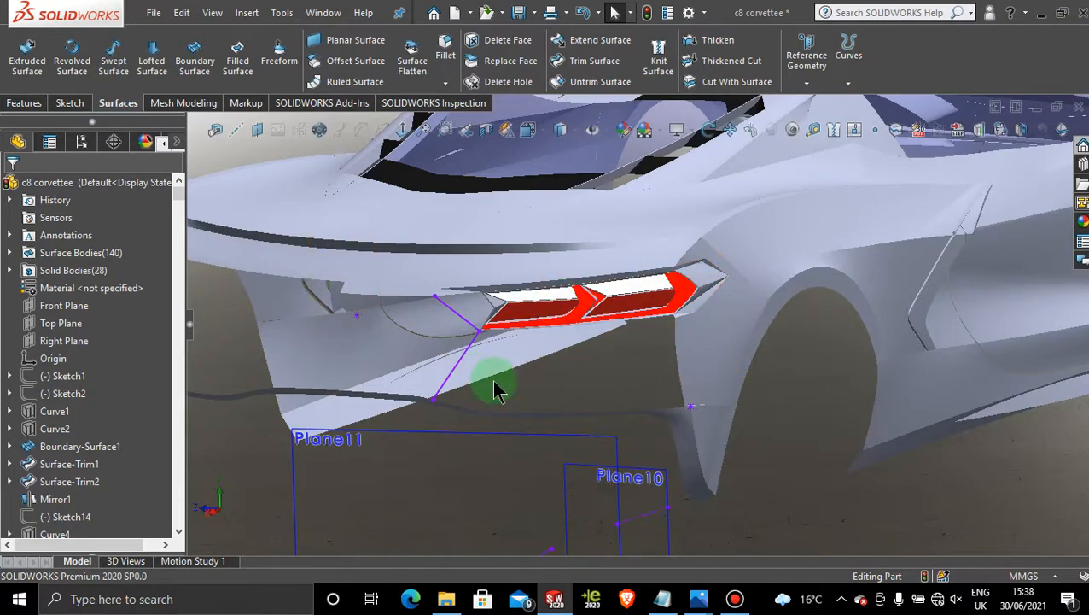
Step: Examine the taillights, side vent and lower bumper in the Corvette rear three-quarter reference photo, and return to the SOLIDWORKS model
{"action": "mouse_move", "coordinate": [707, 590]}
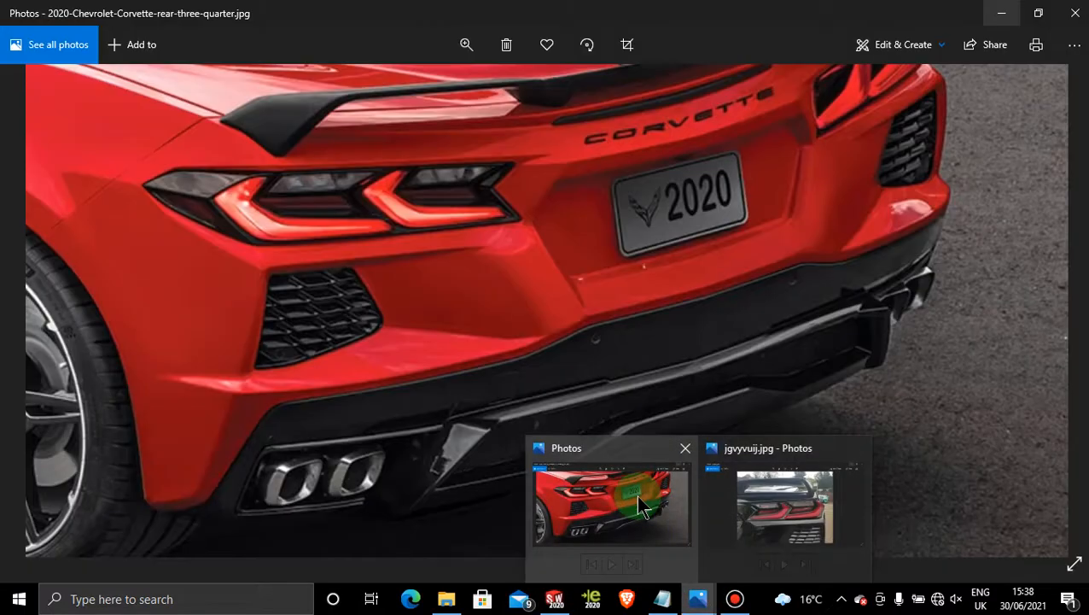
{"action": "left_click", "coordinate": [614, 505]}
{"action": "double_click", "coordinate": [521, 382]}
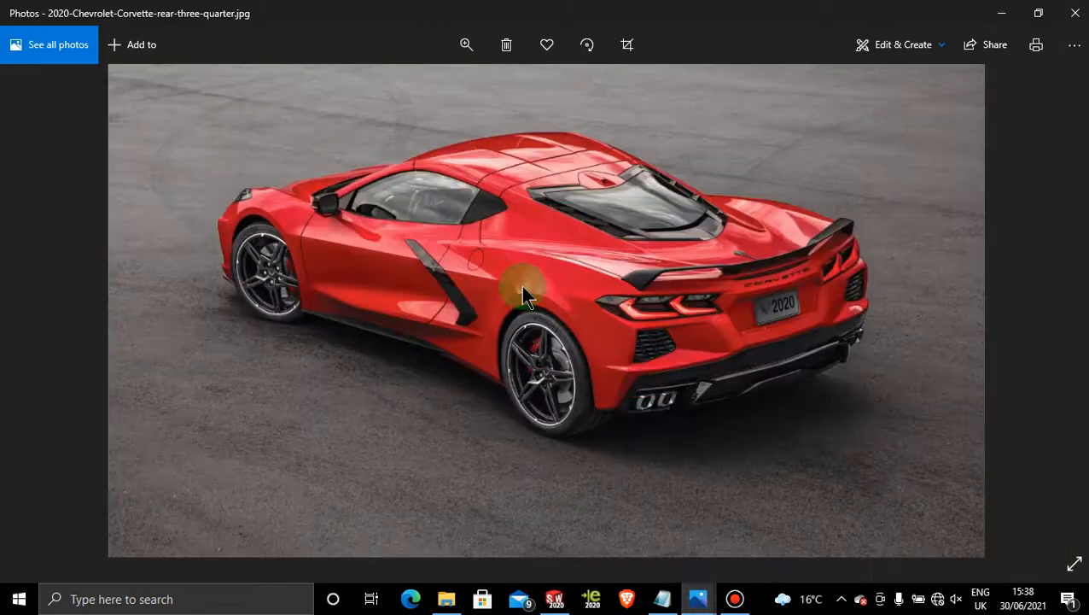
{"action": "left_click", "coordinate": [467, 44]}
{"action": "left_click", "coordinate": [450, 87]}
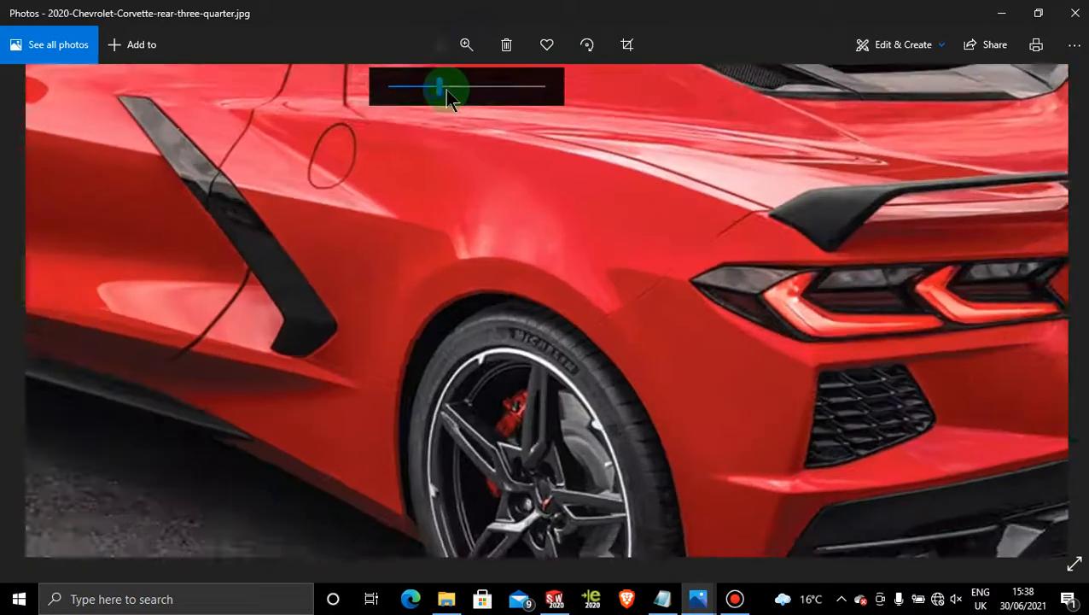
{"action": "left_click_drag", "start_coordinate": [766, 304], "coordinate": [219, 213]}
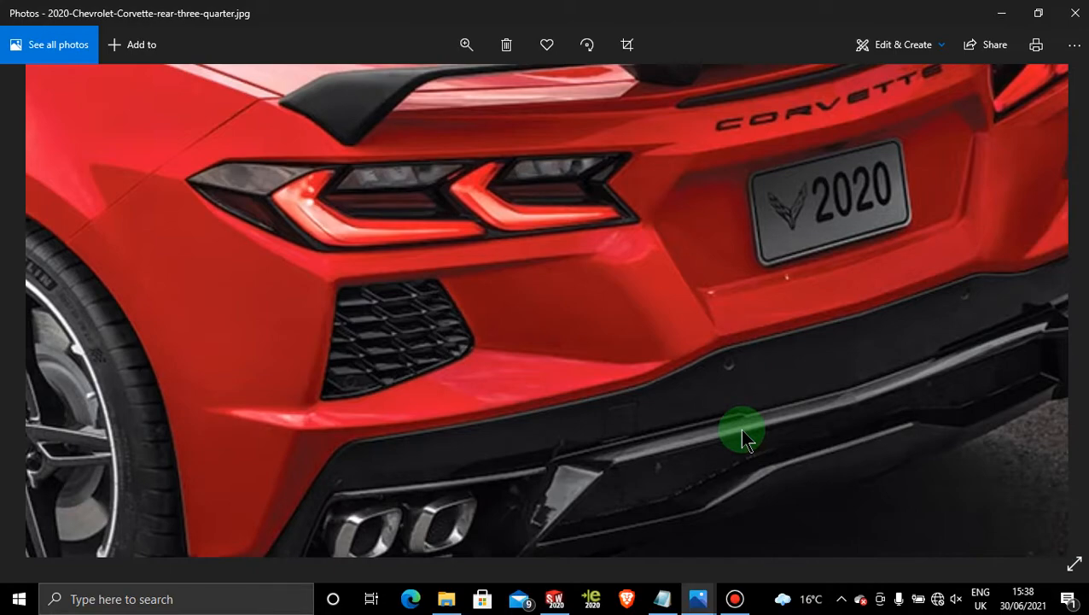
{"action": "left_click", "coordinate": [1003, 12]}
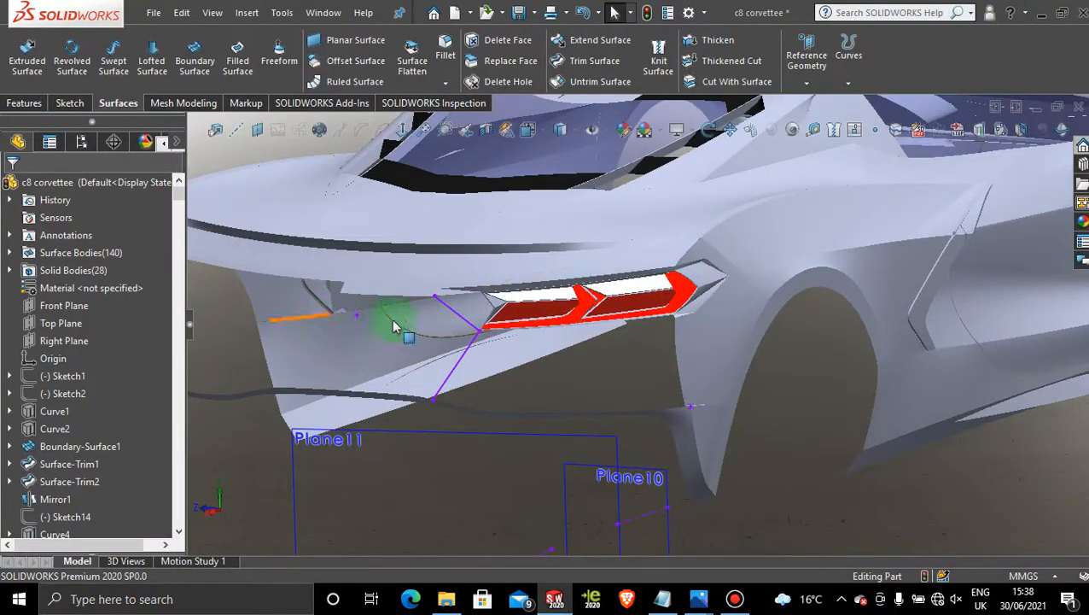
Step: Locate the angled 3D sketch beside the taillight in the feature tree
{"action": "double_click", "coordinate": [450, 372]}
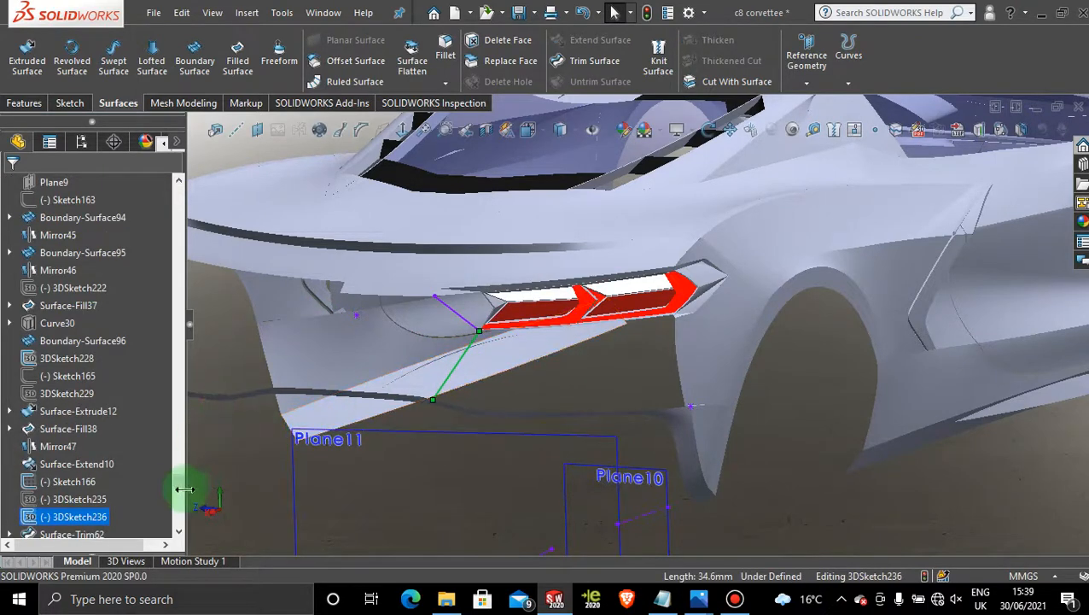
{"action": "left_click_drag", "start_coordinate": [175, 484], "coordinate": [188, 500]}
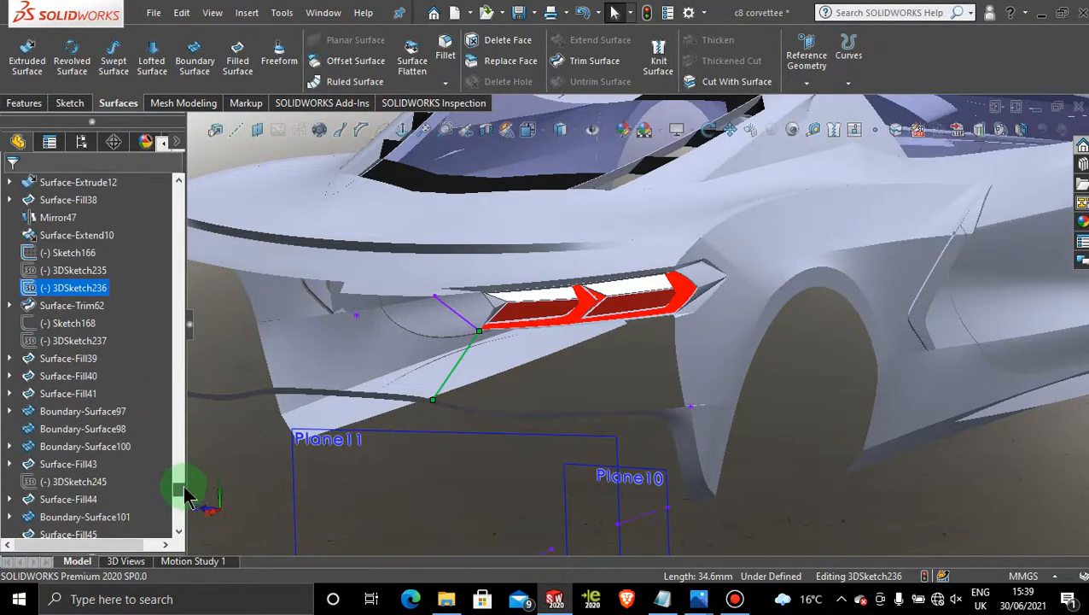
{"action": "left_click", "coordinate": [110, 291]}
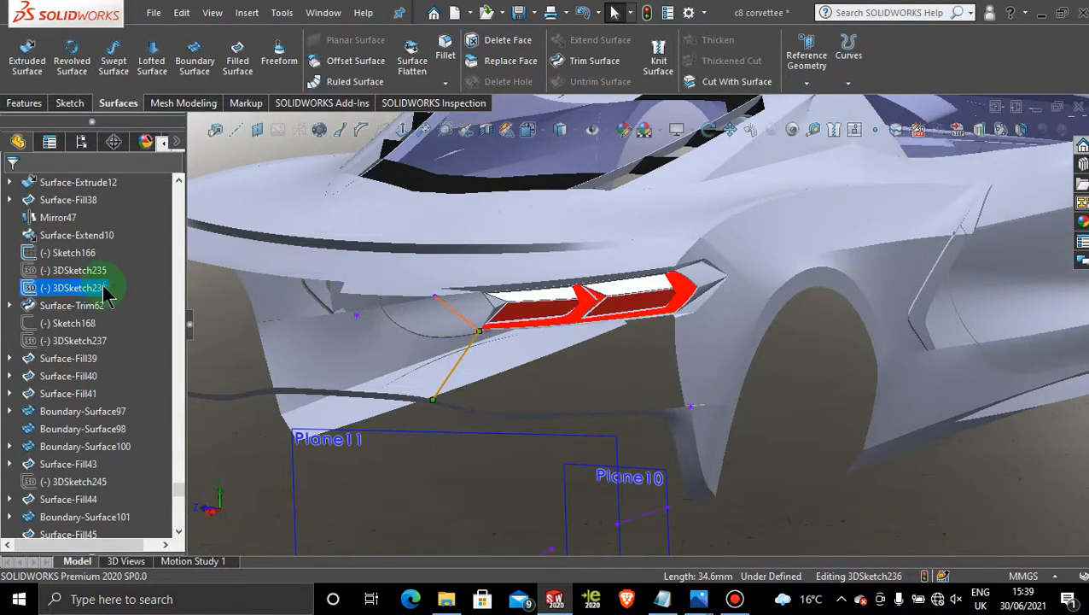
{"action": "left_click", "coordinate": [119, 289]}
{"action": "left_click", "coordinate": [92, 297]}
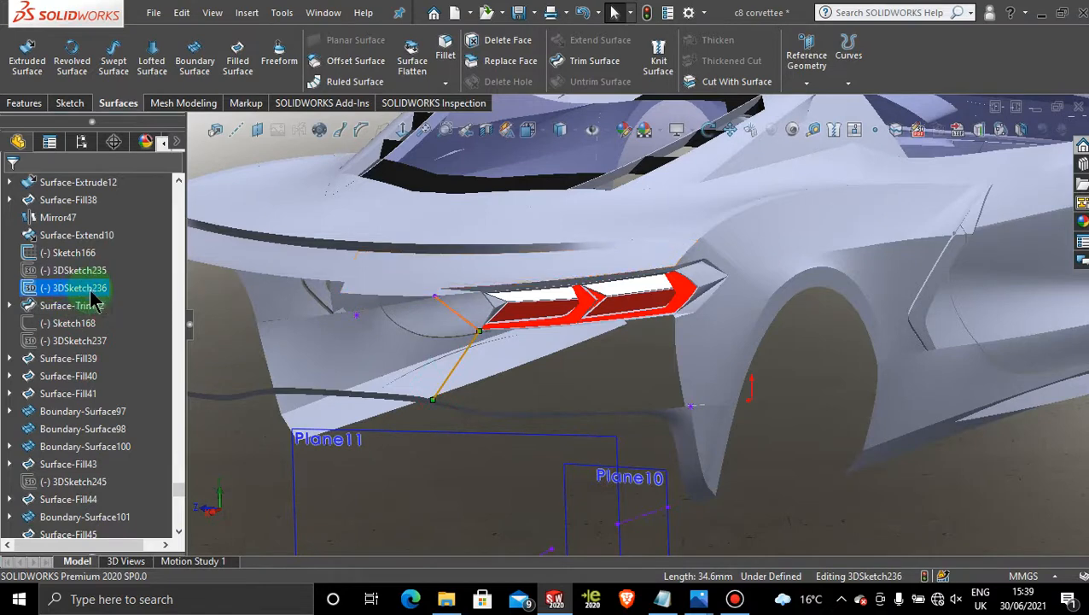
{"action": "left_click", "coordinate": [623, 360]}
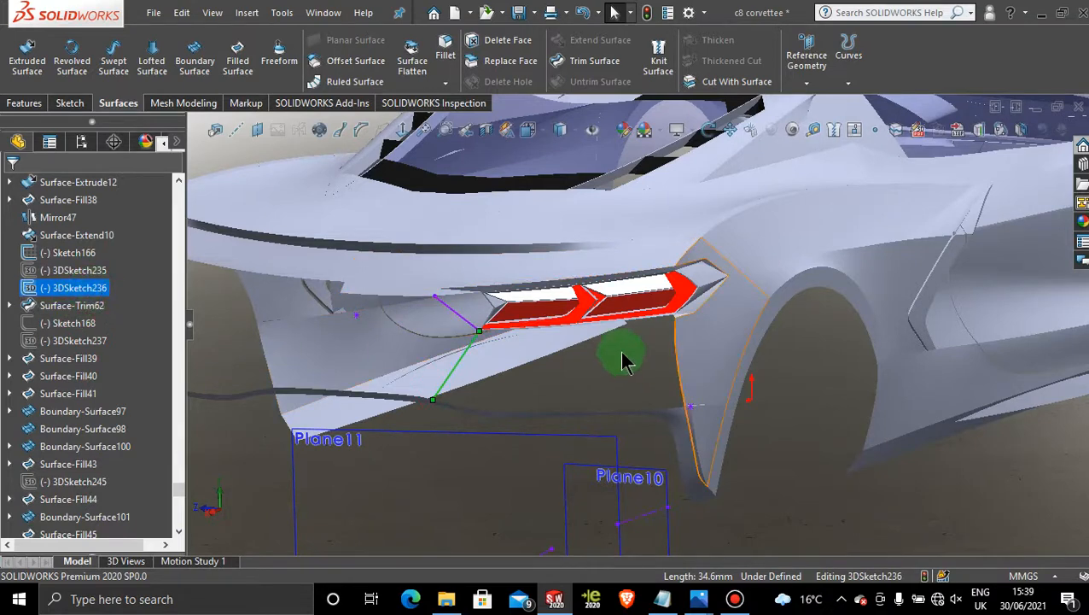
{"action": "left_click", "coordinate": [653, 384]}
Step: Hide the reference planes Plane11 and Plane10 below the rear bumper
{"action": "middle_click_drag", "start_coordinate": [657, 395], "coordinate": [597, 421]}
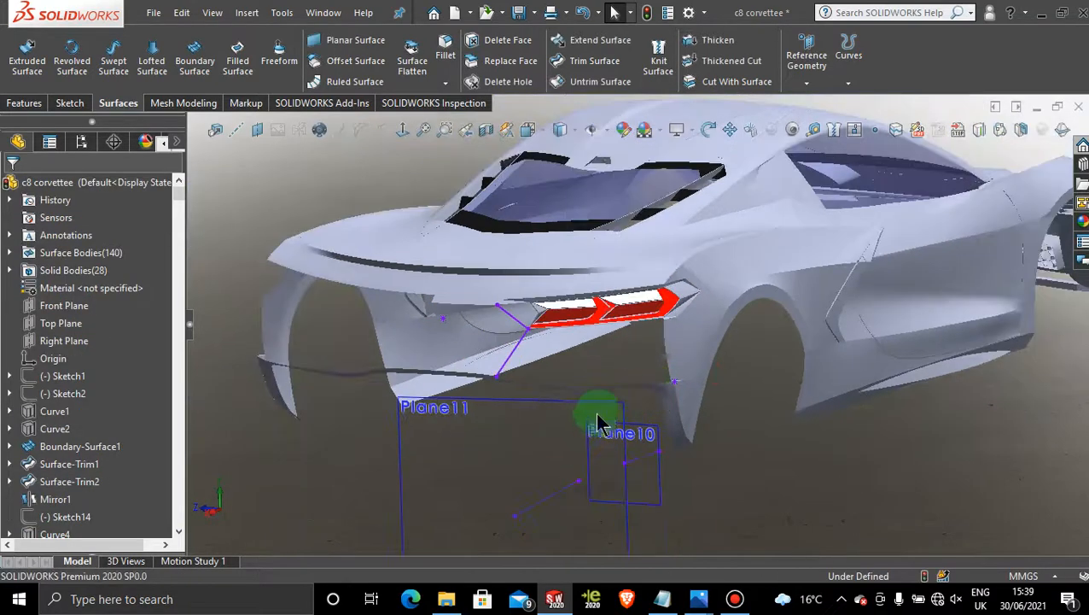
{"action": "right_click", "coordinate": [596, 414]}
{"action": "left_click", "coordinate": [651, 330]}
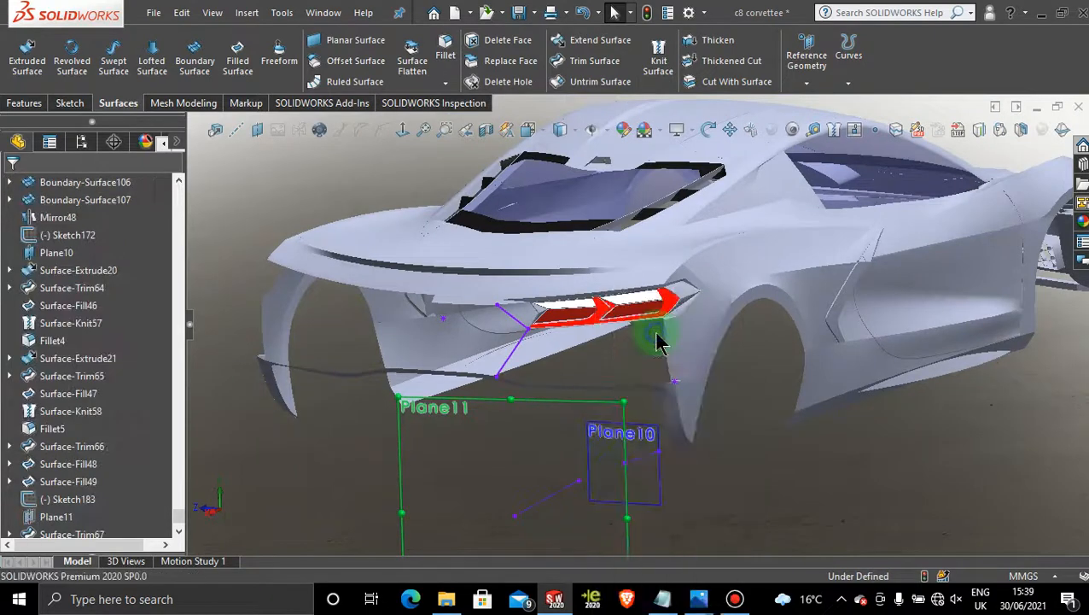
{"action": "right_click", "coordinate": [613, 436]}
{"action": "left_click", "coordinate": [674, 352]}
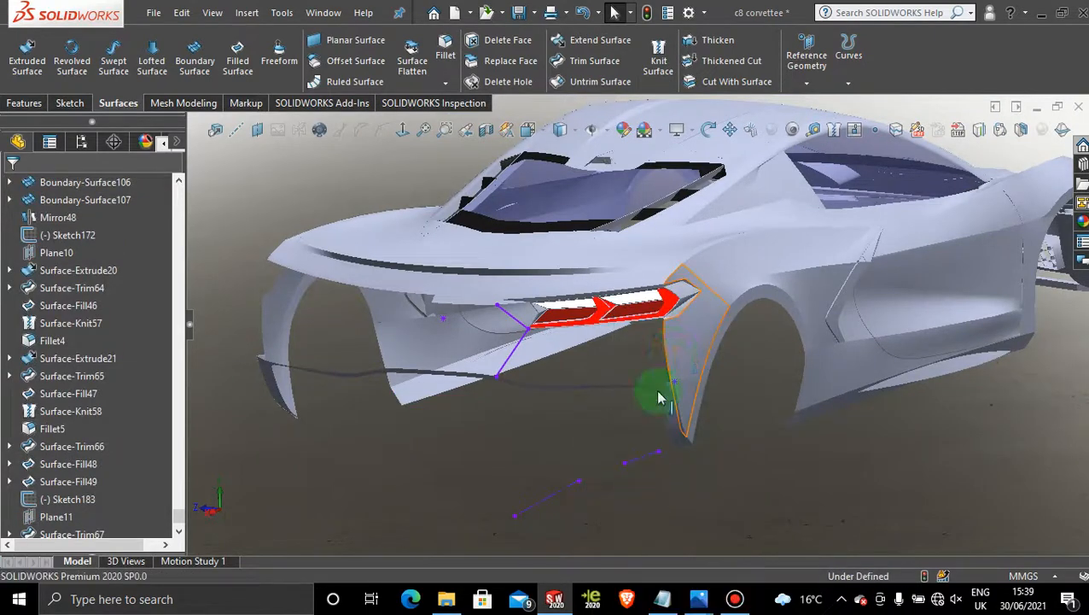
Step: Hide Sketch172 and Sketch183, the two line sketches below the car body
{"action": "right_click", "coordinate": [644, 464]}
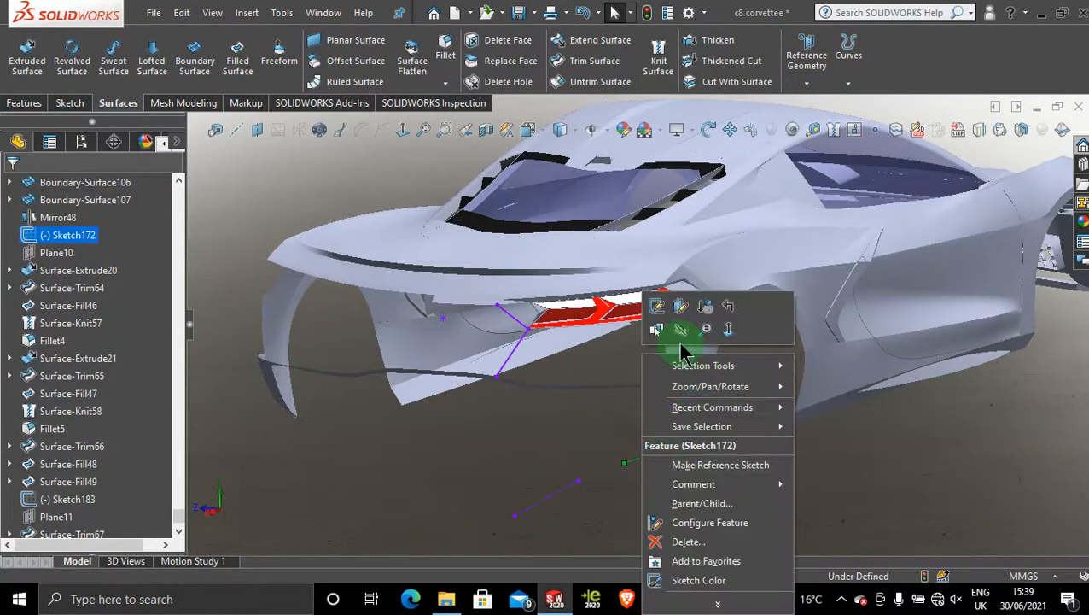
{"action": "left_click", "coordinate": [673, 352]}
{"action": "right_click", "coordinate": [556, 497]}
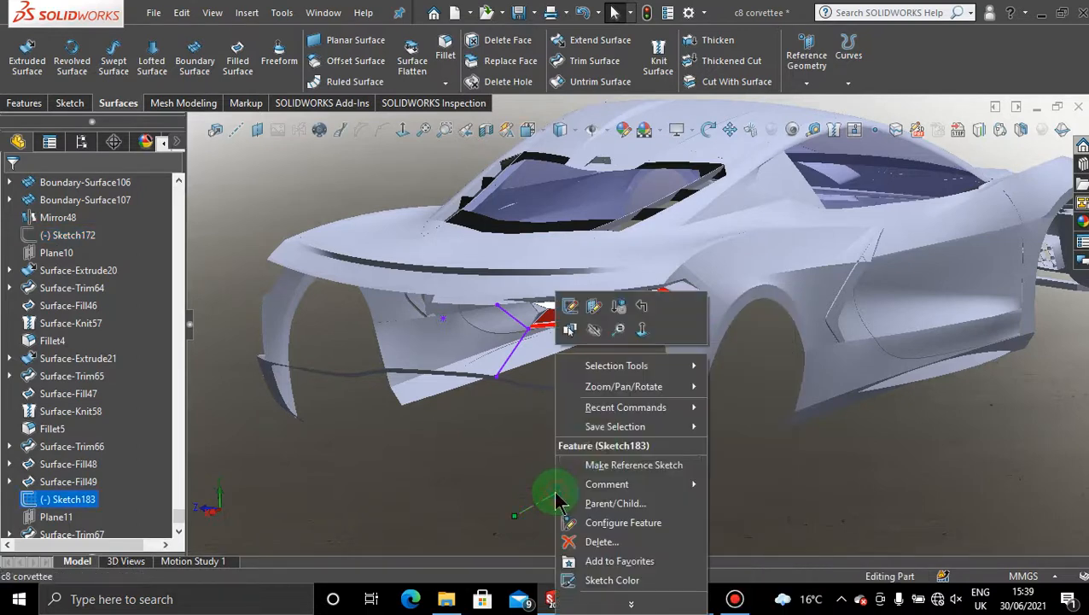
{"action": "left_click", "coordinate": [601, 343]}
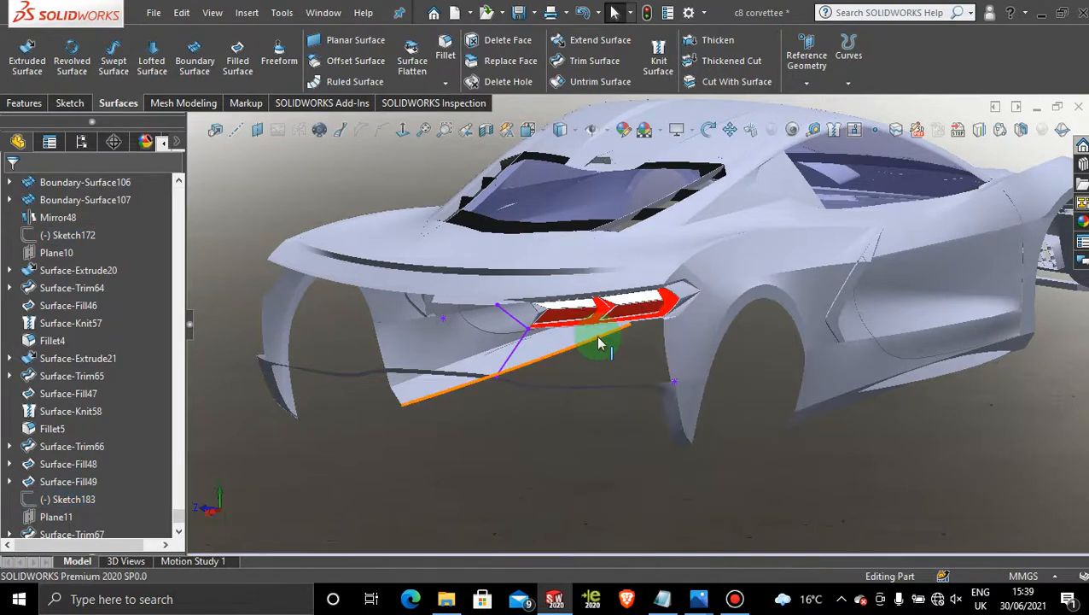
Step: Hide the sketch whose point lies at the front corner of the small ledge on the rear wheel-arch panel
{"action": "scroll", "coordinate": [636, 366], "scroll_direction": "down", "scroll_amount": 6}
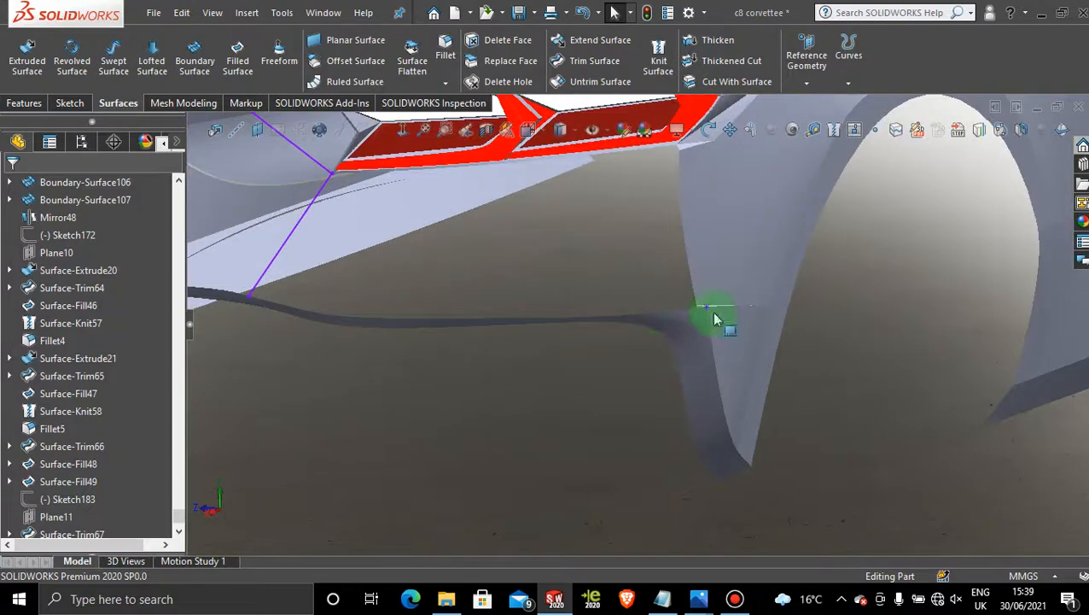
{"action": "right_click", "coordinate": [708, 313]}
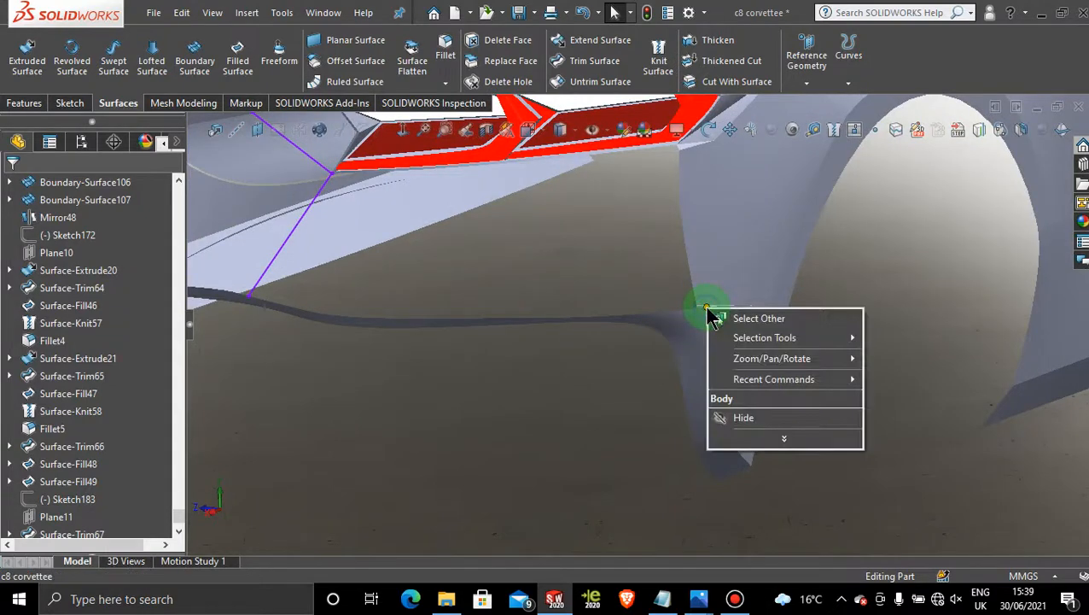
{"action": "left_click", "coordinate": [719, 304]}
{"action": "middle_click_drag", "start_coordinate": [716, 333], "coordinate": [666, 290]}
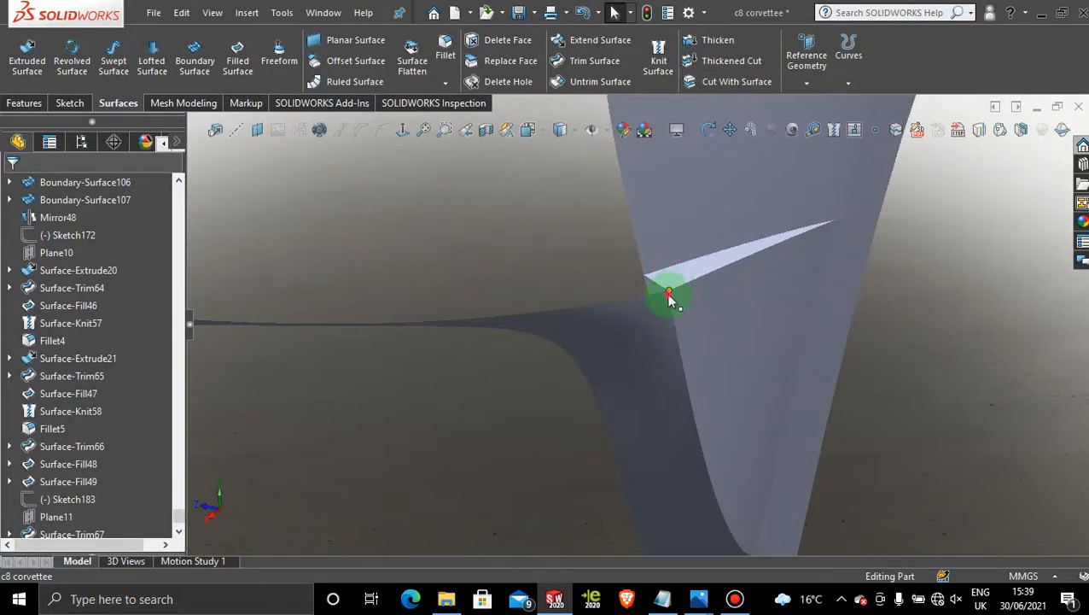
{"action": "right_click", "coordinate": [670, 295]}
{"action": "left_click", "coordinate": [715, 278]}
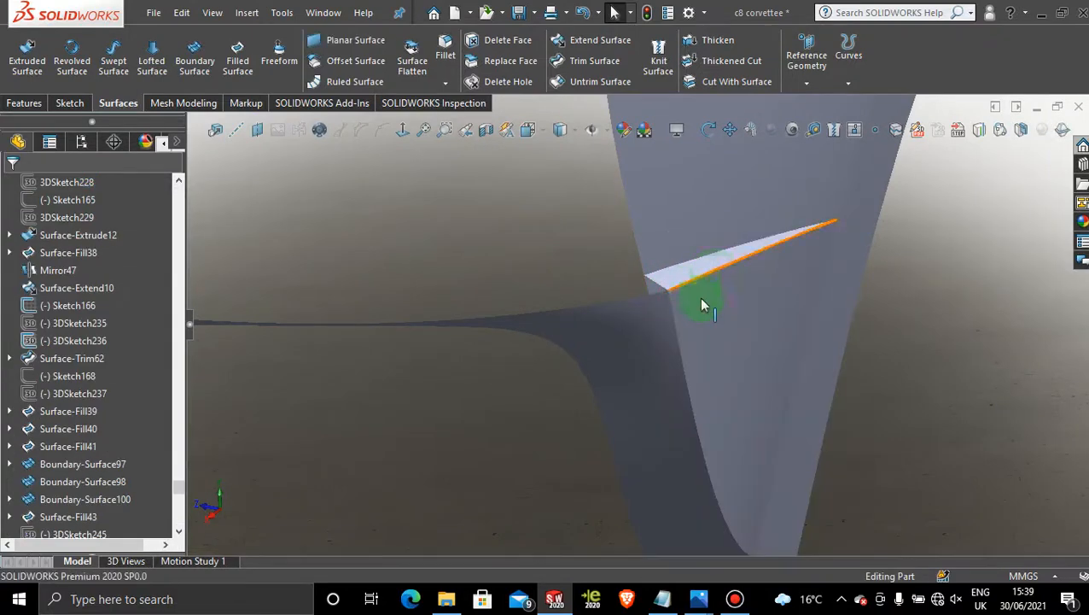
Step: Start a new 3D sketch for the lower bumper area beside the wheel-arch panel
{"action": "middle_click_drag", "start_coordinate": [699, 302], "coordinate": [603, 340]}
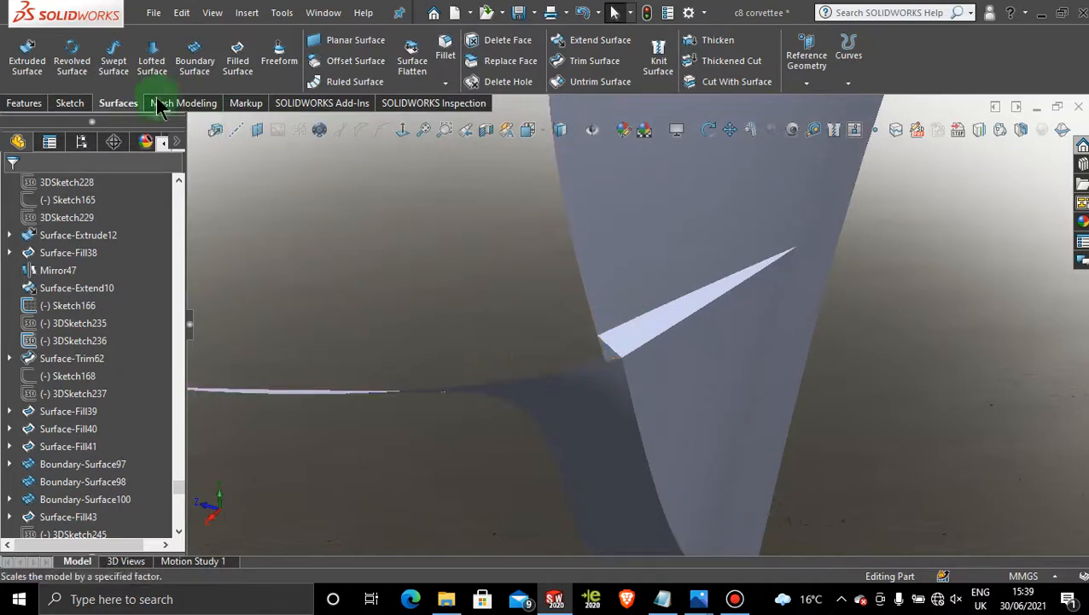
{"action": "left_click", "coordinate": [70, 102]}
{"action": "left_click", "coordinate": [21, 83]}
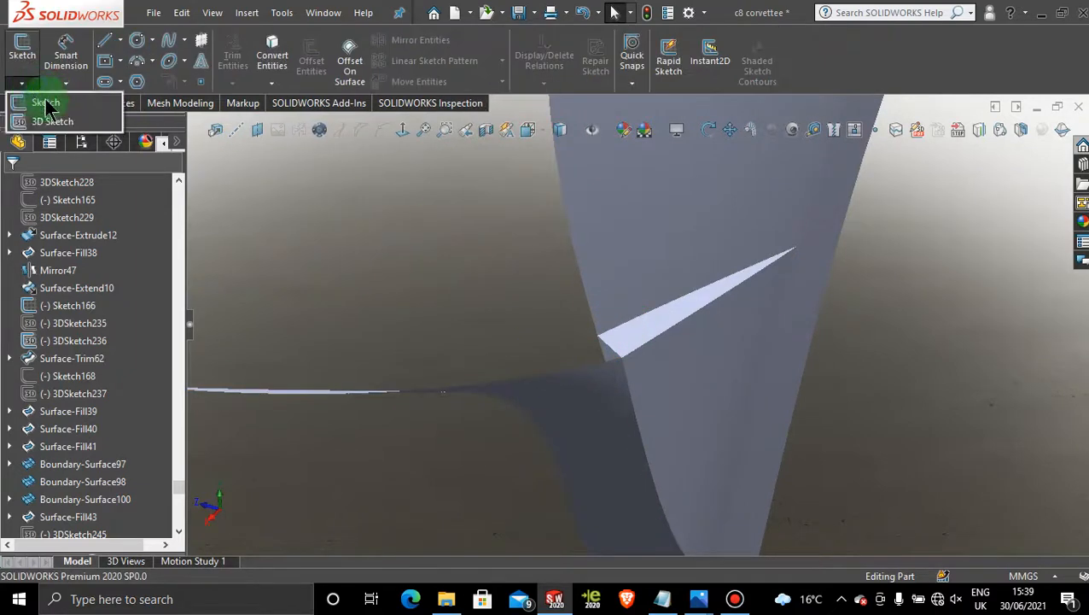
{"action": "left_click", "coordinate": [48, 118]}
Step: Sketch a two-point spline from the ledge's upper corner on the wheel-arch panel to the curved upper edge of the lower bumper strip
{"action": "left_click", "coordinate": [171, 41]}
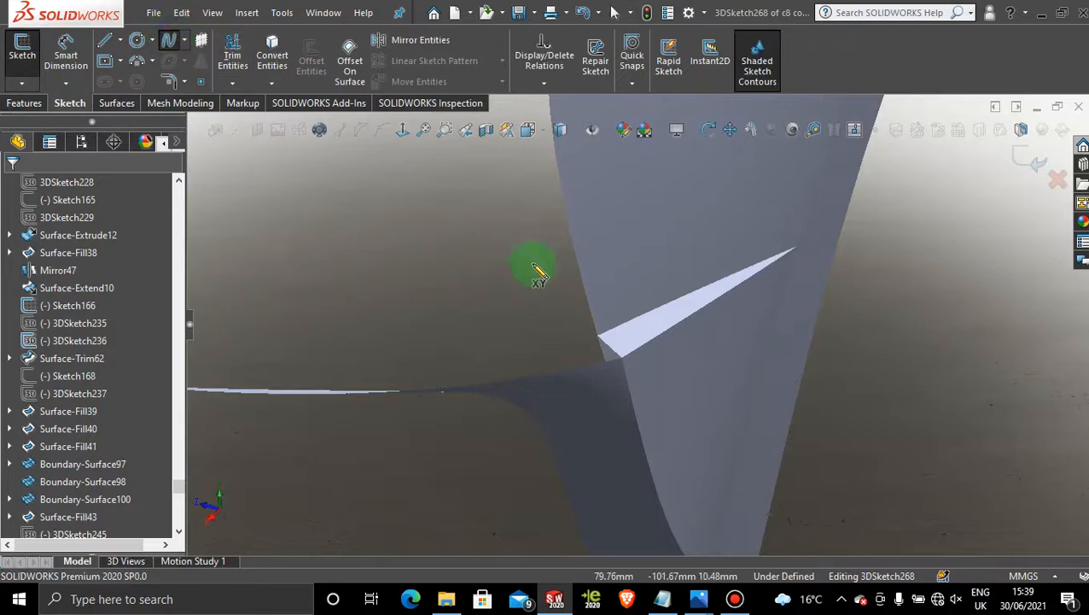
{"action": "left_click", "coordinate": [599, 338]}
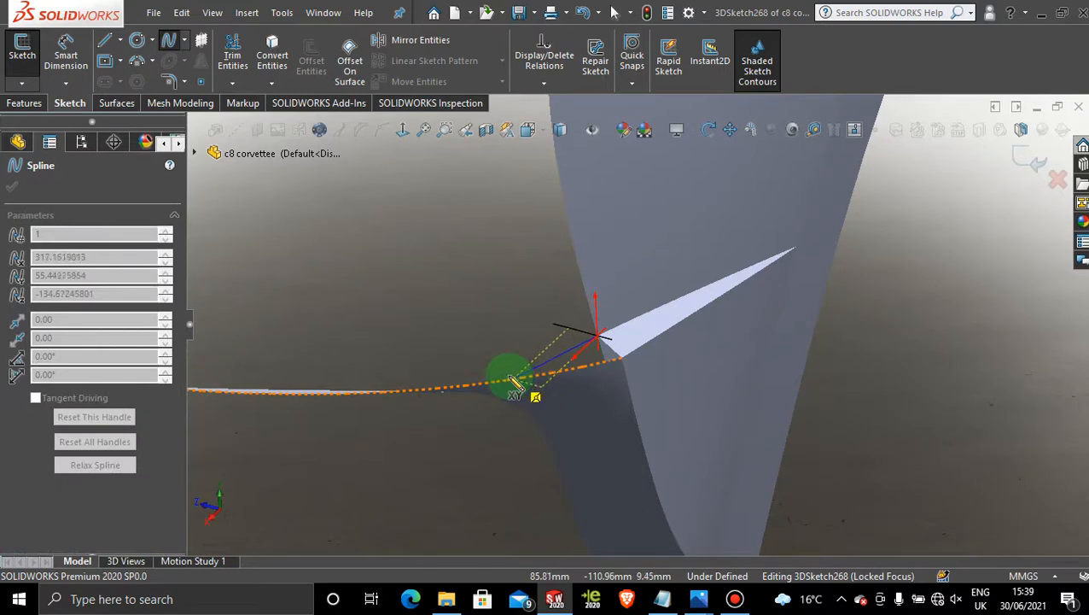
{"action": "left_click", "coordinate": [513, 381]}
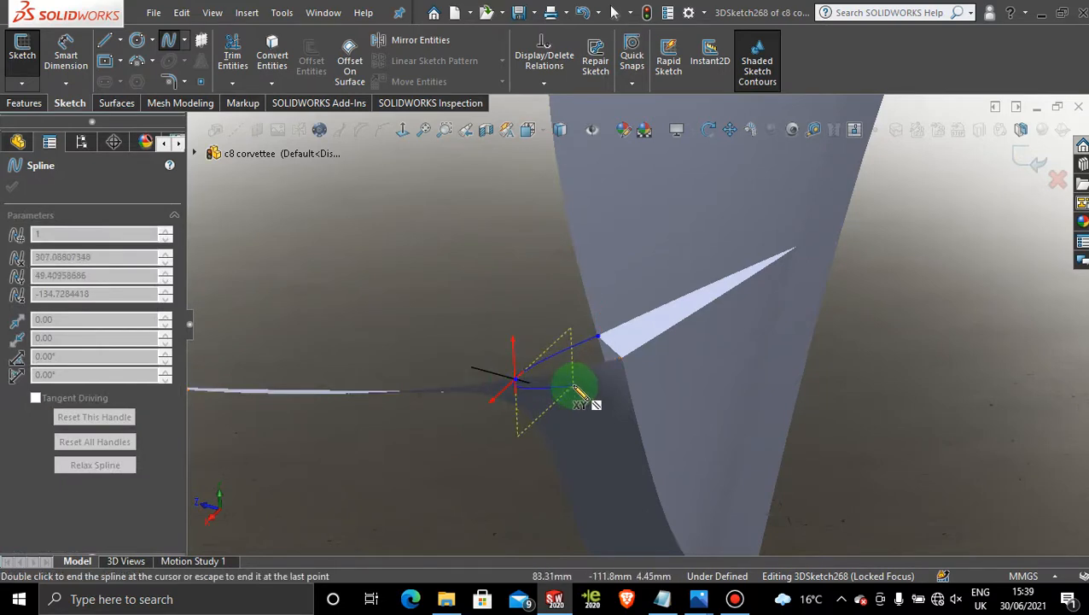
{"action": "key", "text": "Escape"}
Step: Shift the spline's free end point near the curved bumper edge, and delete the spline
{"action": "scroll", "coordinate": [600, 345], "scroll_direction": "down", "scroll_amount": 3}
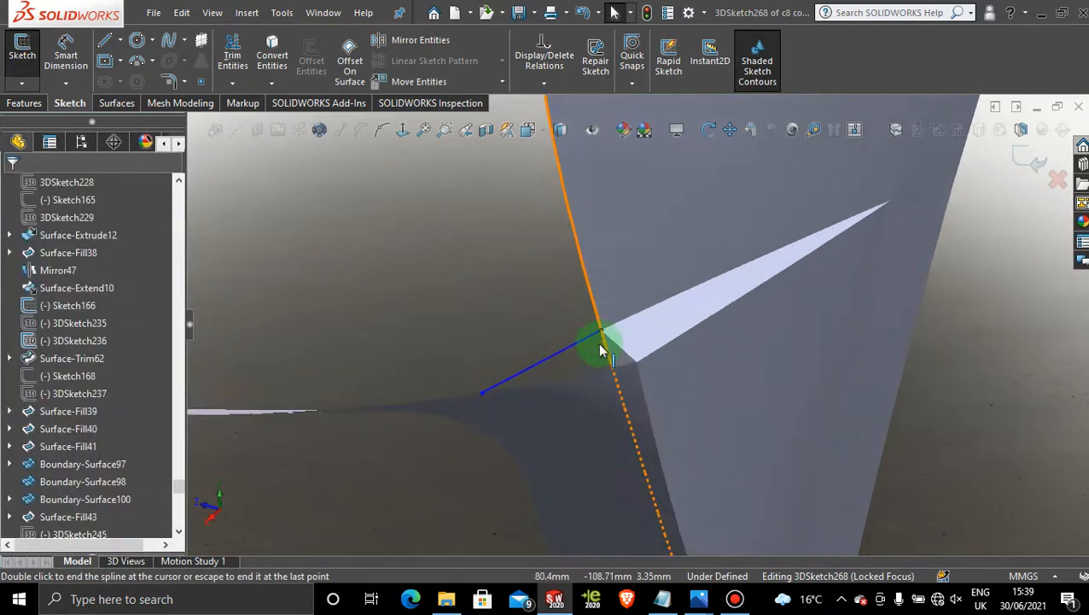
{"action": "left_click", "coordinate": [459, 405]}
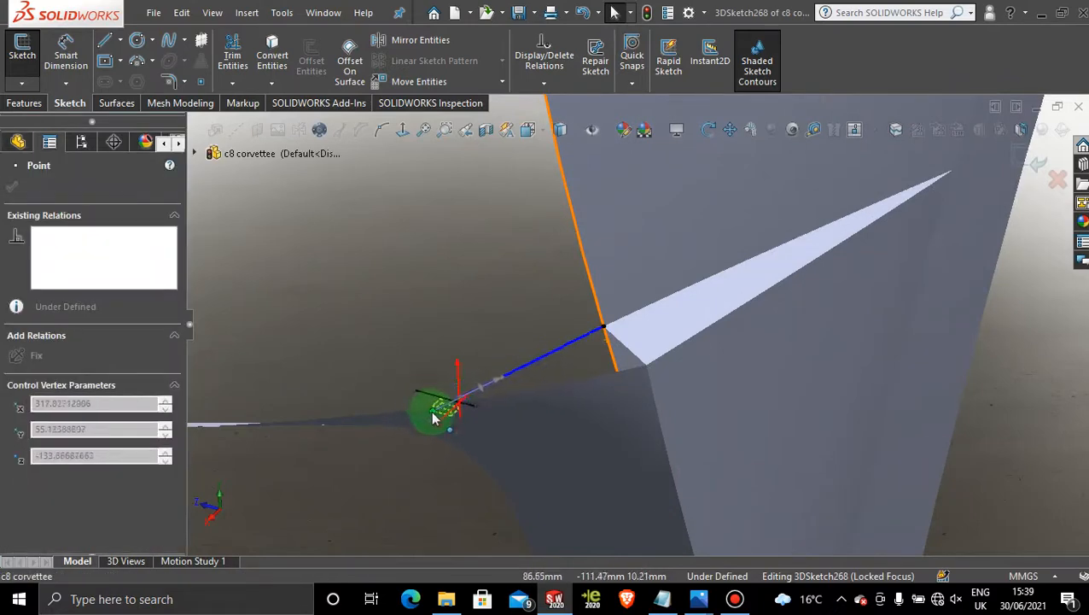
{"action": "left_click", "coordinate": [429, 415]}
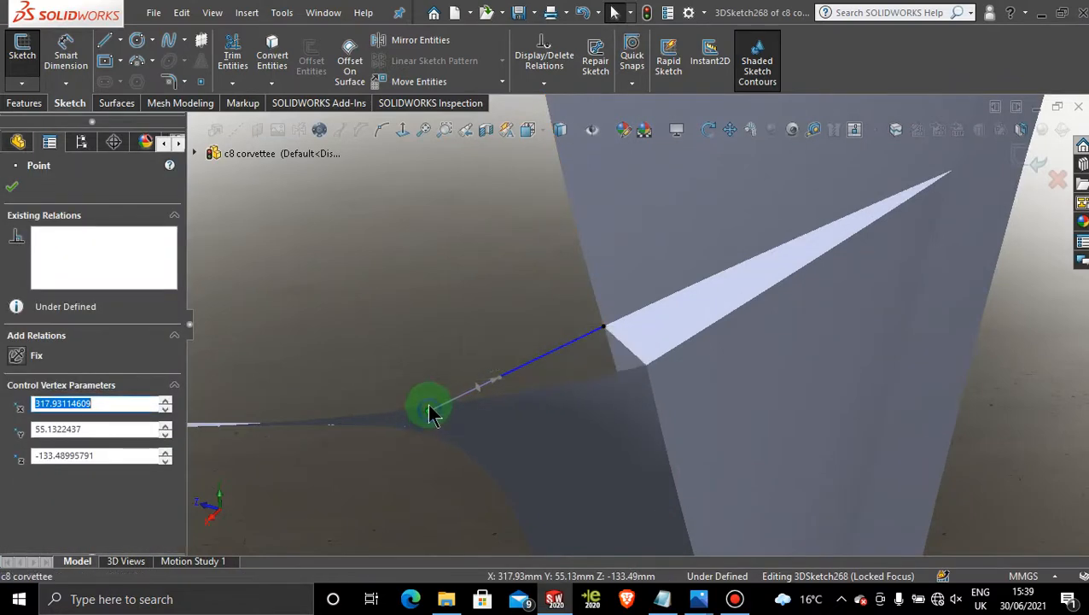
{"action": "left_click_drag", "start_coordinate": [440, 410], "coordinate": [450, 408]}
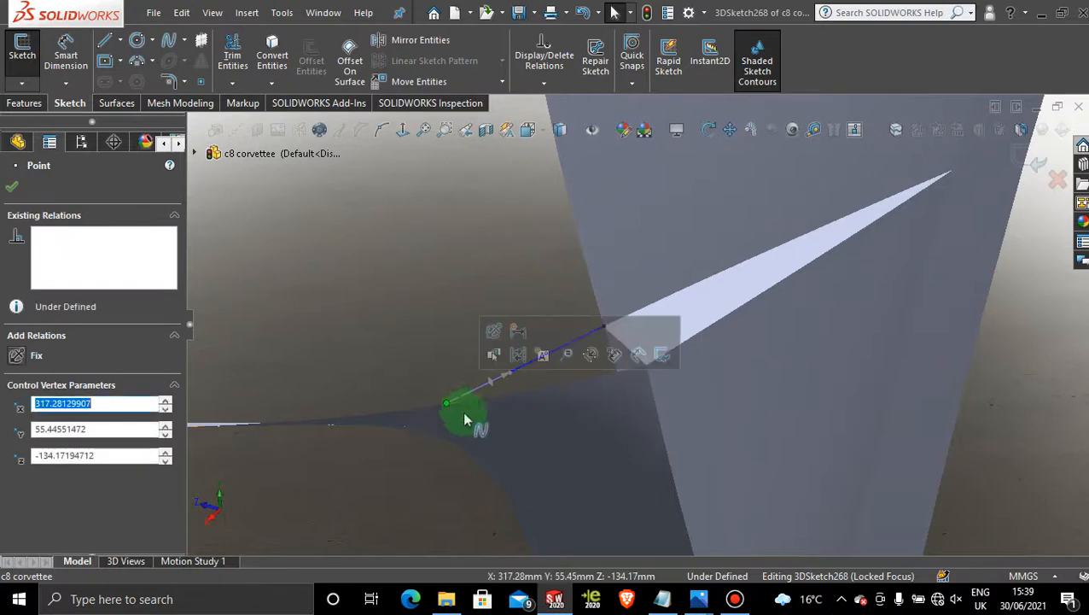
{"action": "left_click", "coordinate": [454, 383]}
{"action": "right_click", "coordinate": [501, 387]}
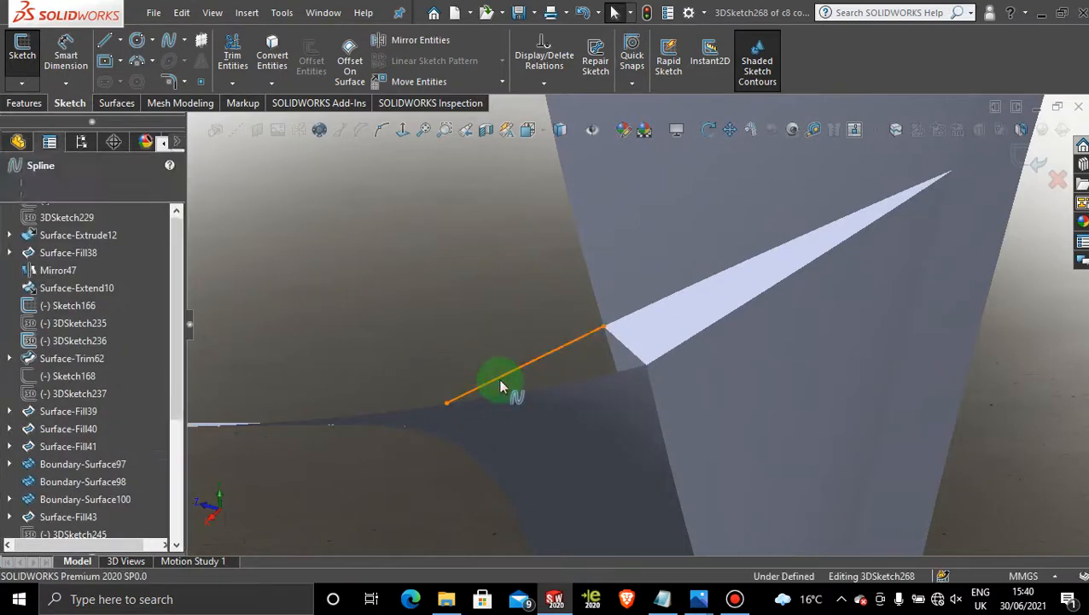
{"action": "left_click", "coordinate": [555, 519]}
{"action": "left_click", "coordinate": [447, 236]}
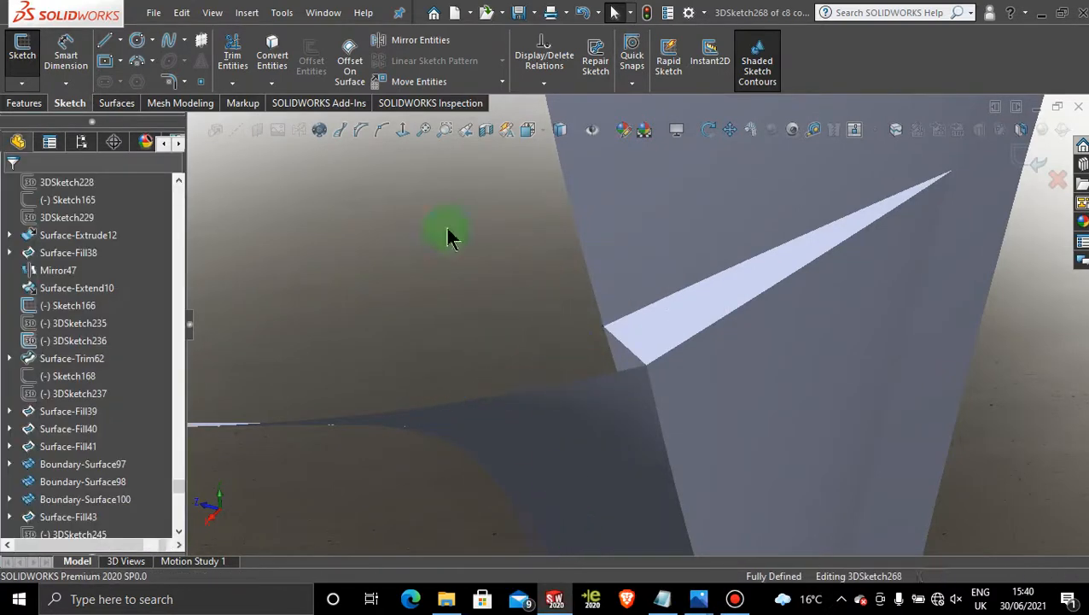
Step: Draw a new two-point spline from the ledge's upper corner to a point on the curved edge of the lower bumper strip
{"action": "left_click", "coordinate": [167, 40]}
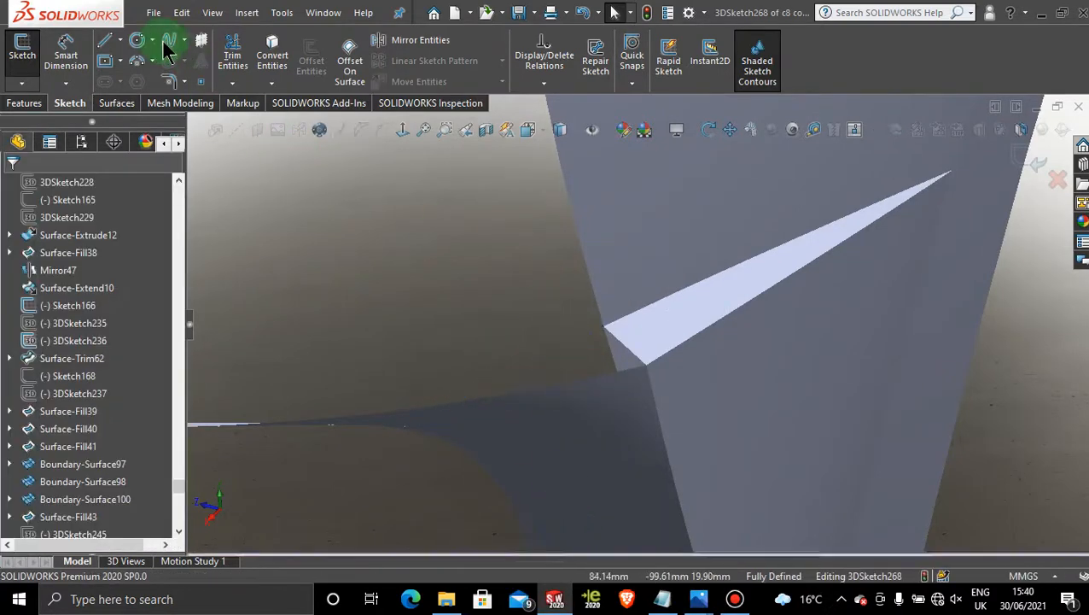
{"action": "left_click", "coordinate": [608, 332]}
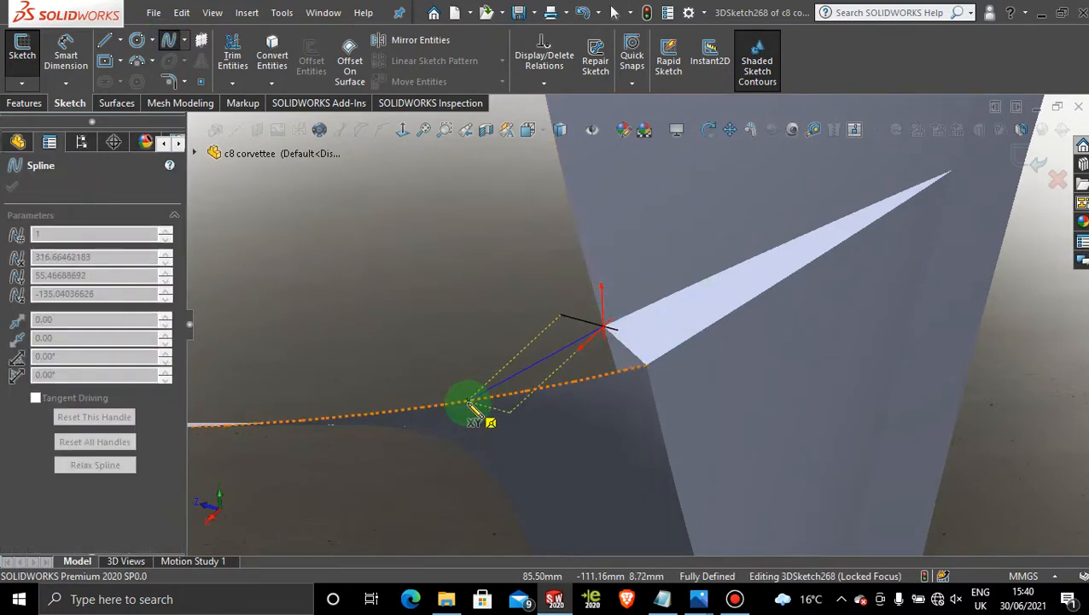
{"action": "left_click", "coordinate": [468, 403]}
{"action": "key", "text": "Escape"}
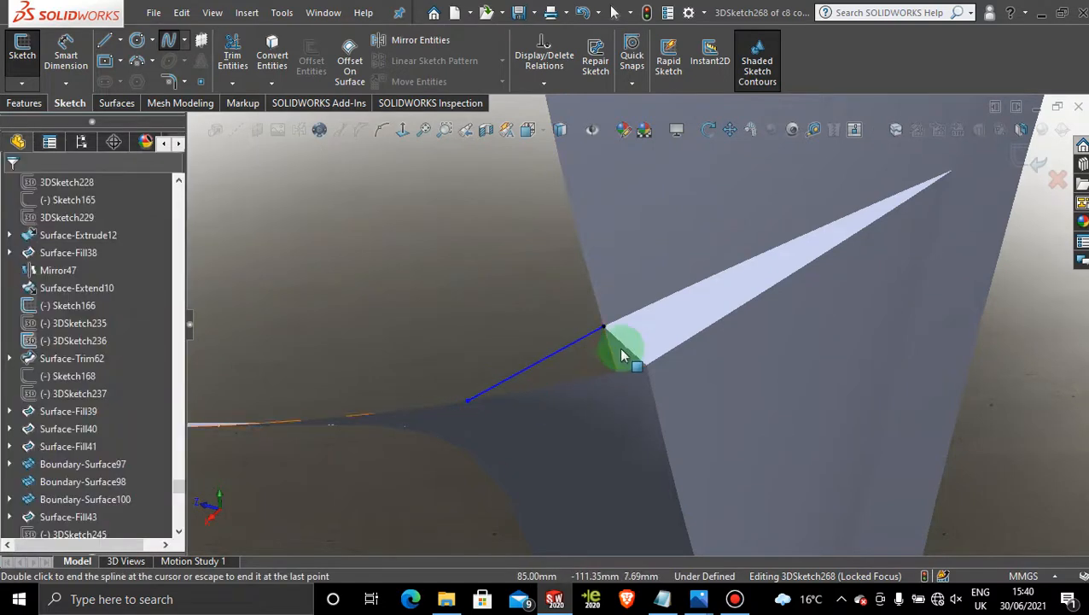
{"action": "middle_click_drag", "start_coordinate": [620, 355], "coordinate": [580, 256]}
{"action": "key", "text": "space"}
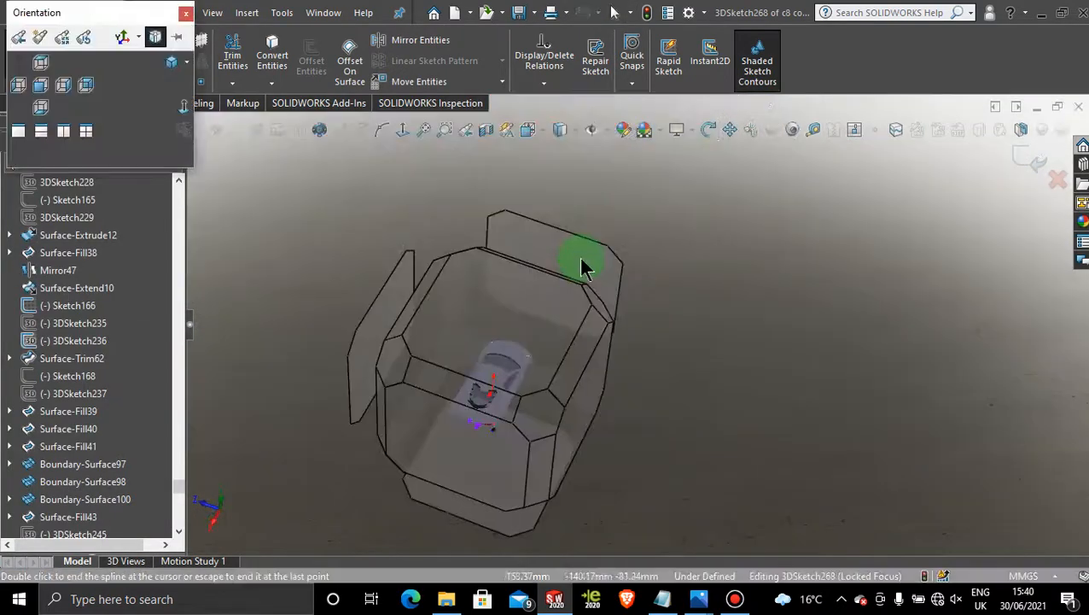
Step: Adjust the curvature of the two-point spline beside the wheel arch as seen from above, and exit the 3D sketch
{"action": "left_click", "coordinate": [523, 311]}
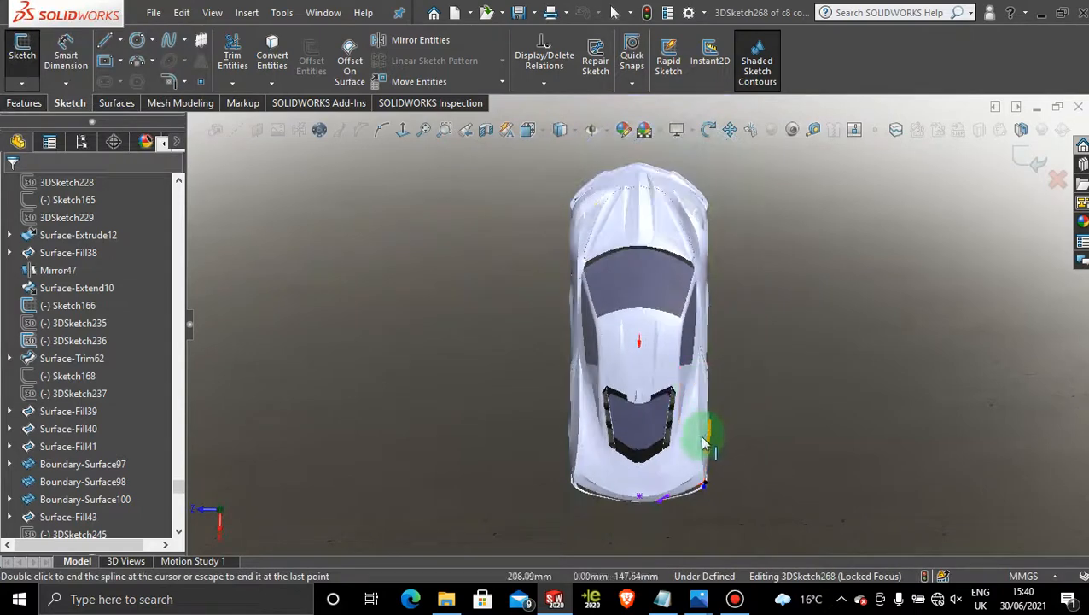
{"action": "scroll", "coordinate": [705, 437], "scroll_direction": "down", "scroll_amount": 10}
{"action": "scroll", "coordinate": [701, 384], "scroll_direction": "down", "scroll_amount": 5}
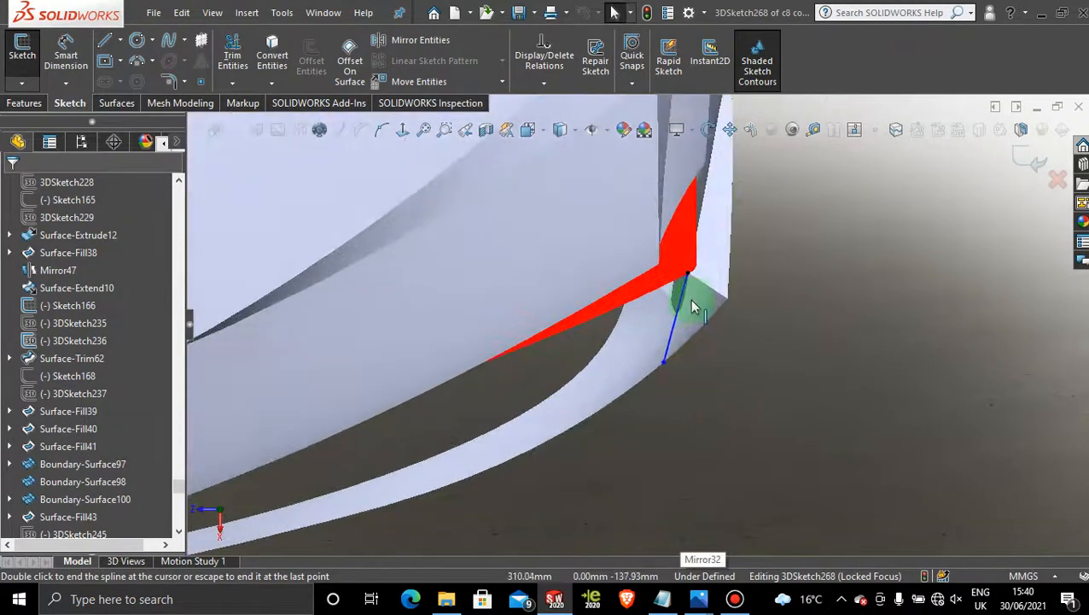
{"action": "double_click", "coordinate": [652, 350]}
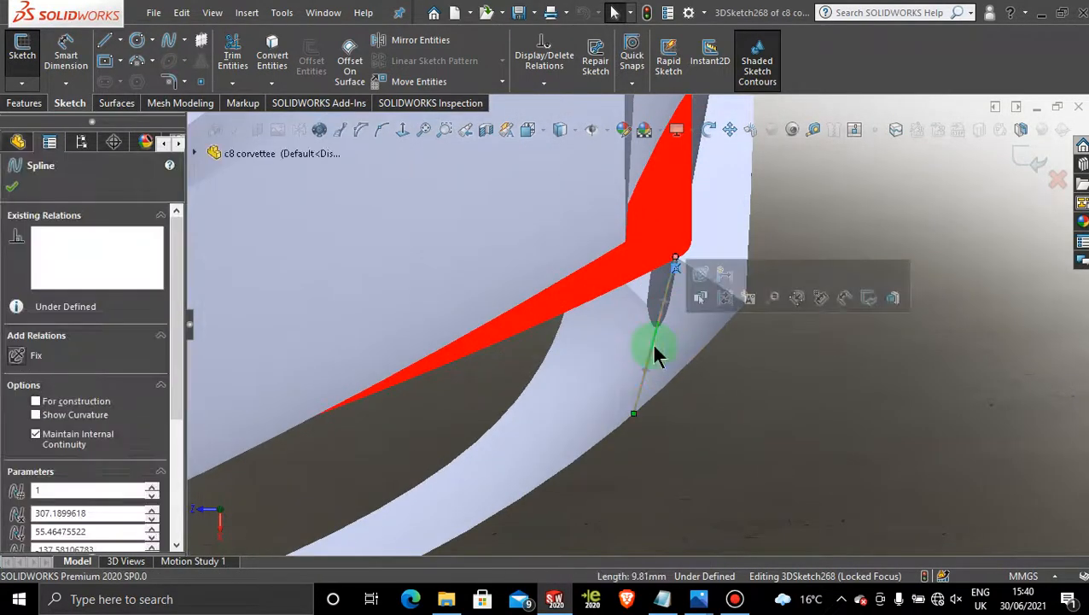
{"action": "left_click_drag", "start_coordinate": [652, 350], "coordinate": [661, 357]}
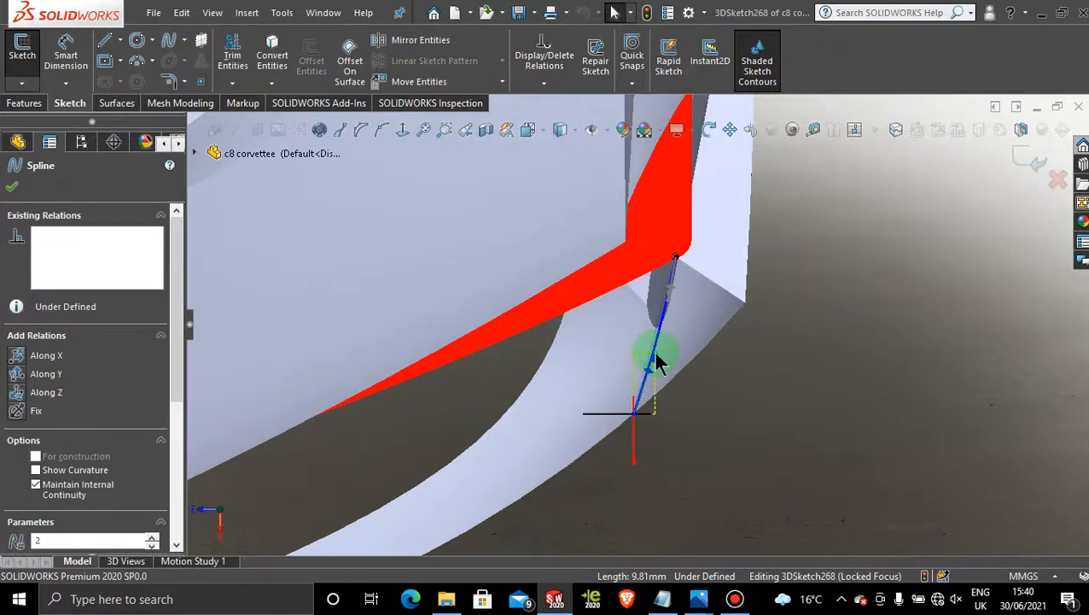
{"action": "left_click", "coordinate": [1027, 157]}
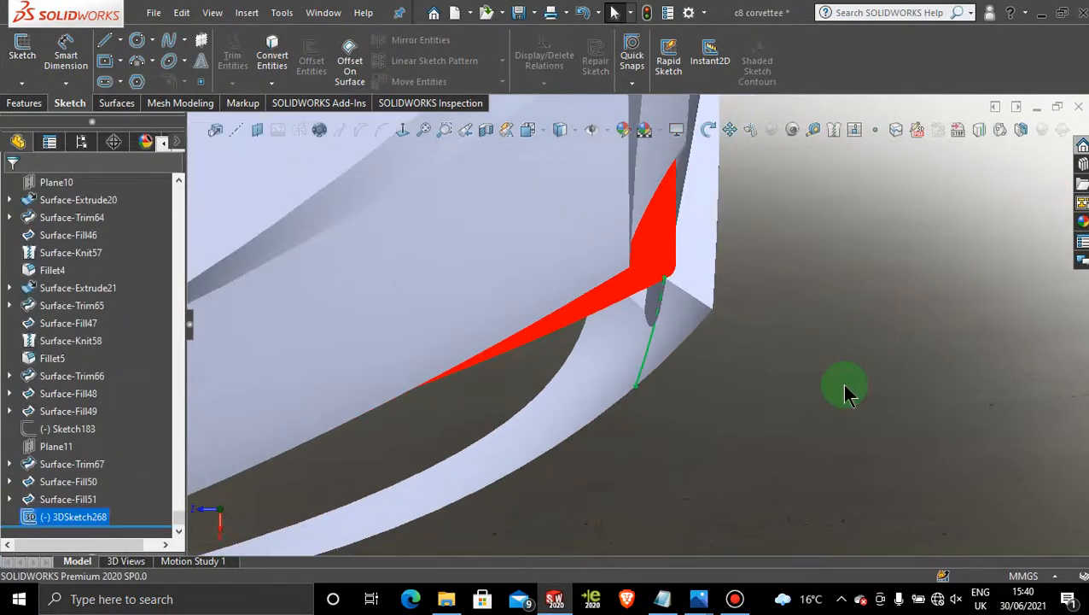
Step: Create a filled surface with Contact edges between the sketched spline, the lower bumper strip's curved edge and the ledge's short edge
{"action": "middle_click_drag", "start_coordinate": [632, 440], "coordinate": [721, 523]}
{"action": "scroll", "coordinate": [709, 508], "scroll_direction": "down", "scroll_amount": 5}
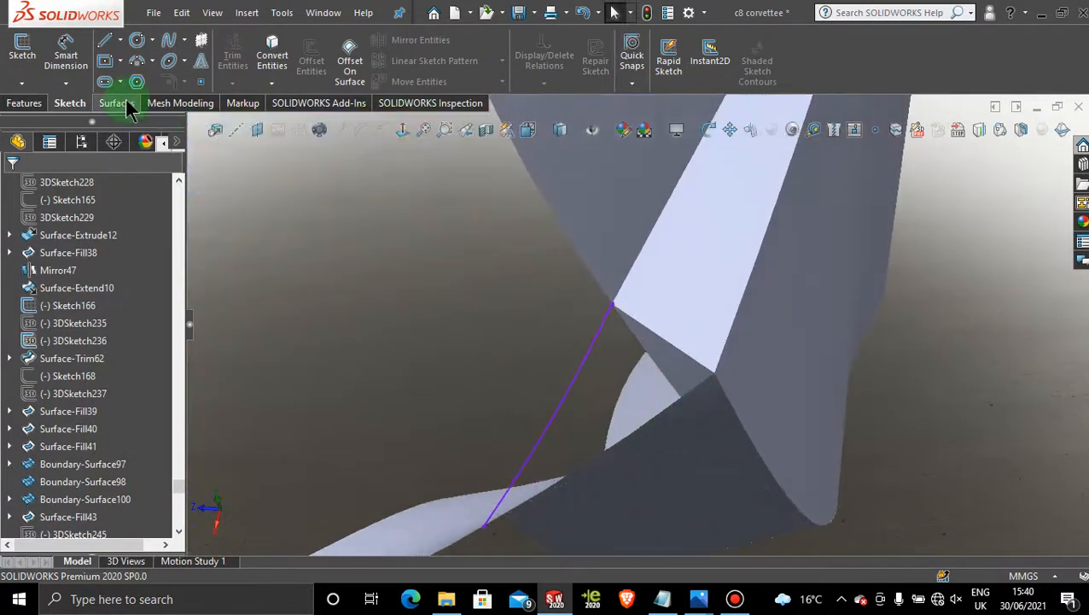
{"action": "left_click", "coordinate": [119, 103]}
{"action": "left_click", "coordinate": [236, 51]}
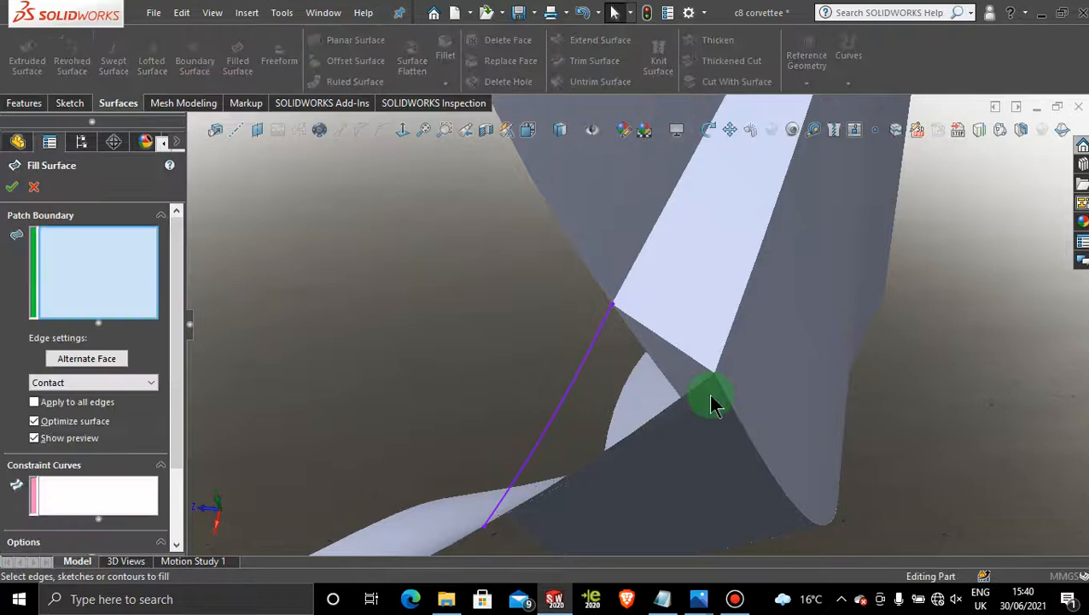
{"action": "left_click", "coordinate": [579, 374]}
{"action": "left_click", "coordinate": [628, 444]}
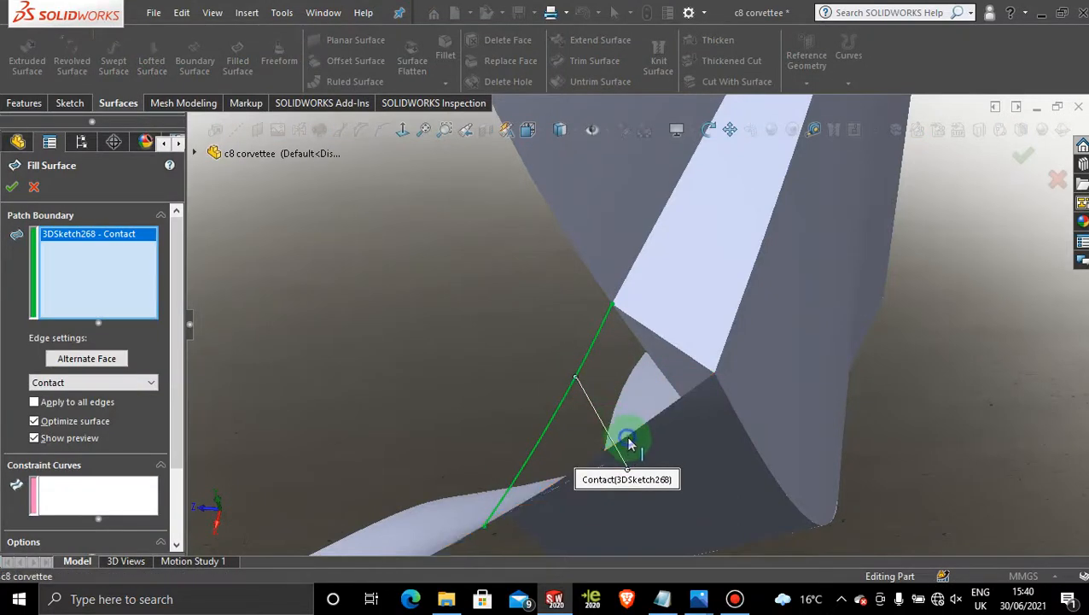
{"action": "left_click", "coordinate": [671, 349]}
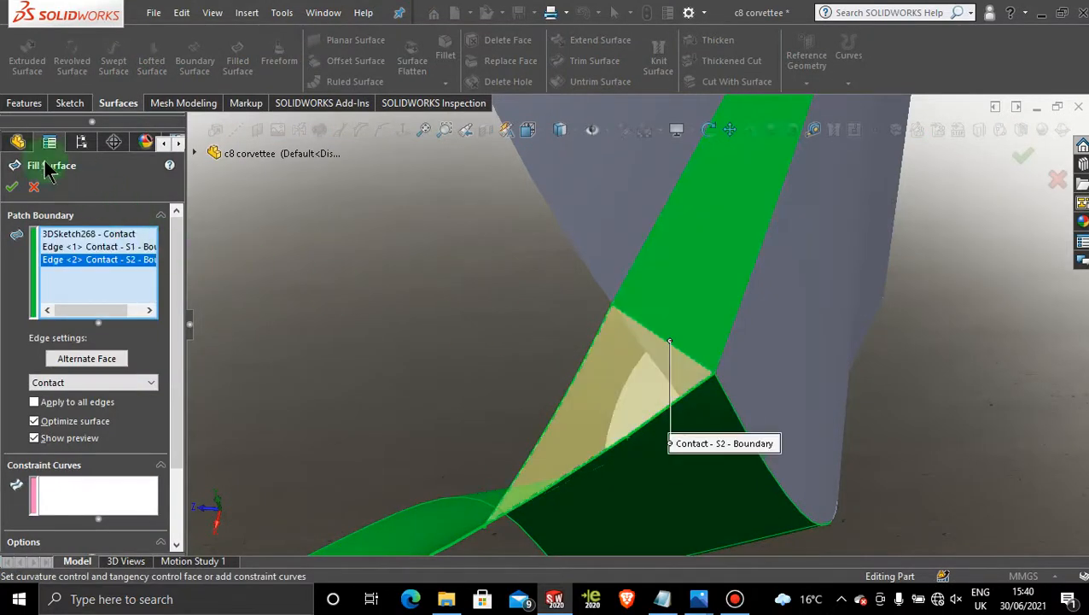
{"action": "left_click", "coordinate": [12, 187]}
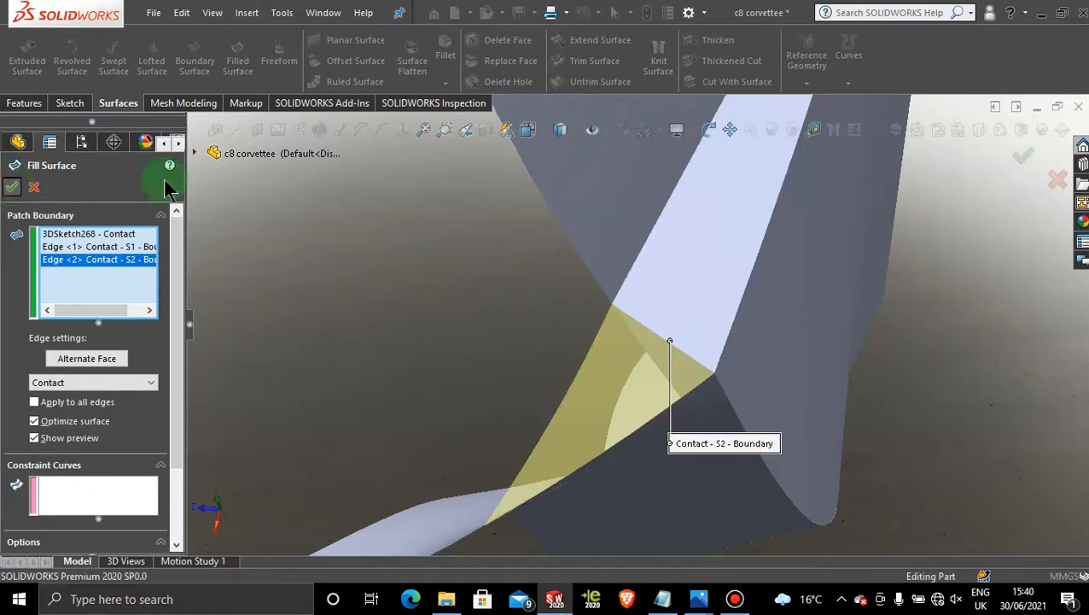
Step: Edit the 3D sketch bounding the small fill, move the spline's free end point farther along the curved bumper edge, and exit
{"action": "scroll", "coordinate": [977, 461], "scroll_direction": "up", "scroll_amount": 4}
{"action": "middle_click_drag", "start_coordinate": [977, 461], "coordinate": [674, 315]}
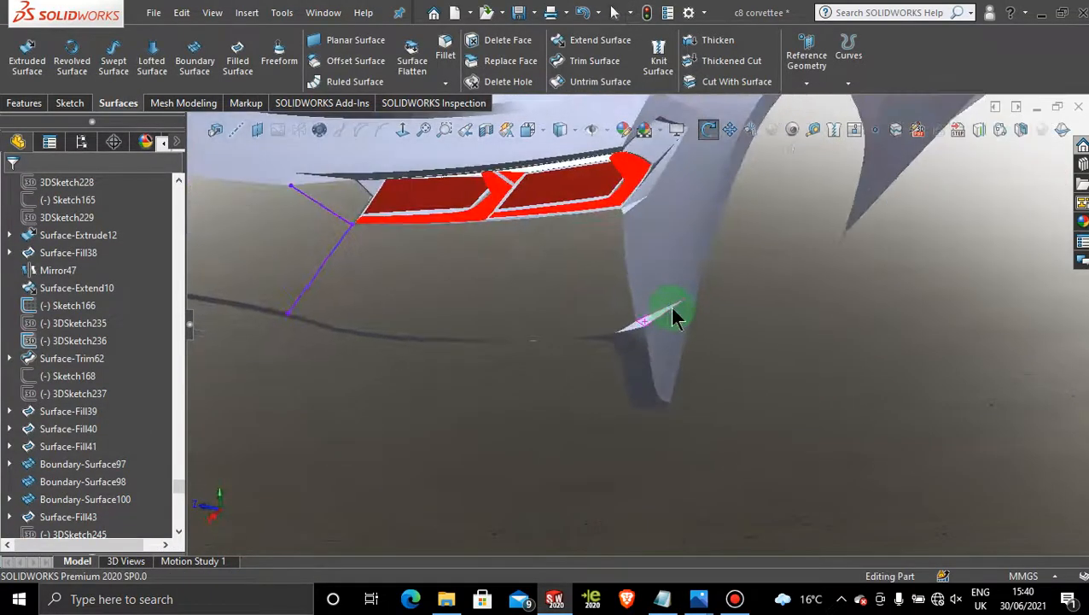
{"action": "scroll", "coordinate": [579, 329], "scroll_direction": "down", "scroll_amount": 7}
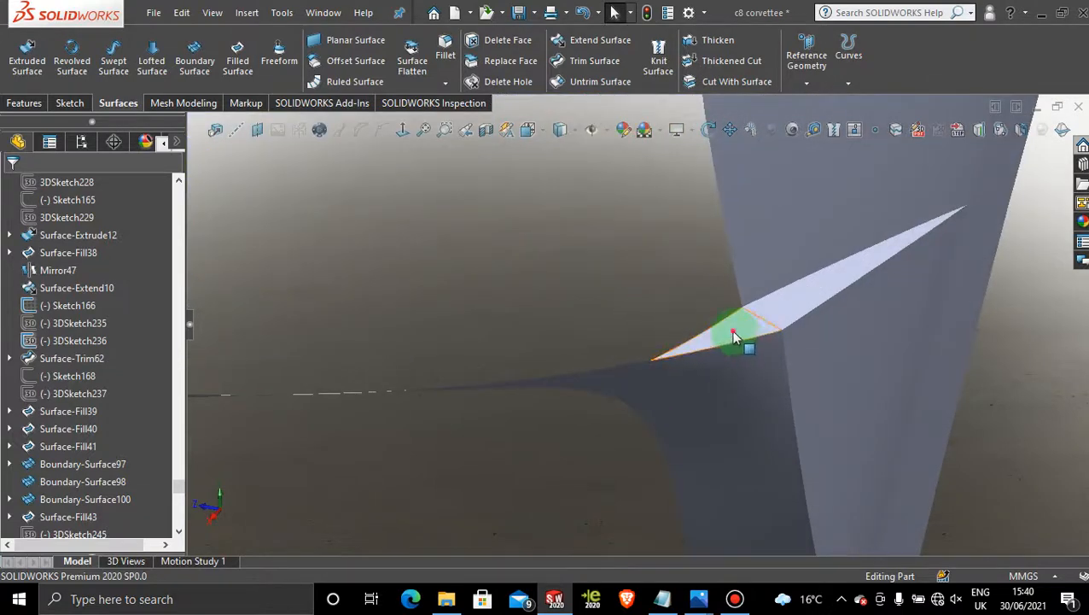
{"action": "right_click", "coordinate": [734, 336]}
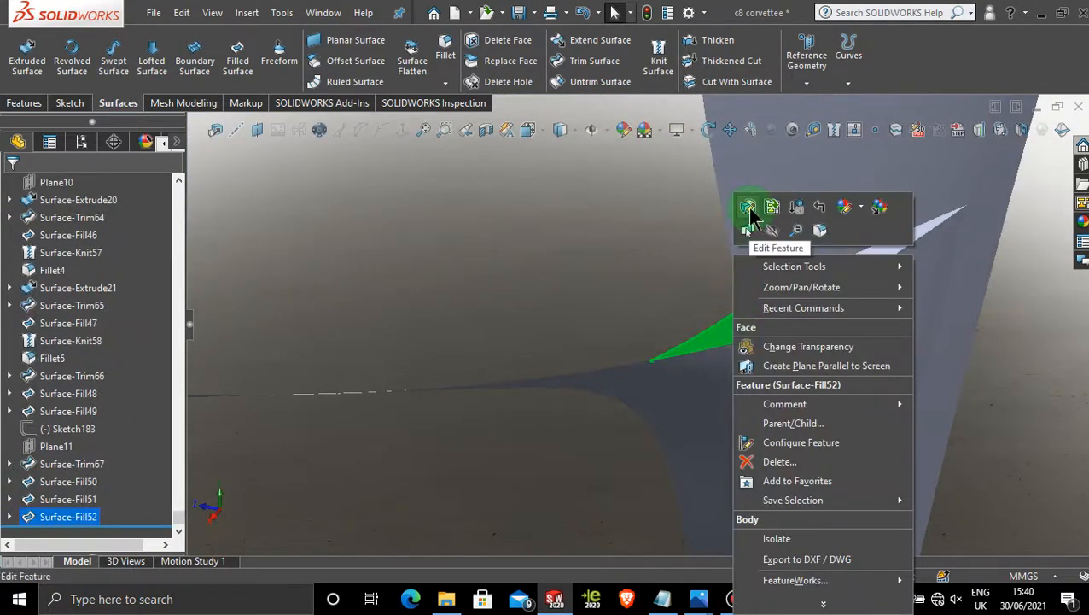
{"action": "left_click", "coordinate": [691, 338]}
{"action": "right_click", "coordinate": [691, 340]}
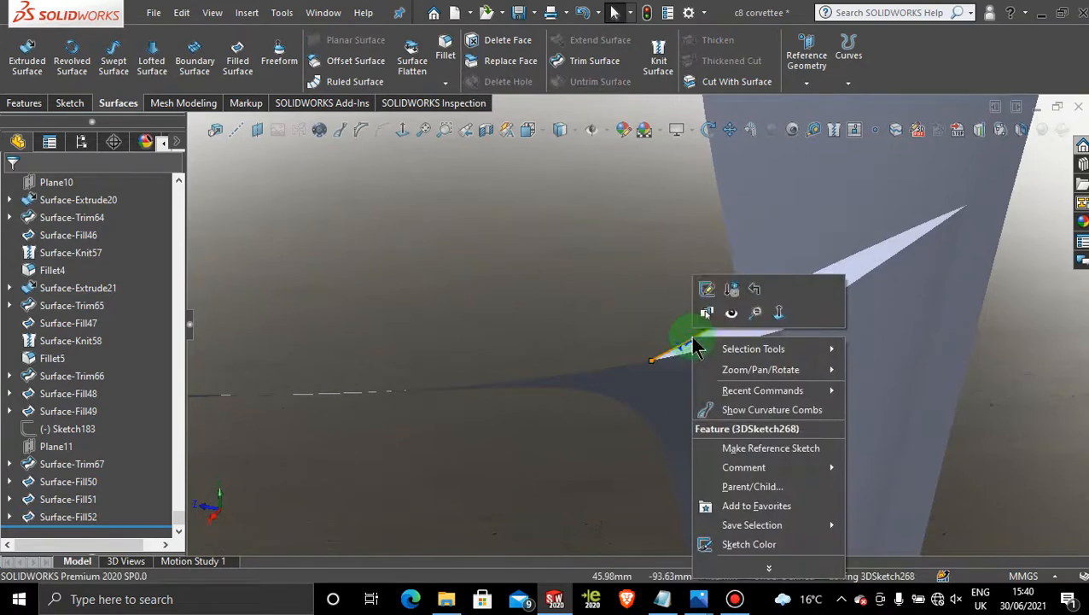
{"action": "left_click", "coordinate": [707, 289]}
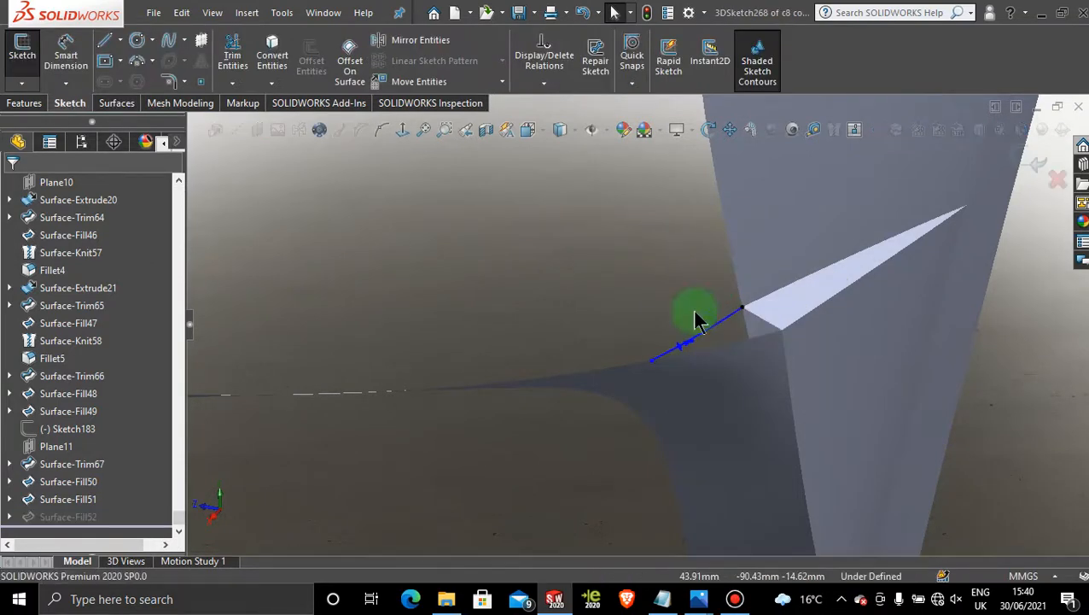
{"action": "left_click", "coordinate": [623, 367]}
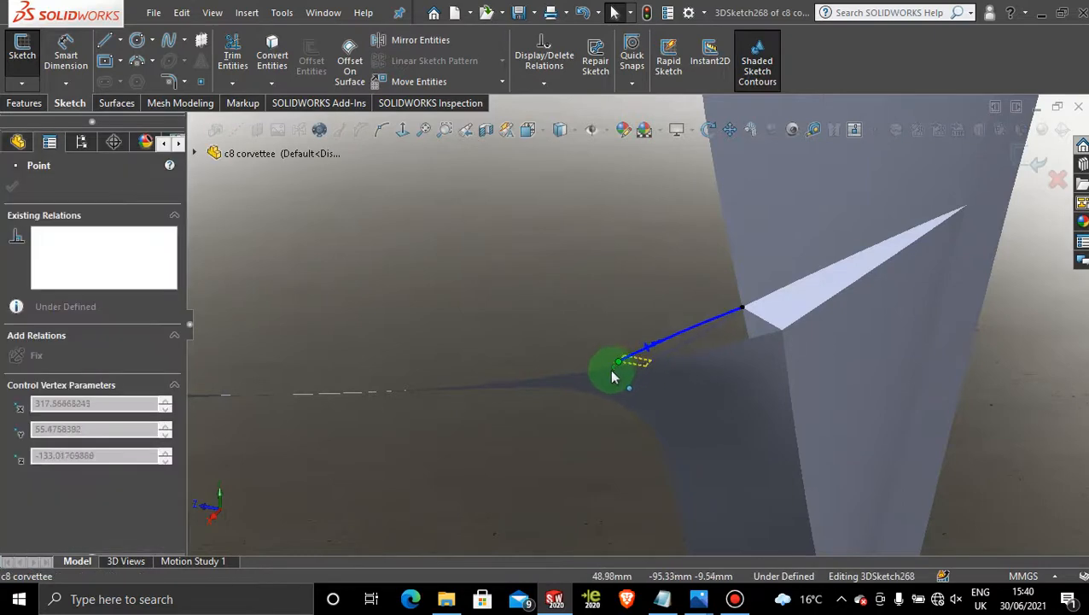
{"action": "left_click", "coordinate": [608, 312]}
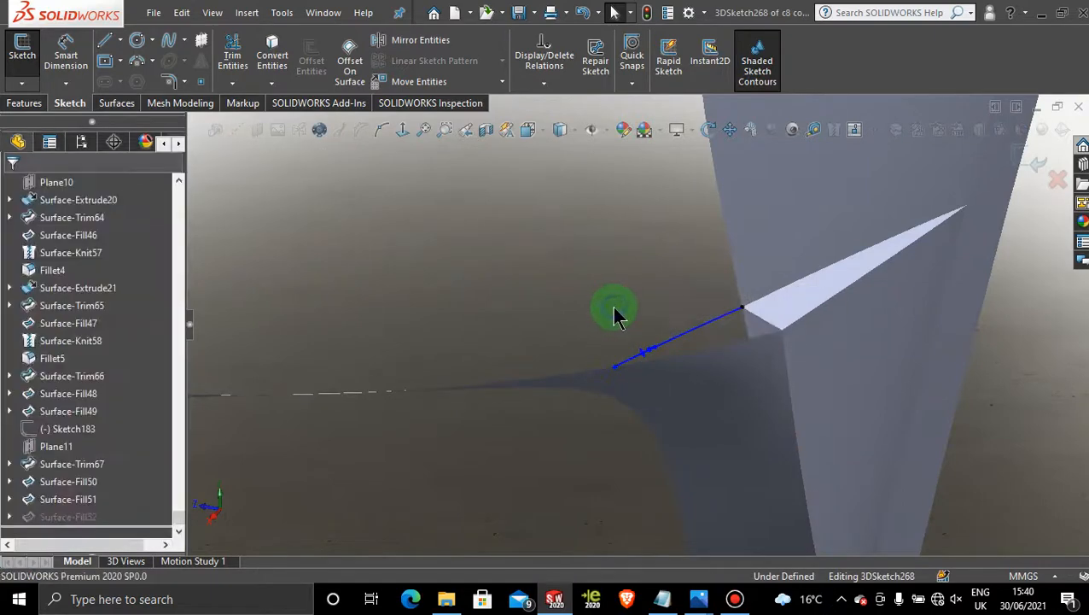
{"action": "right_click", "coordinate": [681, 347]}
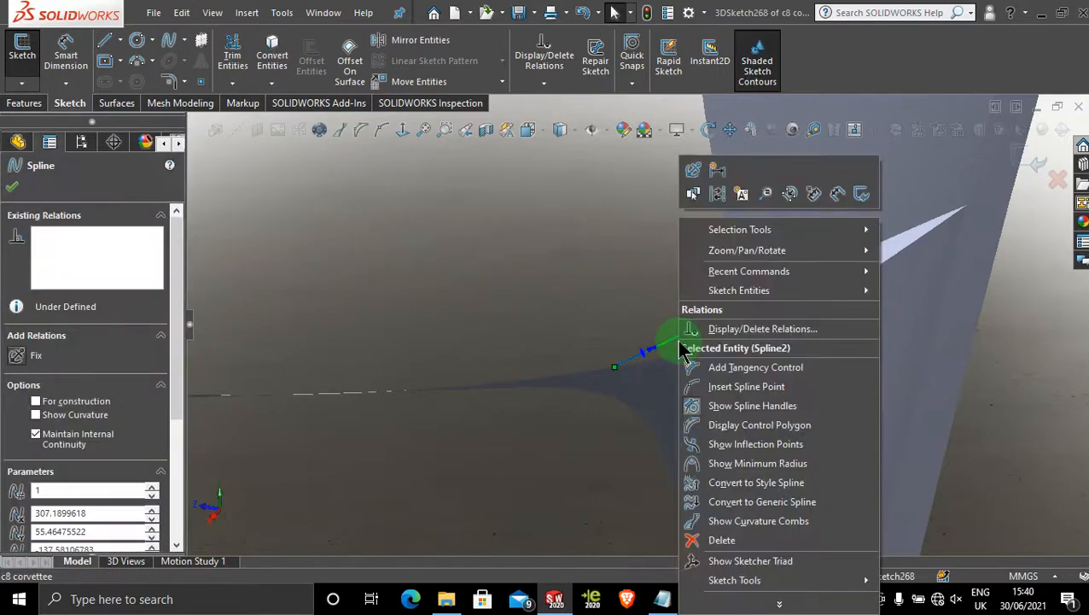
{"action": "left_click", "coordinate": [613, 304]}
{"action": "left_click", "coordinate": [1027, 157]}
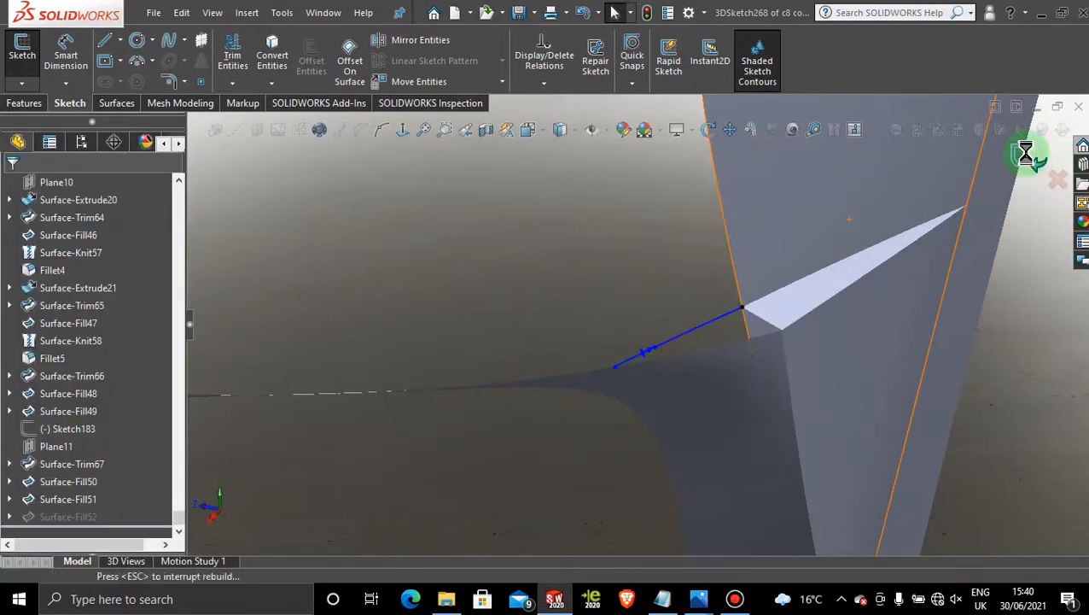
{"action": "left_click", "coordinate": [599, 253]}
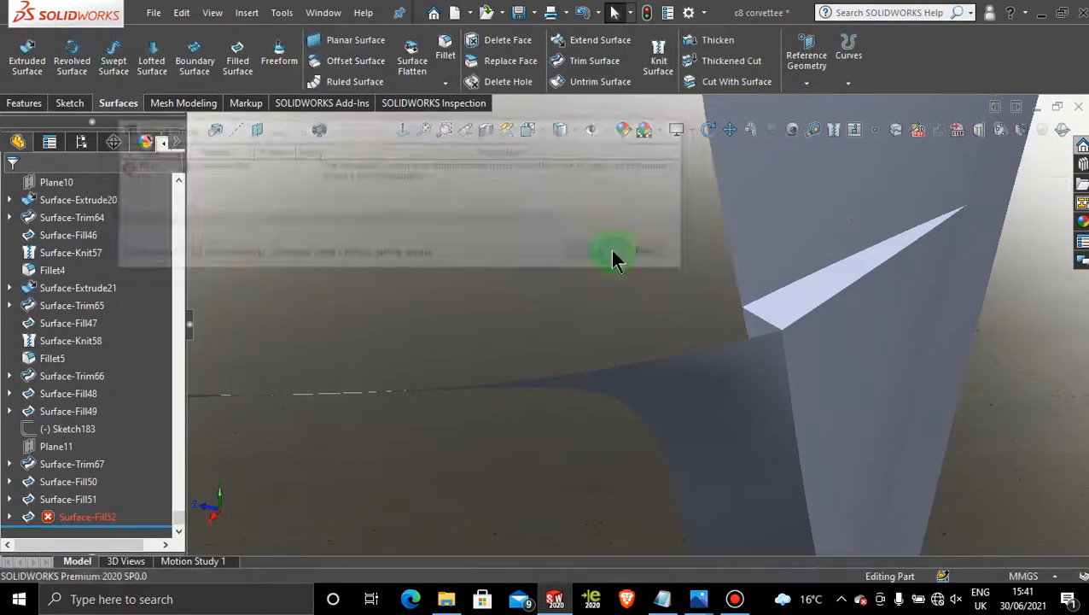
Step: Delete the Surface-Fill52 feature while keeping its boundary sketch
{"action": "left_click", "coordinate": [77, 518]}
{"action": "right_click", "coordinate": [77, 518]}
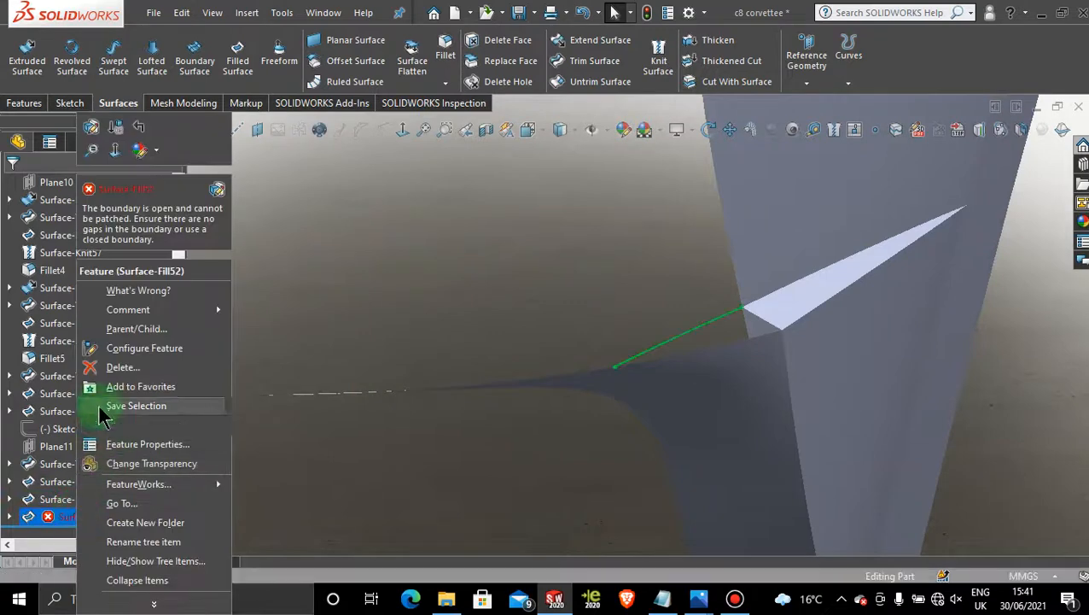
{"action": "left_click", "coordinate": [107, 368]}
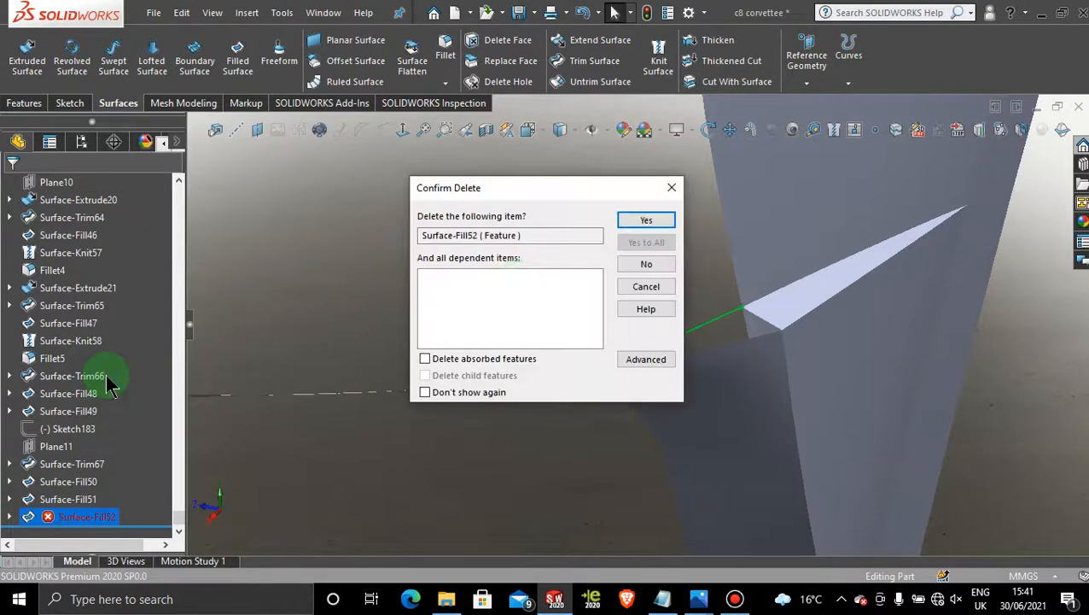
{"action": "left_click", "coordinate": [646, 222]}
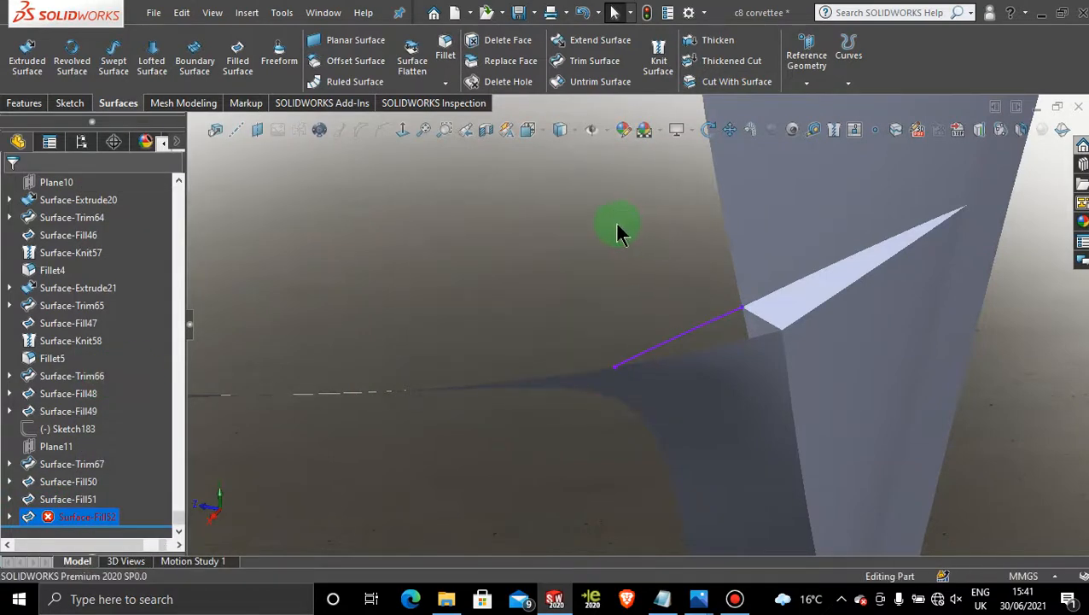
Step: Move the spline's free end point farther along the curved bumper edge, and try to delete the spline on its own
{"action": "left_click_drag", "start_coordinate": [615, 366], "coordinate": [564, 368]}
{"action": "left_click", "coordinate": [659, 338]}
{"action": "right_click", "coordinate": [660, 338]}
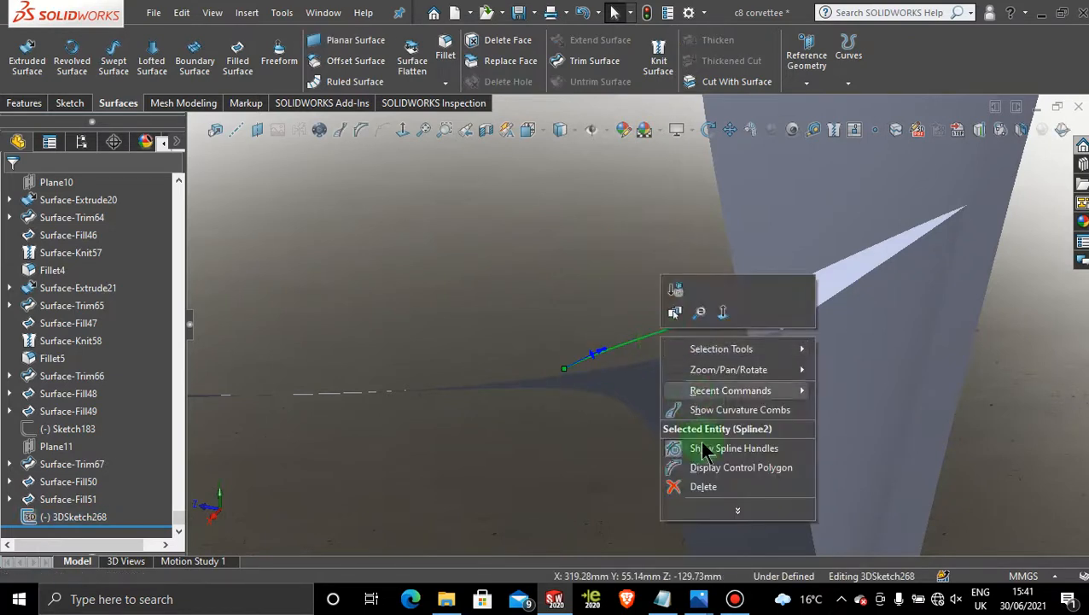
{"action": "left_click", "coordinate": [722, 499]}
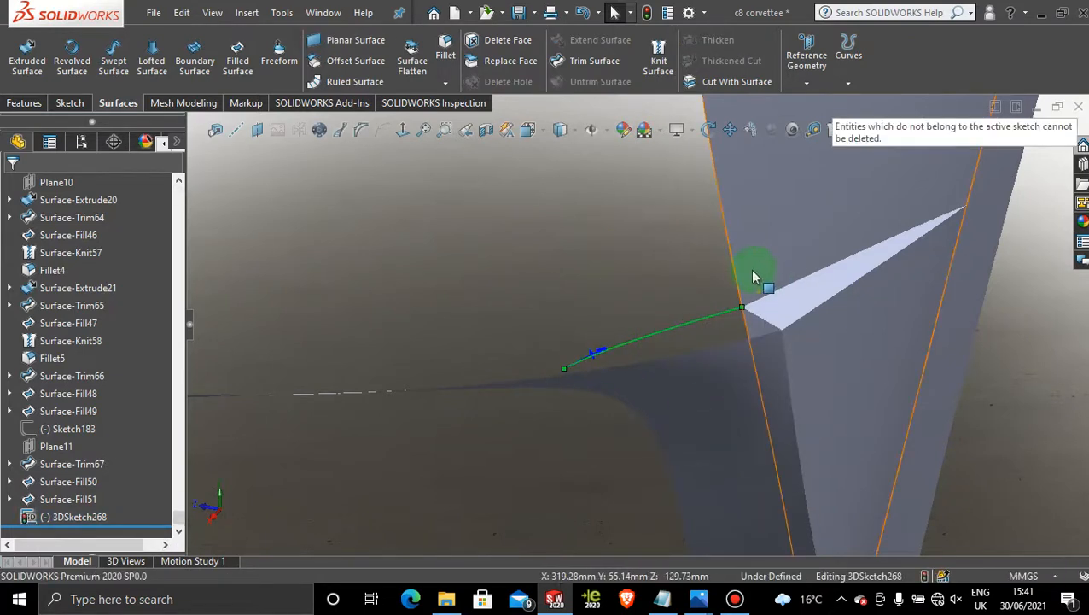
{"action": "right_click", "coordinate": [673, 312]}
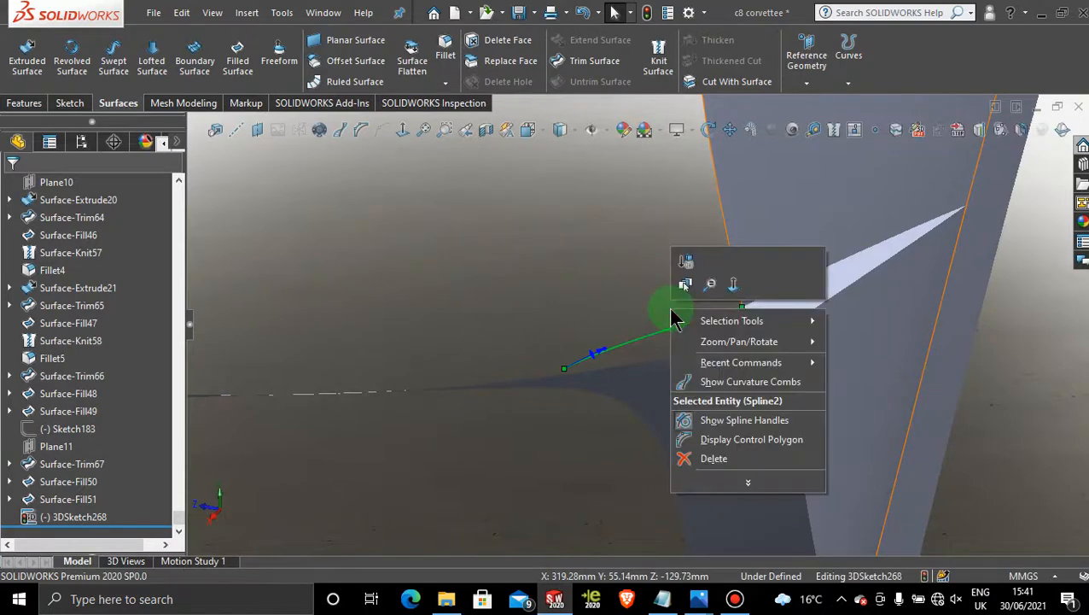
{"action": "left_click", "coordinate": [750, 461]}
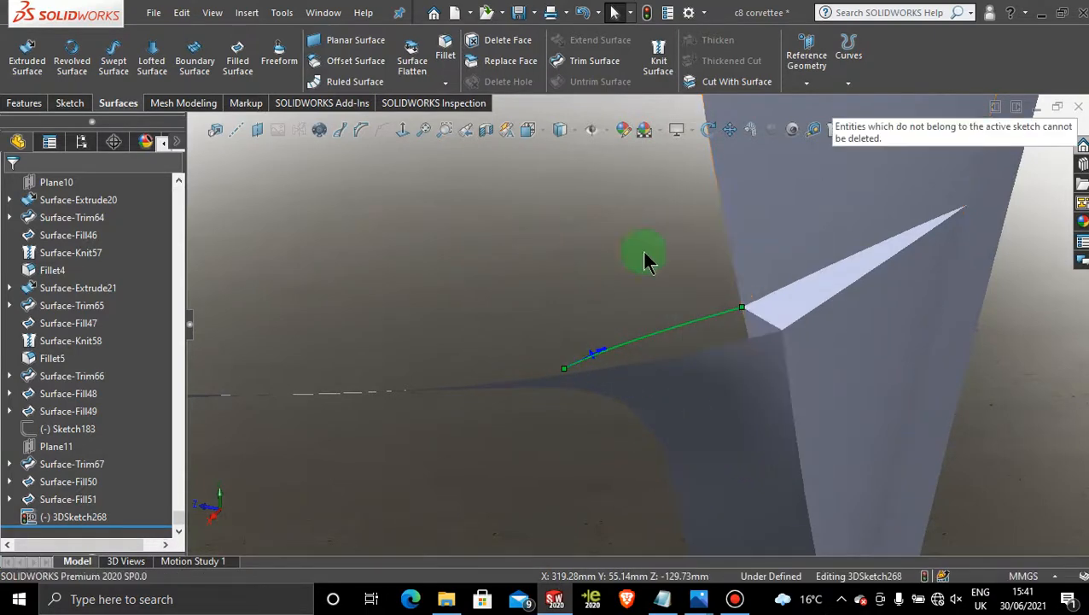
Step: Delete the whole 3DSketch268 containing the spline beside the wheel arch
{"action": "left_click", "coordinate": [77, 516]}
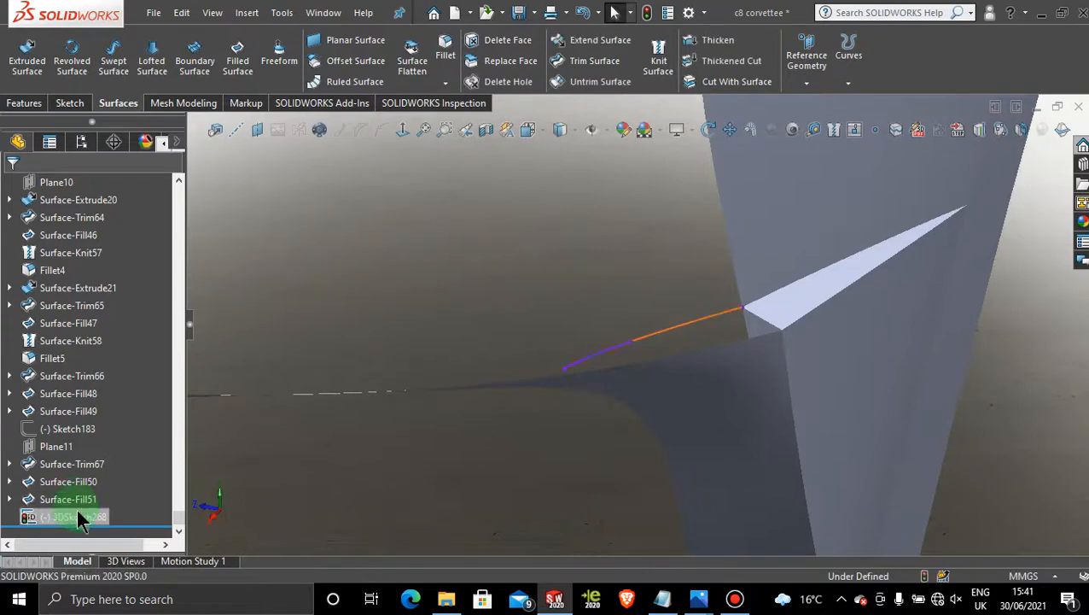
{"action": "right_click", "coordinate": [90, 523]}
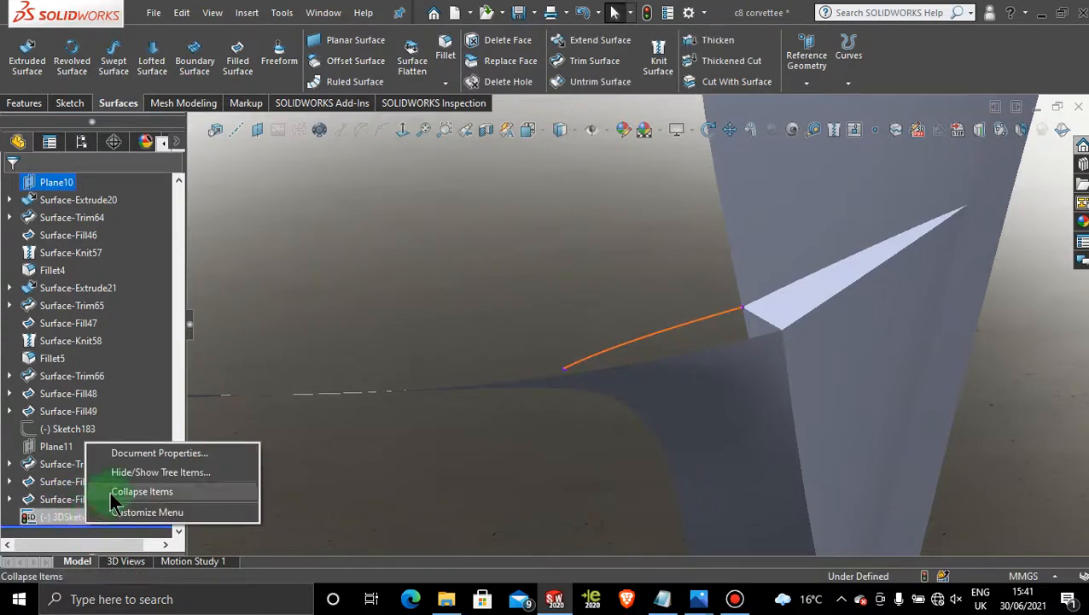
{"action": "right_click", "coordinate": [68, 516]}
{"action": "left_click", "coordinate": [128, 384]}
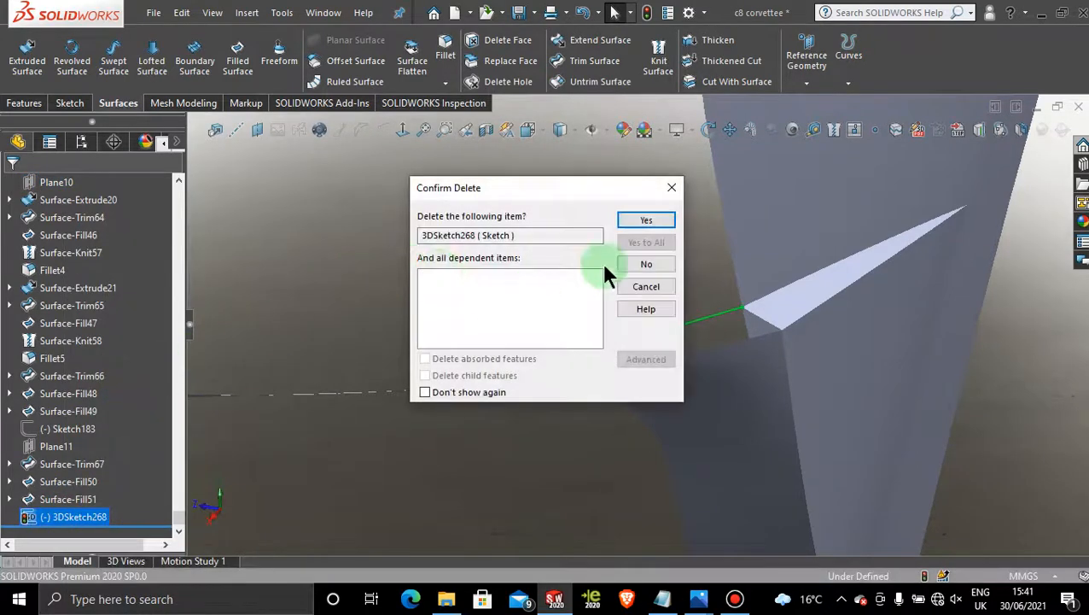
{"action": "left_click", "coordinate": [626, 219]}
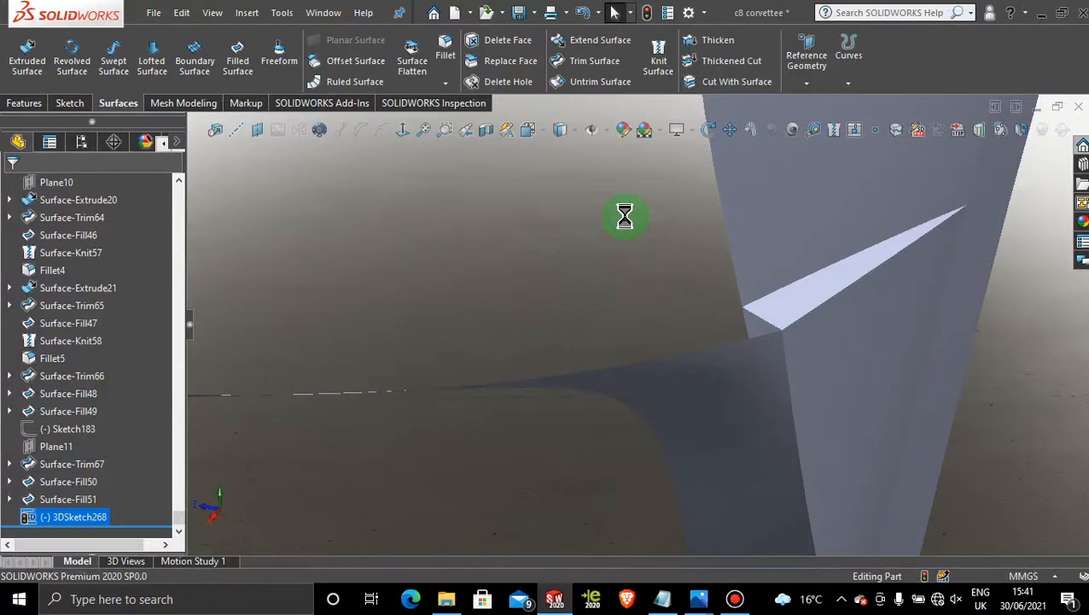
Step: Start a new 3D sketch and draw a two-point spline about 14 mm long from the small face's open corner to the curved bumper edge
{"action": "left_click", "coordinate": [78, 107]}
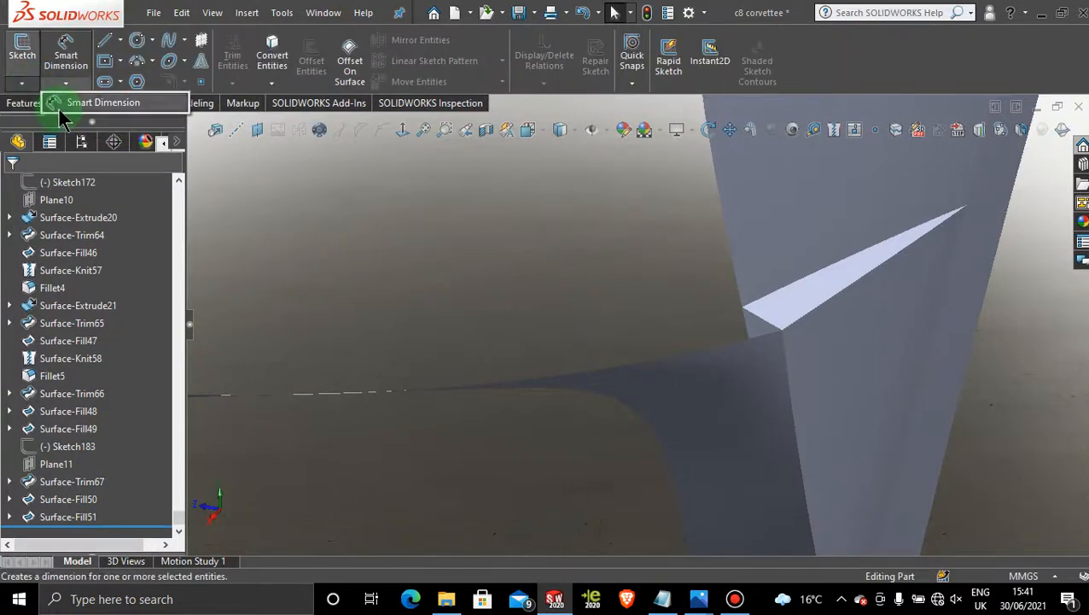
{"action": "left_click", "coordinate": [21, 83]}
{"action": "left_click", "coordinate": [53, 122]}
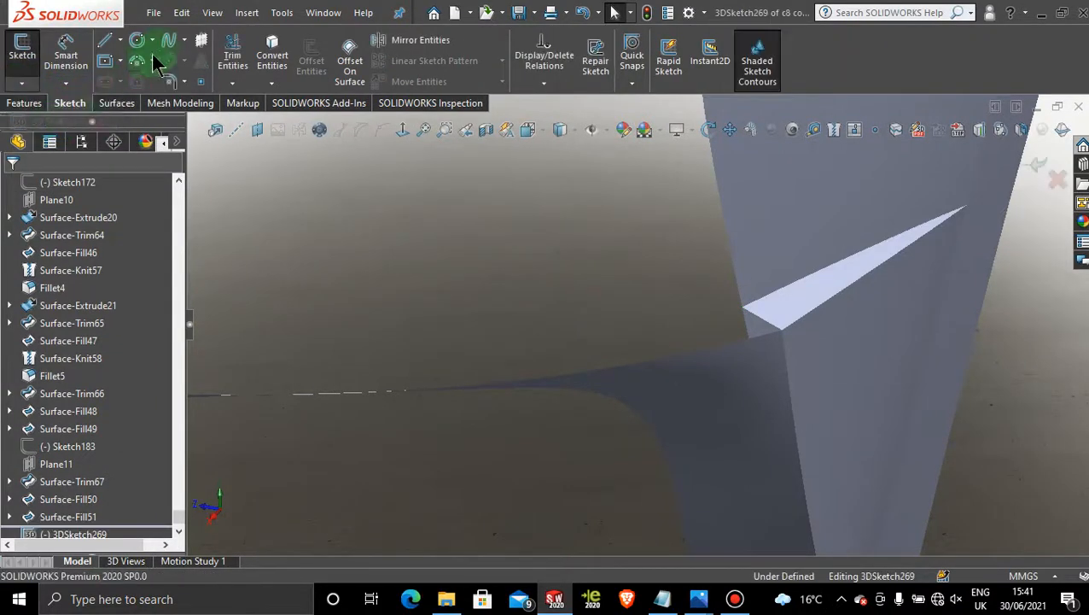
{"action": "left_click", "coordinate": [171, 44]}
{"action": "left_click", "coordinate": [752, 277]}
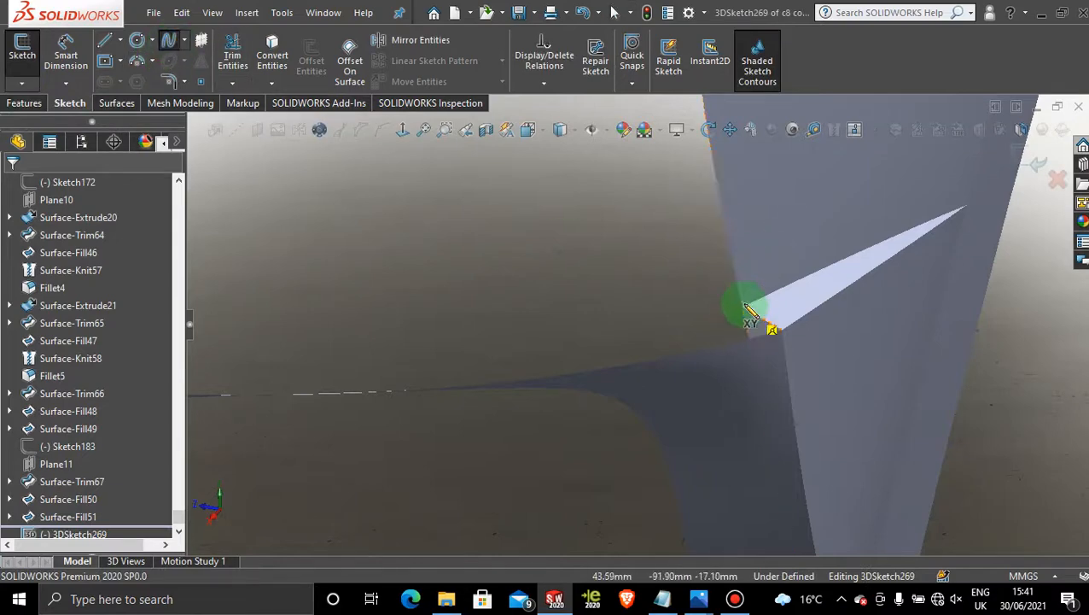
{"action": "left_click", "coordinate": [595, 373]}
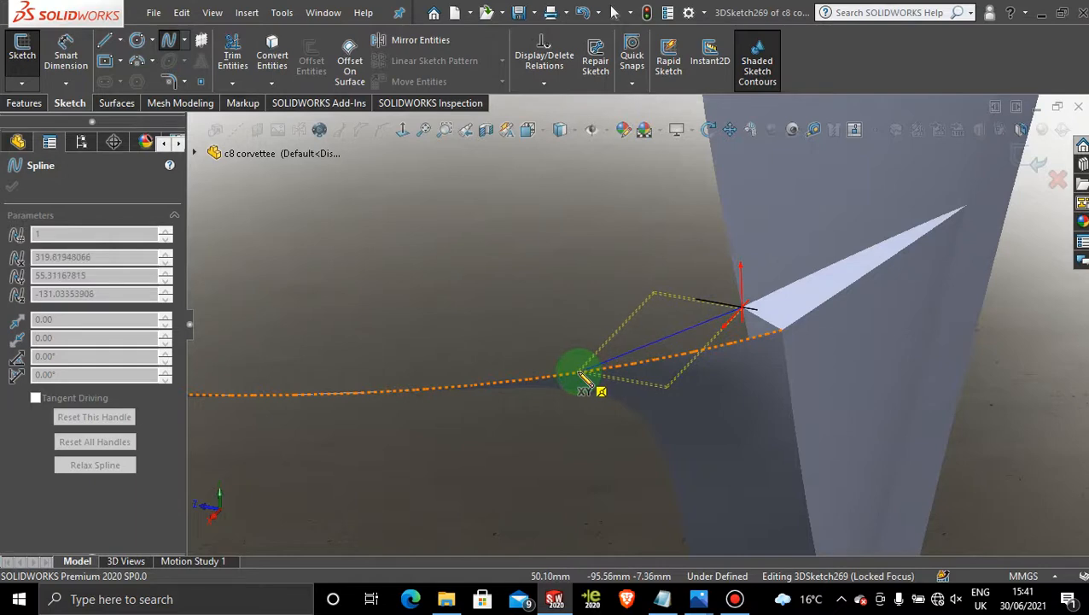
{"action": "left_click", "coordinate": [579, 372]}
{"action": "key", "text": "Escape"}
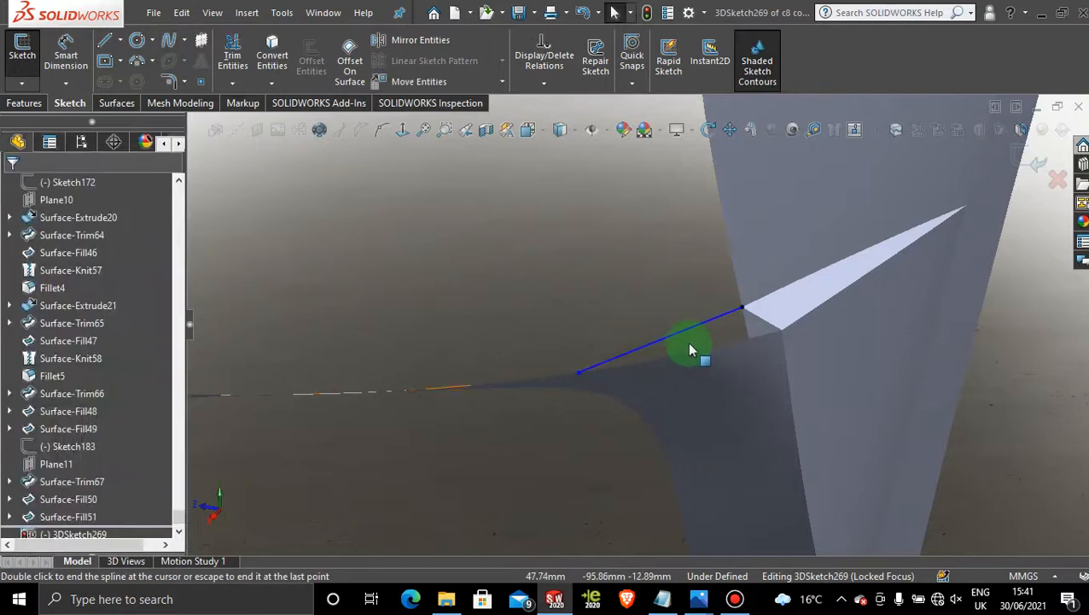
Step: Bow the spline slightly outward in the top view to follow the bumper's curvature, and exit the 3D sketch
{"action": "left_click", "coordinate": [675, 330]}
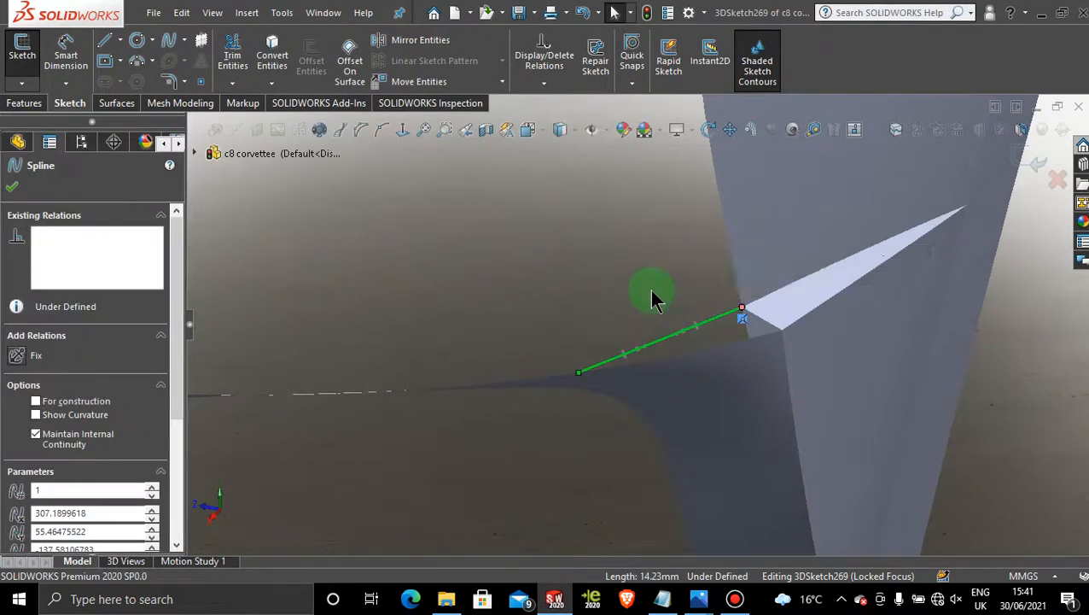
{"action": "key", "text": "f"}
{"action": "key", "text": "space"}
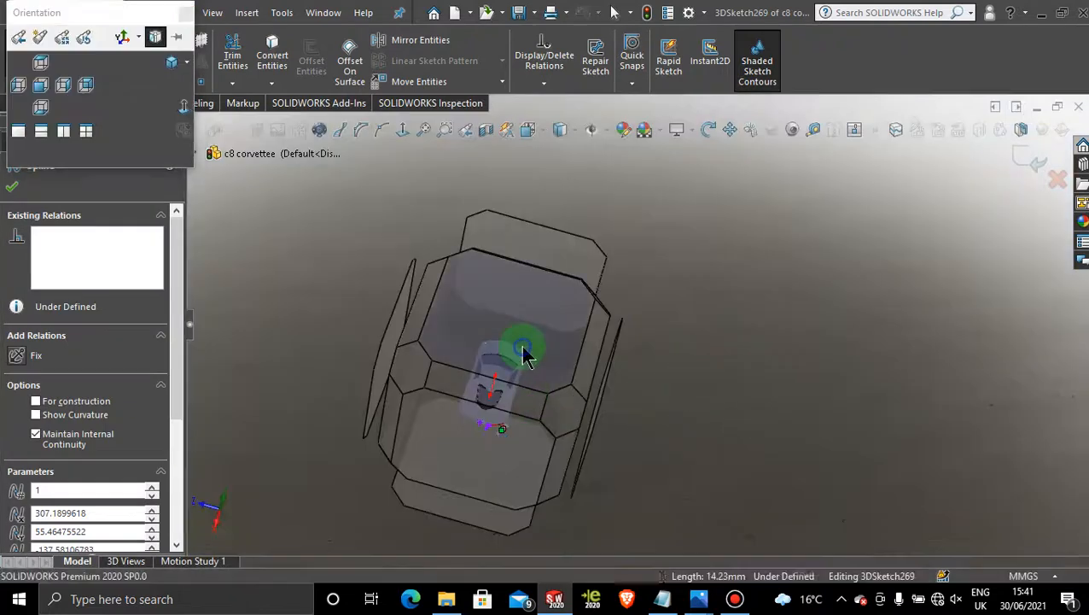
{"action": "left_click", "coordinate": [518, 350]}
{"action": "scroll", "coordinate": [688, 427], "scroll_direction": "down", "scroll_amount": 10}
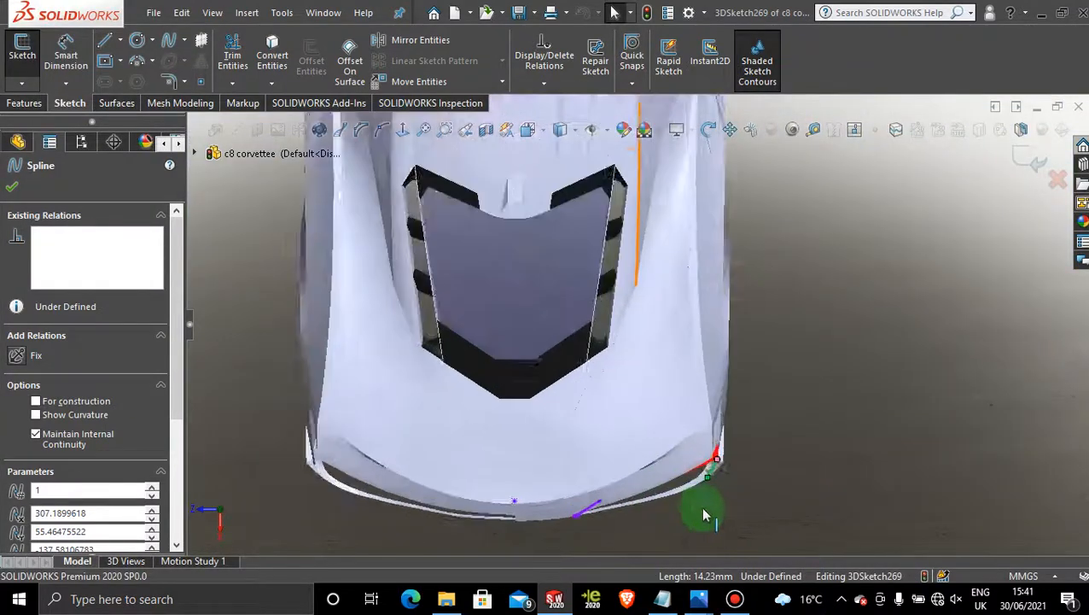
{"action": "scroll", "coordinate": [693, 286], "scroll_direction": "down", "scroll_amount": 3}
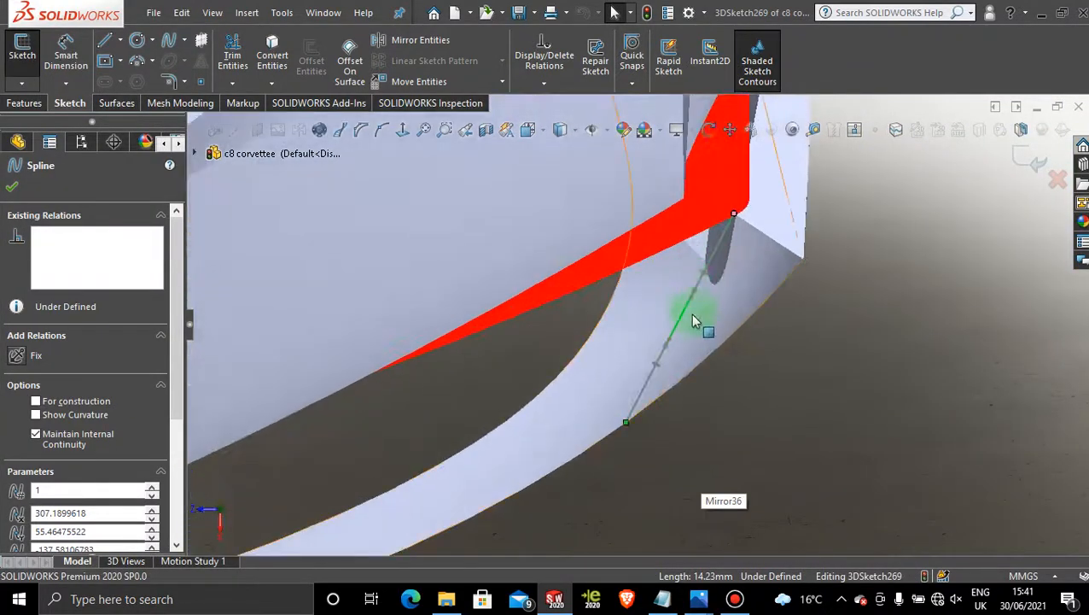
{"action": "left_click", "coordinate": [671, 345]}
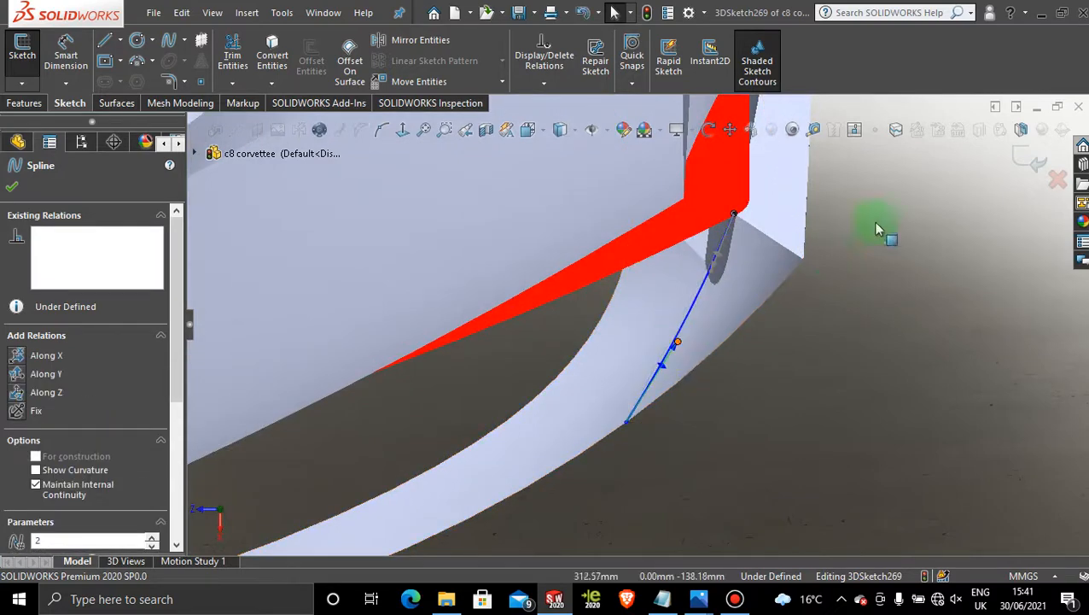
{"action": "left_click", "coordinate": [1018, 164]}
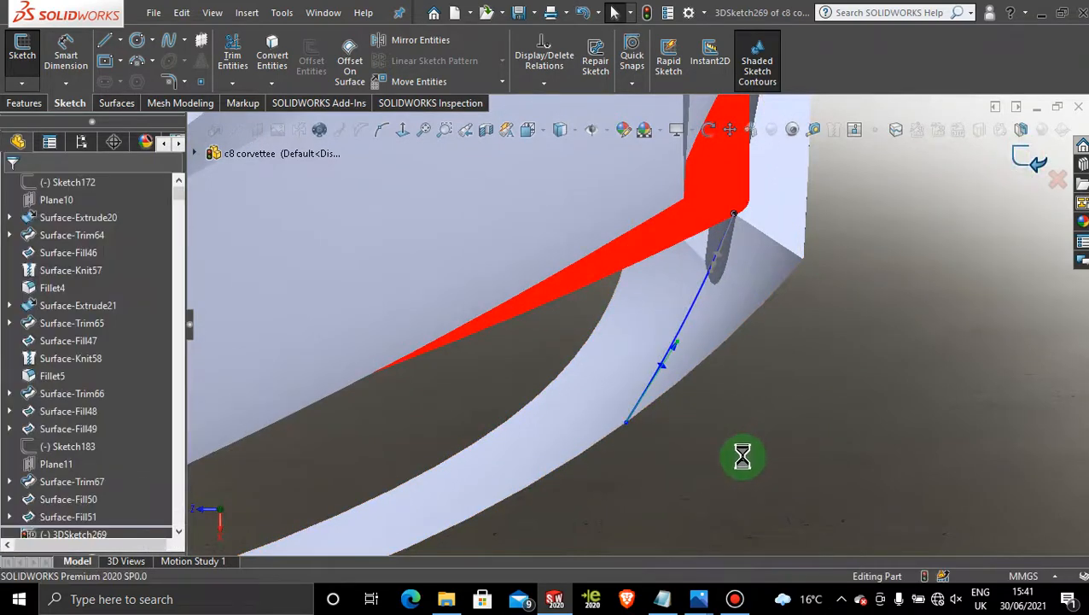
Step: Create a filled surface with Contact edge settings from the new spline, the curved bumper edge and the small face's short edge
{"action": "mouse_move", "coordinate": [741, 457]}
{"action": "middle_mouse_down"}
{"action": "mouse_move", "coordinate": [647, 428]}
{"action": "mouse_move", "coordinate": [642, 325]}
{"action": "middle_mouse_up"}
{"action": "scroll", "coordinate": [685, 373], "scroll_direction": "down", "scroll_amount": 6}
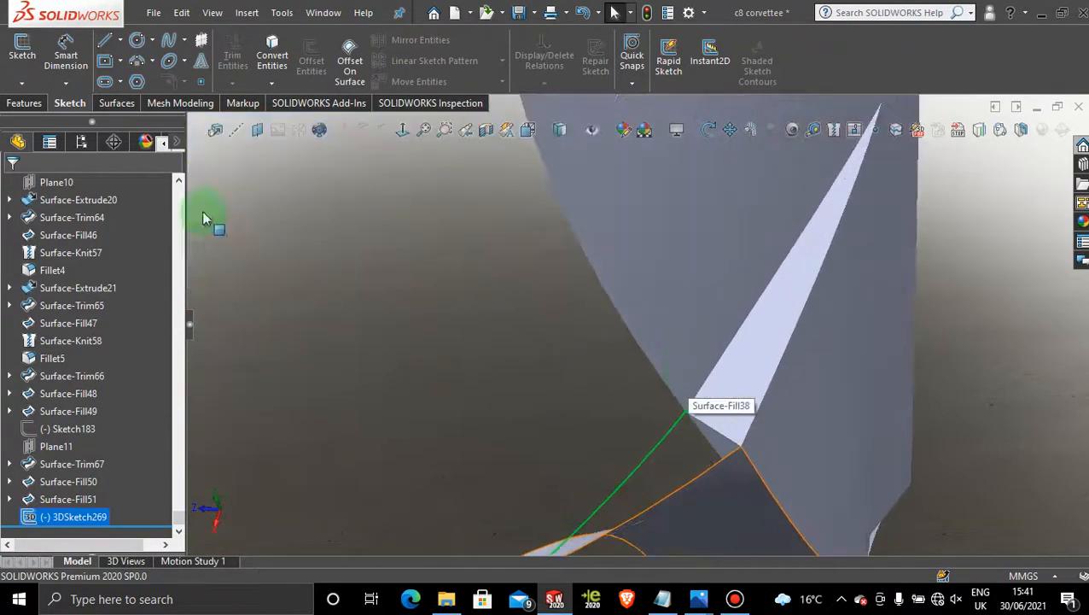
{"action": "left_click", "coordinate": [128, 103]}
{"action": "left_click", "coordinate": [237, 56]}
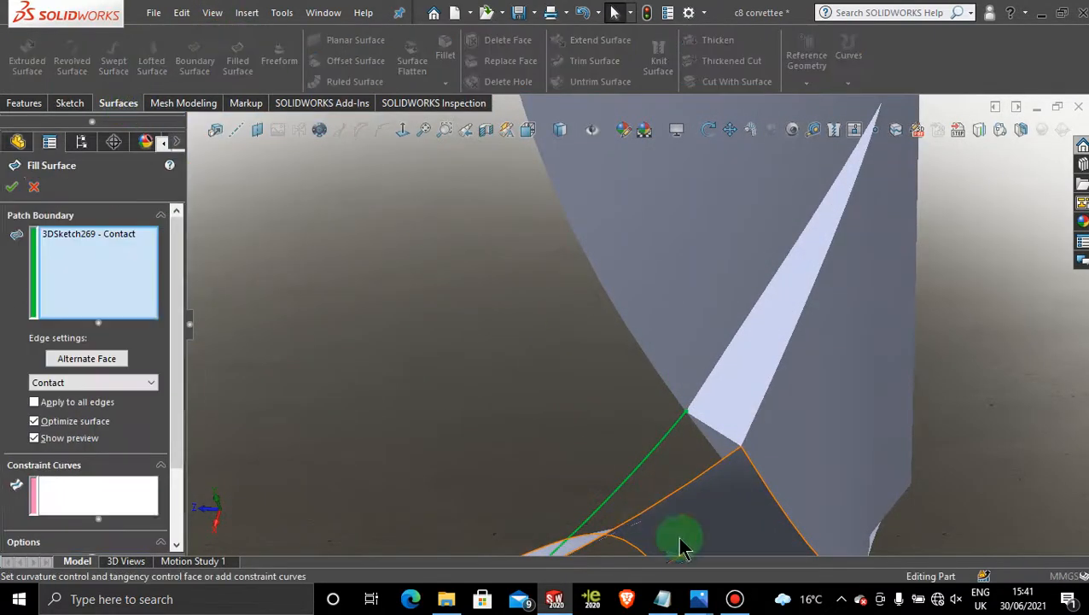
{"action": "left_click", "coordinate": [685, 495]}
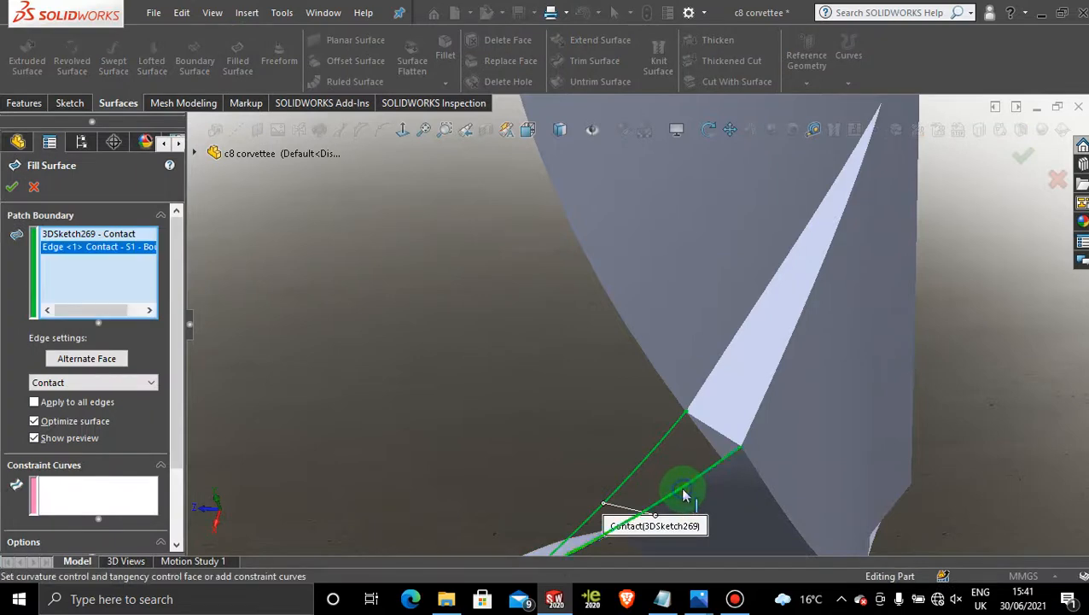
{"action": "left_click", "coordinate": [717, 432]}
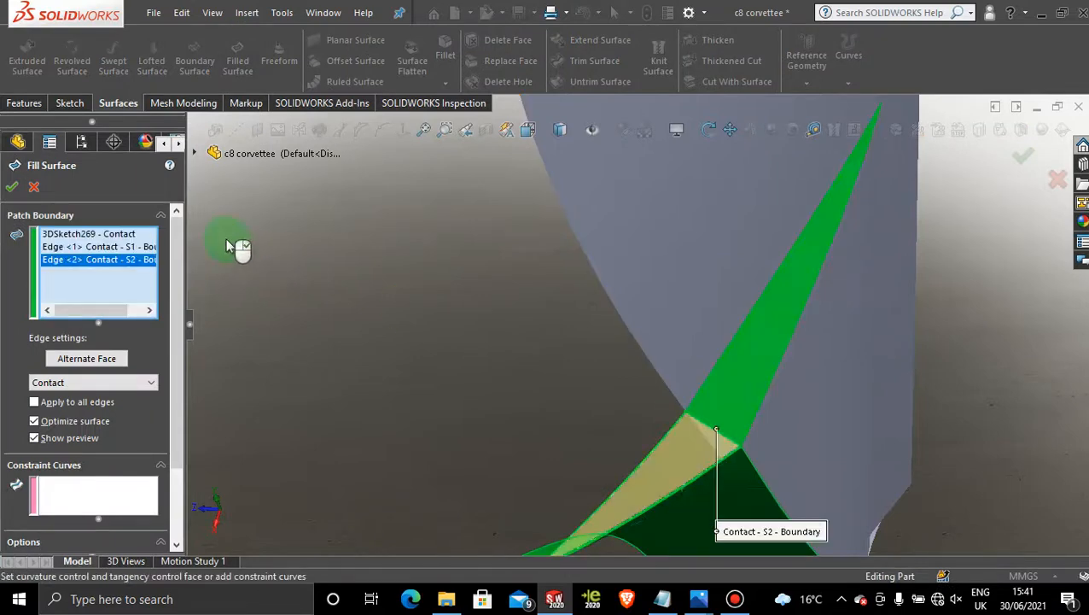
{"action": "left_click", "coordinate": [11, 188]}
{"action": "scroll", "coordinate": [495, 331], "scroll_direction": "up", "scroll_amount": 5}
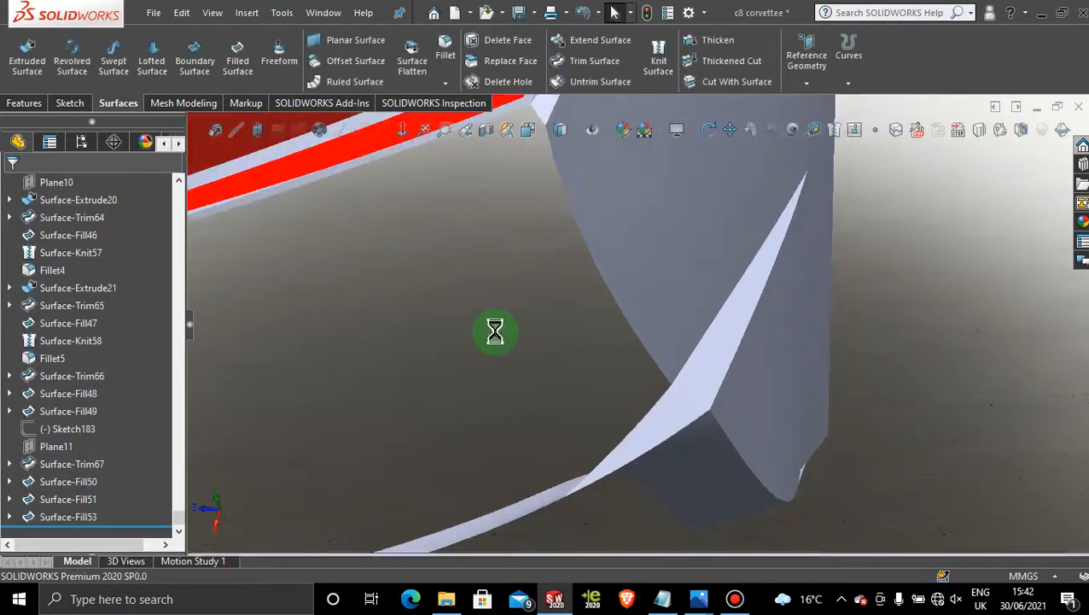
Step: Examine the filled corner beside the wheel arch and the open area below the tail light, including the slanted sketch line there
{"action": "middle_click_drag", "start_coordinate": [576, 365], "coordinate": [565, 284]}
{"action": "scroll", "coordinate": [598, 340], "scroll_direction": "down", "scroll_amount": 1}
{"action": "scroll", "coordinate": [529, 408], "scroll_direction": "up", "scroll_amount": 3}
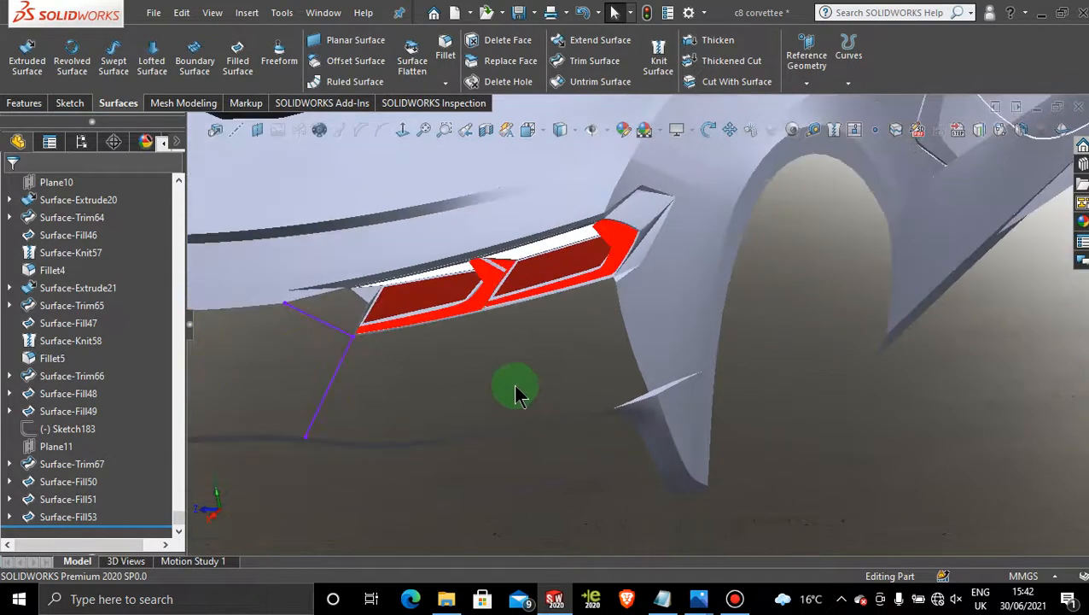
{"action": "scroll", "coordinate": [515, 389], "scroll_direction": "down", "scroll_amount": 2}
{"action": "scroll", "coordinate": [516, 390], "scroll_direction": "up", "scroll_amount": 2}
{"action": "middle_click_drag", "start_coordinate": [505, 375], "coordinate": [525, 365]}
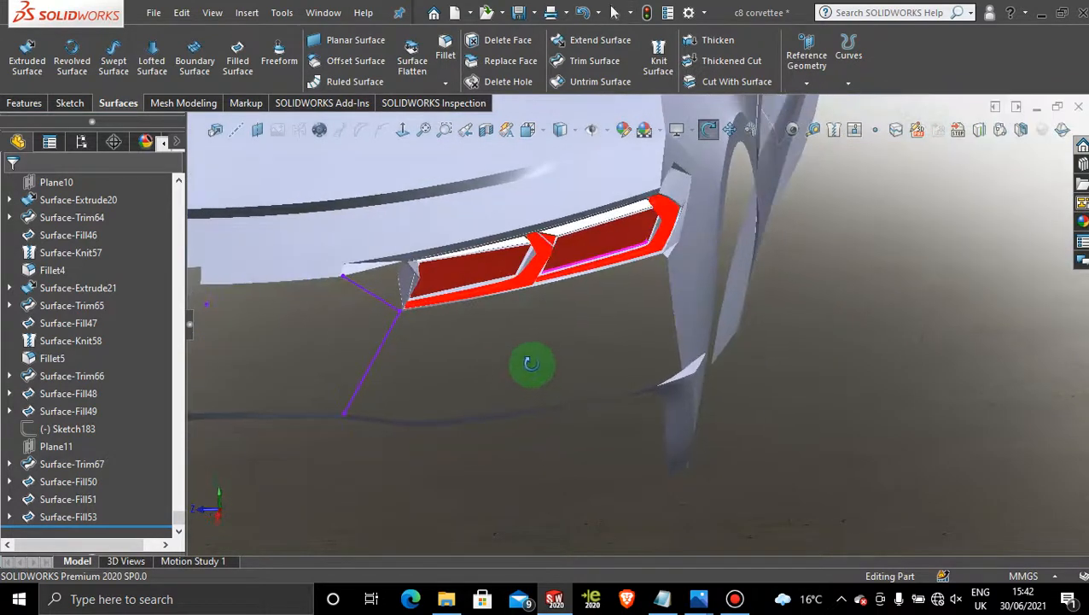
{"action": "double_click", "coordinate": [380, 362]}
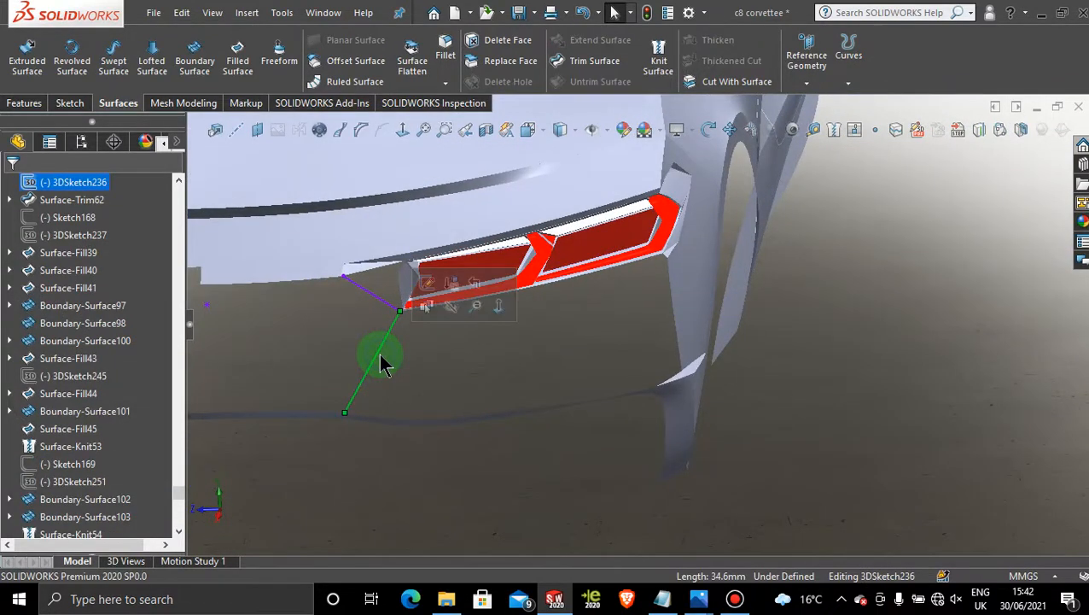
{"action": "left_click", "coordinate": [592, 343]}
{"action": "scroll", "coordinate": [611, 309], "scroll_direction": "down", "scroll_amount": 2}
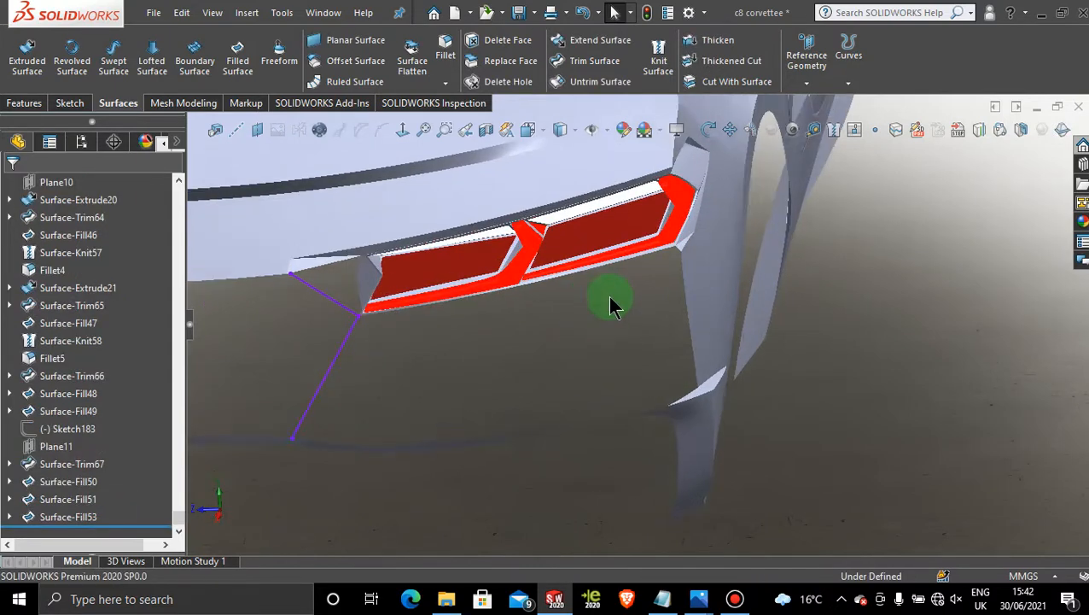
Step: Start a new 3D sketch and draw a two-point spline from the tail light's outer lower corner to the slanted line below its inner corner
{"action": "left_click", "coordinate": [73, 104]}
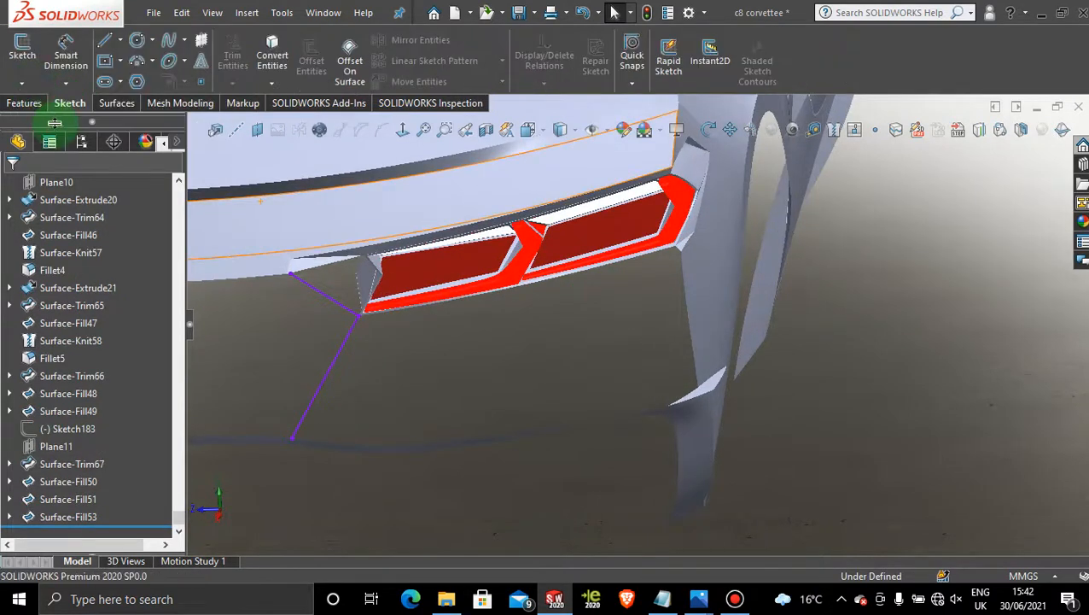
{"action": "left_click", "coordinate": [22, 82]}
{"action": "left_click", "coordinate": [34, 117]}
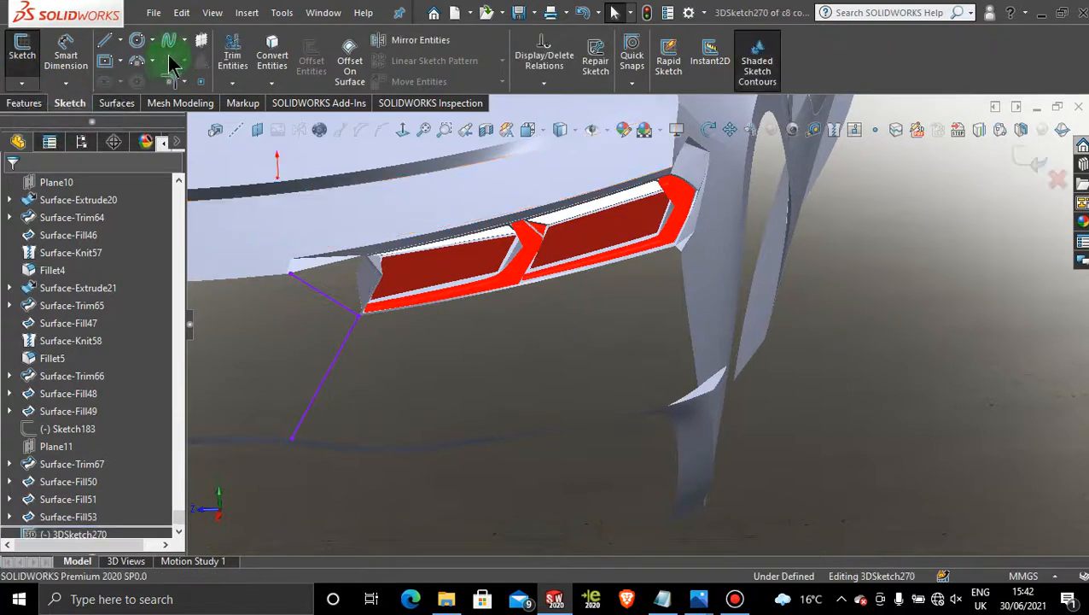
{"action": "left_click", "coordinate": [169, 41]}
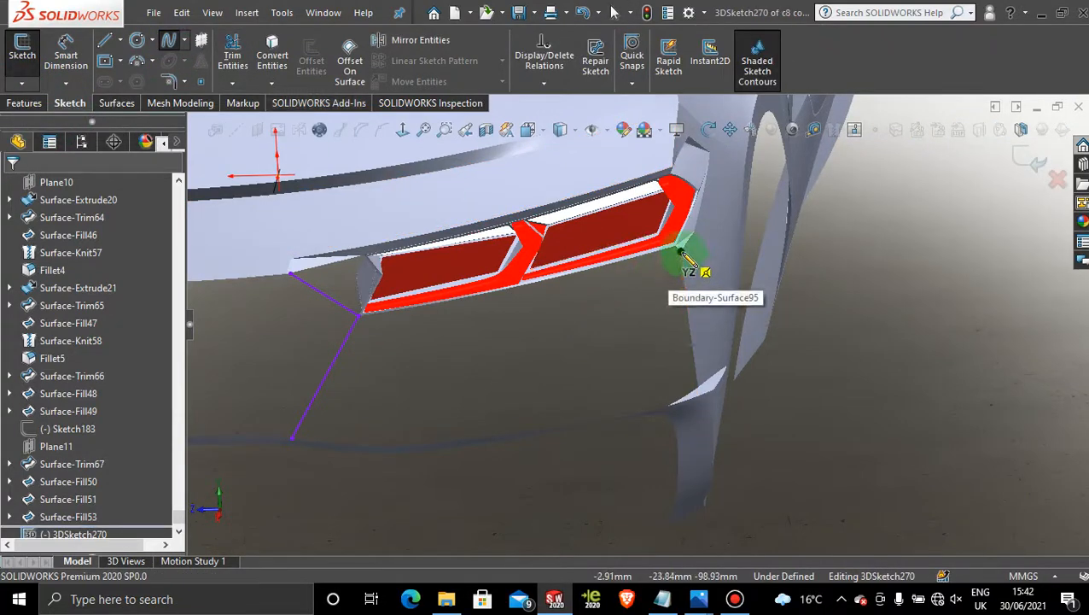
{"action": "left_click", "coordinate": [681, 252]}
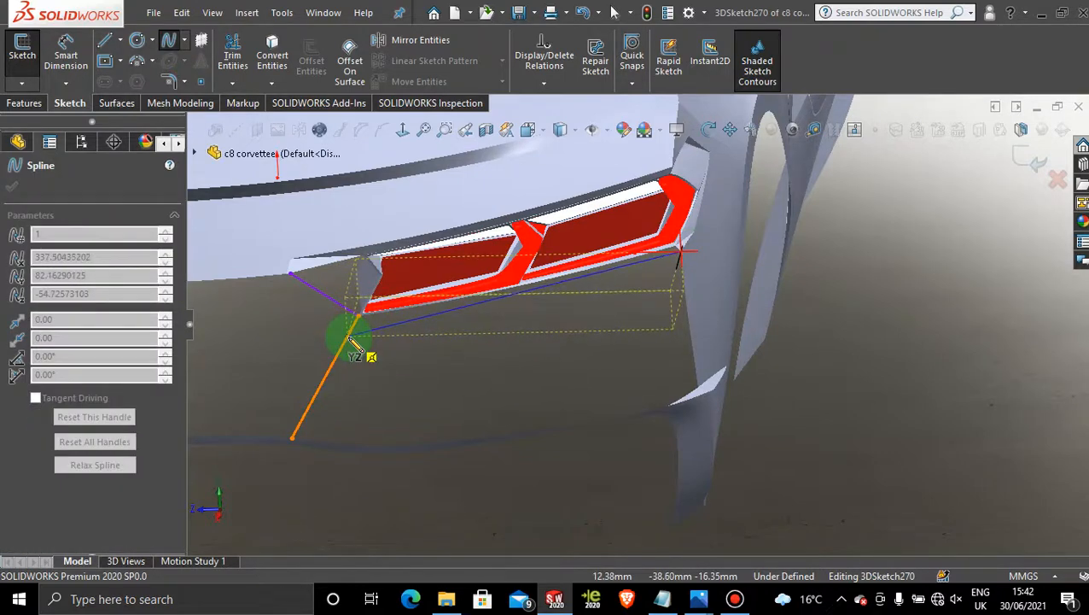
{"action": "left_click", "coordinate": [346, 339]}
{"action": "key", "text": "Escape"}
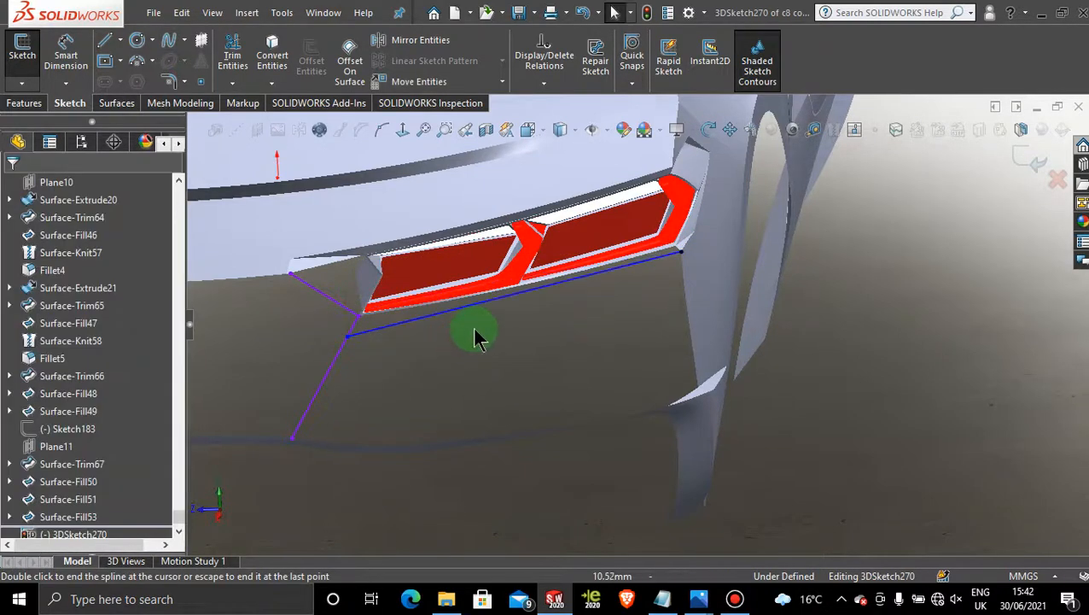
Step: Show the rear reference photo behind the spline by setting the Right view and activating Display State 1
{"action": "middle_click_drag", "start_coordinate": [476, 337], "coordinate": [484, 311]}
{"action": "key", "text": "space"}
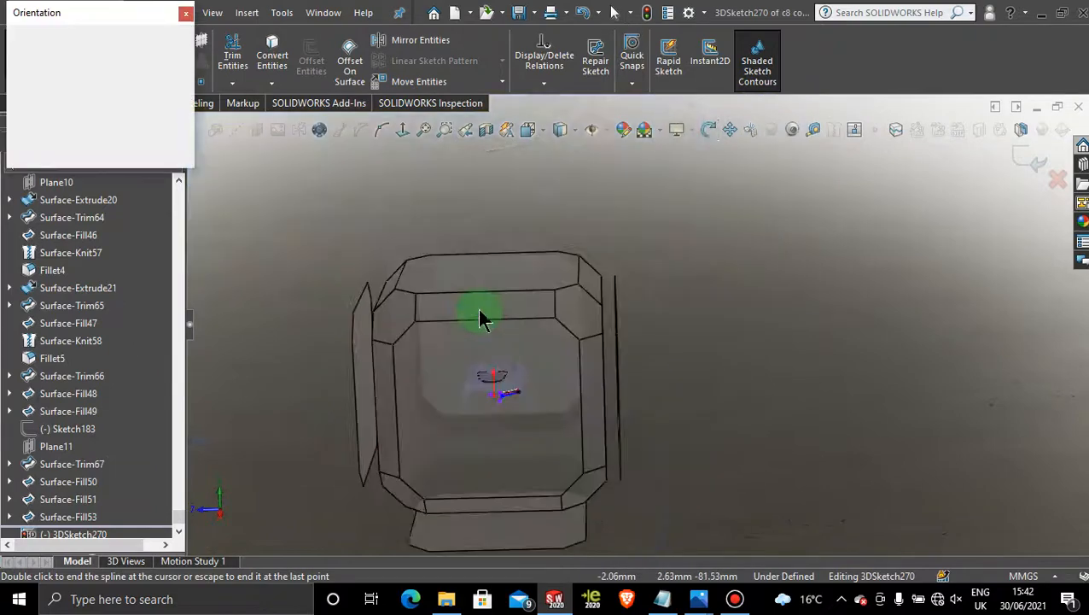
{"action": "left_click", "coordinate": [492, 419]}
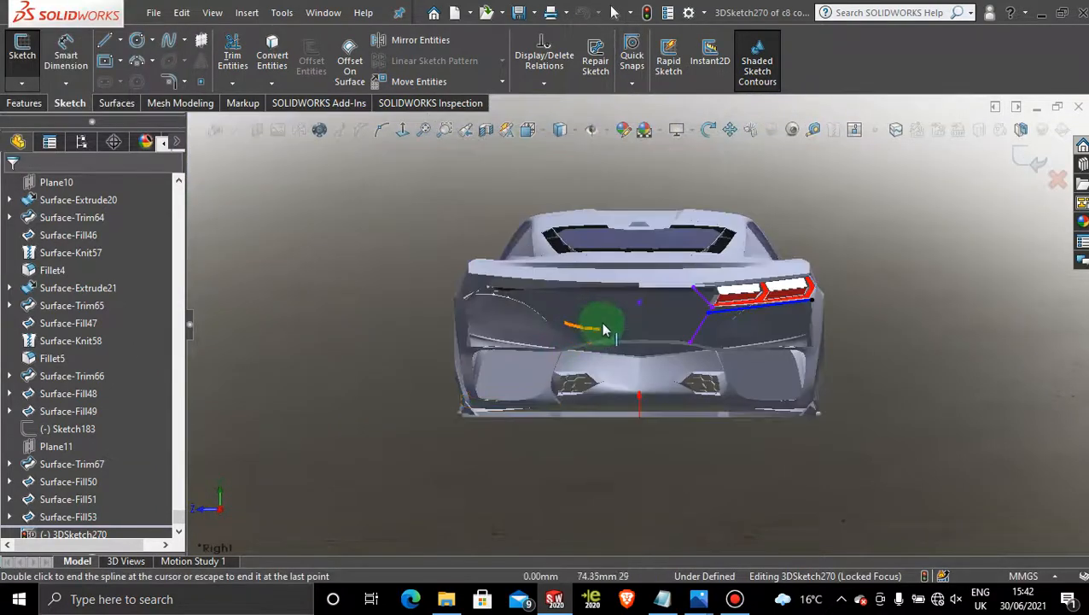
{"action": "scroll", "coordinate": [734, 324], "scroll_direction": "down", "scroll_amount": 8}
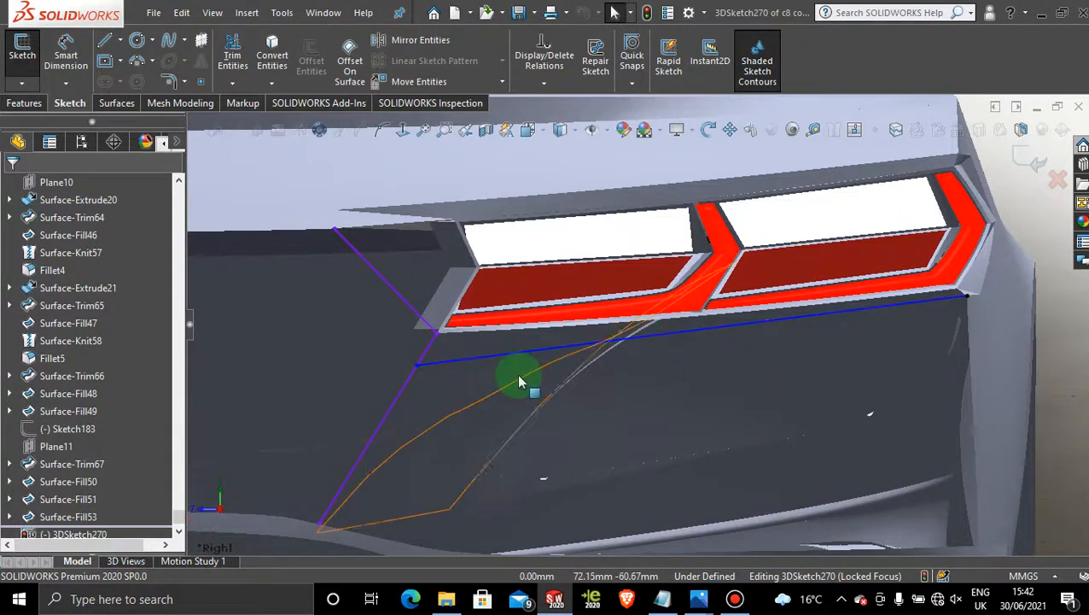
{"action": "left_click", "coordinate": [81, 140]}
{"action": "left_click", "coordinate": [85, 480]}
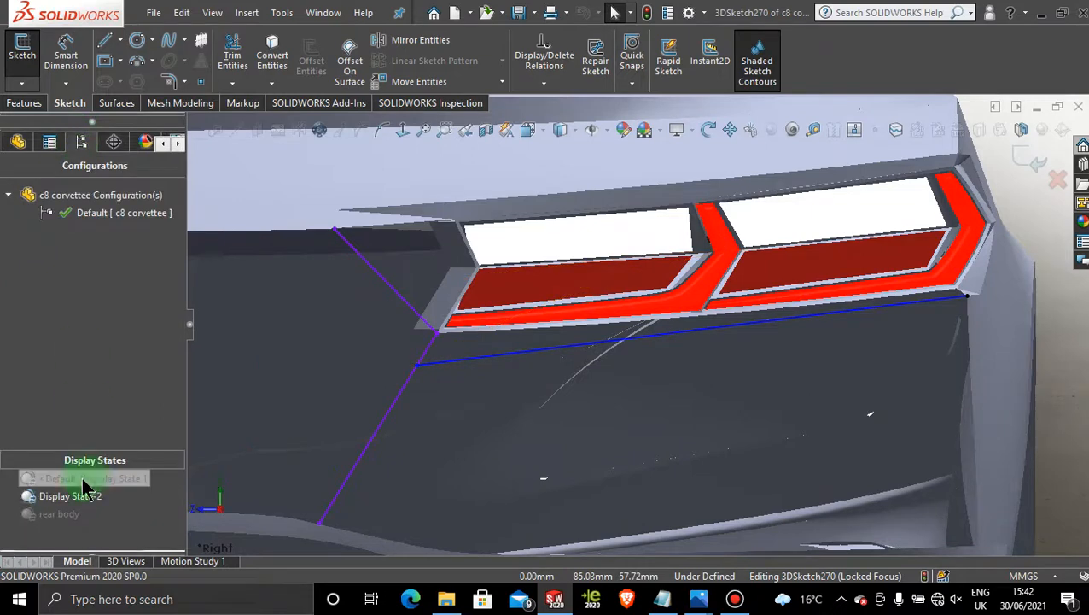
{"action": "double_click", "coordinate": [85, 479]}
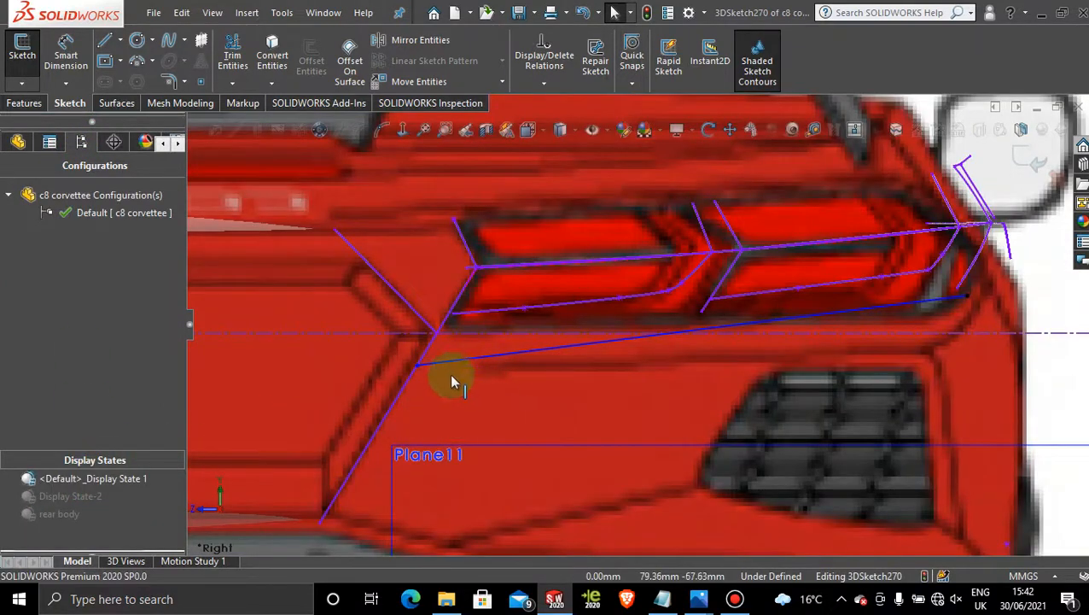
Step: Move the spline's inner end point down the slanted line to about X 338, Y 81, Z -54 mm, and reactivate Display State-2
{"action": "left_click", "coordinate": [416, 369]}
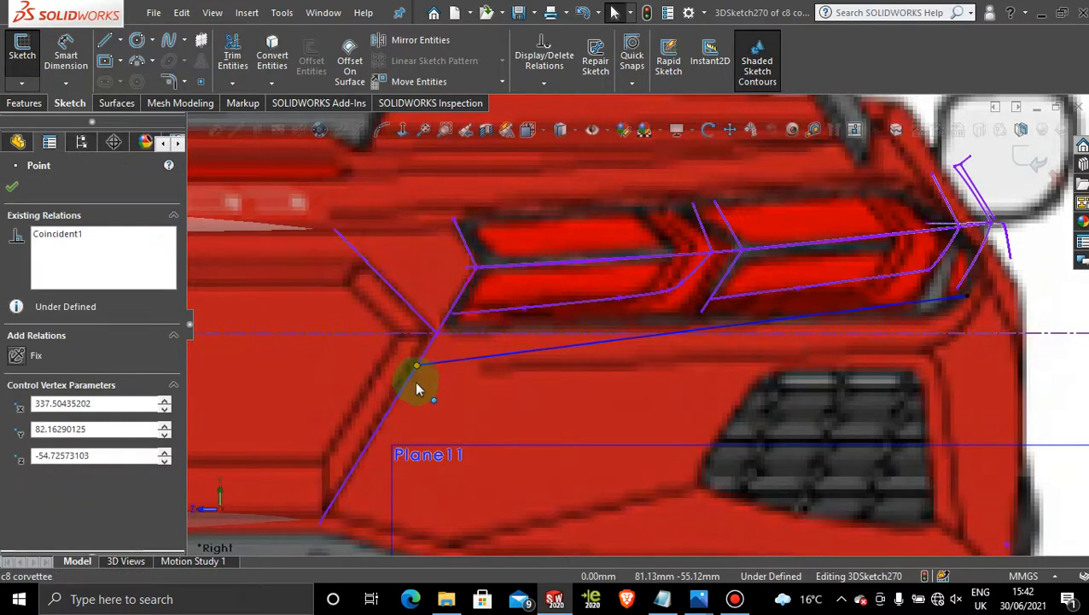
{"action": "left_click_drag", "start_coordinate": [417, 384], "coordinate": [413, 379]}
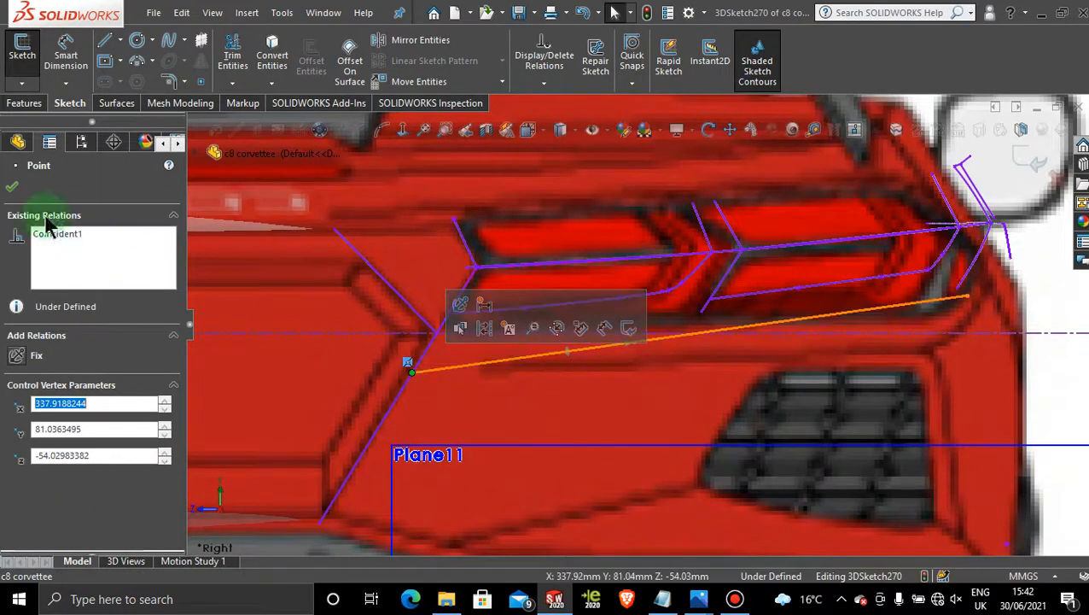
{"action": "left_click", "coordinate": [9, 191]}
{"action": "left_click", "coordinate": [68, 497]}
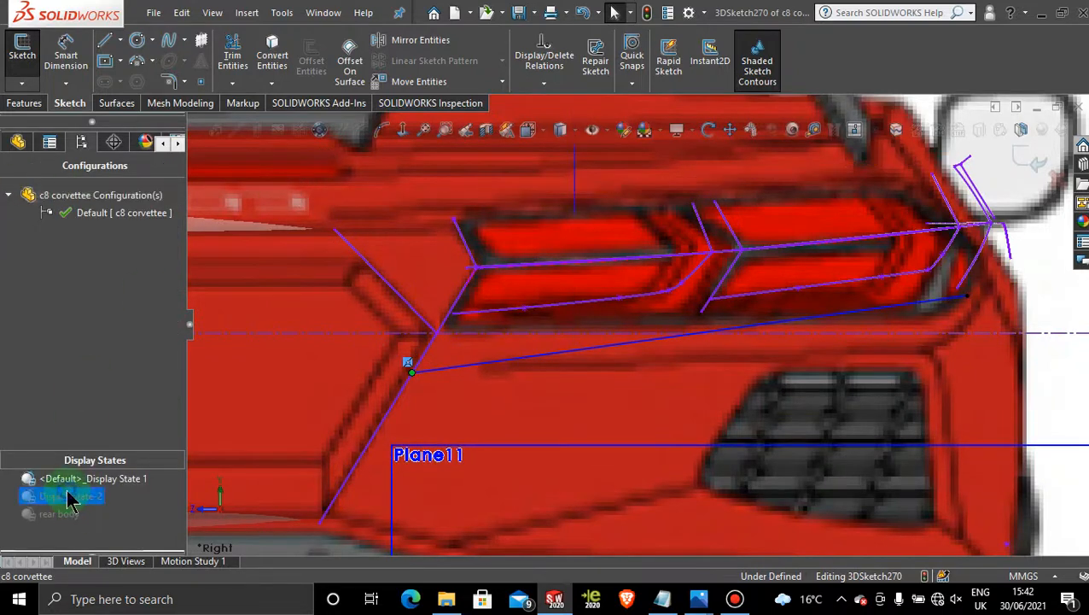
{"action": "double_click", "coordinate": [68, 497]}
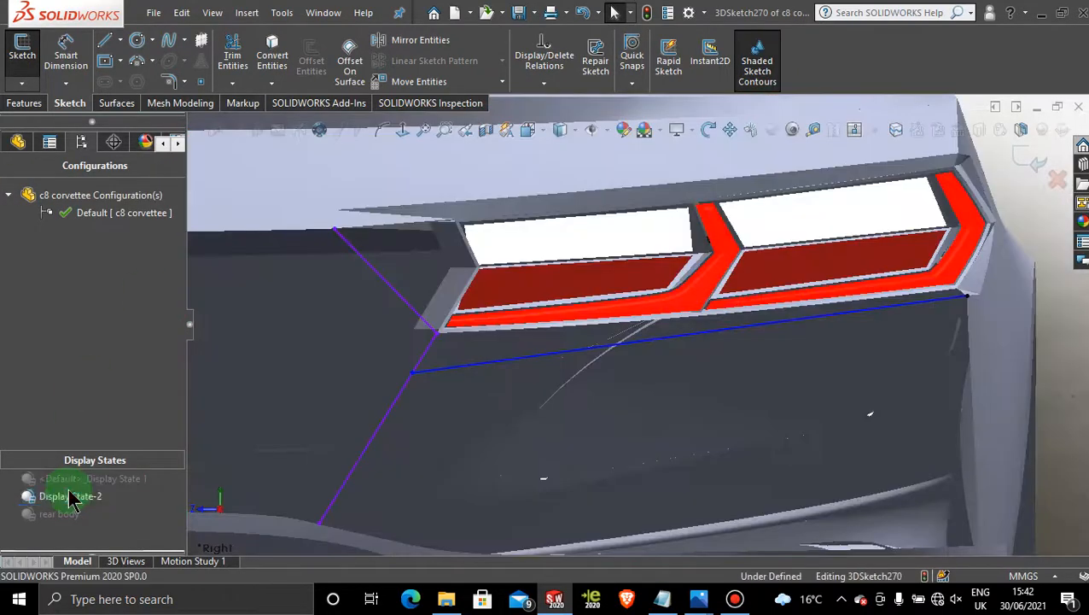
Step: Bend the spline below the tail light slightly downward at its inner end using the end point's tangent handle
{"action": "left_click", "coordinate": [818, 316]}
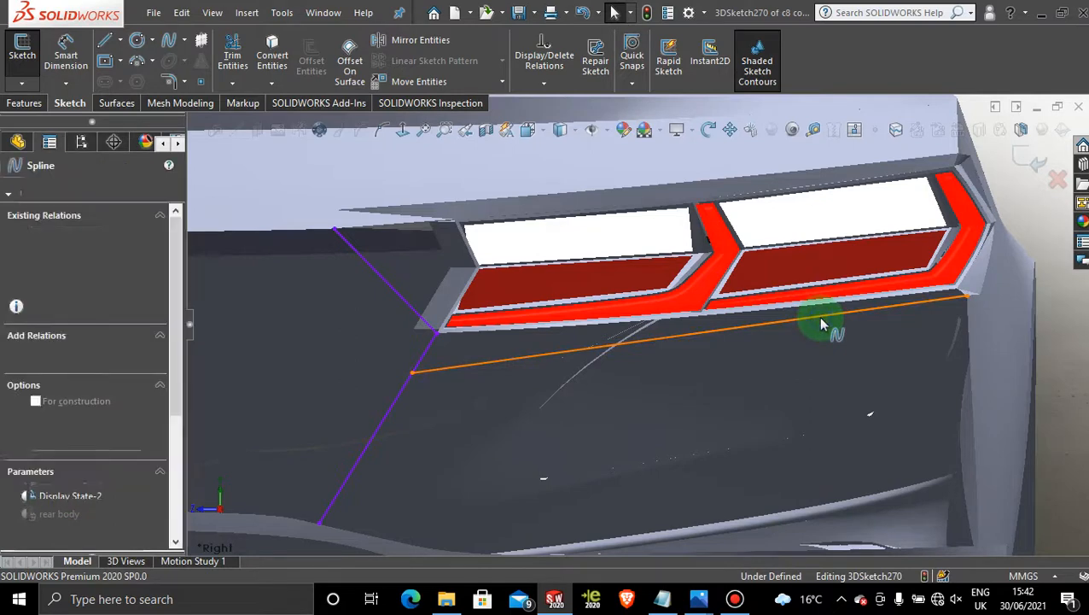
{"action": "left_click_drag", "start_coordinate": [636, 346], "coordinate": [643, 358]}
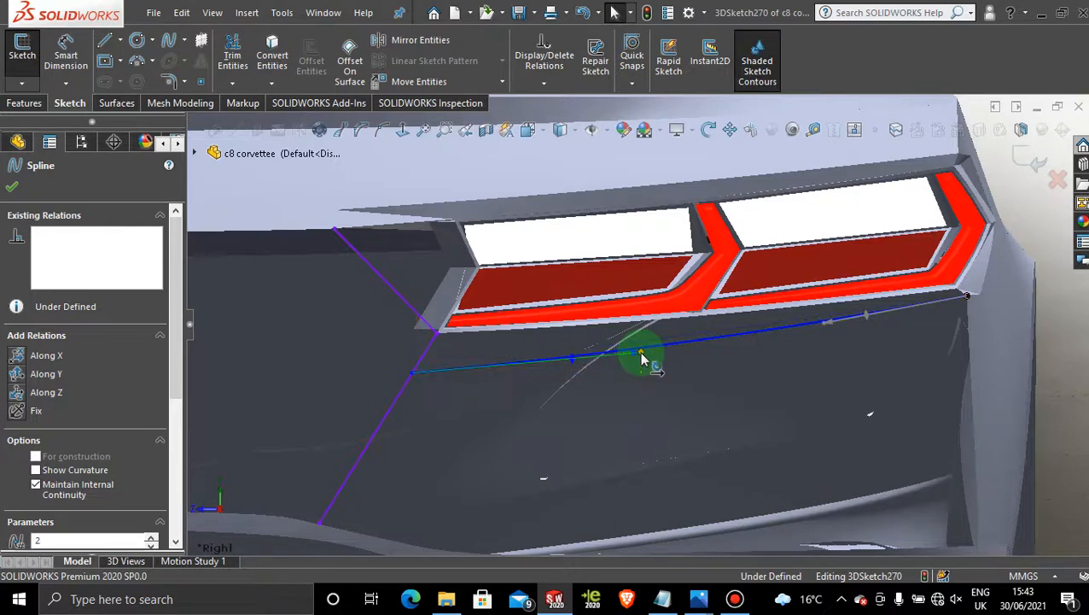
{"action": "left_click", "coordinate": [818, 335]}
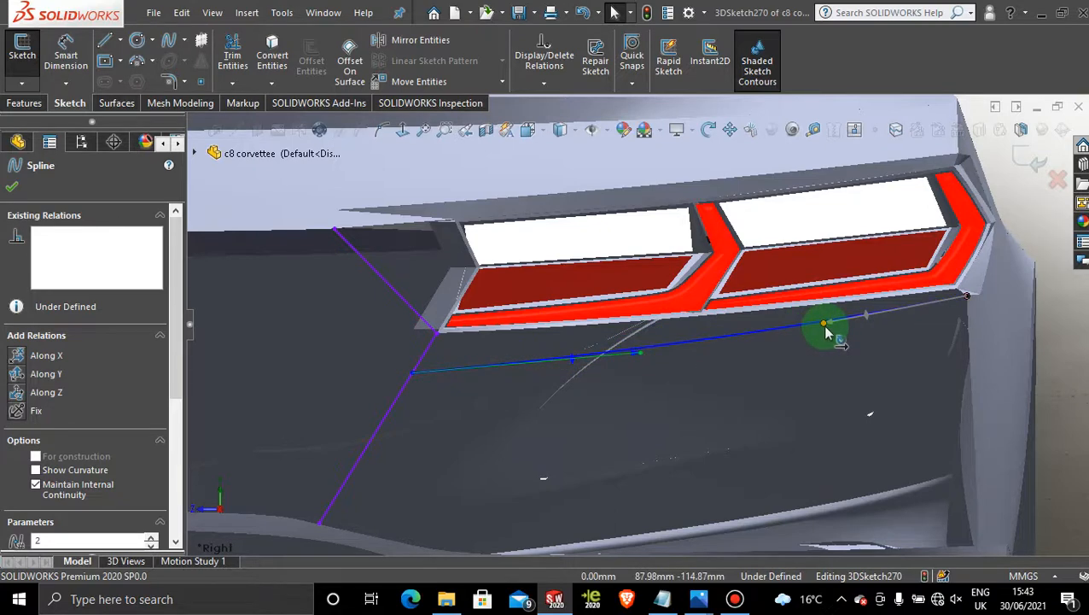
Step: Bow the spline outward in the Top view by adjusting the tangent handles at both of its end points
{"action": "middle_click_drag", "start_coordinate": [823, 328], "coordinate": [604, 435]}
{"action": "scroll", "coordinate": [694, 398], "scroll_direction": "up", "scroll_amount": 7}
{"action": "key", "text": "space"}
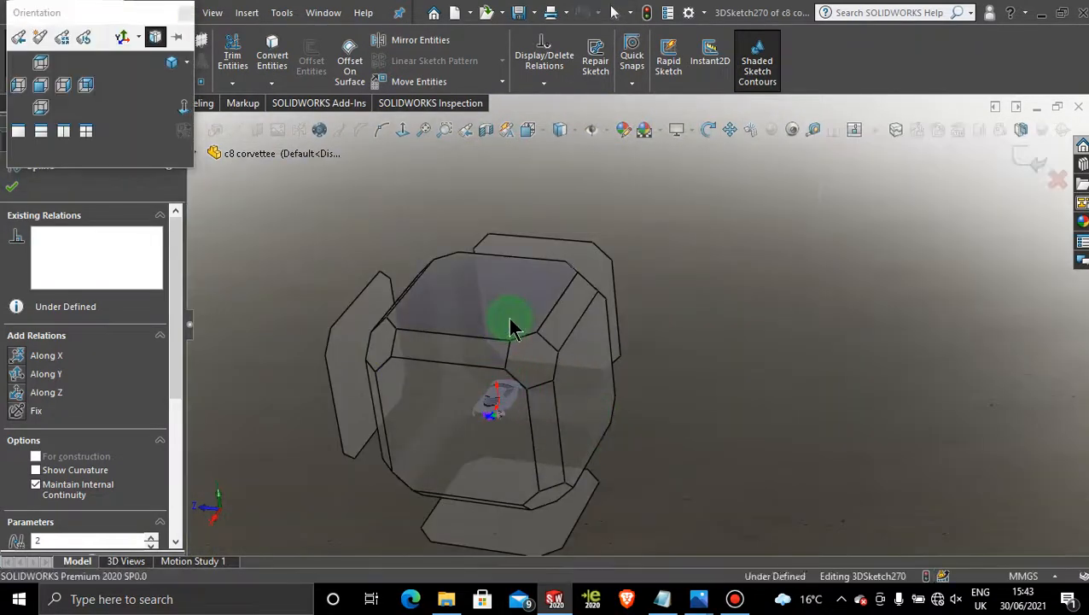
{"action": "left_click", "coordinate": [511, 323]}
{"action": "scroll", "coordinate": [662, 405], "scroll_direction": "down", "scroll_amount": 6}
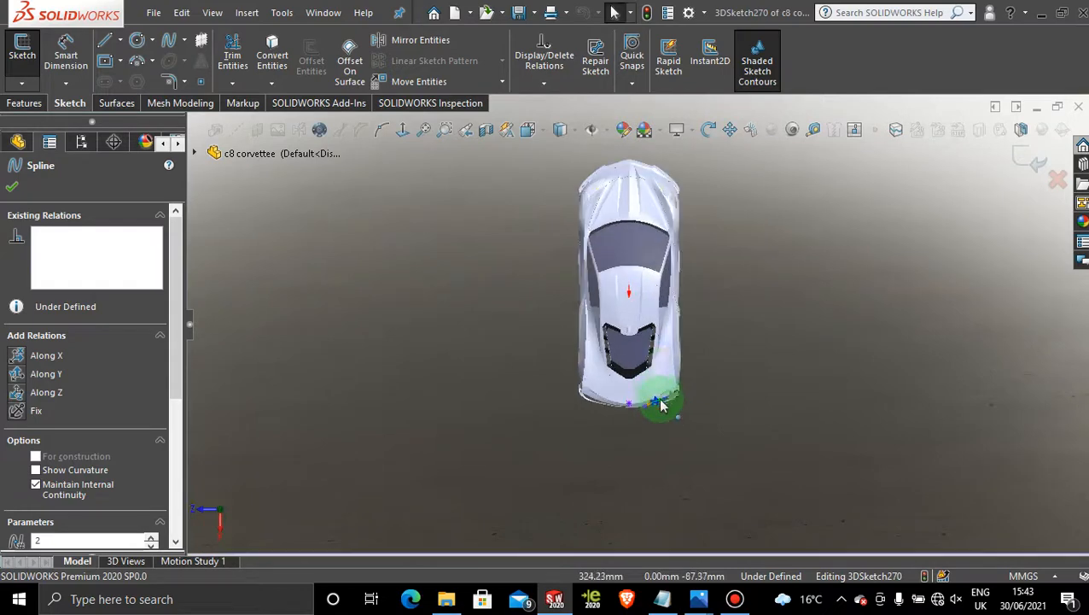
{"action": "scroll", "coordinate": [640, 385], "scroll_direction": "down", "scroll_amount": 2}
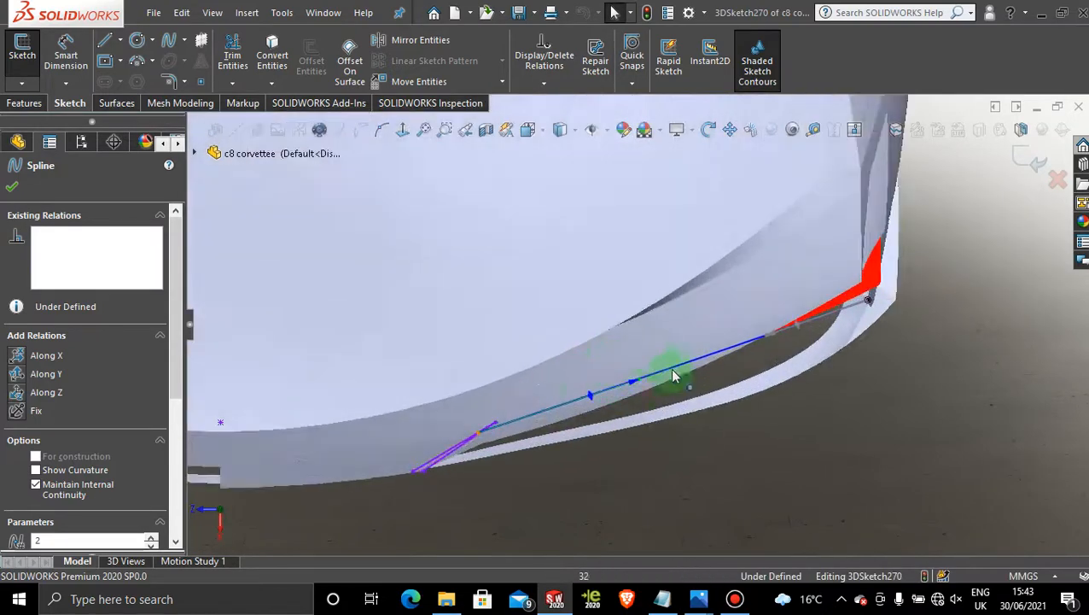
{"action": "scroll", "coordinate": [661, 384], "scroll_direction": "down", "scroll_amount": 2}
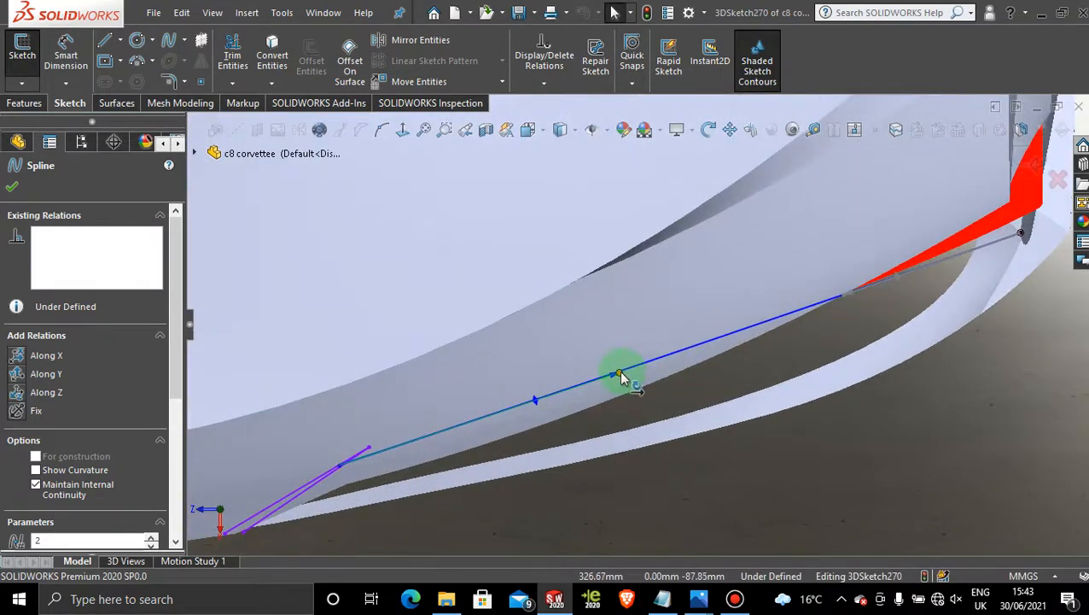
{"action": "left_click_drag", "start_coordinate": [621, 373], "coordinate": [624, 385]}
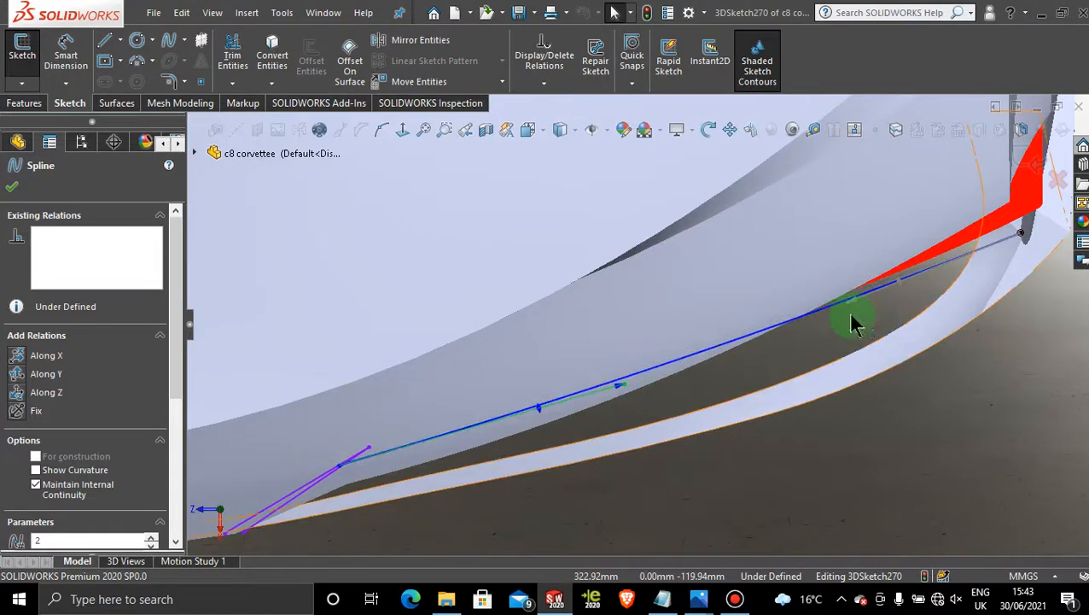
{"action": "left_click_drag", "start_coordinate": [847, 309], "coordinate": [944, 354]}
{"action": "middle_click_drag", "start_coordinate": [915, 354], "coordinate": [787, 281]}
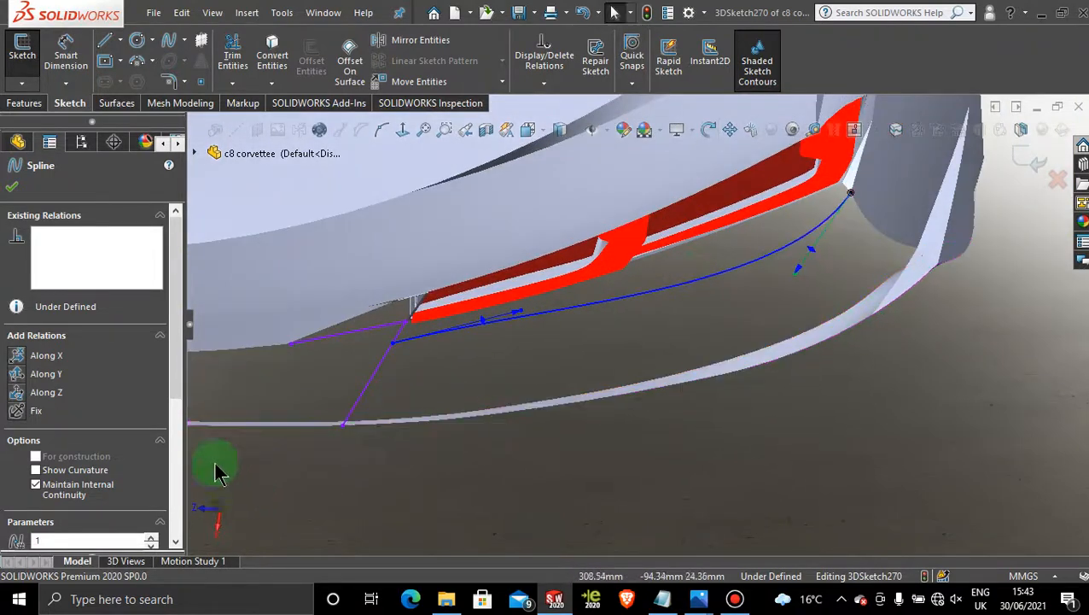
{"action": "left_click", "coordinate": [82, 142]}
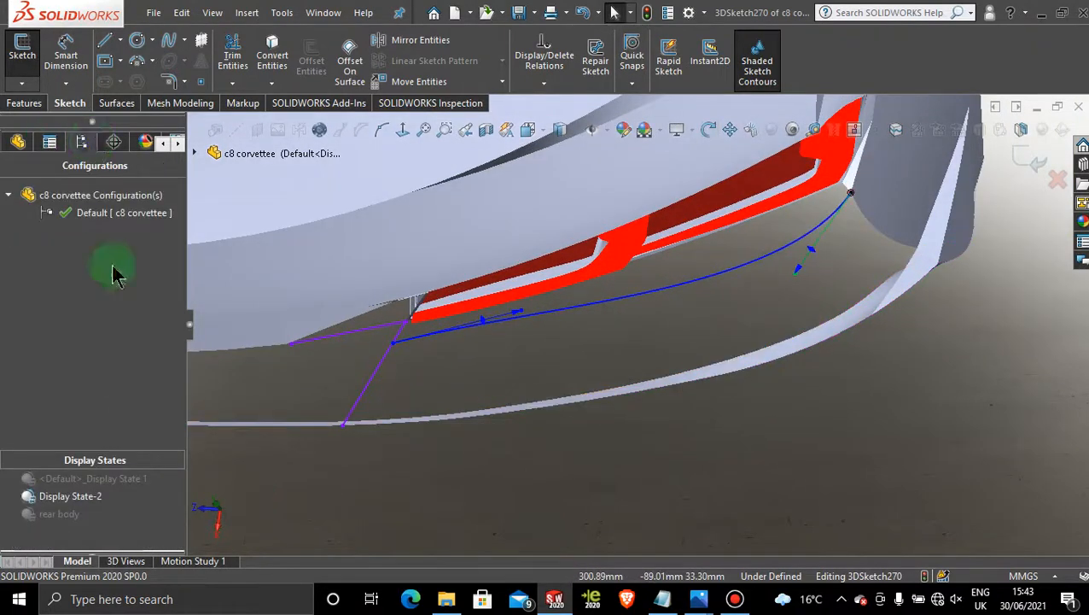
{"action": "left_click", "coordinate": [110, 481]}
{"action": "left_click", "coordinate": [704, 337]}
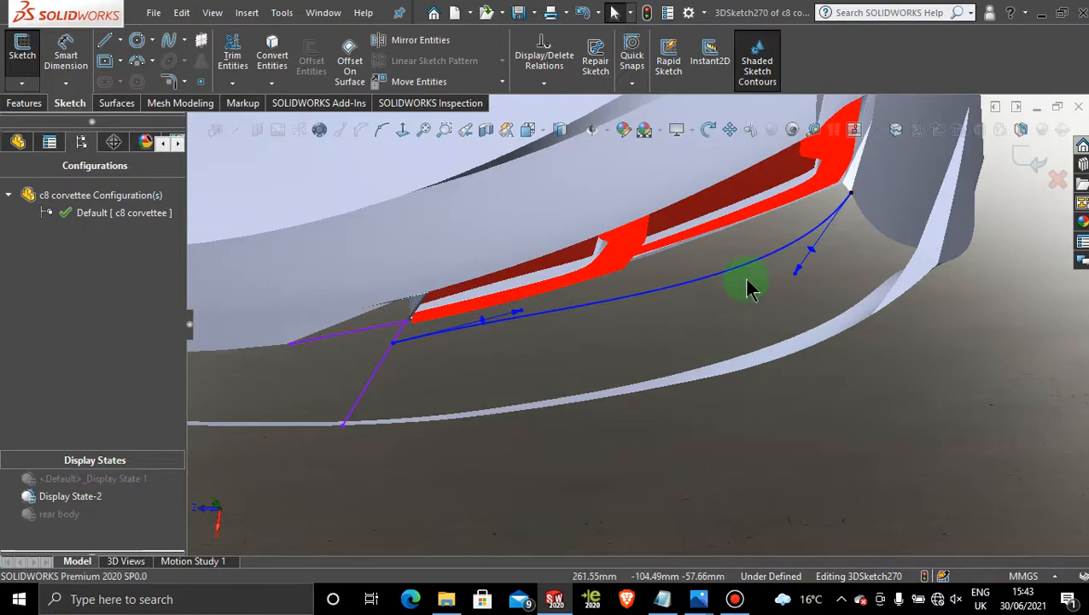
Step: Add a tangent relation between the spline's outer end and the adjoining wheel-arch side face
{"action": "middle_click_drag", "start_coordinate": [747, 280], "coordinate": [811, 218]}
{"action": "scroll", "coordinate": [827, 211], "scroll_direction": "down", "scroll_amount": 2}
{"action": "scroll", "coordinate": [830, 212], "scroll_direction": "down", "scroll_amount": 3}
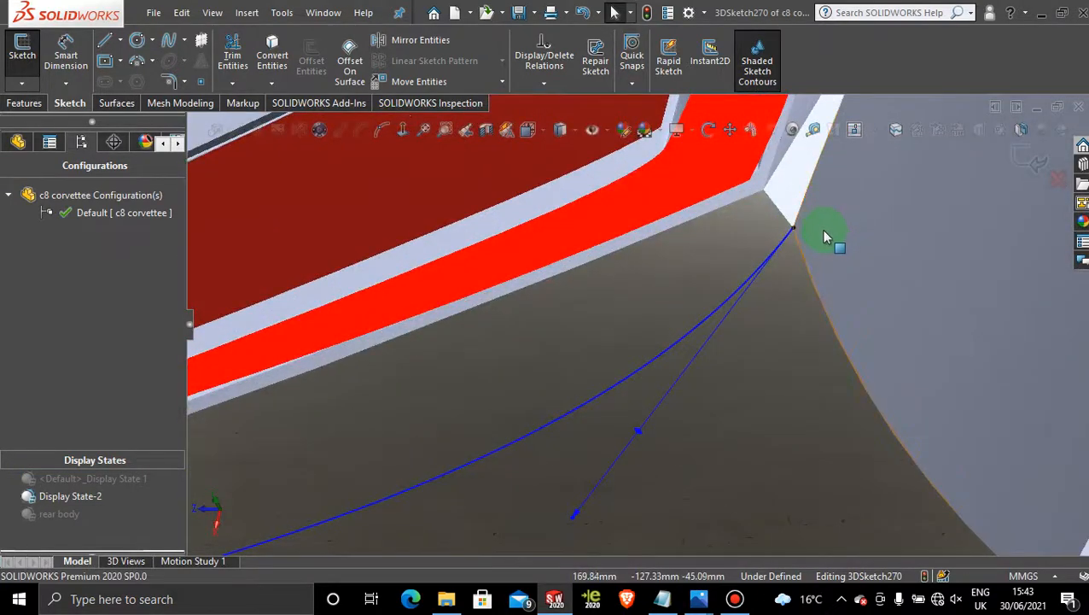
{"action": "left_click", "coordinate": [828, 237]}
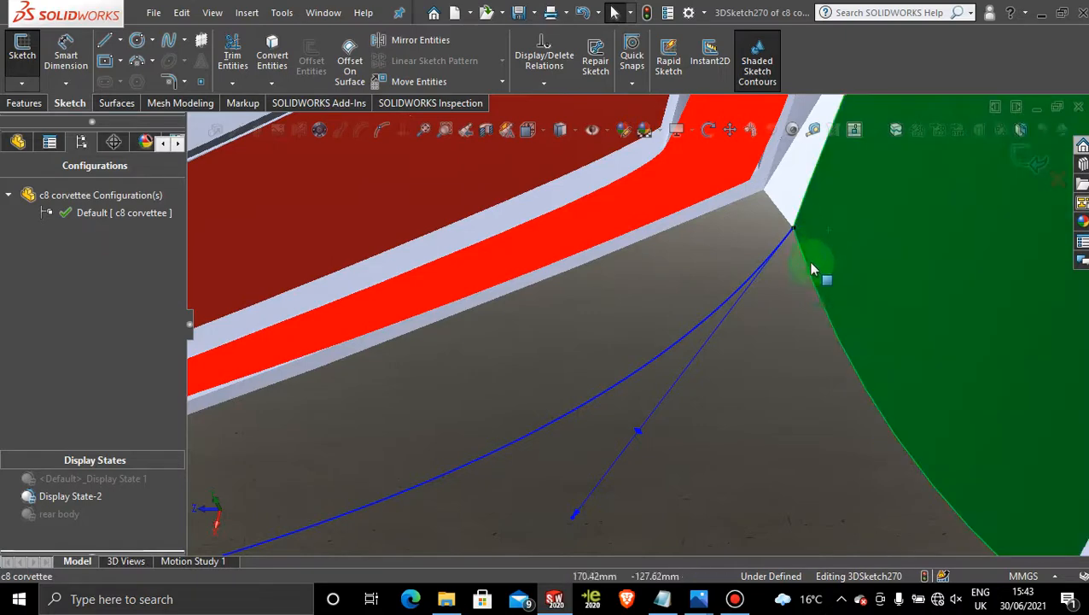
{"action": "left_click", "coordinate": [759, 273], "text": "ctrl"}
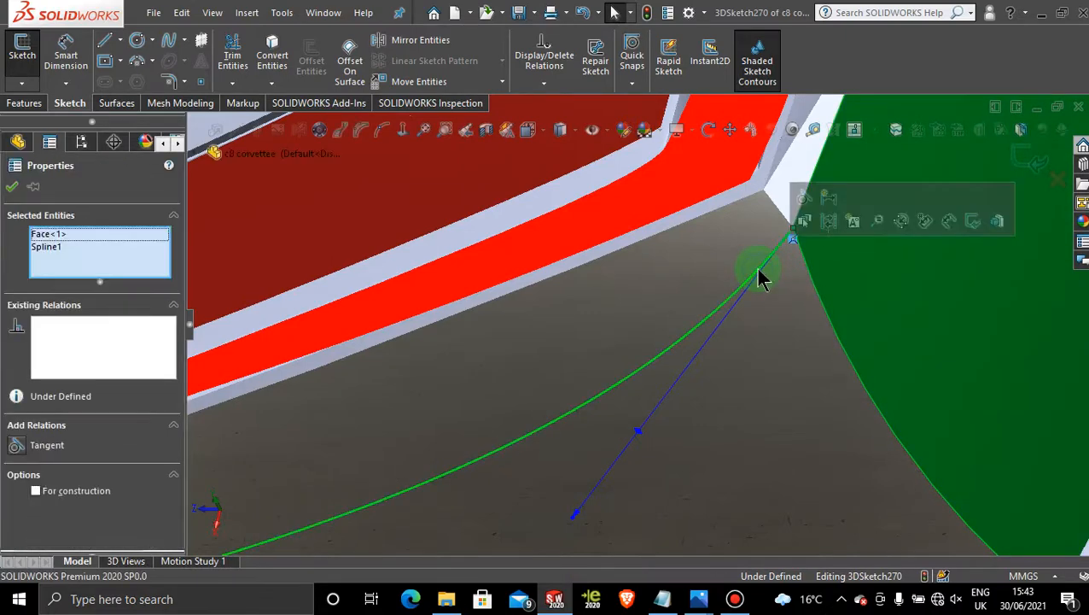
{"action": "left_click", "coordinate": [803, 210]}
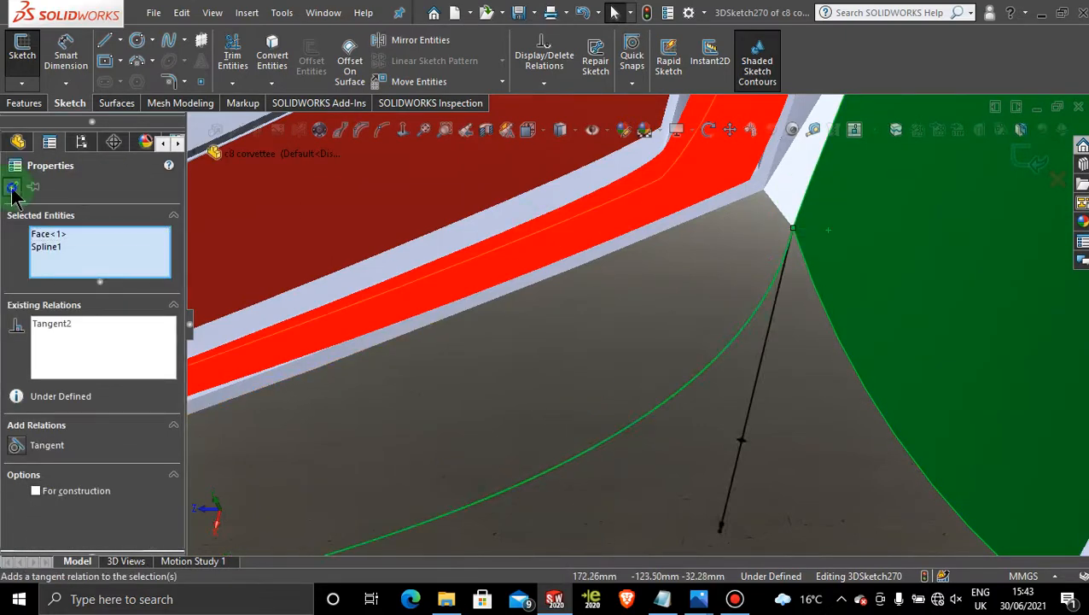
{"action": "left_click", "coordinate": [12, 188]}
Step: Reshape the spline's inner end in the Top view by shortening and turning its handle to follow the lower bumper edge's curve
{"action": "scroll", "coordinate": [692, 377], "scroll_direction": "up", "scroll_amount": 8}
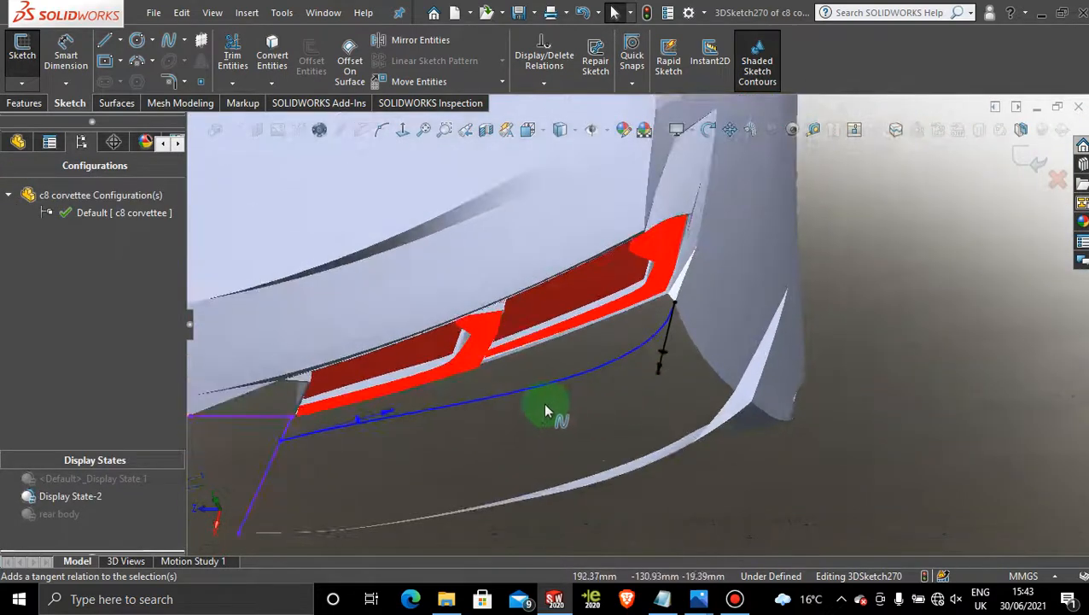
{"action": "scroll", "coordinate": [546, 411], "scroll_direction": "up", "scroll_amount": 5}
{"action": "key", "text": "space"}
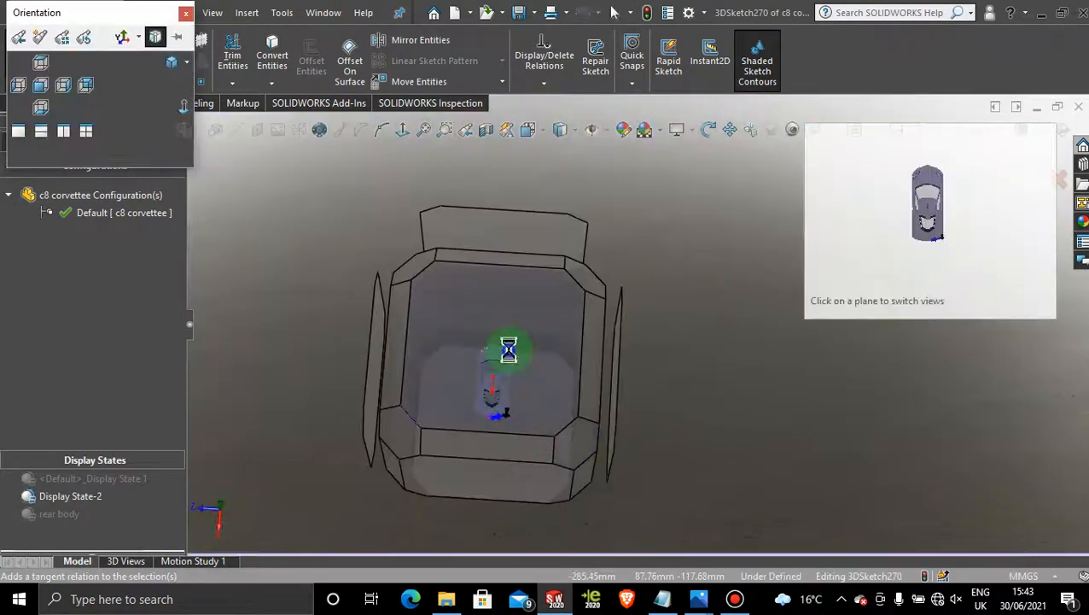
{"action": "left_click", "coordinate": [509, 349]}
{"action": "scroll", "coordinate": [670, 429], "scroll_direction": "down", "scroll_amount": 5}
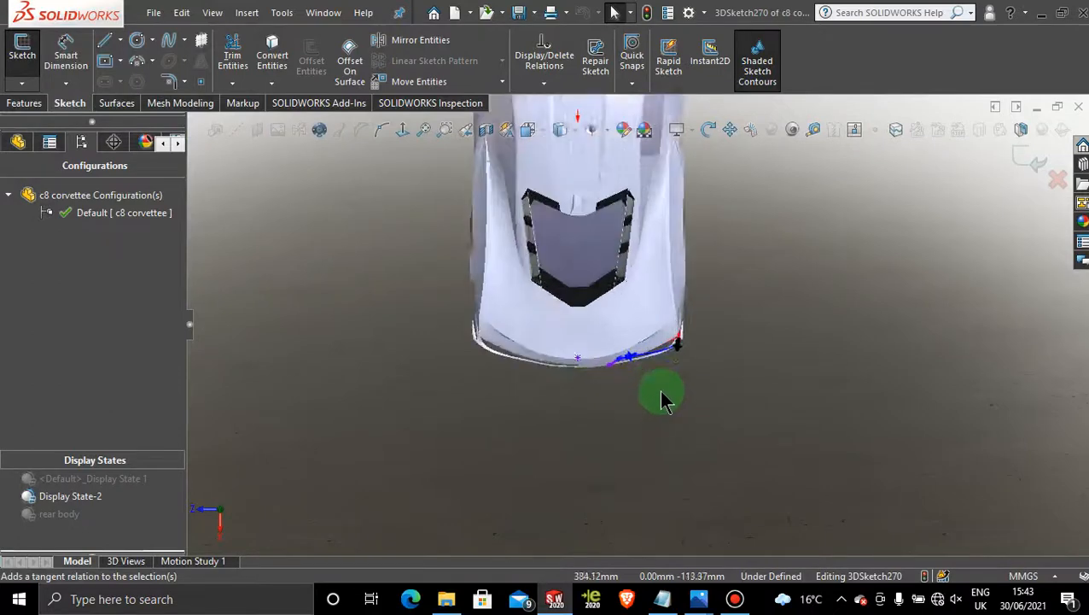
{"action": "scroll", "coordinate": [664, 401], "scroll_direction": "down", "scroll_amount": 10}
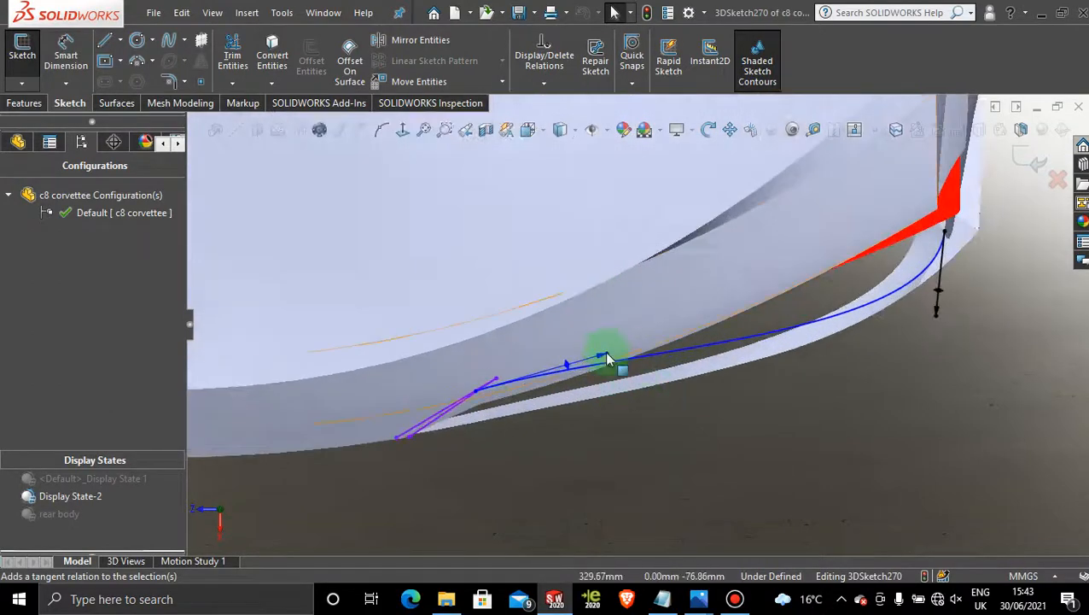
{"action": "left_click_drag", "start_coordinate": [608, 359], "coordinate": [585, 386]}
{"action": "left_click", "coordinate": [945, 325]}
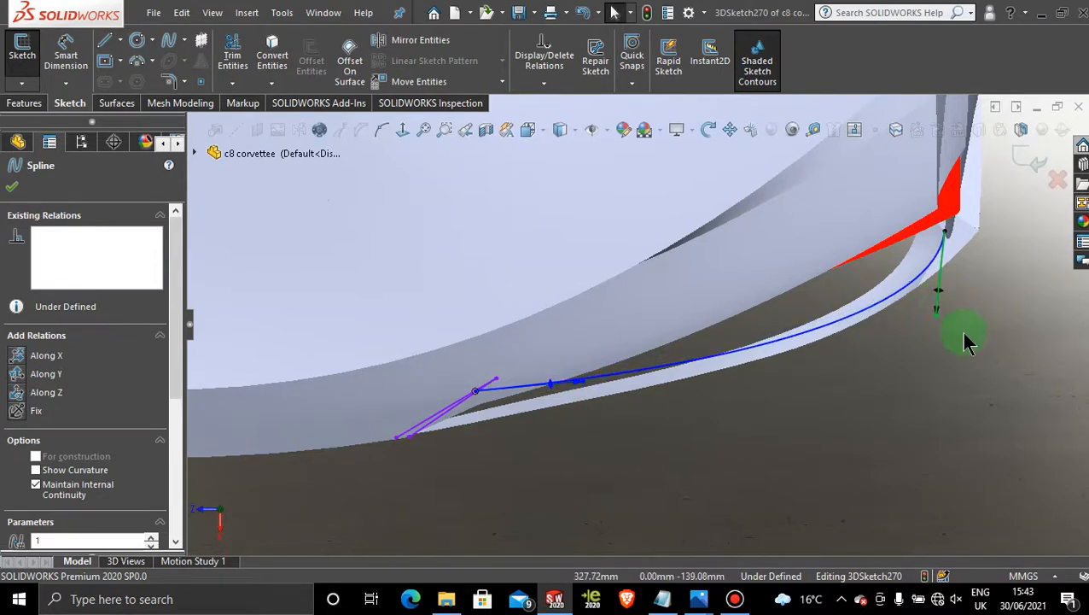
{"action": "left_click", "coordinate": [666, 369]}
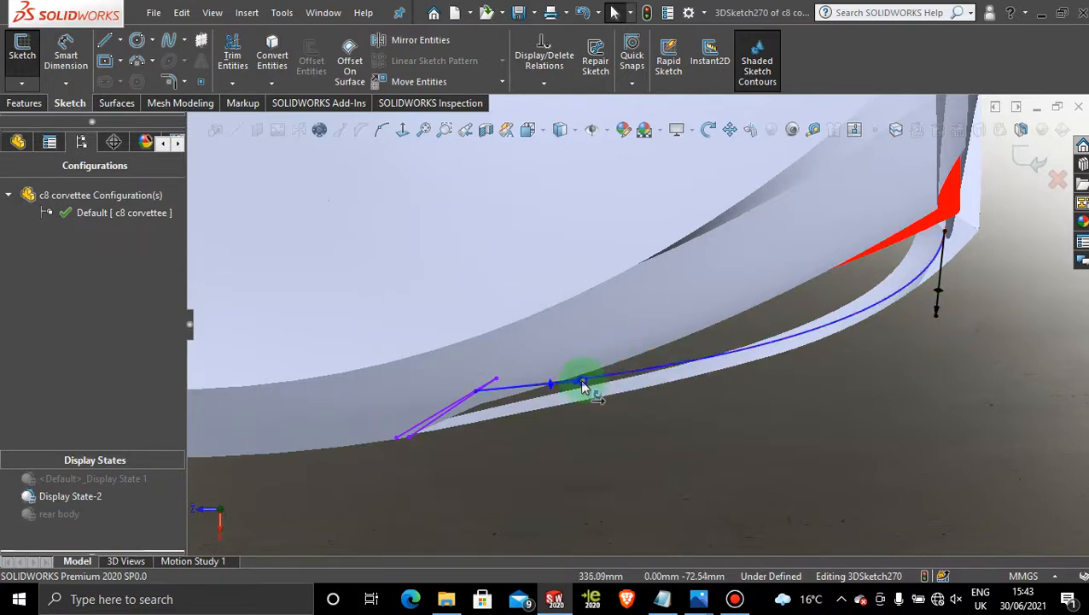
{"action": "left_click", "coordinate": [583, 384]}
{"action": "mouse_move", "coordinate": [584, 382]}
{"action": "middle_mouse_down"}
{"action": "mouse_move", "coordinate": [700, 432]}
{"action": "mouse_move", "coordinate": [674, 420]}
{"action": "mouse_move", "coordinate": [662, 201]}
{"action": "mouse_move", "coordinate": [710, 388]}
{"action": "mouse_move", "coordinate": [644, 406]}
{"action": "mouse_move", "coordinate": [613, 392]}
{"action": "mouse_move", "coordinate": [720, 370]}
{"action": "mouse_move", "coordinate": [696, 356]}
{"action": "mouse_move", "coordinate": [623, 355]}
{"action": "mouse_move", "coordinate": [586, 364]}
{"action": "mouse_move", "coordinate": [589, 386]}
{"action": "middle_mouse_up"}
Step: Compare the spline below the tail light with the red car's rear photo and exit the 3D sketch
{"action": "mouse_move", "coordinate": [700, 602]}
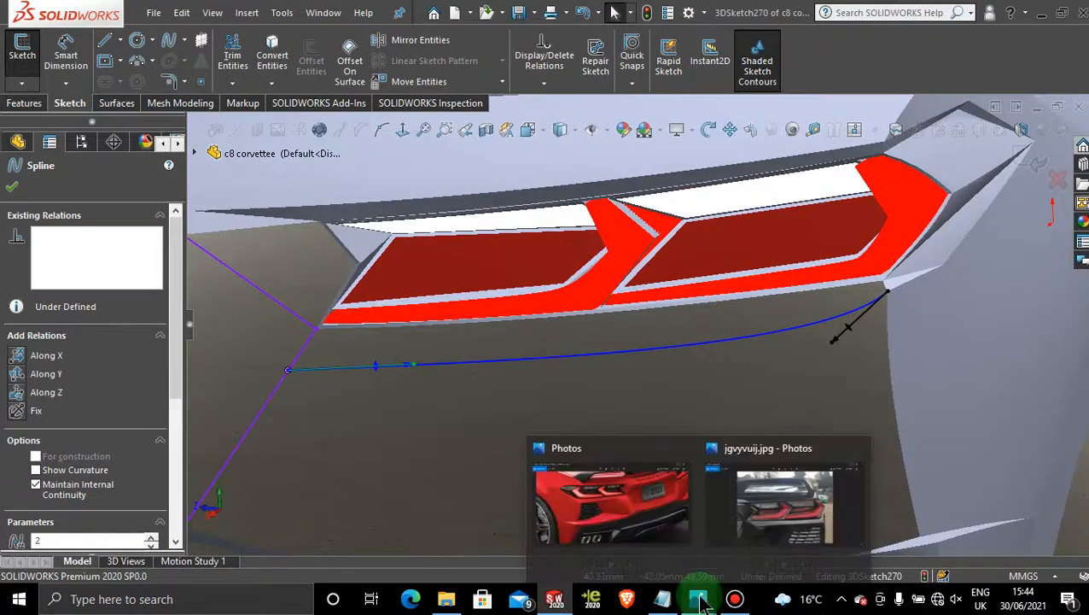
{"action": "mouse_move", "coordinate": [647, 524]}
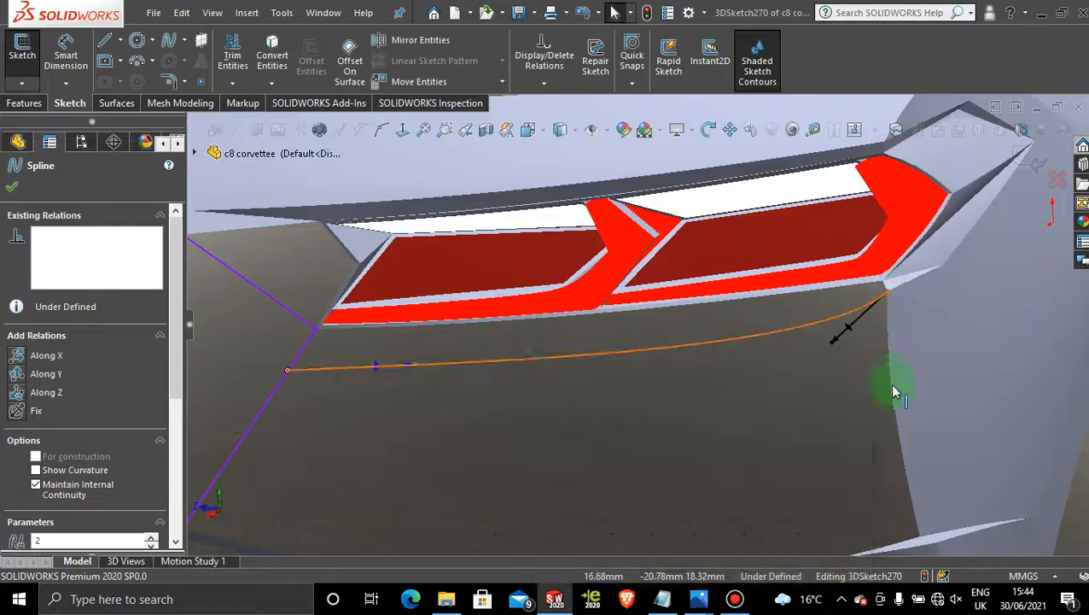
{"action": "scroll", "coordinate": [875, 388], "scroll_direction": "up", "scroll_amount": 3}
{"action": "scroll", "coordinate": [677, 403], "scroll_direction": "up", "scroll_amount": 1}
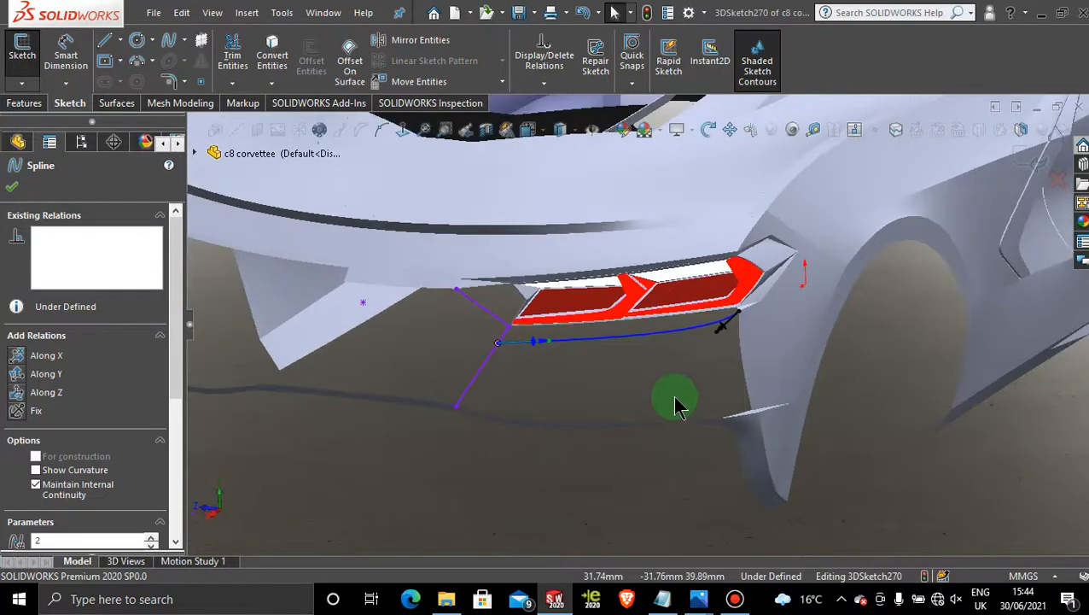
{"action": "scroll", "coordinate": [677, 403], "scroll_direction": "down", "scroll_amount": 2}
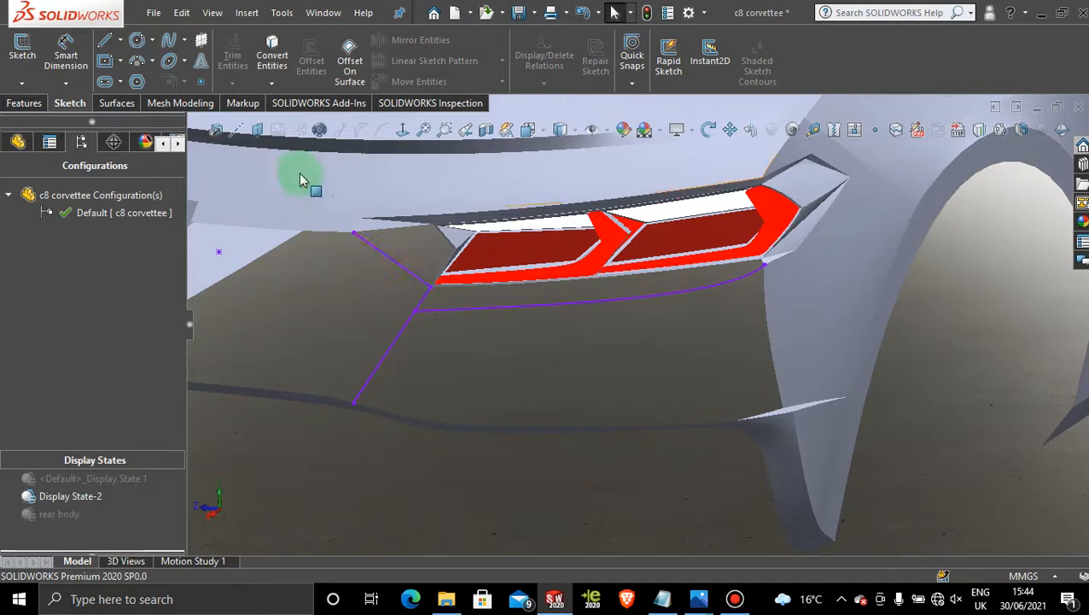
{"action": "left_click", "coordinate": [18, 142]}
{"action": "double_click", "coordinate": [402, 340]}
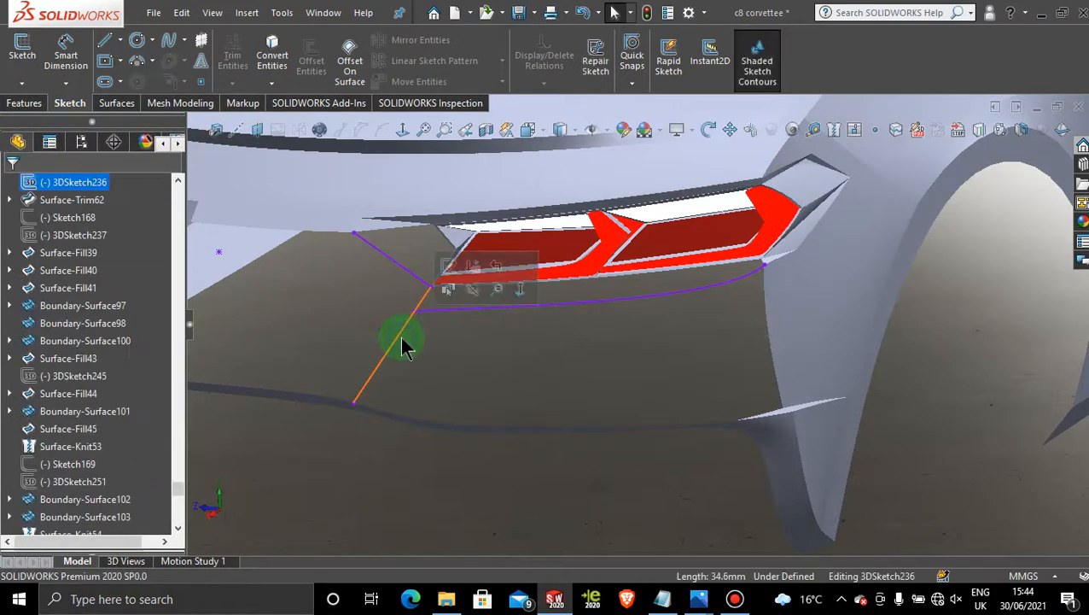
{"action": "left_click", "coordinate": [369, 279]}
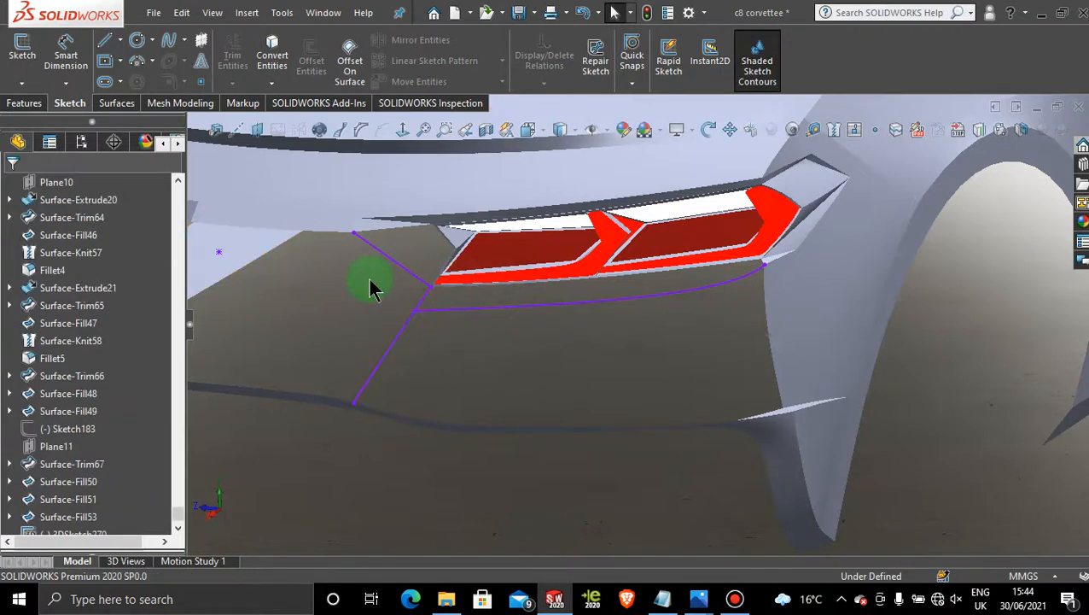
Step: In a new 3D sketch, start a spline at the wheel-arch corner and place its points inward along the lower bumper edge's flat stretch
{"action": "left_click", "coordinate": [21, 83]}
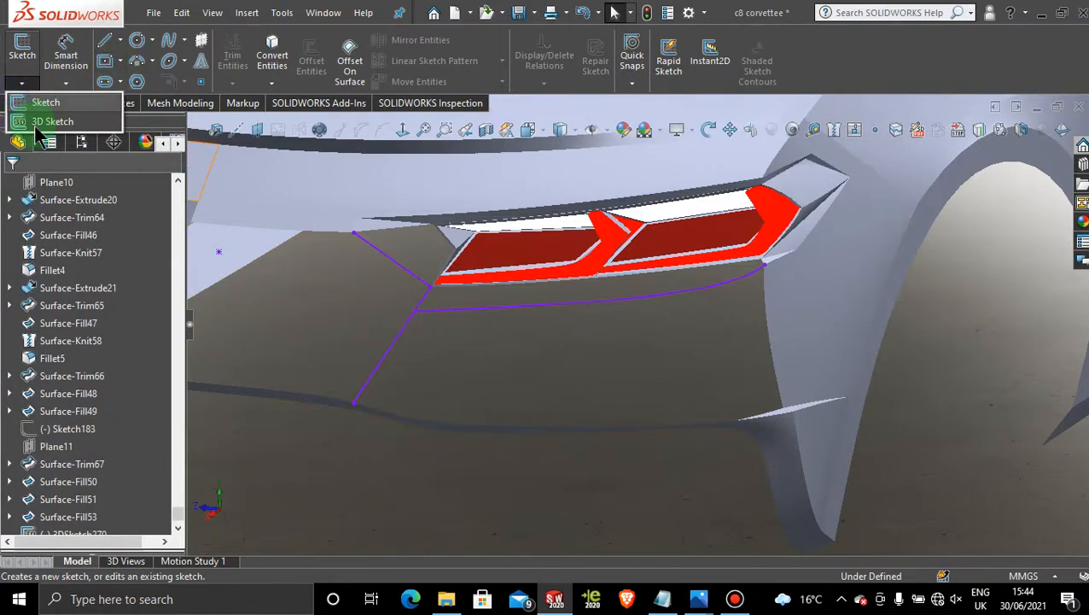
{"action": "left_click", "coordinate": [38, 116]}
{"action": "left_click", "coordinate": [168, 46]}
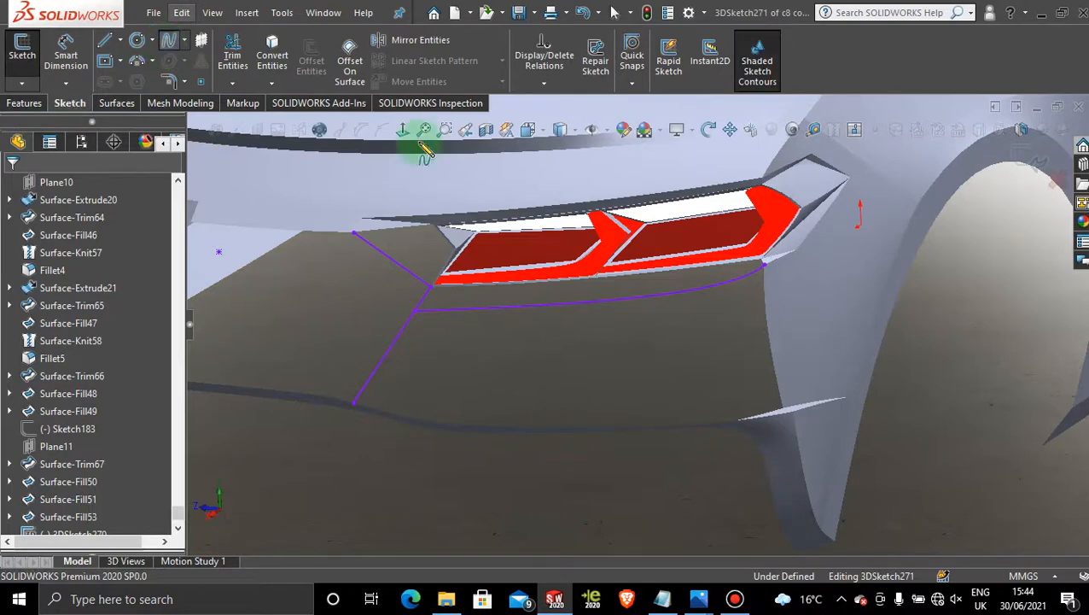
{"action": "scroll", "coordinate": [794, 420], "scroll_direction": "down", "scroll_amount": 2}
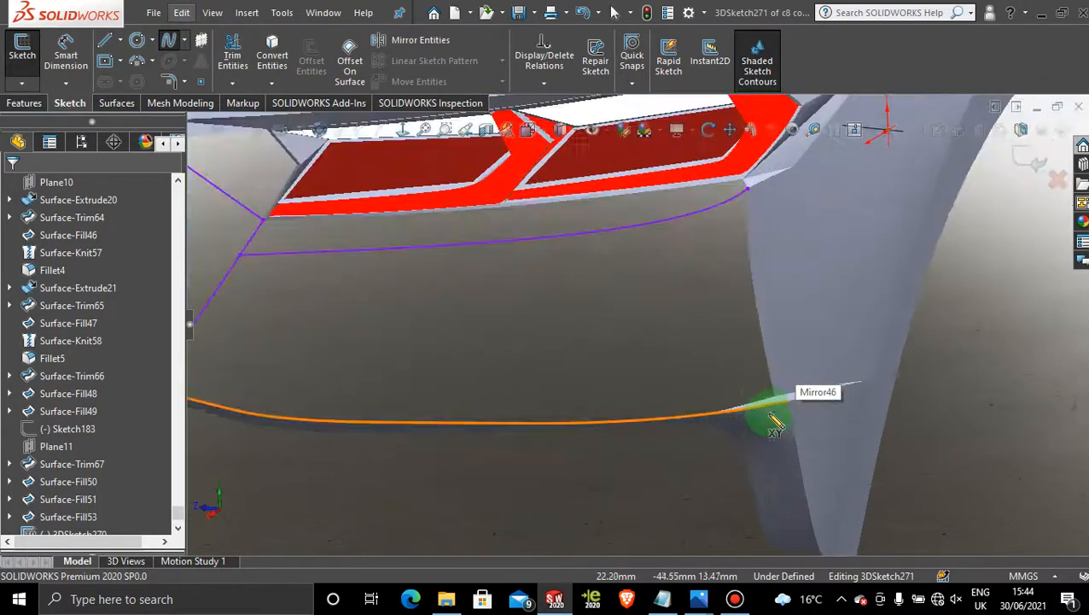
{"action": "left_click", "coordinate": [712, 400]}
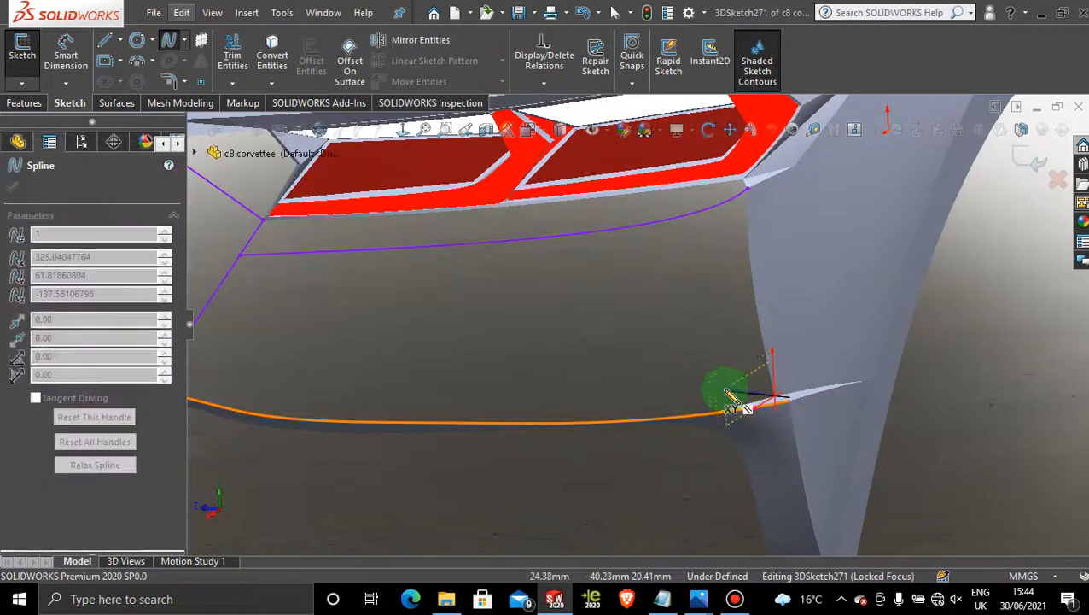
{"action": "scroll", "coordinate": [727, 399], "scroll_direction": "down", "scroll_amount": 3}
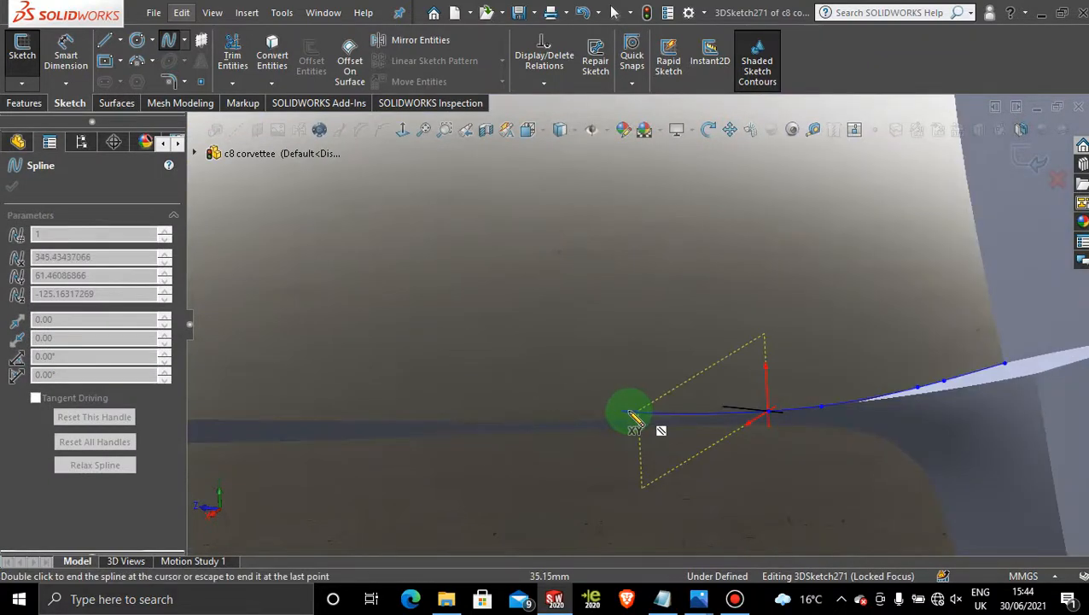
{"action": "left_click", "coordinate": [627, 418]}
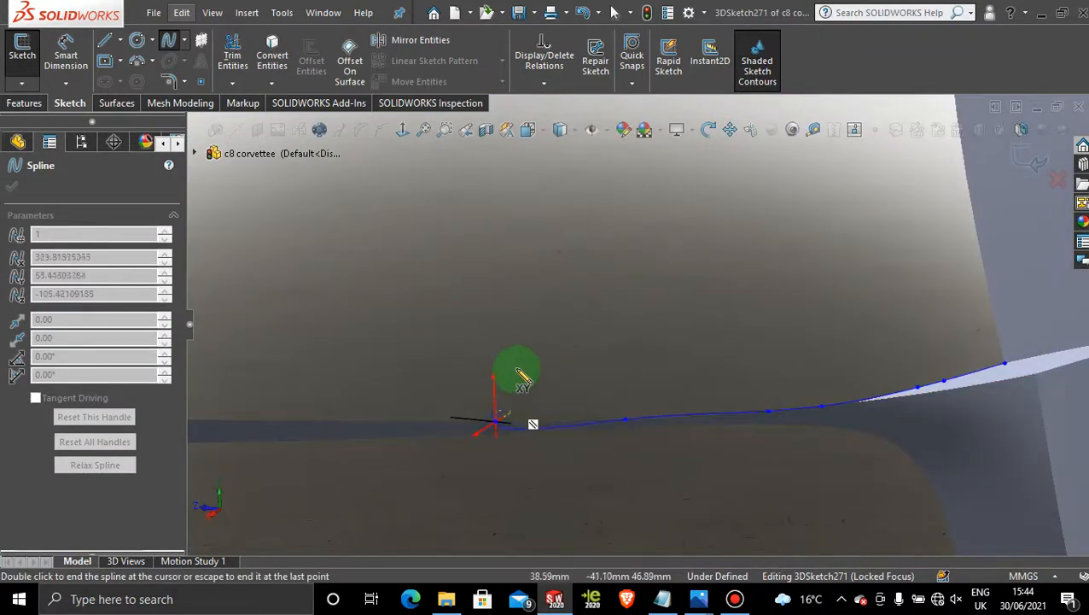
{"action": "mouse_move", "coordinate": [516, 377]}
{"action": "middle_mouse_down"}
{"action": "mouse_move", "coordinate": [547, 370]}
{"action": "mouse_move", "coordinate": [511, 336]}
{"action": "mouse_move", "coordinate": [549, 350]}
{"action": "middle_mouse_up"}
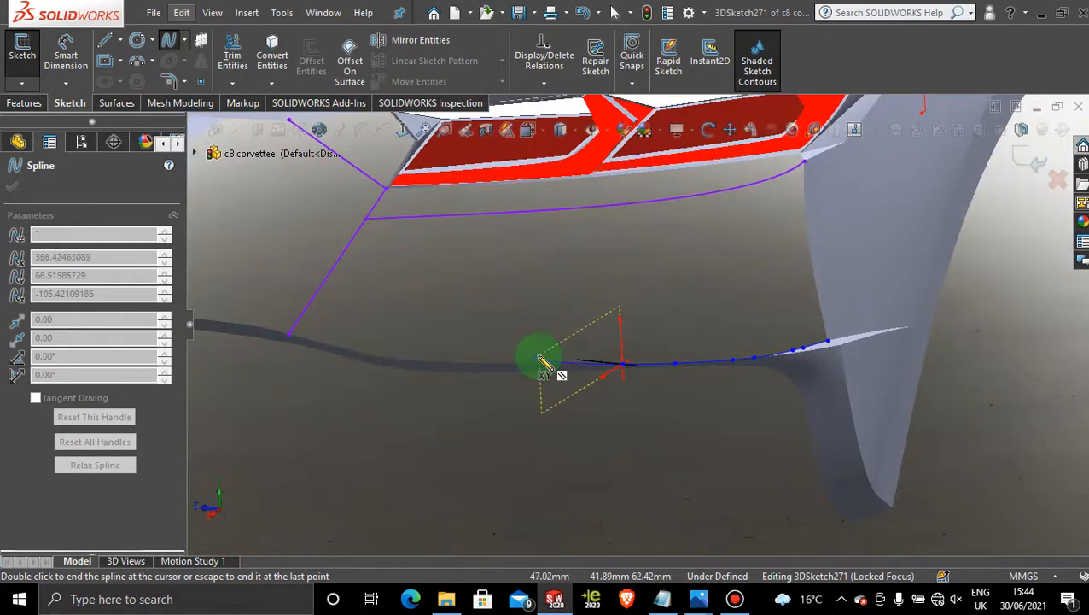
{"action": "left_click", "coordinate": [530, 364]}
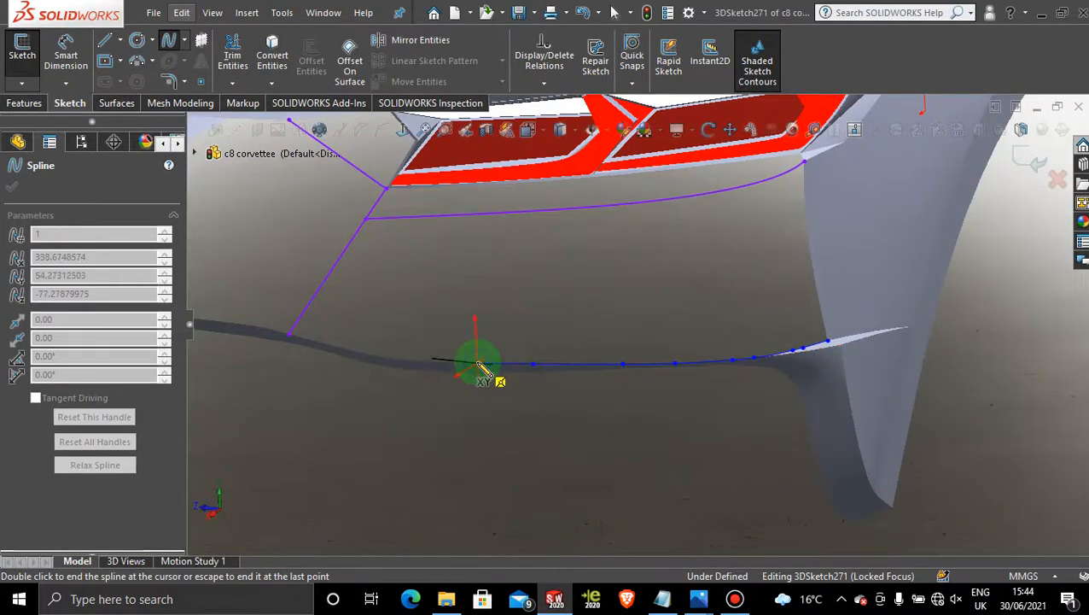
Step: Continue the spline along the rising part of the lower bumper edge to the slanted line's lower endpoint and exit the 3D sketch
{"action": "middle_click_drag", "start_coordinate": [480, 367], "coordinate": [507, 333]}
{"action": "left_click", "coordinate": [741, 373]}
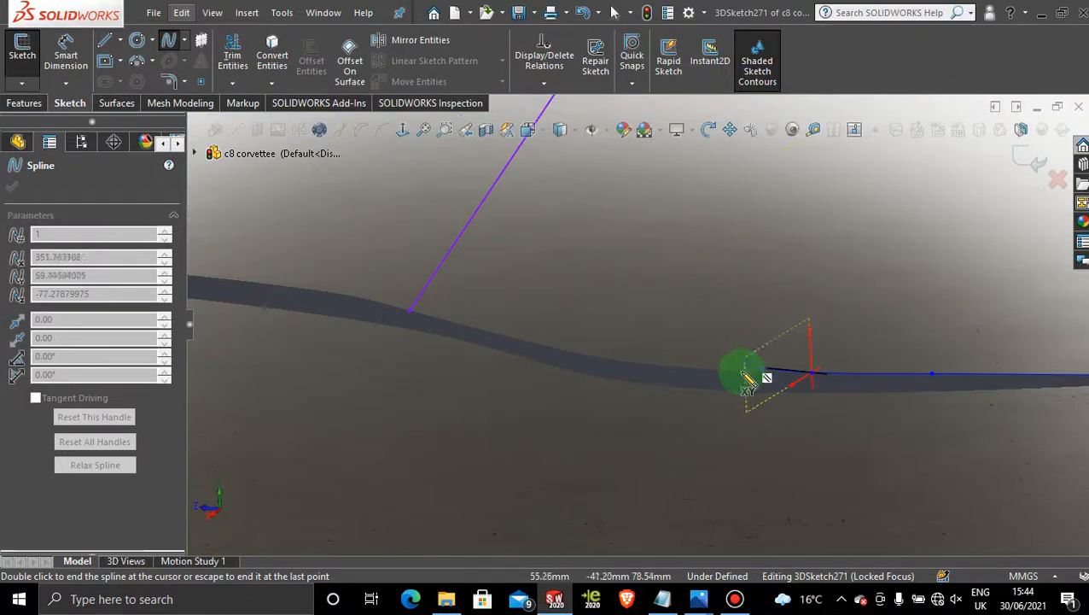
{"action": "left_click", "coordinate": [644, 364]}
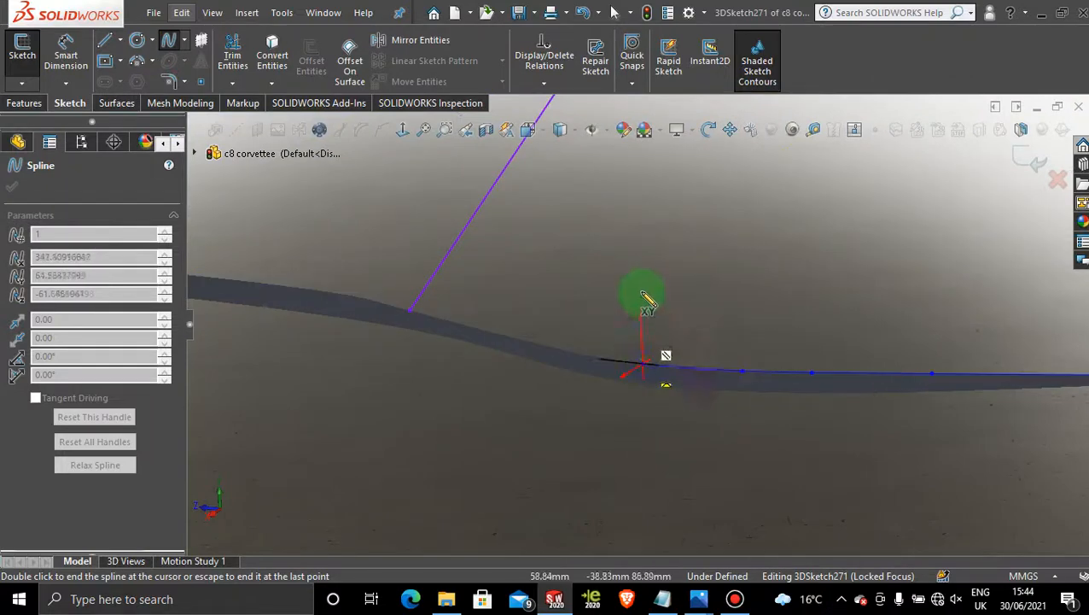
{"action": "left_click", "coordinate": [560, 350]}
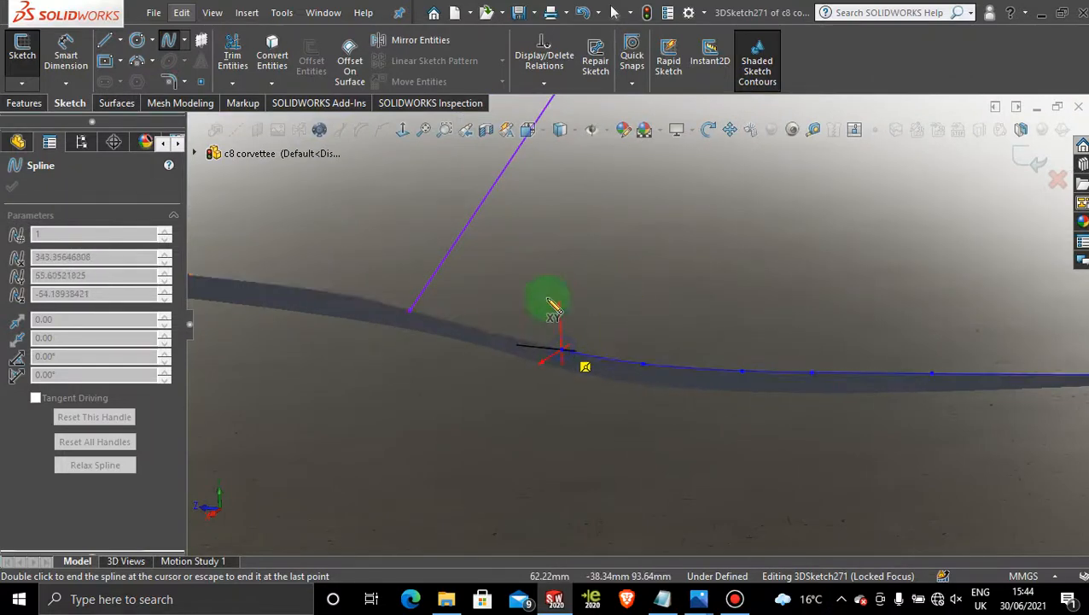
{"action": "left_click", "coordinate": [489, 332]}
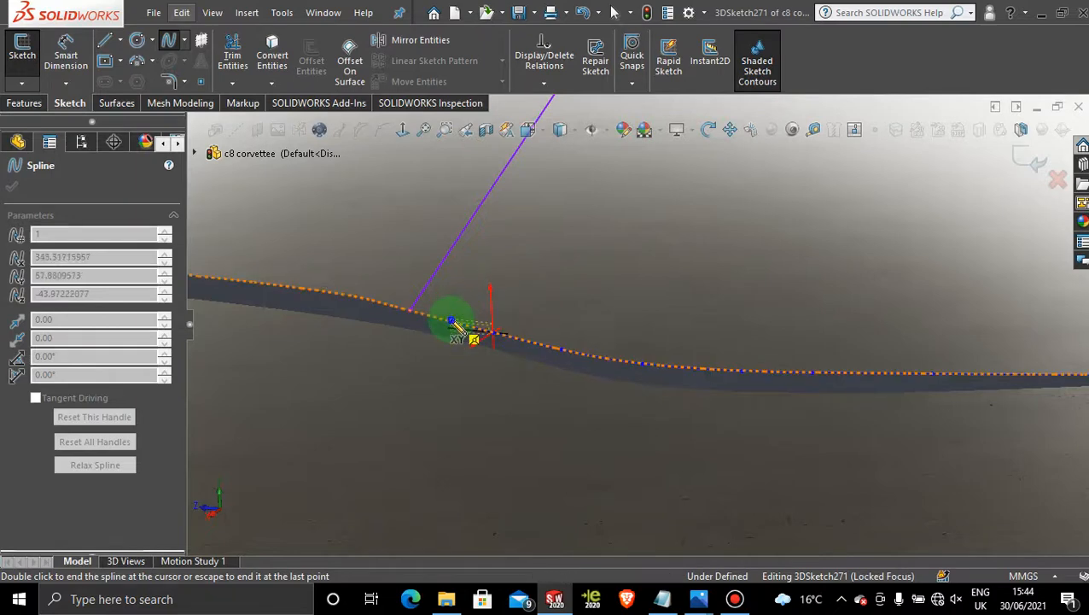
{"action": "left_click", "coordinate": [412, 310]}
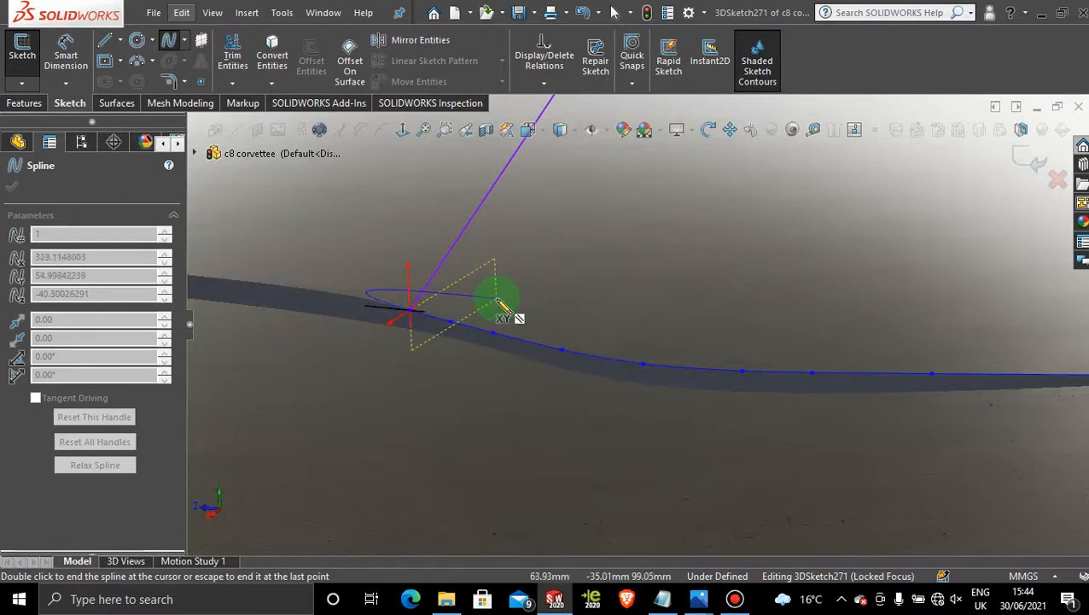
{"action": "key", "text": "Escape"}
{"action": "scroll", "coordinate": [628, 298], "scroll_direction": "up", "scroll_amount": 6}
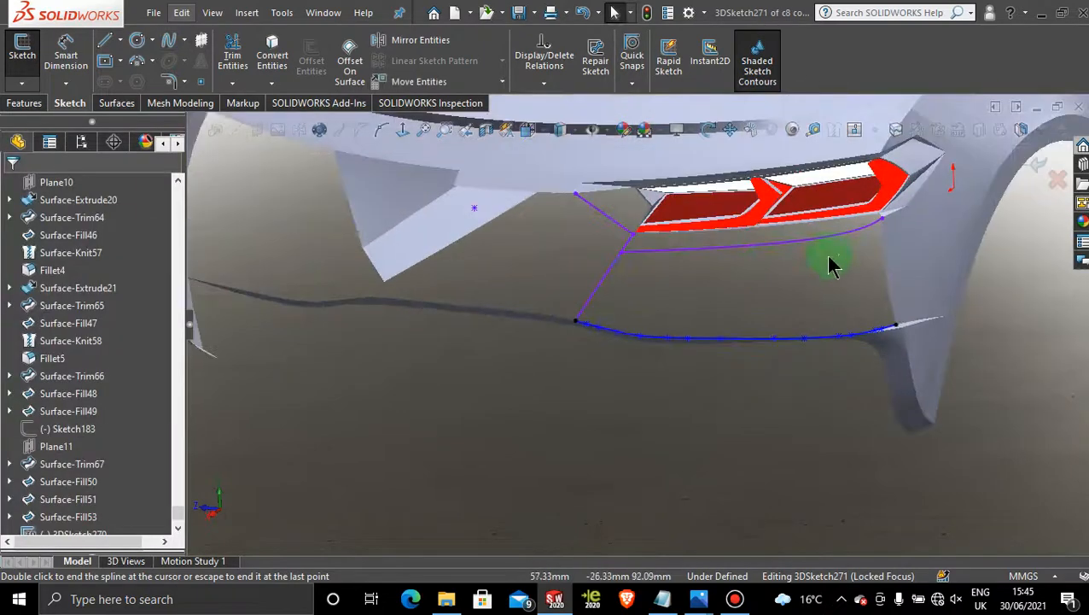
{"action": "scroll", "coordinate": [839, 255], "scroll_direction": "down", "scroll_amount": 5}
{"action": "left_click", "coordinate": [1017, 136]}
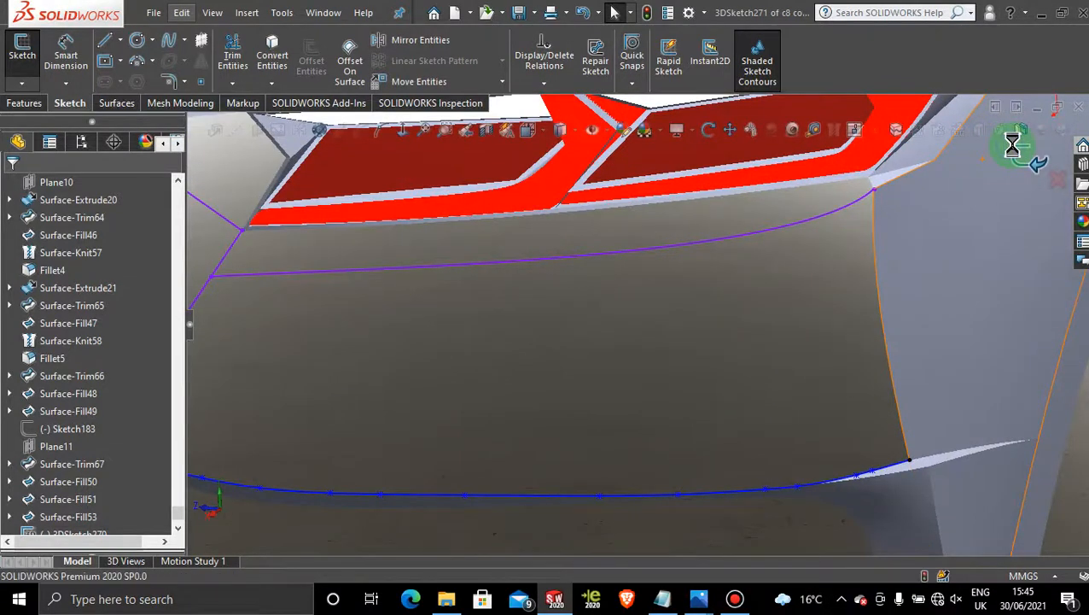
{"action": "left_click", "coordinate": [839, 308]}
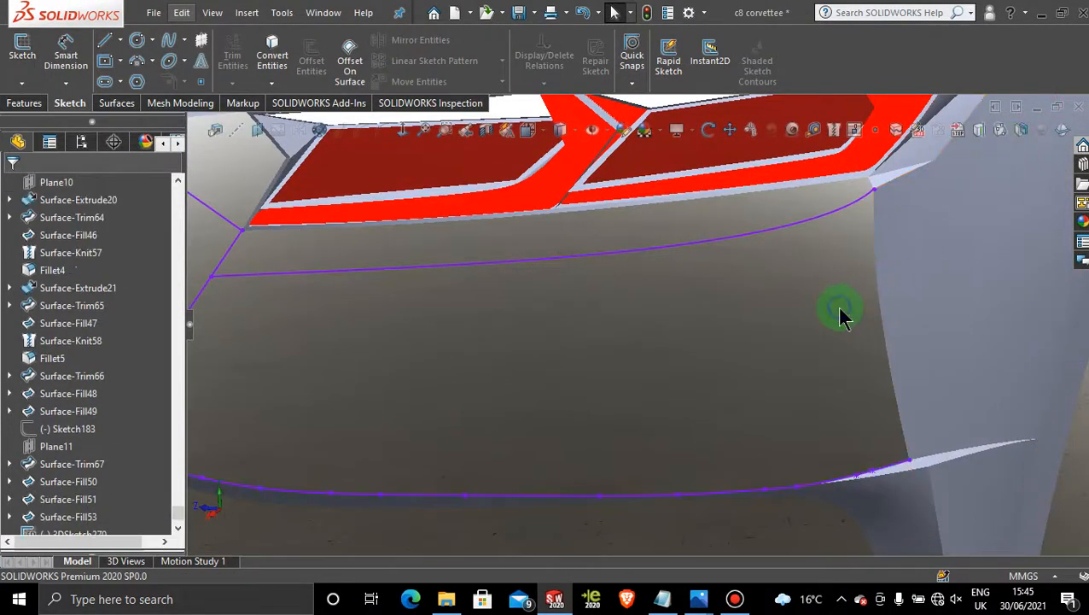
Step: Set up a boundary surface with the upper and lower splines as Direction 1 and the wheel-arch edge and slanted sketch line as Direction 2
{"action": "scroll", "coordinate": [478, 290], "scroll_direction": "up", "scroll_amount": 2}
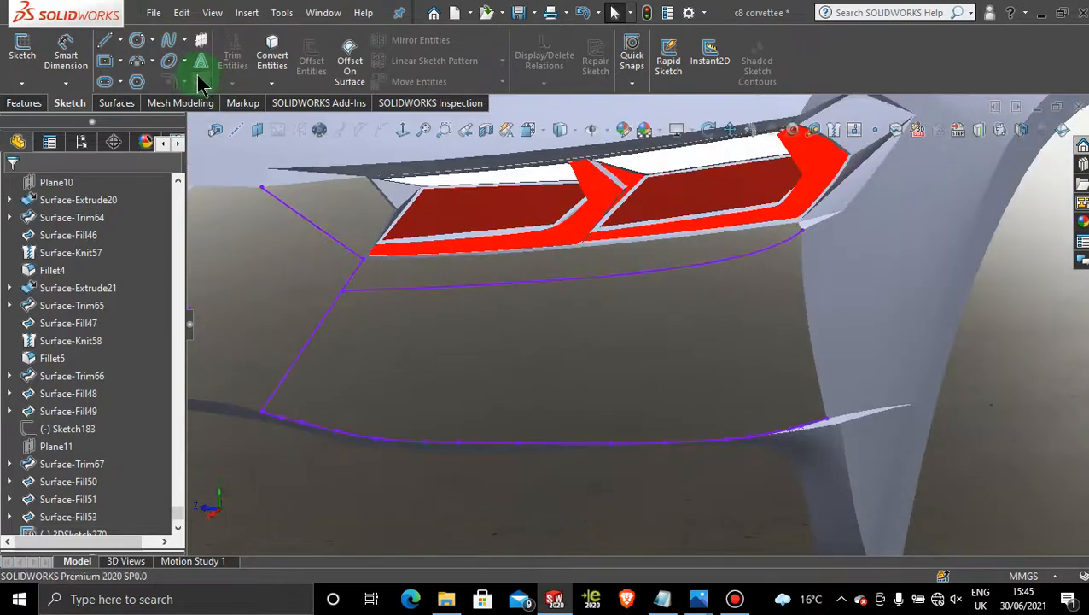
{"action": "left_click", "coordinate": [117, 104]}
{"action": "left_click", "coordinate": [193, 52]}
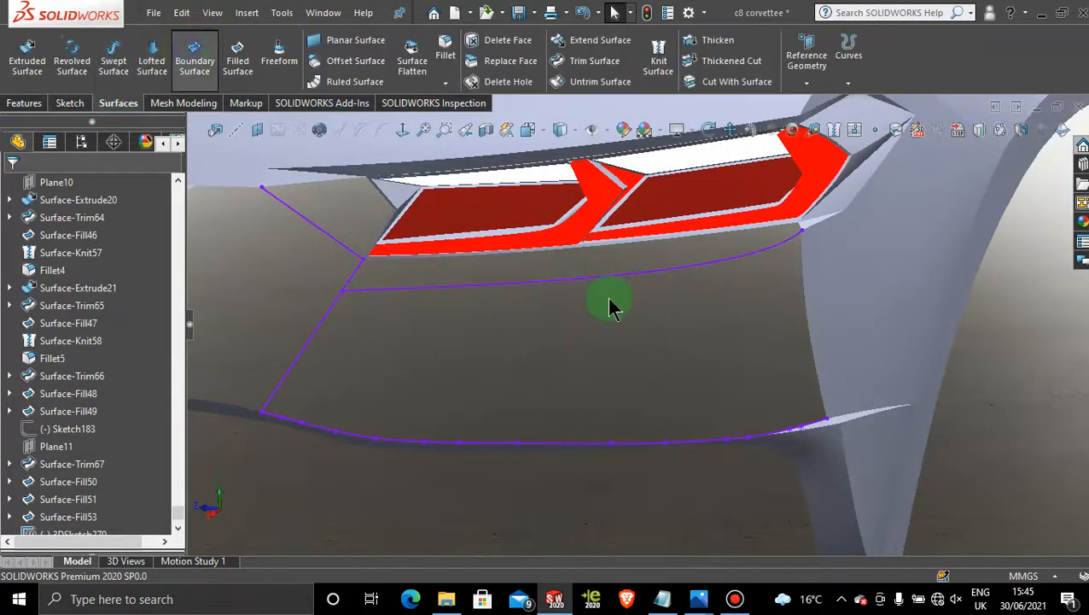
{"action": "left_click", "coordinate": [604, 280]}
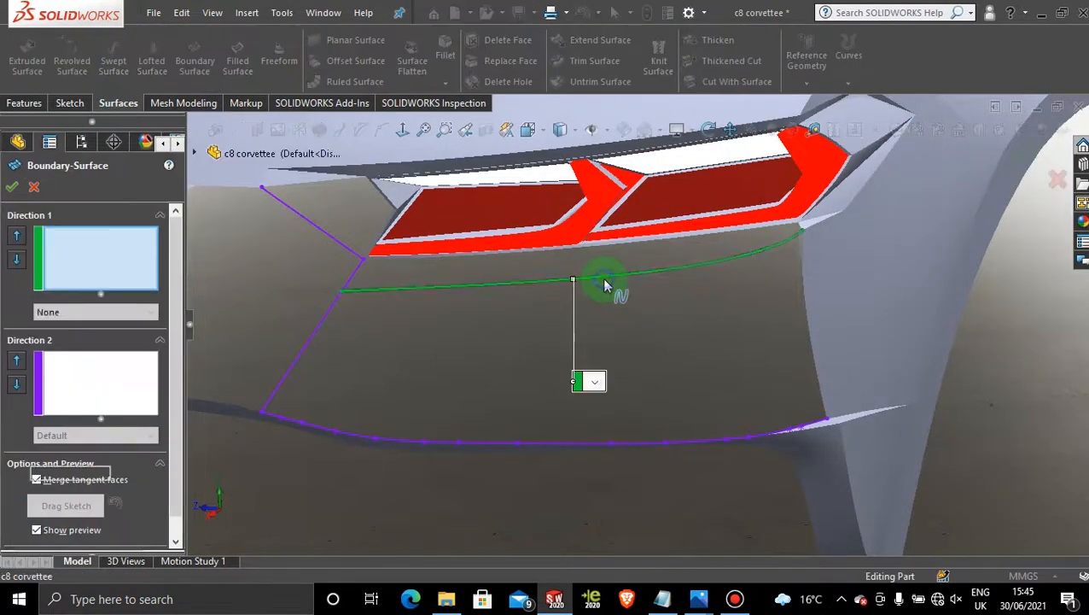
{"action": "left_click", "coordinate": [585, 443]}
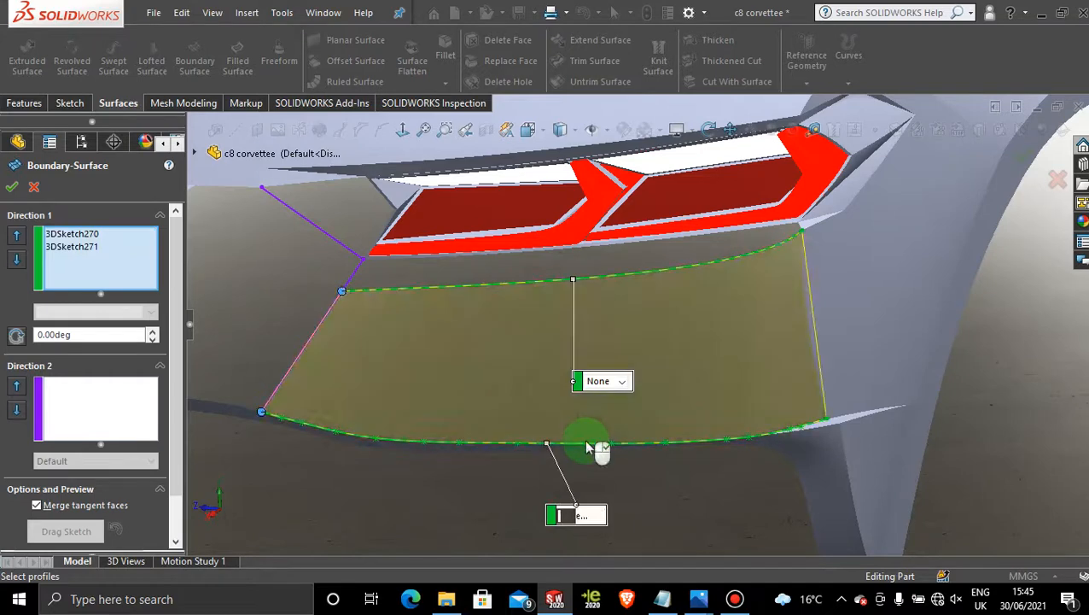
{"action": "left_click", "coordinate": [109, 396]}
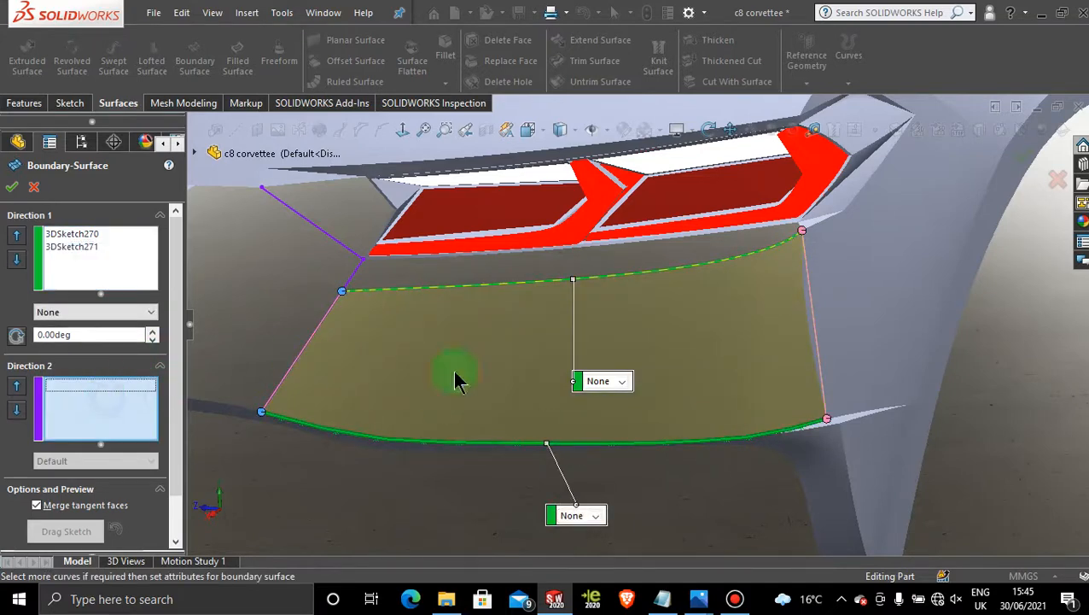
{"action": "left_click", "coordinate": [807, 310]}
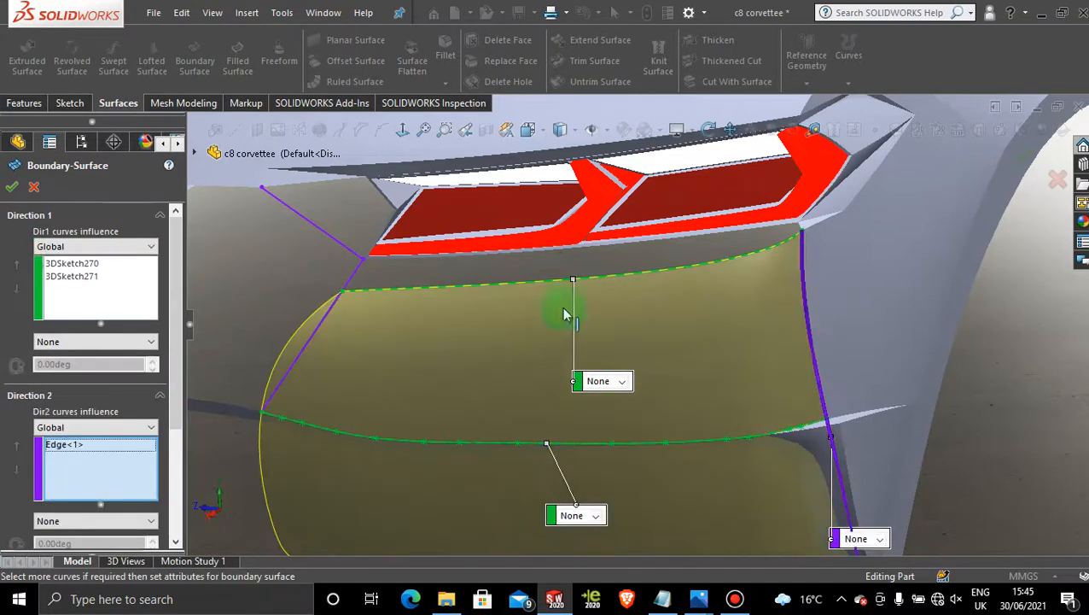
{"action": "left_click", "coordinate": [315, 331]}
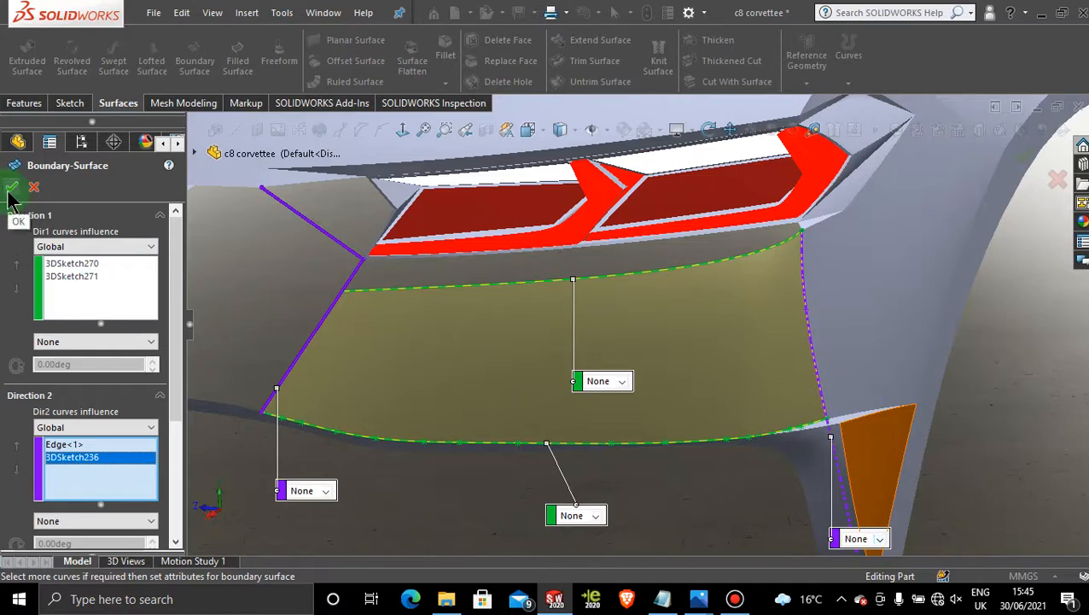
Step: Try Tangency To Face on the boundary surface's wheel-arch edge, then set that edge's constraint back to None
{"action": "left_click", "coordinate": [880, 540]}
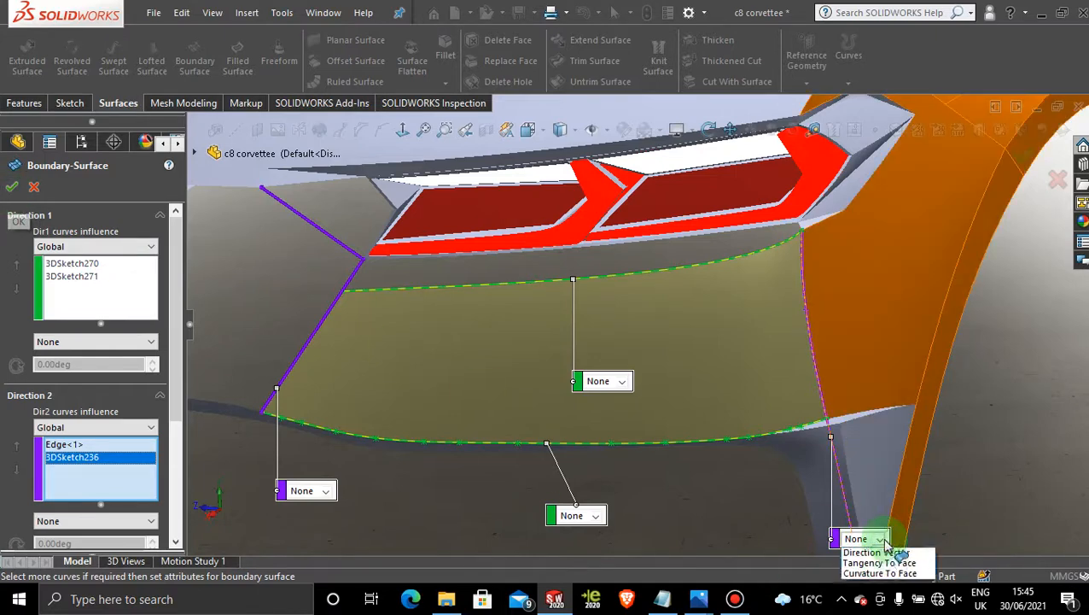
{"action": "left_click", "coordinate": [895, 574]}
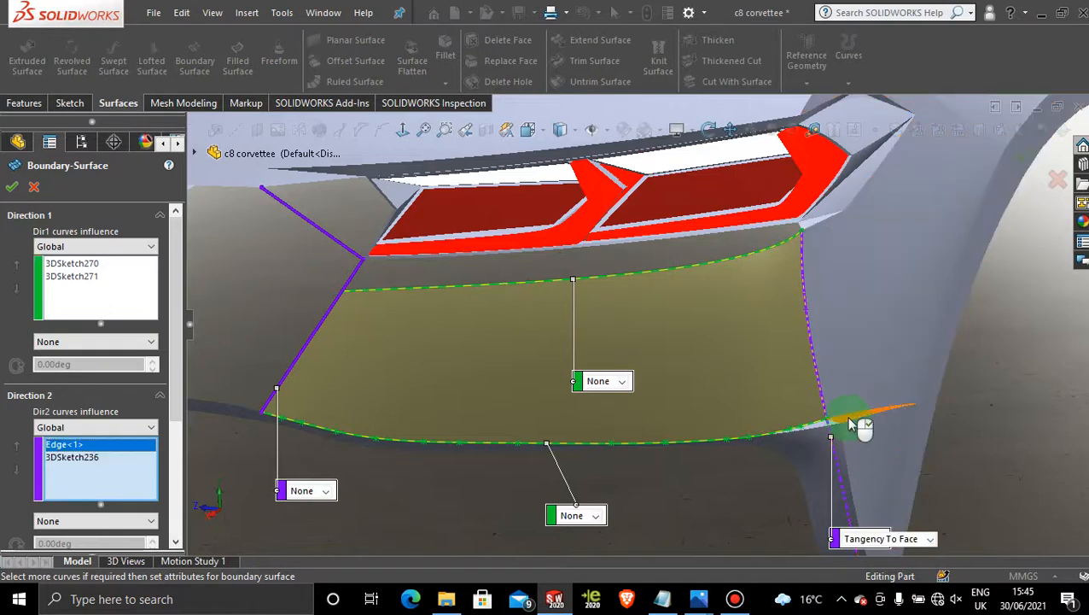
{"action": "left_click", "coordinate": [934, 541]}
{"action": "left_click", "coordinate": [884, 554]}
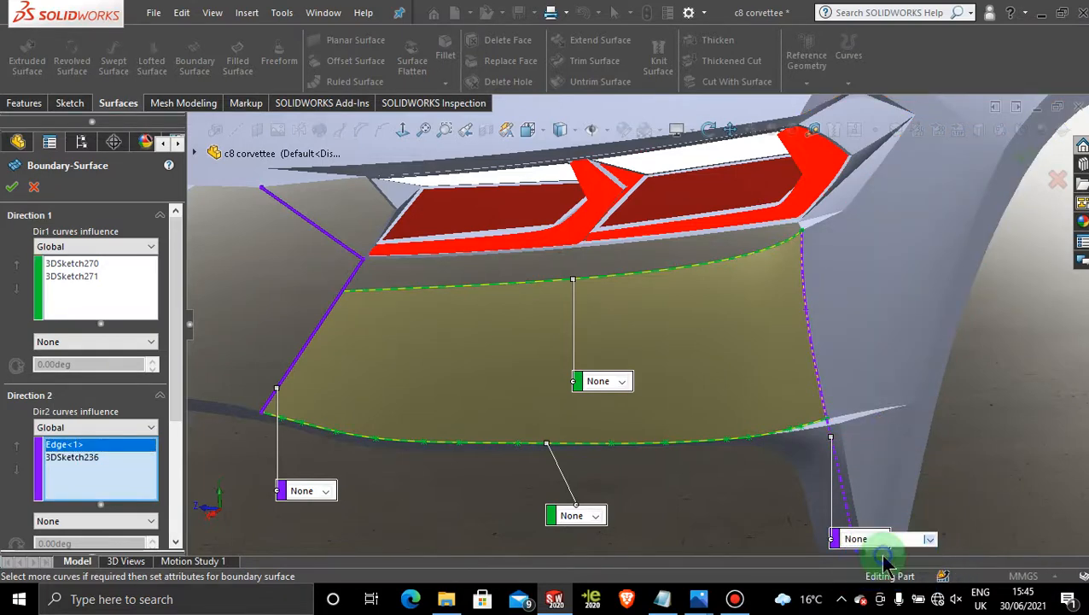
Step: Try Direction Vector and then Tangency To Face as the end constraint on the boundary surface's wheel-arch edge
{"action": "left_click", "coordinate": [877, 540]}
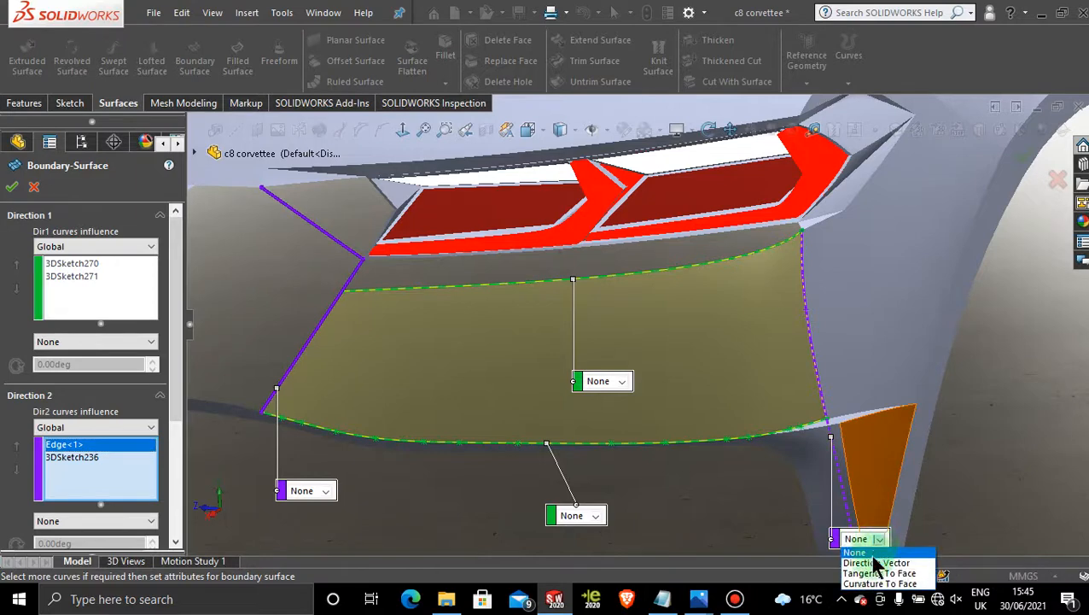
{"action": "left_click", "coordinate": [877, 563]}
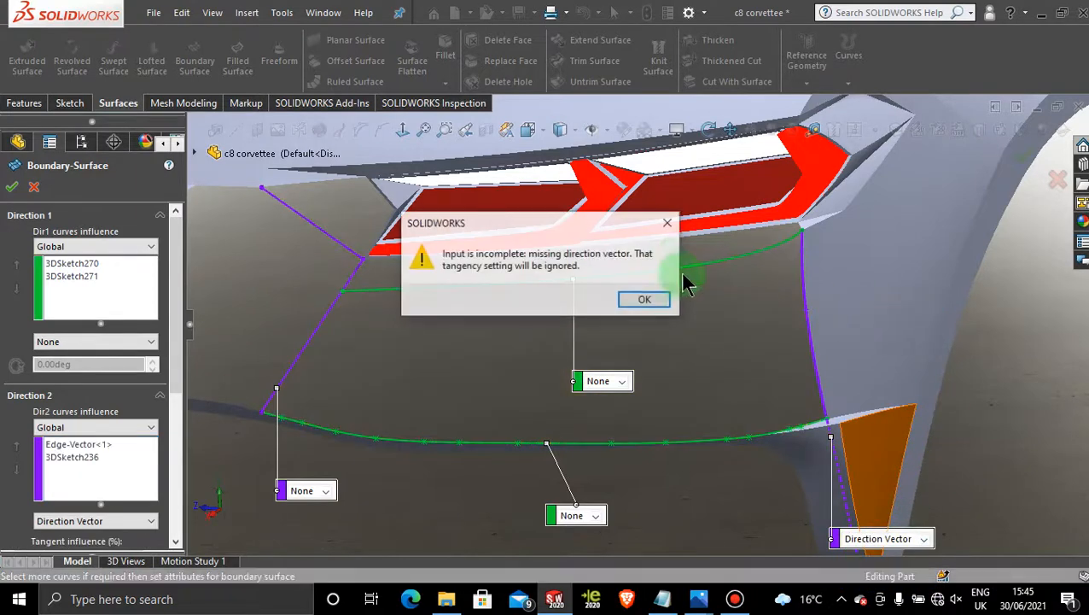
{"action": "left_click", "coordinate": [669, 224]}
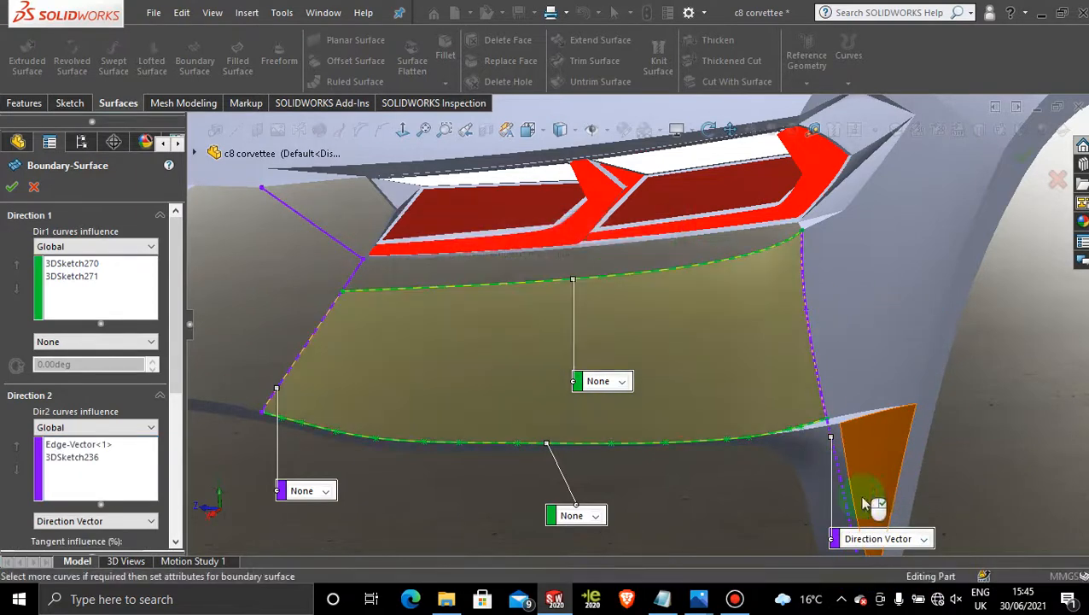
{"action": "left_click", "coordinate": [921, 545]}
{"action": "left_click", "coordinate": [896, 575]}
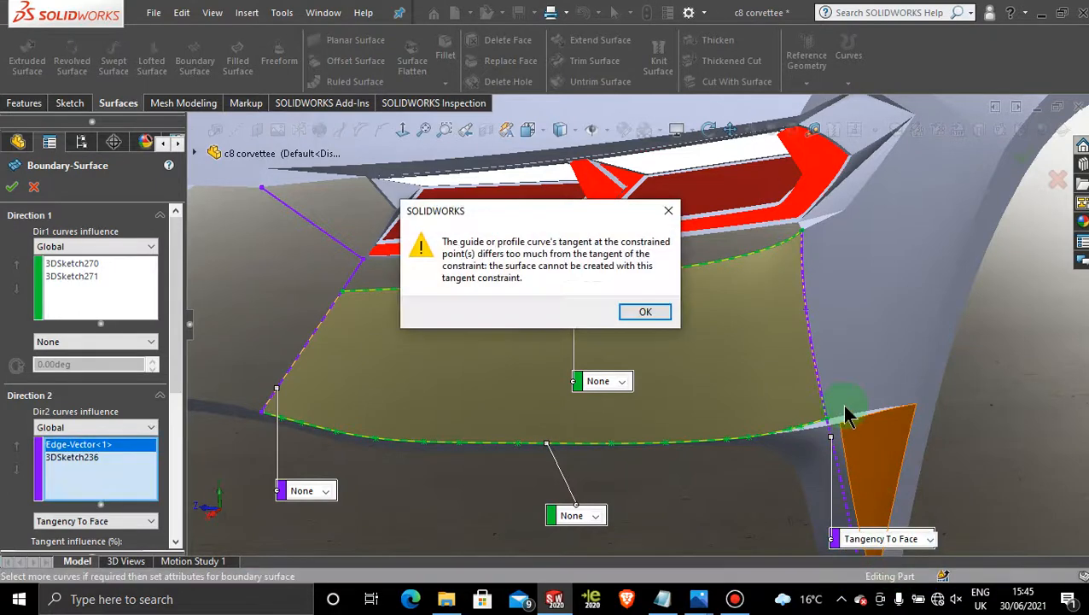
{"action": "left_click", "coordinate": [665, 213]}
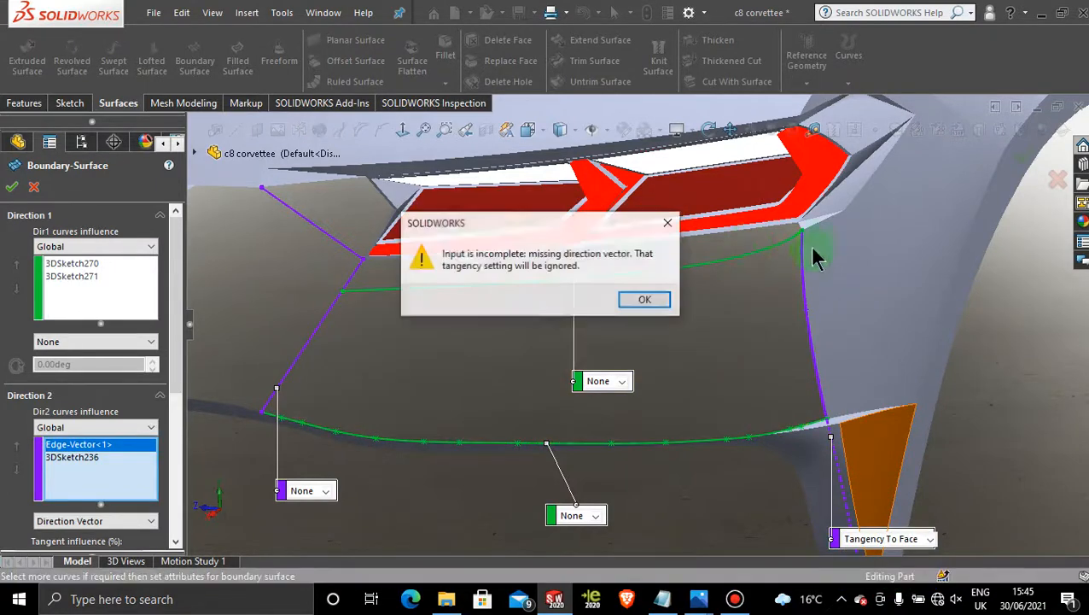
{"action": "left_click", "coordinate": [669, 222]}
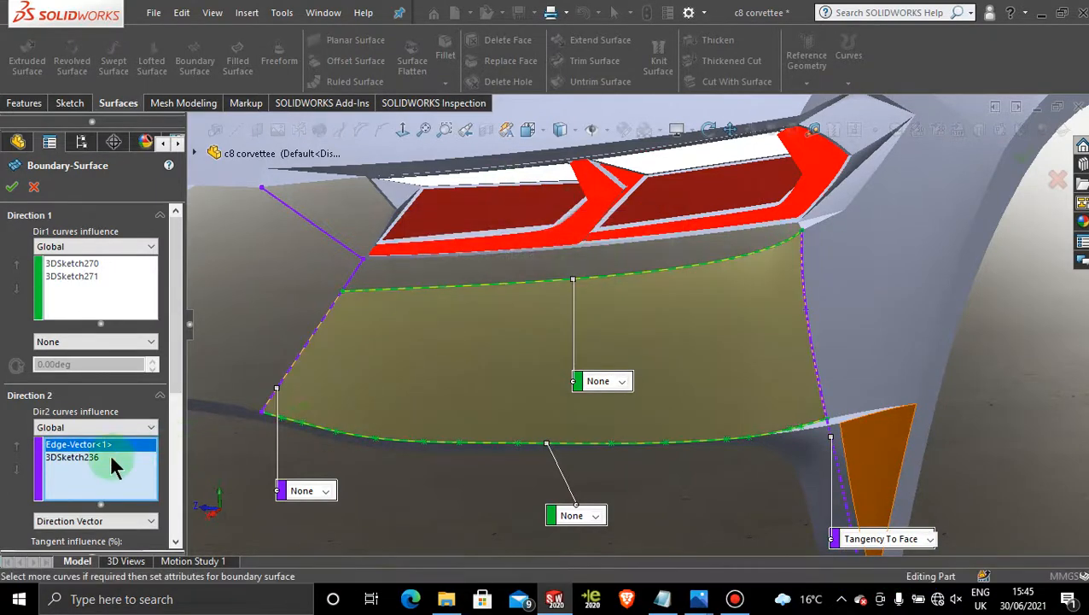
Step: Create the boundary surface below the tail light, dismissing the missing direction vector warnings
{"action": "left_click", "coordinate": [14, 189]}
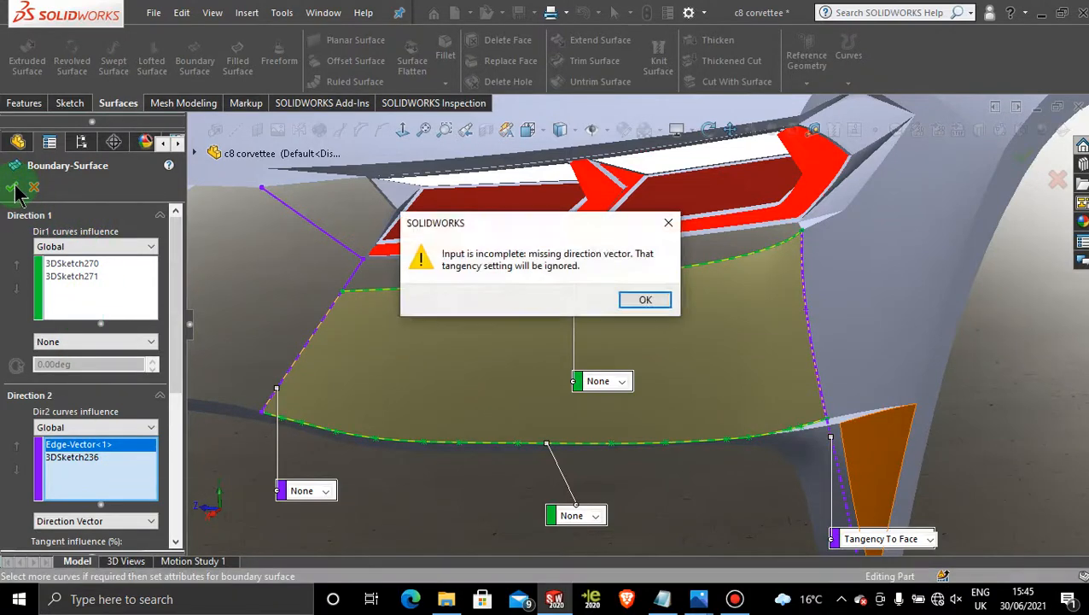
{"action": "left_click", "coordinate": [668, 223]}
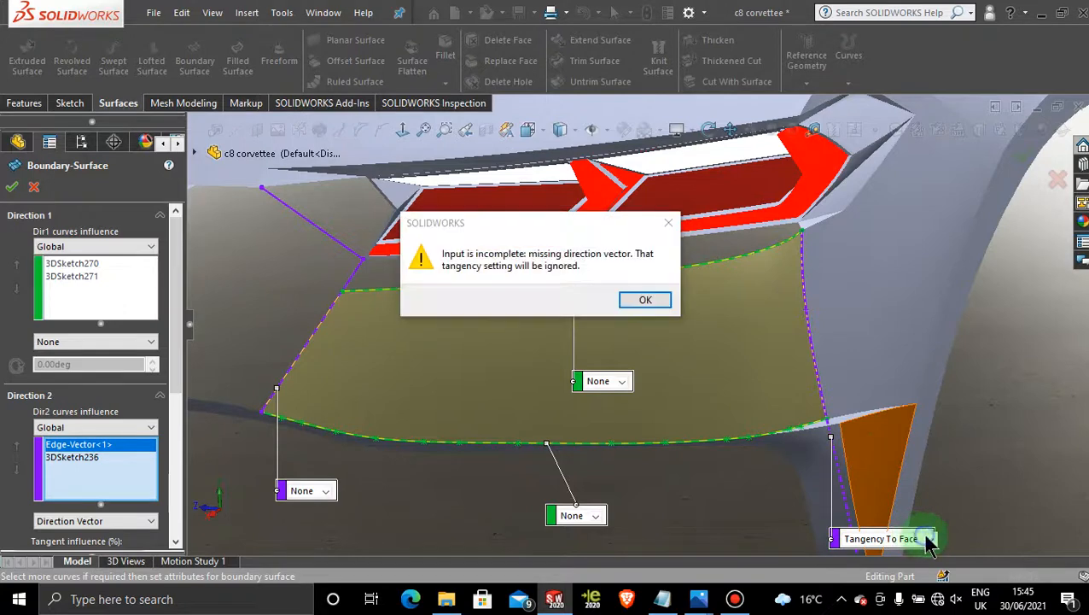
{"action": "left_click", "coordinate": [668, 222]}
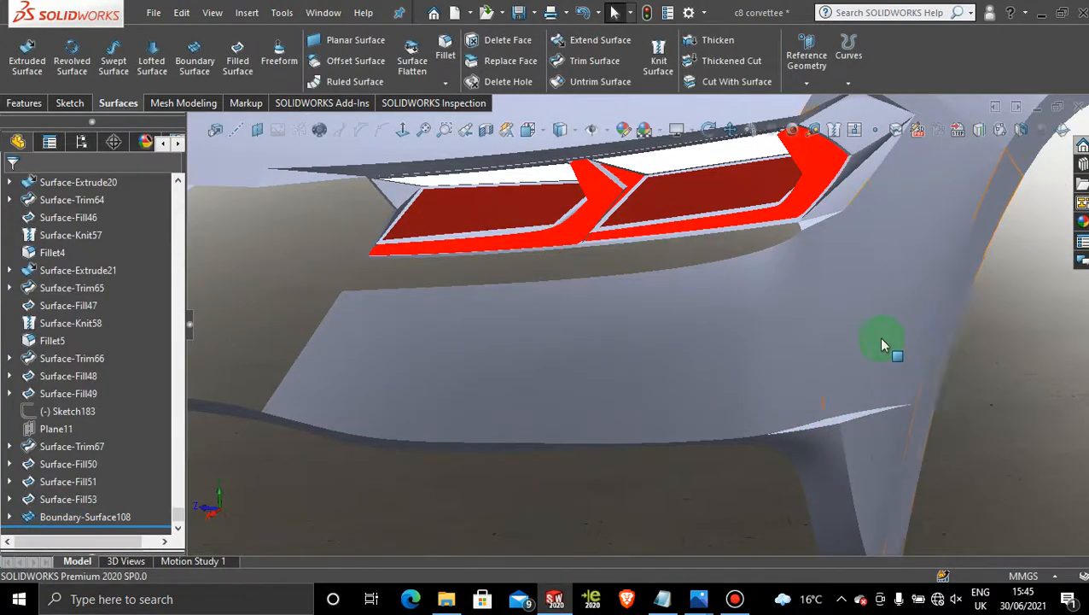
Step: Check the 3D sketches in the feature tree, including 3DSketch235 and 3DSketch237, for the slanted line beside the tail light
{"action": "scroll", "coordinate": [878, 337], "scroll_direction": "up", "scroll_amount": 3}
{"action": "mouse_move", "coordinate": [645, 359]}
{"action": "middle_mouse_down"}
{"action": "mouse_move", "coordinate": [583, 360]}
{"action": "mouse_move", "coordinate": [749, 491]}
{"action": "mouse_move", "coordinate": [707, 442]}
{"action": "mouse_move", "coordinate": [710, 452]}
{"action": "mouse_move", "coordinate": [762, 369]}
{"action": "mouse_move", "coordinate": [656, 328]}
{"action": "mouse_move", "coordinate": [688, 370]}
{"action": "mouse_move", "coordinate": [683, 416]}
{"action": "mouse_move", "coordinate": [737, 485]}
{"action": "mouse_move", "coordinate": [656, 362]}
{"action": "mouse_move", "coordinate": [720, 272]}
{"action": "mouse_move", "coordinate": [722, 250]}
{"action": "mouse_move", "coordinate": [677, 251]}
{"action": "mouse_move", "coordinate": [687, 391]}
{"action": "middle_mouse_up"}
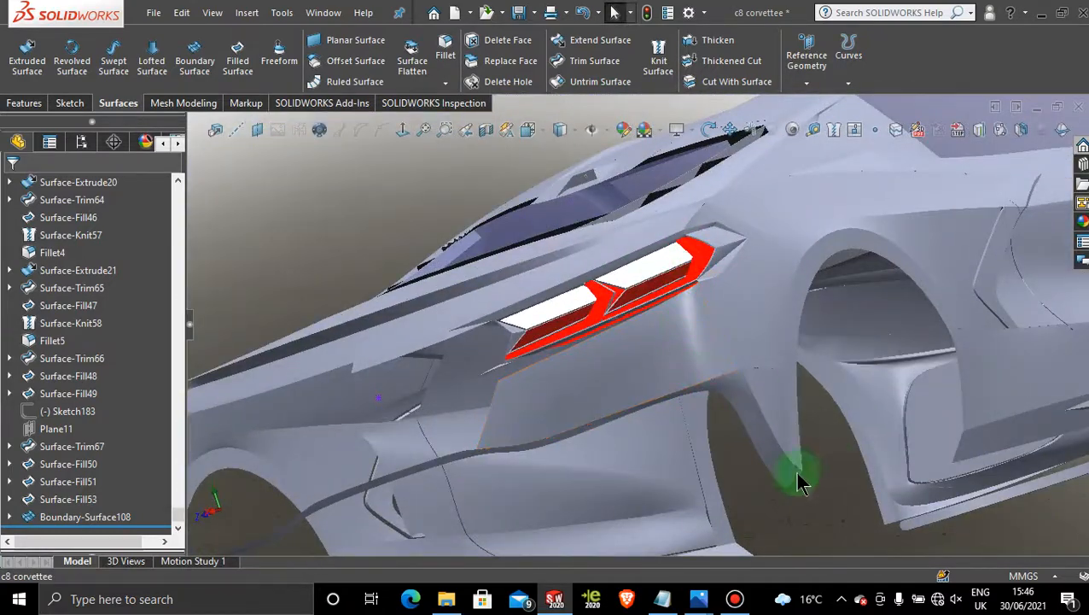
{"action": "mouse_move", "coordinate": [798, 480]}
{"action": "middle_mouse_down"}
{"action": "mouse_move", "coordinate": [703, 462]}
{"action": "mouse_move", "coordinate": [717, 463]}
{"action": "mouse_move", "coordinate": [723, 427]}
{"action": "mouse_move", "coordinate": [734, 310]}
{"action": "mouse_move", "coordinate": [719, 296]}
{"action": "mouse_move", "coordinate": [767, 331]}
{"action": "mouse_move", "coordinate": [747, 281]}
{"action": "mouse_move", "coordinate": [677, 325]}
{"action": "middle_mouse_up"}
{"action": "scroll", "coordinate": [637, 357], "scroll_direction": "down", "scroll_amount": 6}
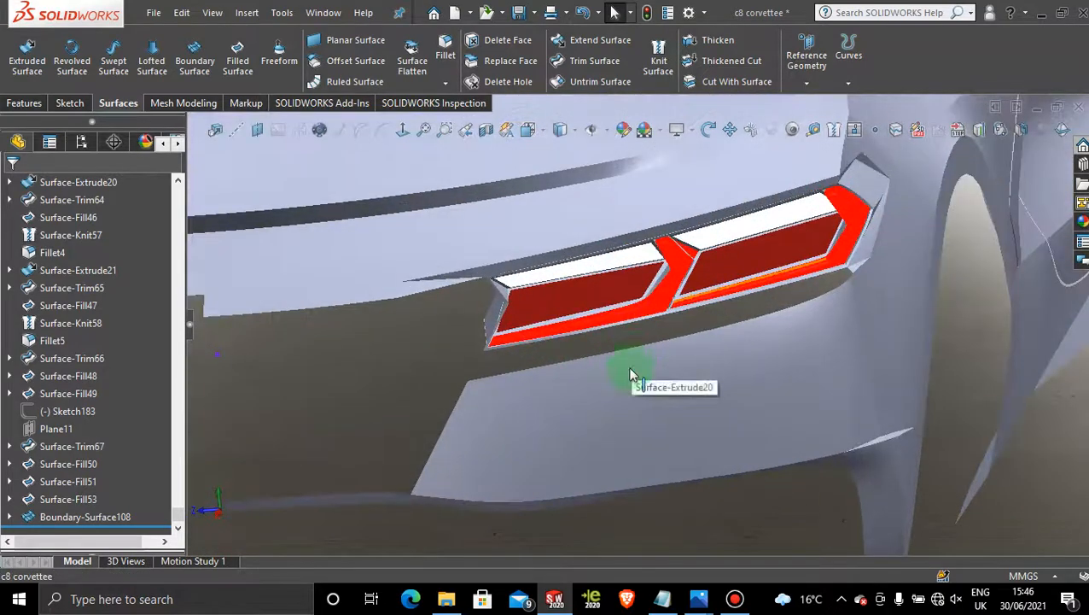
{"action": "left_click", "coordinate": [51, 410]}
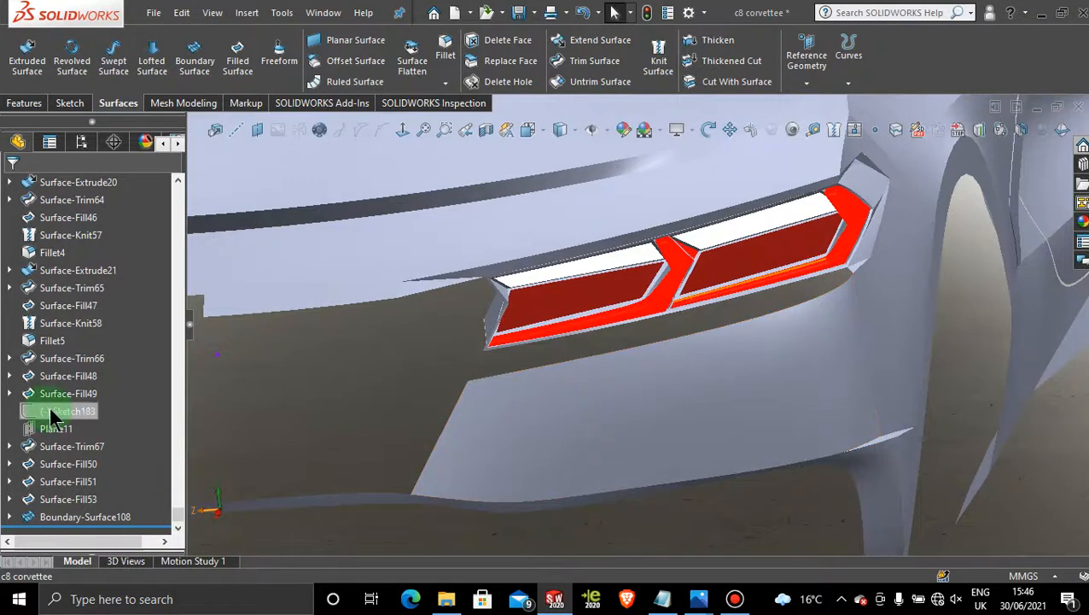
{"action": "scroll", "coordinate": [51, 411], "scroll_direction": "up", "scroll_amount": 3}
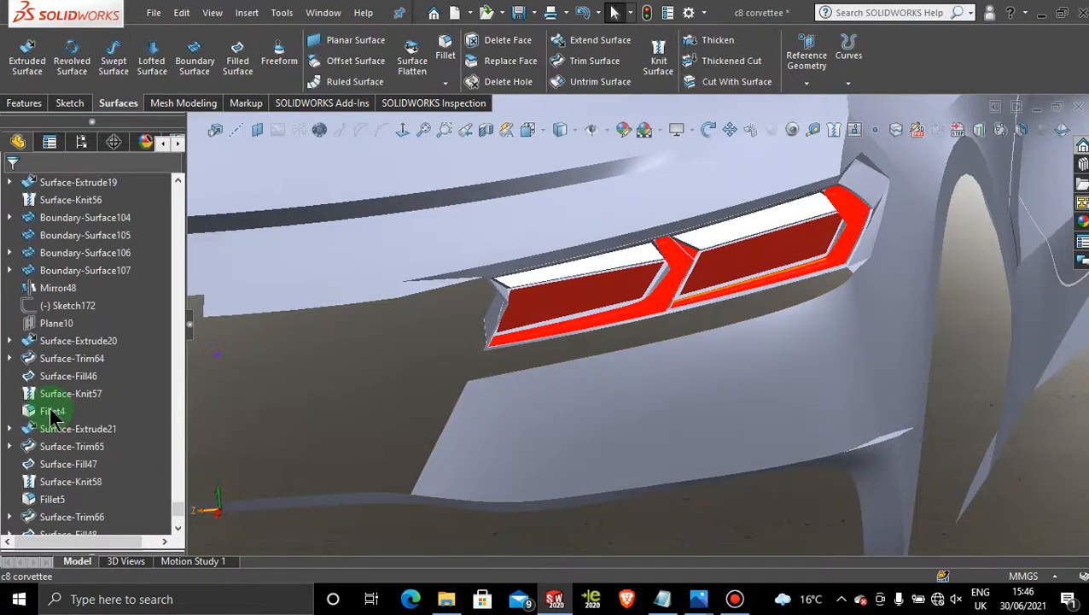
{"action": "scroll", "coordinate": [51, 415], "scroll_direction": "up", "scroll_amount": 6}
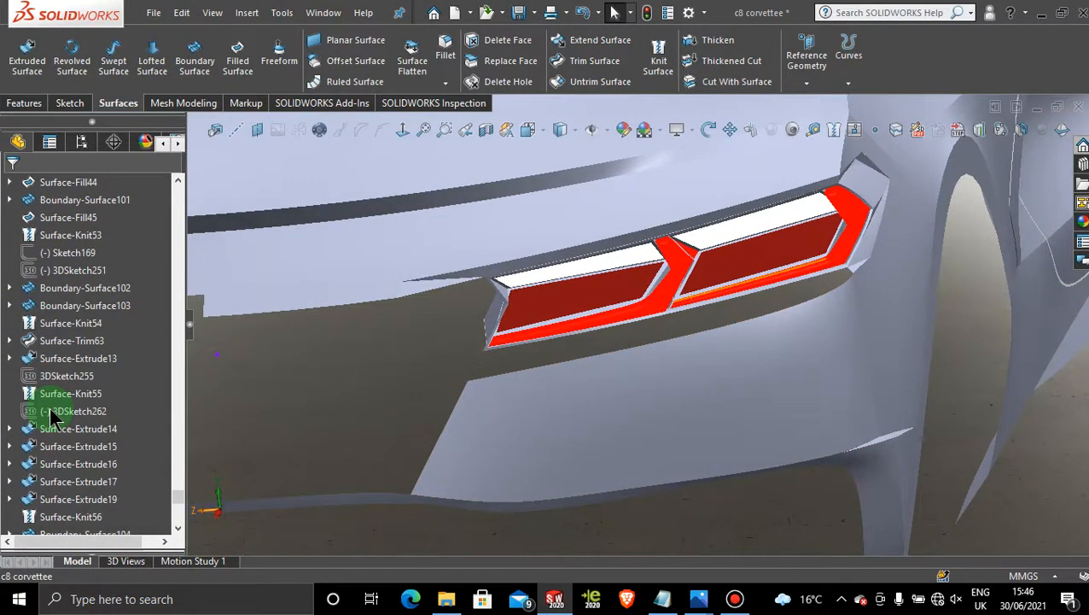
{"action": "scroll", "coordinate": [51, 415], "scroll_direction": "up", "scroll_amount": 2}
{"action": "scroll", "coordinate": [52, 415], "scroll_direction": "up", "scroll_amount": 3}
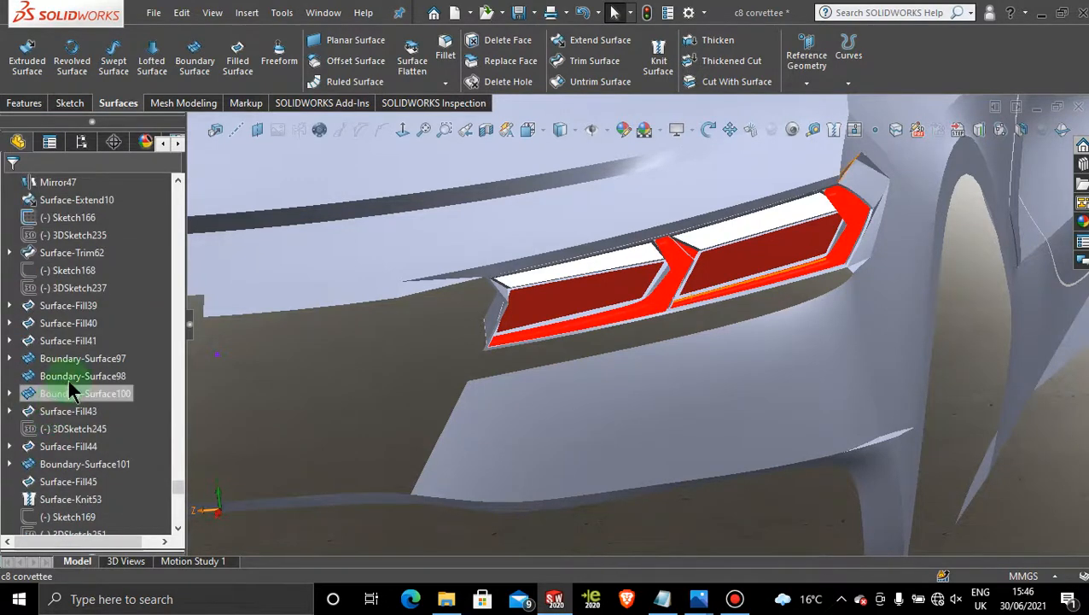
{"action": "left_click", "coordinate": [106, 236]}
{"action": "left_click", "coordinate": [106, 288]}
{"action": "scroll", "coordinate": [106, 288], "scroll_direction": "up", "scroll_amount": 1}
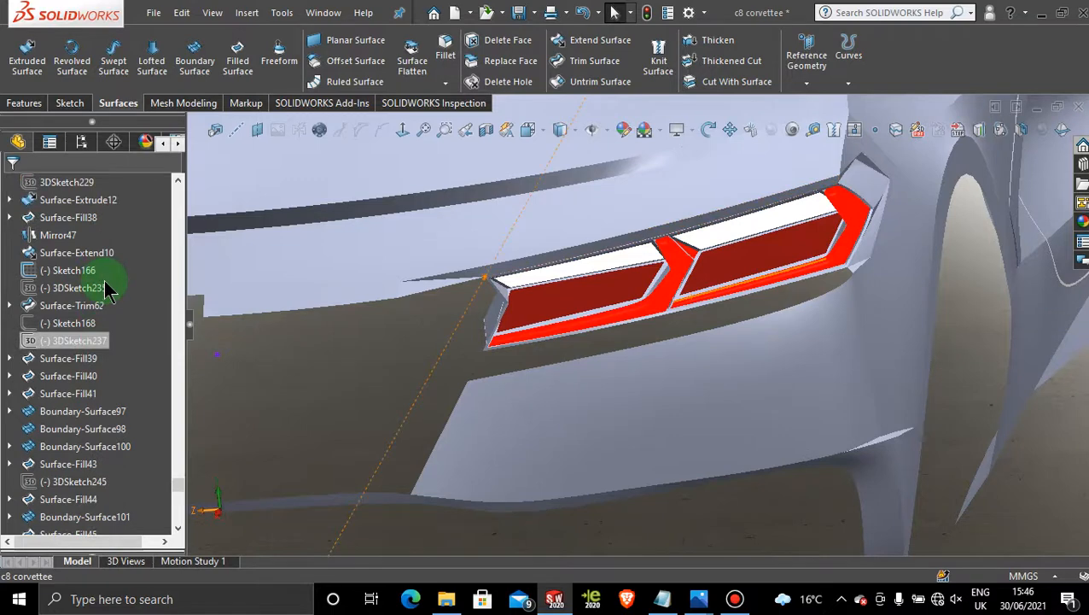
{"action": "scroll", "coordinate": [105, 289], "scroll_direction": "up", "scroll_amount": 1}
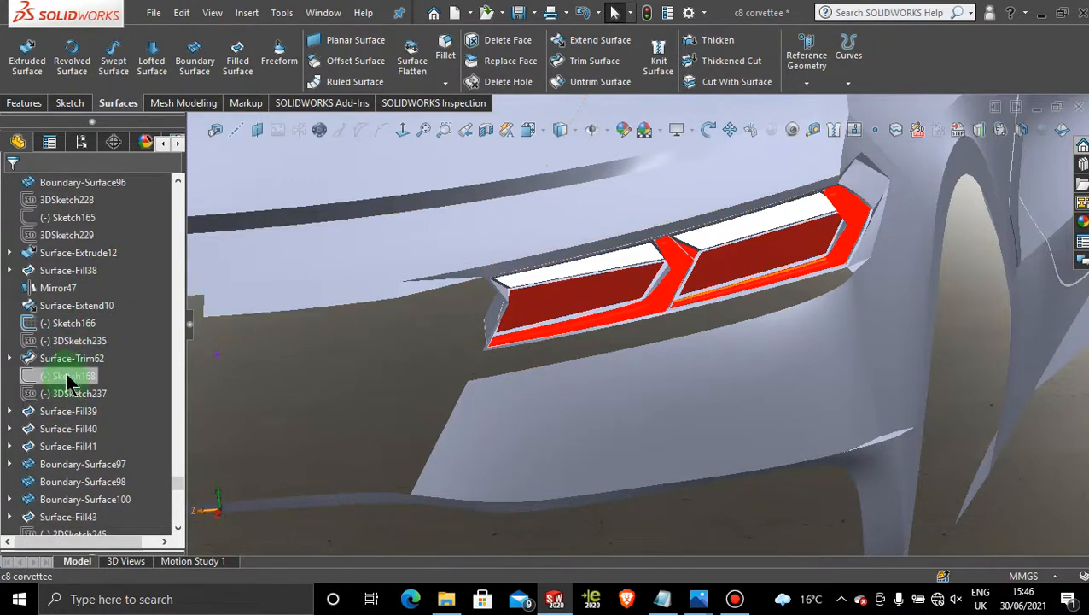
{"action": "left_click", "coordinate": [79, 341]}
{"action": "scroll", "coordinate": [81, 353], "scroll_direction": "up", "scroll_amount": 1}
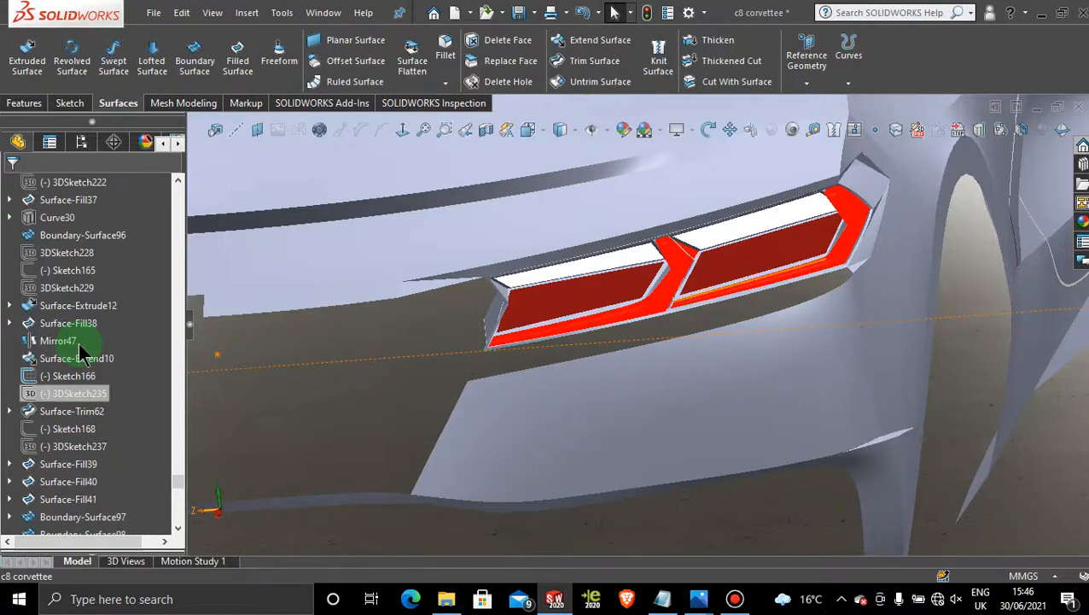
Step: Search the earlier features in the tree for the sketch containing the slanted line beside the tail light
{"action": "scroll", "coordinate": [80, 350], "scroll_direction": "up", "scroll_amount": 4}
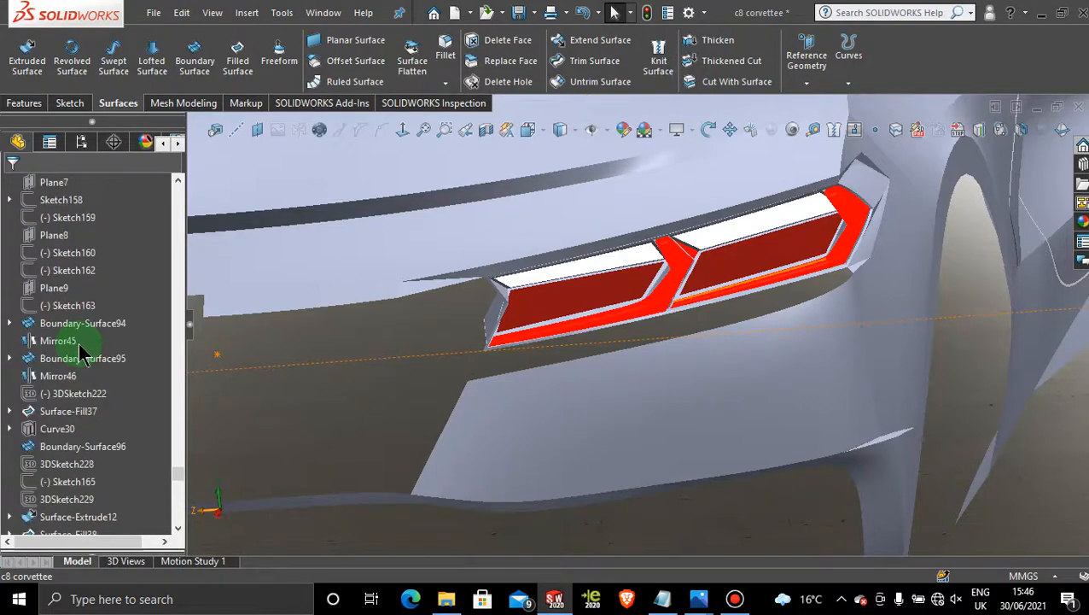
{"action": "scroll", "coordinate": [79, 351], "scroll_direction": "up", "scroll_amount": 3}
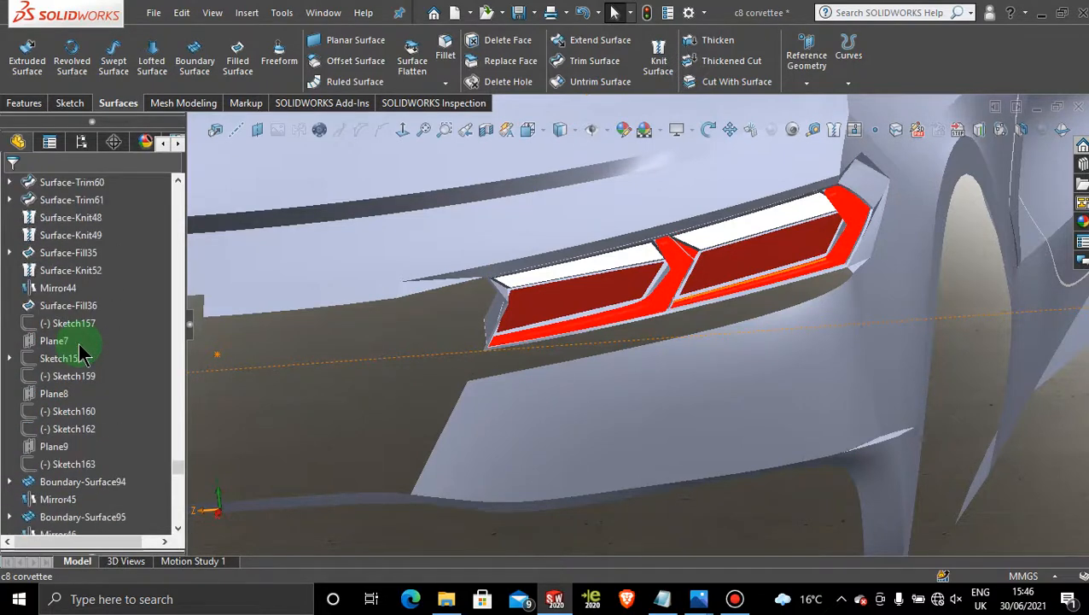
{"action": "scroll", "coordinate": [80, 351], "scroll_direction": "up", "scroll_amount": 2}
{"action": "scroll", "coordinate": [83, 354], "scroll_direction": "up", "scroll_amount": 1}
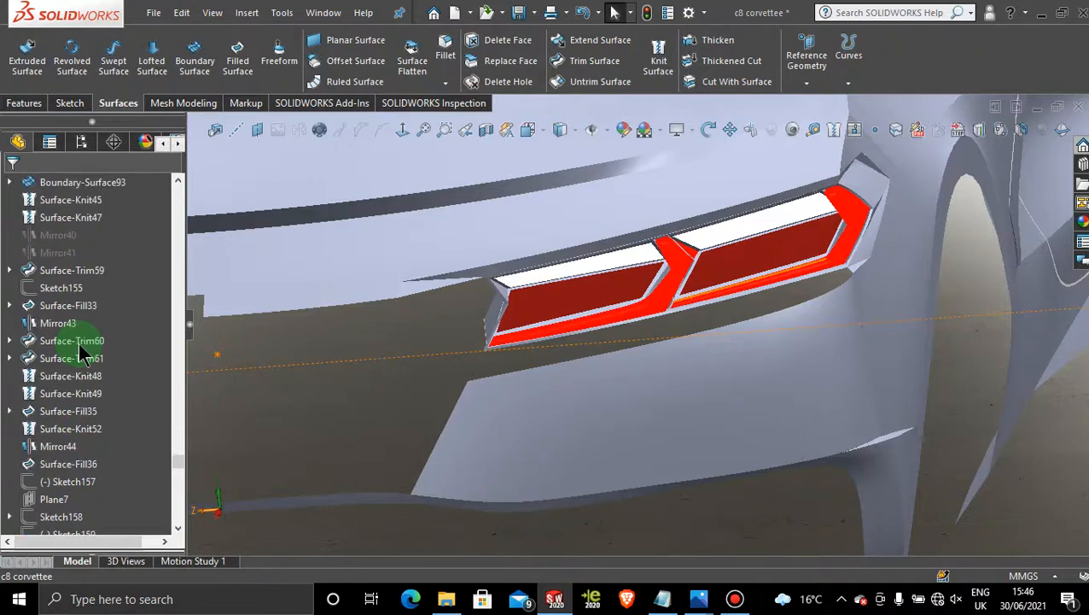
{"action": "scroll", "coordinate": [83, 353], "scroll_direction": "up", "scroll_amount": 1}
{"action": "scroll", "coordinate": [79, 350], "scroll_direction": "up", "scroll_amount": 3}
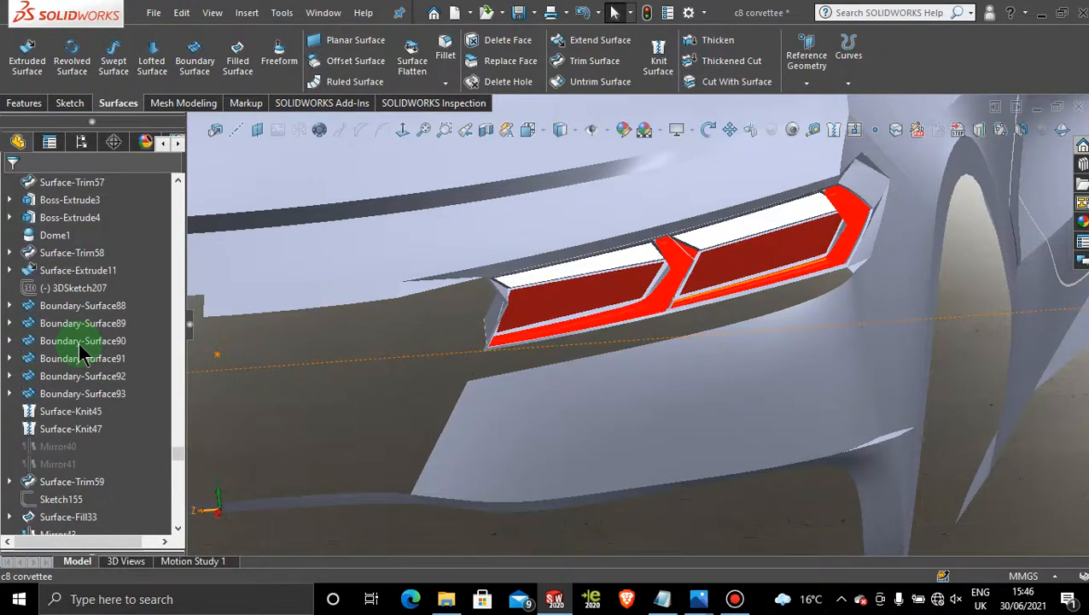
{"action": "scroll", "coordinate": [83, 353], "scroll_direction": "up", "scroll_amount": 2}
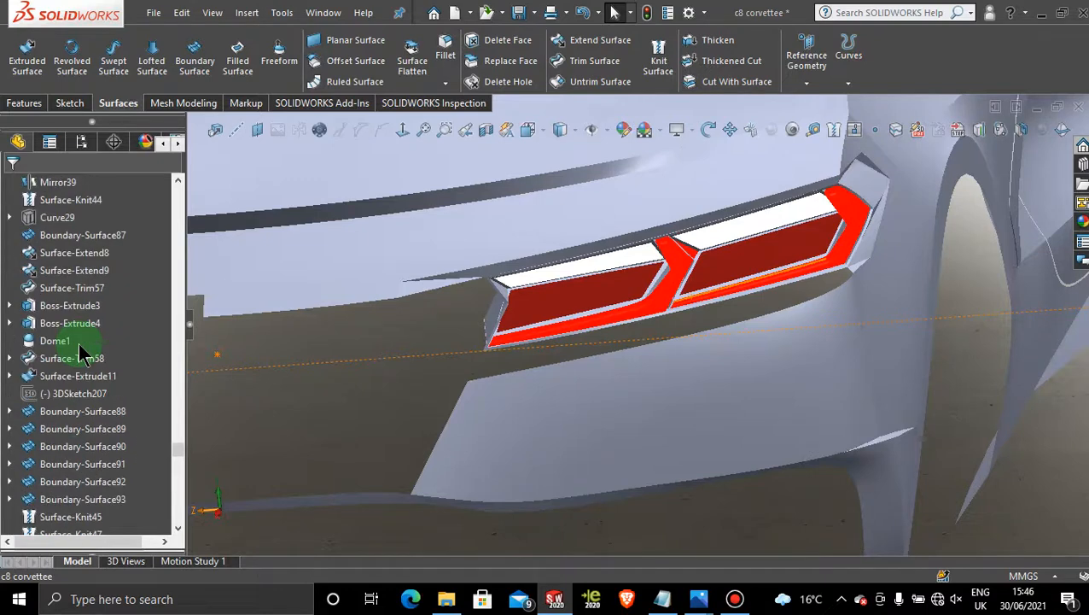
{"action": "scroll", "coordinate": [79, 351], "scroll_direction": "up", "scroll_amount": 4}
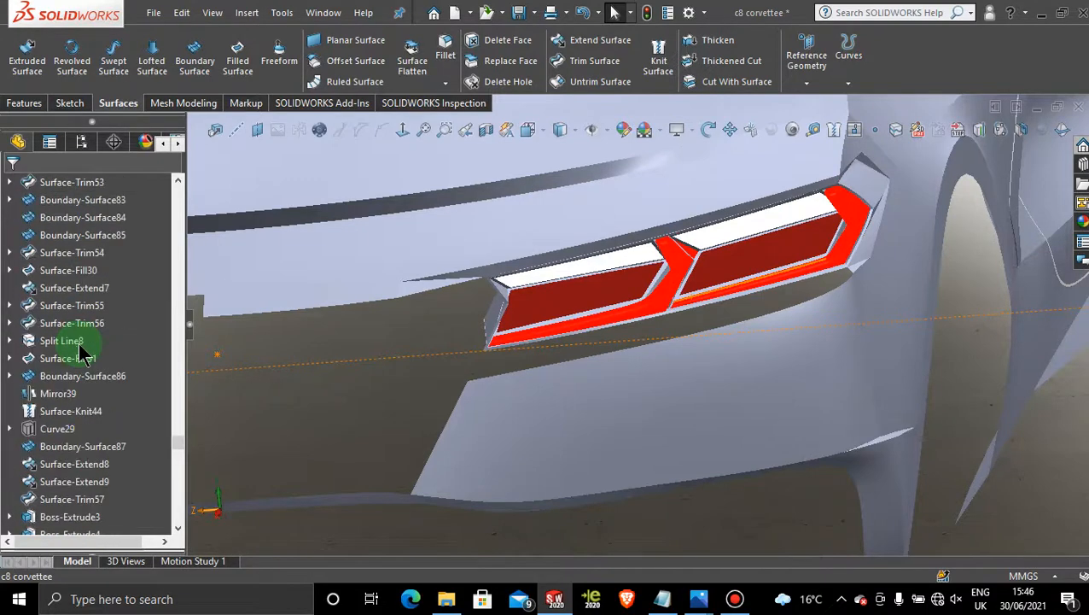
{"action": "scroll", "coordinate": [82, 353], "scroll_direction": "up", "scroll_amount": 6}
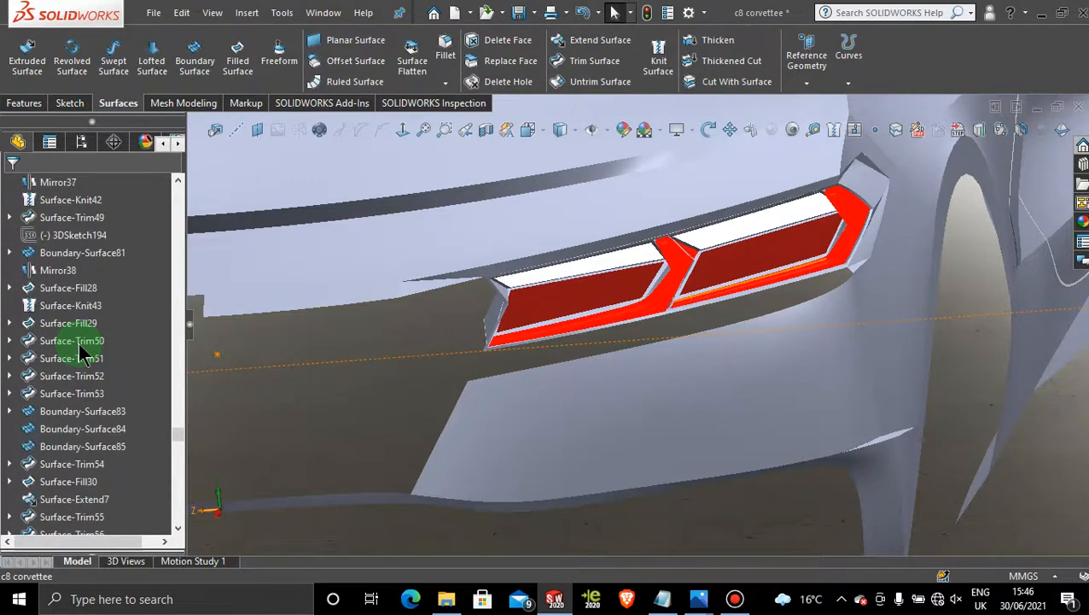
{"action": "scroll", "coordinate": [82, 350], "scroll_direction": "down", "scroll_amount": 8}
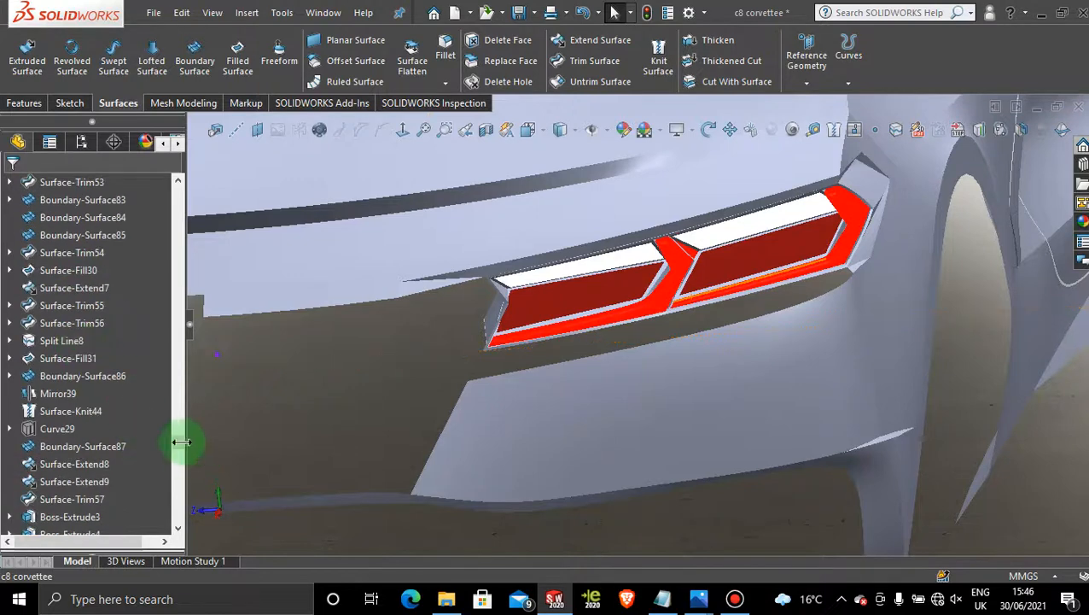
Step: Show 3DSketch236, the slanted line sketch used by Boundary-Surface108
{"action": "left_click_drag", "start_coordinate": [193, 475], "coordinate": [109, 522]}
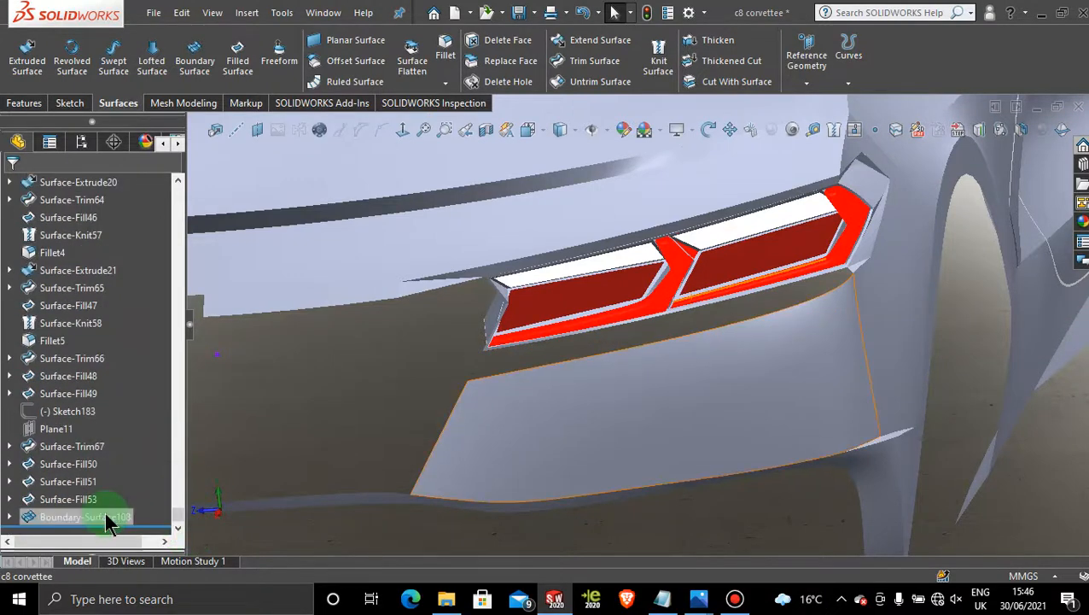
{"action": "left_click", "coordinate": [77, 466]}
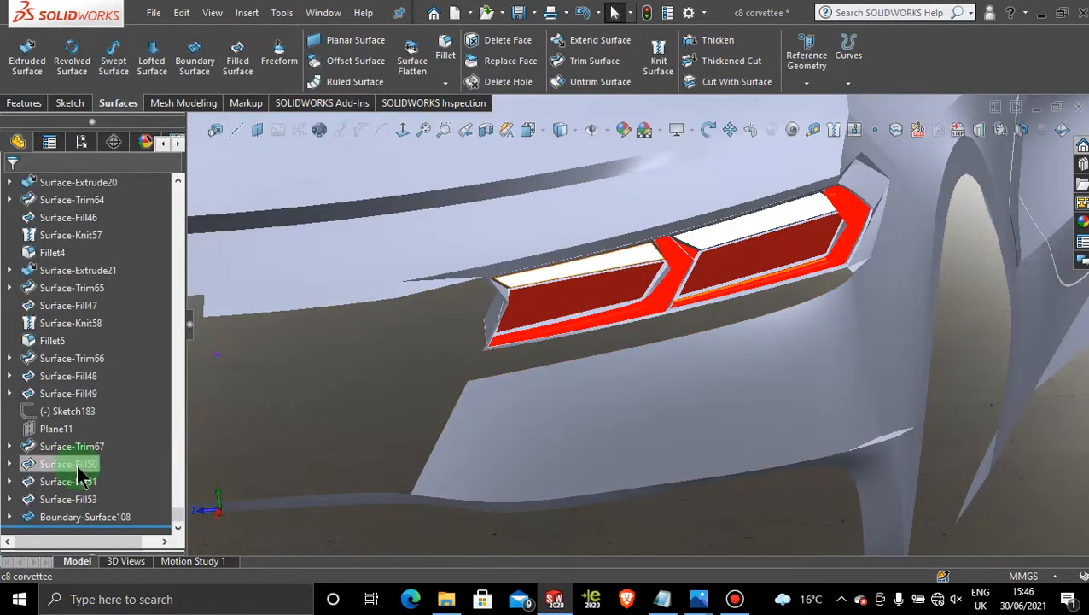
{"action": "scroll", "coordinate": [77, 465], "scroll_direction": "up", "scroll_amount": 1}
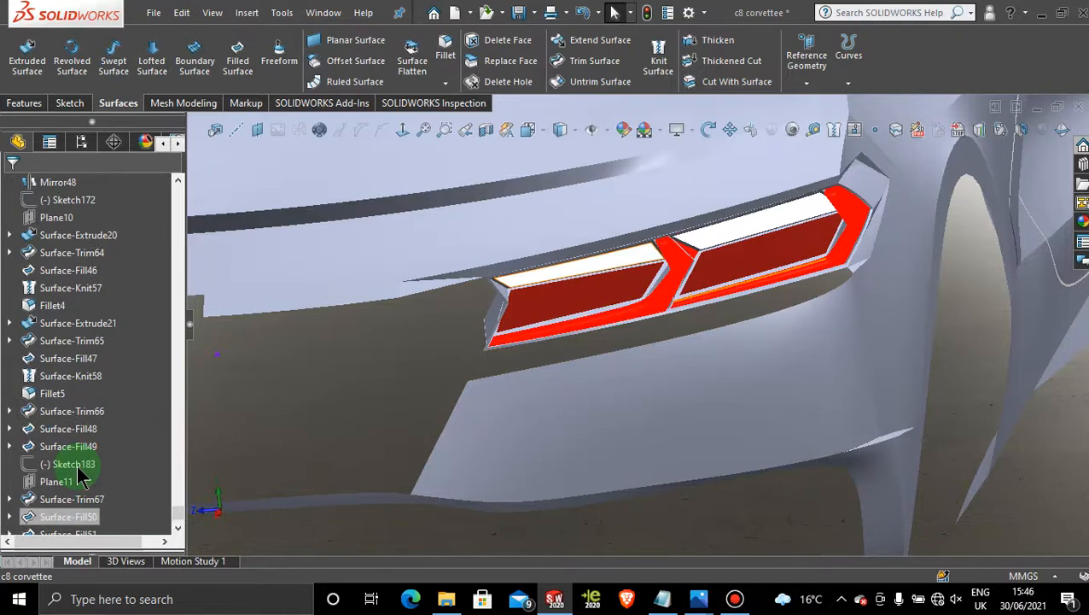
{"action": "scroll", "coordinate": [77, 464], "scroll_direction": "down", "scroll_amount": 1}
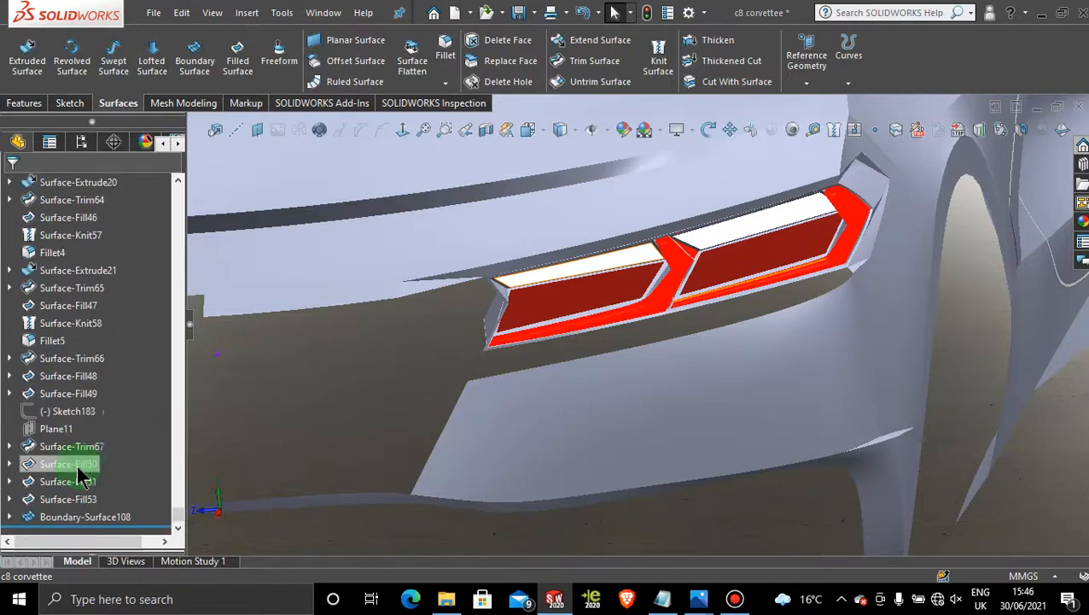
{"action": "left_click", "coordinate": [10, 516]}
{"action": "left_click", "coordinate": [94, 517]}
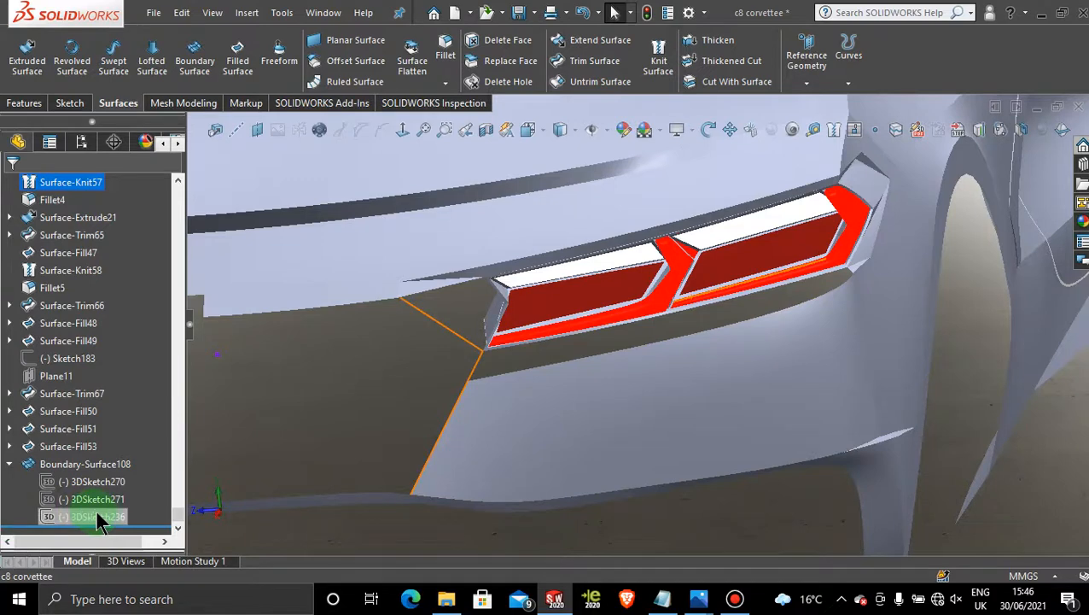
{"action": "left_click", "coordinate": [96, 516]}
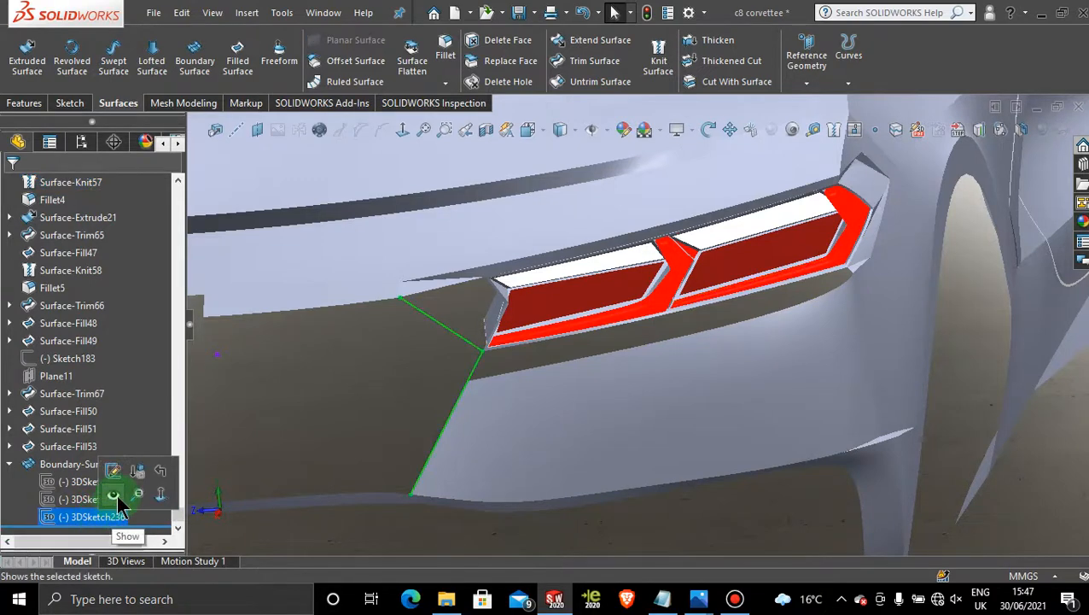
{"action": "left_click", "coordinate": [115, 498]}
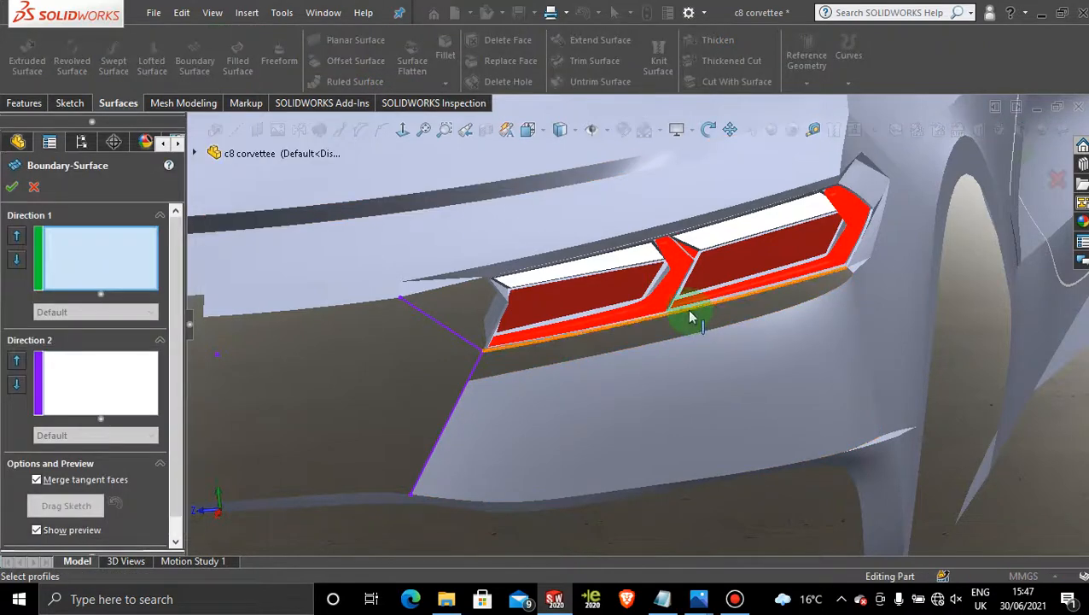
Step: Create a boundary surface between the tail light's lower edge and the upper edge of the panel below it, both as Direction 1
{"action": "left_click", "coordinate": [690, 313]}
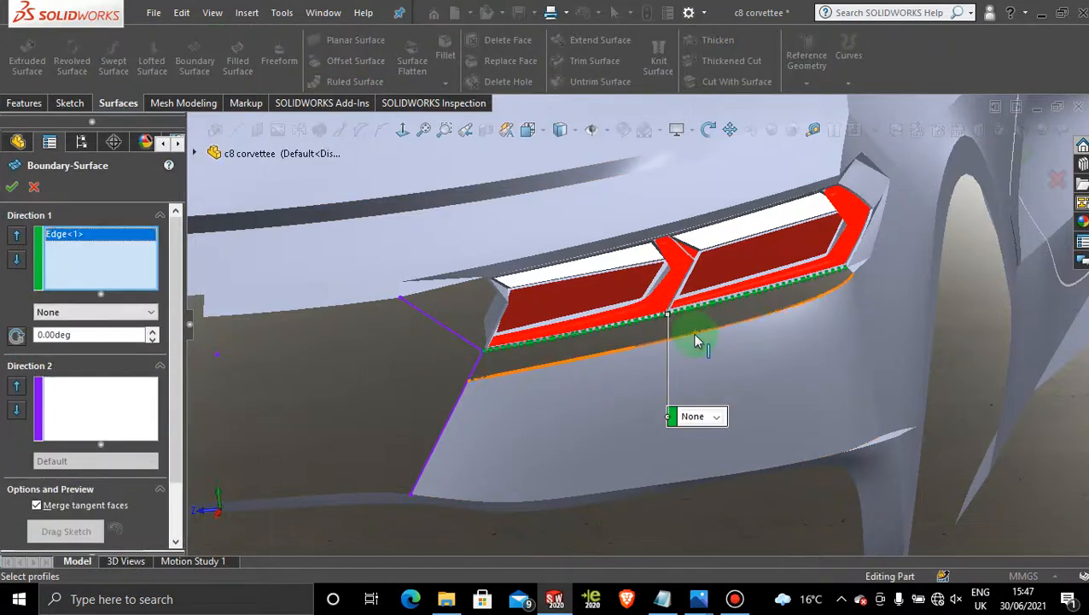
{"action": "left_click", "coordinate": [695, 336]}
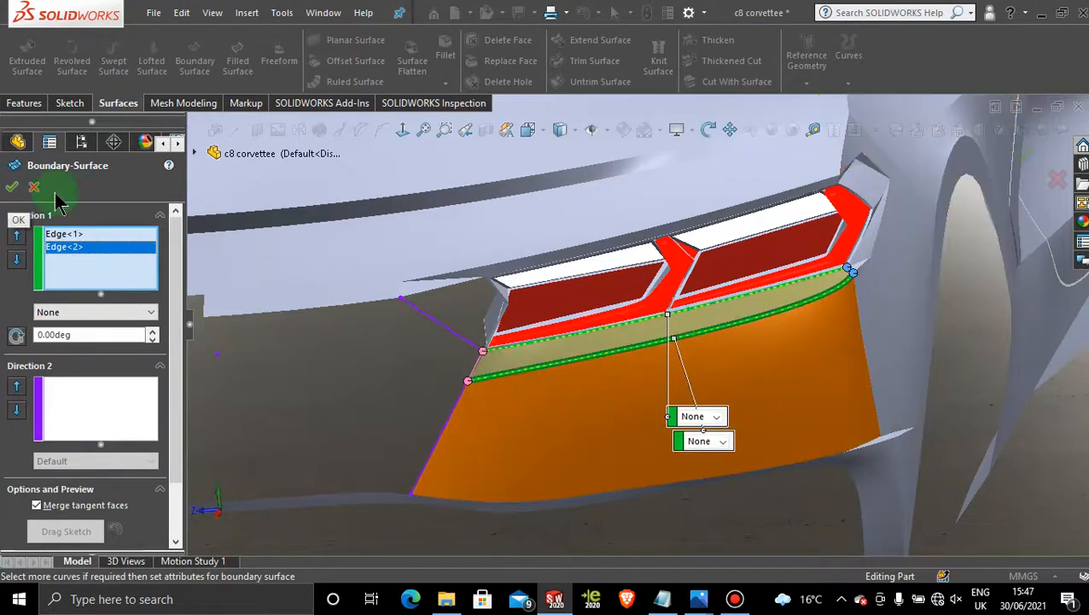
{"action": "left_click", "coordinate": [11, 188]}
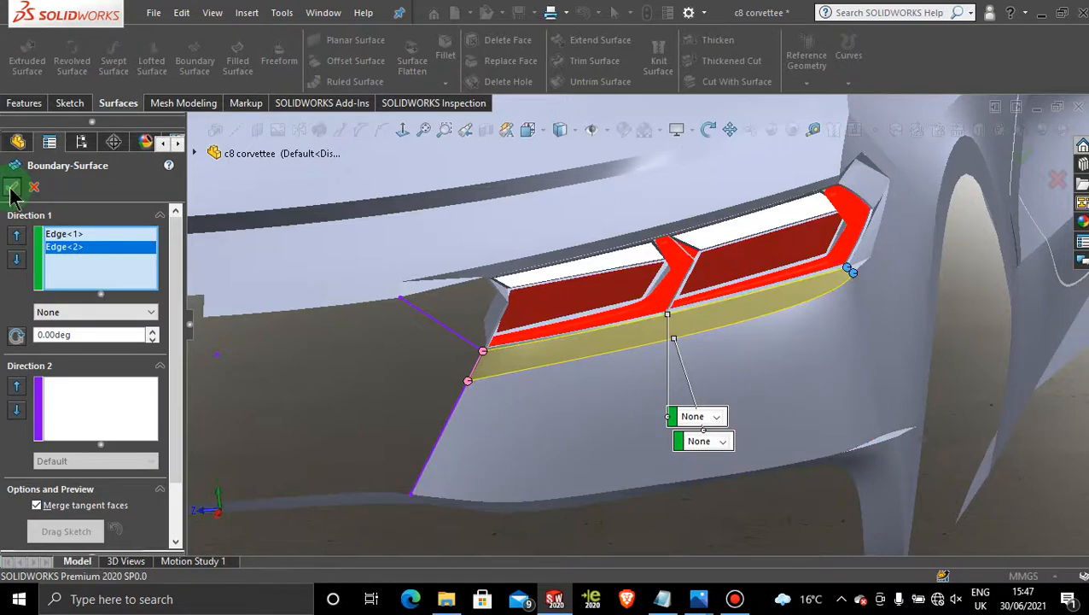
Step: Examine the new strip surface under the tail light and the open area beside it from several angles
{"action": "middle_click_drag", "start_coordinate": [444, 408], "coordinate": [610, 331]}
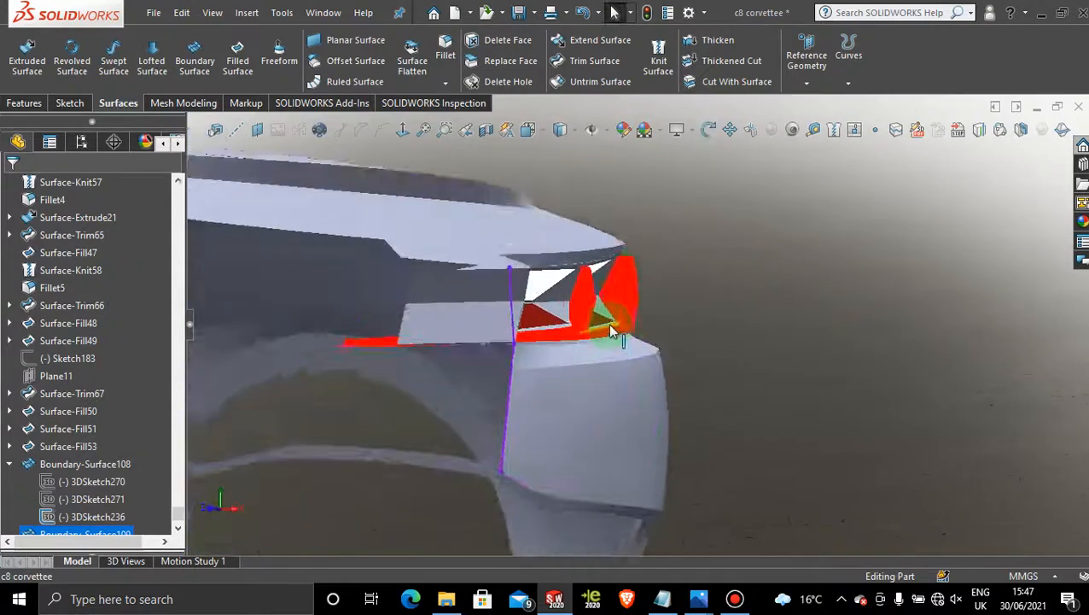
{"action": "scroll", "coordinate": [602, 329], "scroll_direction": "down", "scroll_amount": 3}
{"action": "middle_click_drag", "start_coordinate": [590, 376], "coordinate": [550, 406]}
{"action": "scroll", "coordinate": [550, 406], "scroll_direction": "up", "scroll_amount": 8}
{"action": "scroll", "coordinate": [583, 345], "scroll_direction": "down", "scroll_amount": 3}
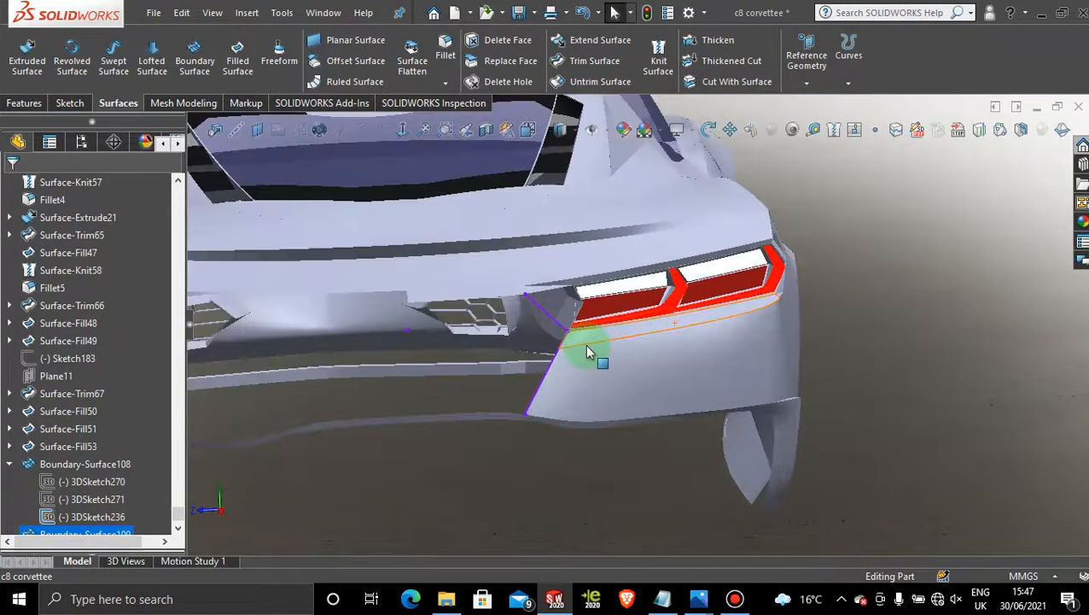
{"action": "middle_click_drag", "start_coordinate": [584, 344], "coordinate": [613, 299]}
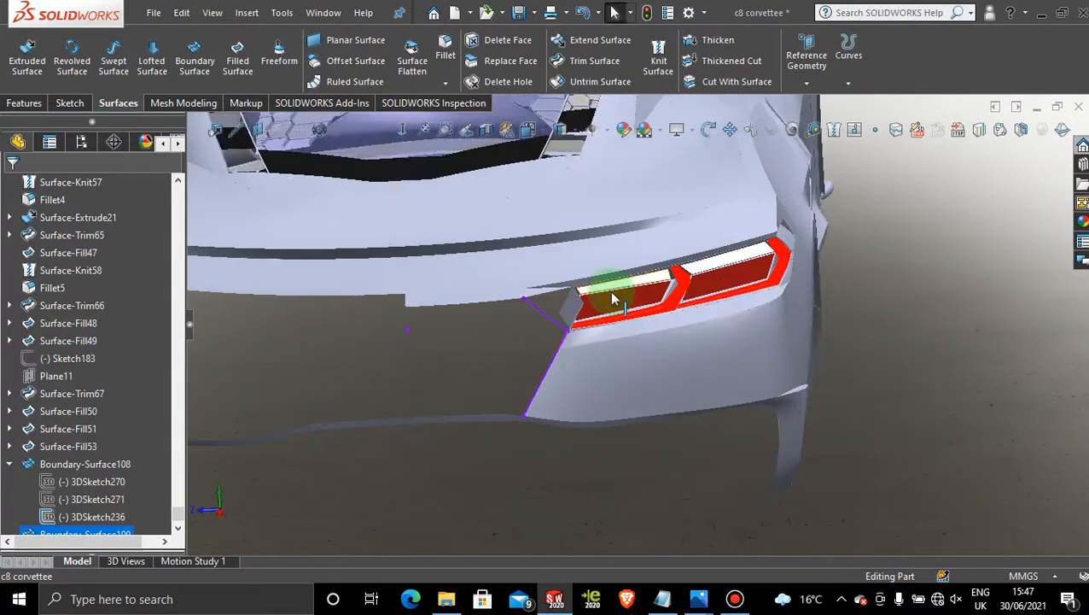
{"action": "scroll", "coordinate": [613, 299], "scroll_direction": "down", "scroll_amount": 4}
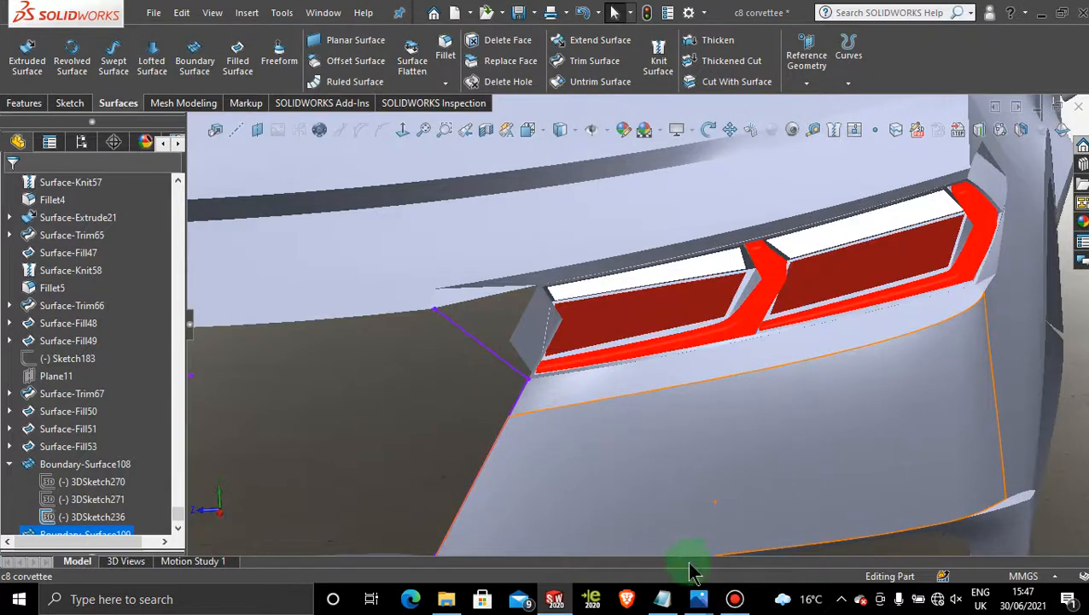
{"action": "mouse_move", "coordinate": [698, 598]}
{"action": "mouse_move", "coordinate": [693, 551]}
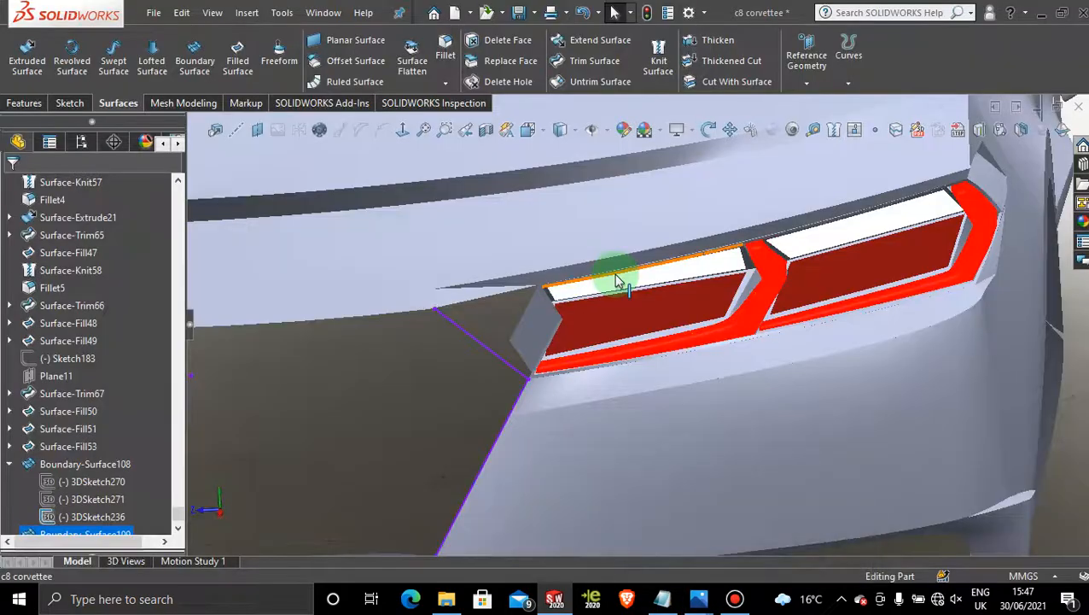
{"action": "scroll", "coordinate": [518, 338], "scroll_direction": "down", "scroll_amount": 3}
{"action": "scroll", "coordinate": [486, 359], "scroll_direction": "up", "scroll_amount": 3}
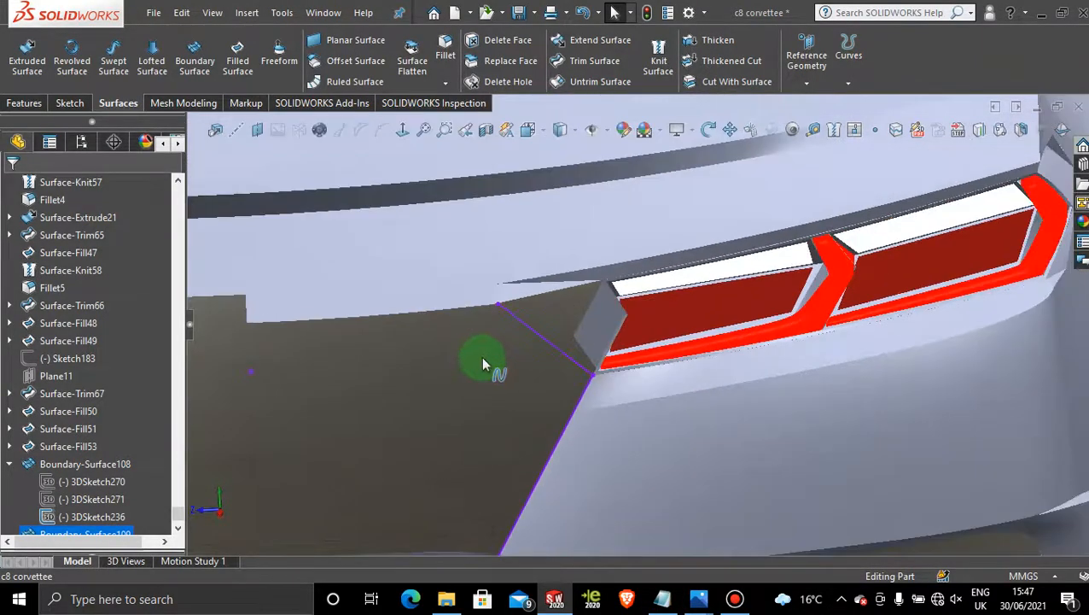
{"action": "scroll", "coordinate": [553, 316], "scroll_direction": "down", "scroll_amount": 3}
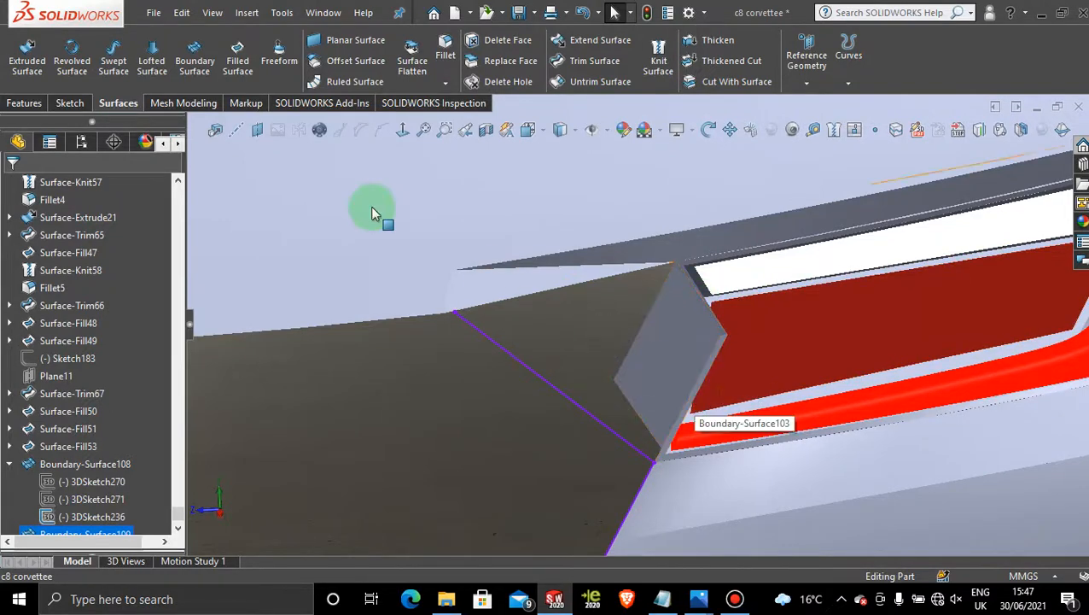
{"action": "left_click", "coordinate": [235, 53]}
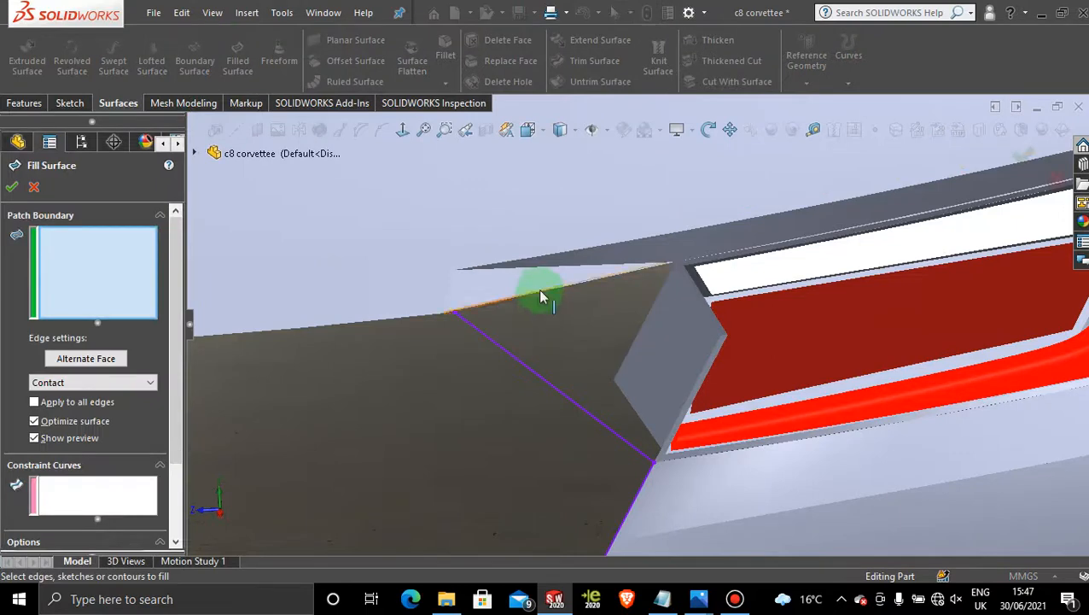
{"action": "left_click", "coordinate": [541, 291]}
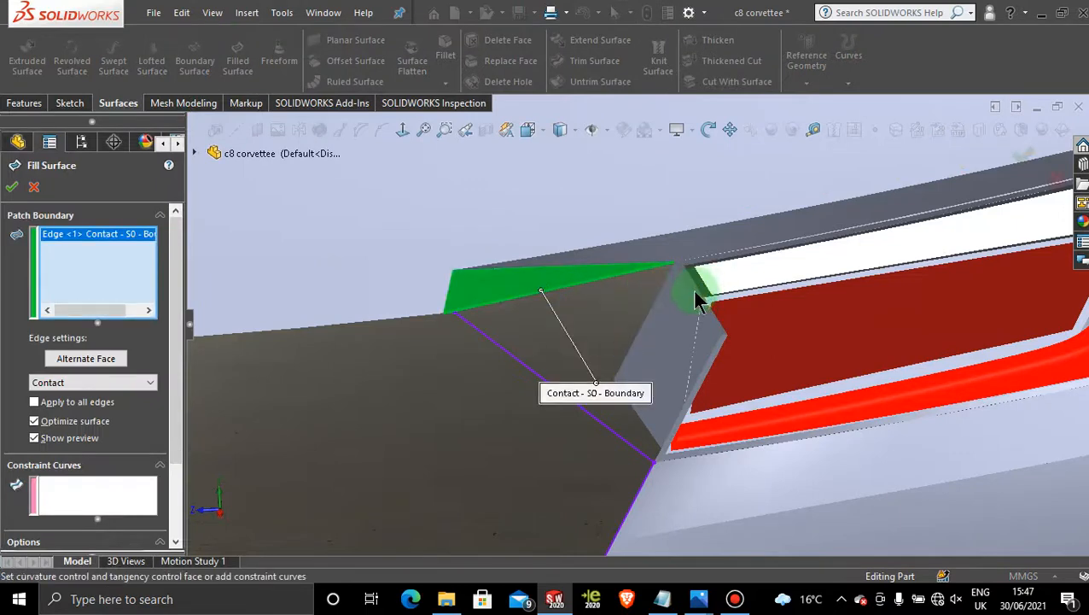
{"action": "left_click", "coordinate": [699, 300]}
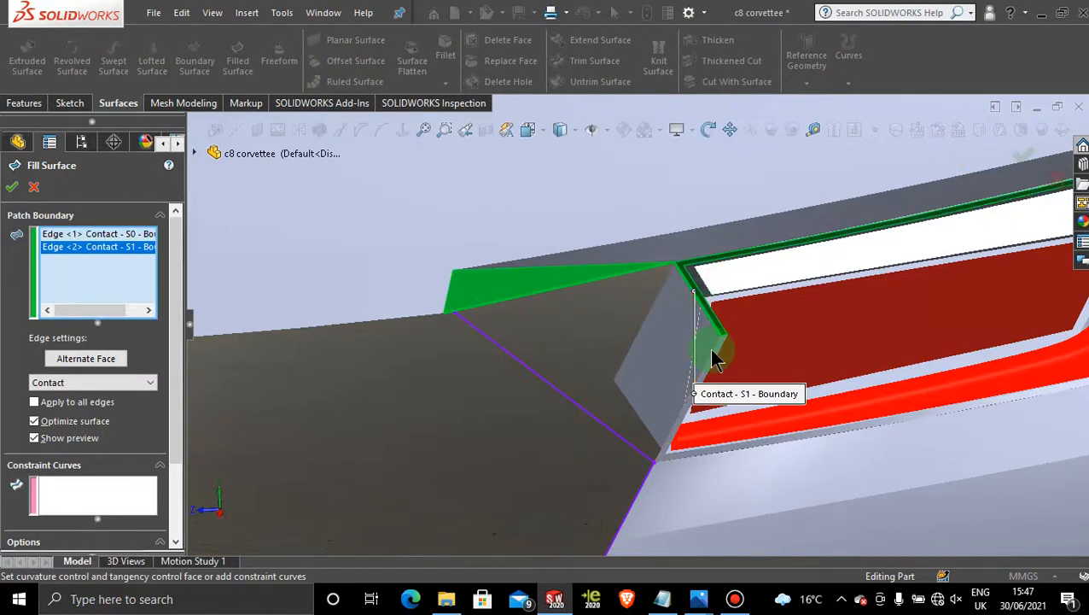
{"action": "left_click", "coordinate": [713, 352]}
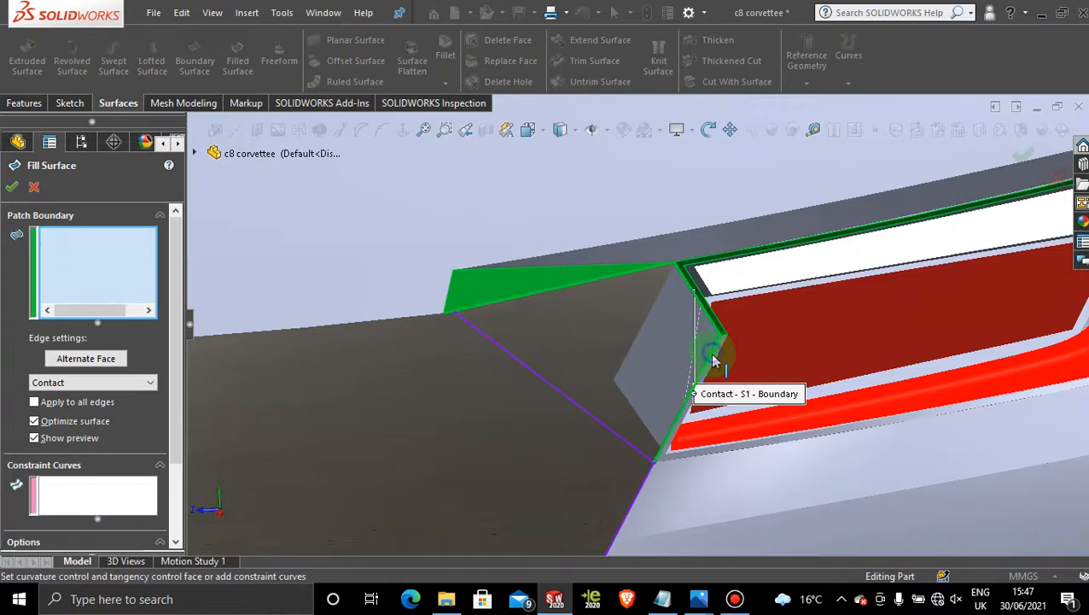
{"action": "left_click", "coordinate": [581, 414]}
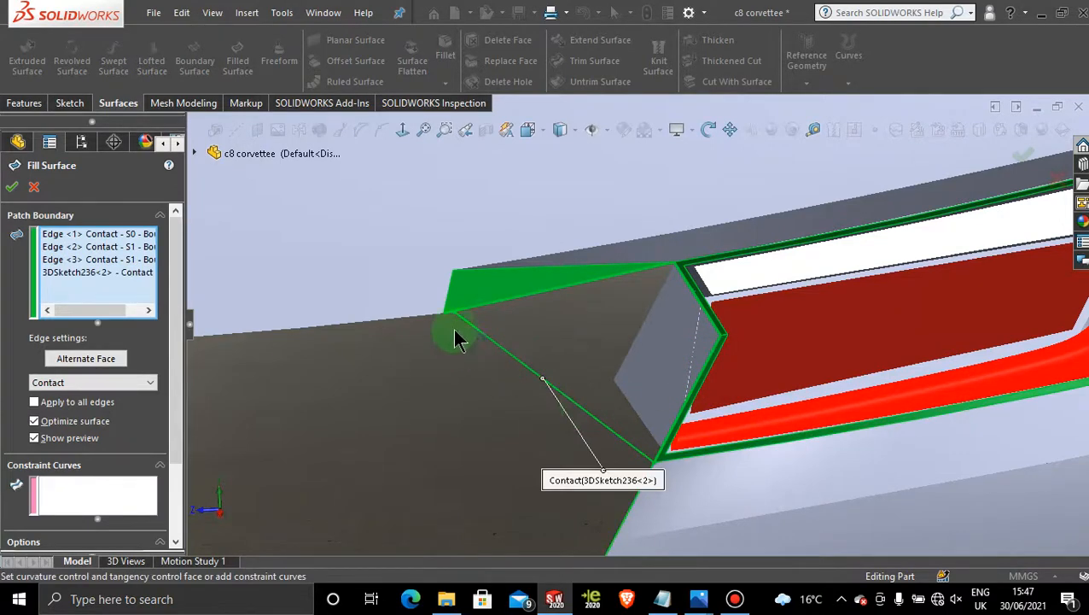
{"action": "left_click", "coordinate": [35, 187]}
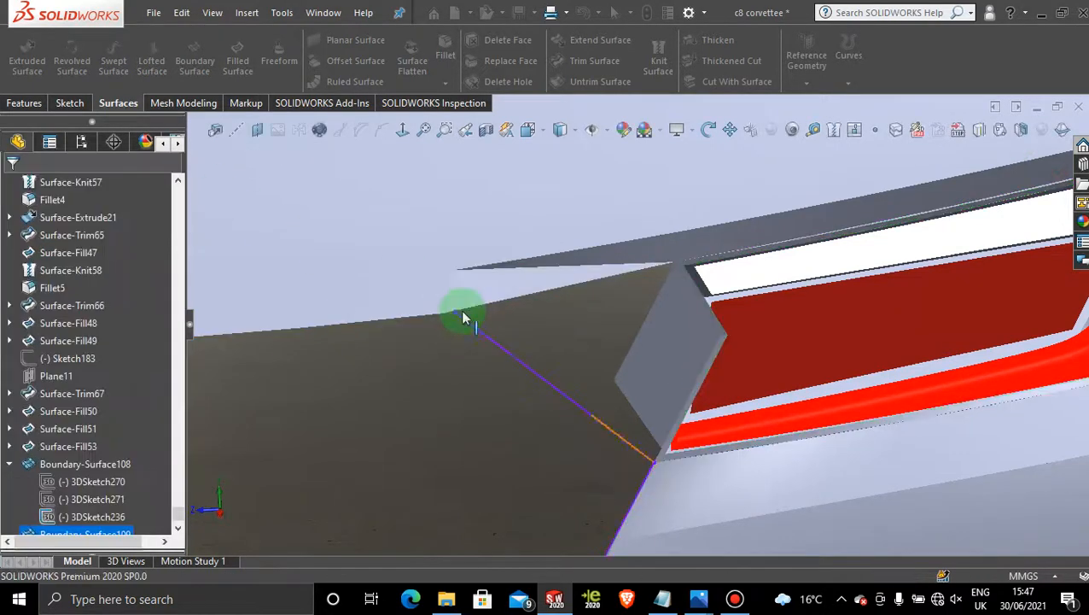
Step: Start a 3D sketch and draw a spline along the body edge from the slanted line's upper end to the tail light's upper corner
{"action": "left_click", "coordinate": [70, 102]}
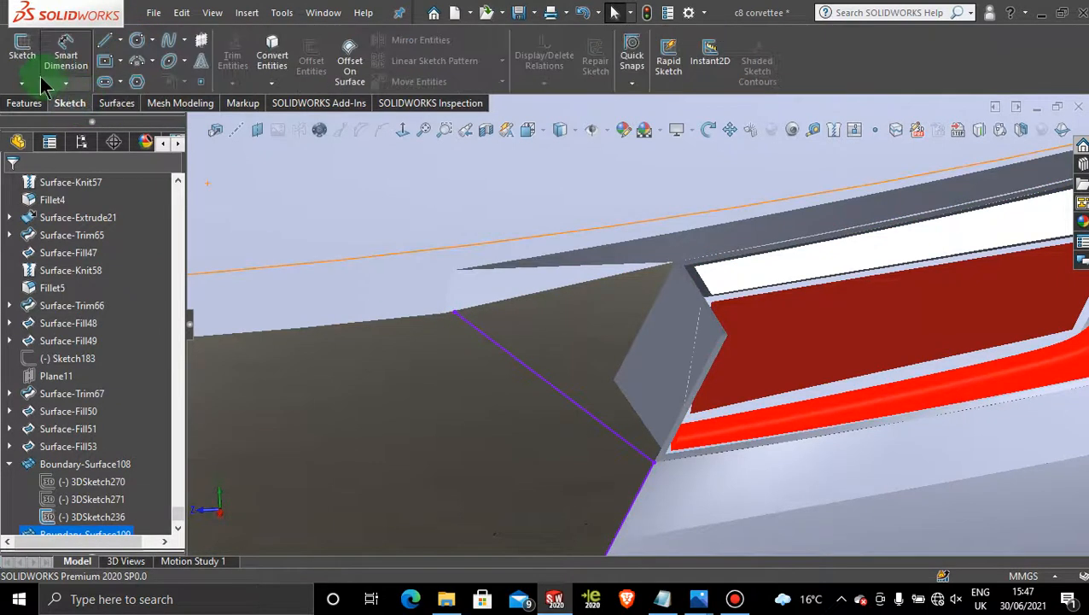
{"action": "left_click", "coordinate": [22, 83]}
{"action": "left_click", "coordinate": [47, 125]}
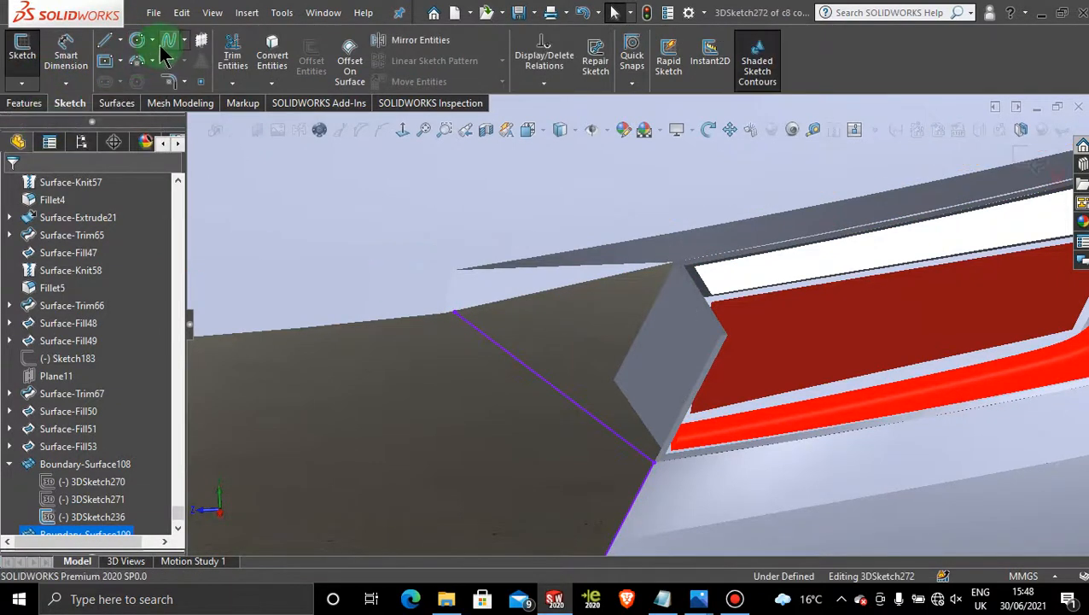
{"action": "left_click", "coordinate": [169, 40]}
{"action": "left_click", "coordinate": [454, 313]}
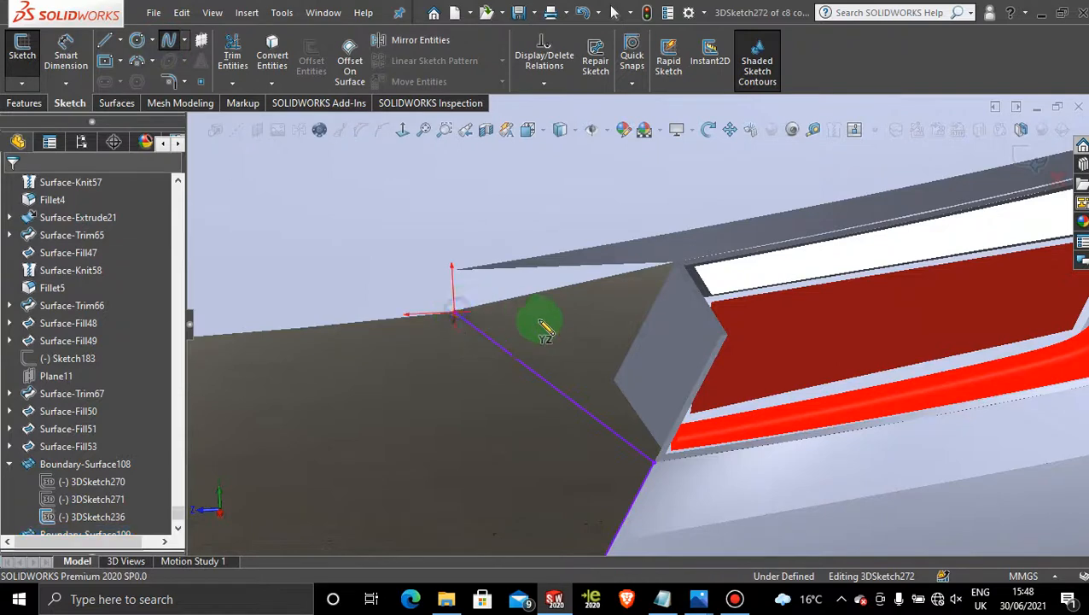
{"action": "left_click", "coordinate": [560, 293]}
{"action": "scroll", "coordinate": [627, 303], "scroll_direction": "down", "scroll_amount": 3}
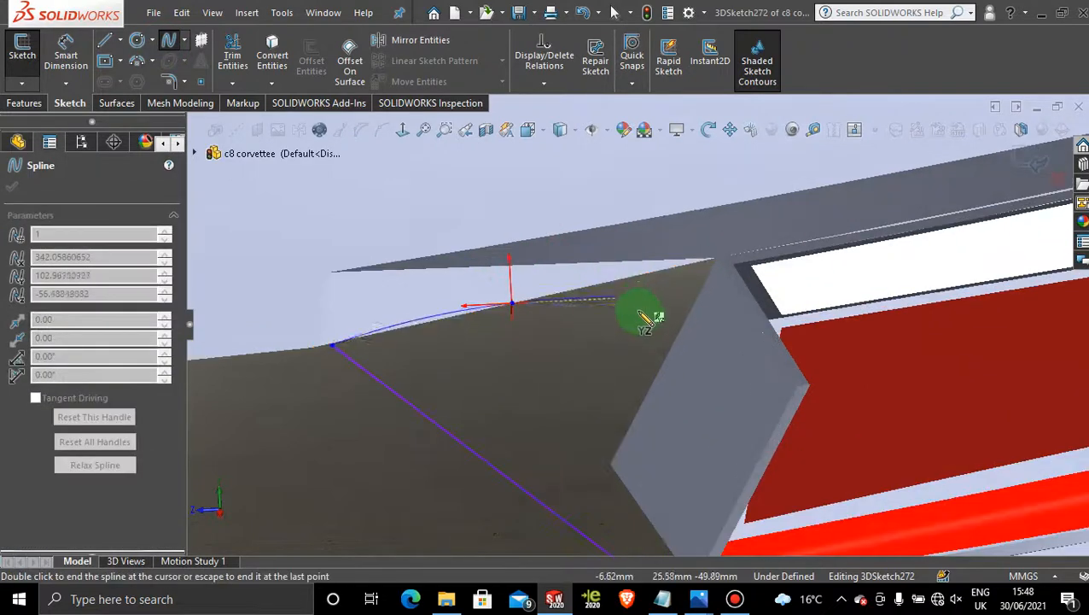
{"action": "left_click", "coordinate": [647, 276]}
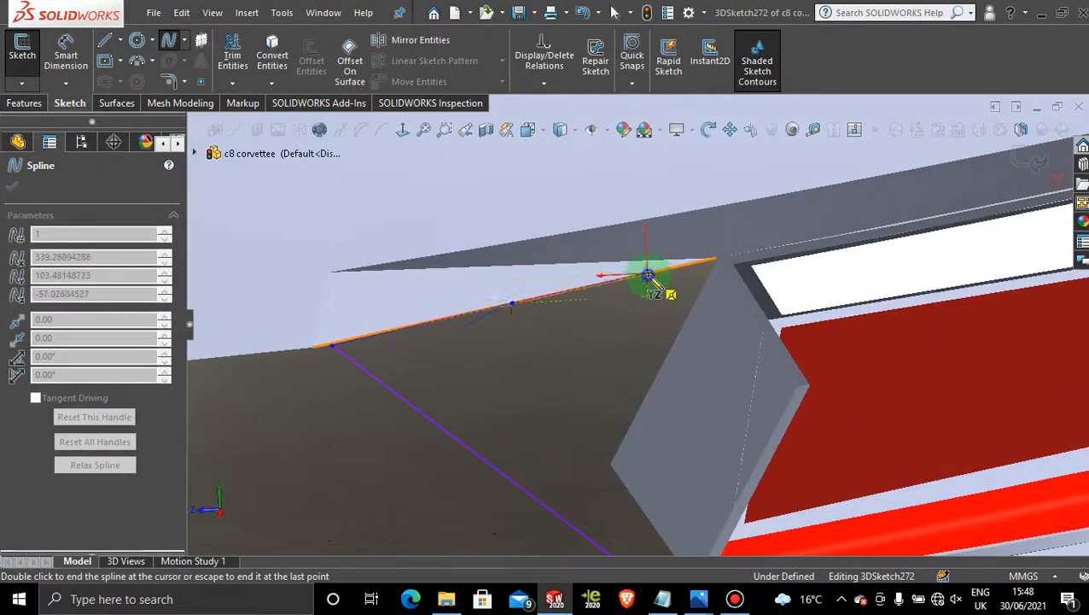
{"action": "left_click", "coordinate": [716, 258]}
{"action": "key", "text": "Escape"}
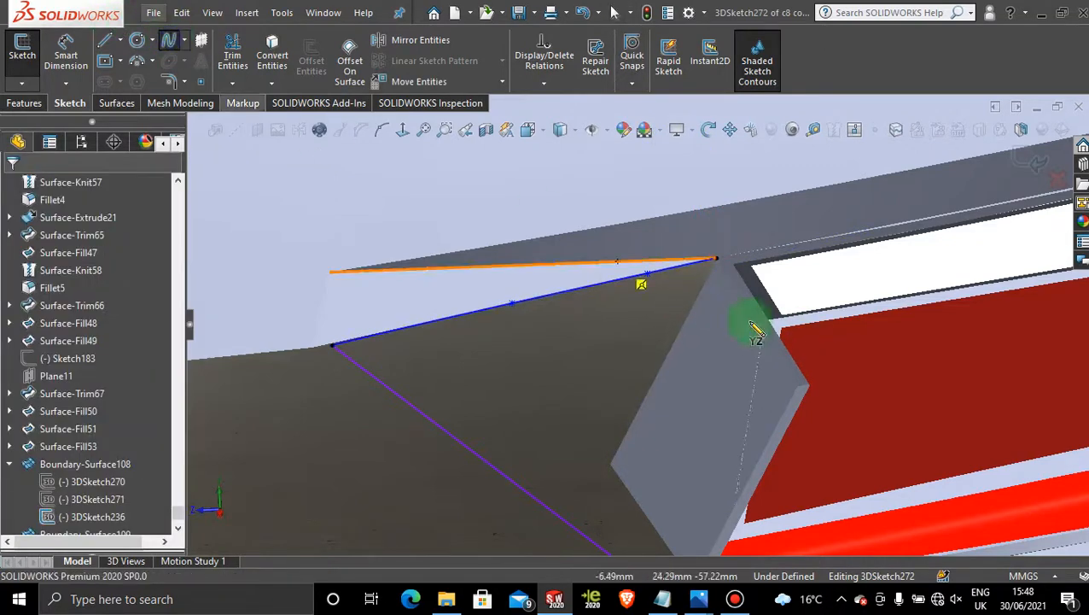
Step: Draw a spline from the tail light's upper corner down the short slanted edge to the outermost corner of its end face
{"action": "left_click", "coordinate": [717, 259]}
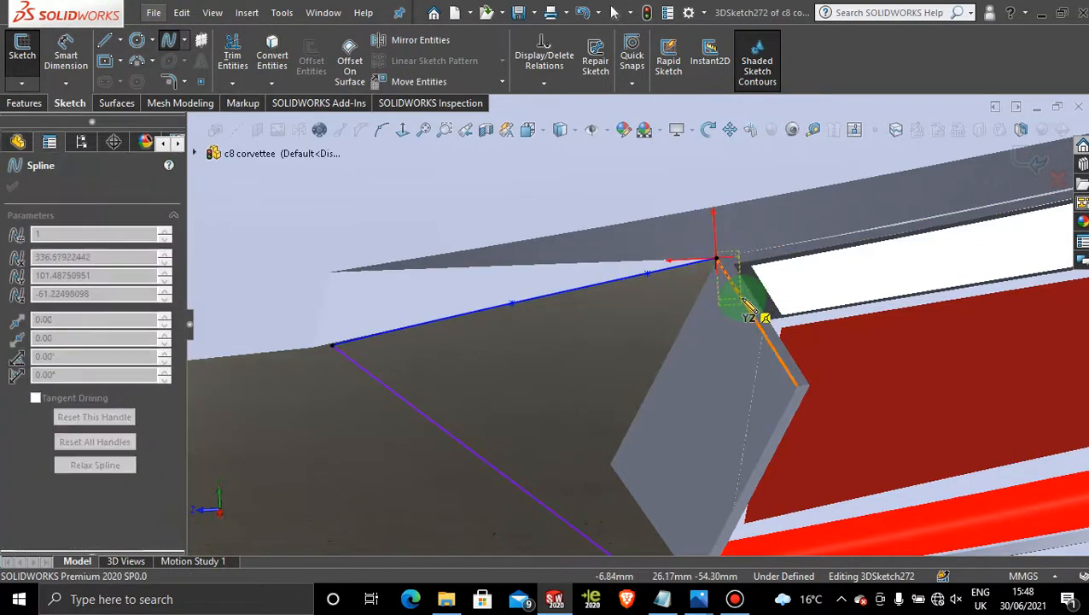
{"action": "left_click", "coordinate": [758, 329]}
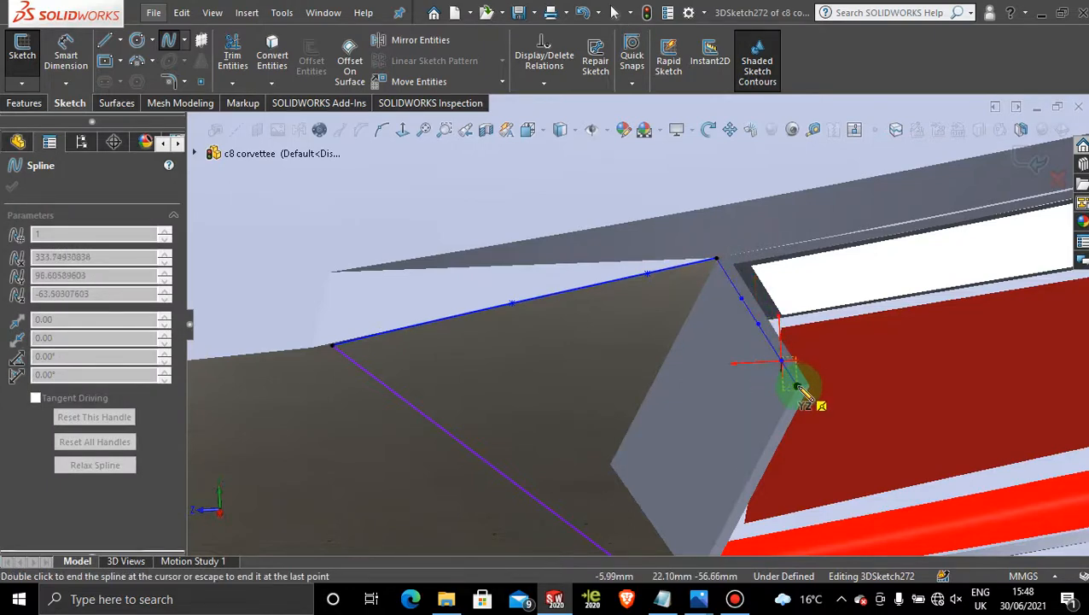
{"action": "double_click", "coordinate": [779, 418]}
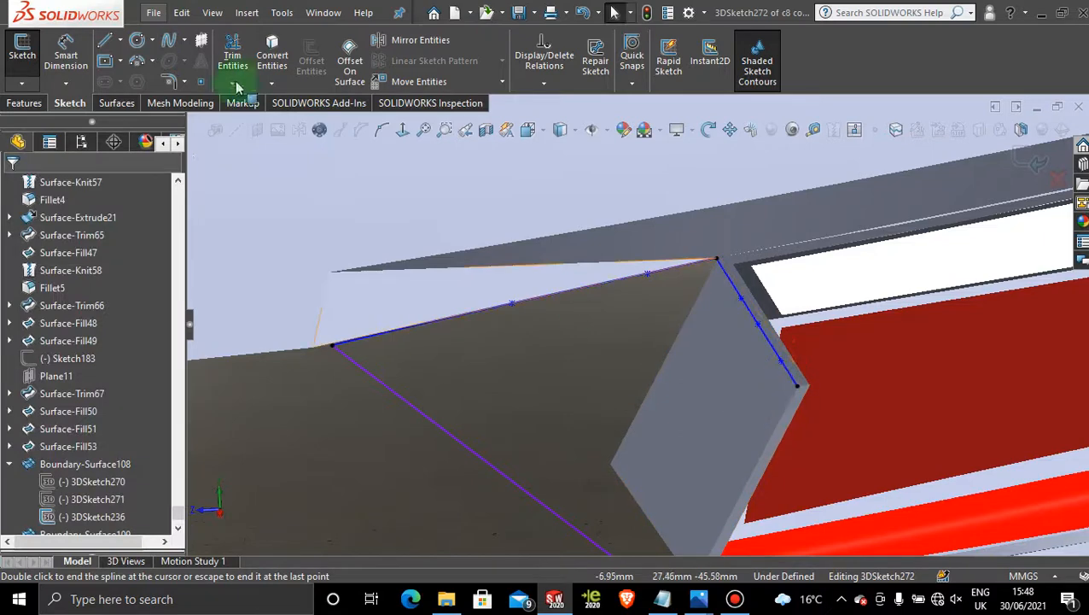
{"action": "left_click", "coordinate": [794, 390]}
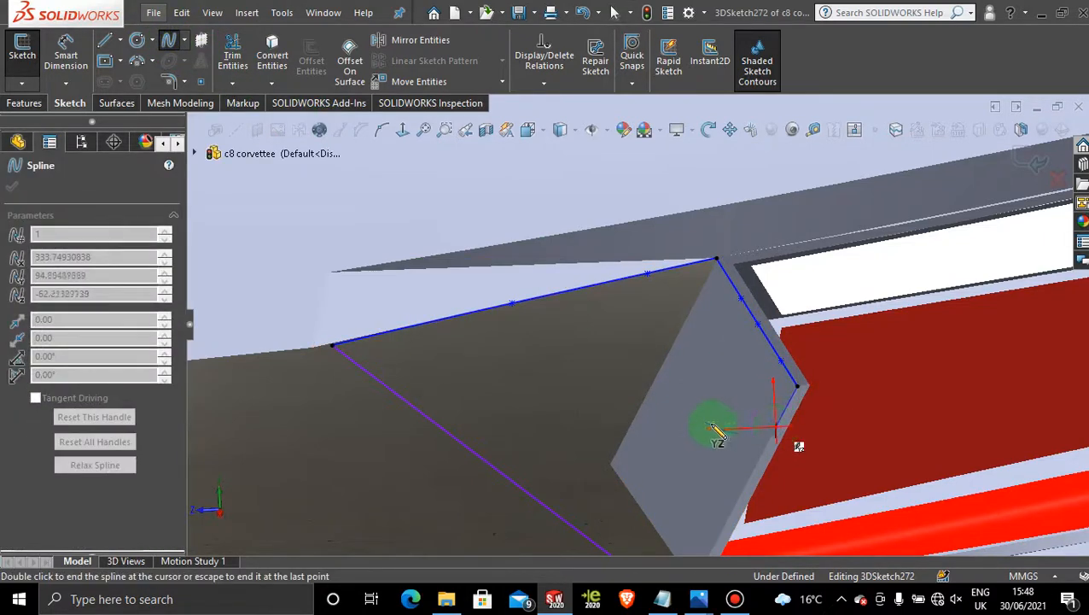
{"action": "key", "text": "Escape"}
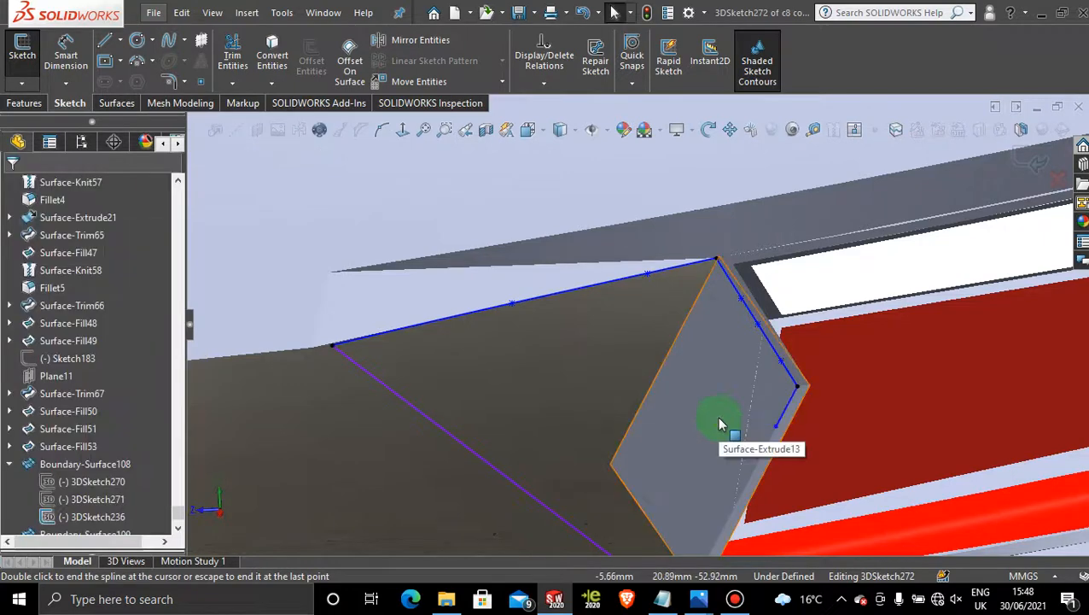
{"action": "key", "text": "ctrl+z"}
Step: Draw a spline along the end face's lower slanted edge, from its outermost corner to the slanted line's lower end, and exit the 3D sketch
{"action": "left_click", "coordinate": [169, 42]}
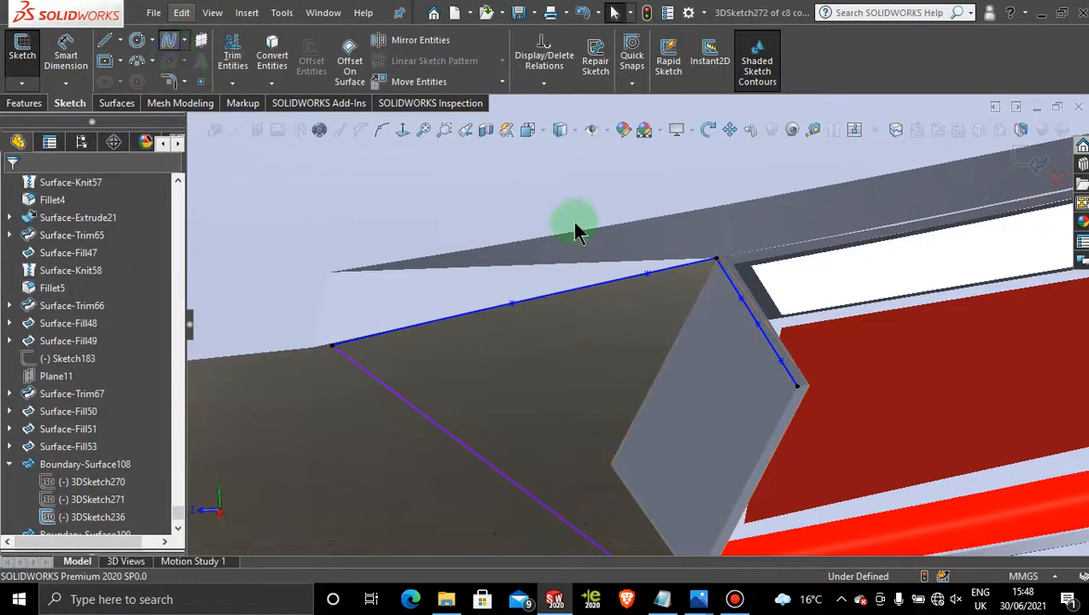
{"action": "left_click", "coordinate": [799, 386]}
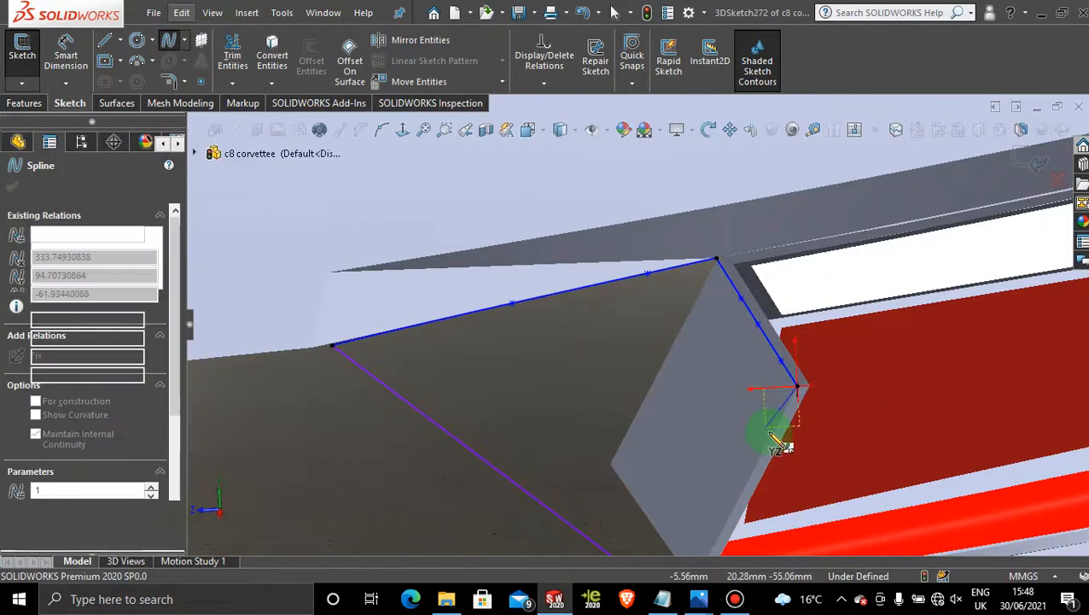
{"action": "scroll", "coordinate": [712, 445], "scroll_direction": "up", "scroll_amount": 2}
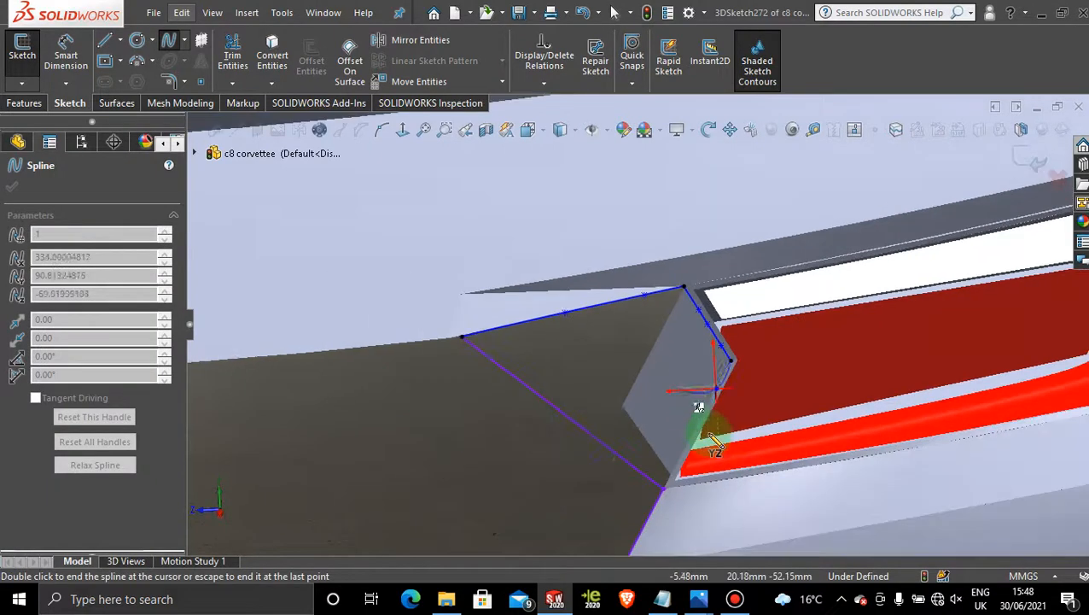
{"action": "scroll", "coordinate": [651, 358], "scroll_direction": "down", "scroll_amount": 3}
{"action": "left_click", "coordinate": [673, 363]}
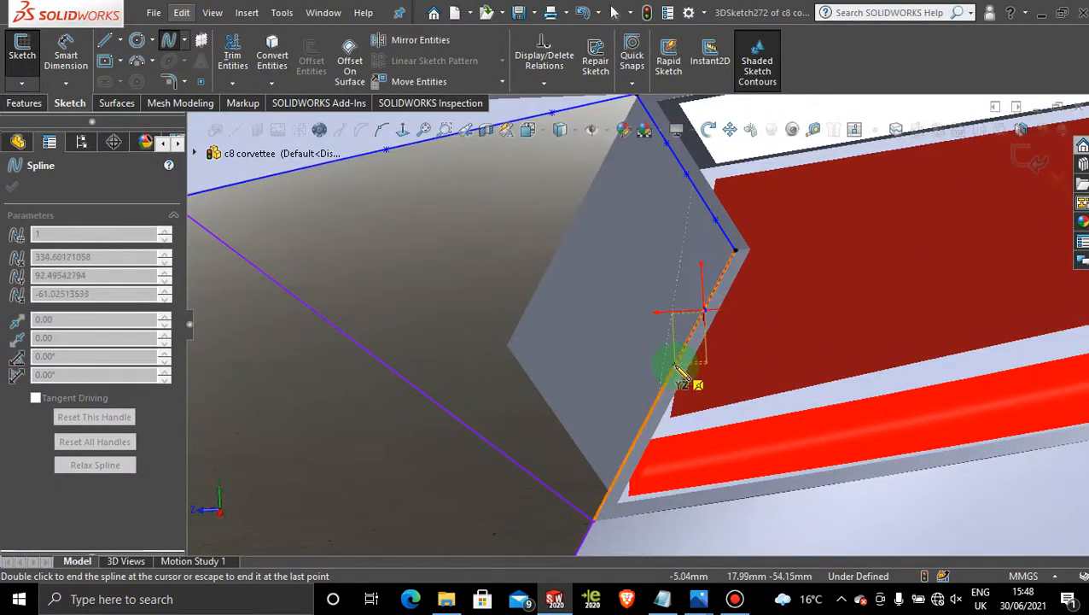
{"action": "left_click", "coordinate": [648, 421]}
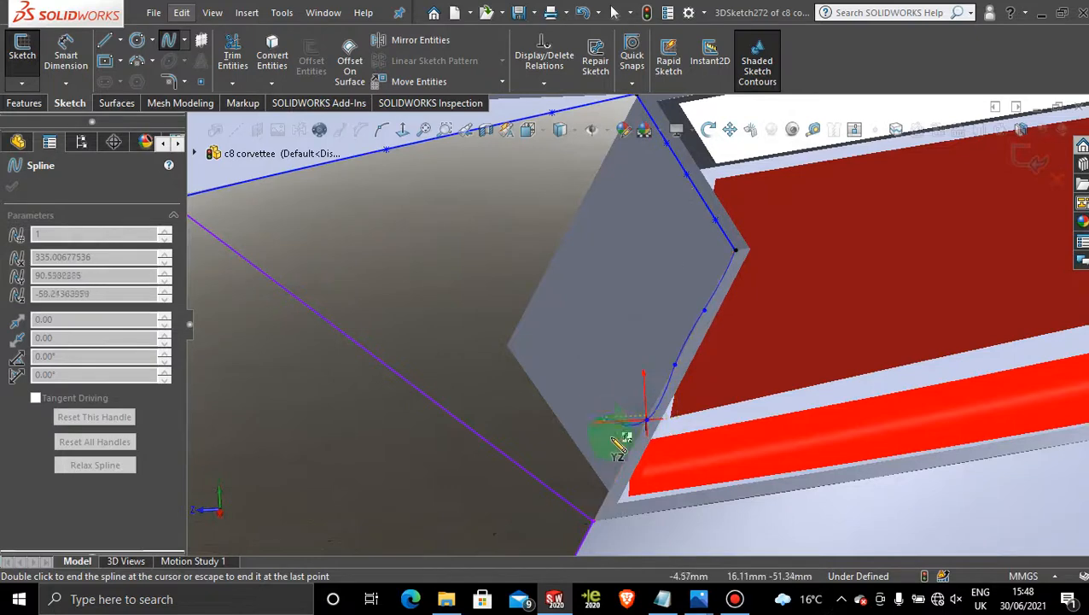
{"action": "left_click", "coordinate": [626, 459]}
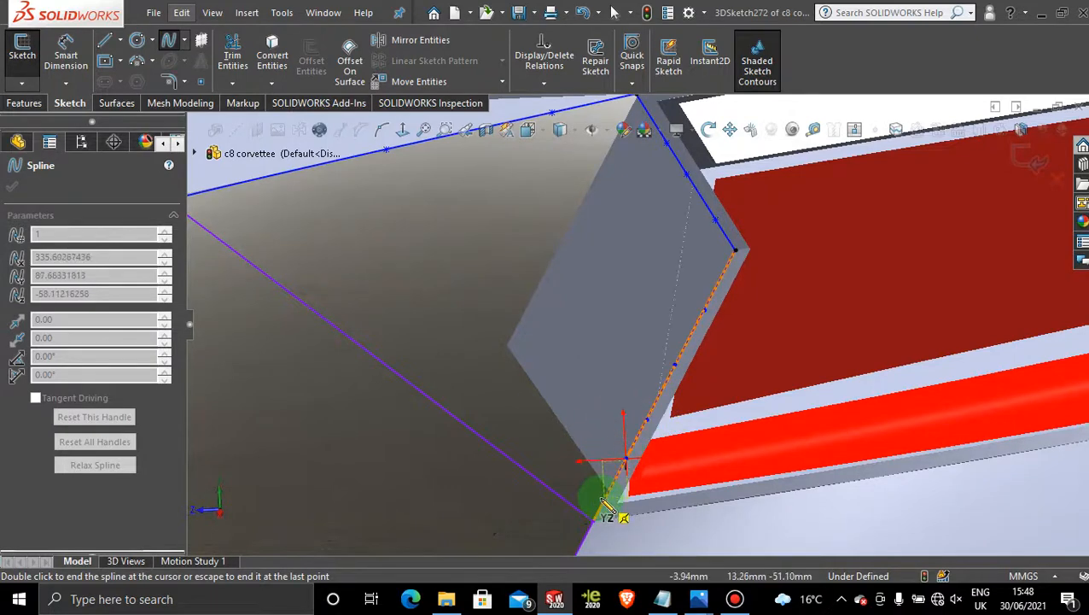
{"action": "left_click", "coordinate": [602, 502]}
{"action": "left_click", "coordinate": [593, 520]}
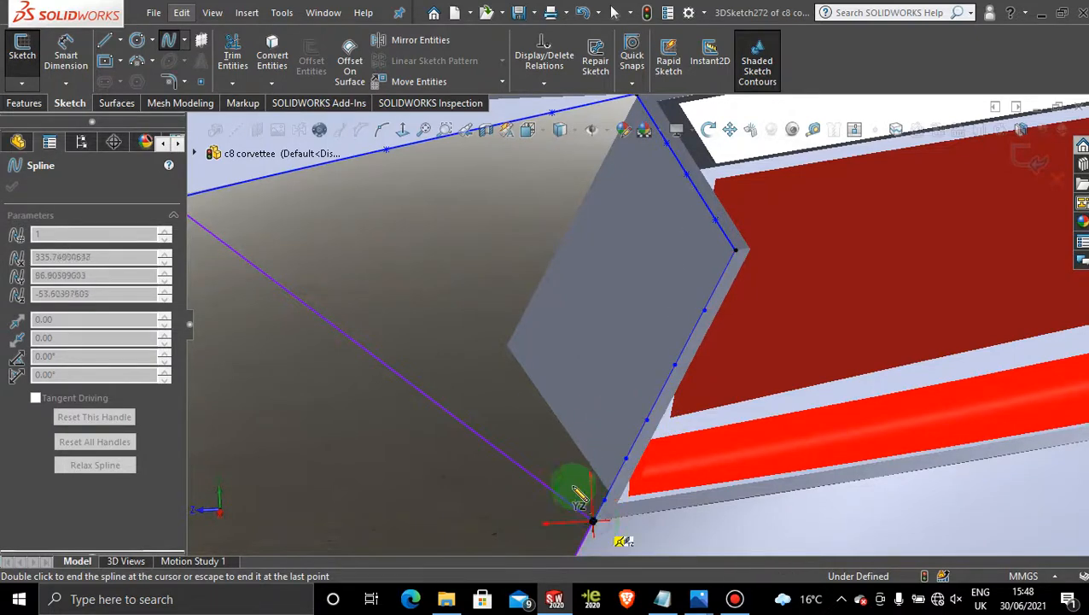
{"action": "key", "text": "Escape"}
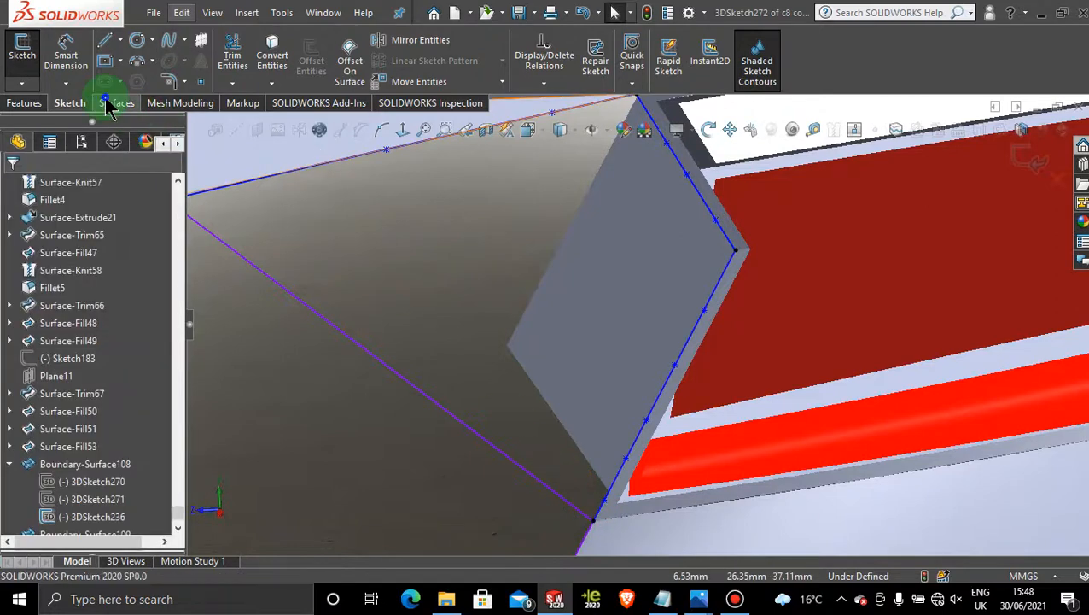
{"action": "left_click", "coordinate": [117, 102]}
{"action": "left_click", "coordinate": [1026, 160]}
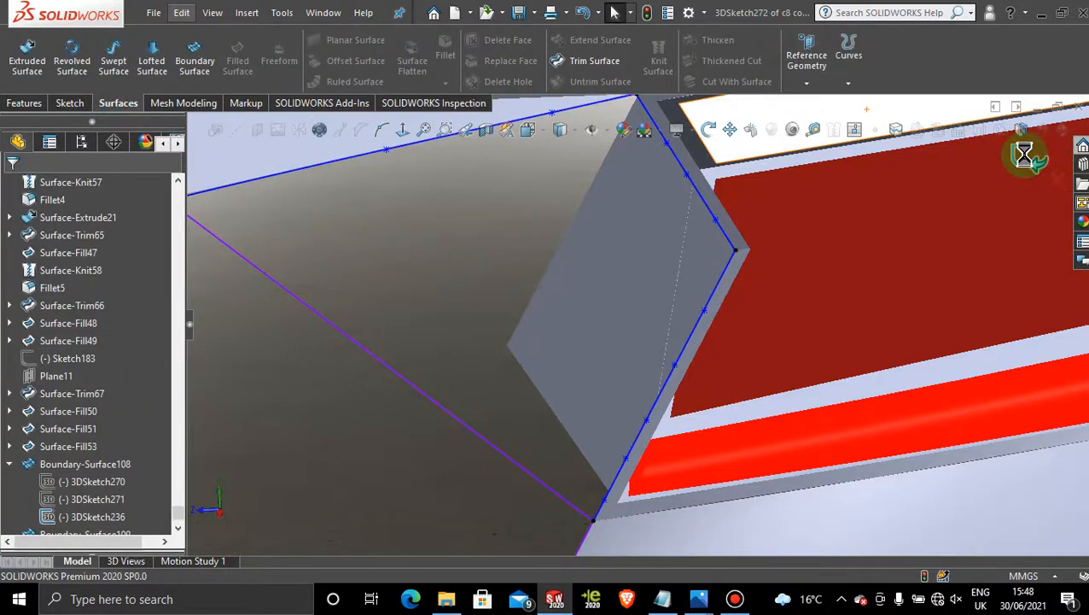
Step: Create a filled surface beside the tail light, bounded by the new spline sketch and the slanted line of 3DSketch236 with Contact edge settings
{"action": "left_click", "coordinate": [238, 53]}
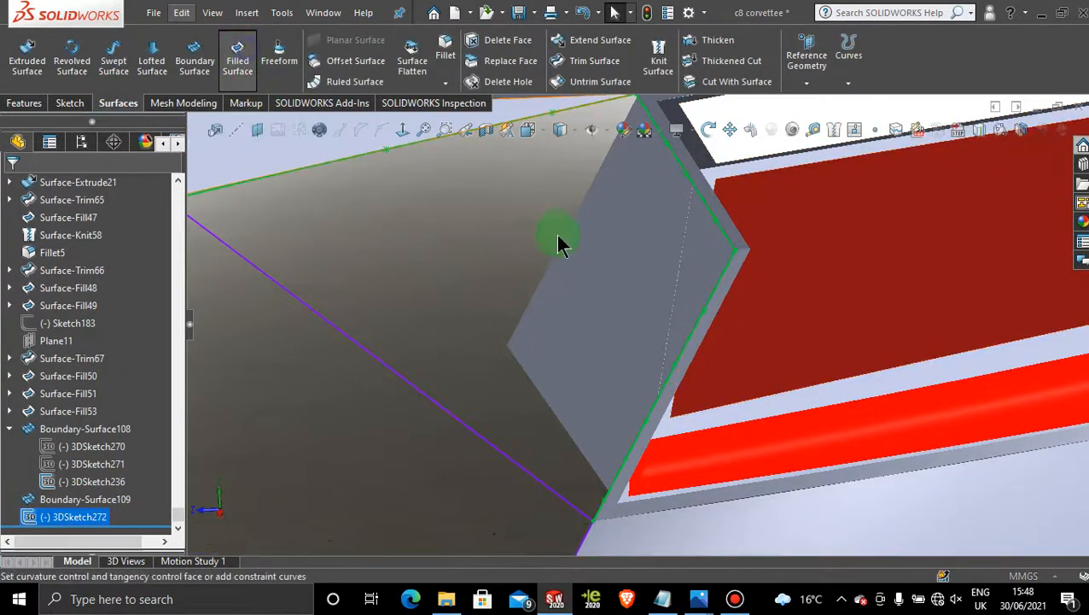
{"action": "left_click", "coordinate": [390, 367]}
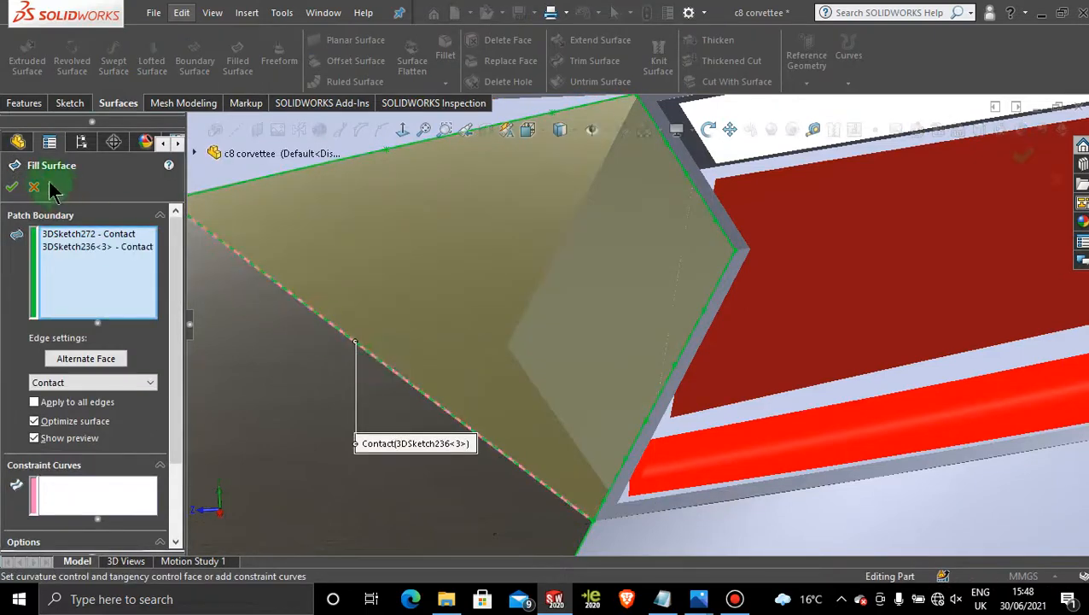
{"action": "left_click", "coordinate": [11, 186]}
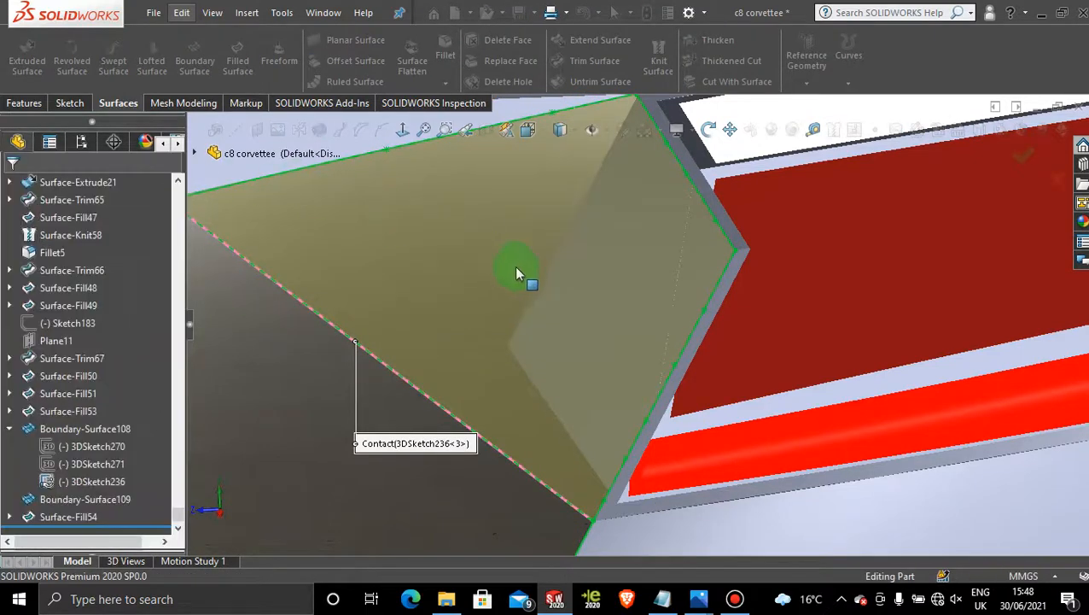
{"action": "scroll", "coordinate": [558, 328], "scroll_direction": "up", "scroll_amount": 5}
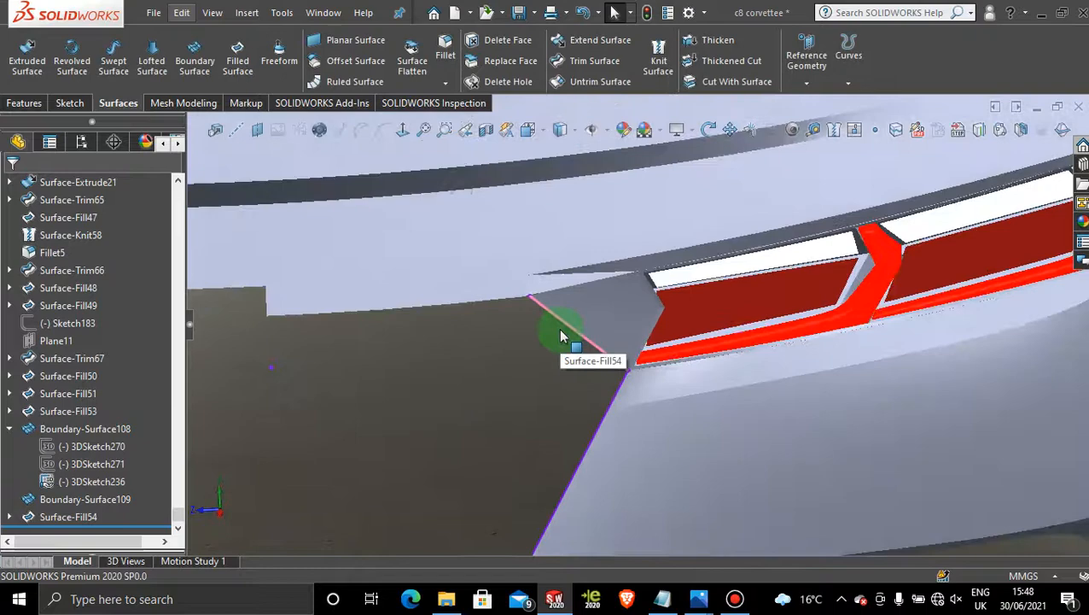
{"action": "middle_click_drag", "start_coordinate": [560, 328], "coordinate": [508, 382]}
{"action": "scroll", "coordinate": [723, 338], "scroll_direction": "down", "scroll_amount": 2}
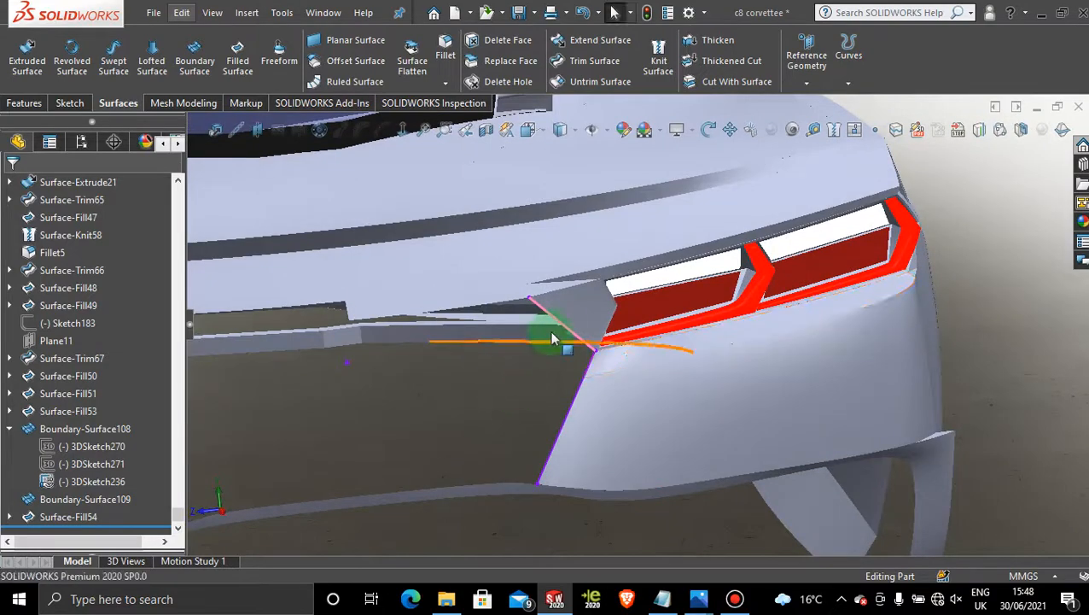
{"action": "middle_click_drag", "start_coordinate": [1003, 299], "coordinate": [630, 366]}
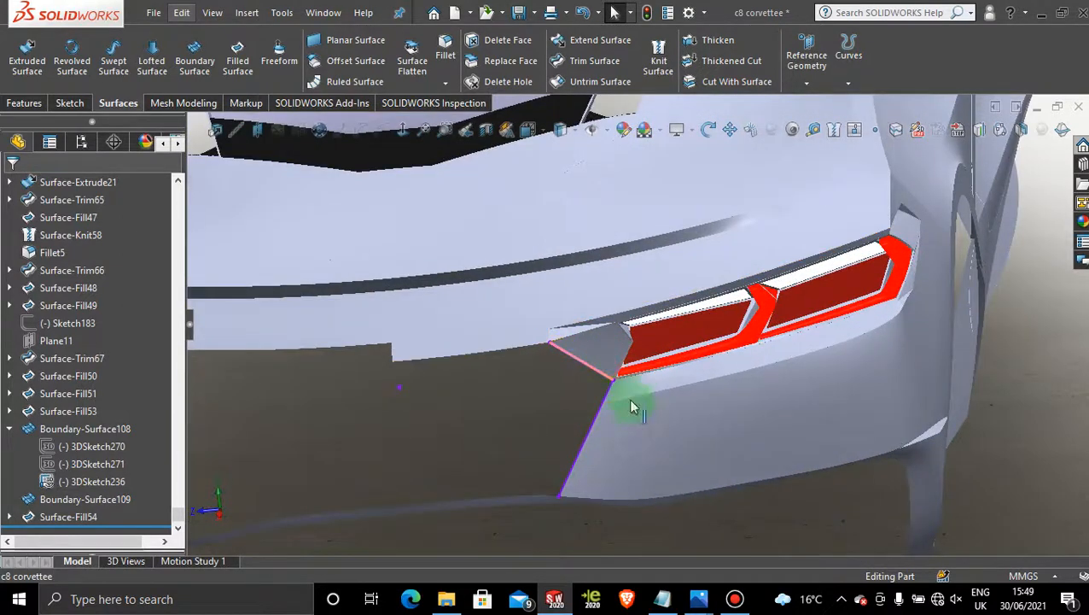
{"action": "left_click", "coordinate": [734, 599]}
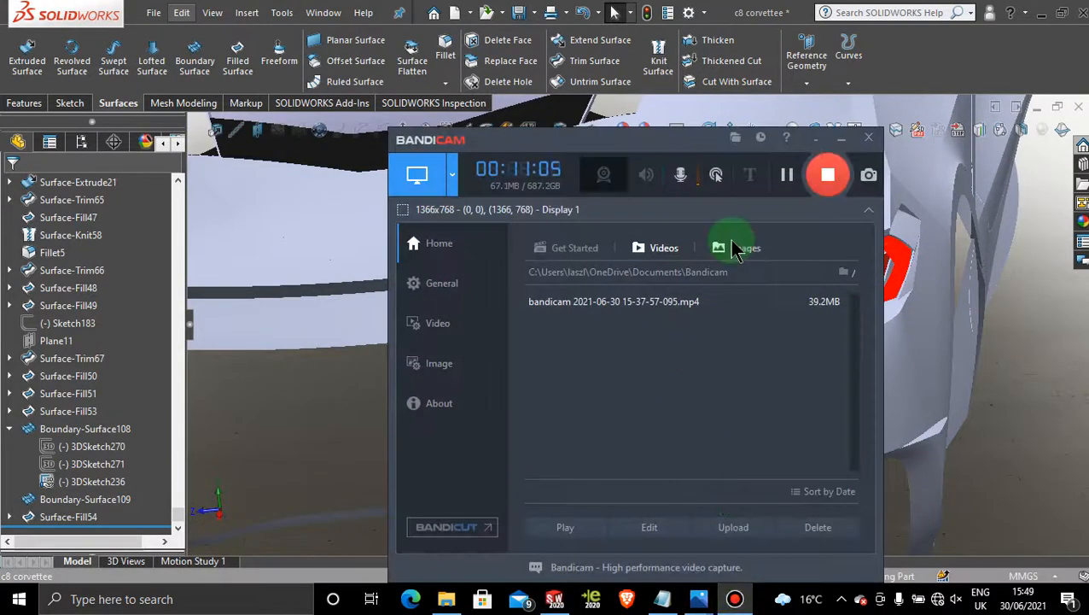
{"action": "left_click", "coordinate": [787, 175]}
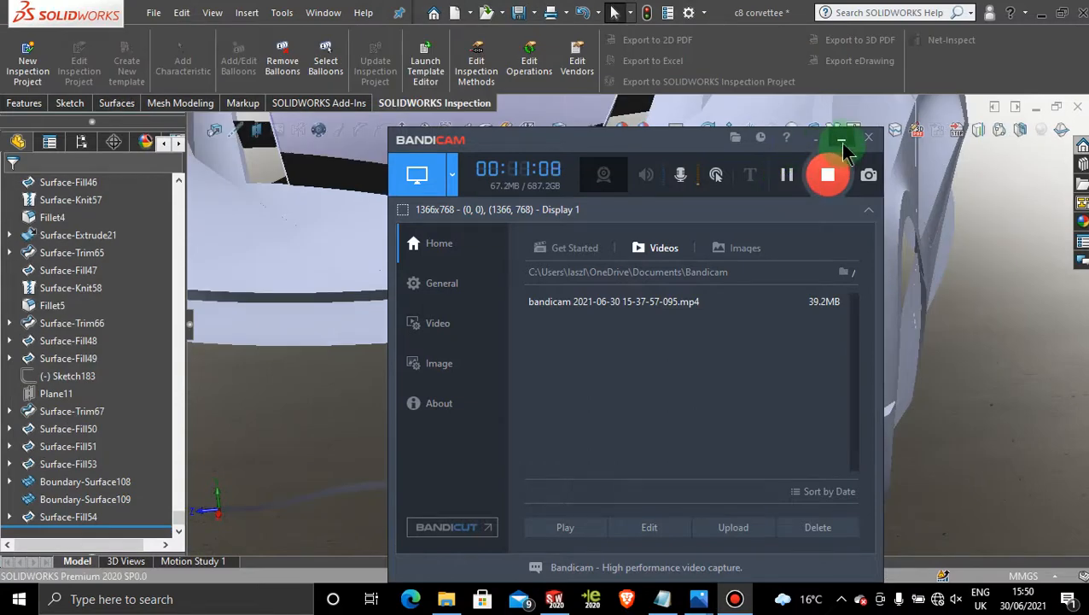
{"action": "left_click", "coordinate": [840, 140]}
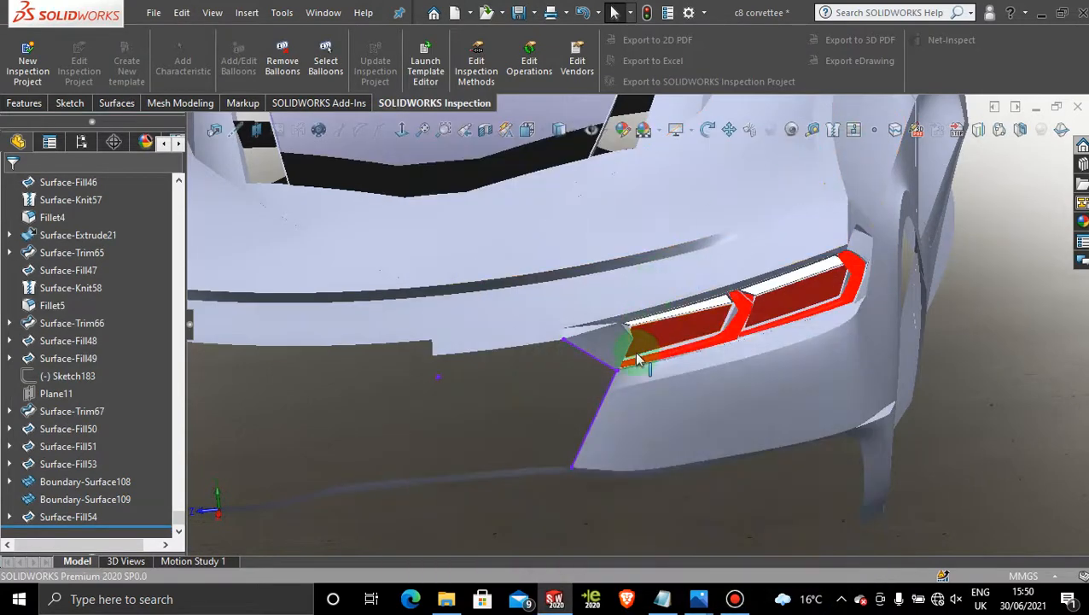
{"action": "scroll", "coordinate": [636, 362], "scroll_direction": "down", "scroll_amount": 2}
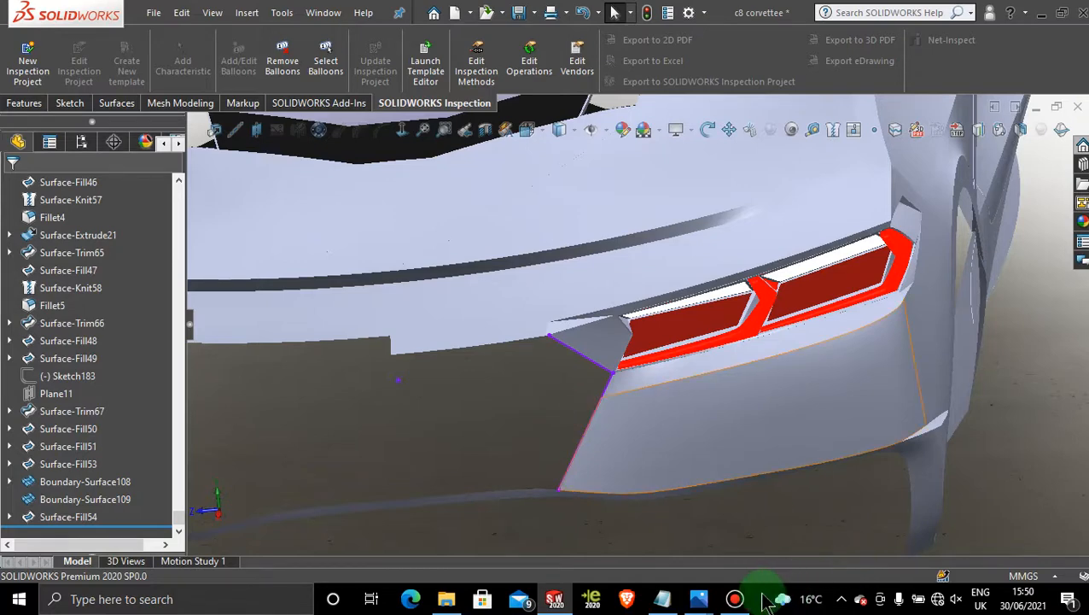
{"action": "left_click", "coordinate": [734, 599]}
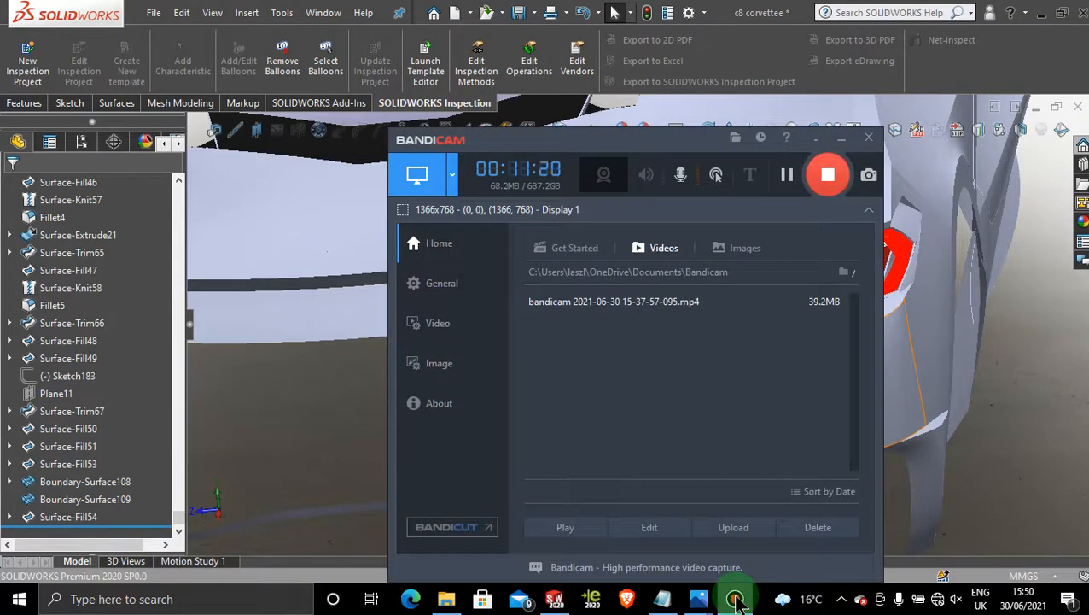
{"action": "left_click", "coordinate": [734, 598]}
{"action": "scroll", "coordinate": [645, 418], "scroll_direction": "down", "scroll_amount": 2}
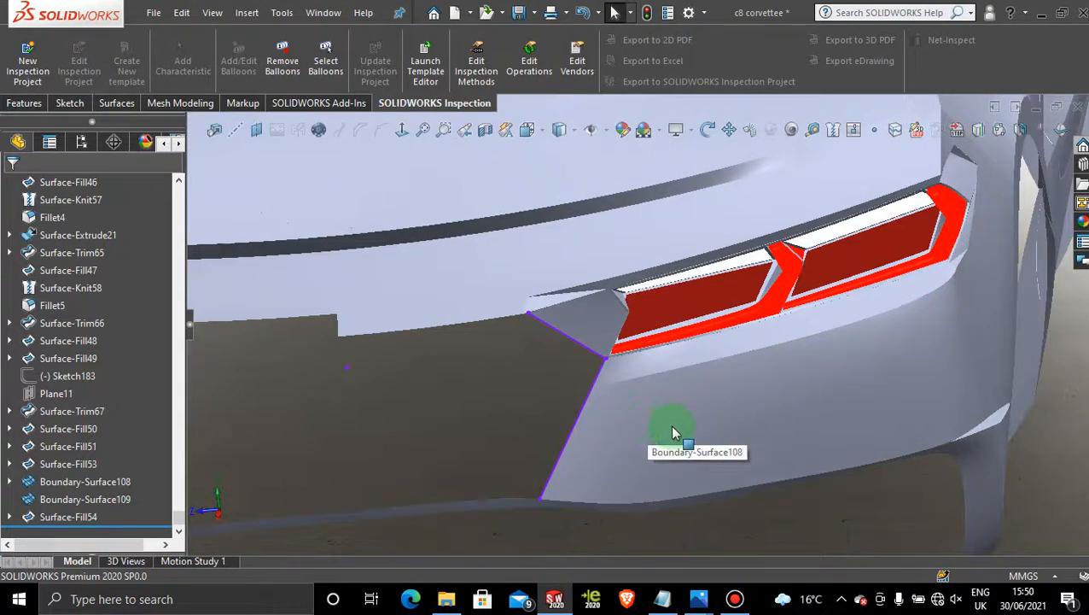
Step: Hide the strip-shaped surface of Mirror46 below the rear deck edge, on the side without the tail light
{"action": "scroll", "coordinate": [672, 432], "scroll_direction": "up", "scroll_amount": 3}
{"action": "middle_click_drag", "start_coordinate": [712, 396], "coordinate": [280, 328]}
{"action": "left_click", "coordinate": [348, 303]}
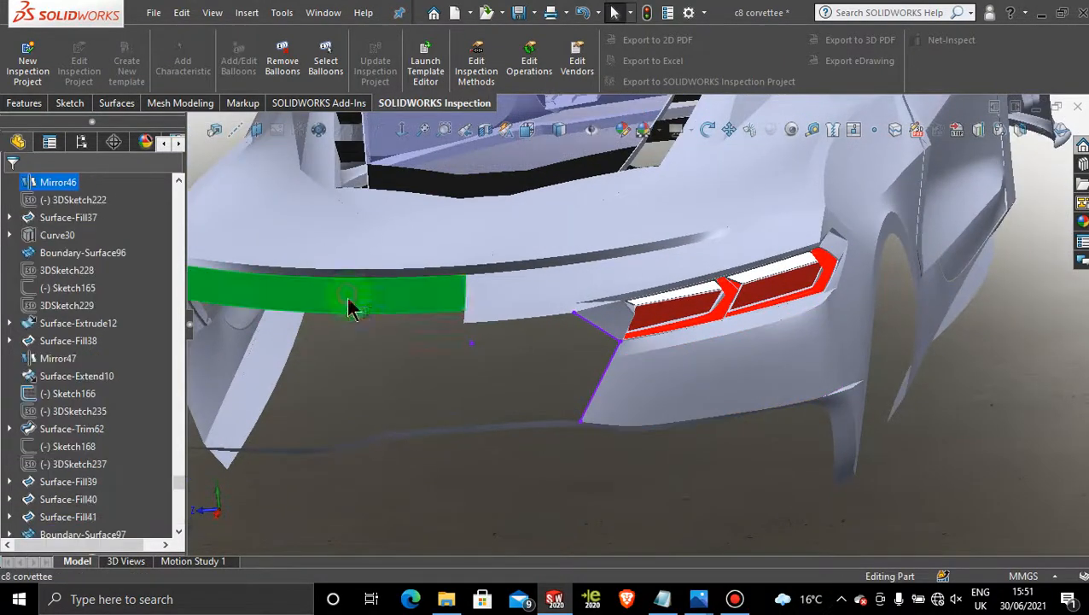
{"action": "right_click", "coordinate": [348, 303]}
{"action": "left_click", "coordinate": [384, 224]}
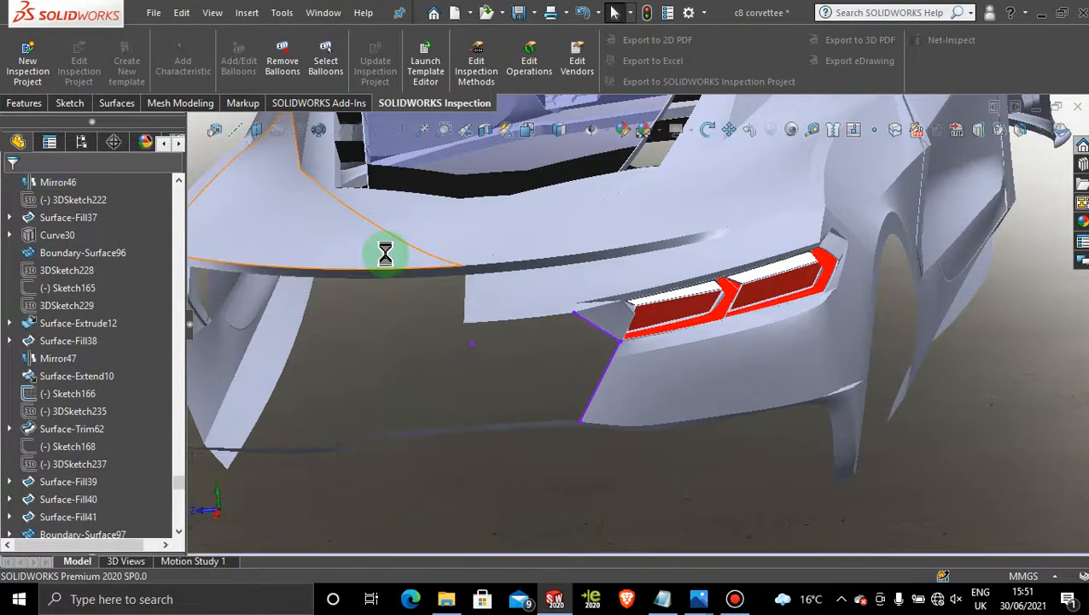
{"action": "scroll", "coordinate": [449, 356], "scroll_direction": "up", "scroll_amount": 3}
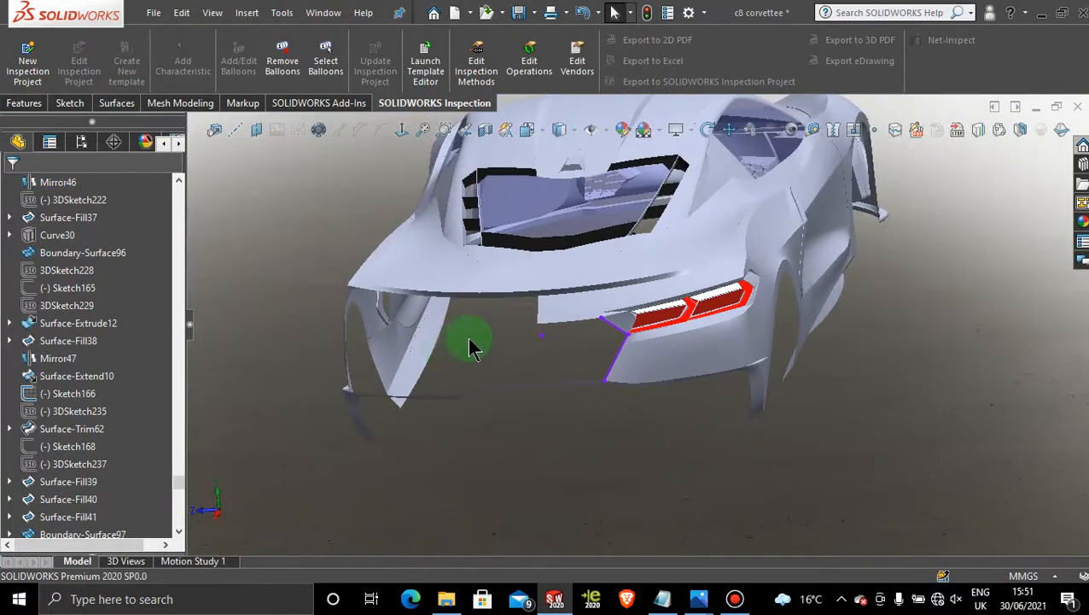
{"action": "scroll", "coordinate": [469, 345], "scroll_direction": "down", "scroll_amount": 4}
{"action": "middle_click_drag", "start_coordinate": [469, 344], "coordinate": [499, 374]}
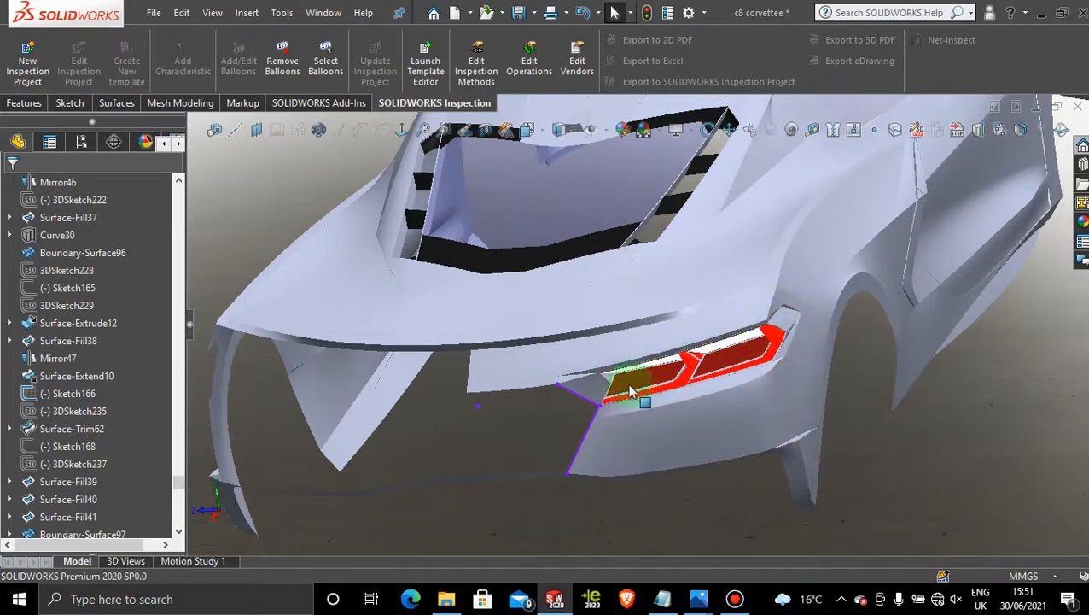
{"action": "left_click", "coordinate": [672, 434]}
{"action": "left_click", "coordinate": [760, 487]}
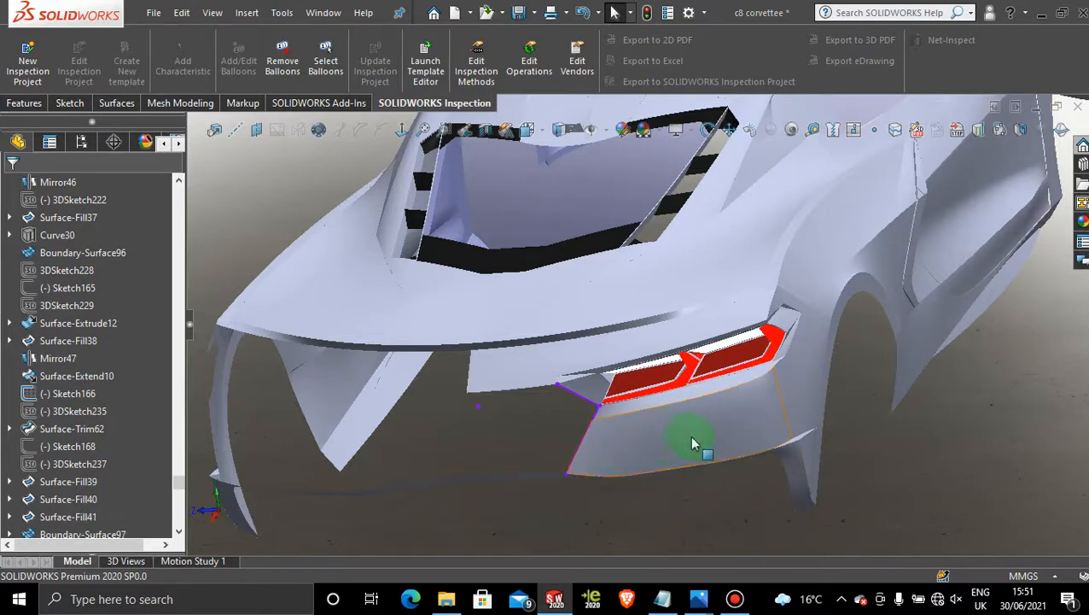
{"action": "middle_click_drag", "start_coordinate": [397, 344], "coordinate": [577, 432]}
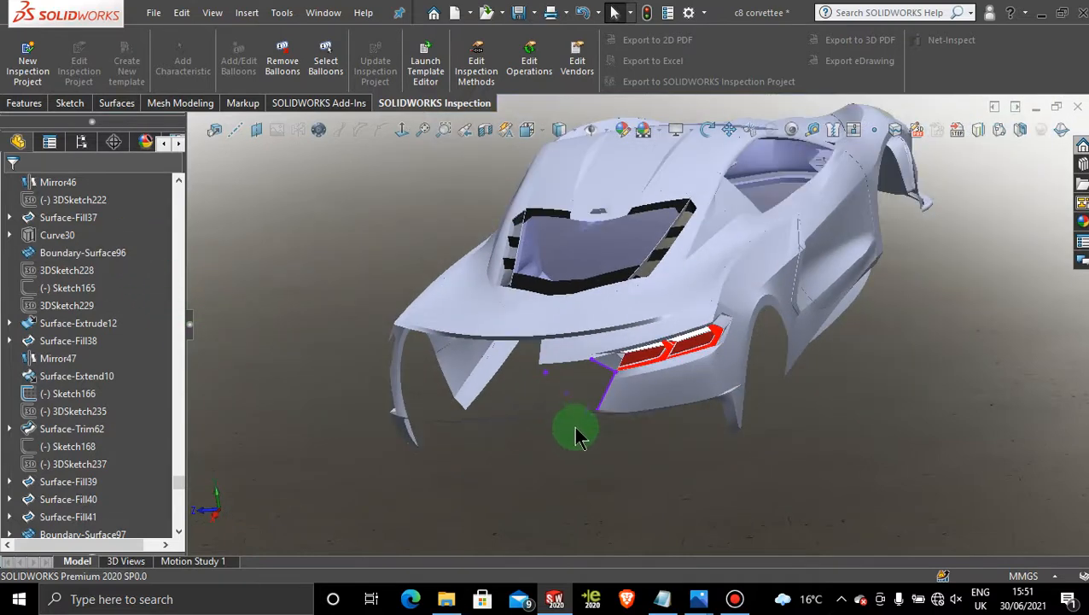
Step: Set the Right view to face the car's rear and start a sketch on the Right Plane
{"action": "key", "text": "space"}
{"action": "left_click", "coordinate": [495, 418]}
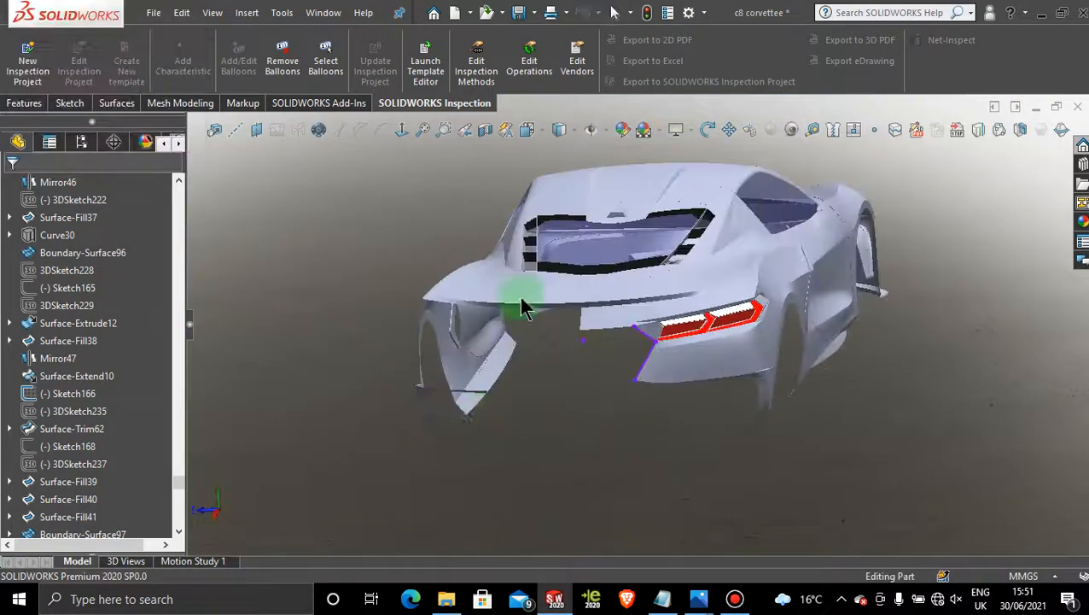
{"action": "scroll", "coordinate": [770, 312], "scroll_direction": "down", "scroll_amount": 5}
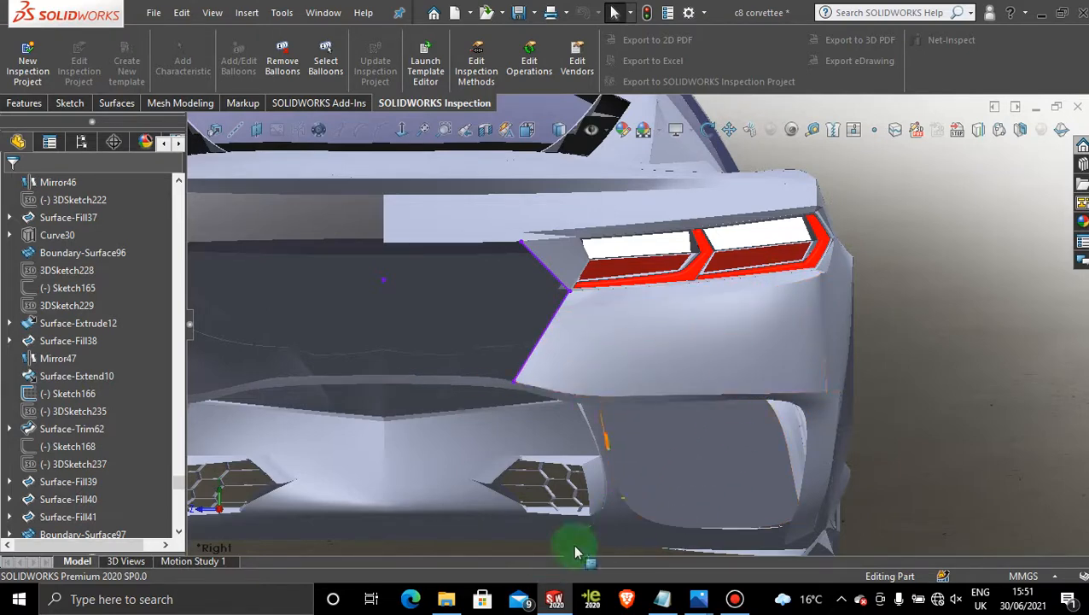
{"action": "scroll", "coordinate": [879, 333], "scroll_direction": "up", "scroll_amount": 5}
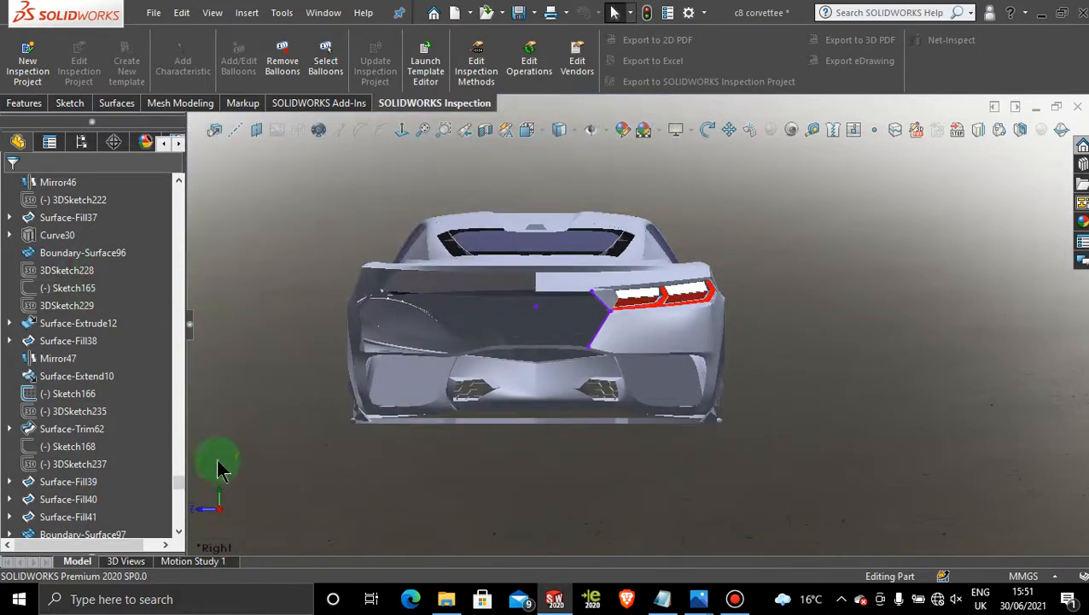
{"action": "left_click_drag", "start_coordinate": [181, 483], "coordinate": [187, 175]}
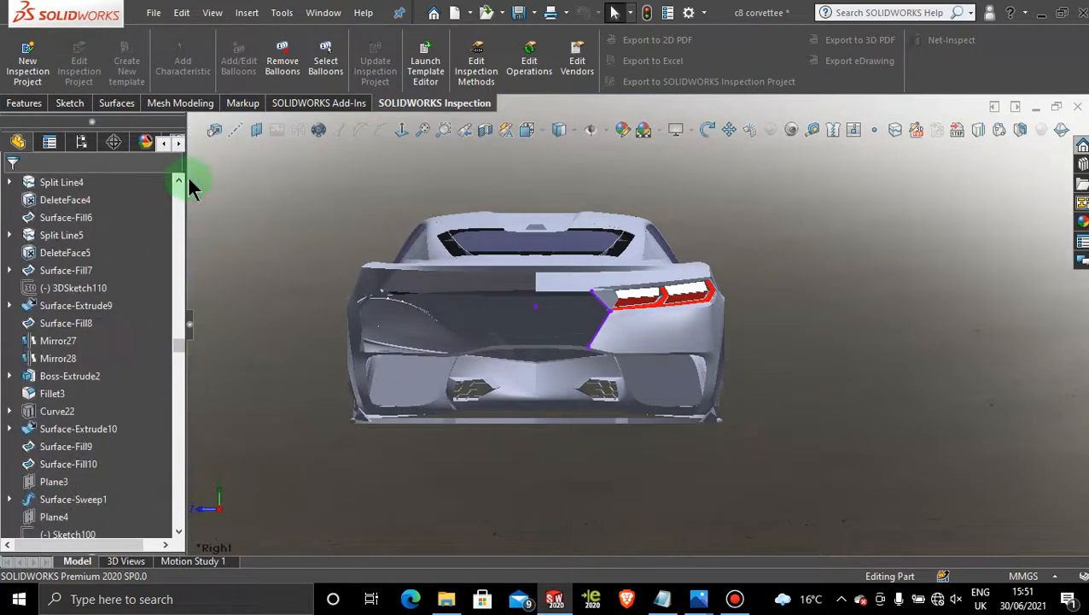
{"action": "left_click", "coordinate": [178, 194]}
{"action": "left_click_drag", "start_coordinate": [177, 334], "coordinate": [181, 187]}
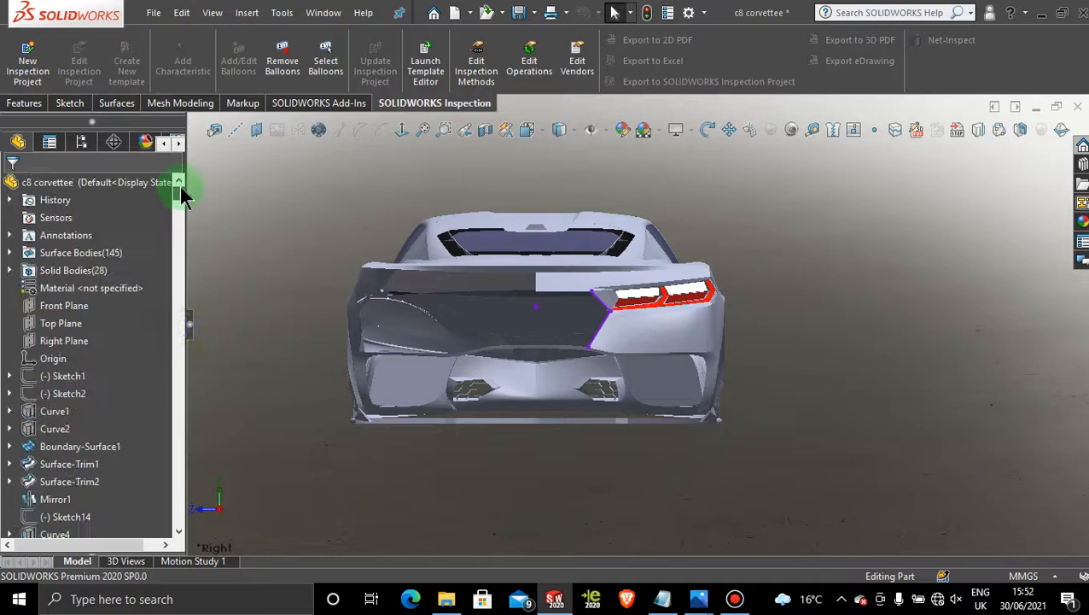
{"action": "left_click", "coordinate": [68, 341]}
{"action": "left_click", "coordinate": [72, 312]}
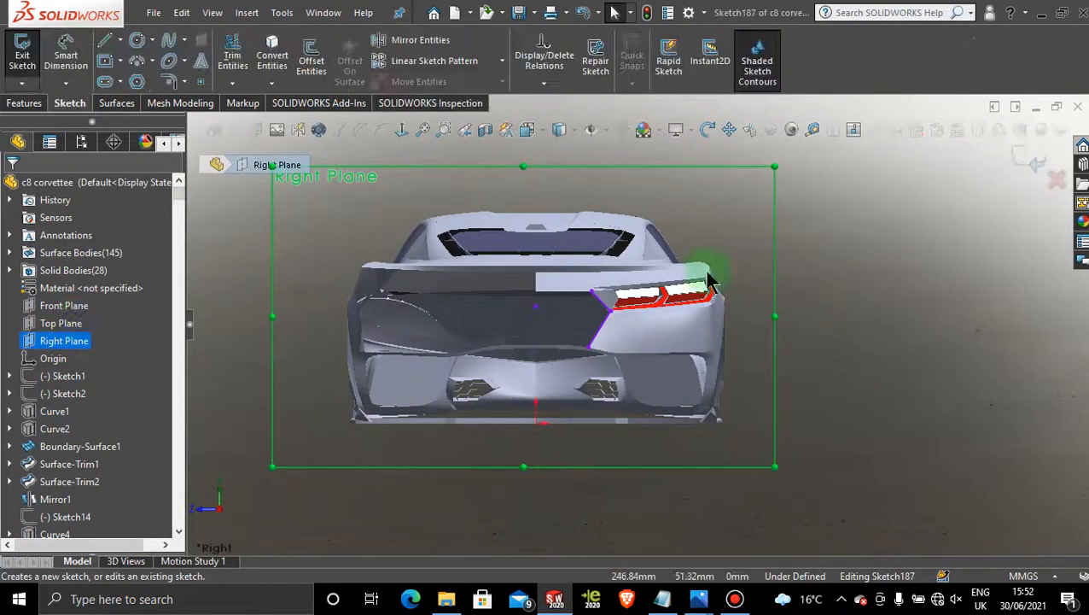
Step: Draw a slanted two-point spline from the bumper surface's lower edge near its inner corner up to about X 69, Y 79 mm
{"action": "scroll", "coordinate": [709, 281], "scroll_direction": "down", "scroll_amount": 5}
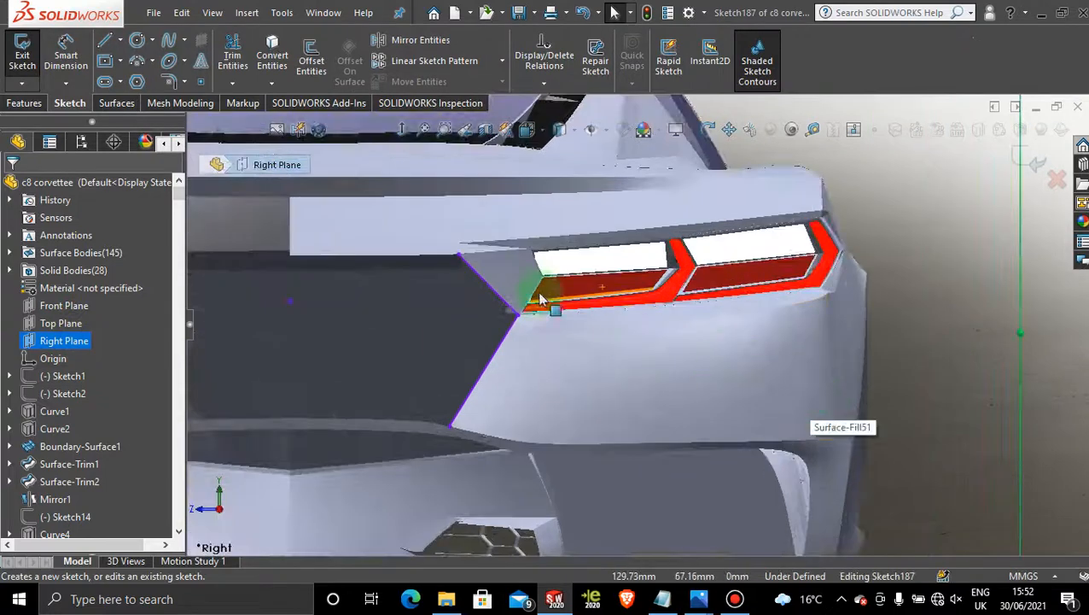
{"action": "left_click", "coordinate": [170, 48]}
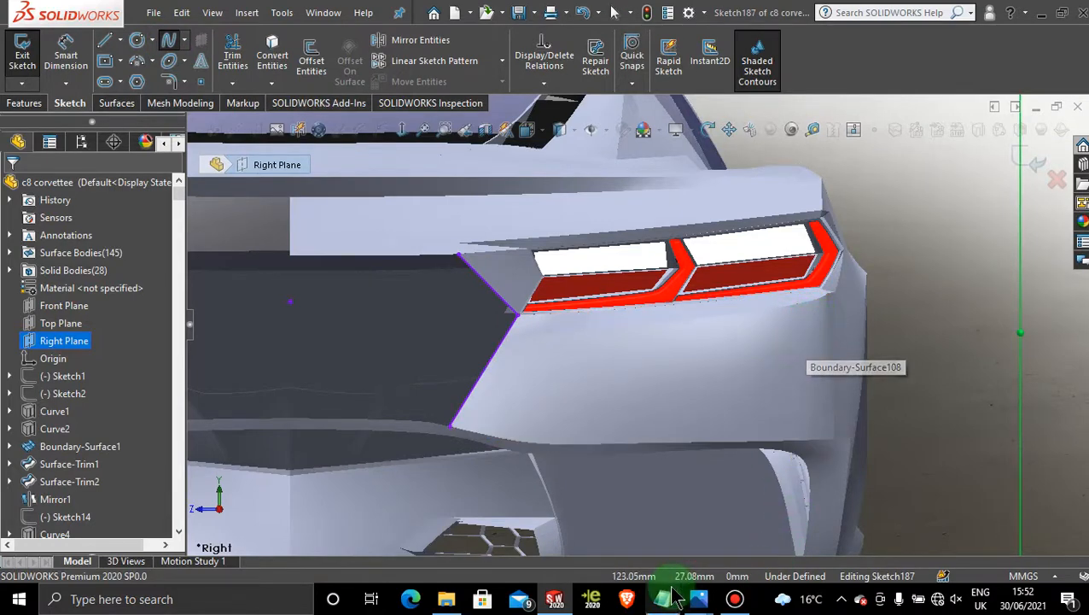
{"action": "mouse_move", "coordinate": [696, 596]}
{"action": "mouse_move", "coordinate": [632, 527]}
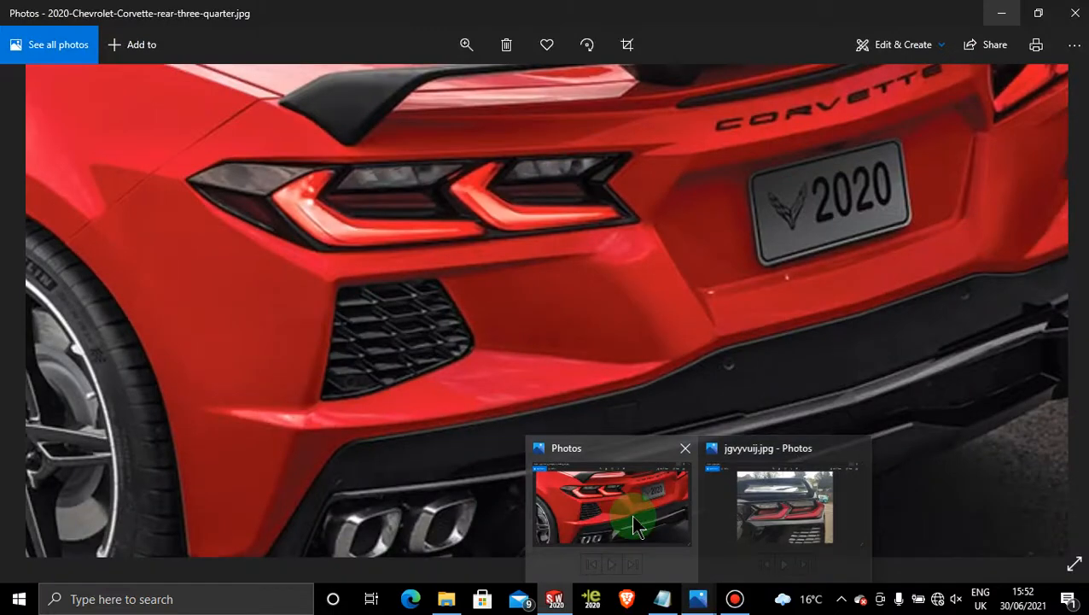
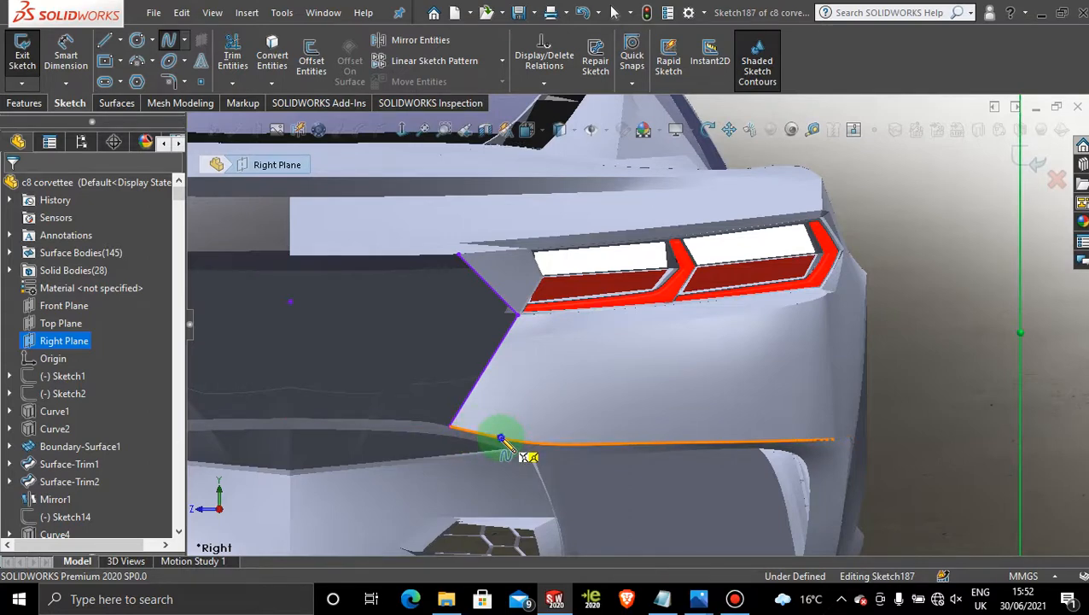
{"action": "left_click", "coordinate": [502, 438]}
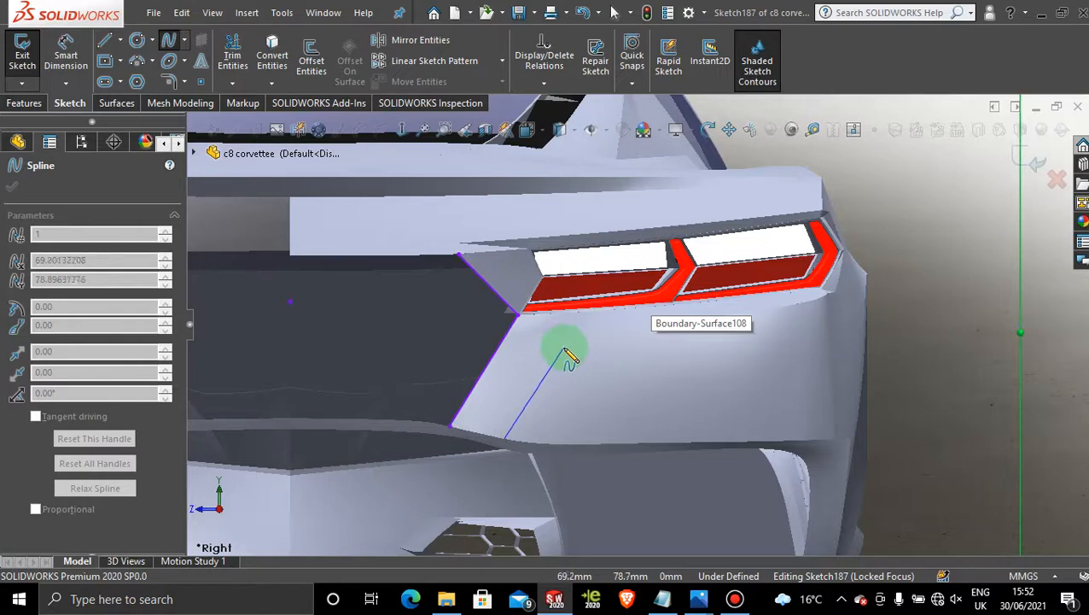
{"action": "left_click", "coordinate": [565, 348]}
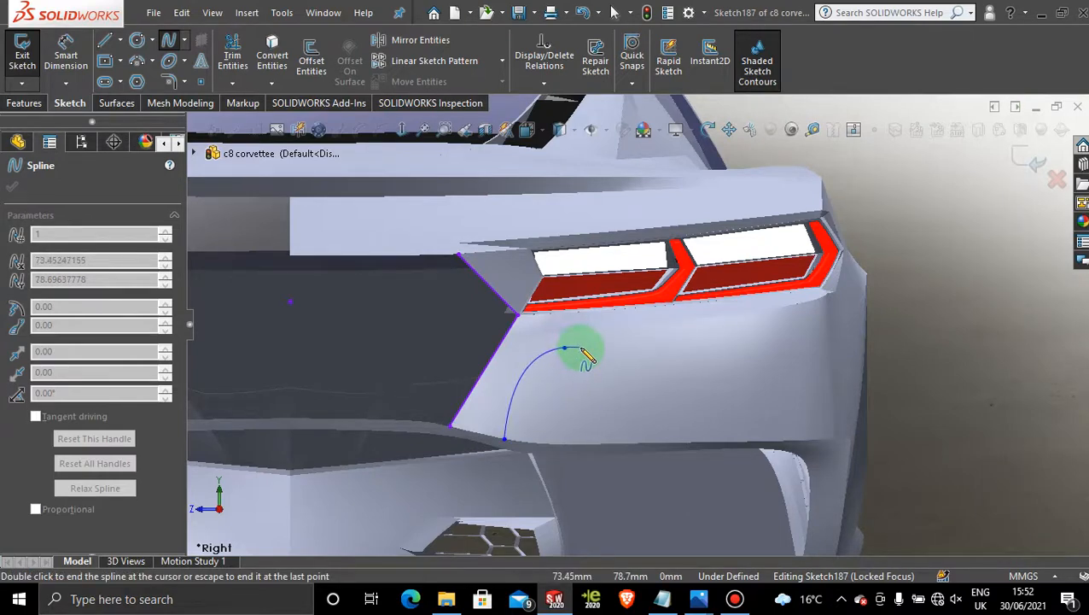
{"action": "key", "text": "Escape"}
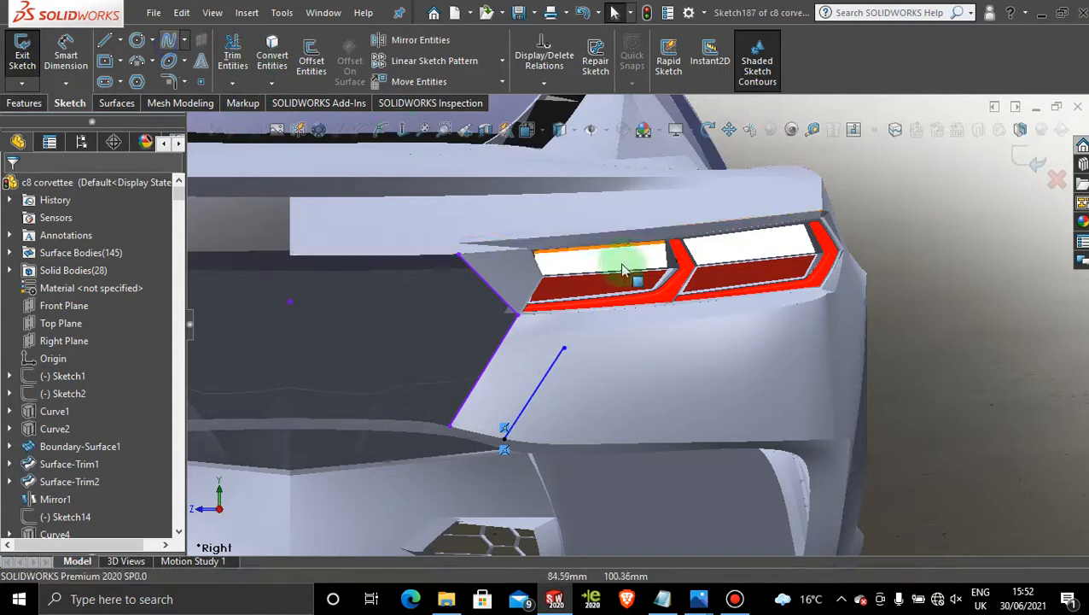
Step: Draw a two-point spline below the tail light from the slanted spline's upper end to about X 131, Y 83 mm
{"action": "left_click", "coordinate": [167, 40]}
{"action": "left_click", "coordinate": [564, 349]}
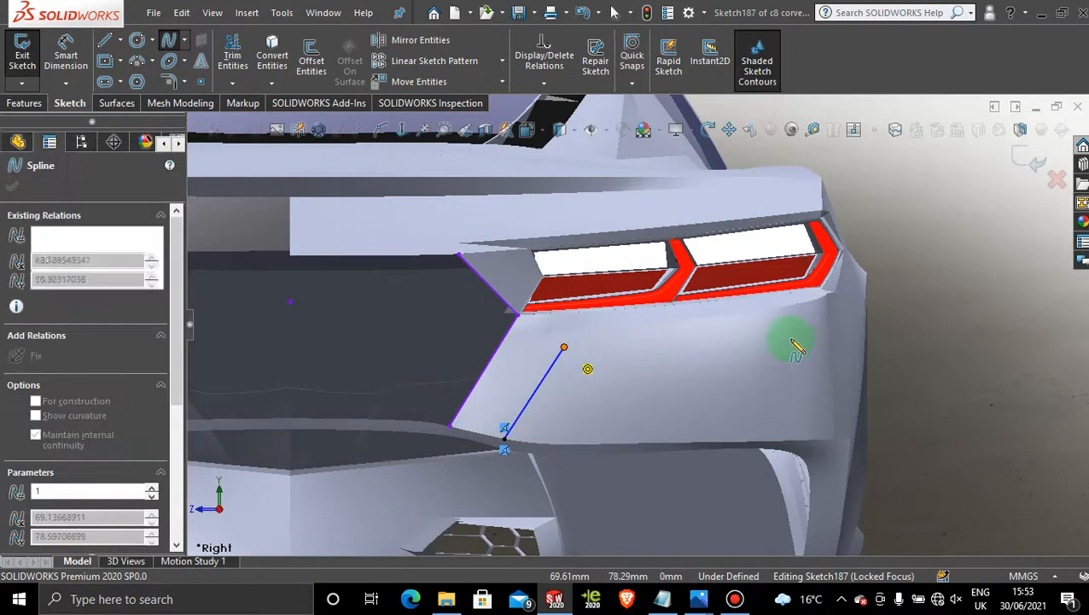
{"action": "double_click", "coordinate": [807, 335]}
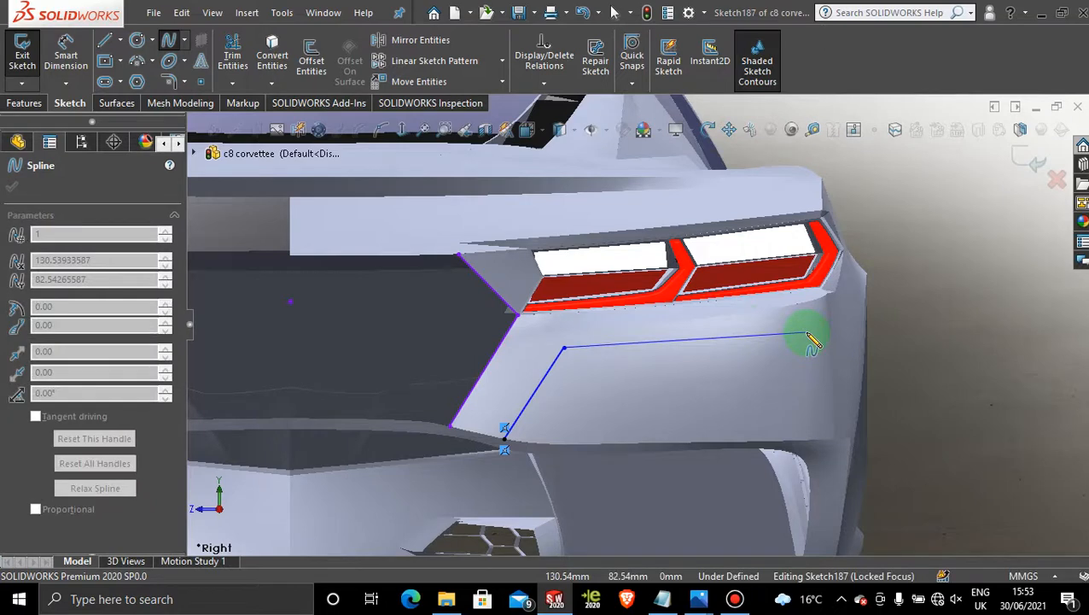
{"action": "left_click", "coordinate": [807, 334]}
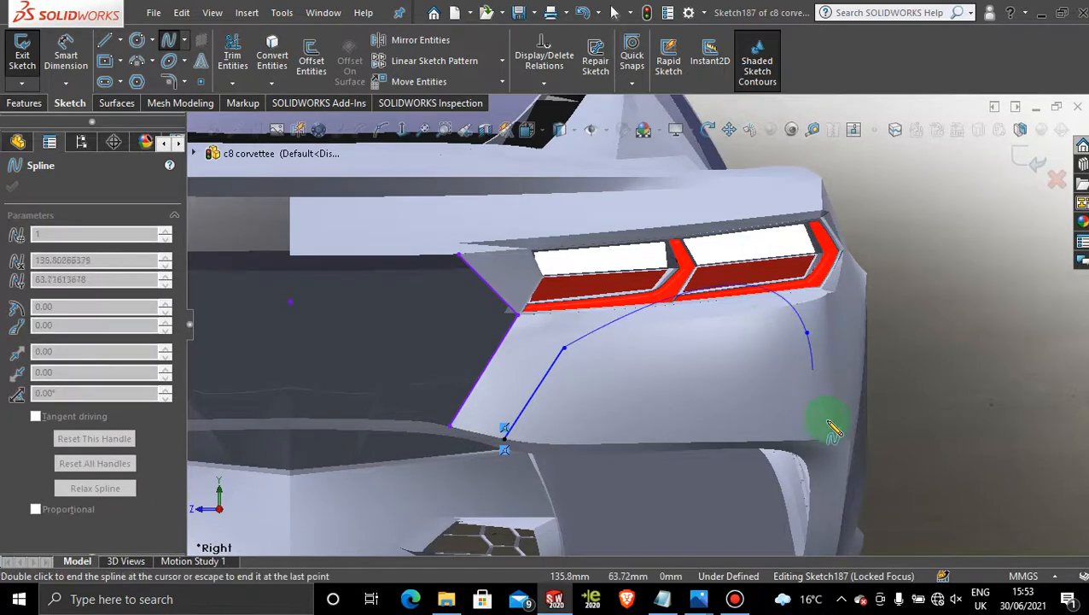
{"action": "key", "text": "Escape"}
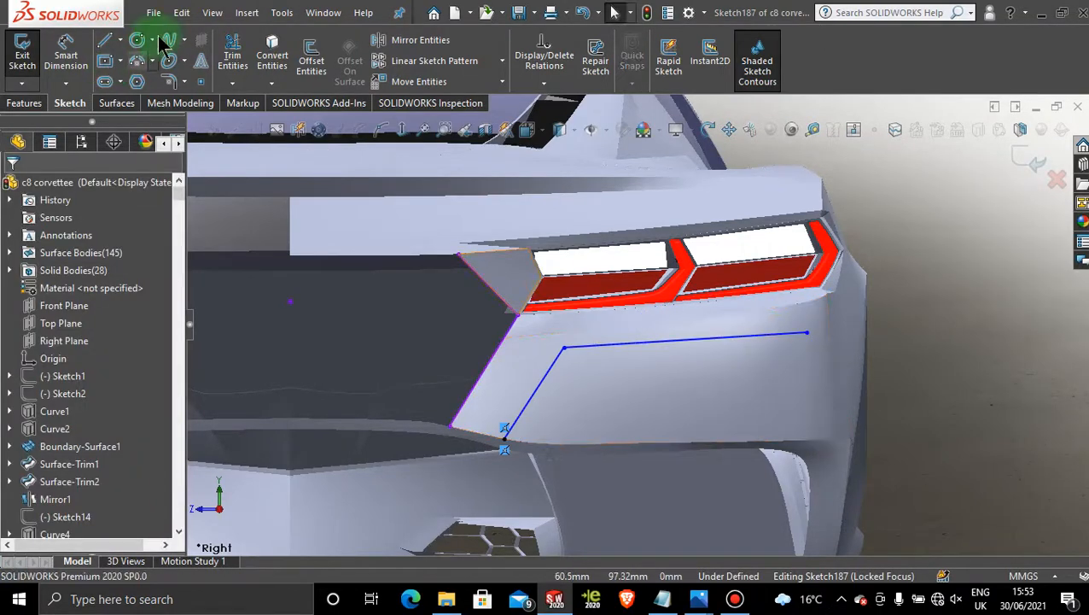
Step: Draw a two-point spline from the upper spline's outer end down to the bumper's lower edge at about X 132 mm
{"action": "left_click", "coordinate": [807, 332]}
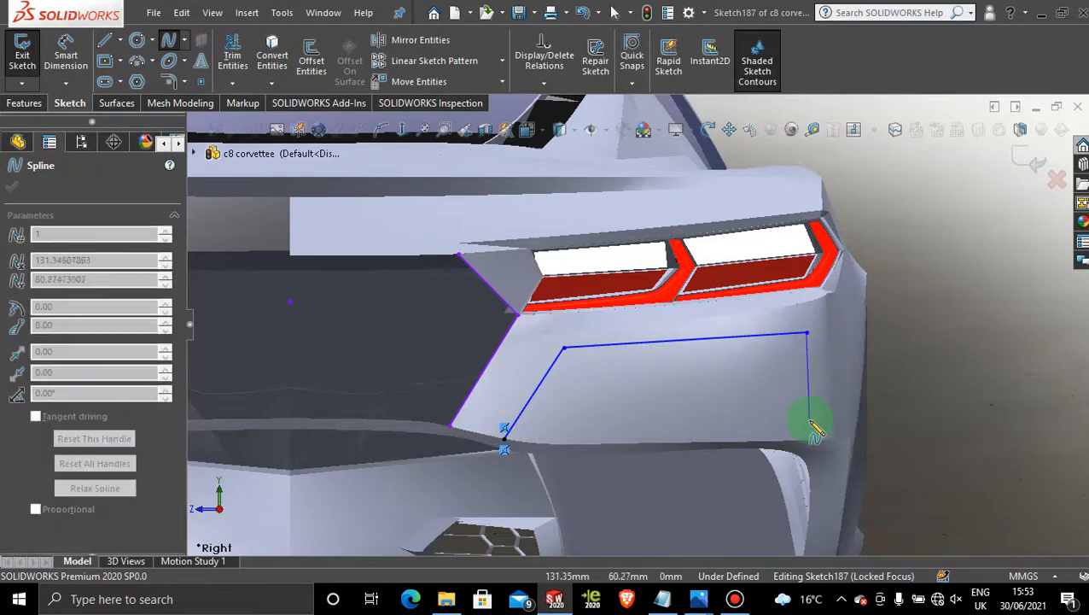
{"action": "mouse_move", "coordinate": [698, 603]}
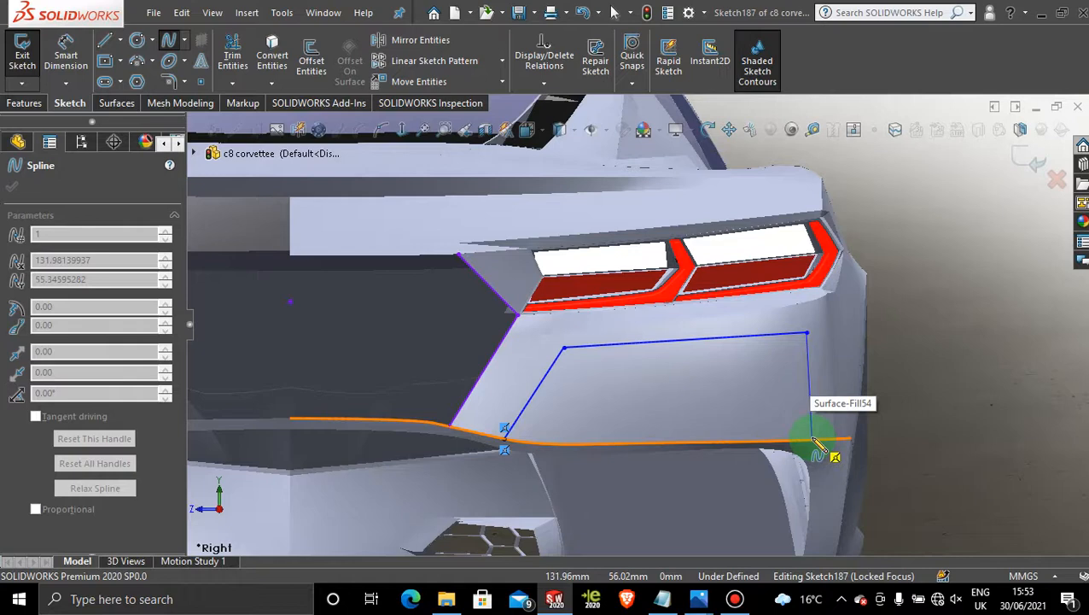
{"action": "left_click", "coordinate": [815, 440]}
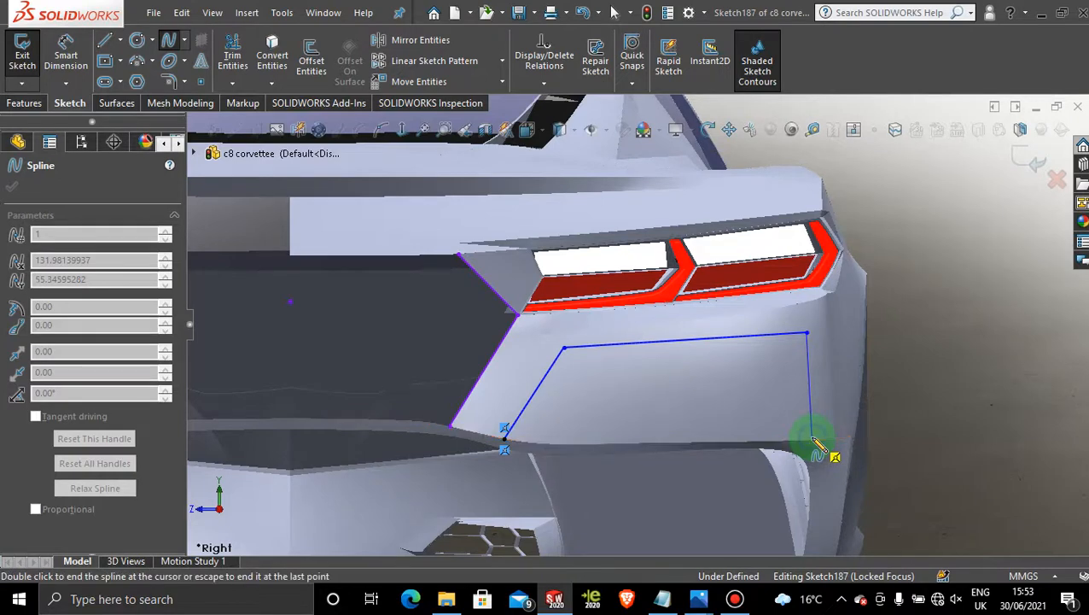
{"action": "key", "text": "Escape"}
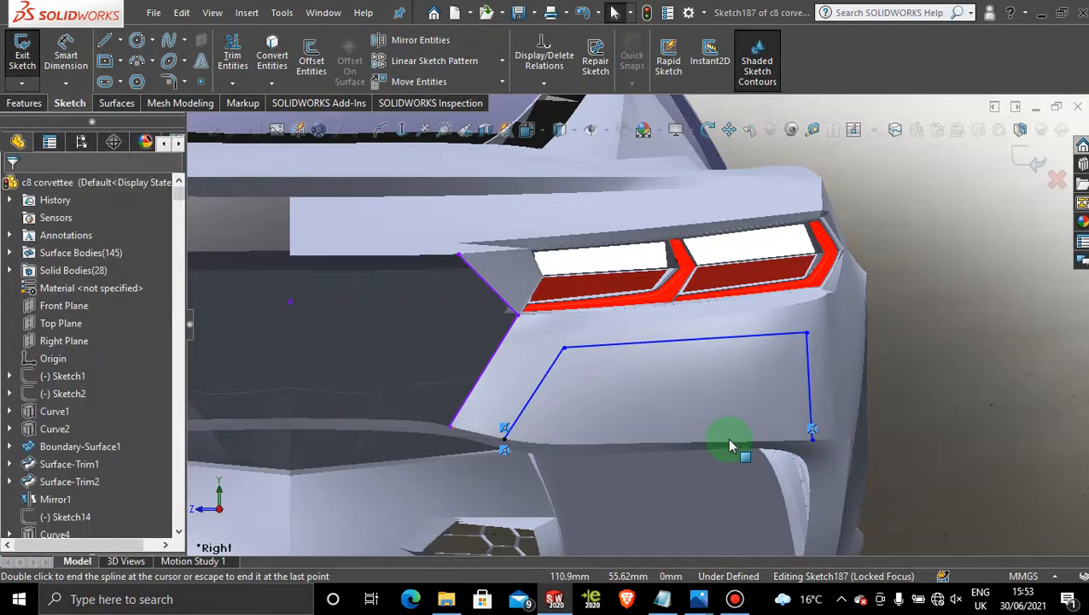
Step: Convert the lower edge of Boundary-Surface108 into a sketch curve
{"action": "left_click", "coordinate": [288, 61]}
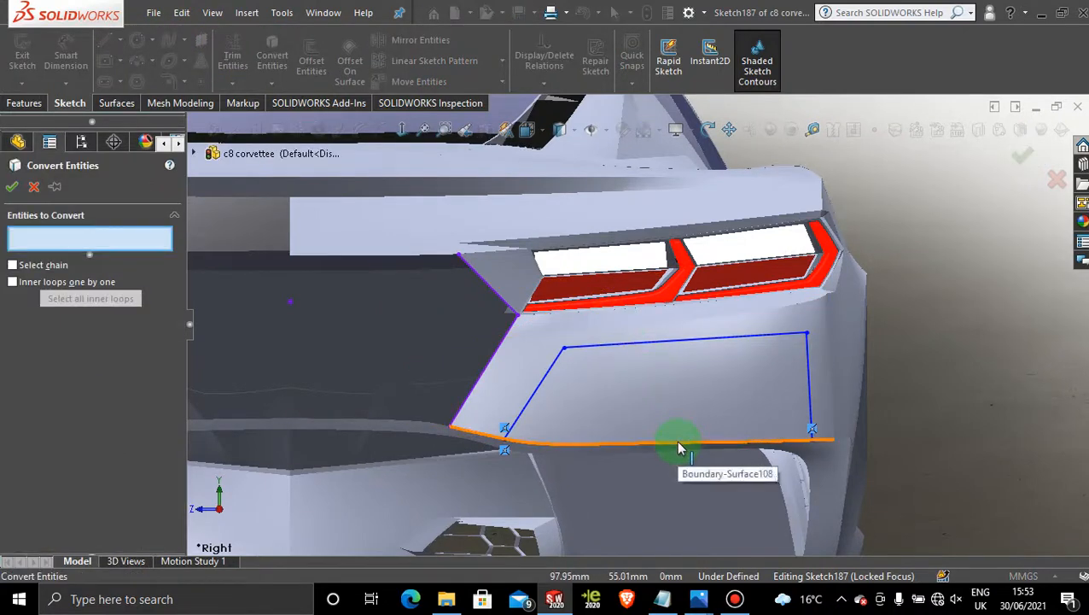
{"action": "left_click", "coordinate": [680, 445]}
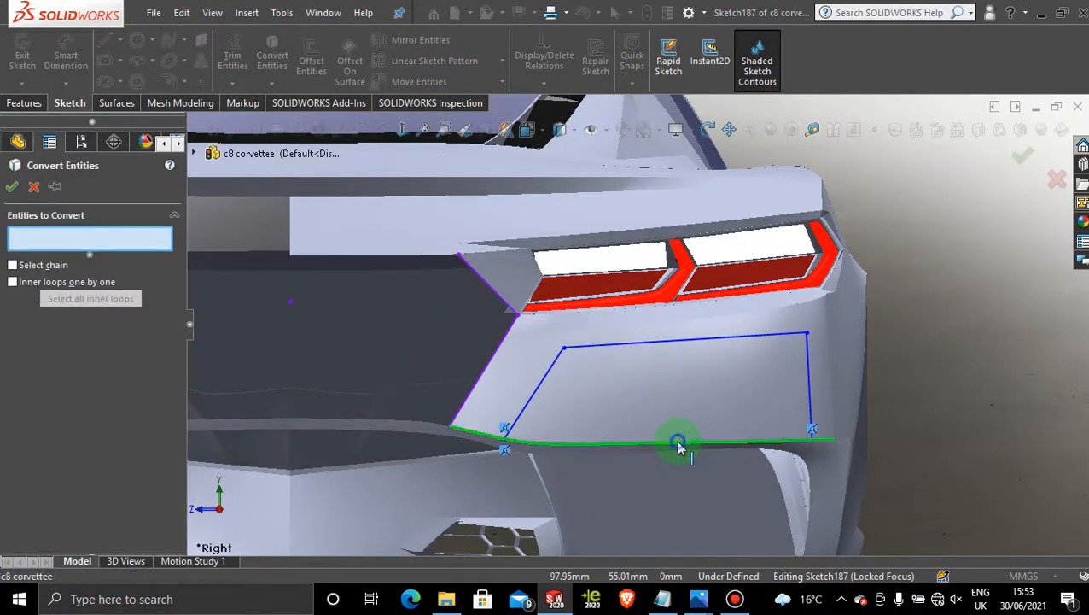
{"action": "left_click", "coordinate": [12, 187]}
Step: Trim away the converted lower-edge curve from the bumper outline sketch, including the part beyond its outer corner
{"action": "left_click", "coordinate": [232, 53]}
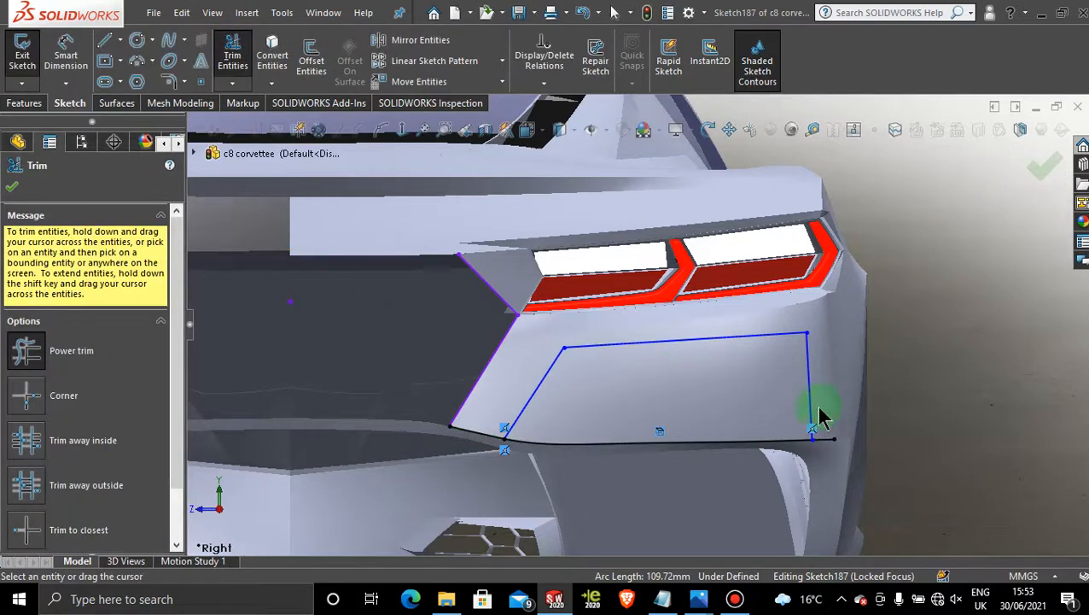
{"action": "left_click_drag", "start_coordinate": [823, 414], "coordinate": [820, 459]}
{"action": "mouse_move", "coordinate": [573, 423]}
{"action": "left_mouse_down"}
{"action": "mouse_move", "coordinate": [504, 408]}
{"action": "mouse_move", "coordinate": [474, 461]}
{"action": "left_mouse_up"}
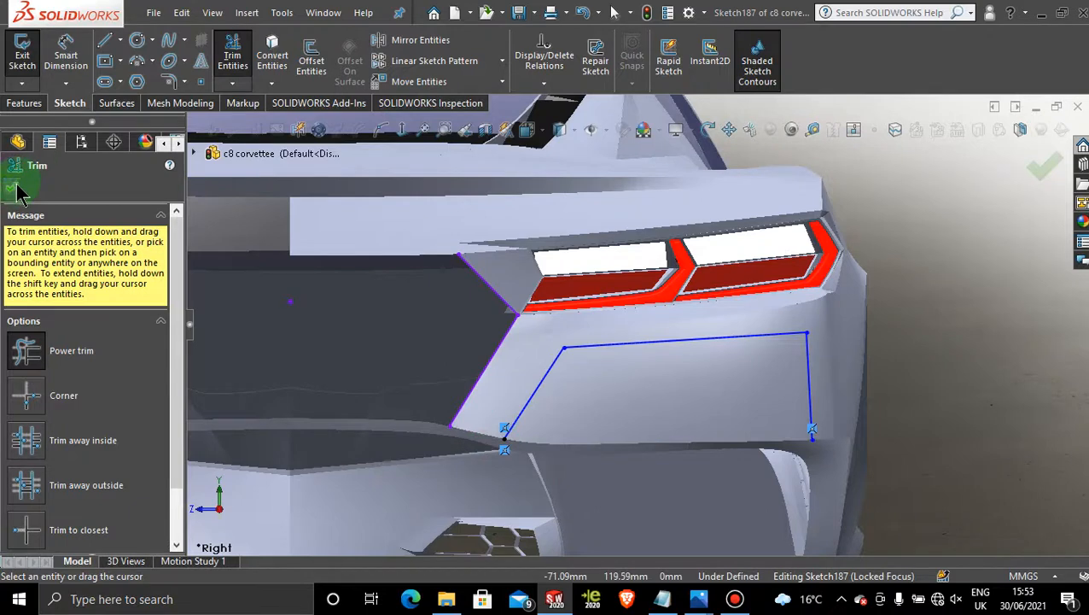
{"action": "left_click", "coordinate": [12, 188]}
Step: Close the outline with a multi-point spline following the bumper's lower edge from the slanted spline's end to about X 132, Y 55 mm
{"action": "left_click", "coordinate": [169, 47]}
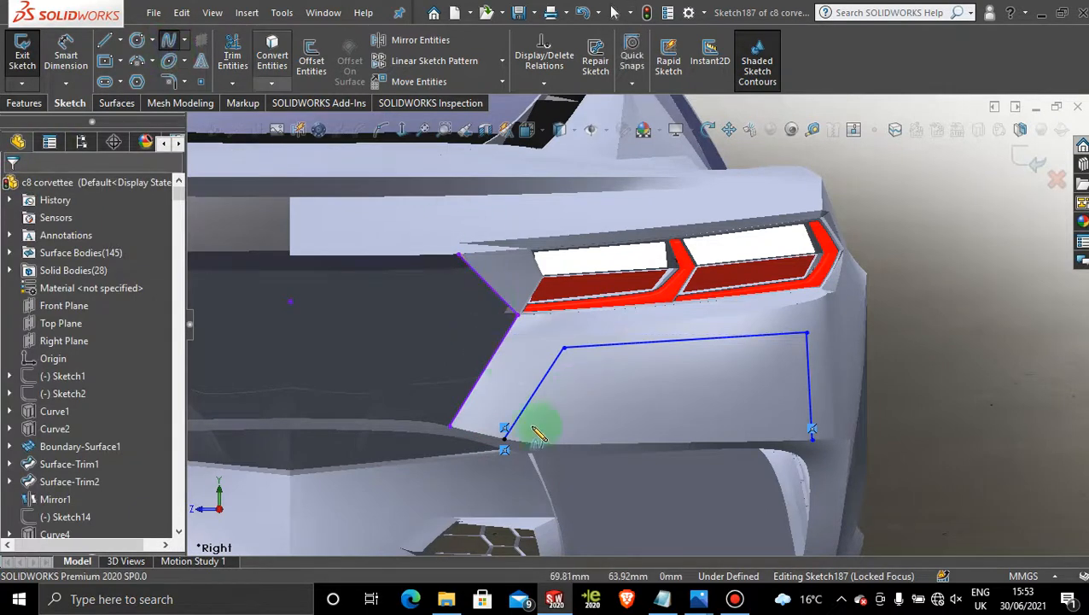
{"action": "left_click", "coordinate": [504, 441]}
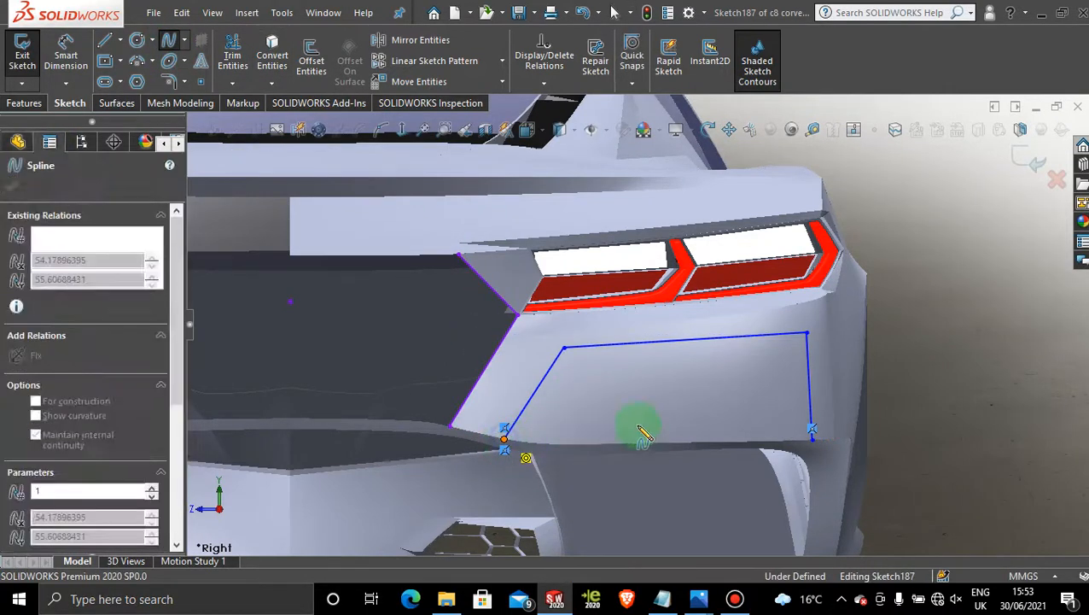
{"action": "left_click", "coordinate": [535, 443]}
{"action": "left_click", "coordinate": [576, 440]}
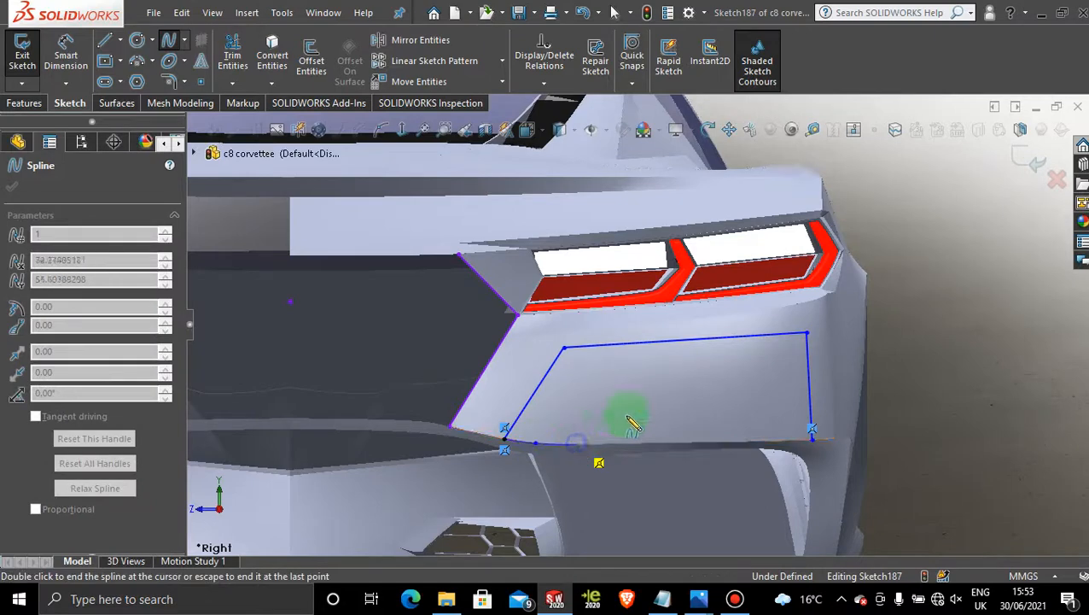
{"action": "left_click", "coordinate": [664, 426]}
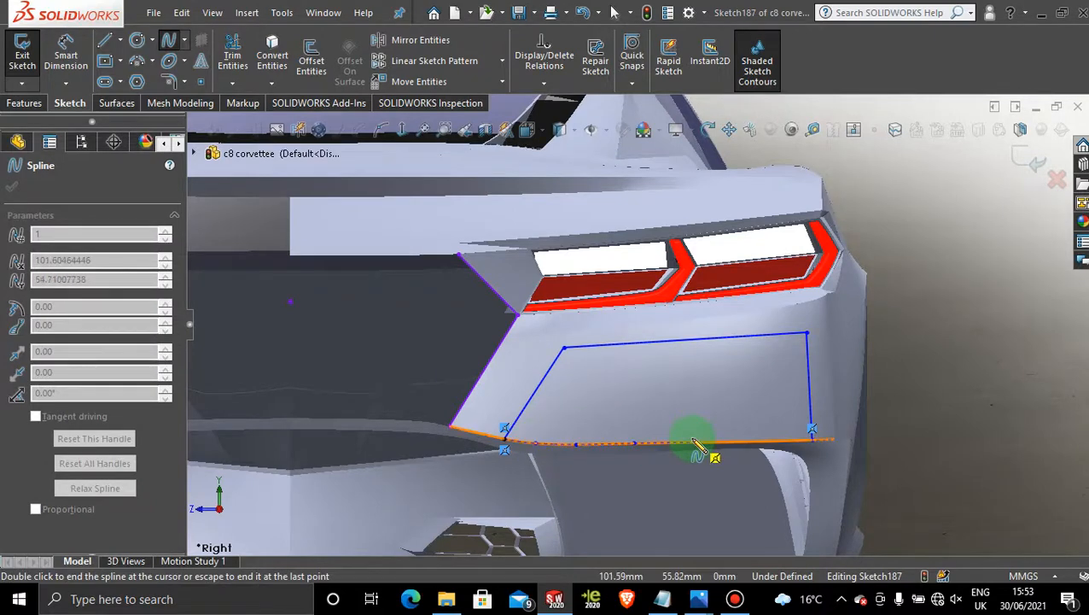
{"action": "left_click", "coordinate": [756, 441]}
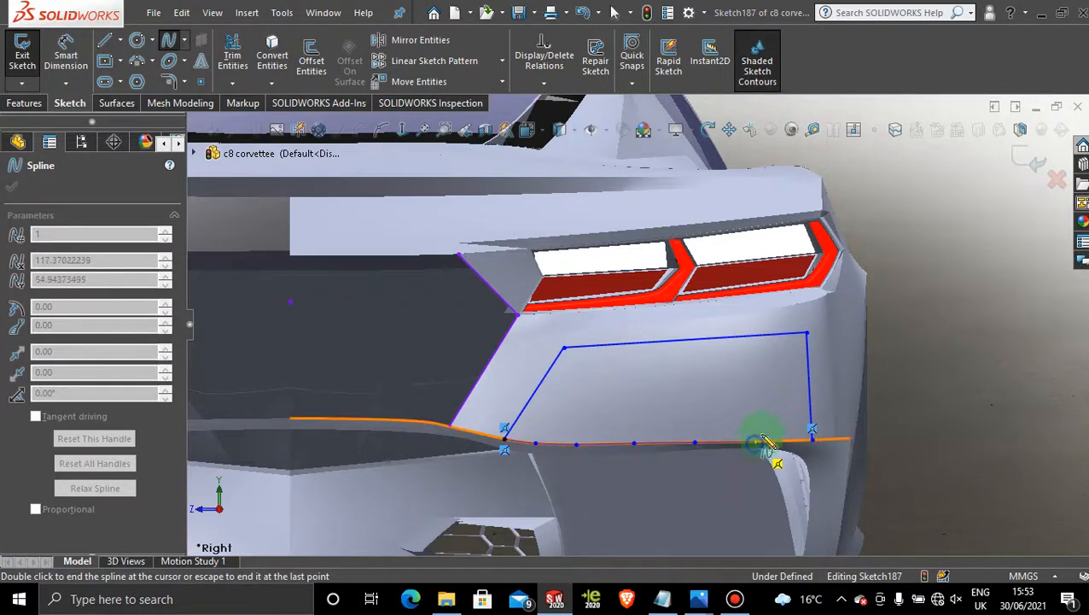
{"action": "left_click", "coordinate": [790, 440]}
{"action": "double_click", "coordinate": [800, 439]}
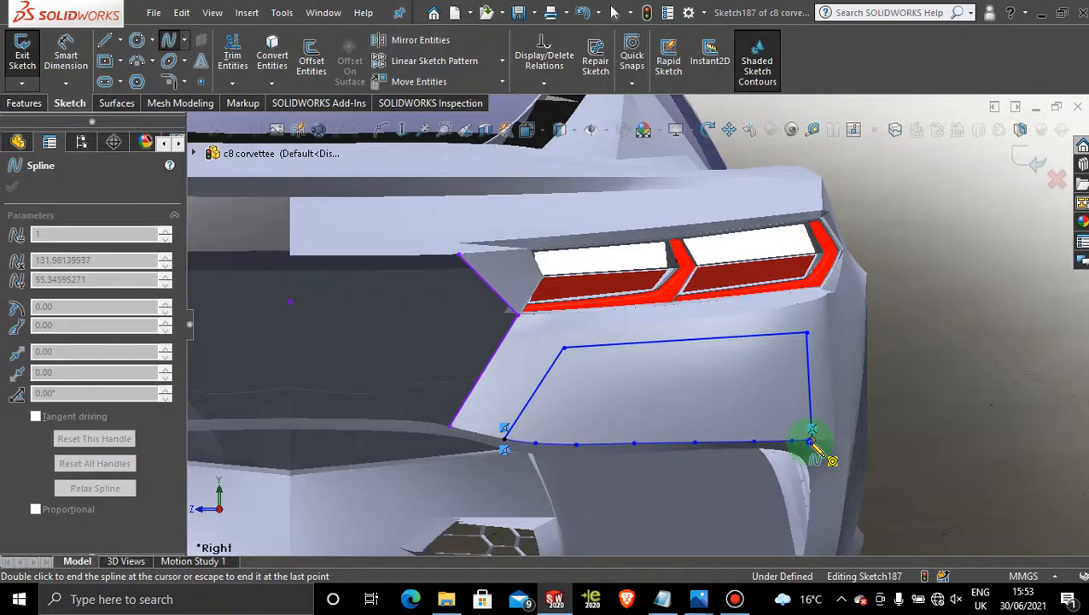
{"action": "key", "text": "Escape"}
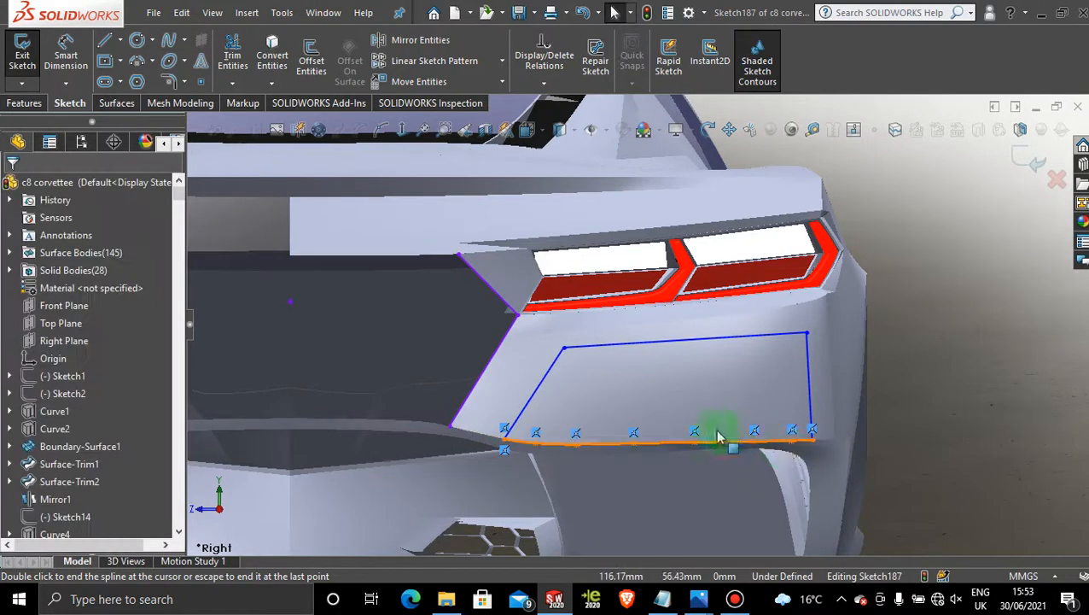
Step: Trim the bumper surface below the tail light with the closed outline, removing the area inside it
{"action": "scroll", "coordinate": [696, 435], "scroll_direction": "down", "scroll_amount": 2}
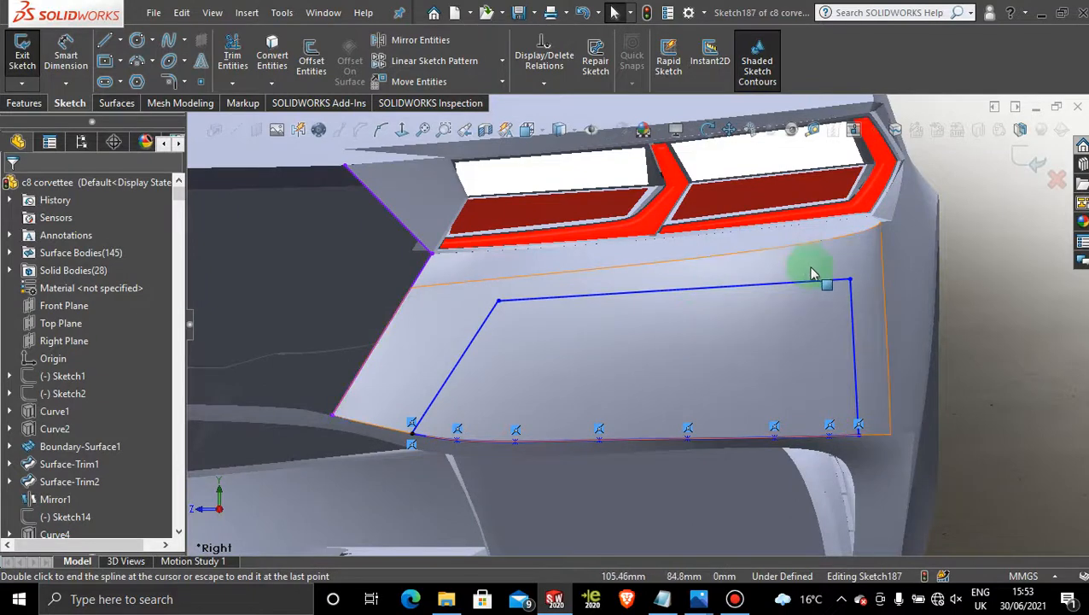
{"action": "left_click", "coordinate": [116, 103]}
{"action": "left_click", "coordinate": [595, 61]}
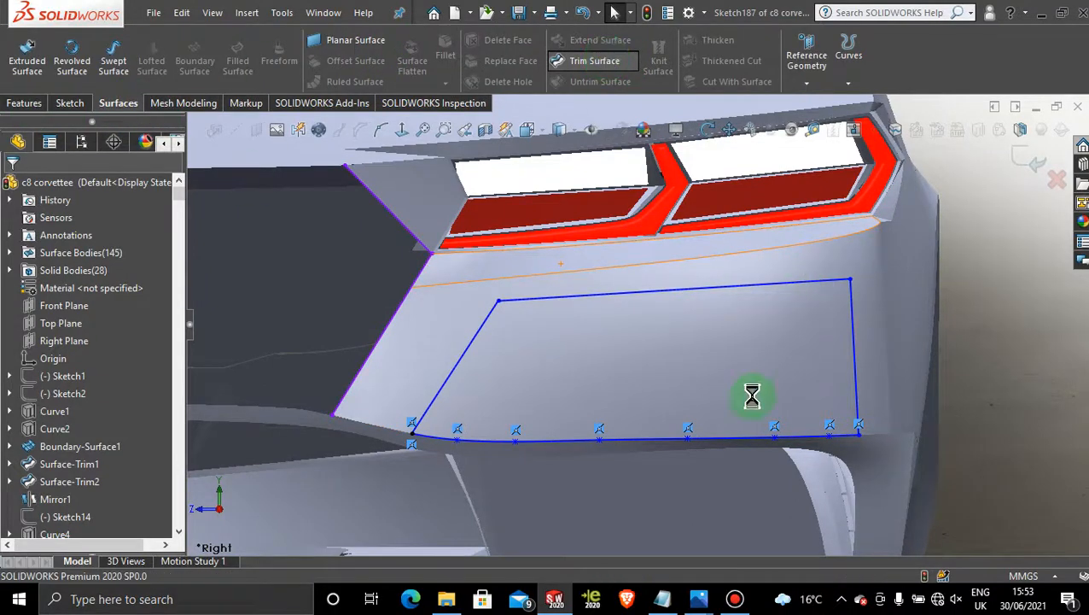
{"action": "left_click", "coordinate": [697, 374]}
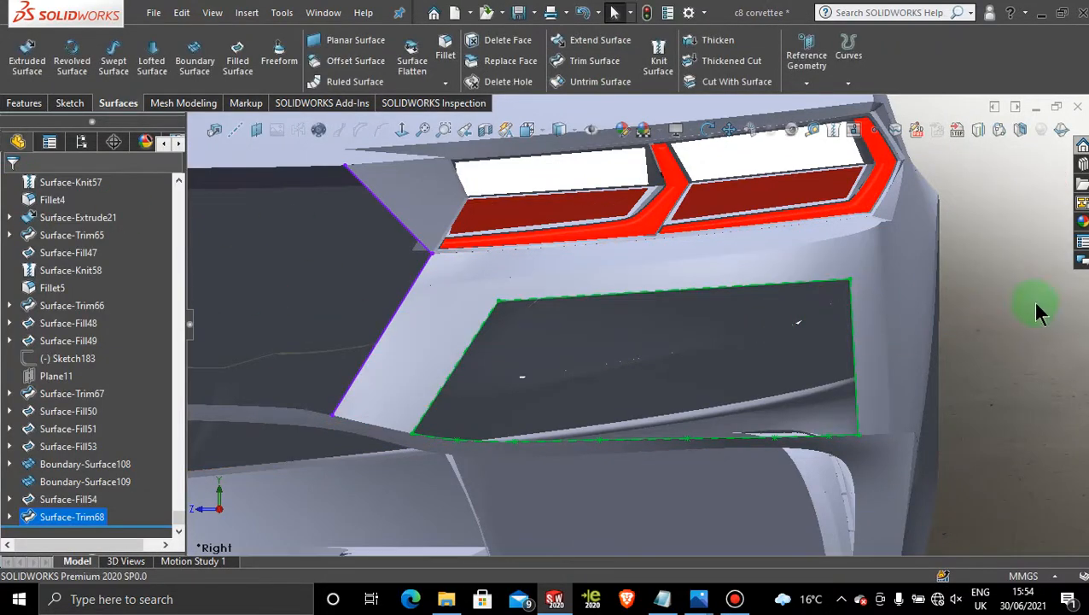
{"action": "left_click", "coordinate": [1036, 312]}
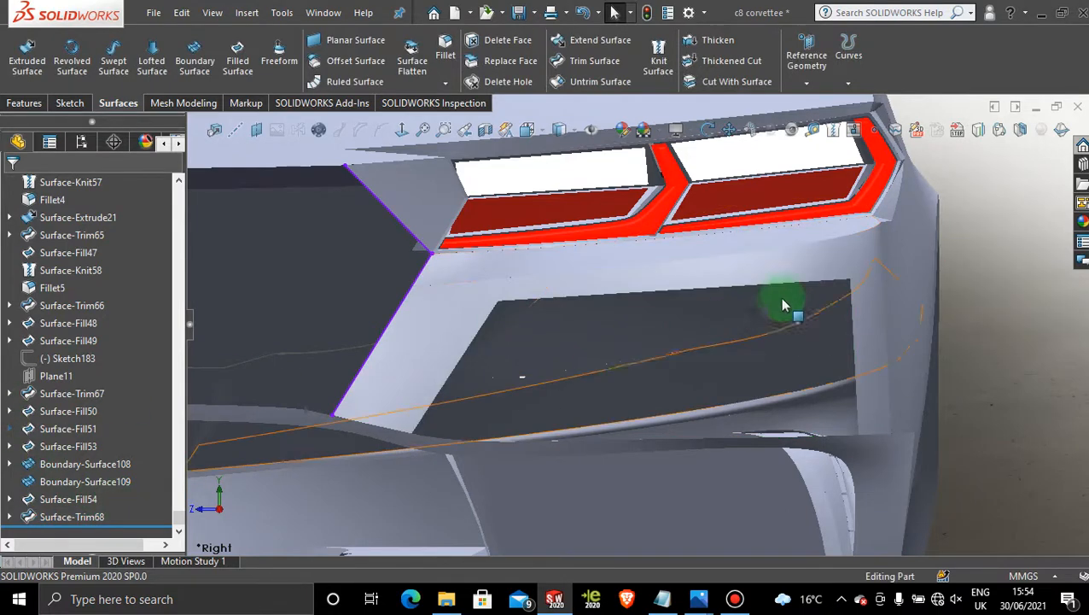
Step: Edit the trim outline in Sketch187, moving its upper outer corner to about X 132, Y 85.5 mm and bowing the upper spline
{"action": "left_click", "coordinate": [9, 516]}
{"action": "left_click", "coordinate": [85, 517]}
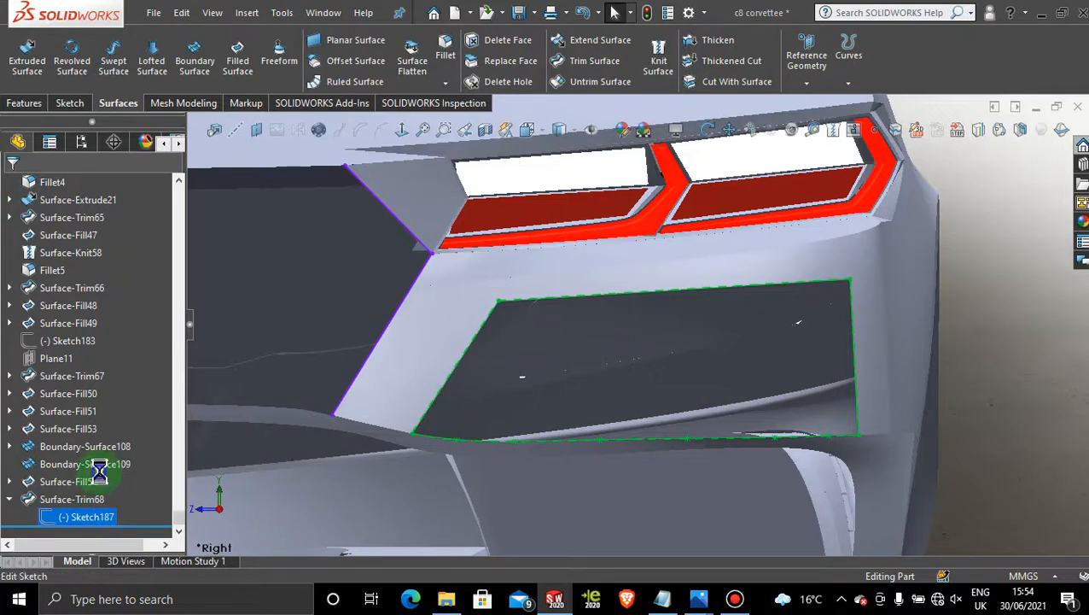
{"action": "left_click", "coordinate": [145, 467]}
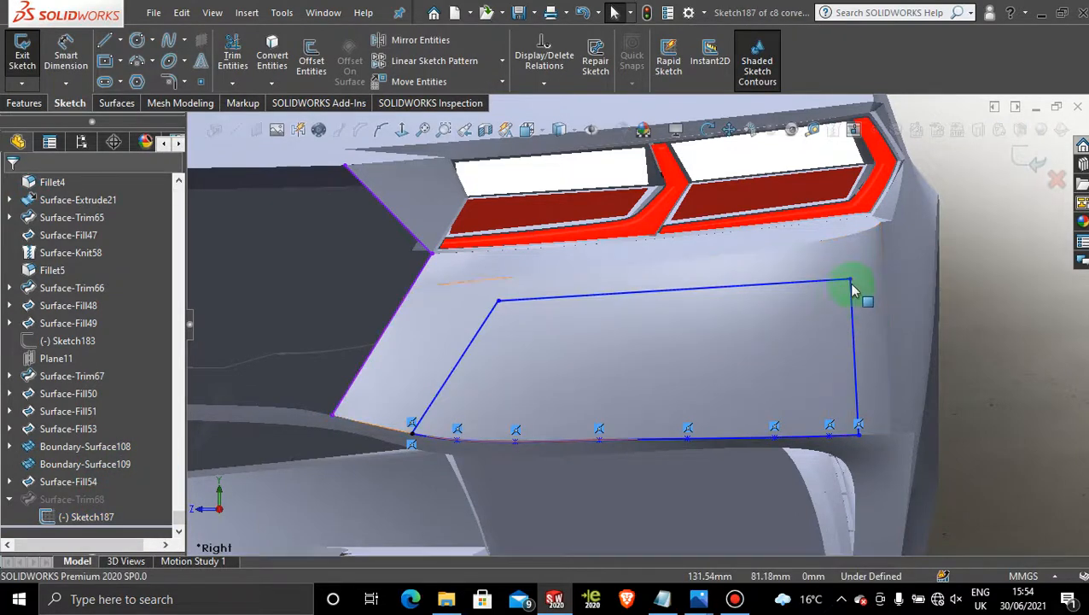
{"action": "left_click_drag", "start_coordinate": [849, 281], "coordinate": [858, 266]}
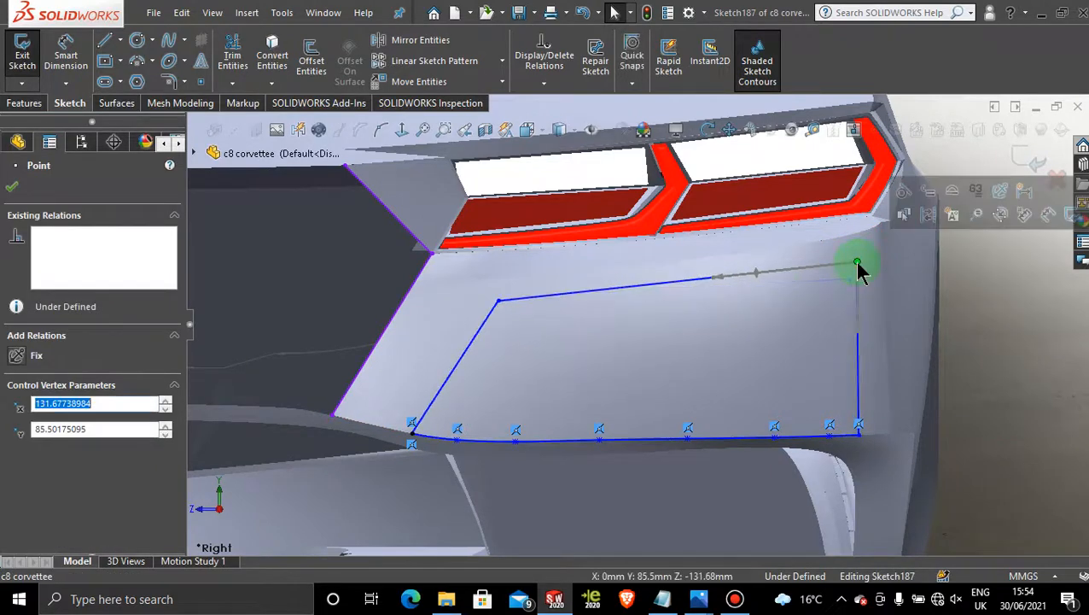
{"action": "mouse_move", "coordinate": [714, 280]}
{"action": "left_mouse_down"}
{"action": "mouse_move", "coordinate": [725, 291]}
{"action": "mouse_move", "coordinate": [768, 290]}
{"action": "left_mouse_up"}
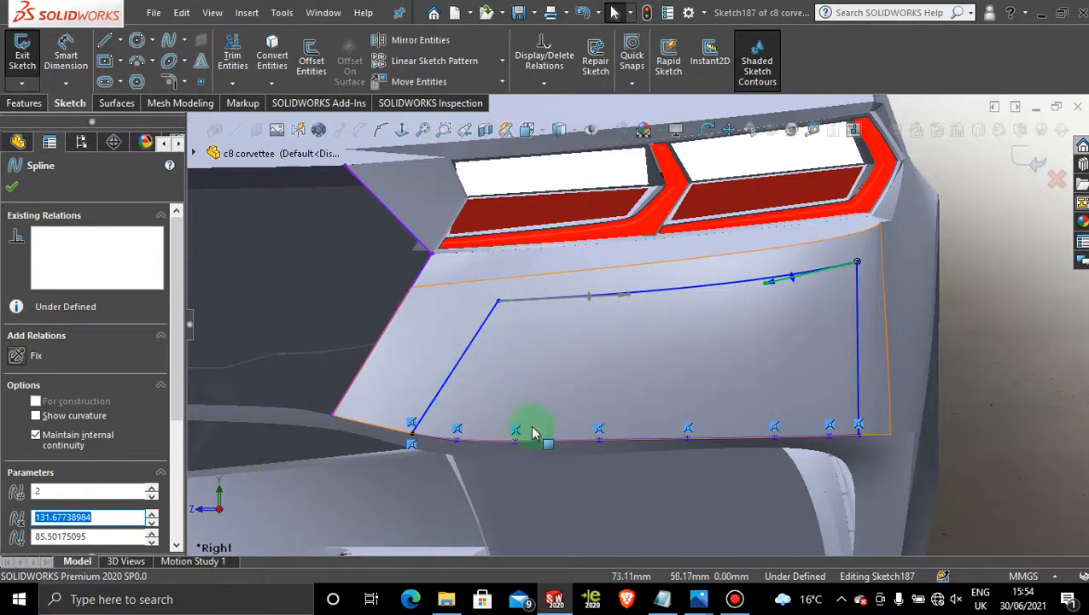
{"action": "left_click", "coordinate": [12, 187]}
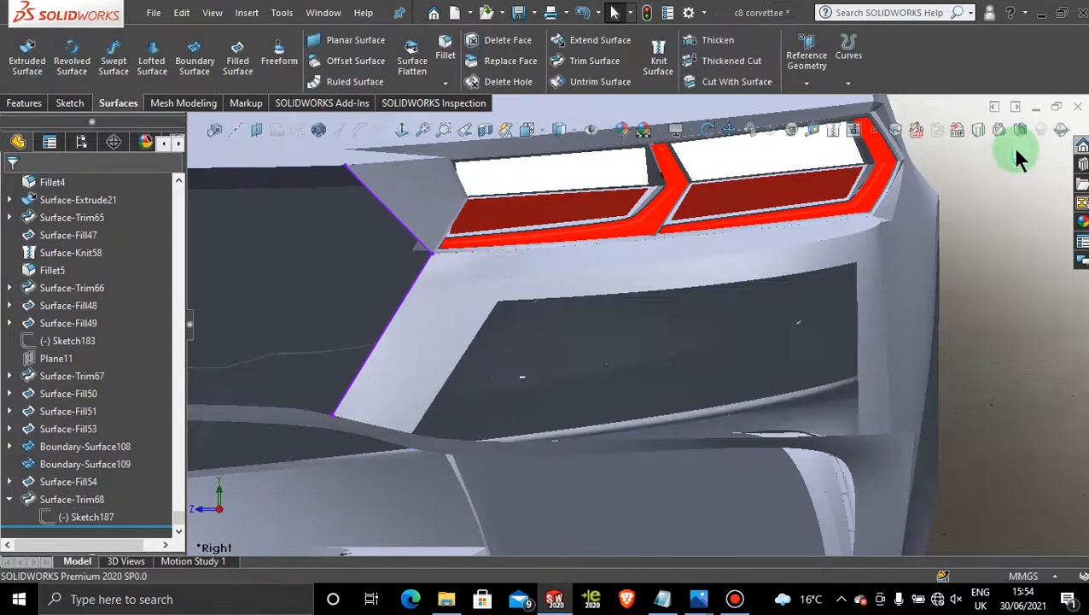
Step: Examine the trimmed opening below the tail light and the surrounding rear bumper surfaces from several angles
{"action": "scroll", "coordinate": [679, 394], "scroll_direction": "up", "scroll_amount": 5}
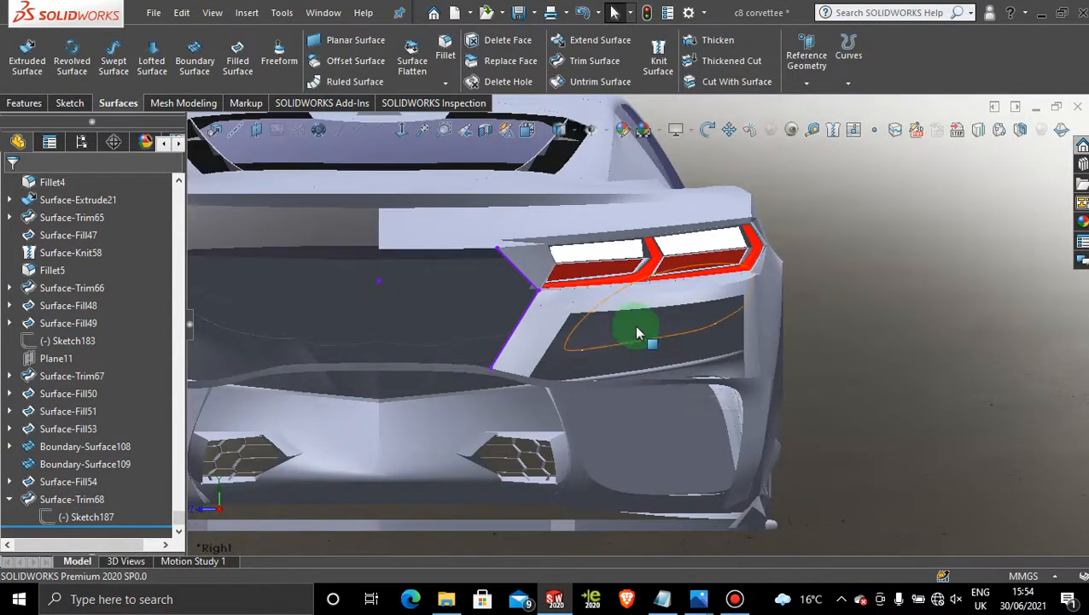
{"action": "middle_click_drag", "start_coordinate": [632, 324], "coordinate": [553, 401]}
{"action": "scroll", "coordinate": [591, 488], "scroll_direction": "up", "scroll_amount": 5}
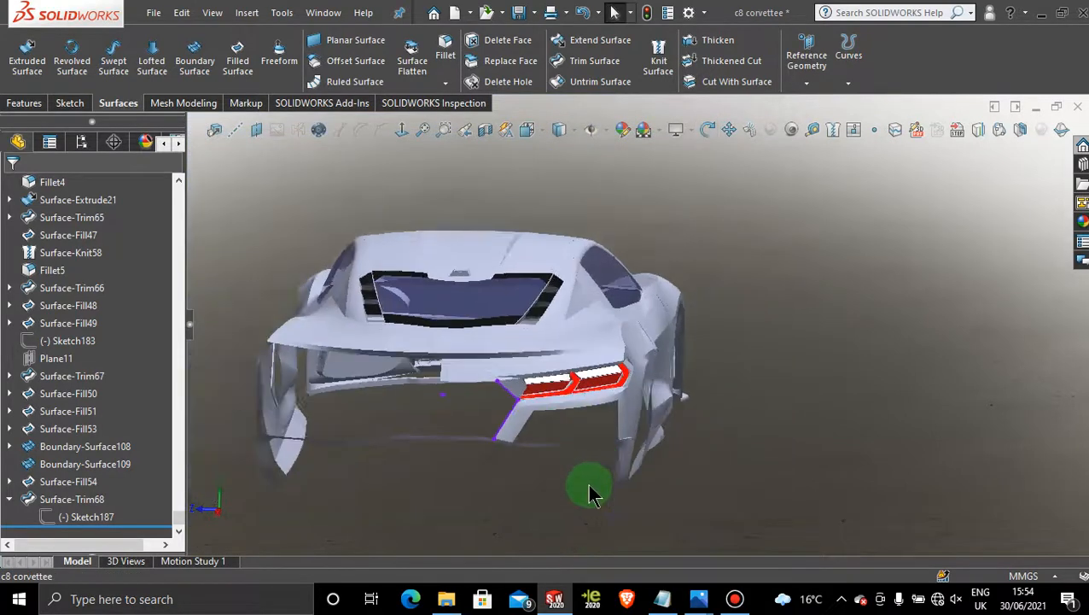
{"action": "scroll", "coordinate": [589, 424], "scroll_direction": "down", "scroll_amount": 4}
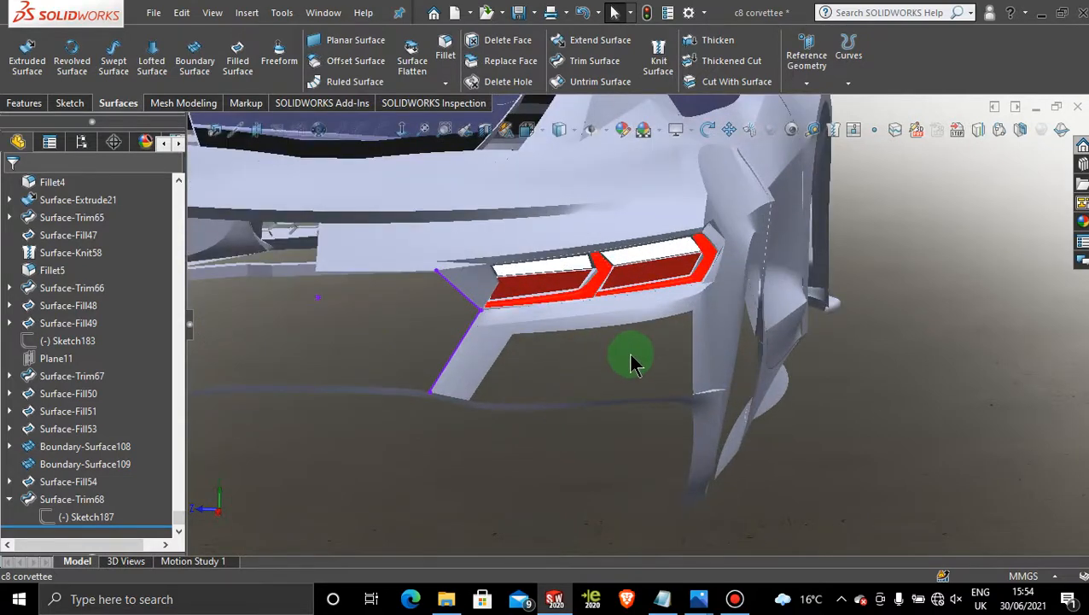
{"action": "scroll", "coordinate": [630, 363], "scroll_direction": "up", "scroll_amount": 3}
{"action": "scroll", "coordinate": [620, 364], "scroll_direction": "down", "scroll_amount": 1}
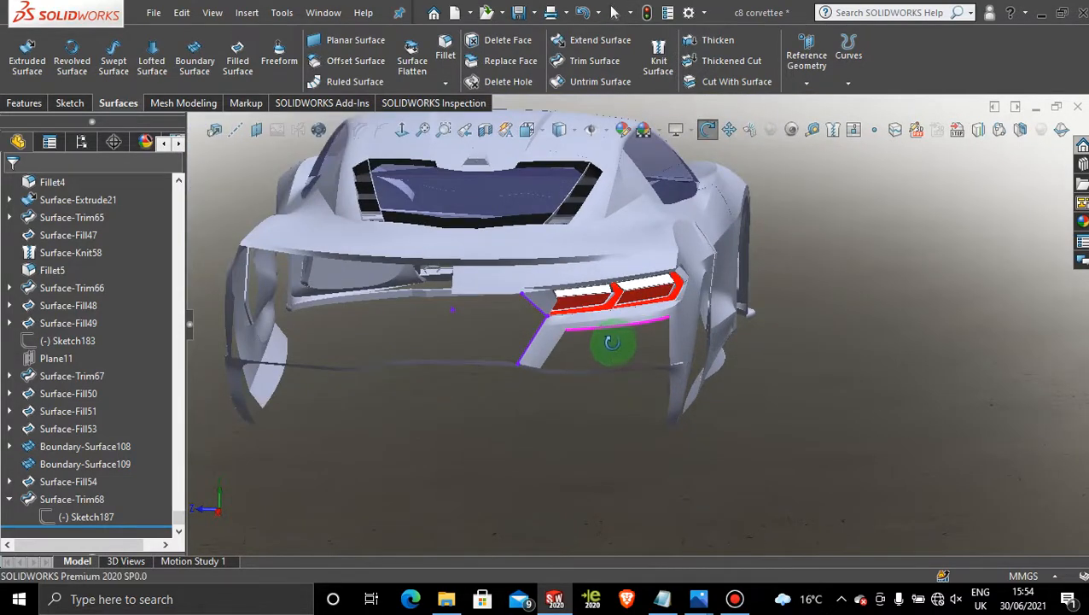
{"action": "middle_click_drag", "start_coordinate": [611, 343], "coordinate": [608, 381]}
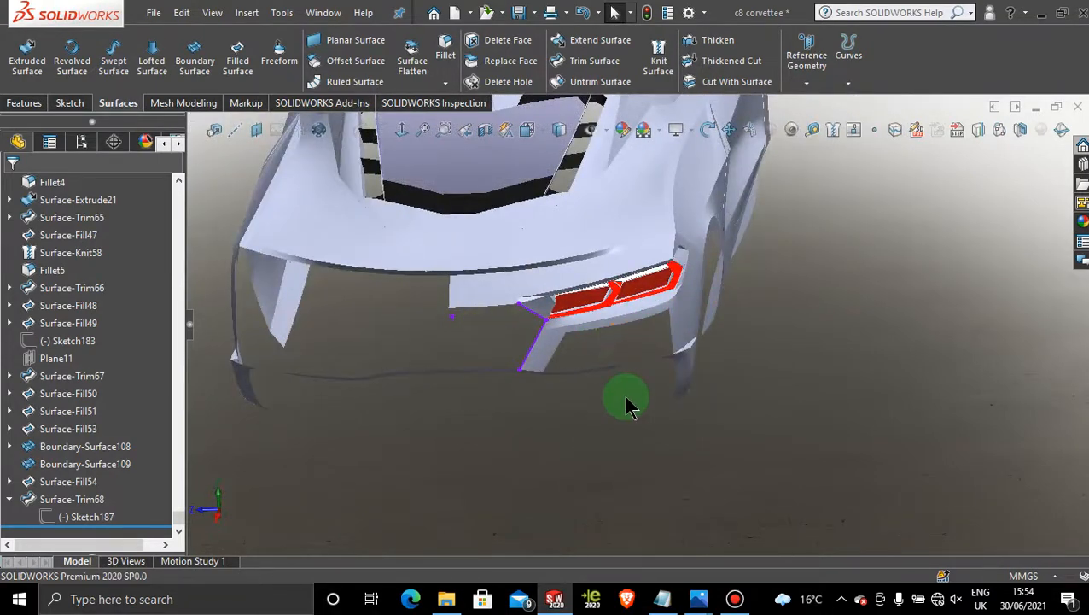
{"action": "left_click_drag", "start_coordinate": [603, 345], "coordinate": [603, 335]}
{"action": "key", "text": "Escape"}
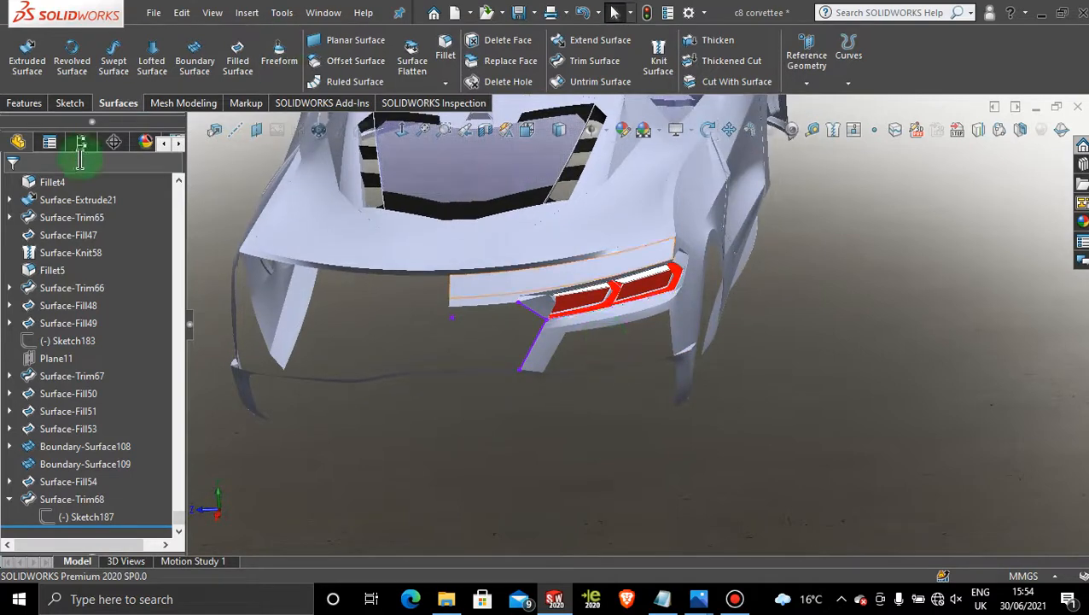
Step: Start a new sketch on the Top Plane
{"action": "left_click_drag", "start_coordinate": [181, 516], "coordinate": [175, 182]}
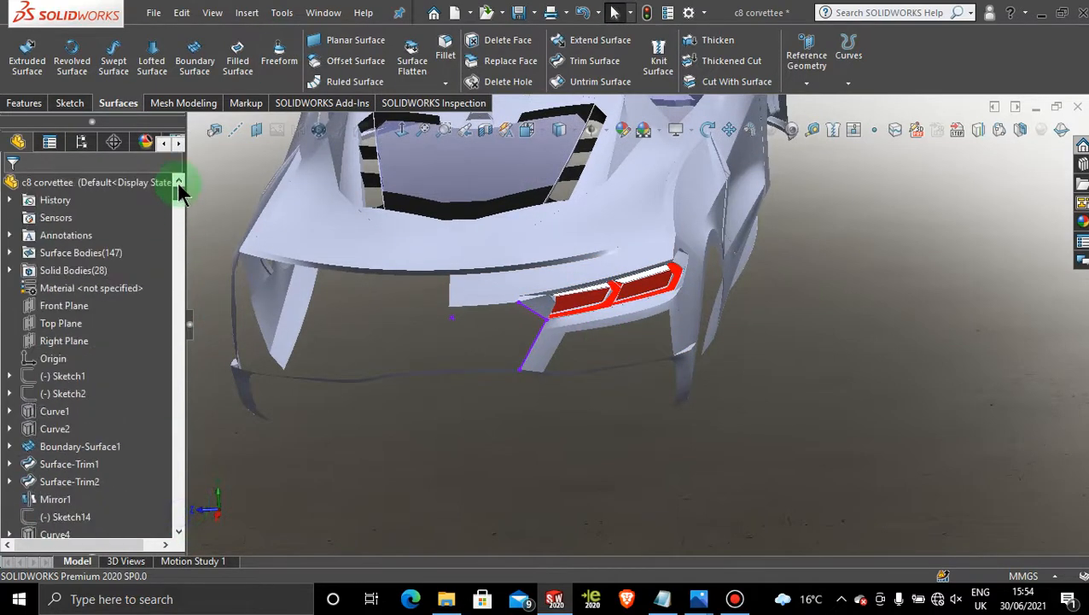
{"action": "left_click", "coordinate": [68, 323]}
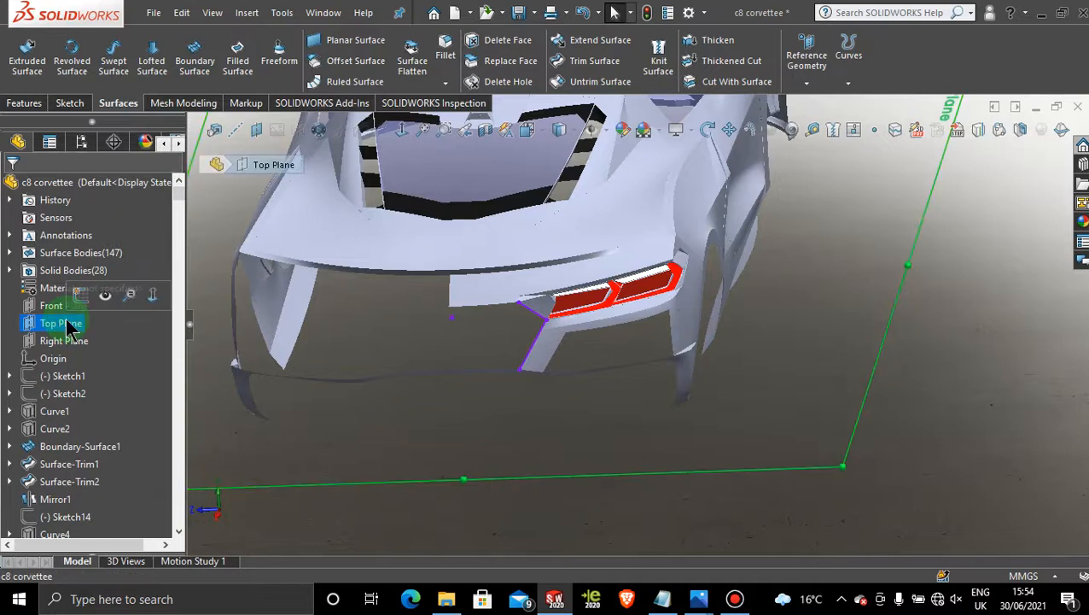
{"action": "left_click", "coordinate": [81, 295]}
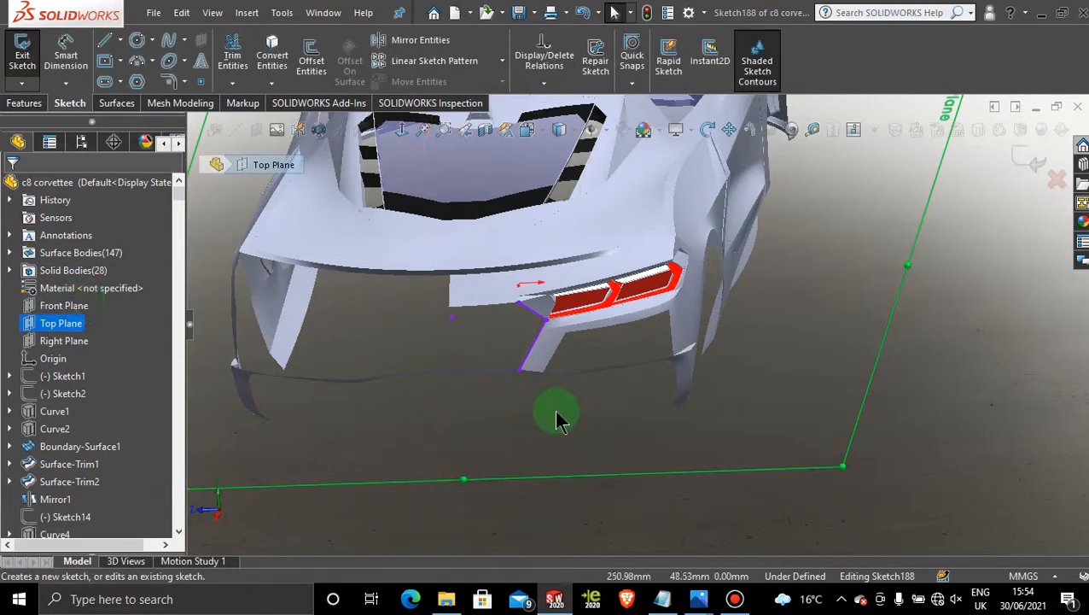
Step: Convert the upper edge of the thin strip below the rear bumper into the Top Plane sketch and close the sketch
{"action": "scroll", "coordinate": [585, 408], "scroll_direction": "down", "scroll_amount": 4}
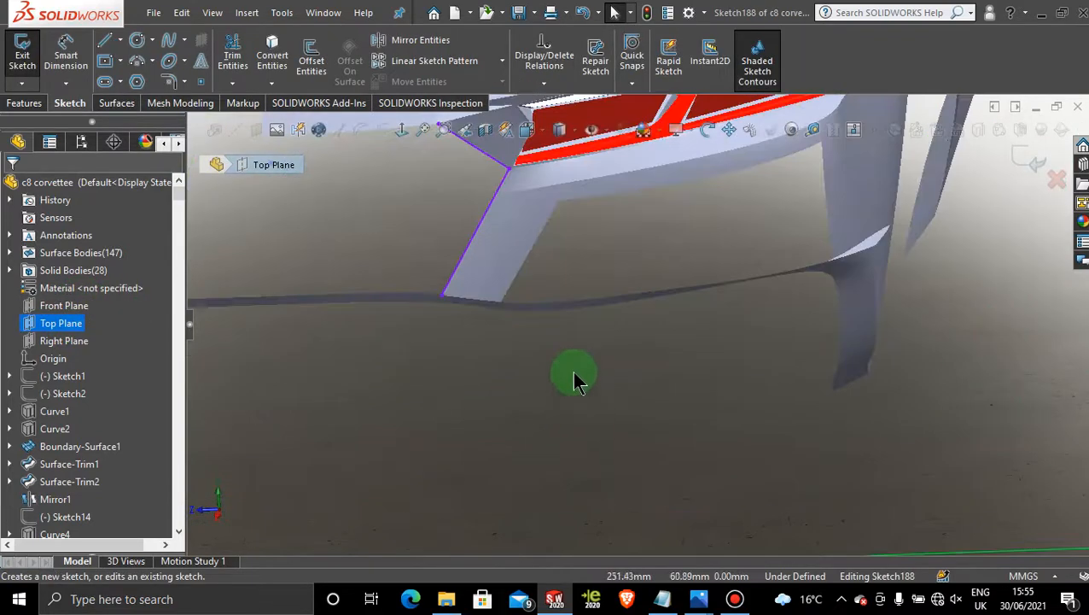
{"action": "left_click", "coordinate": [608, 300]}
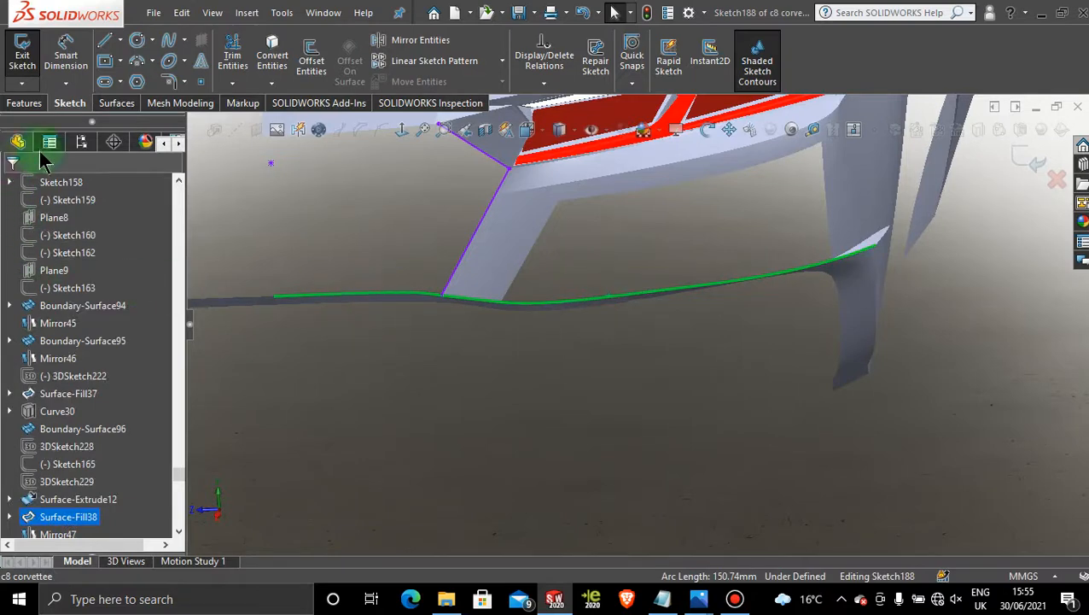
{"action": "left_click", "coordinate": [272, 47]}
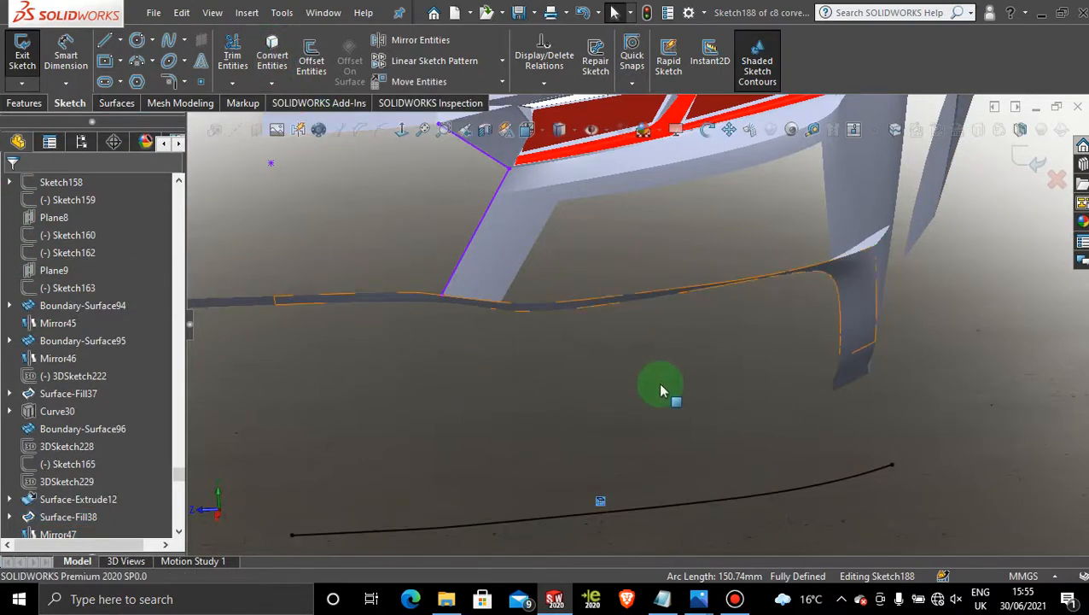
{"action": "scroll", "coordinate": [648, 389], "scroll_direction": "up", "scroll_amount": 6}
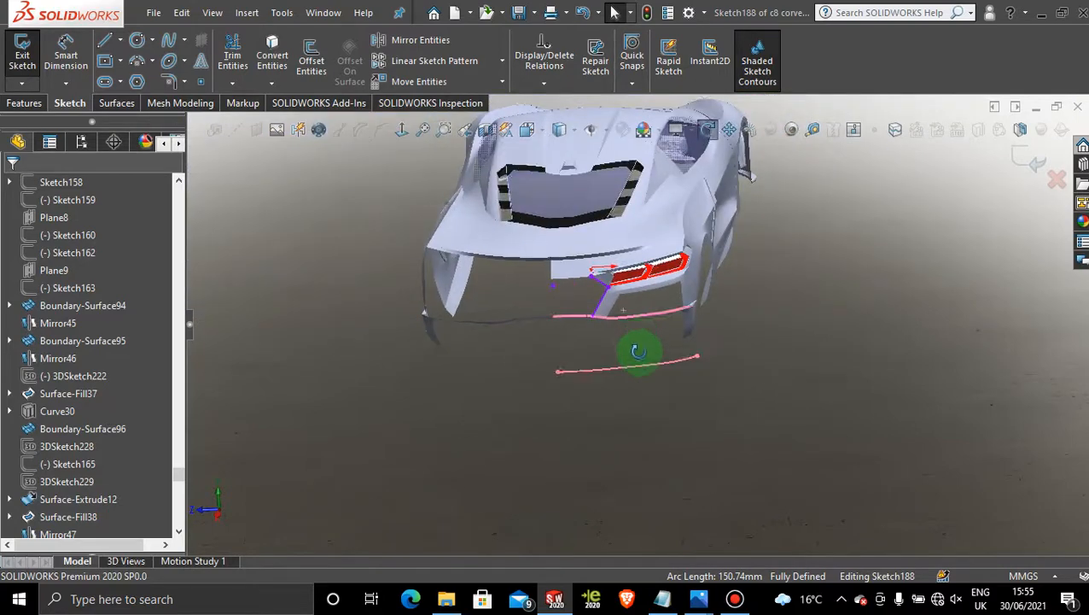
{"action": "middle_click_drag", "start_coordinate": [637, 347], "coordinate": [645, 382]}
{"action": "left_click", "coordinate": [1021, 153]}
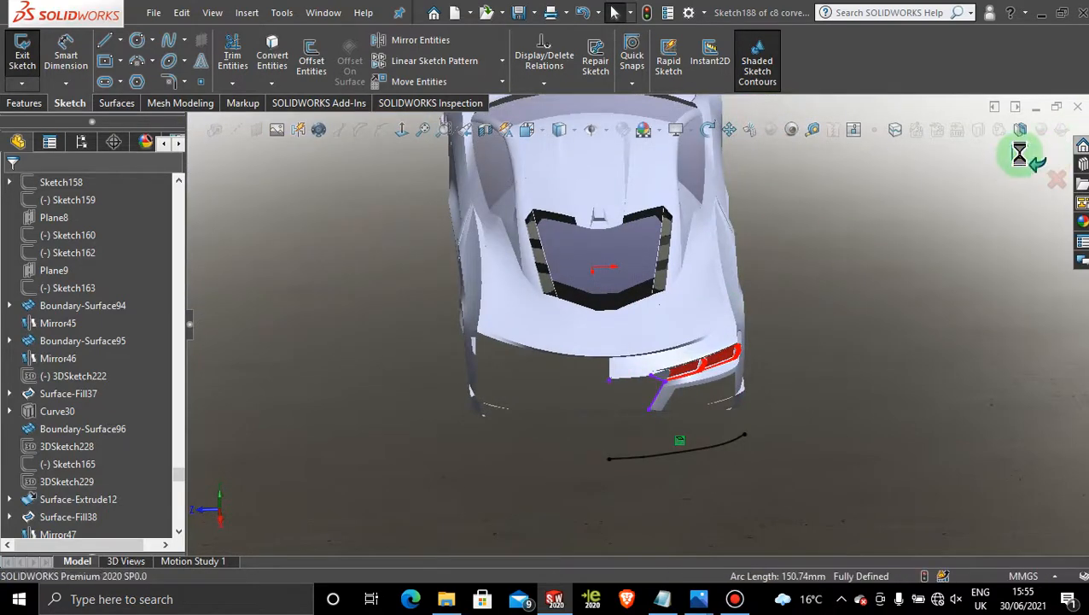
Step: Start a new sketch on the Top Plane and face it squarely at the car's rear corner
{"action": "mouse_move", "coordinate": [838, 255]}
{"action": "middle_mouse_down"}
{"action": "mouse_move", "coordinate": [787, 265]}
{"action": "mouse_move", "coordinate": [708, 367]}
{"action": "middle_mouse_up"}
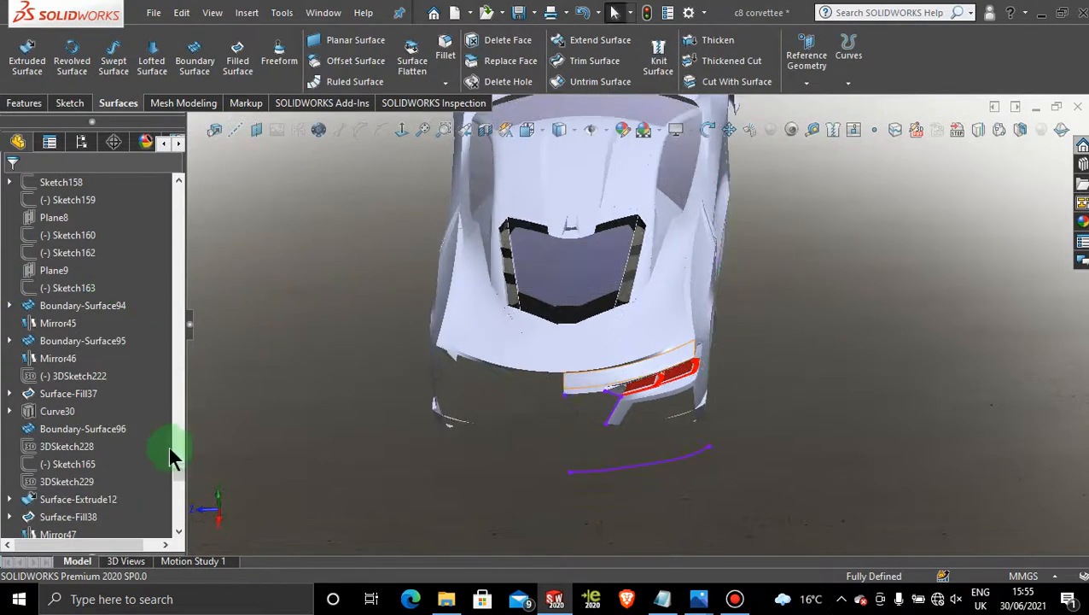
{"action": "left_click_drag", "start_coordinate": [178, 475], "coordinate": [175, 182]}
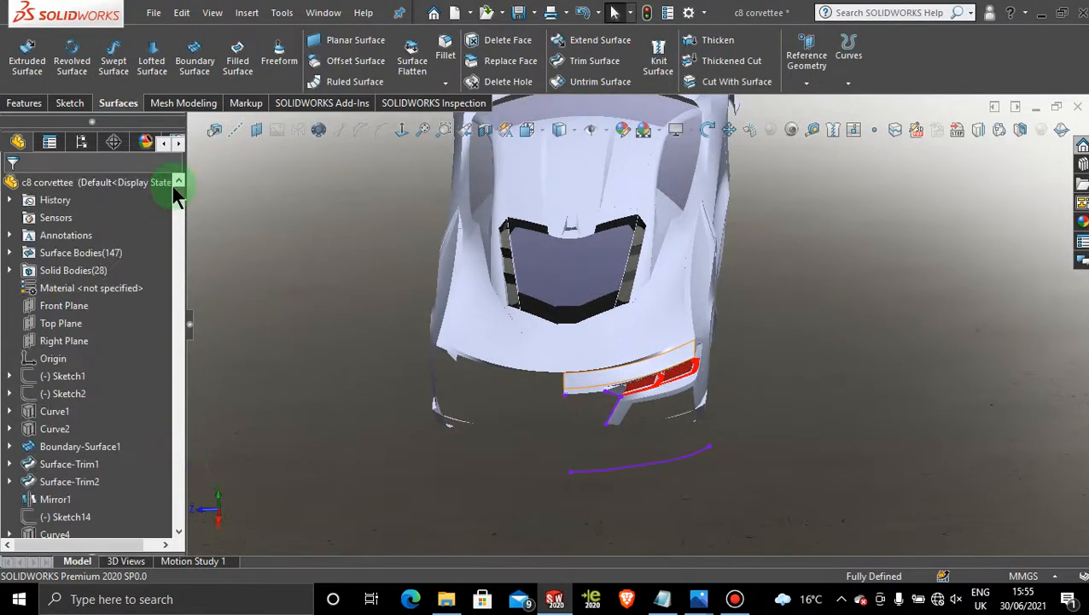
{"action": "left_click", "coordinate": [70, 326]}
{"action": "left_click", "coordinate": [88, 295]}
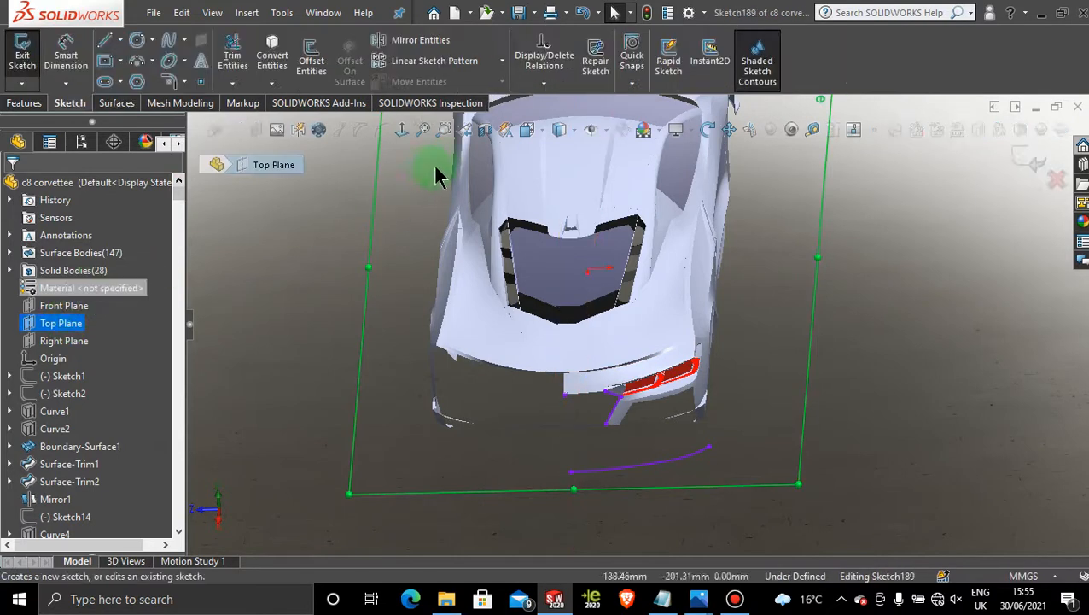
{"action": "left_click", "coordinate": [407, 134]}
{"action": "scroll", "coordinate": [803, 256], "scroll_direction": "down", "scroll_amount": 5}
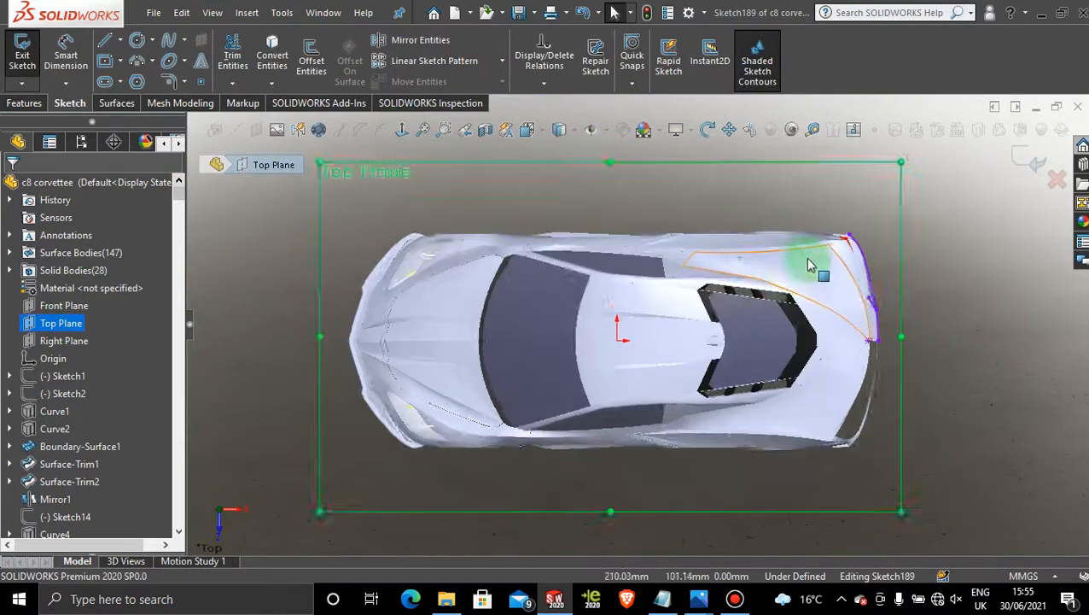
{"action": "middle_click_drag", "start_coordinate": [928, 284], "coordinate": [791, 309]}
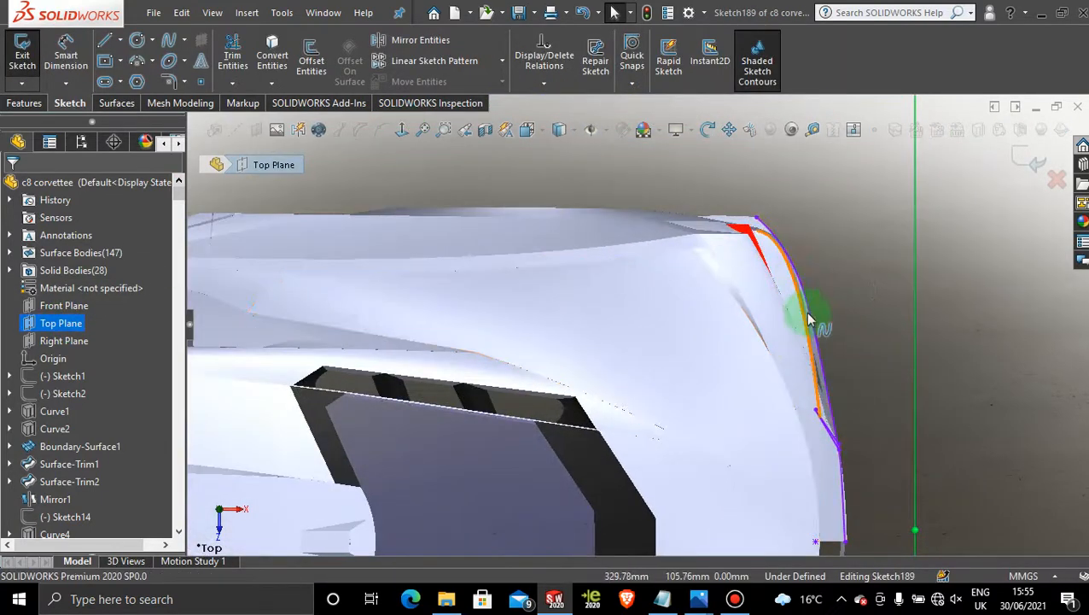
Step: Sketch a construction line about 46.7 mm long inward from the rear corner, perpendicular to the curved bumper edge, and close the sketch
{"action": "left_click", "coordinate": [802, 305]}
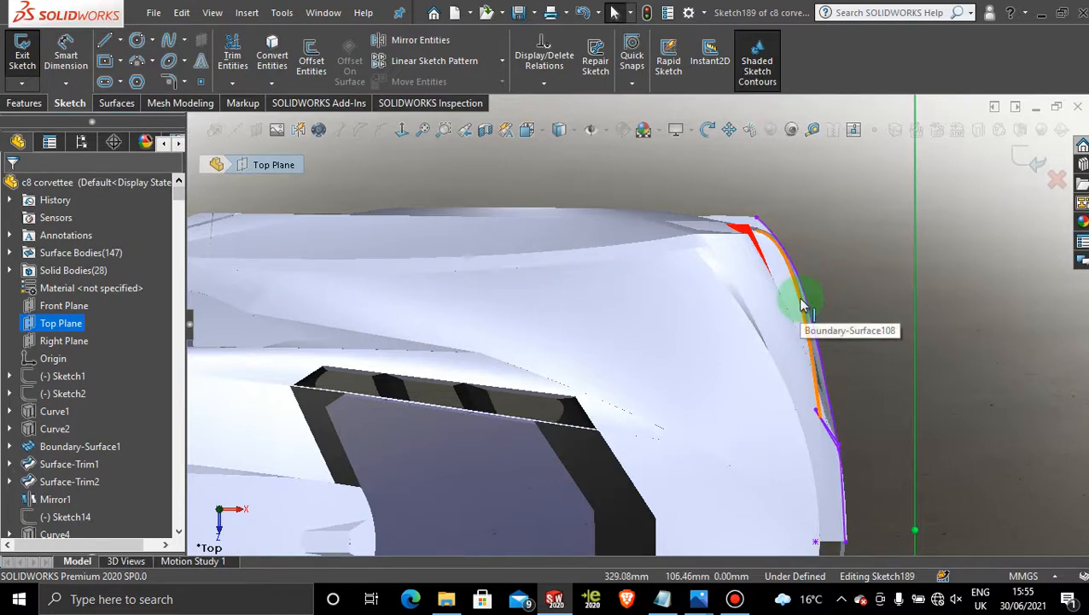
{"action": "left_click", "coordinate": [120, 40]}
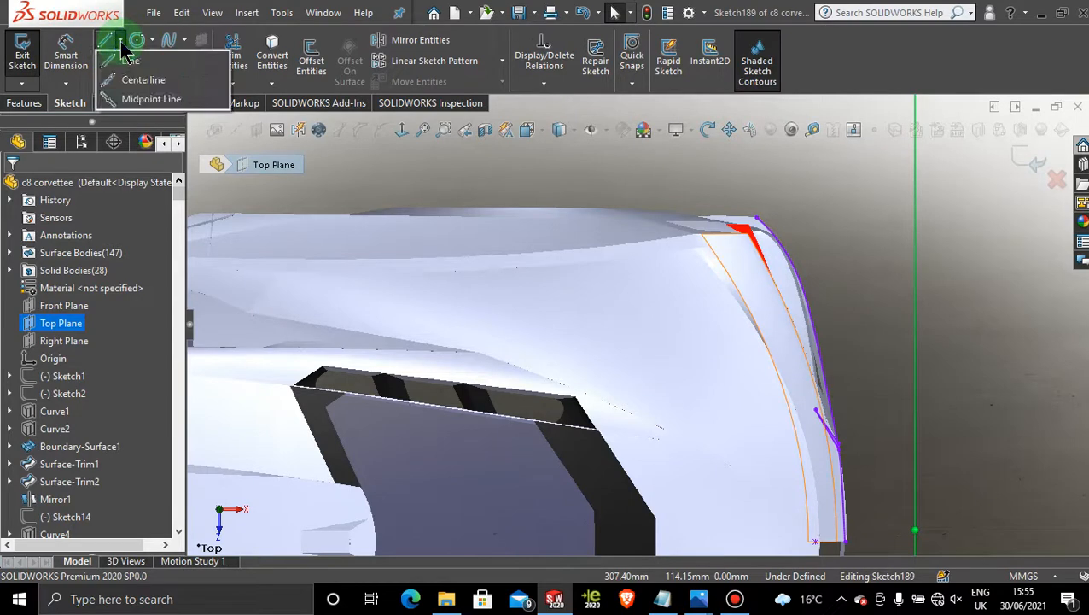
{"action": "left_click", "coordinate": [117, 58]}
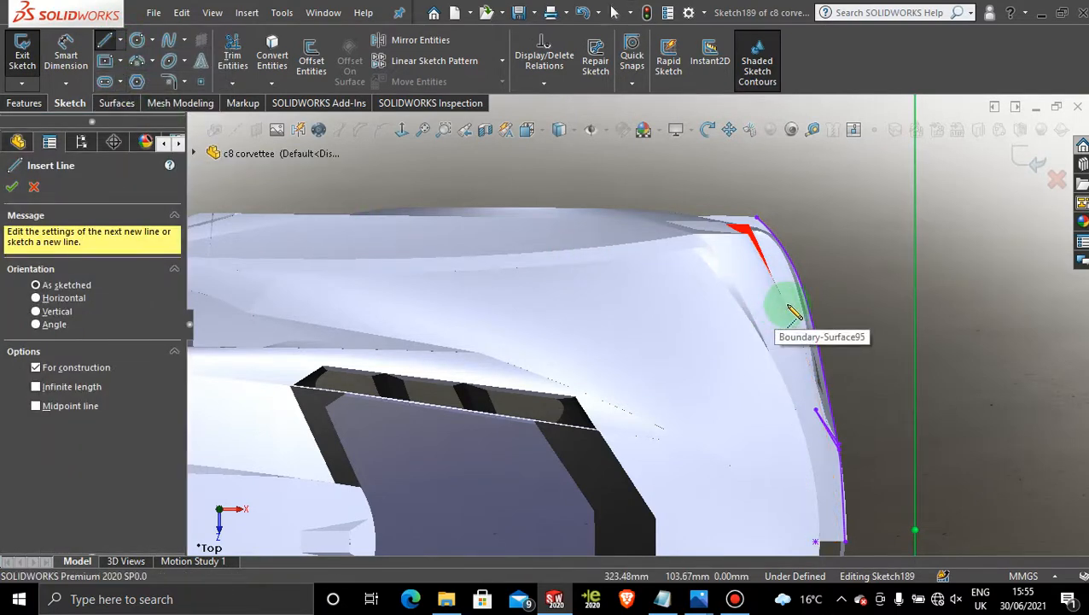
{"action": "scroll", "coordinate": [787, 314], "scroll_direction": "down", "scroll_amount": 2}
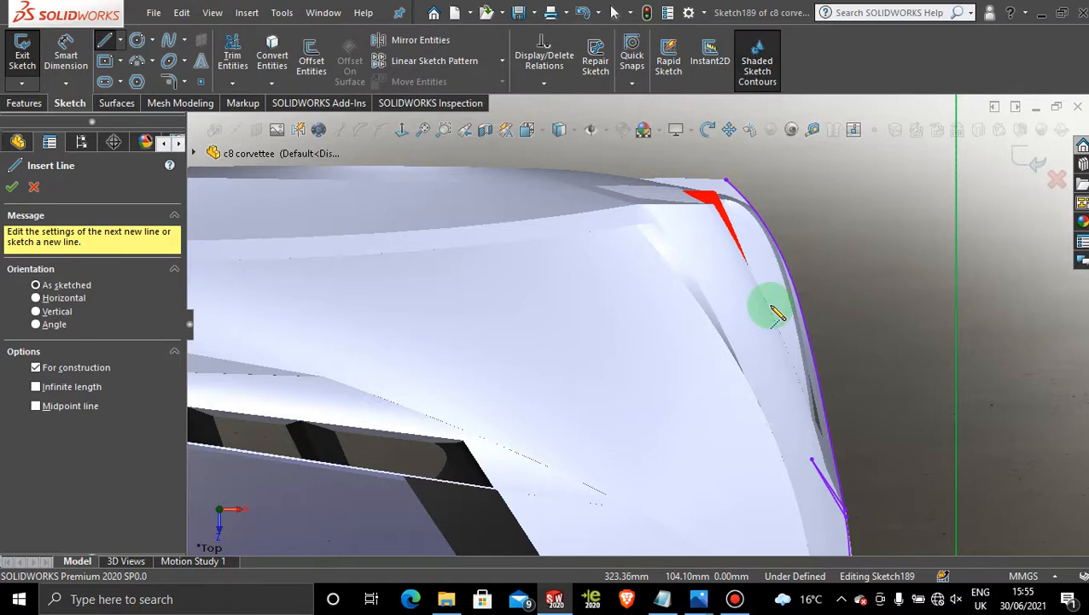
{"action": "left_click", "coordinate": [772, 313]}
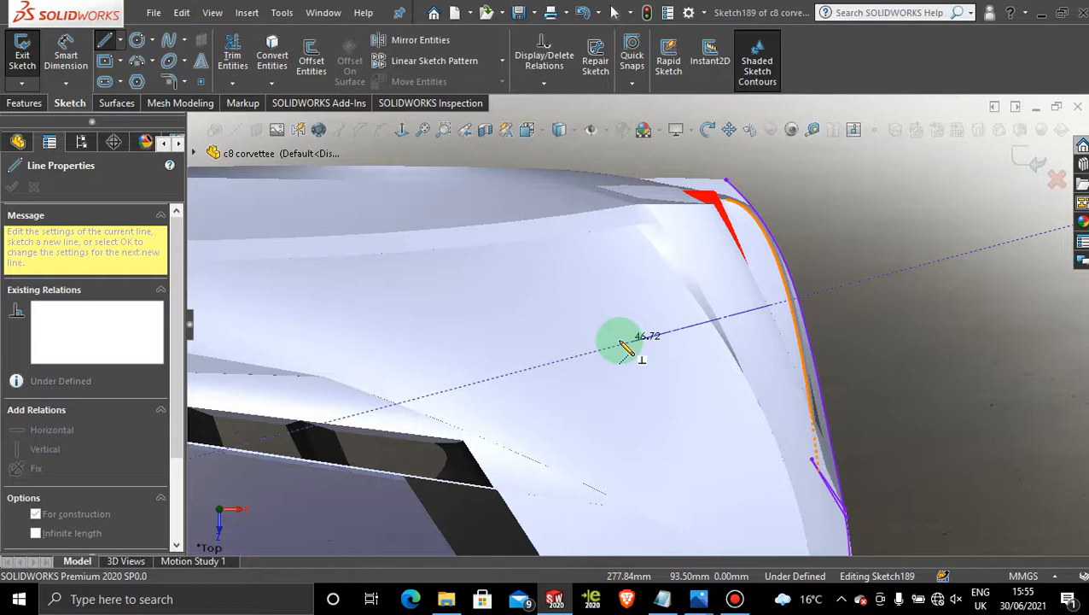
{"action": "left_click", "coordinate": [620, 344]}
{"action": "key", "text": "Escape"}
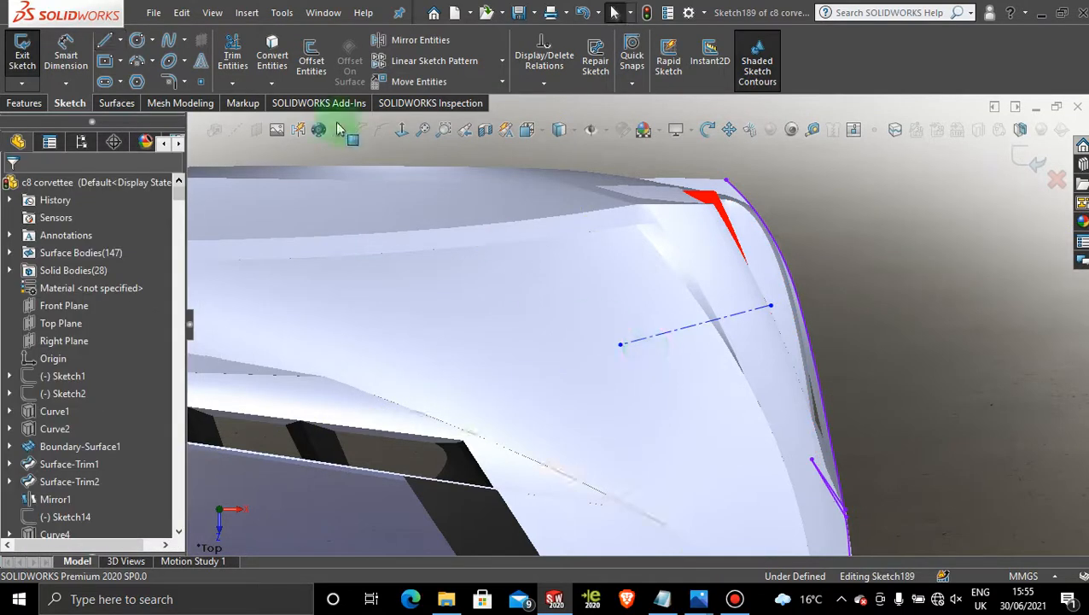
{"action": "left_click", "coordinate": [1027, 156]}
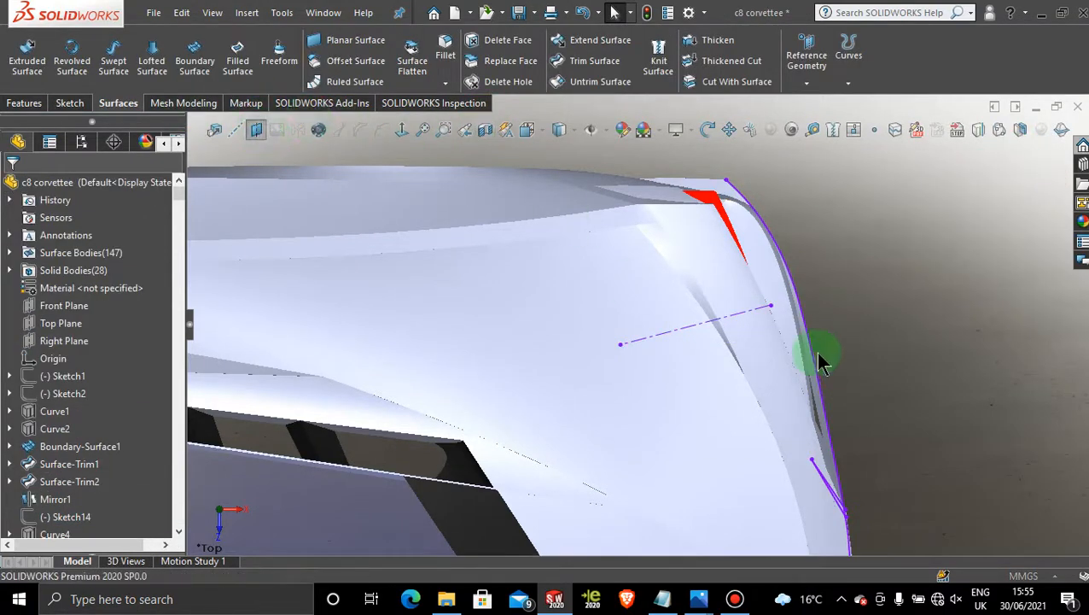
Step: Create a reference plane perpendicular to the construction line, passing through its endpoint nearest the rear edge
{"action": "left_click", "coordinate": [746, 311]}
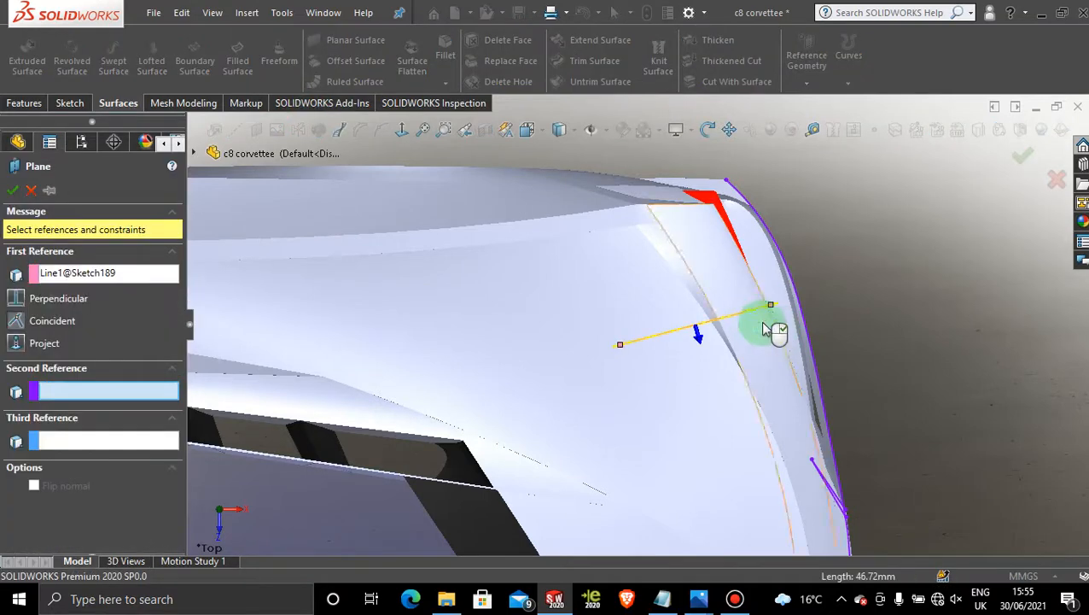
{"action": "left_click", "coordinate": [770, 305]}
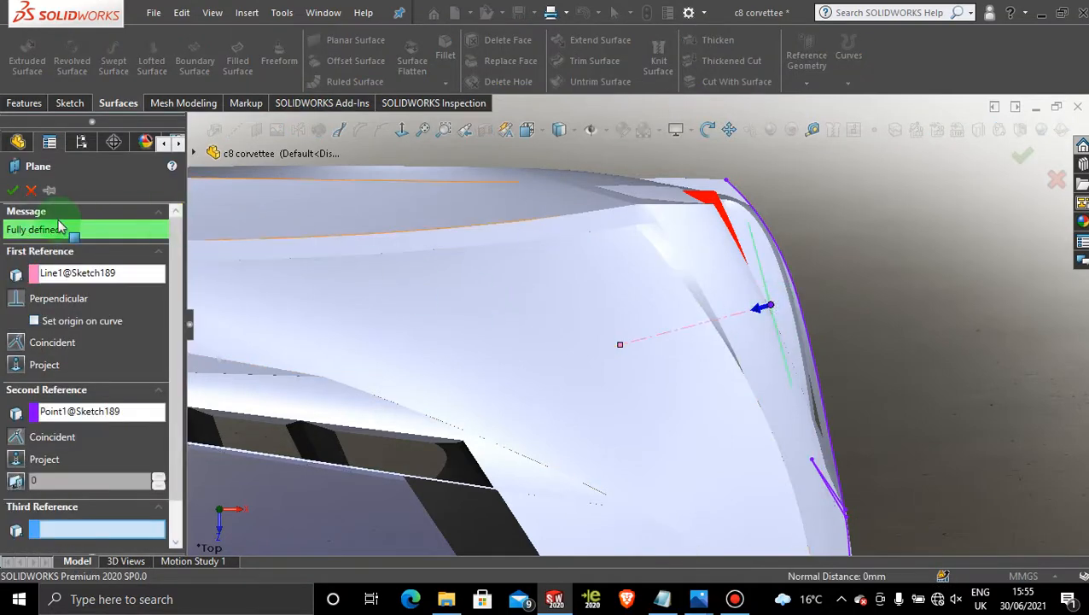
{"action": "left_click", "coordinate": [12, 190]}
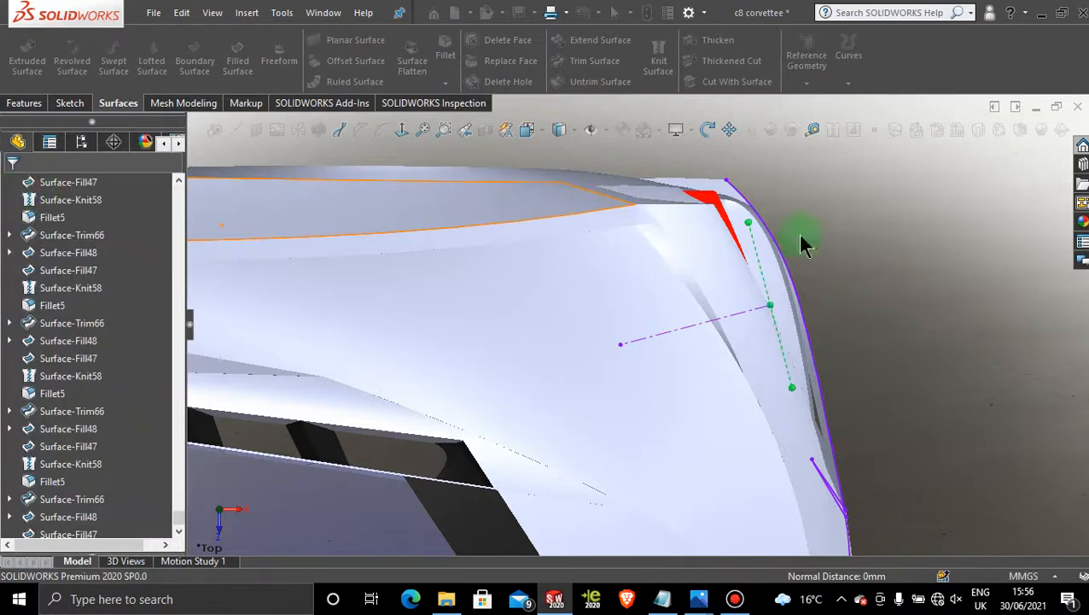
Step: Start a sketch on the new reference plane below the rear bumper and orient the view normal to it
{"action": "mouse_move", "coordinate": [880, 371]}
{"action": "middle_mouse_down"}
{"action": "mouse_move", "coordinate": [749, 394]}
{"action": "mouse_move", "coordinate": [751, 345]}
{"action": "mouse_move", "coordinate": [712, 246]}
{"action": "mouse_move", "coordinate": [687, 235]}
{"action": "mouse_move", "coordinate": [708, 268]}
{"action": "mouse_move", "coordinate": [729, 246]}
{"action": "mouse_move", "coordinate": [692, 206]}
{"action": "mouse_move", "coordinate": [628, 244]}
{"action": "mouse_move", "coordinate": [647, 255]}
{"action": "mouse_move", "coordinate": [673, 250]}
{"action": "mouse_move", "coordinate": [857, 426]}
{"action": "mouse_move", "coordinate": [817, 445]}
{"action": "mouse_move", "coordinate": [861, 462]}
{"action": "mouse_move", "coordinate": [811, 462]}
{"action": "middle_mouse_up"}
{"action": "mouse_move", "coordinate": [745, 436]}
{"action": "middle_mouse_down"}
{"action": "mouse_move", "coordinate": [749, 382]}
{"action": "mouse_move", "coordinate": [725, 348]}
{"action": "mouse_move", "coordinate": [661, 360]}
{"action": "mouse_move", "coordinate": [608, 384]}
{"action": "mouse_move", "coordinate": [581, 414]}
{"action": "mouse_move", "coordinate": [615, 407]}
{"action": "mouse_move", "coordinate": [705, 421]}
{"action": "mouse_move", "coordinate": [703, 467]}
{"action": "middle_mouse_up"}
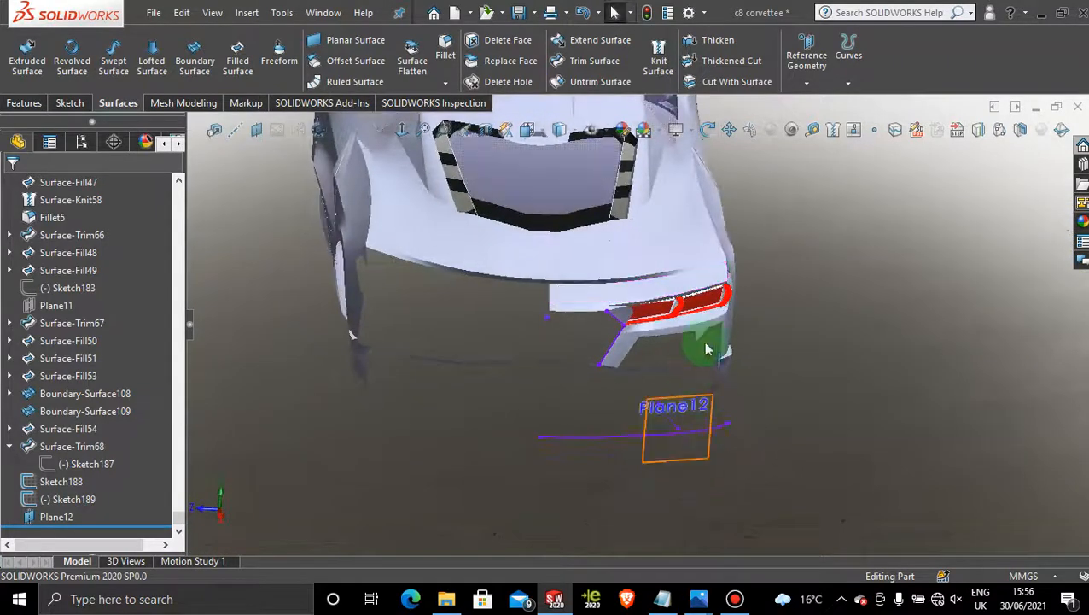
{"action": "scroll", "coordinate": [718, 373], "scroll_direction": "down", "scroll_amount": 3}
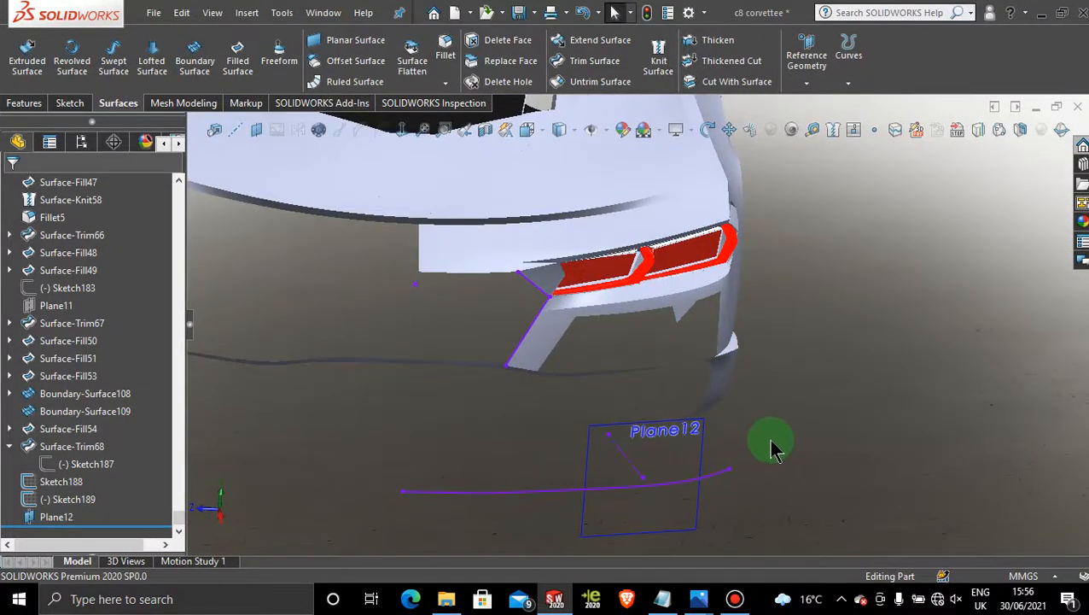
{"action": "mouse_move", "coordinate": [770, 450]}
{"action": "middle_mouse_down"}
{"action": "mouse_move", "coordinate": [746, 425]}
{"action": "mouse_move", "coordinate": [770, 369]}
{"action": "mouse_move", "coordinate": [804, 386]}
{"action": "middle_mouse_up"}
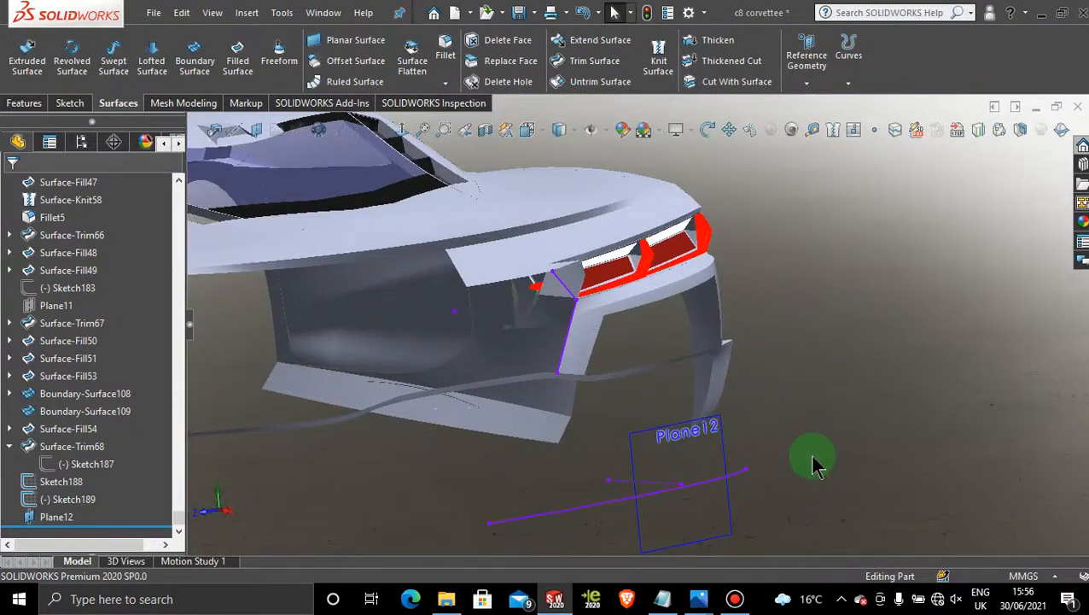
{"action": "middle_click_drag", "start_coordinate": [812, 461], "coordinate": [812, 455]}
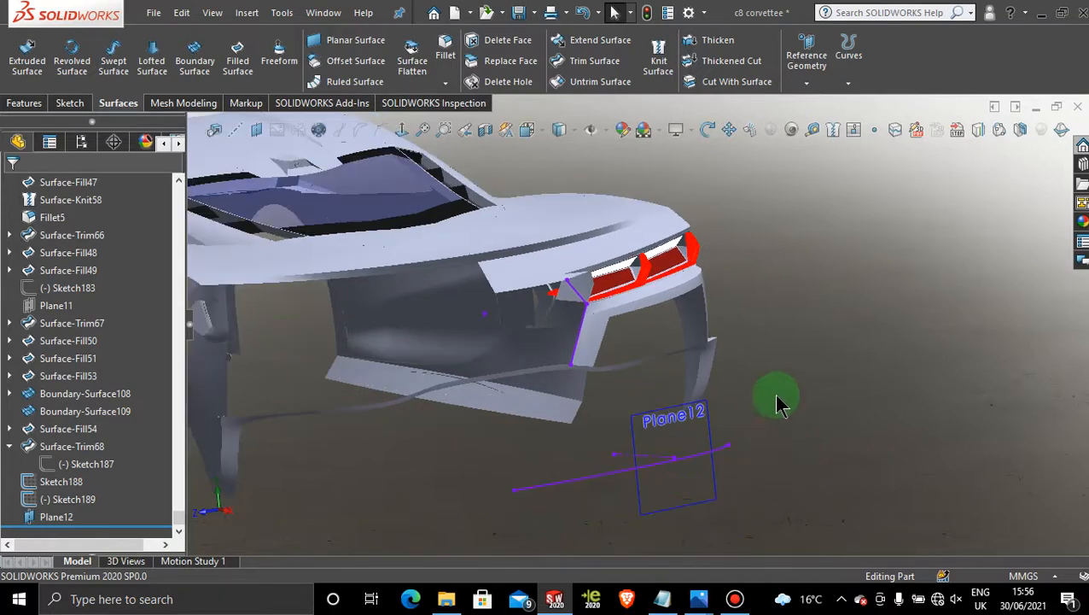
{"action": "left_click", "coordinate": [713, 424]}
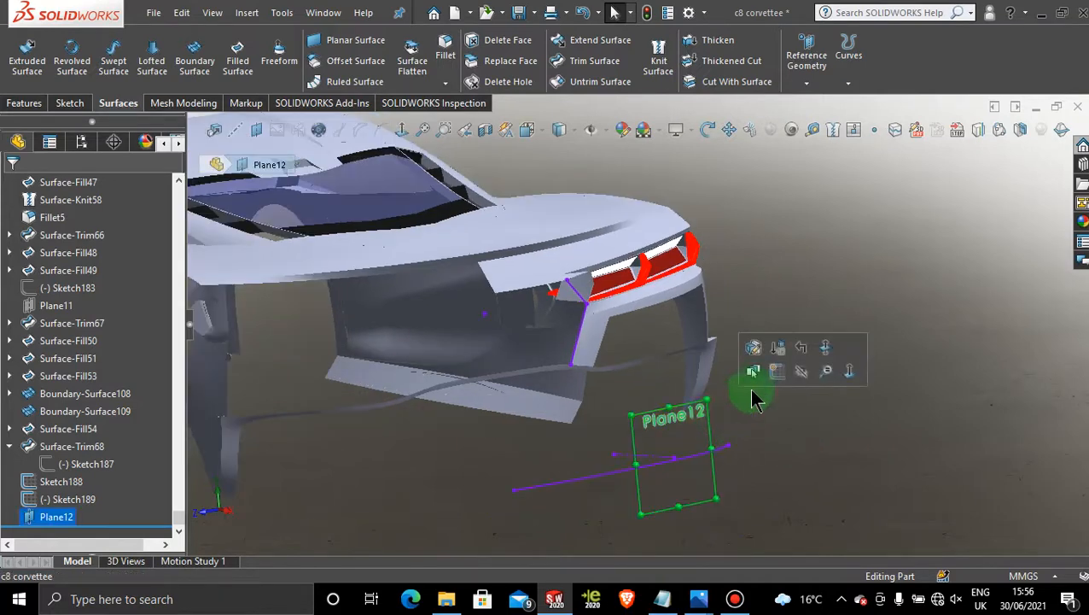
{"action": "left_click", "coordinate": [773, 378]}
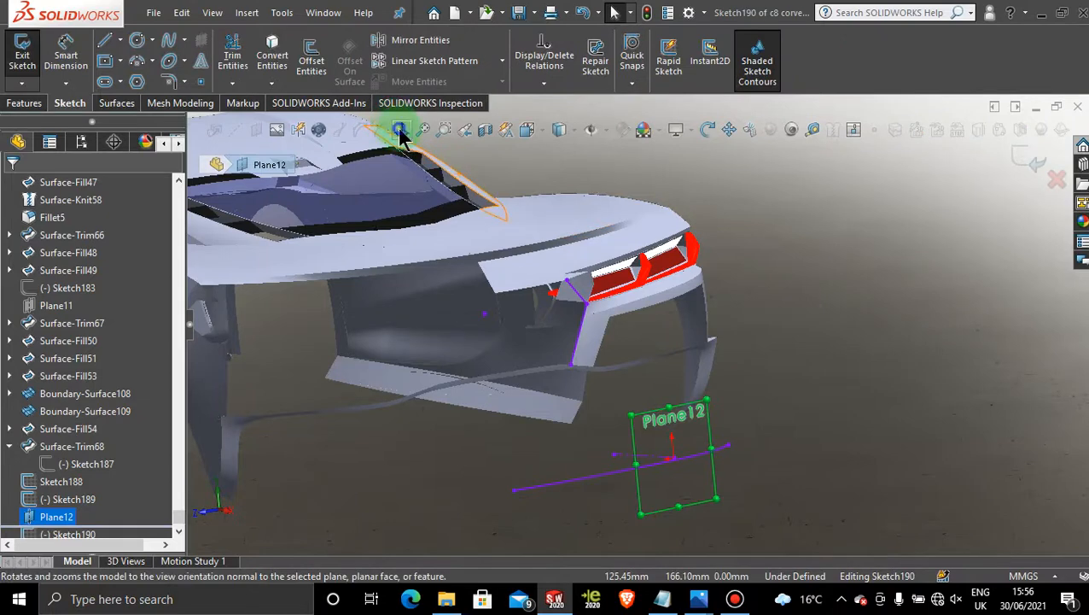
{"action": "left_click", "coordinate": [399, 130]}
{"action": "left_click", "coordinate": [400, 130]}
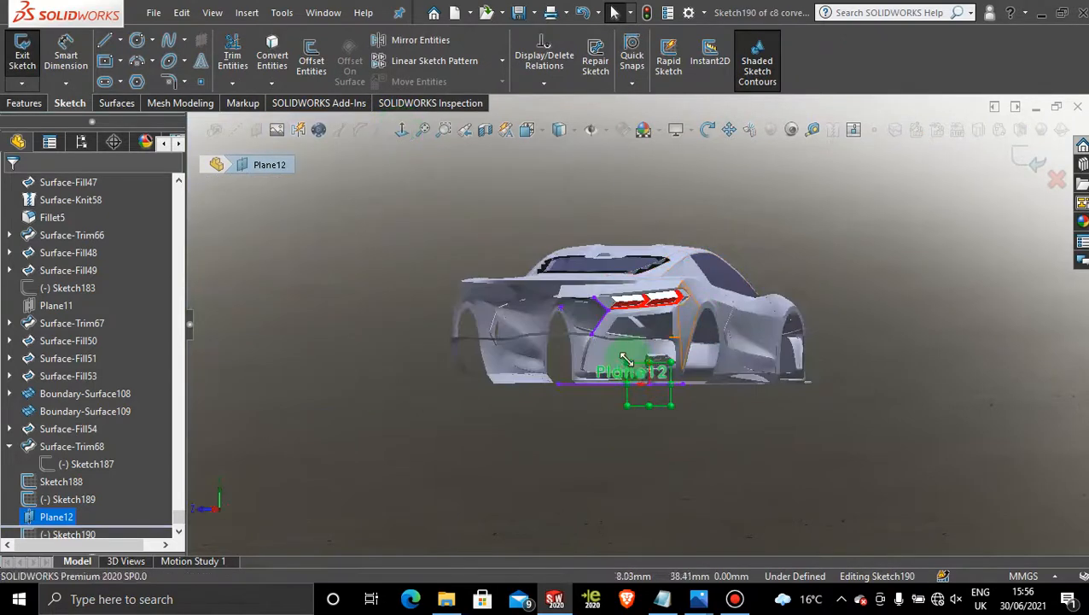
Step: Sketch a near-vertical spline about 22 mm long just inside the outer edge of the bumper opening below the tail light
{"action": "scroll", "coordinate": [648, 307], "scroll_direction": "down", "scroll_amount": 6}
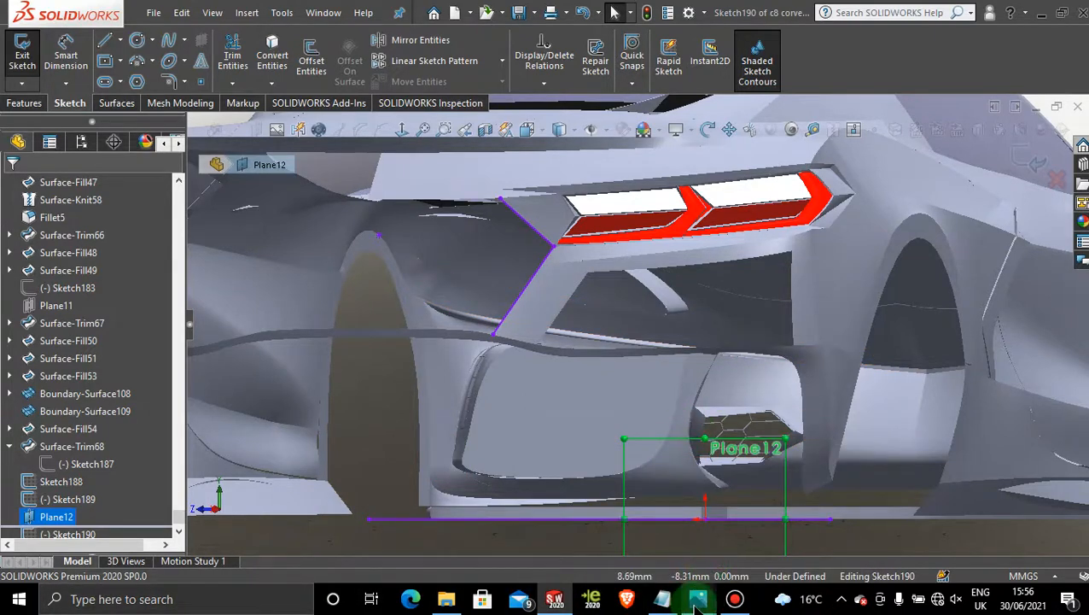
{"action": "mouse_move", "coordinate": [698, 598]}
{"action": "mouse_move", "coordinate": [623, 502]}
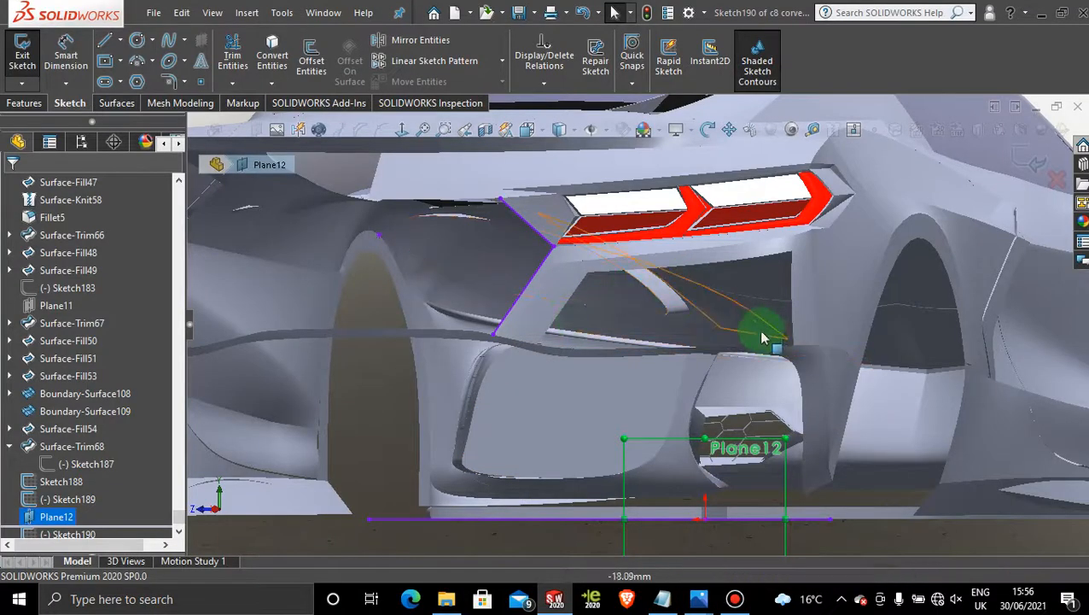
{"action": "mouse_move", "coordinate": [763, 337]}
{"action": "left_mouse_down"}
{"action": "mouse_move", "coordinate": [777, 274]}
{"action": "mouse_move", "coordinate": [627, 286]}
{"action": "mouse_move", "coordinate": [613, 316]}
{"action": "mouse_move", "coordinate": [779, 327]}
{"action": "left_mouse_up"}
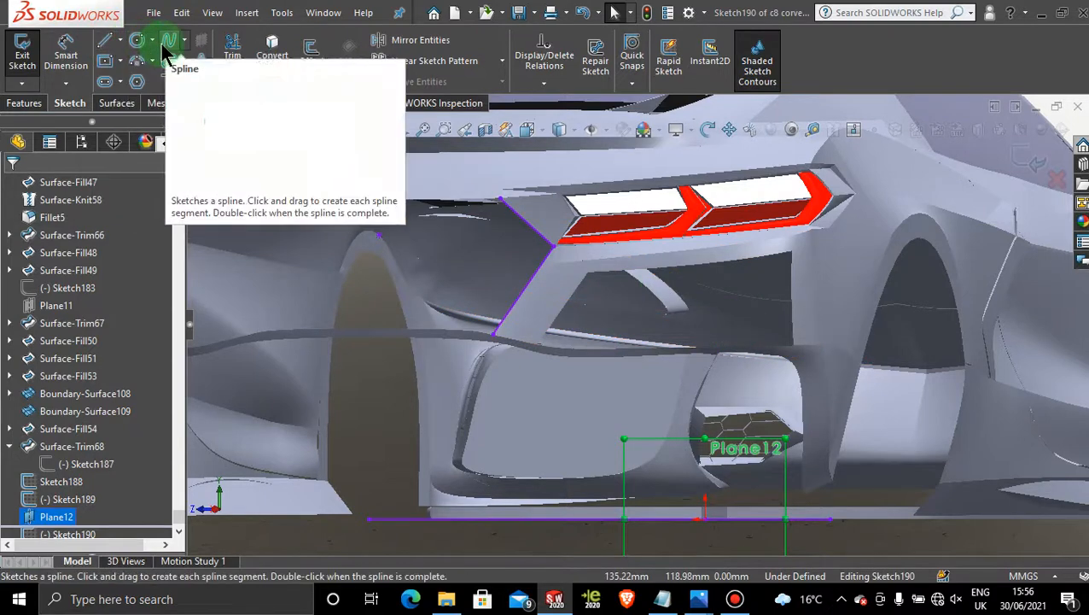
{"action": "scroll", "coordinate": [786, 308], "scroll_direction": "down", "scroll_amount": 1}
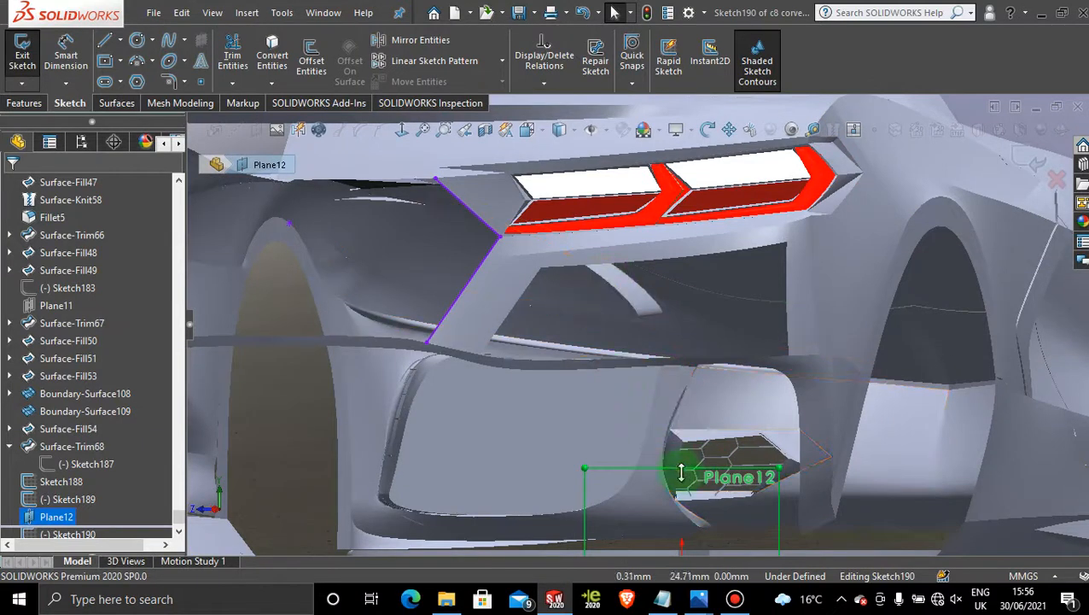
{"action": "left_click", "coordinate": [168, 40]}
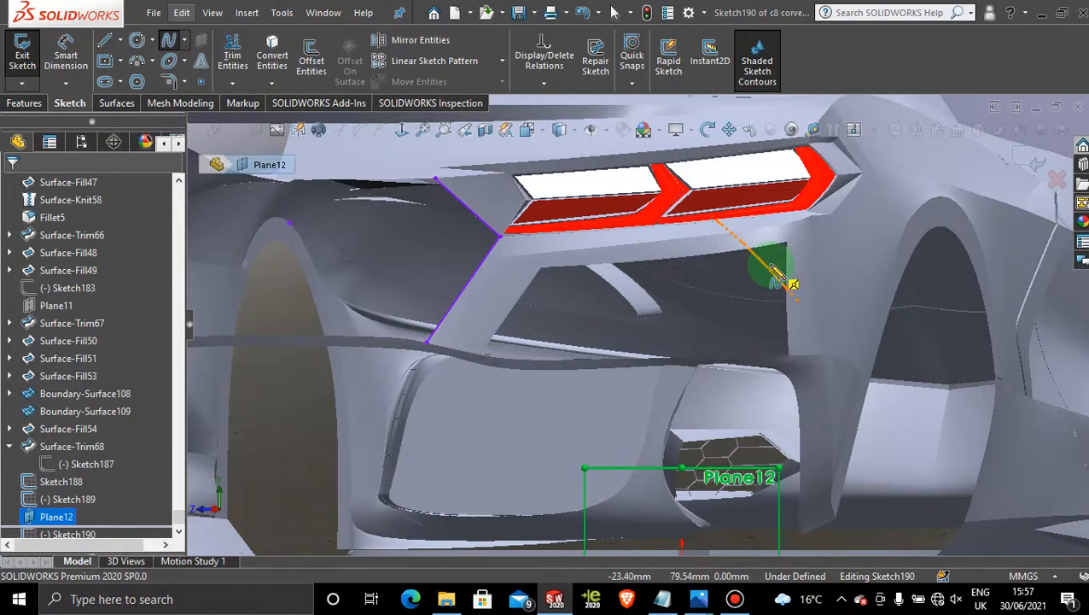
{"action": "scroll", "coordinate": [775, 273], "scroll_direction": "down", "scroll_amount": 2}
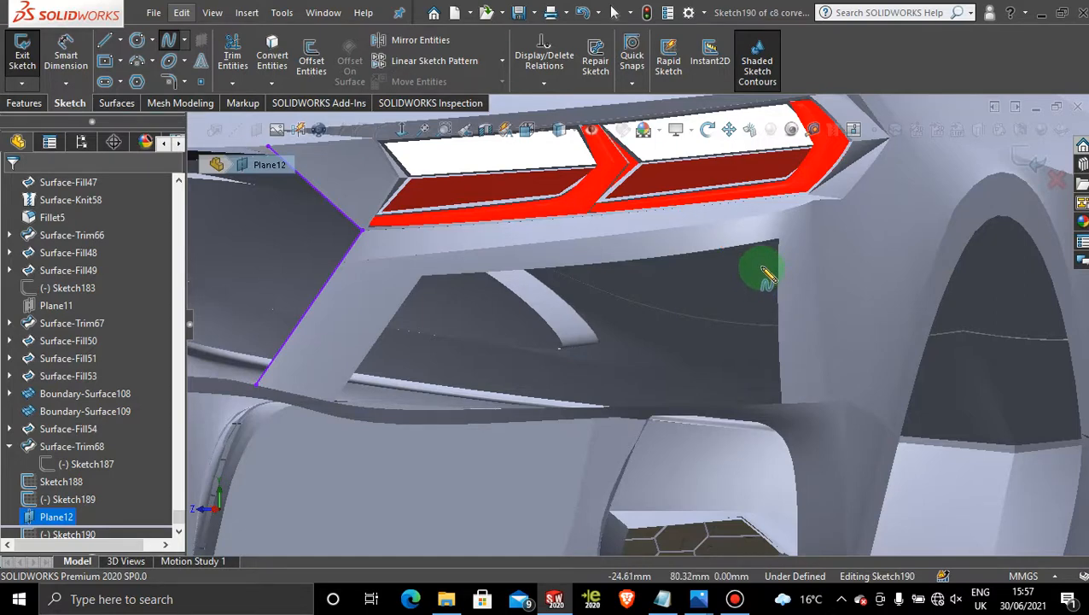
{"action": "left_click", "coordinate": [760, 286]}
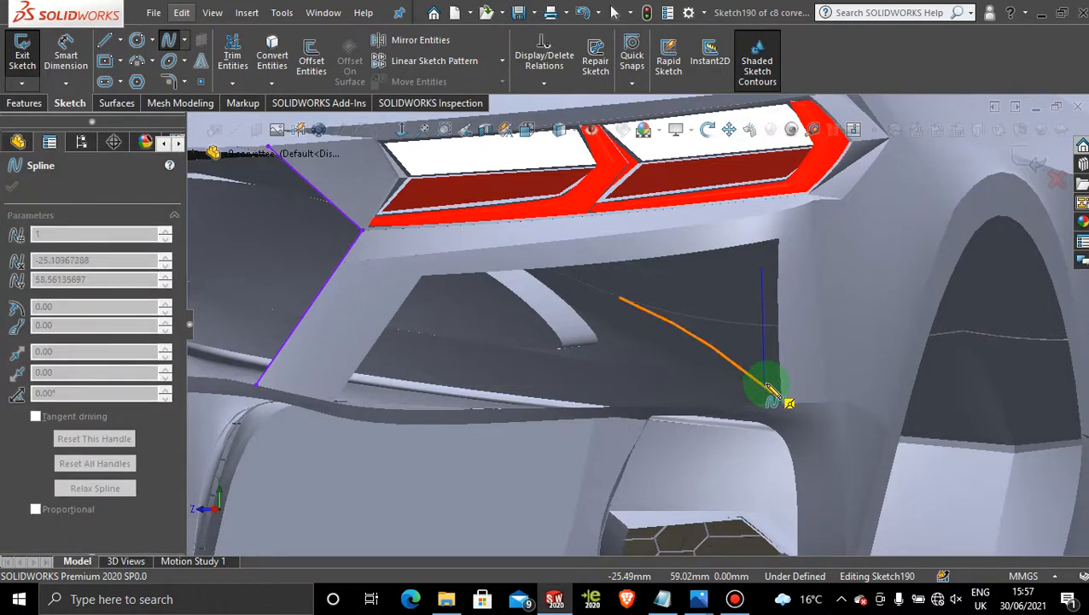
{"action": "left_click", "coordinate": [766, 385]}
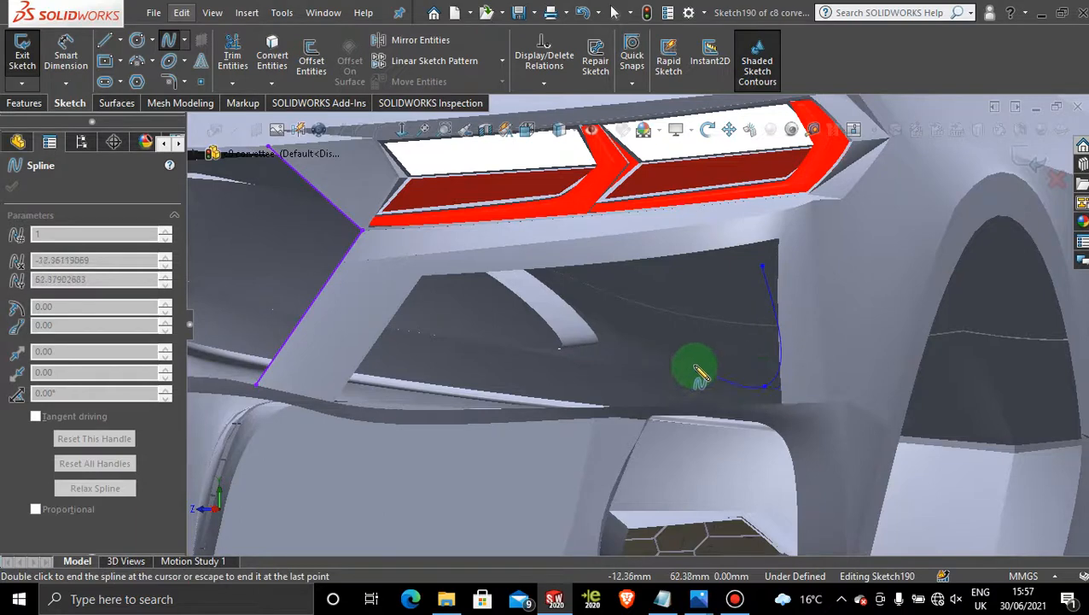
{"action": "key", "text": "Escape"}
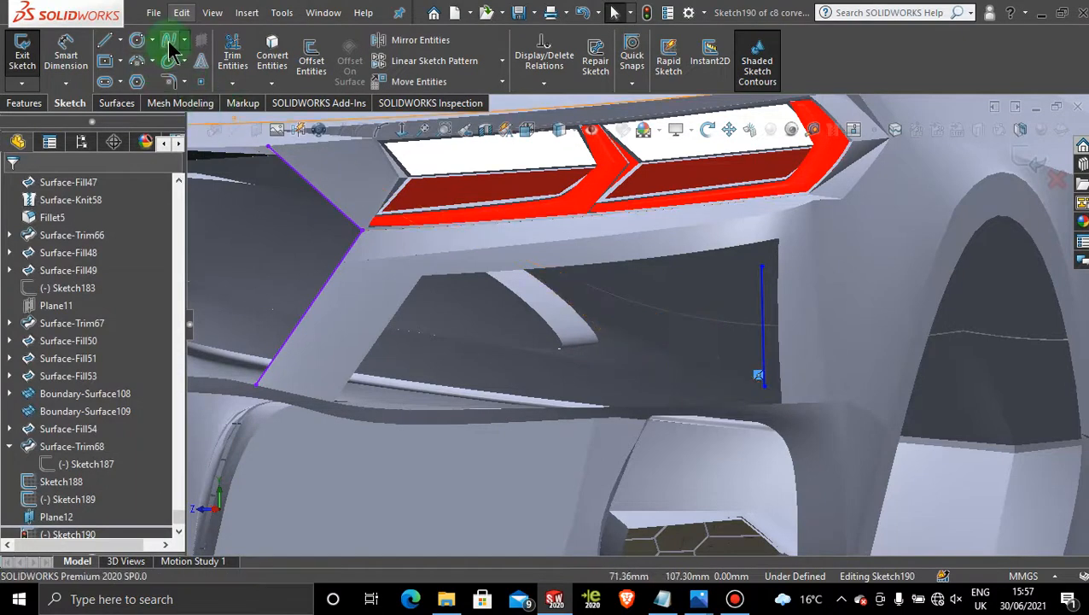
Step: Sketch a spline about 43 mm long from the vertical spline's upper end, following the opening's upper edge inward
{"action": "left_click", "coordinate": [170, 44]}
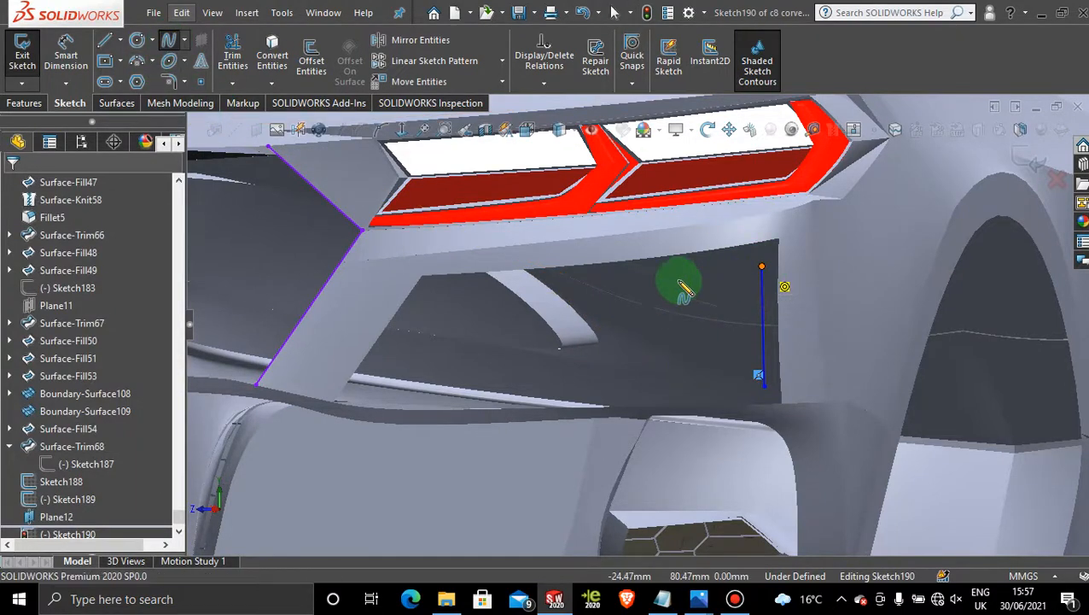
{"action": "left_click", "coordinate": [762, 267]}
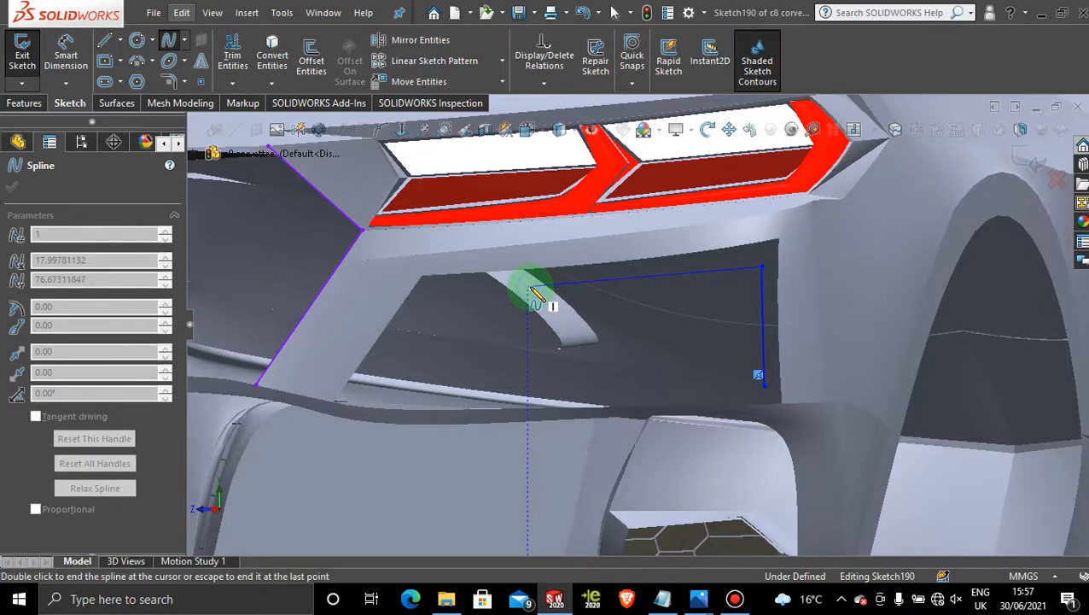
{"action": "double_click", "coordinate": [528, 287]}
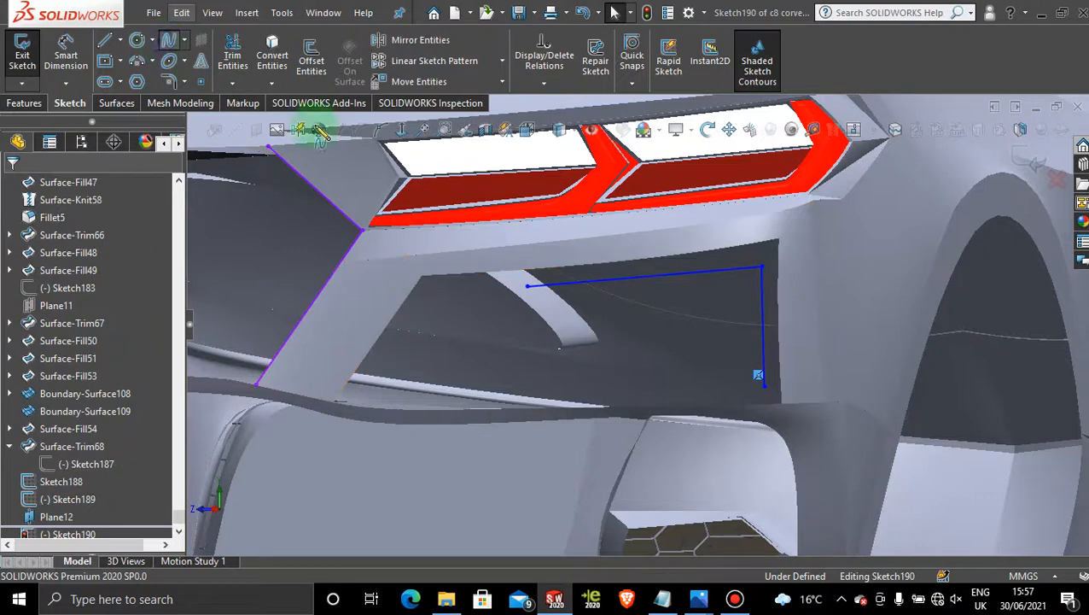
Step: Sketch a slanted inner spline and a lower spline about 52 mm long to close the four-sided profile
{"action": "left_click", "coordinate": [528, 287]}
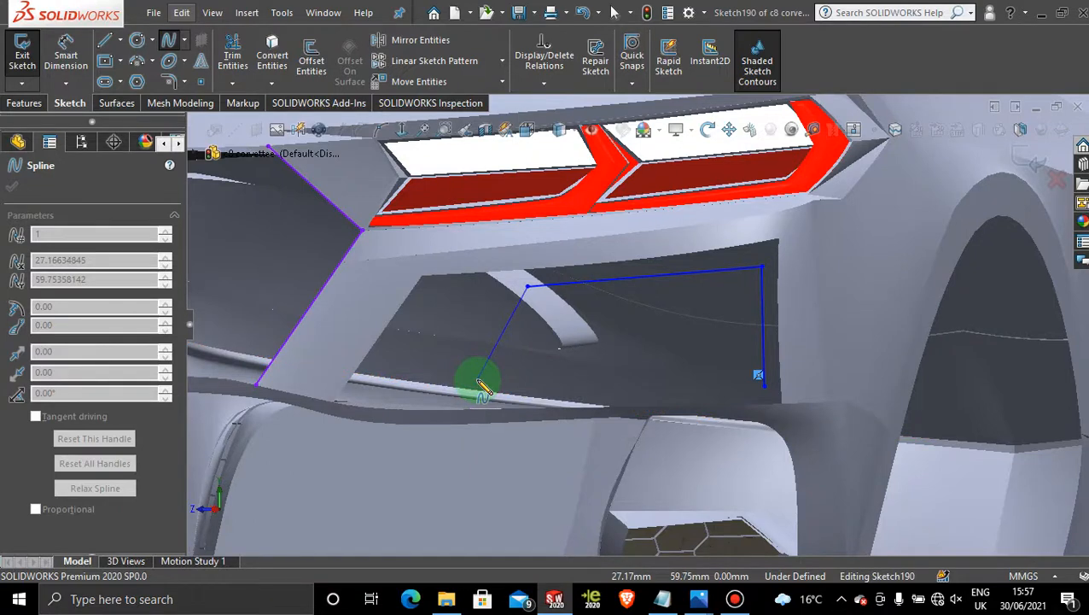
{"action": "key", "text": "Escape"}
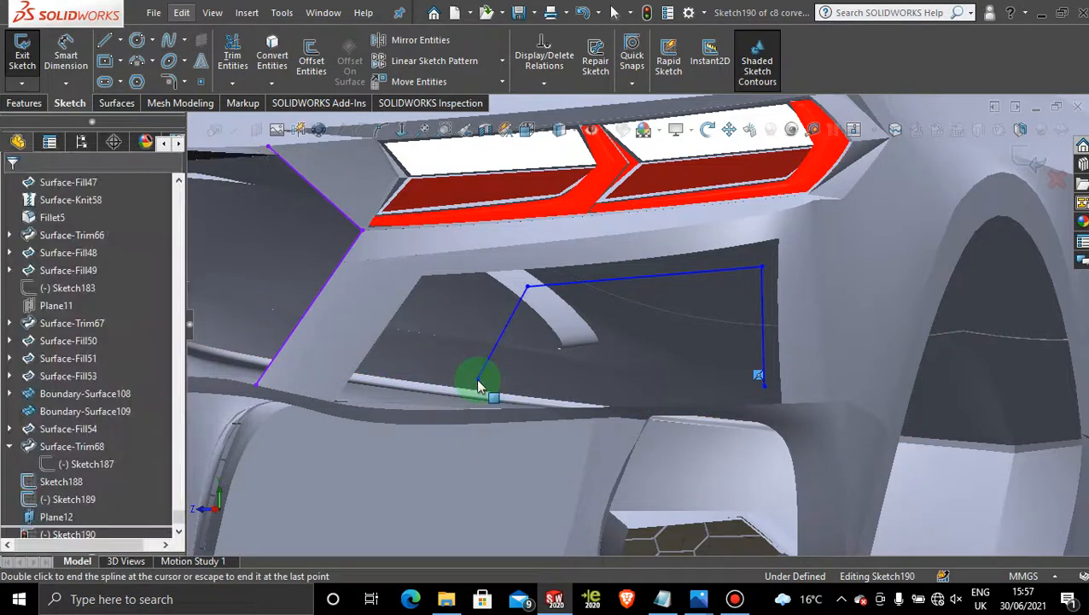
{"action": "left_click", "coordinate": [477, 379]}
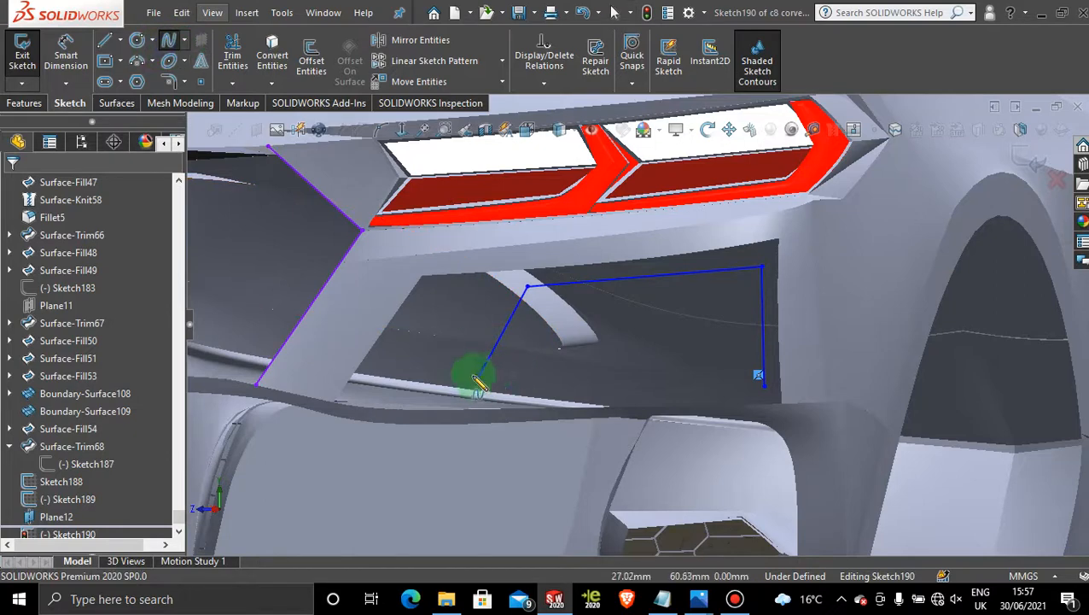
{"action": "left_click", "coordinate": [759, 381]}
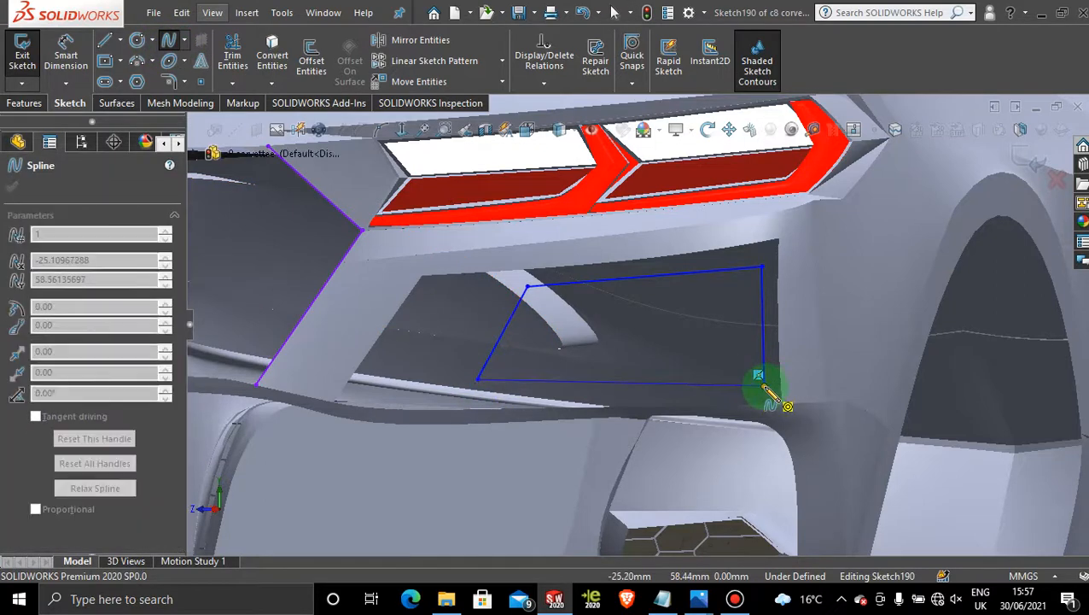
{"action": "double_click", "coordinate": [763, 386]}
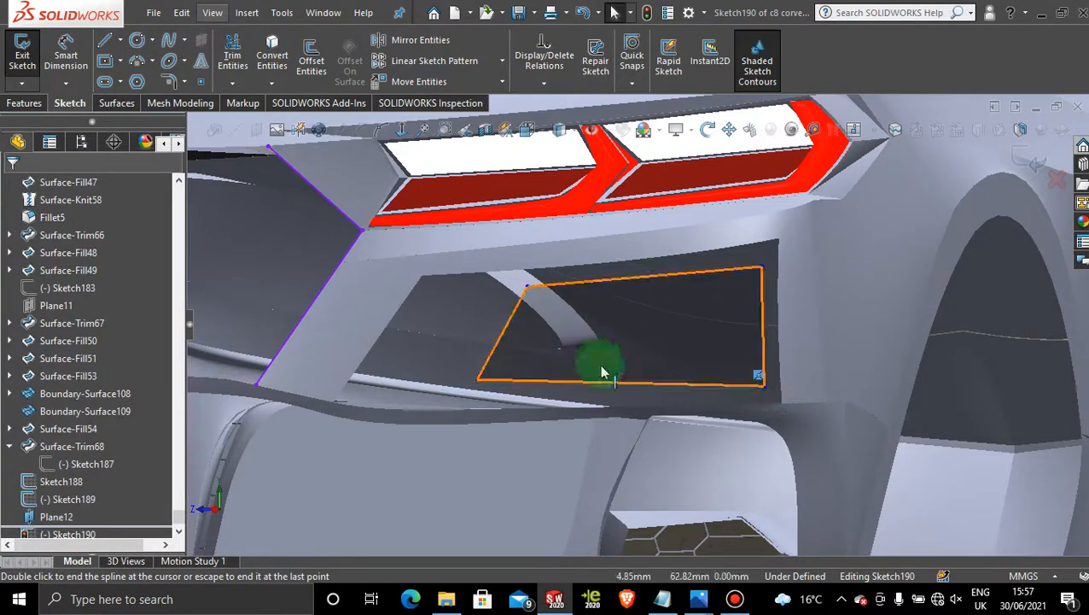
Step: Bend the profile's upper and lower splines into gentle curves with their end handles and close the sketch
{"action": "left_click", "coordinate": [603, 288]}
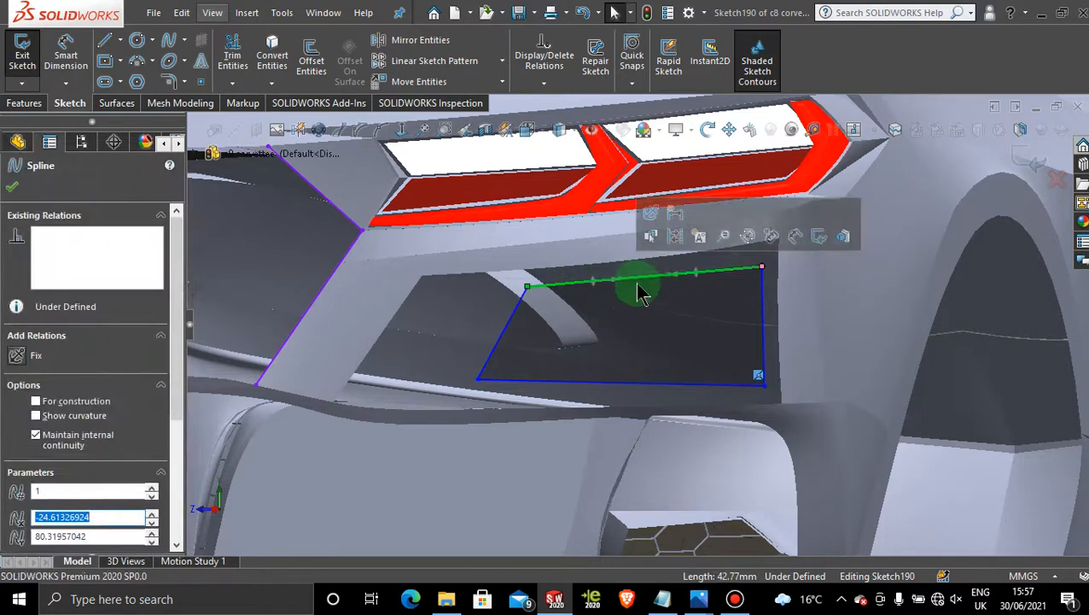
{"action": "left_click", "coordinate": [672, 285]}
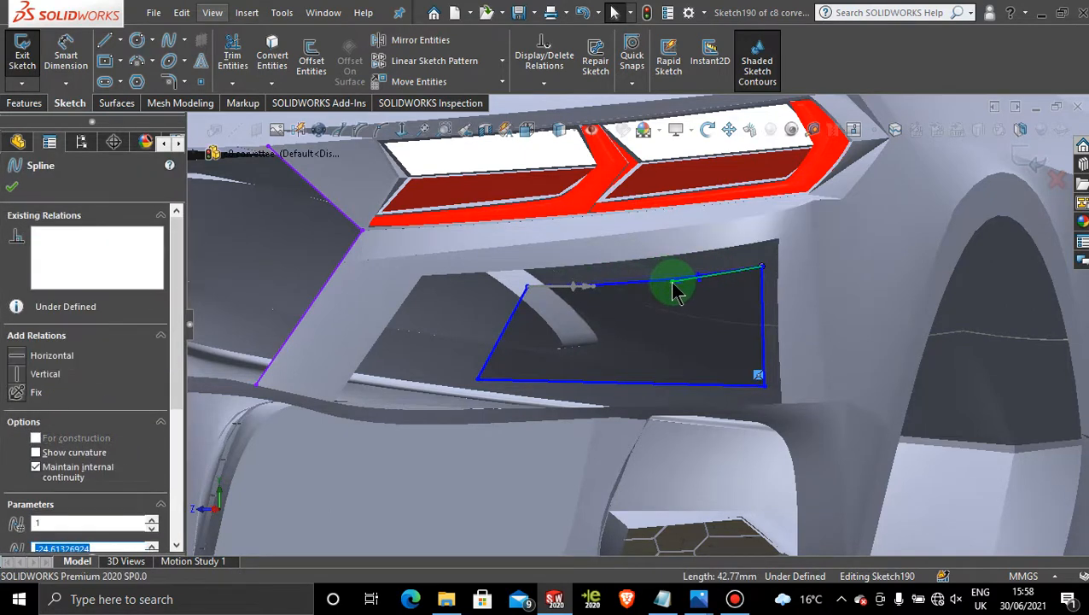
{"action": "left_click", "coordinate": [670, 382]}
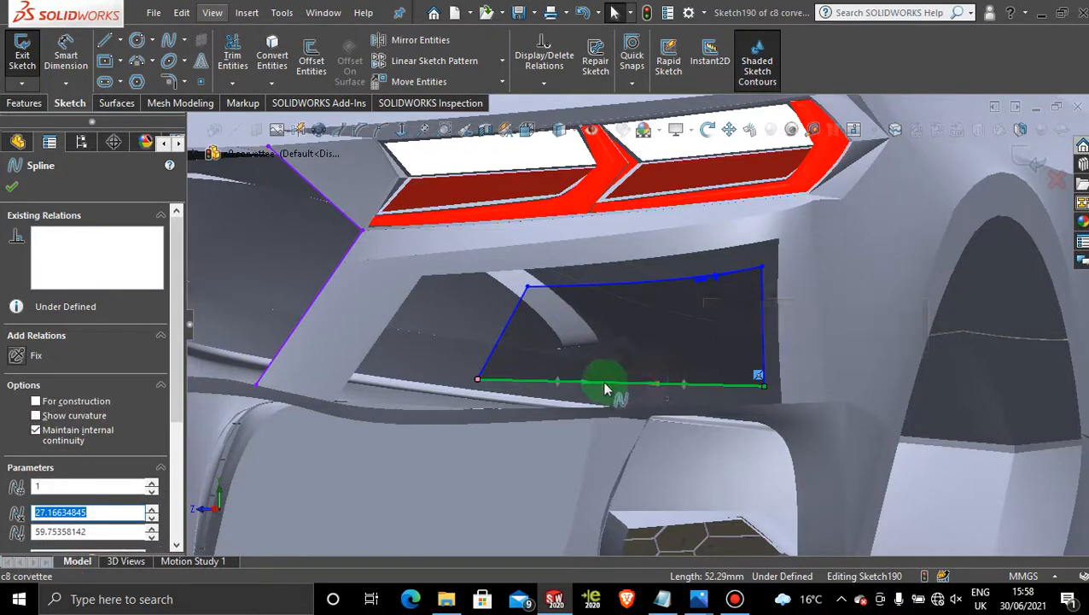
{"action": "mouse_move", "coordinate": [595, 389]}
{"action": "left_mouse_down"}
{"action": "mouse_move", "coordinate": [595, 375]}
{"action": "mouse_move", "coordinate": [595, 397]}
{"action": "left_mouse_up"}
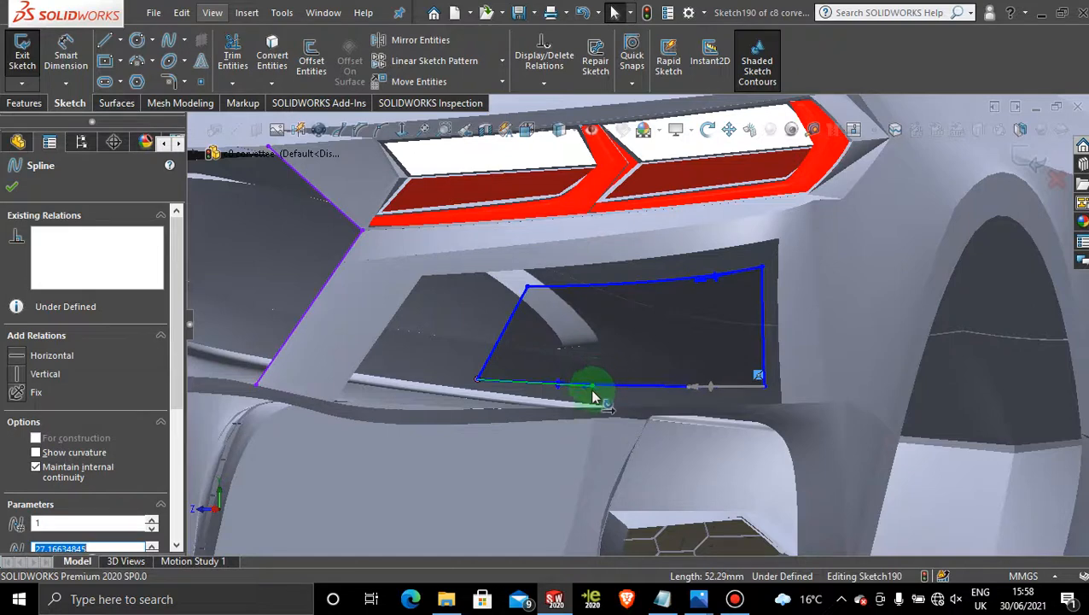
{"action": "left_click_drag", "start_coordinate": [689, 391], "coordinate": [687, 381]}
{"action": "scroll", "coordinate": [632, 367], "scroll_direction": "up", "scroll_amount": 5}
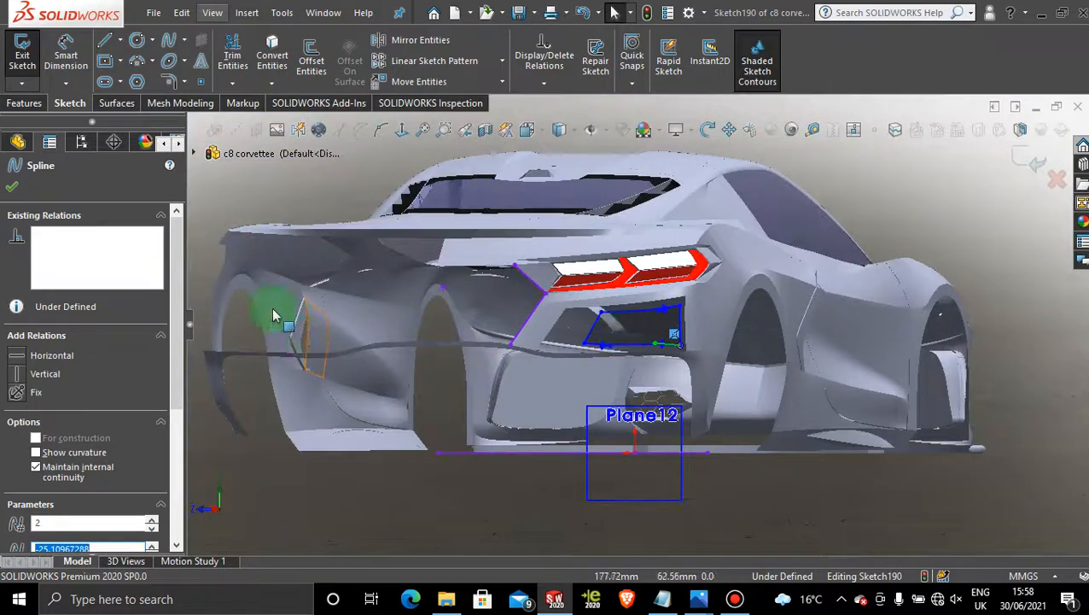
{"action": "left_click", "coordinate": [11, 189]}
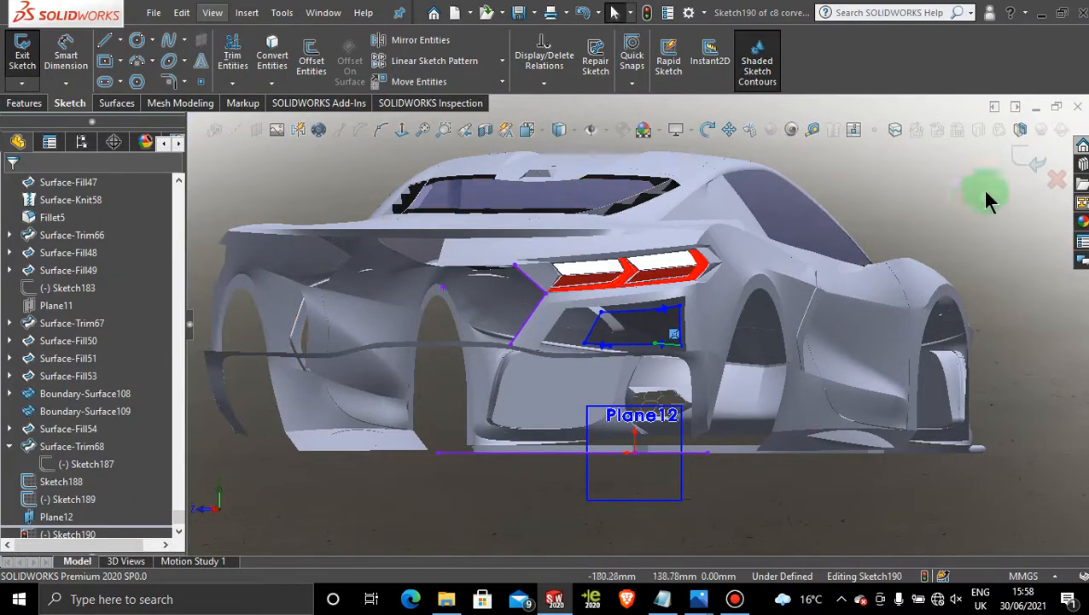
{"action": "left_click", "coordinate": [1024, 158]}
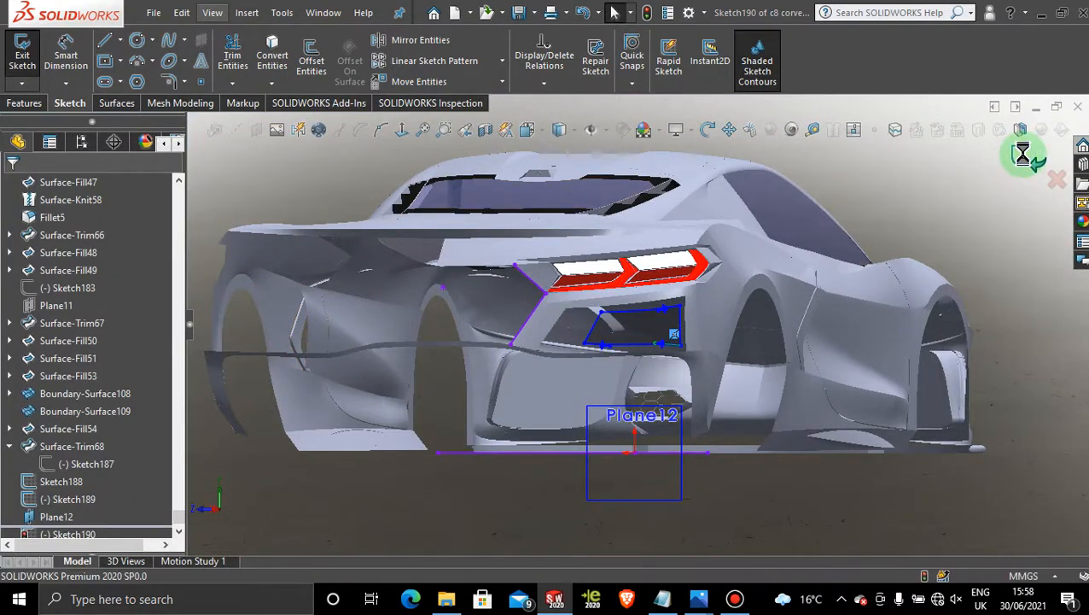
Step: Set the display style to Shaded With Edges for the rear corner around the new profile
{"action": "scroll", "coordinate": [856, 229], "scroll_direction": "up", "scroll_amount": 2}
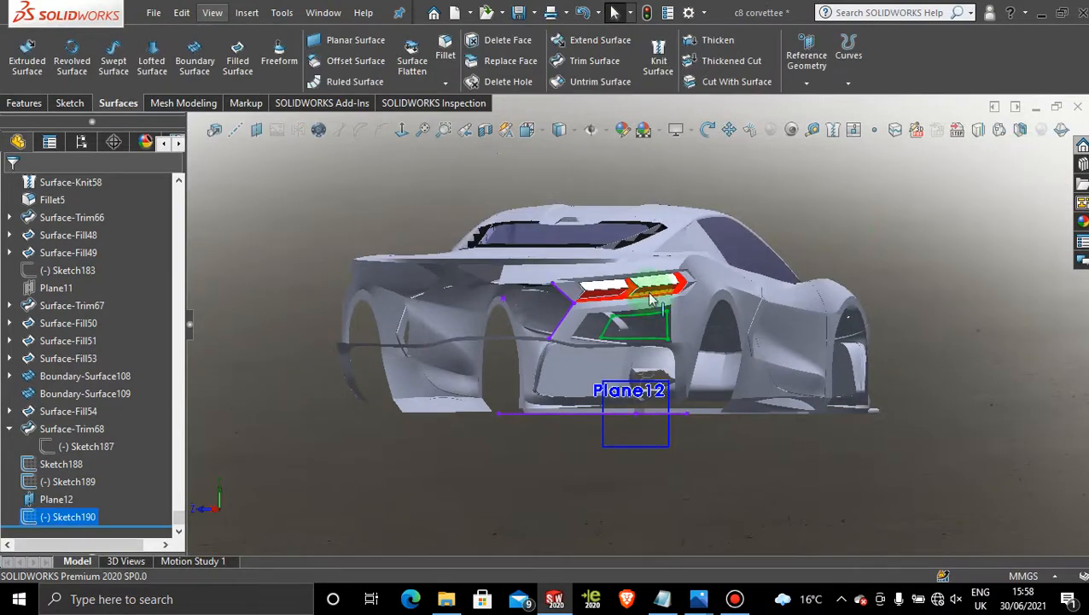
{"action": "middle_click_drag", "start_coordinate": [650, 297], "coordinate": [602, 367]}
{"action": "scroll", "coordinate": [608, 438], "scroll_direction": "down", "scroll_amount": 3}
{"action": "left_click", "coordinate": [570, 129]}
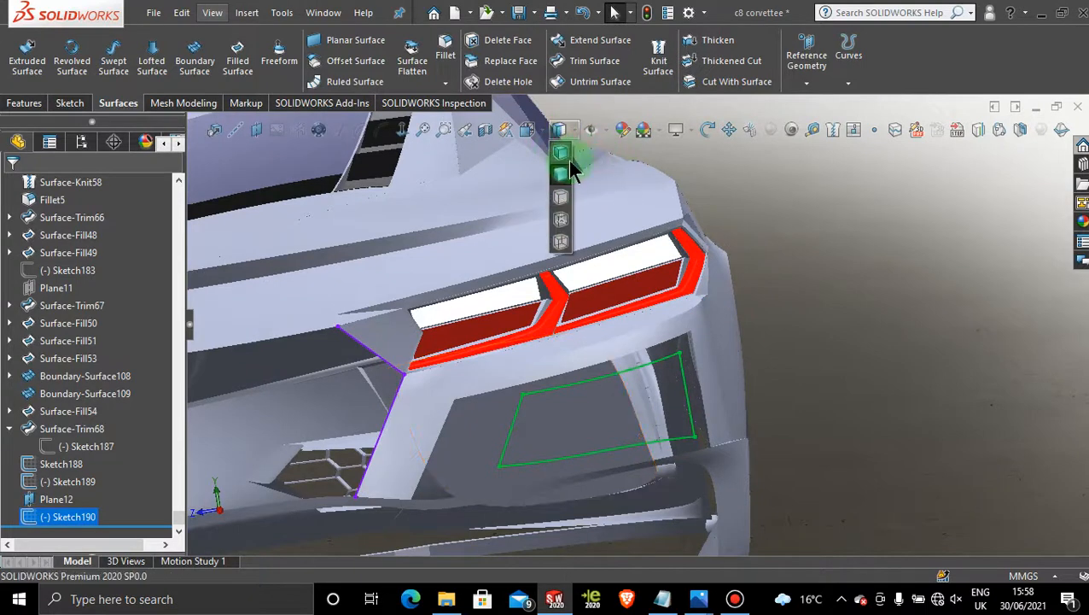
{"action": "left_click", "coordinate": [566, 162]}
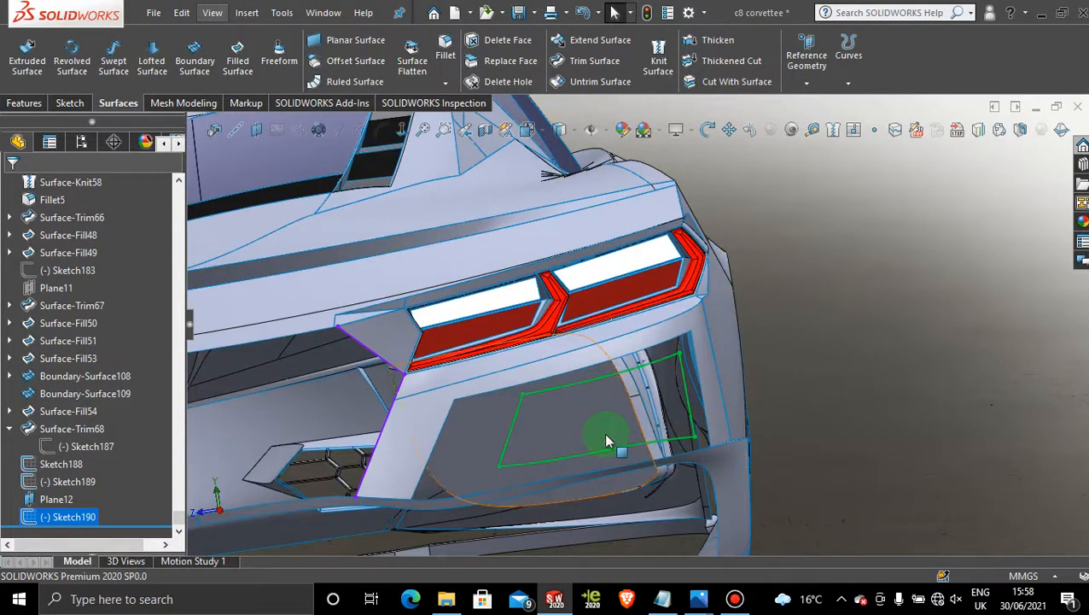
Step: Set up a boundary surface with the opening's upper edge and the recessed profile's upper spline as Direction 1 curves
{"action": "scroll", "coordinate": [600, 440], "scroll_direction": "up", "scroll_amount": 2}
{"action": "scroll", "coordinate": [717, 457], "scroll_direction": "up", "scroll_amount": 1}
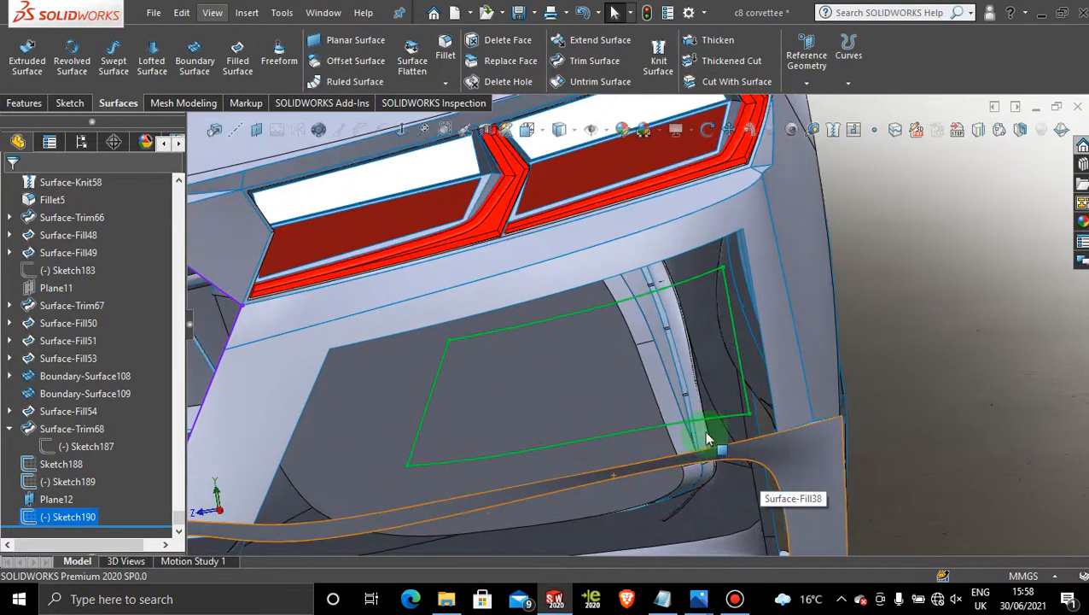
{"action": "scroll", "coordinate": [734, 358], "scroll_direction": "up", "scroll_amount": 1}
{"action": "left_click", "coordinate": [613, 243]}
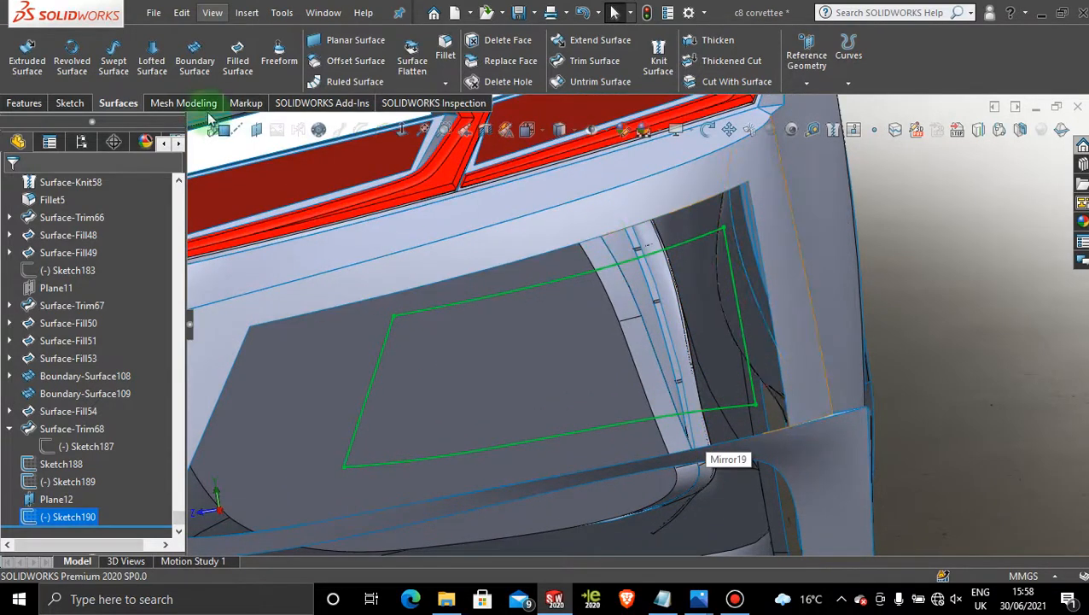
{"action": "left_click", "coordinate": [209, 55]}
{"action": "left_click", "coordinate": [902, 213]}
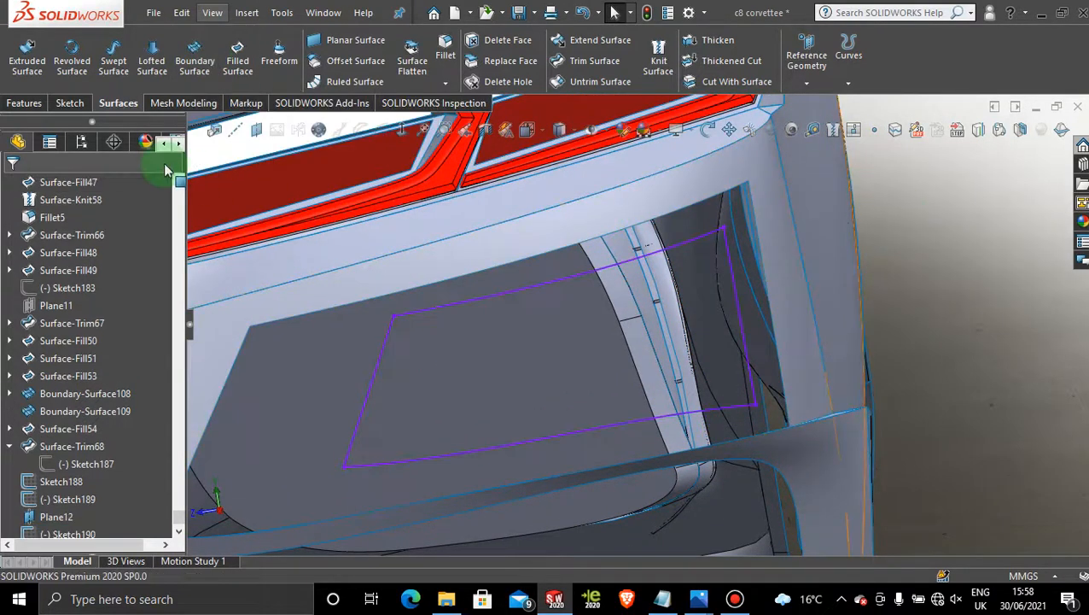
{"action": "left_click", "coordinate": [210, 55]}
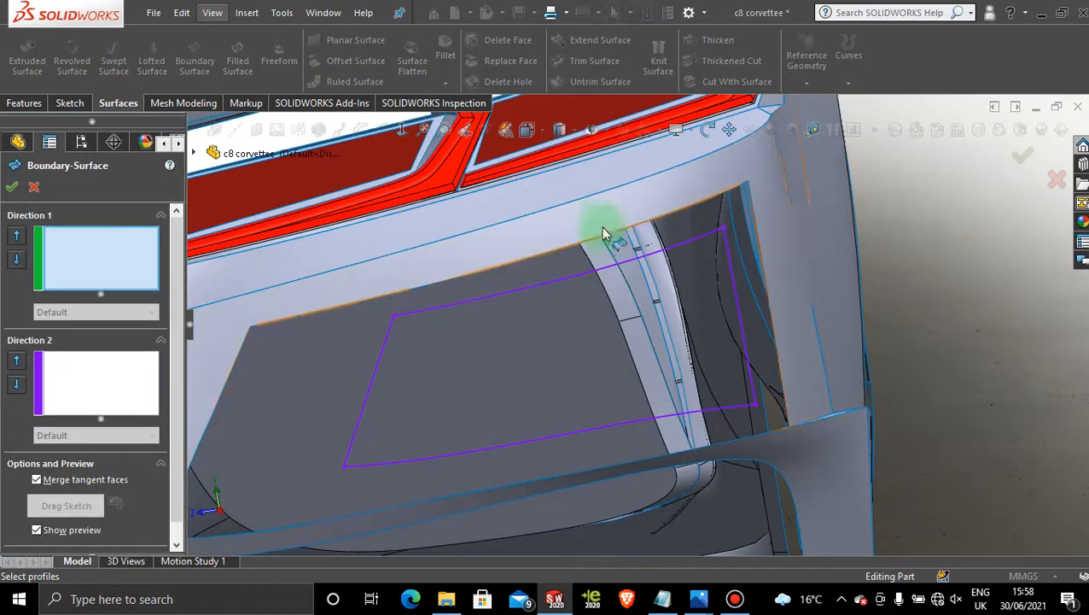
{"action": "left_click", "coordinate": [601, 235]}
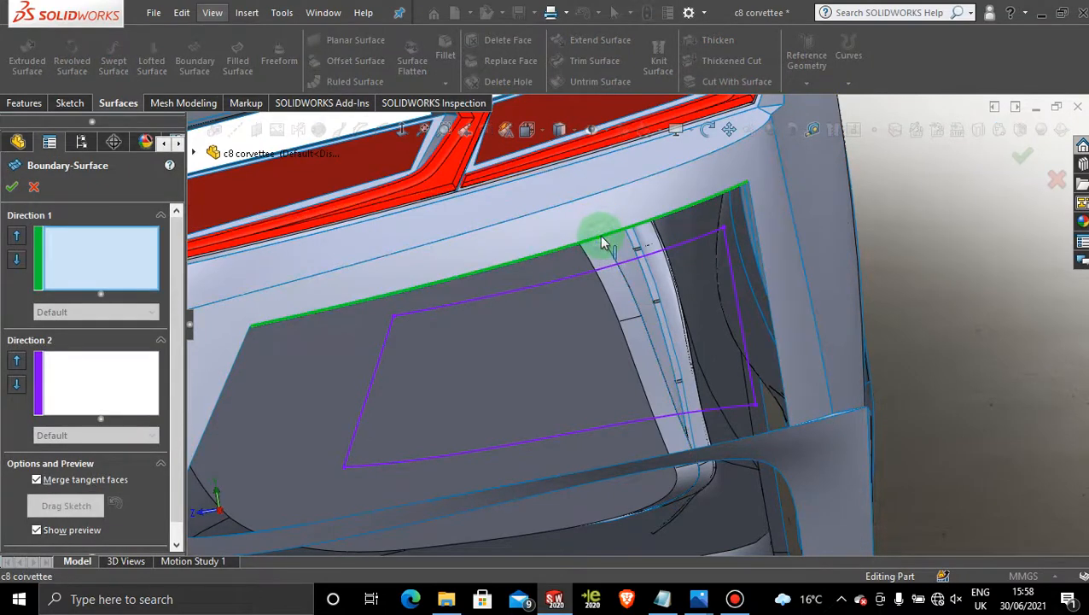
{"action": "right_click", "coordinate": [964, 201]}
{"action": "left_click", "coordinate": [969, 247]}
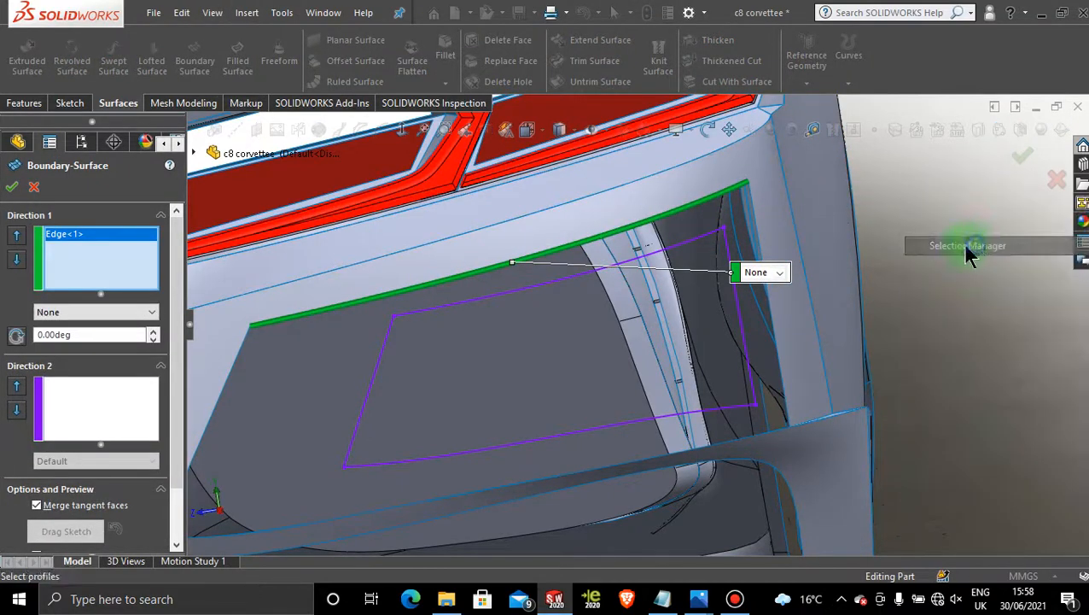
{"action": "left_click", "coordinate": [555, 285]}
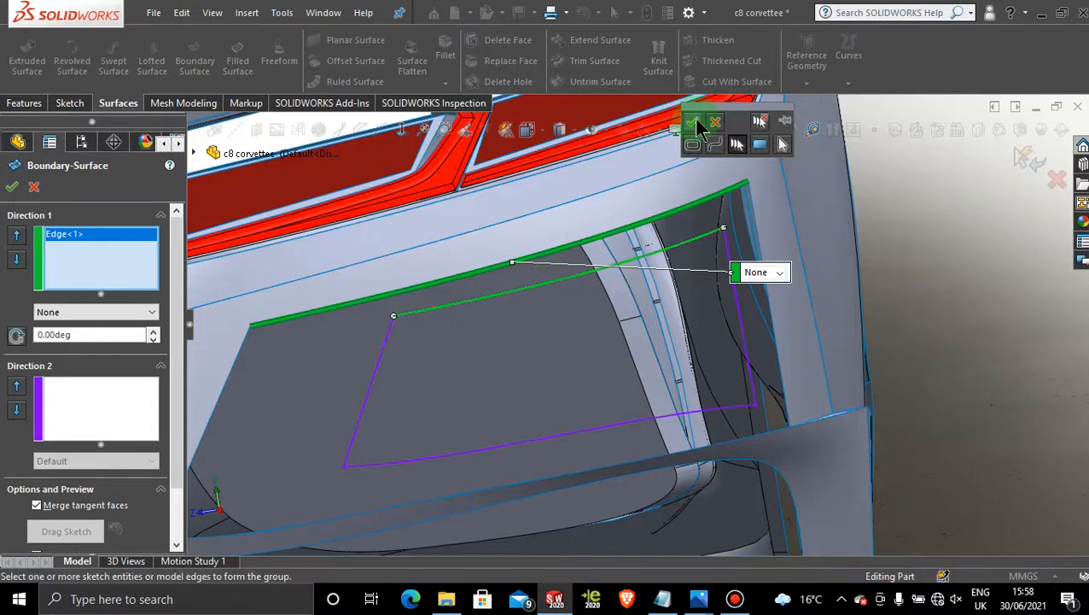
{"action": "left_click", "coordinate": [694, 123]}
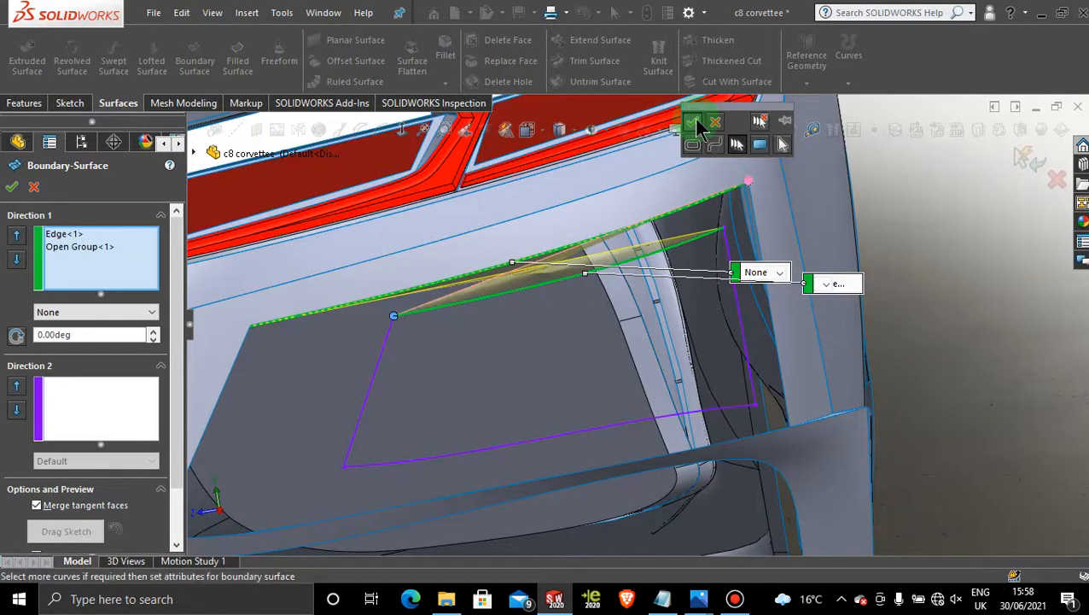
Step: Flip the connectors to untwist the surface between the upper edge and upper spline, and create the boundary surface
{"action": "left_click", "coordinate": [724, 228]}
{"action": "right_click", "coordinate": [724, 231]}
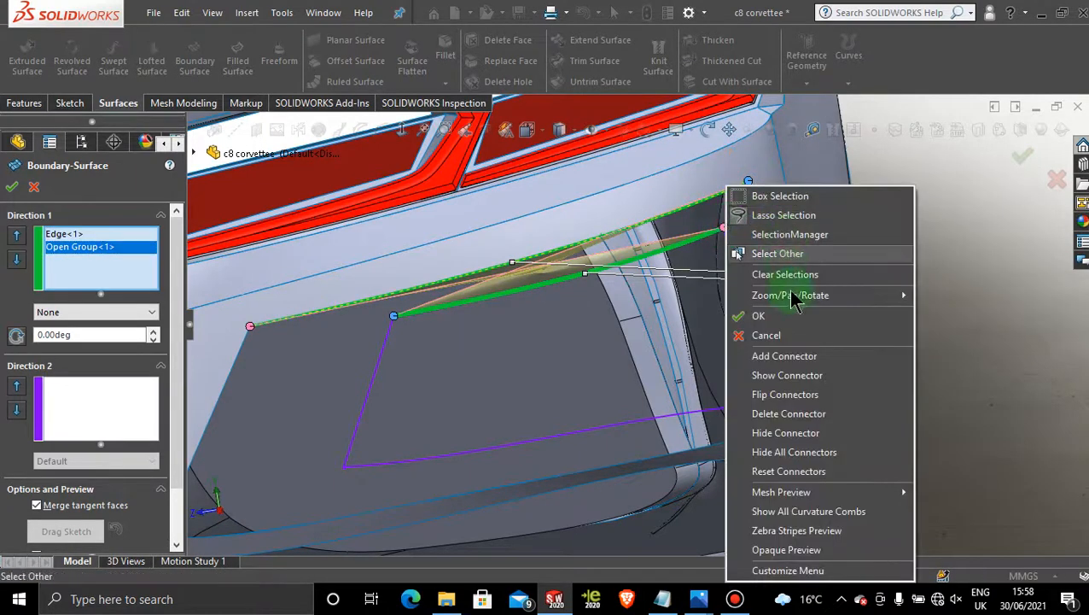
{"action": "left_click", "coordinate": [797, 398]}
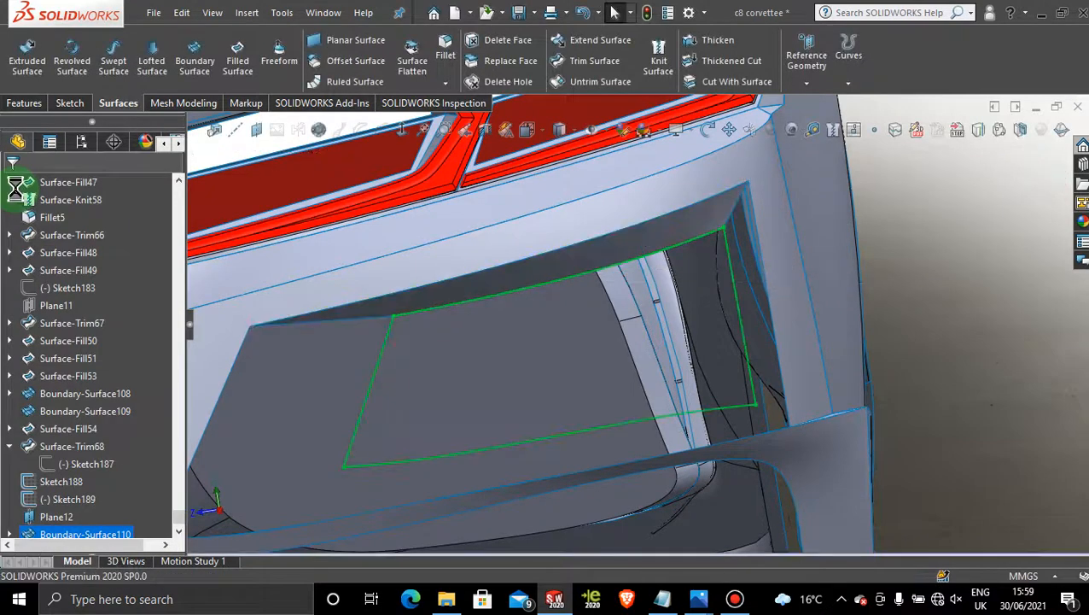
{"action": "left_click", "coordinate": [1030, 244]}
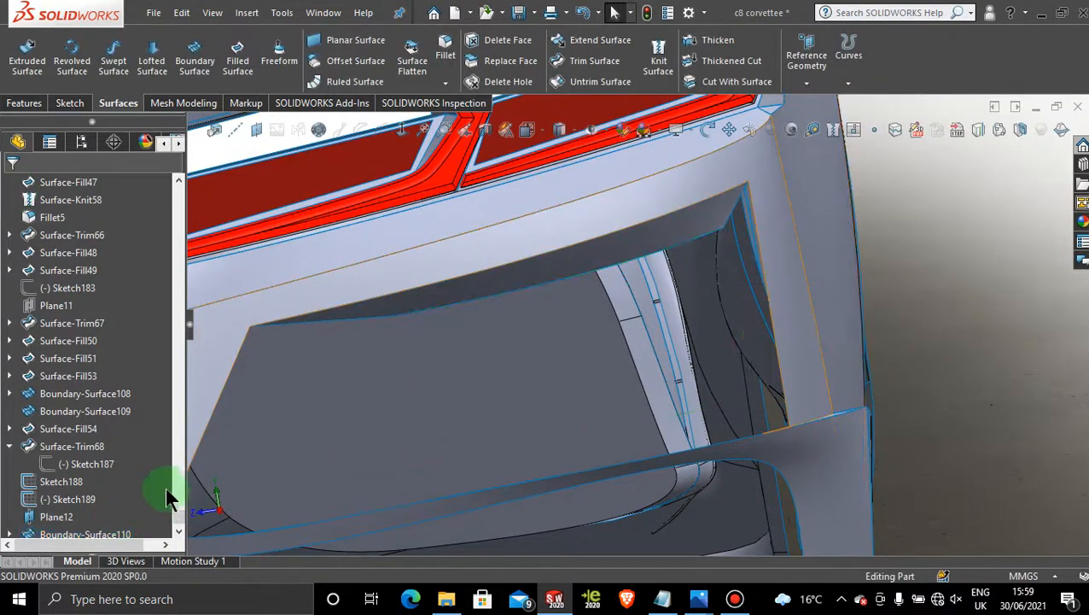
Step: Show the recessed profile sketch absorbed by the new upper boundary surface
{"action": "left_click", "coordinate": [178, 530]}
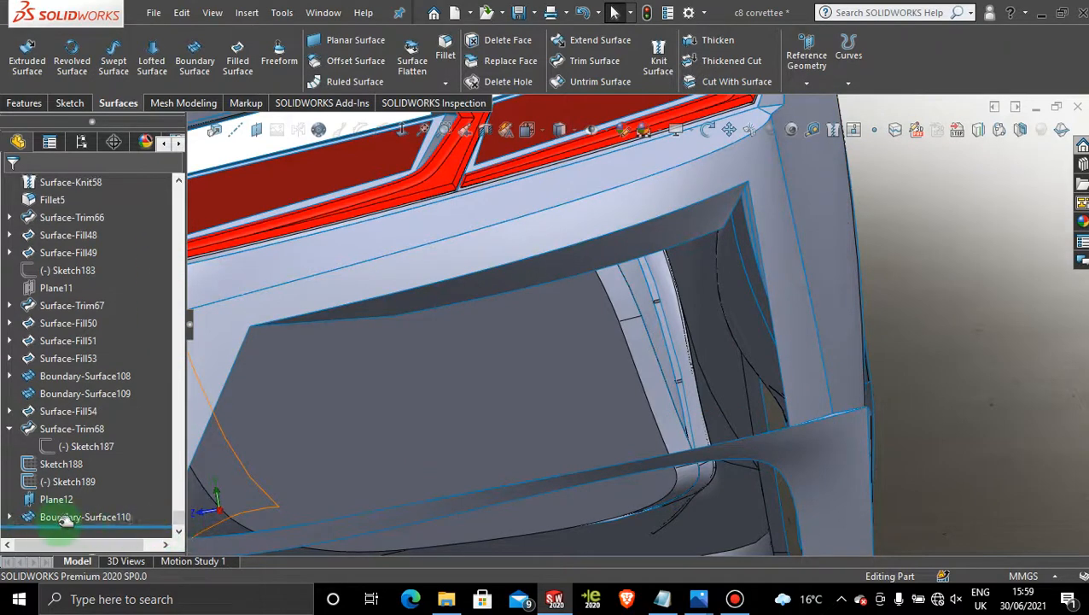
{"action": "left_click", "coordinate": [9, 516]}
{"action": "right_click", "coordinate": [77, 516]}
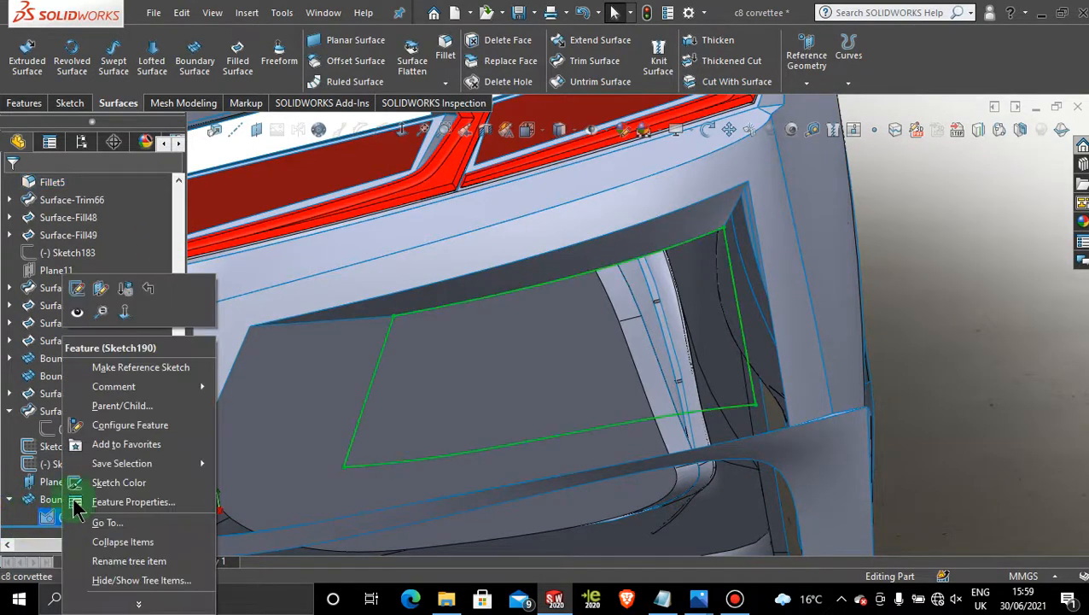
{"action": "left_click", "coordinate": [81, 322]}
{"action": "left_click", "coordinate": [964, 223]}
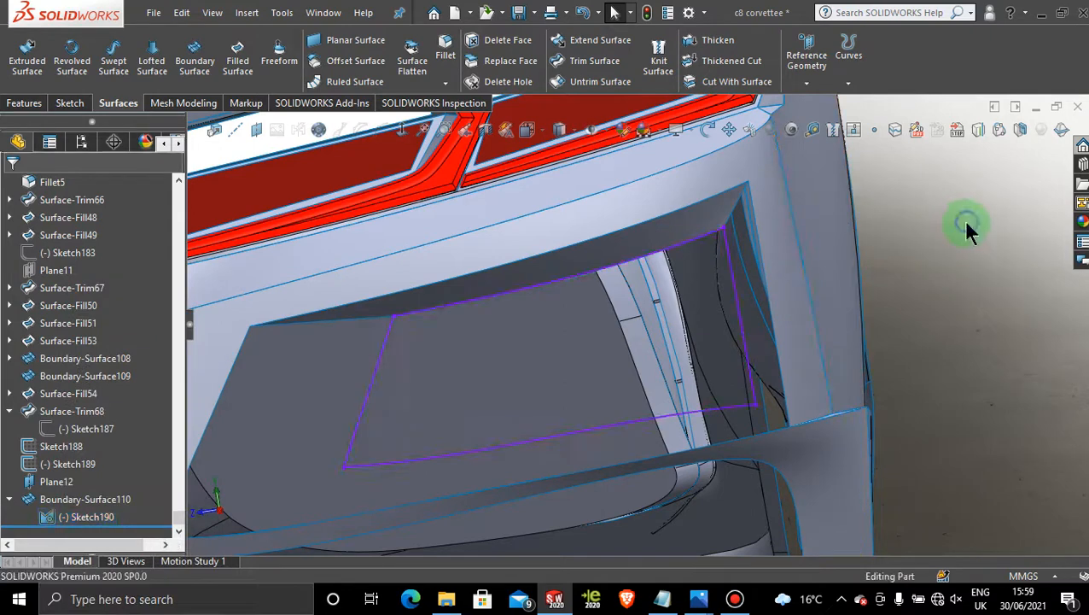
Step: Set up a boundary surface from the opening's slanted inner edge to the profile's slanted inner spline in Direction 1
{"action": "middle_click_drag", "start_coordinate": [700, 358], "coordinate": [535, 376]}
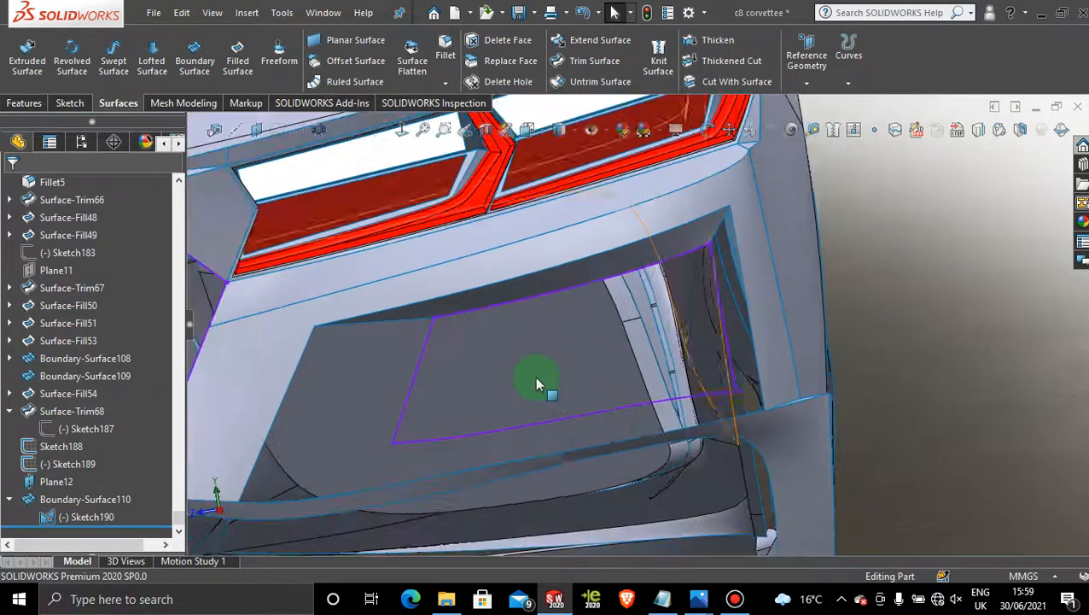
{"action": "left_click", "coordinate": [194, 56]}
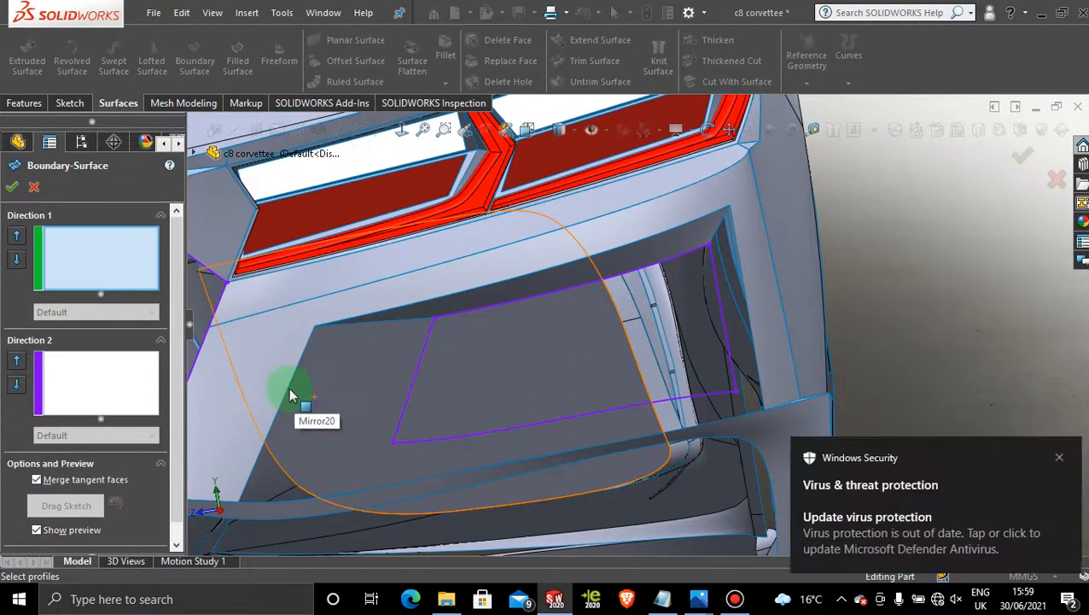
{"action": "left_click", "coordinate": [287, 395]}
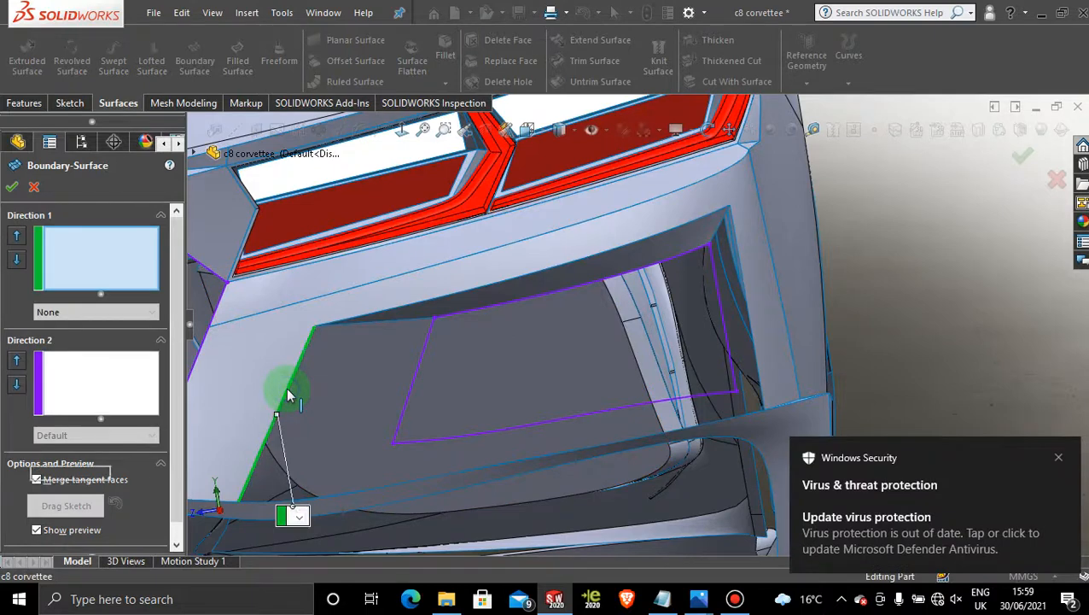
{"action": "right_click", "coordinate": [428, 369]}
{"action": "left_click", "coordinate": [525, 119]}
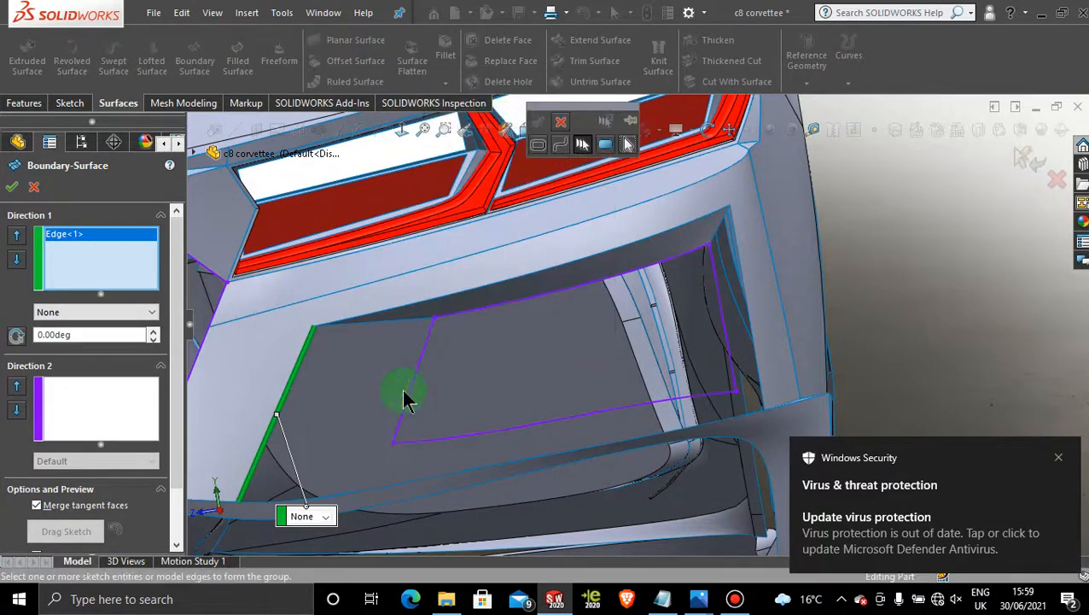
{"action": "left_click", "coordinate": [409, 393]}
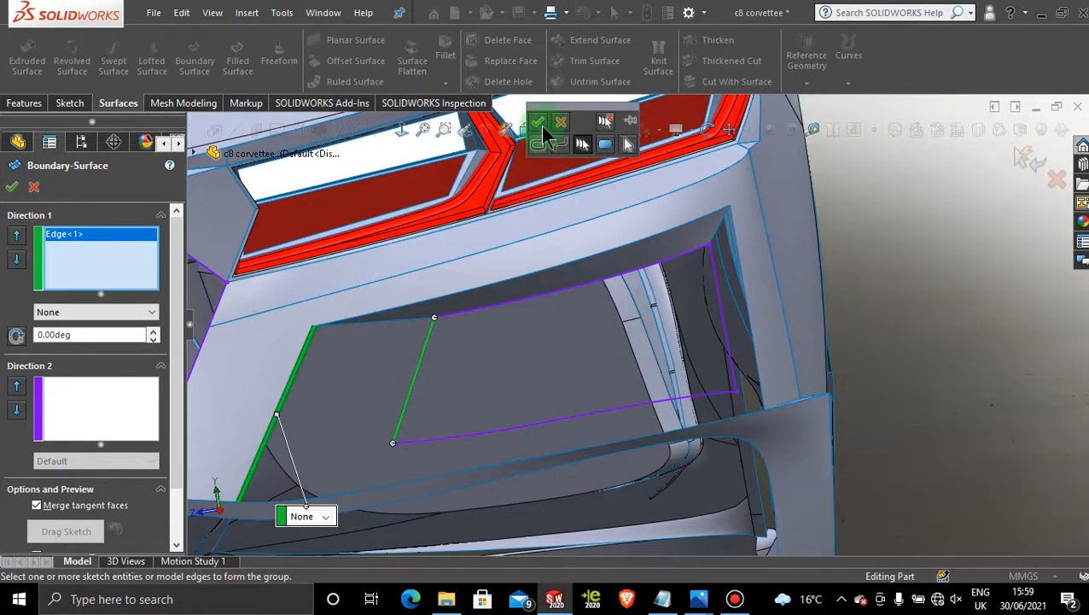
{"action": "left_click", "coordinate": [538, 122]}
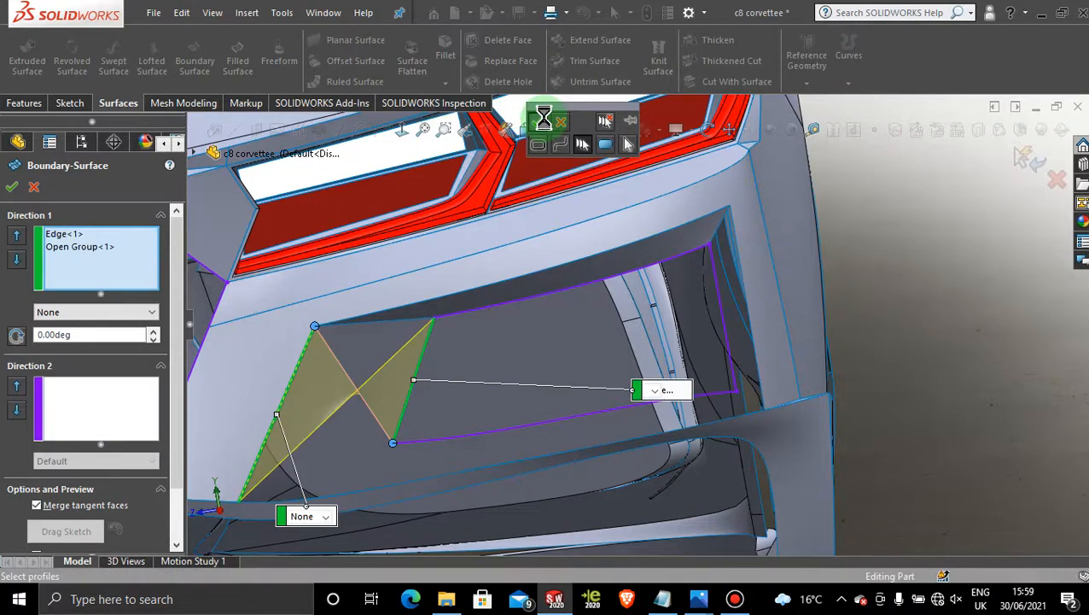
Step: Flip the connectors, add the upper surface's short end edge as the Direction 2 curve, and create the inner boundary surface
{"action": "right_click", "coordinate": [435, 321]}
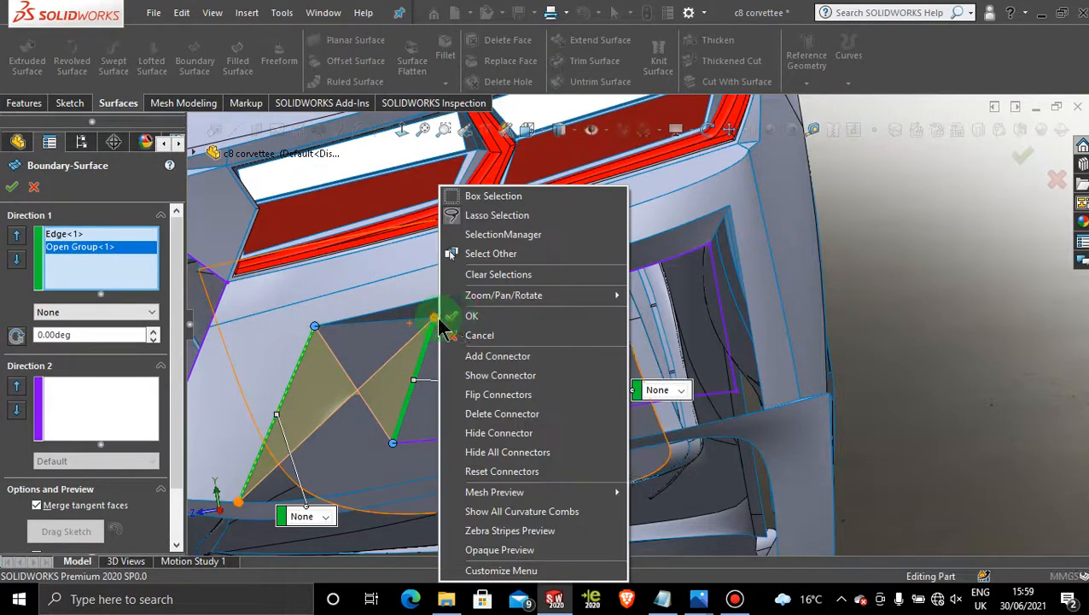
{"action": "left_click", "coordinate": [479, 396]}
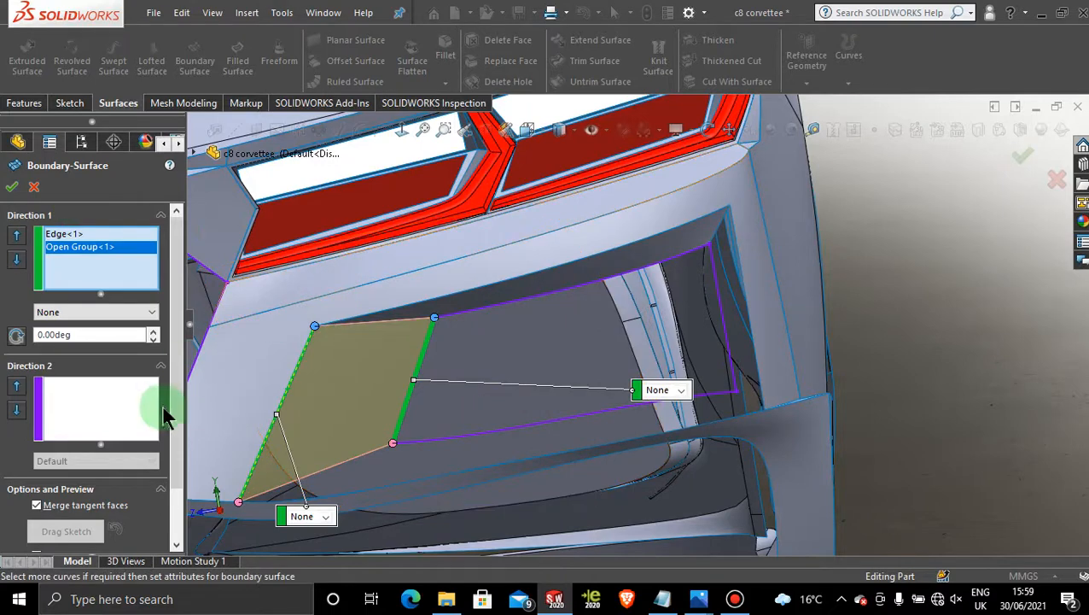
{"action": "left_click", "coordinate": [89, 395]}
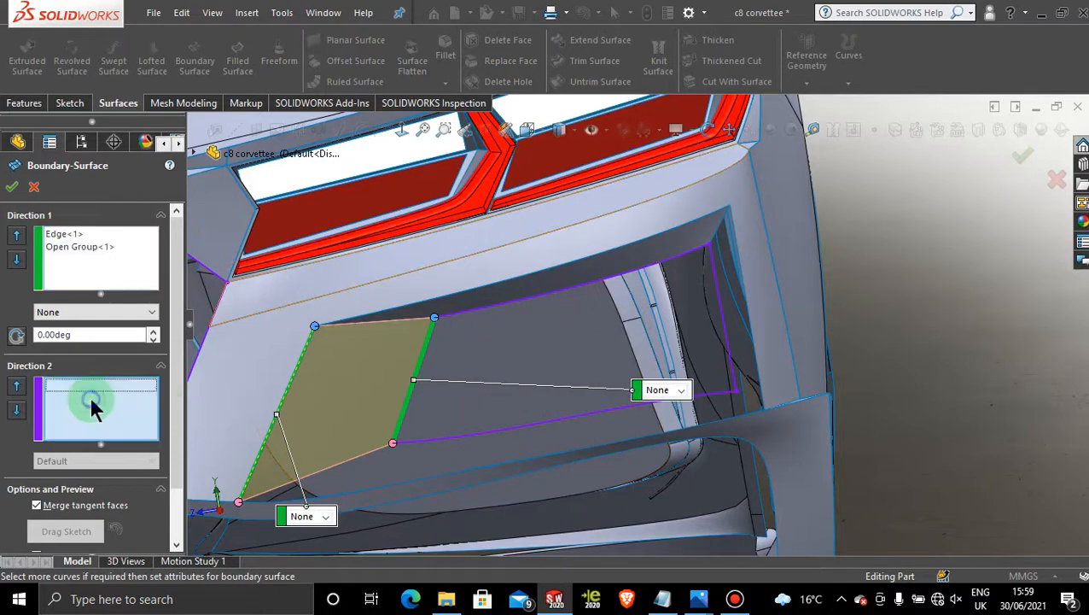
{"action": "left_click", "coordinate": [397, 322]}
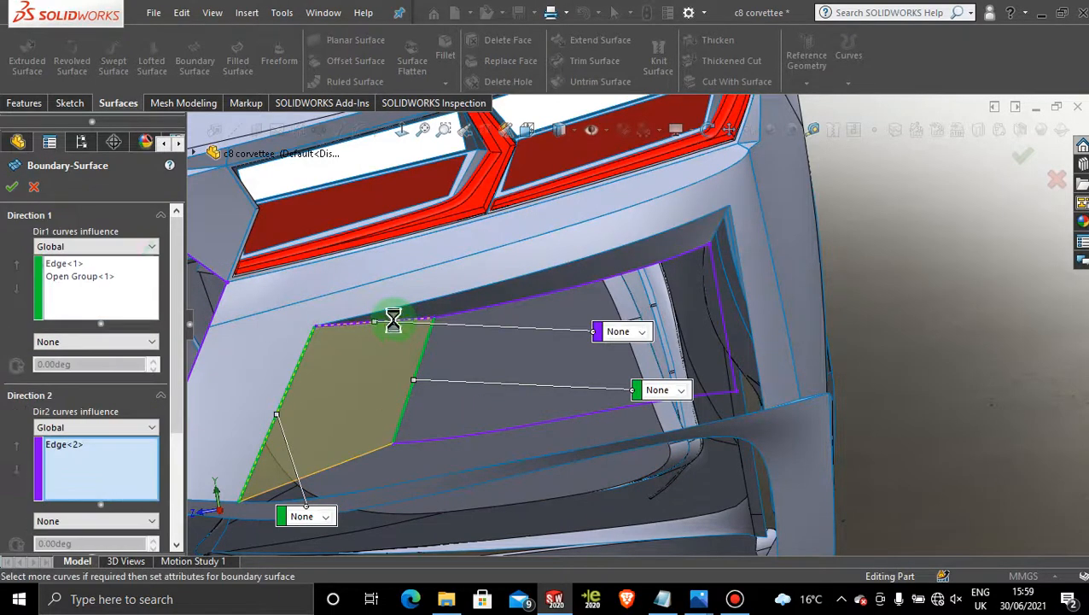
{"action": "left_click", "coordinate": [12, 185]}
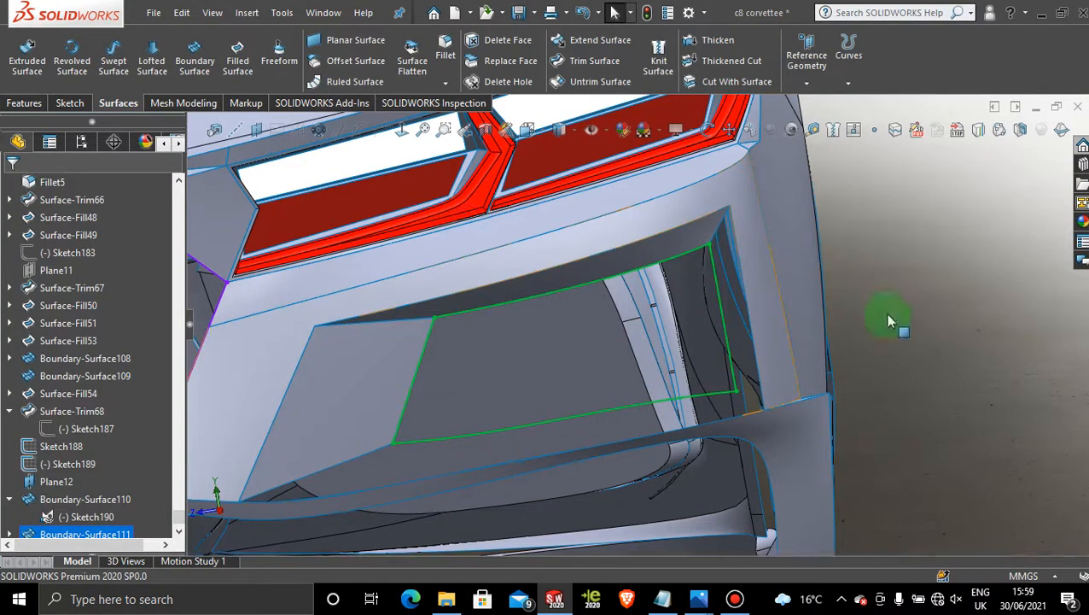
Step: Examine the edge segments along the opening's lower border where it meets the outer corner surfaces
{"action": "middle_click_drag", "start_coordinate": [571, 391], "coordinate": [810, 402]}
{"action": "scroll", "coordinate": [806, 397], "scroll_direction": "down", "scroll_amount": 5}
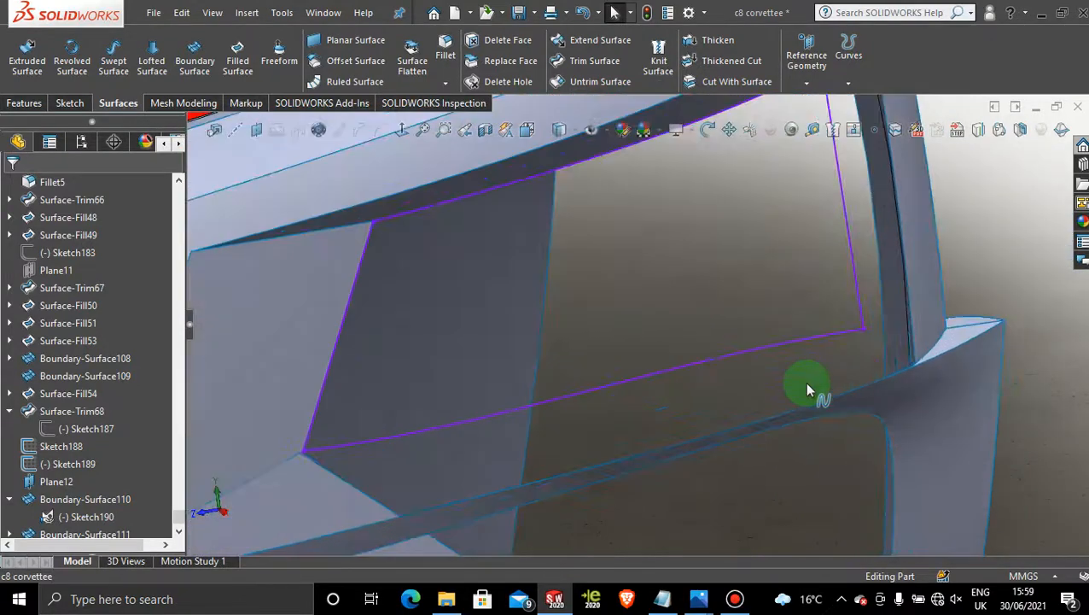
{"action": "middle_click_drag", "start_coordinate": [732, 438], "coordinate": [730, 242]}
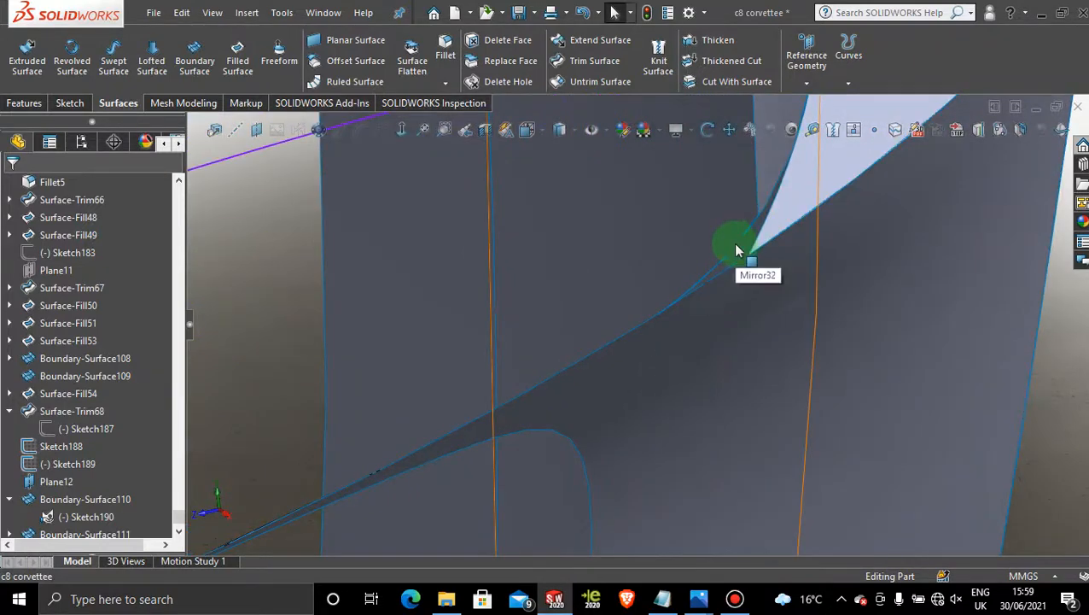
{"action": "middle_click_drag", "start_coordinate": [695, 299], "coordinate": [603, 333]}
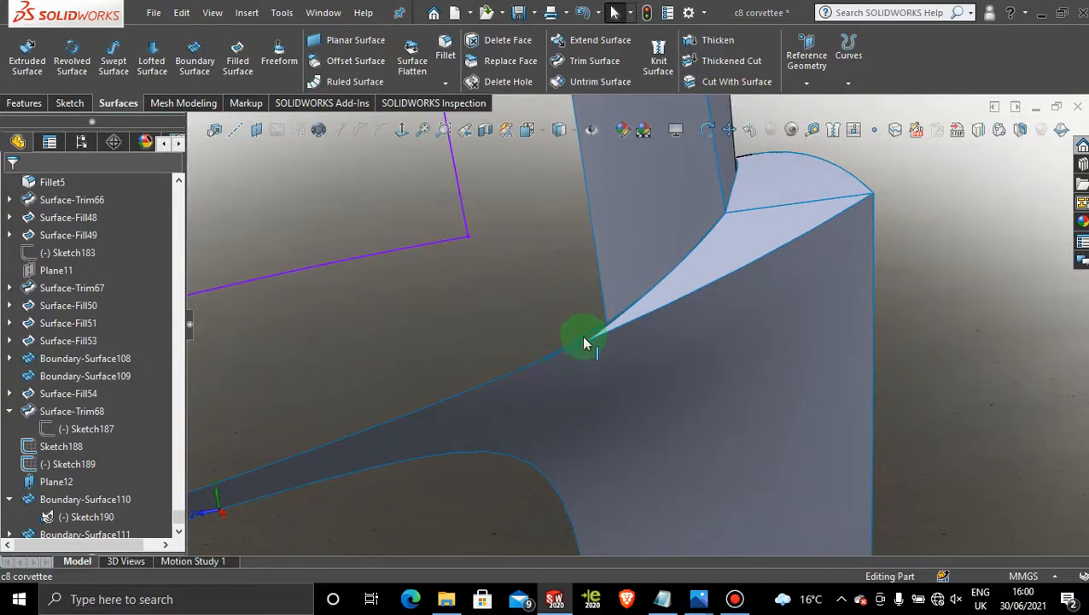
{"action": "left_click", "coordinate": [583, 338]}
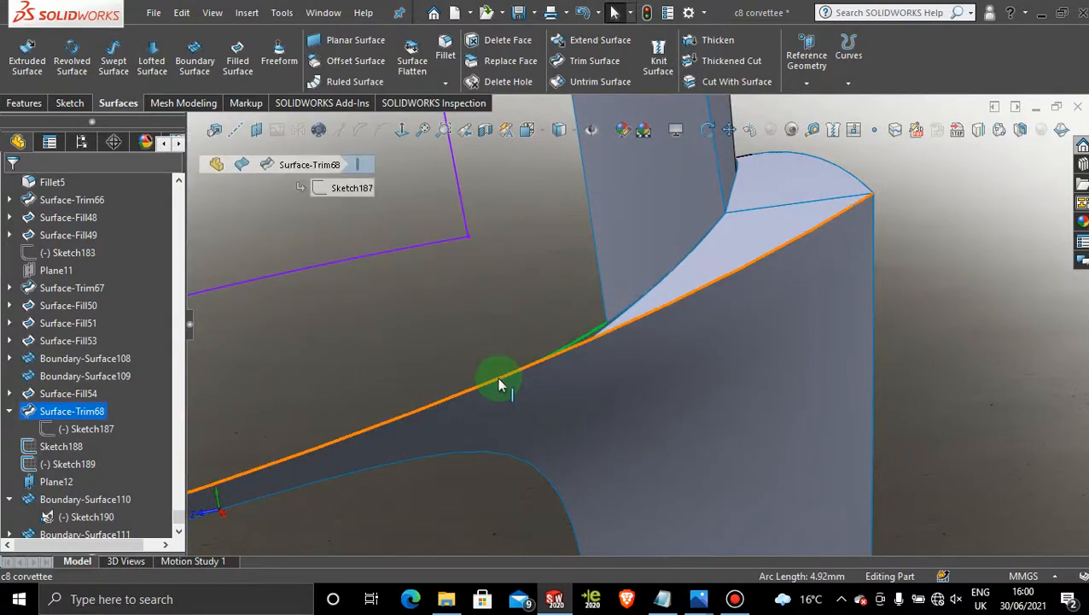
{"action": "middle_click_drag", "start_coordinate": [939, 346], "coordinate": [944, 356]}
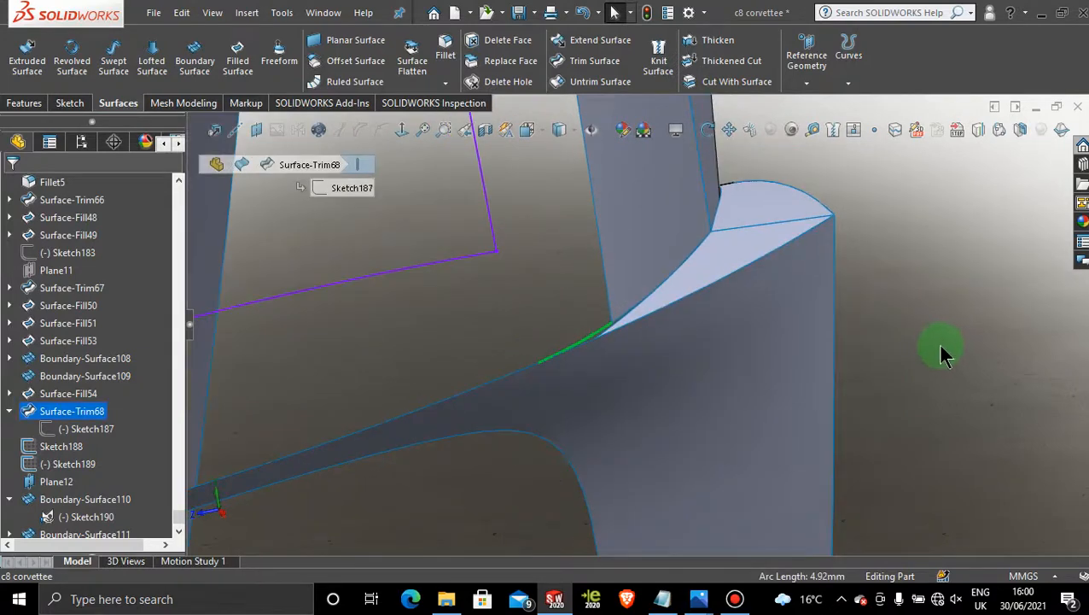
{"action": "left_click", "coordinate": [940, 346]}
{"action": "left_click", "coordinate": [195, 58]}
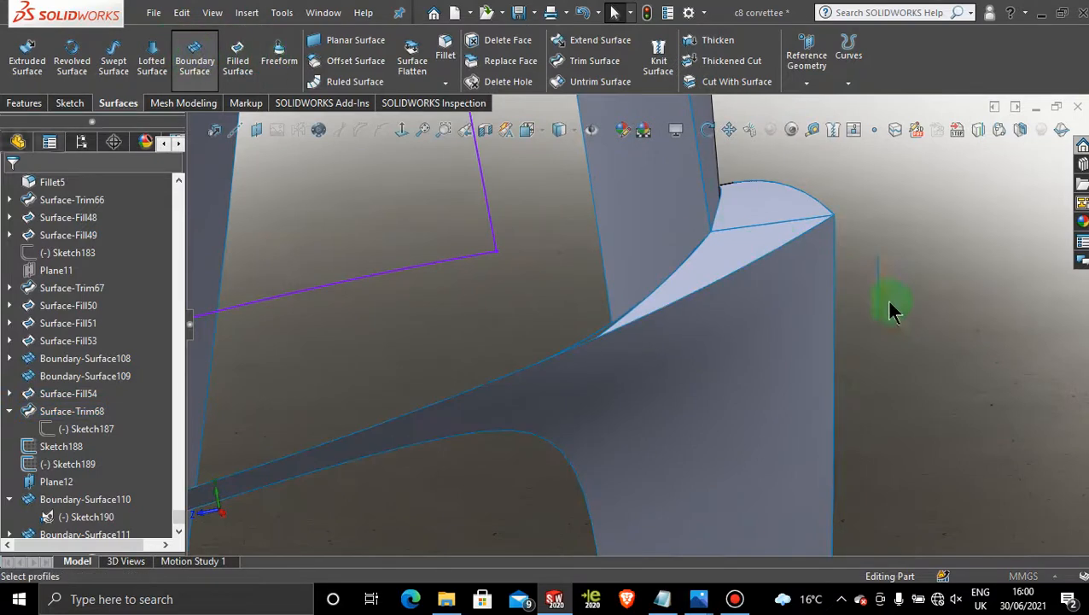
{"action": "right_click", "coordinate": [941, 295]}
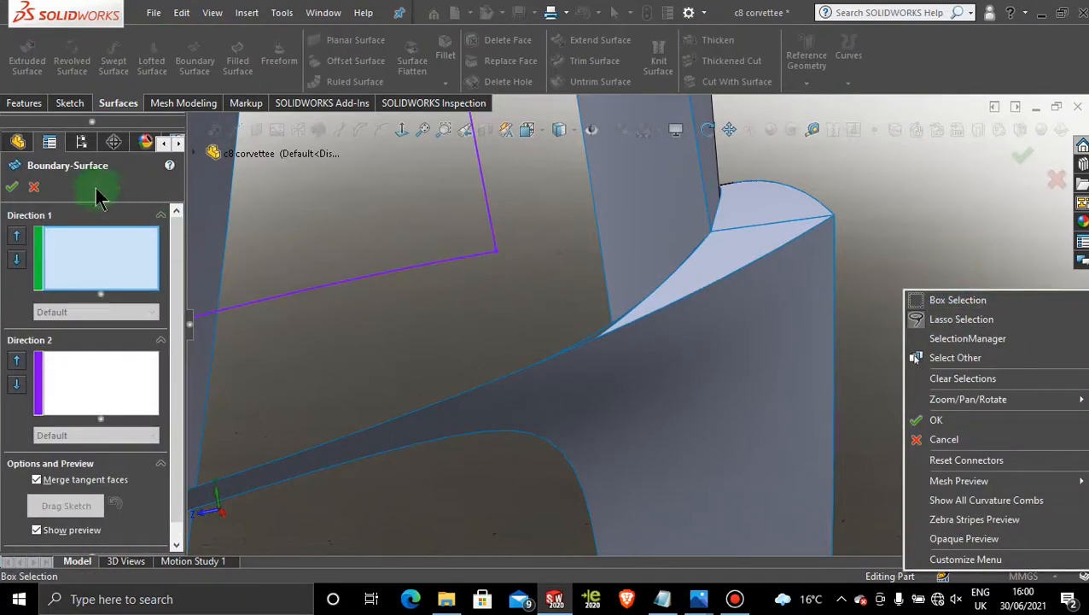
{"action": "left_click", "coordinate": [33, 187]}
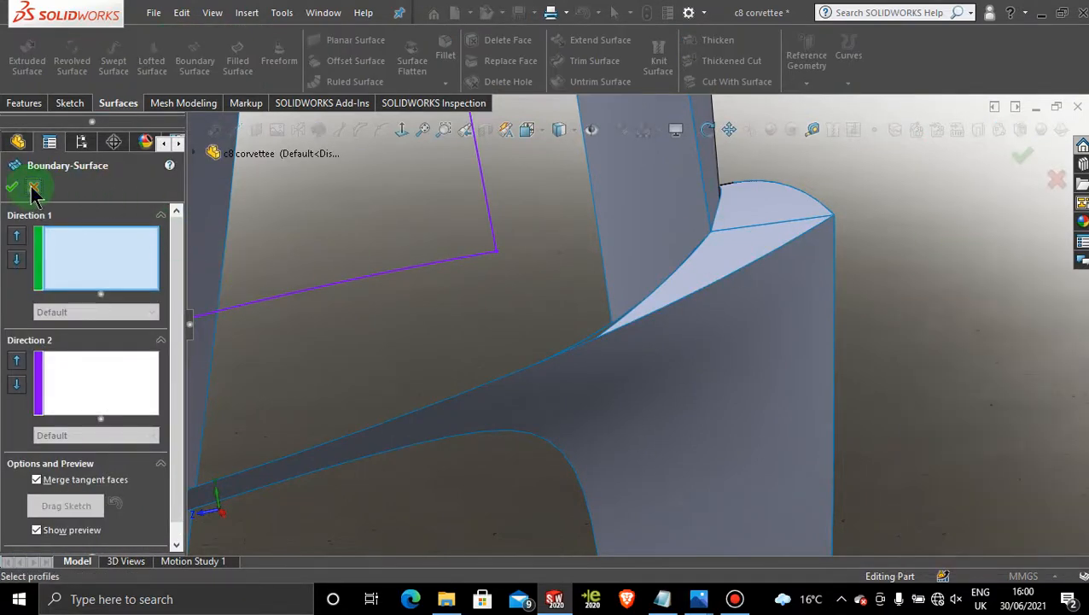
Step: Leave the empty boundary surface setup and start a new 3D sketch for the opening's lower border
{"action": "left_click", "coordinate": [68, 104]}
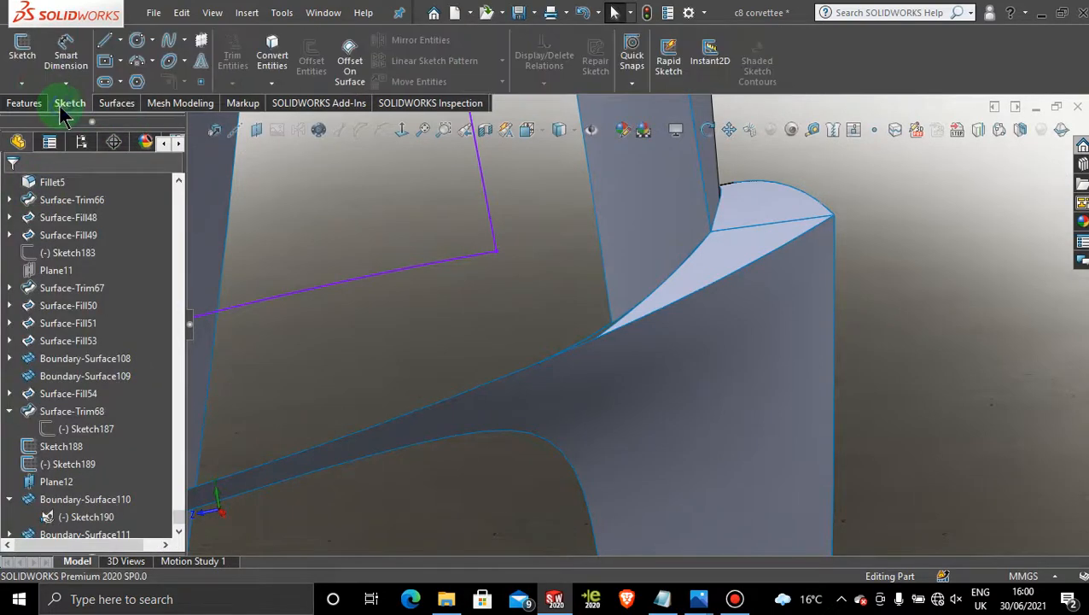
{"action": "left_click", "coordinate": [22, 83]}
{"action": "left_click", "coordinate": [53, 121]}
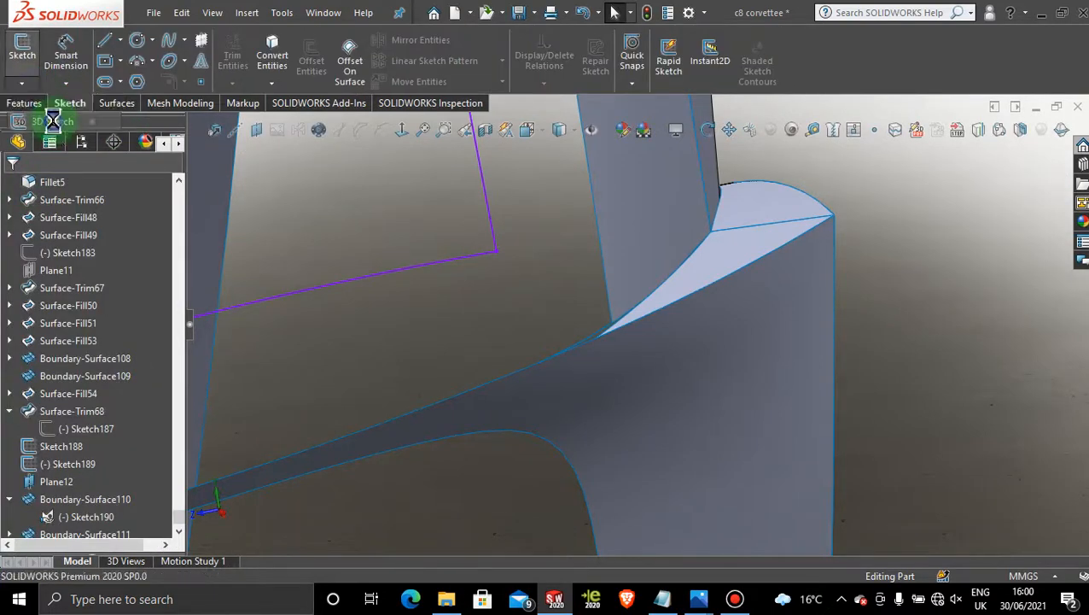
Step: Try to trace the opening's lower border with a multi-point spline from the outer surface's lower corner to the inner surface's lower corner
{"action": "left_click", "coordinate": [165, 45]}
{"action": "scroll", "coordinate": [622, 331], "scroll_direction": "down", "scroll_amount": 3}
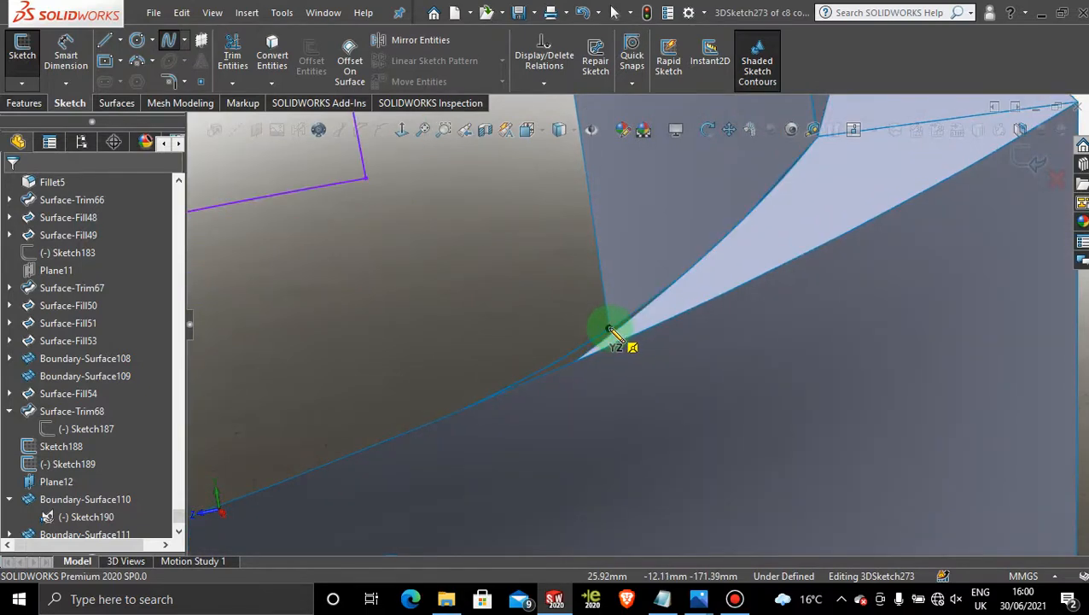
{"action": "left_click", "coordinate": [545, 363]}
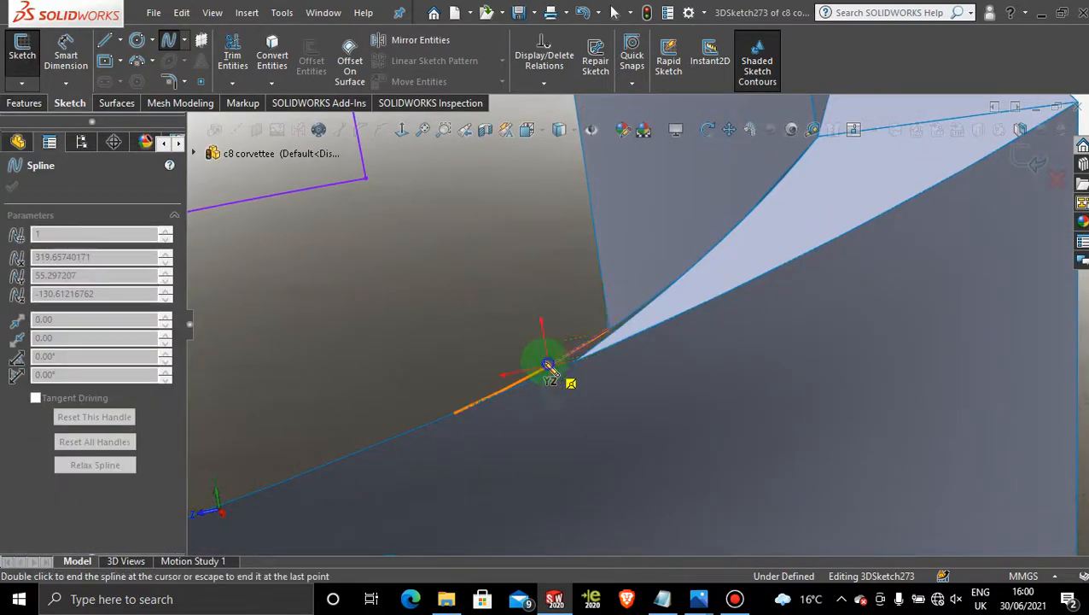
{"action": "left_click", "coordinate": [439, 417]}
{"action": "scroll", "coordinate": [455, 370], "scroll_direction": "up", "scroll_amount": 5}
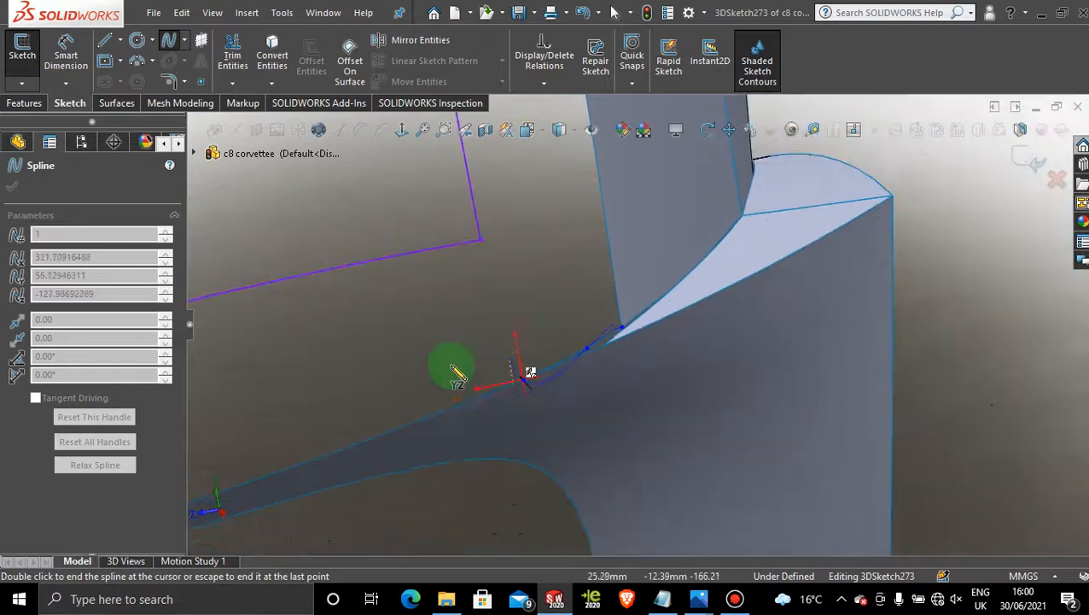
{"action": "left_click", "coordinate": [497, 388]}
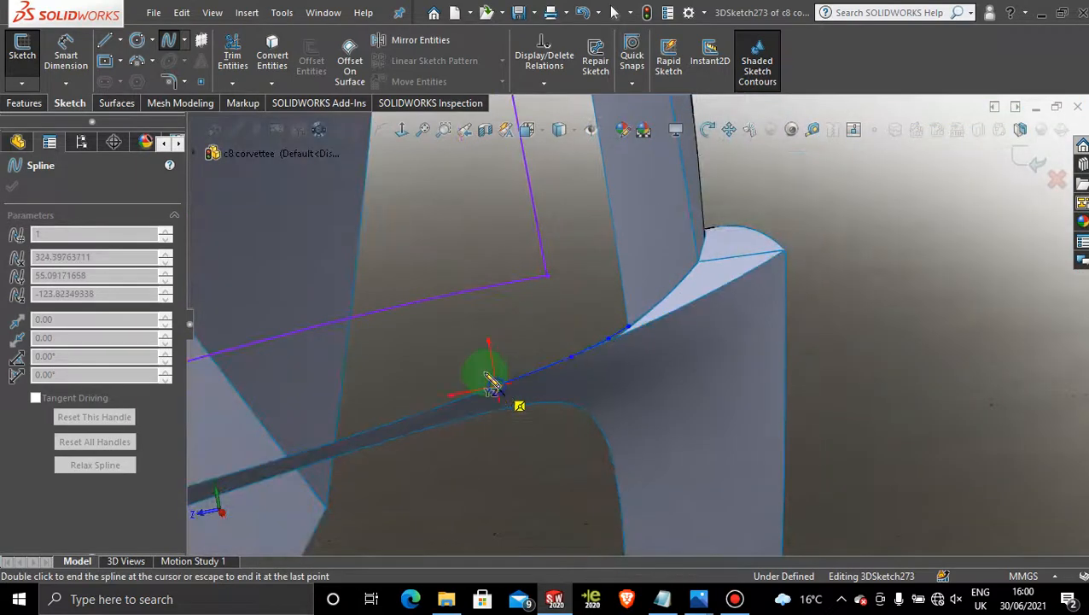
{"action": "left_click", "coordinate": [427, 412]}
{"action": "scroll", "coordinate": [432, 363], "scroll_direction": "up", "scroll_amount": 1}
{"action": "scroll", "coordinate": [432, 369], "scroll_direction": "up", "scroll_amount": 2}
{"action": "scroll", "coordinate": [431, 389], "scroll_direction": "down", "scroll_amount": 2}
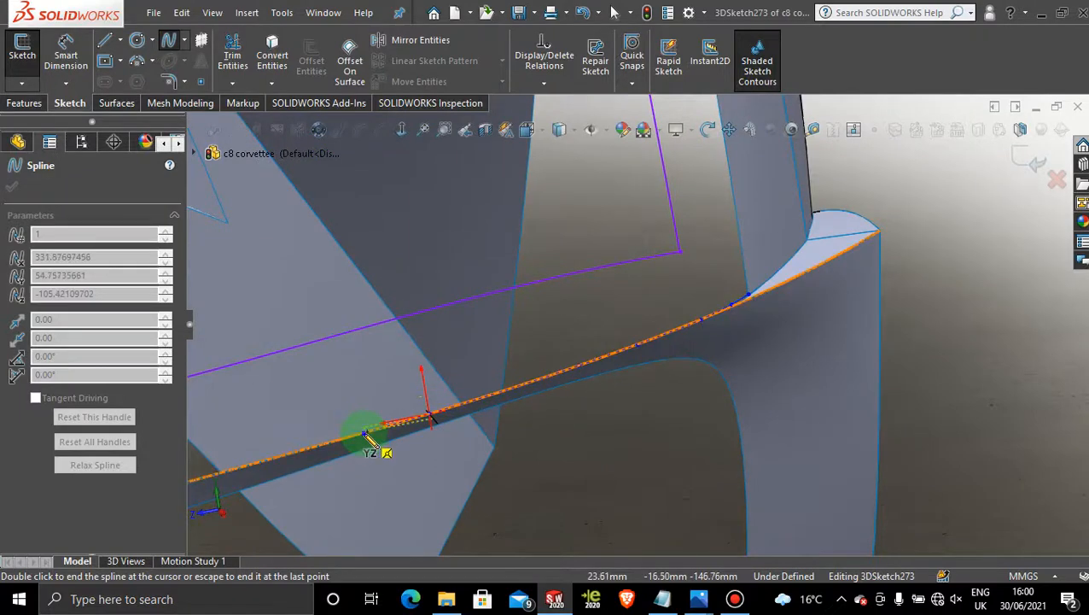
{"action": "scroll", "coordinate": [365, 402], "scroll_direction": "up", "scroll_amount": 2}
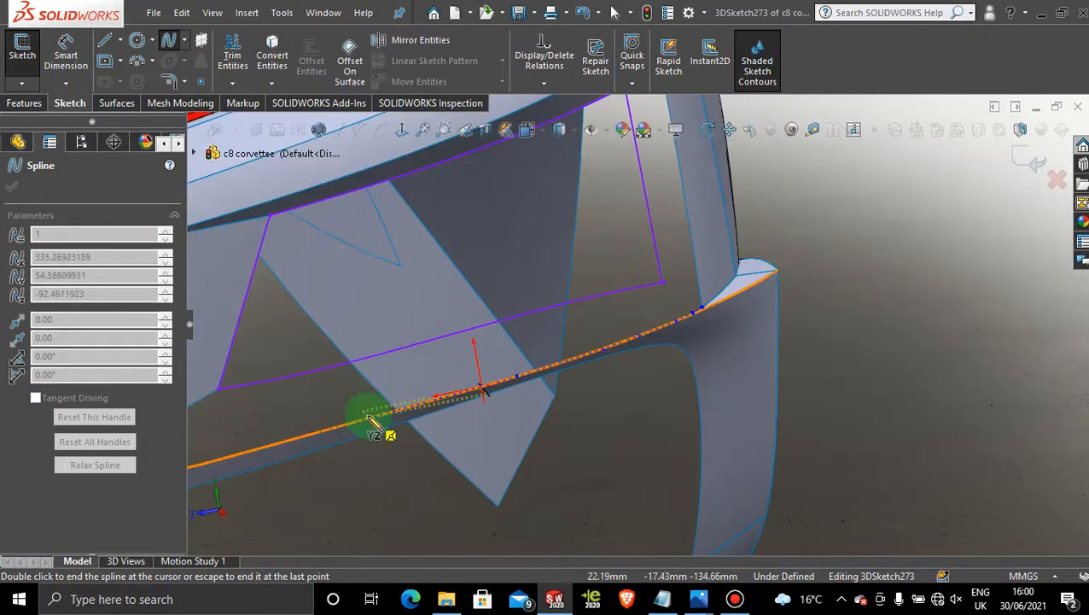
{"action": "scroll", "coordinate": [353, 413], "scroll_direction": "down", "scroll_amount": 3}
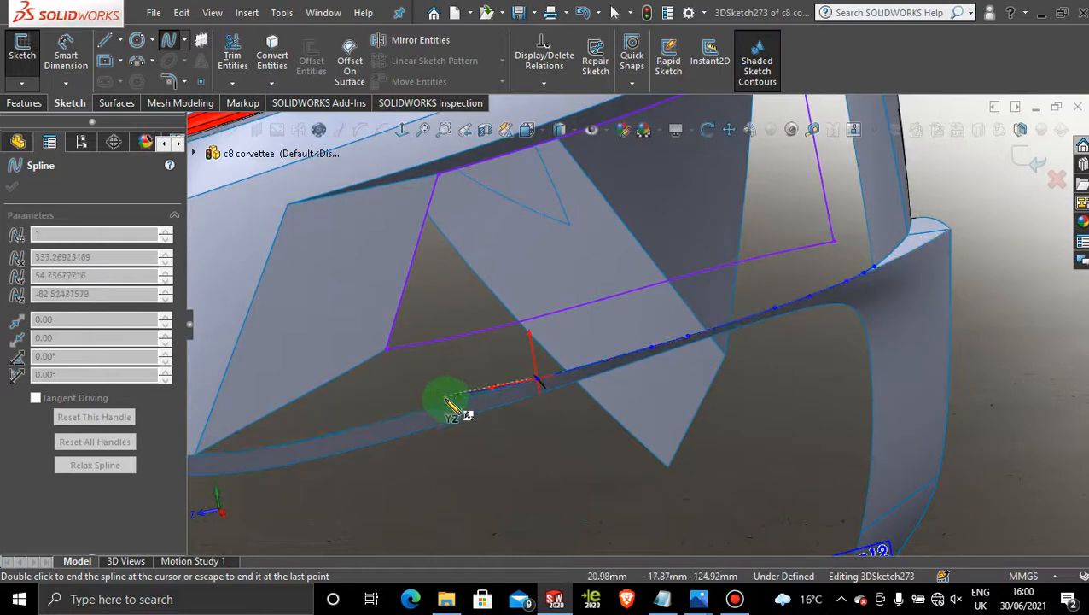
{"action": "left_click", "coordinate": [378, 423]}
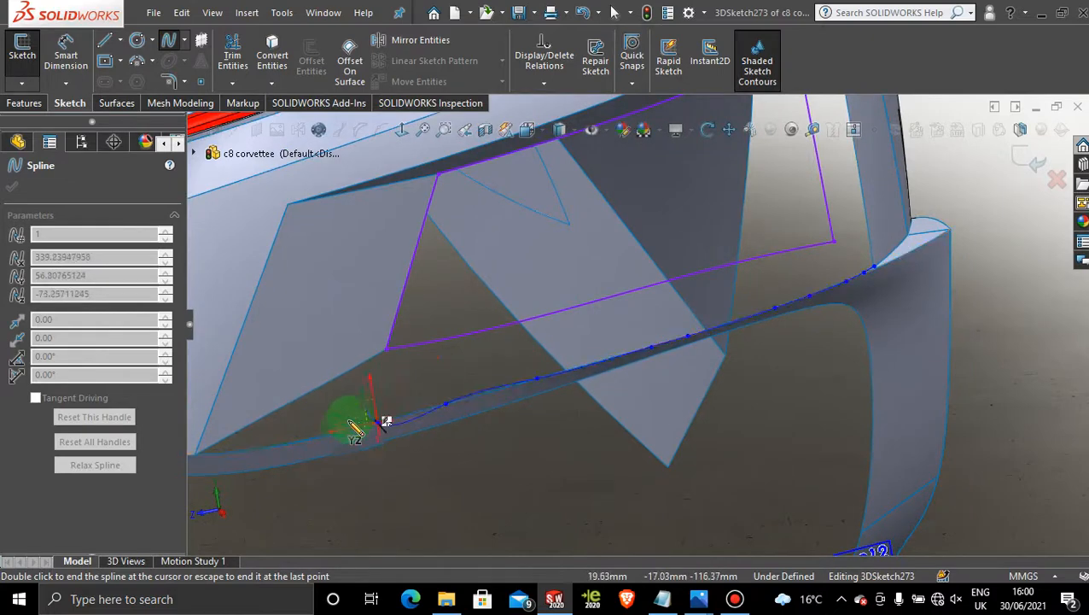
{"action": "scroll", "coordinate": [359, 440], "scroll_direction": "up", "scroll_amount": 2}
{"action": "scroll", "coordinate": [359, 440], "scroll_direction": "down", "scroll_amount": 3}
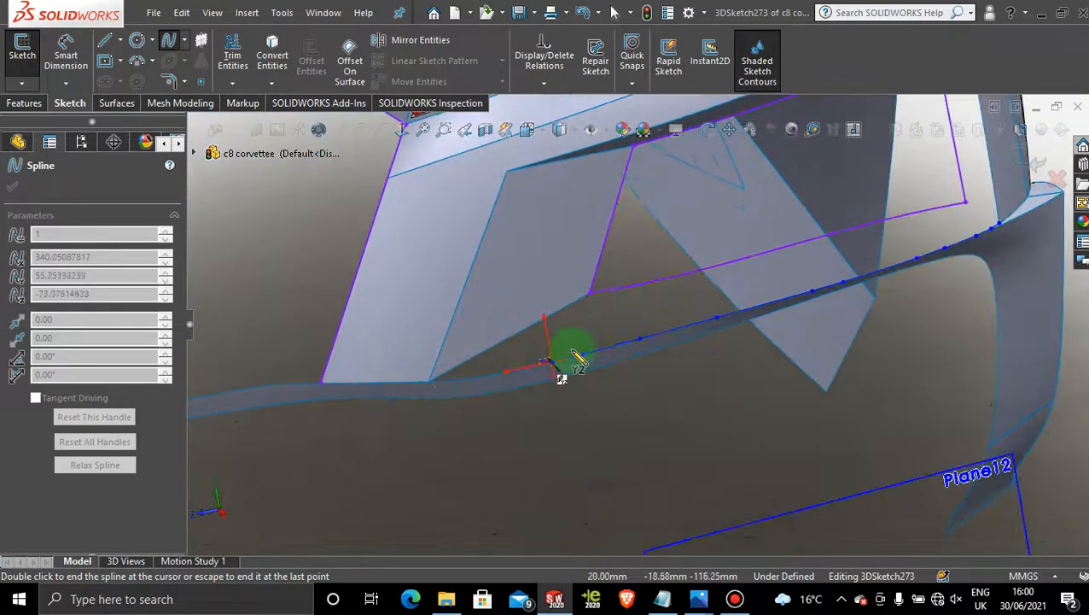
{"action": "left_click", "coordinate": [514, 370]}
{"action": "scroll", "coordinate": [478, 379], "scroll_direction": "down", "scroll_amount": 2}
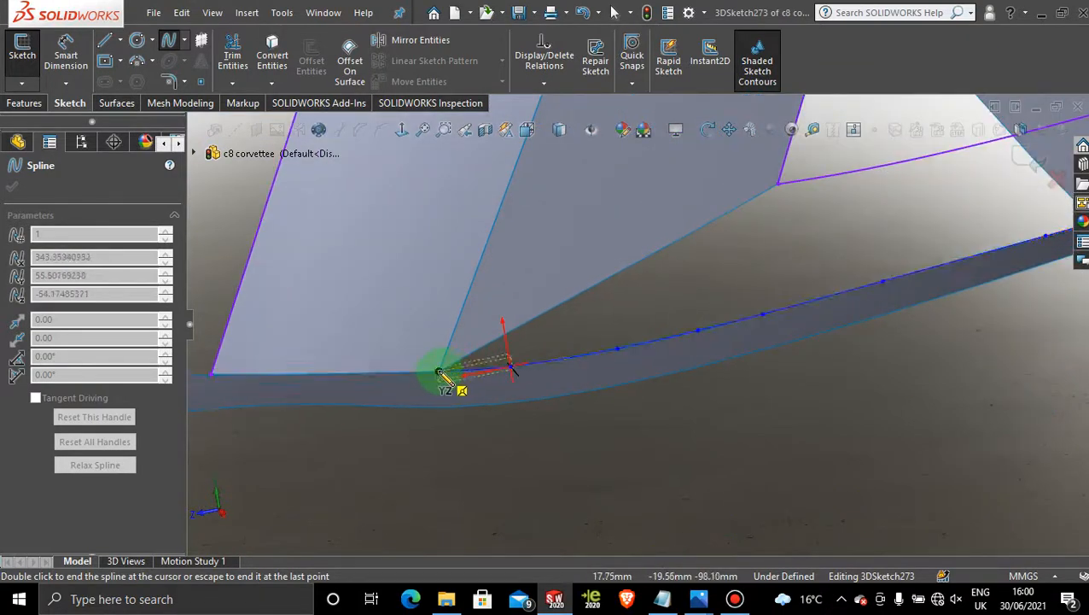
{"action": "left_click", "coordinate": [438, 374]}
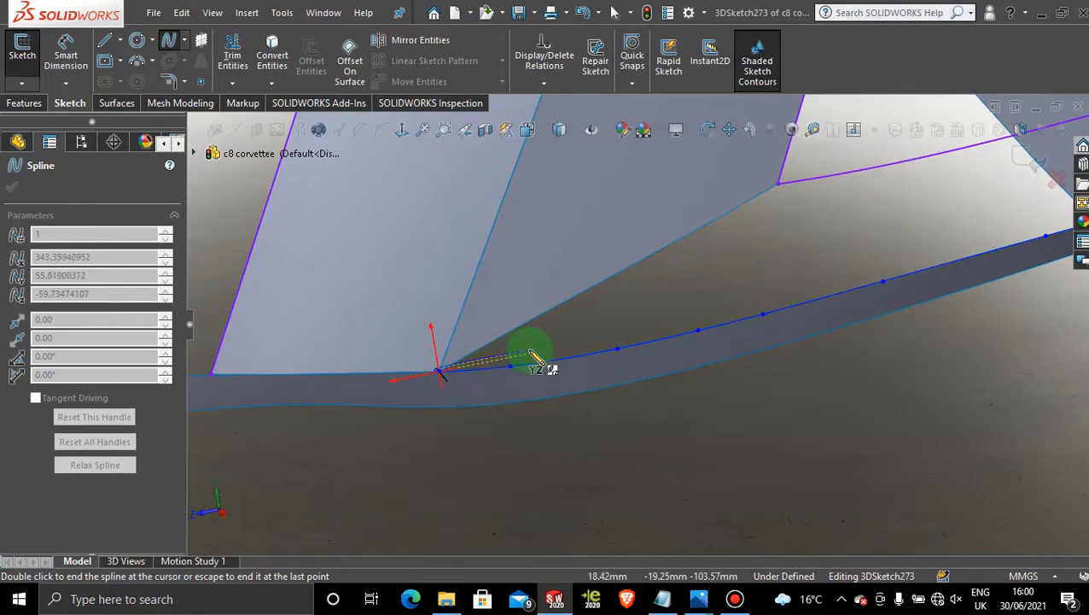
{"action": "key", "text": "Escape"}
Step: Check the spline against the lower border edge and delete it from the 3D sketch
{"action": "scroll", "coordinate": [630, 304], "scroll_direction": "up", "scroll_amount": 5}
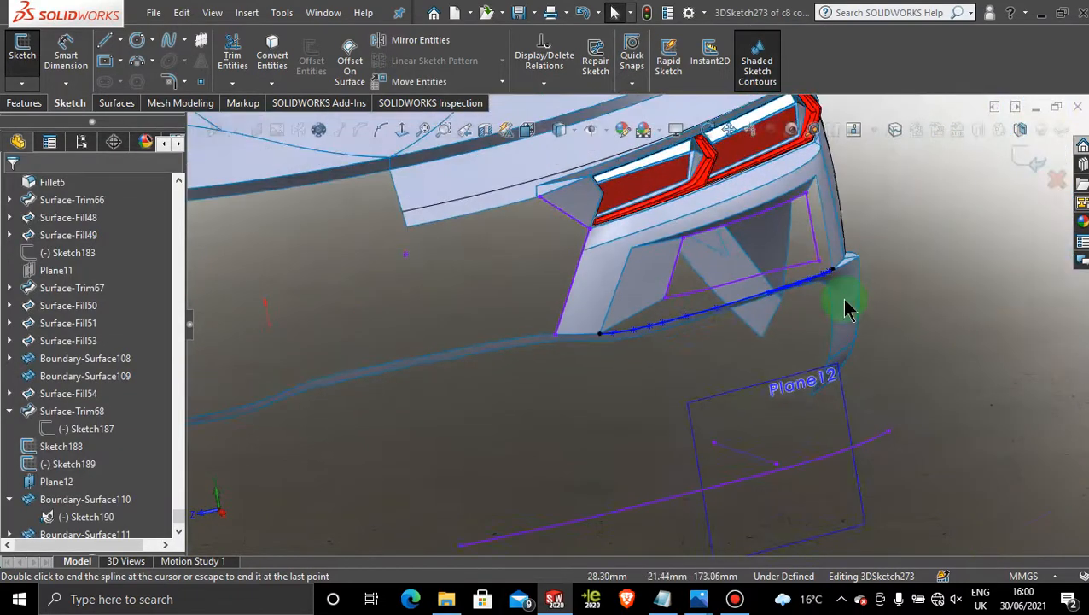
{"action": "scroll", "coordinate": [892, 291], "scroll_direction": "down", "scroll_amount": 2}
{"action": "middle_click_drag", "start_coordinate": [710, 294], "coordinate": [664, 285]}
{"action": "scroll", "coordinate": [701, 303], "scroll_direction": "down", "scroll_amount": 4}
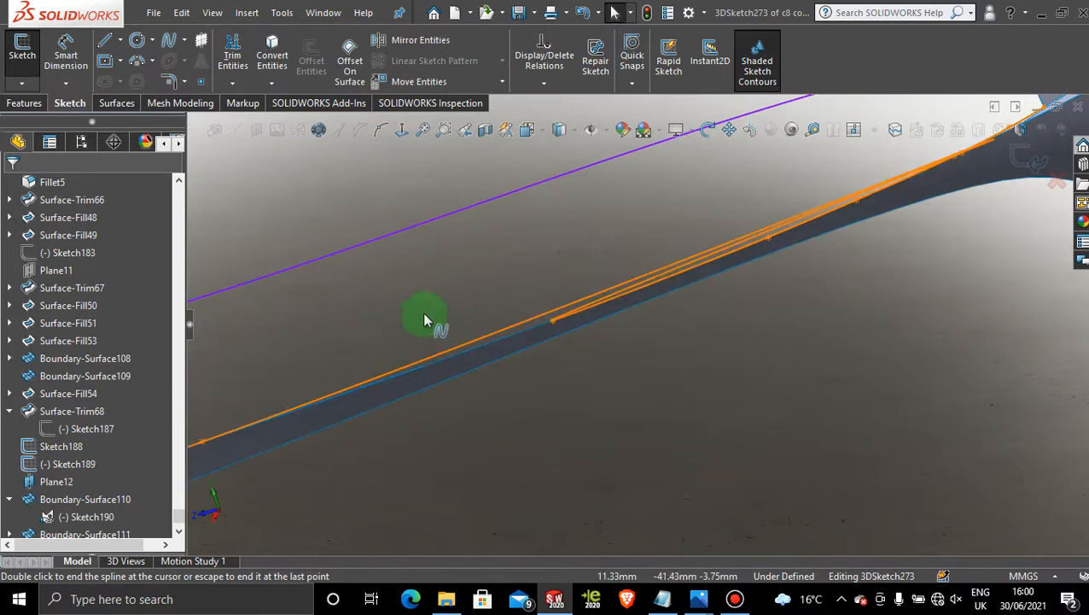
{"action": "right_click", "coordinate": [502, 327]}
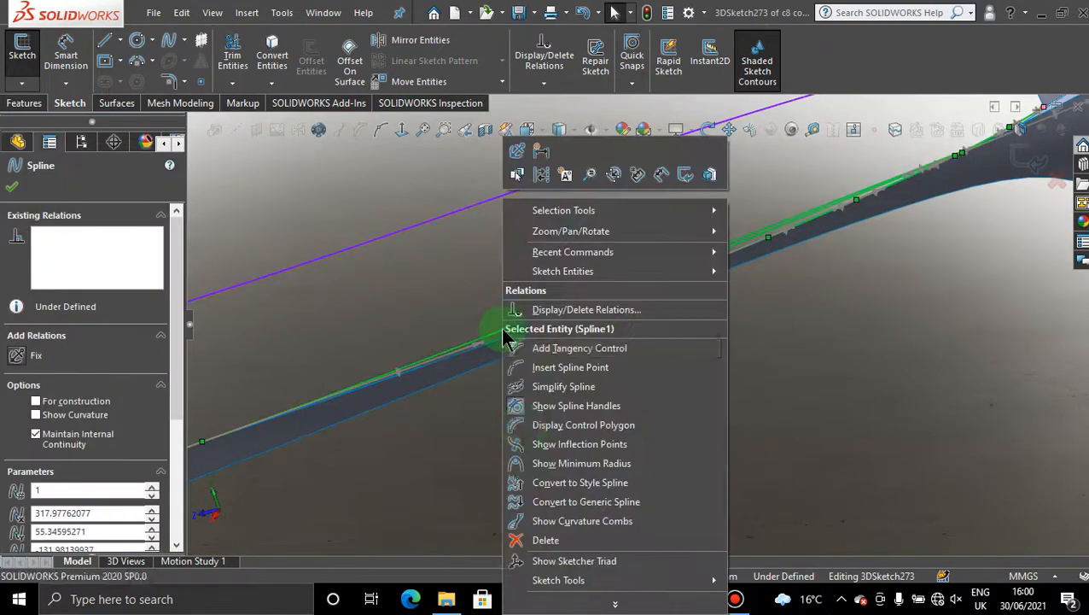
{"action": "left_click", "coordinate": [555, 540]}
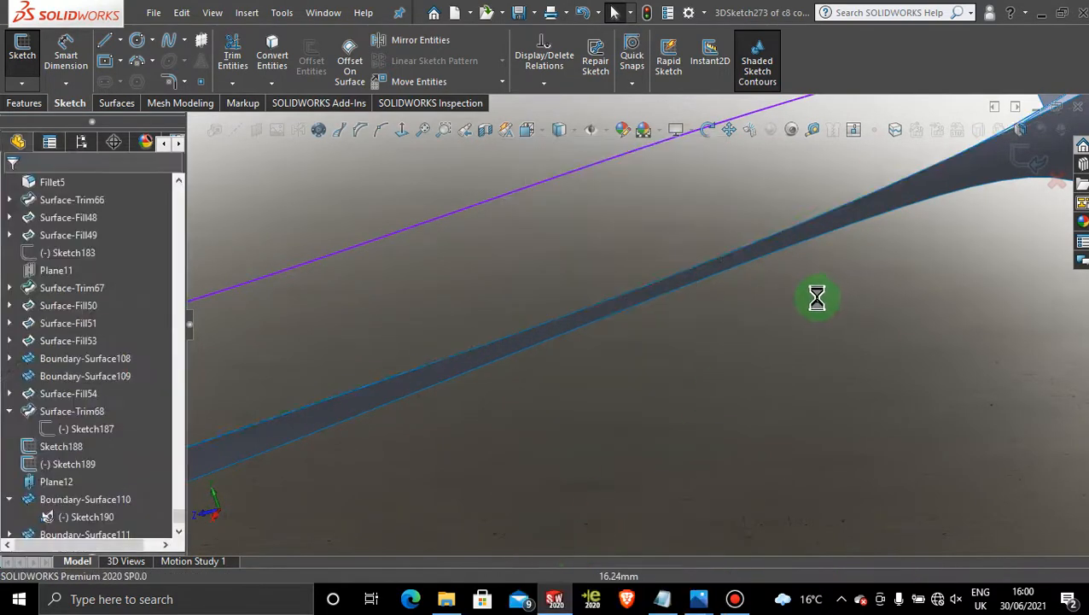
Step: Draw a new multi-point spline along the opening's lower edge, starting at the outer surface's corner and ending at the inner surface's lower corner
{"action": "scroll", "coordinate": [815, 306], "scroll_direction": "up", "scroll_amount": 5}
{"action": "mouse_move", "coordinate": [817, 304]}
{"action": "middle_mouse_down"}
{"action": "mouse_move", "coordinate": [766, 275]}
{"action": "mouse_move", "coordinate": [728, 312]}
{"action": "mouse_move", "coordinate": [748, 333]}
{"action": "mouse_move", "coordinate": [748, 312]}
{"action": "mouse_move", "coordinate": [731, 302]}
{"action": "mouse_move", "coordinate": [729, 312]}
{"action": "middle_mouse_up"}
{"action": "scroll", "coordinate": [649, 265], "scroll_direction": "down", "scroll_amount": 6}
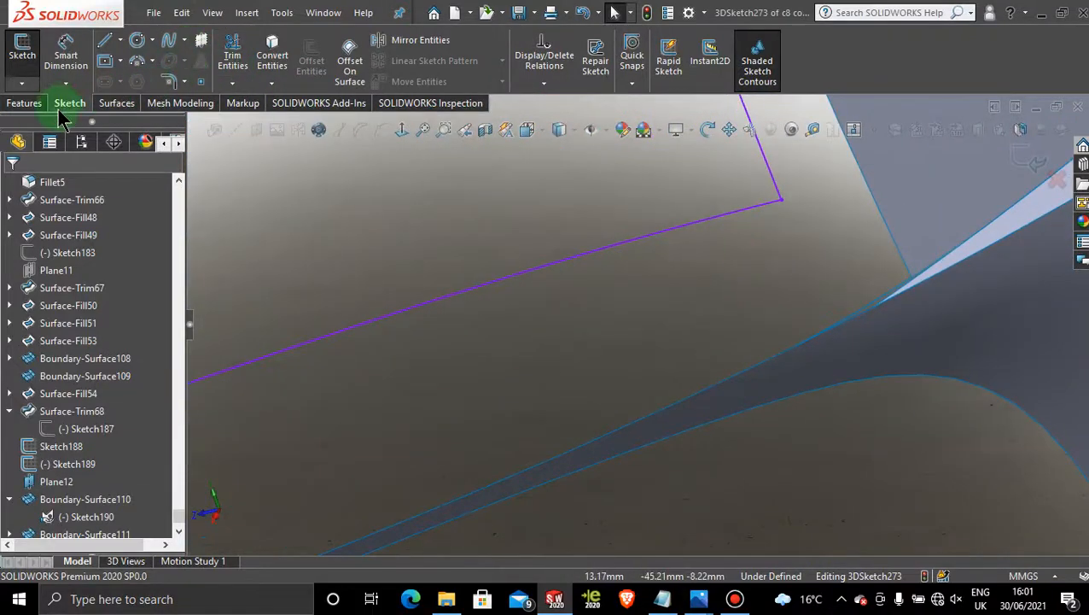
{"action": "left_click", "coordinate": [169, 43]}
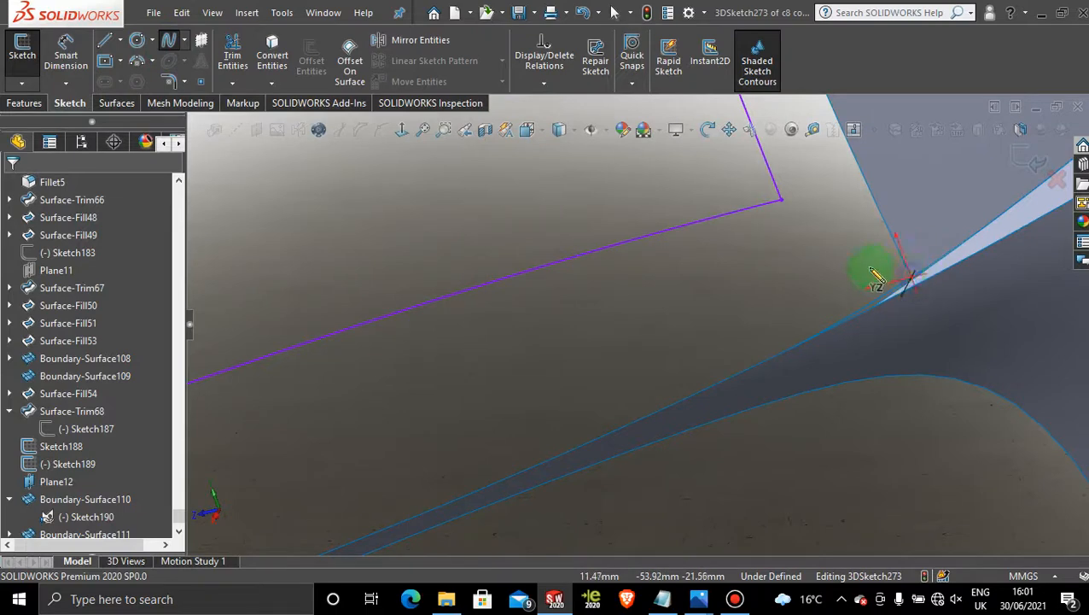
{"action": "scroll", "coordinate": [888, 280], "scroll_direction": "down", "scroll_amount": 4}
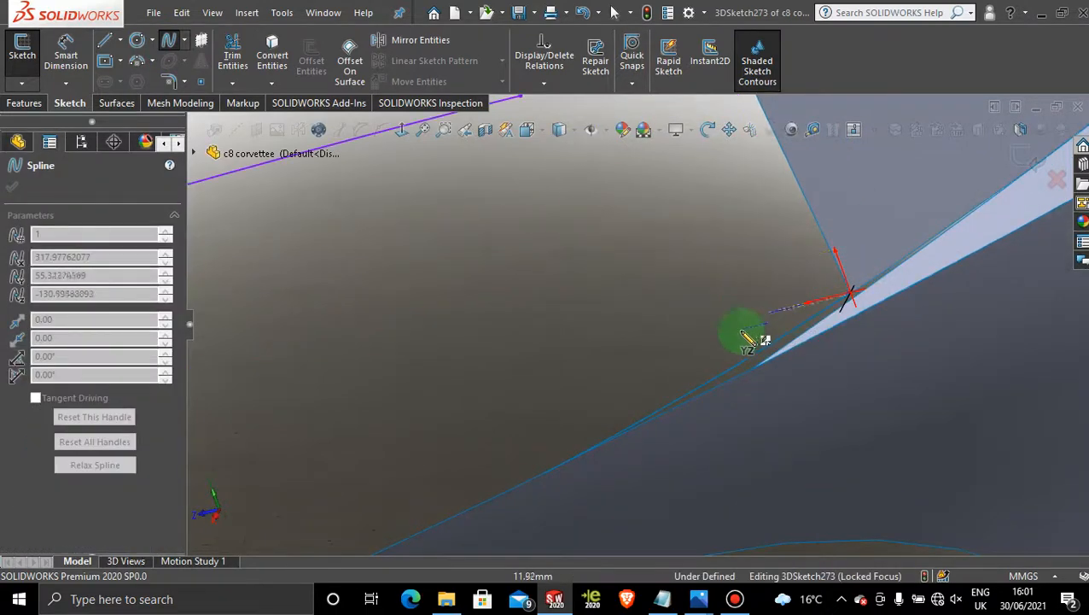
{"action": "scroll", "coordinate": [653, 341], "scroll_direction": "up", "scroll_amount": 3}
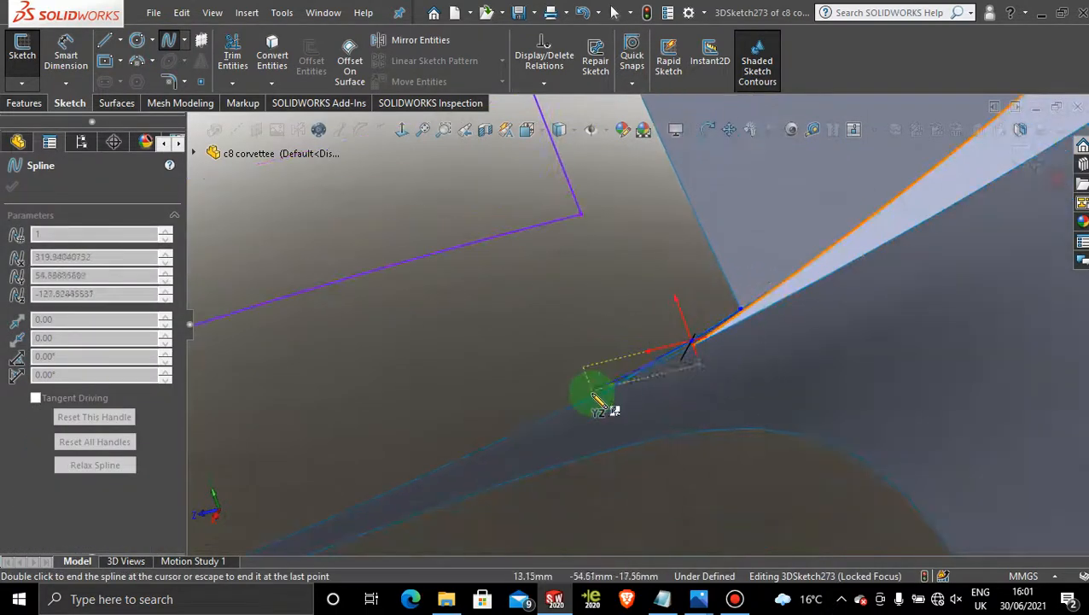
{"action": "left_click", "coordinate": [636, 373]}
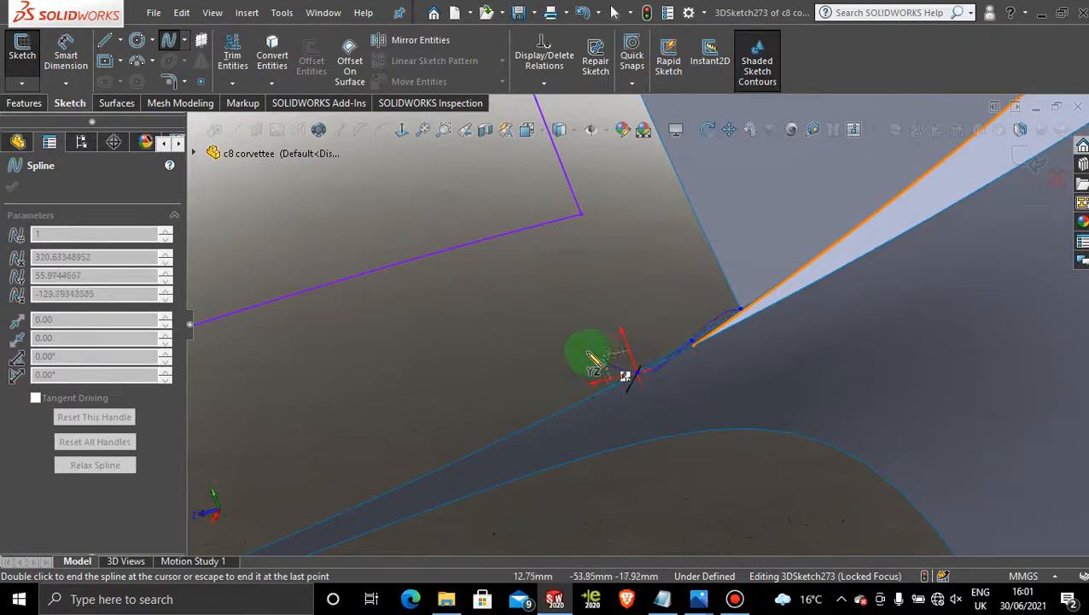
{"action": "scroll", "coordinate": [509, 367], "scroll_direction": "up", "scroll_amount": 3}
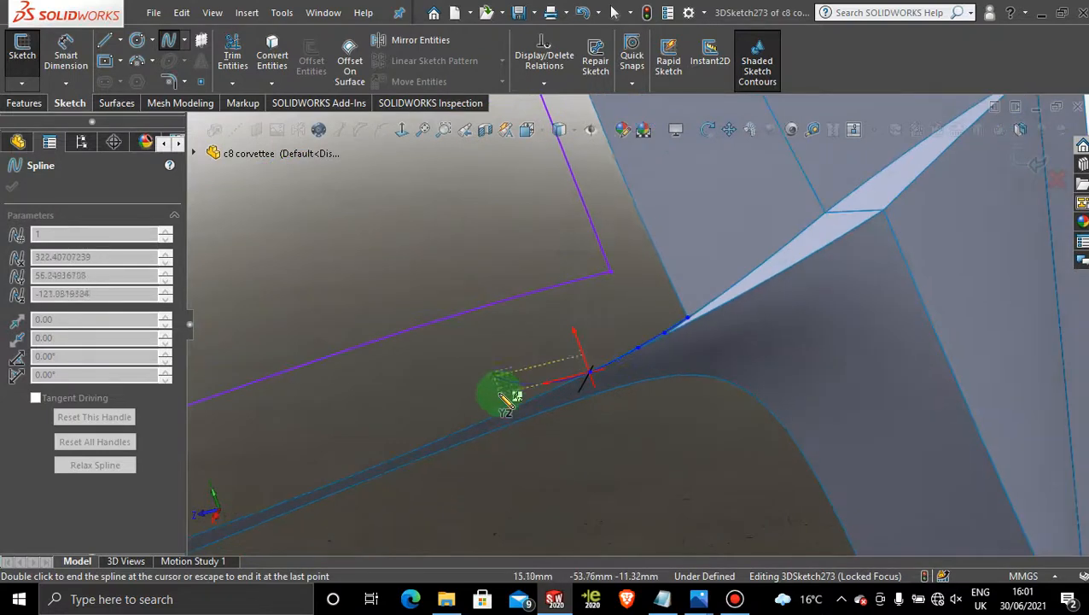
{"action": "mouse_move", "coordinate": [482, 384]}
{"action": "middle_mouse_down"}
{"action": "mouse_move", "coordinate": [458, 380]}
{"action": "mouse_move", "coordinate": [365, 408]}
{"action": "mouse_move", "coordinate": [475, 448]}
{"action": "middle_mouse_up"}
{"action": "left_click", "coordinate": [469, 461]}
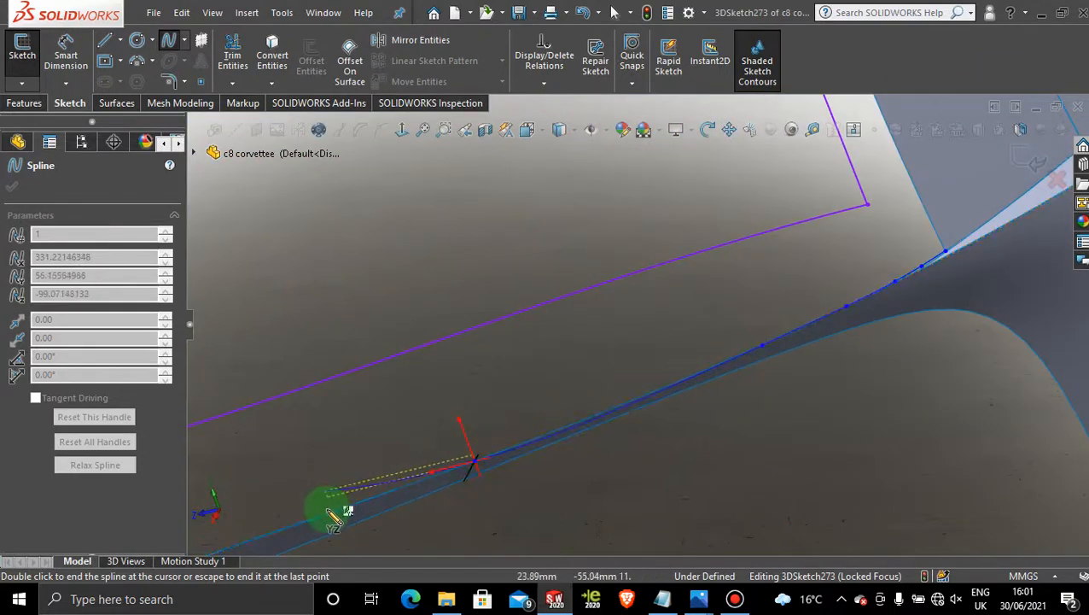
{"action": "mouse_move", "coordinate": [396, 454]}
{"action": "middle_mouse_down"}
{"action": "mouse_move", "coordinate": [384, 433]}
{"action": "mouse_move", "coordinate": [393, 482]}
{"action": "mouse_move", "coordinate": [367, 447]}
{"action": "middle_mouse_up"}
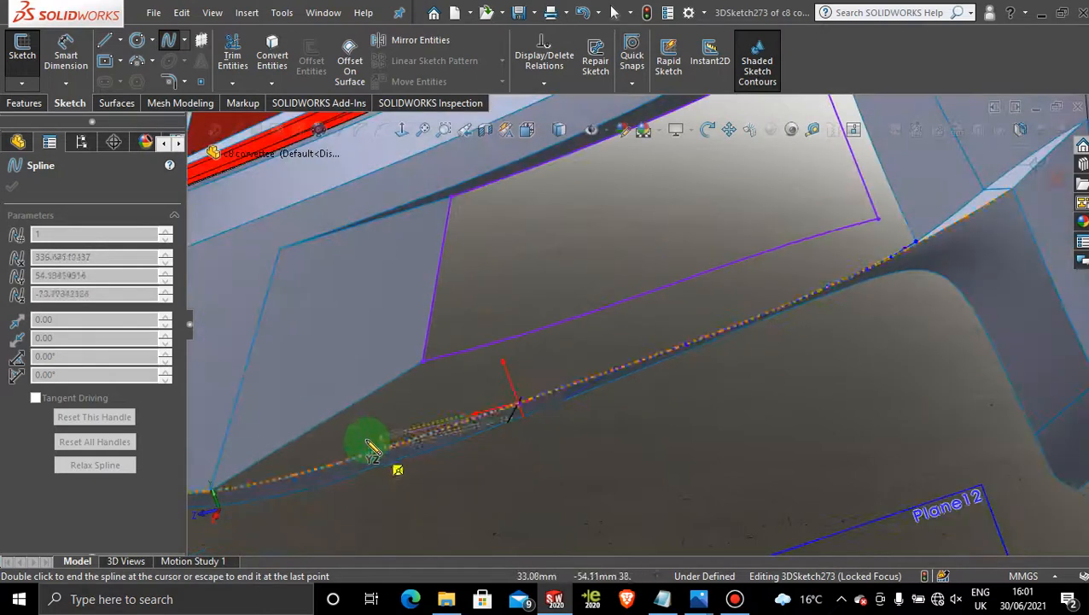
{"action": "left_click", "coordinate": [364, 453]}
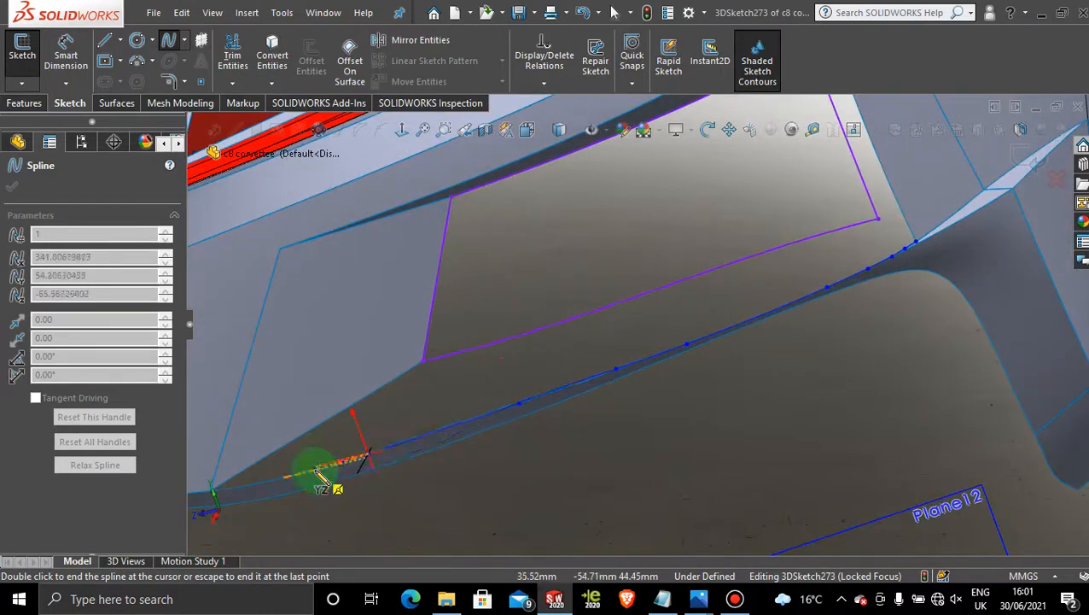
{"action": "left_click", "coordinate": [314, 470]}
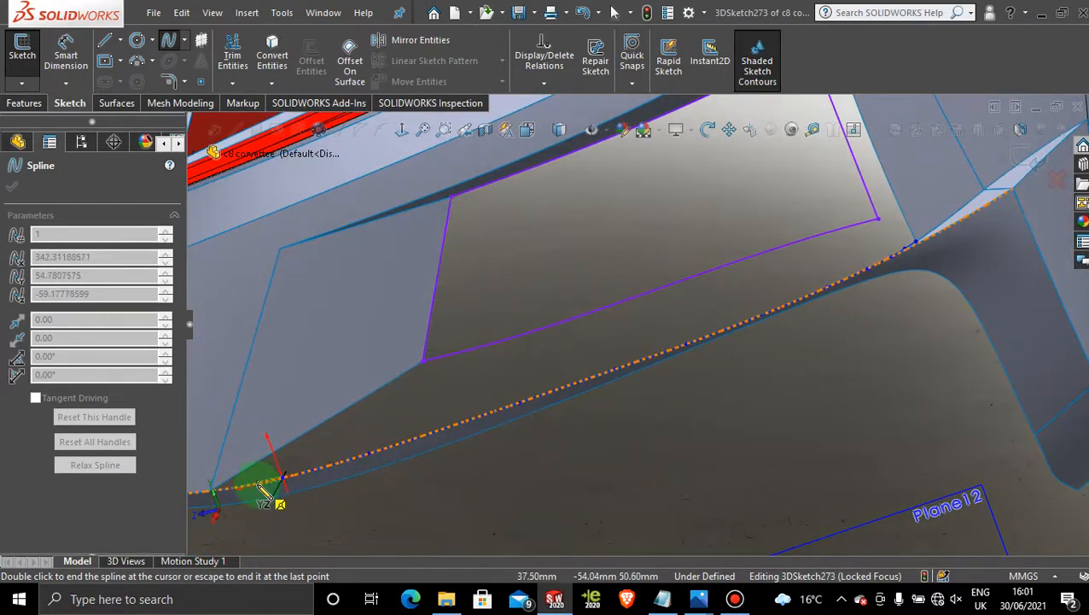
{"action": "scroll", "coordinate": [258, 484], "scroll_direction": "down", "scroll_amount": 3}
{"action": "scroll", "coordinate": [425, 421], "scroll_direction": "up", "scroll_amount": 5}
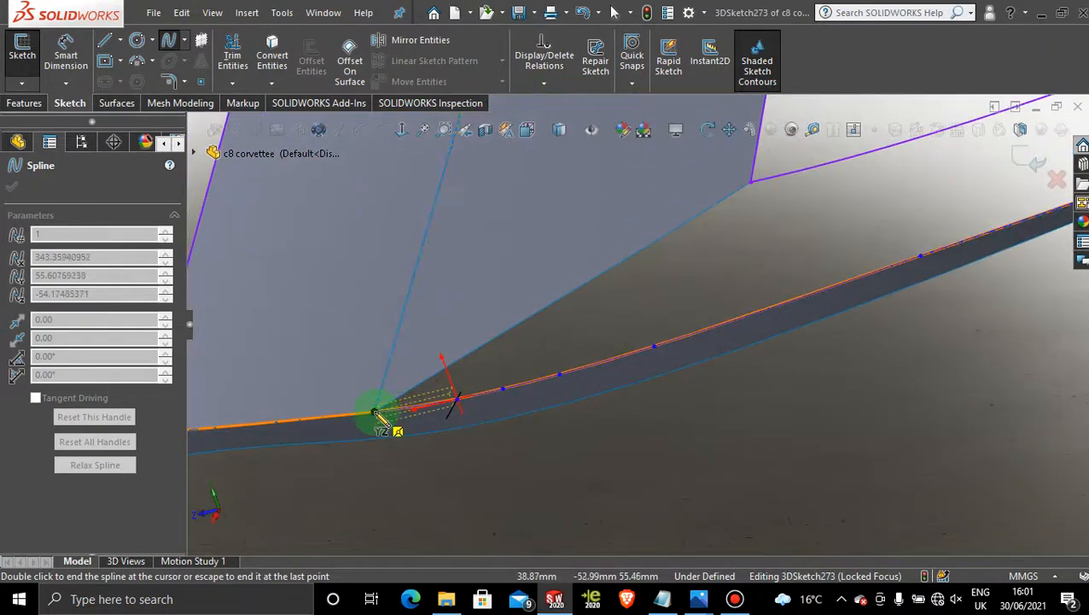
{"action": "key", "text": "Escape"}
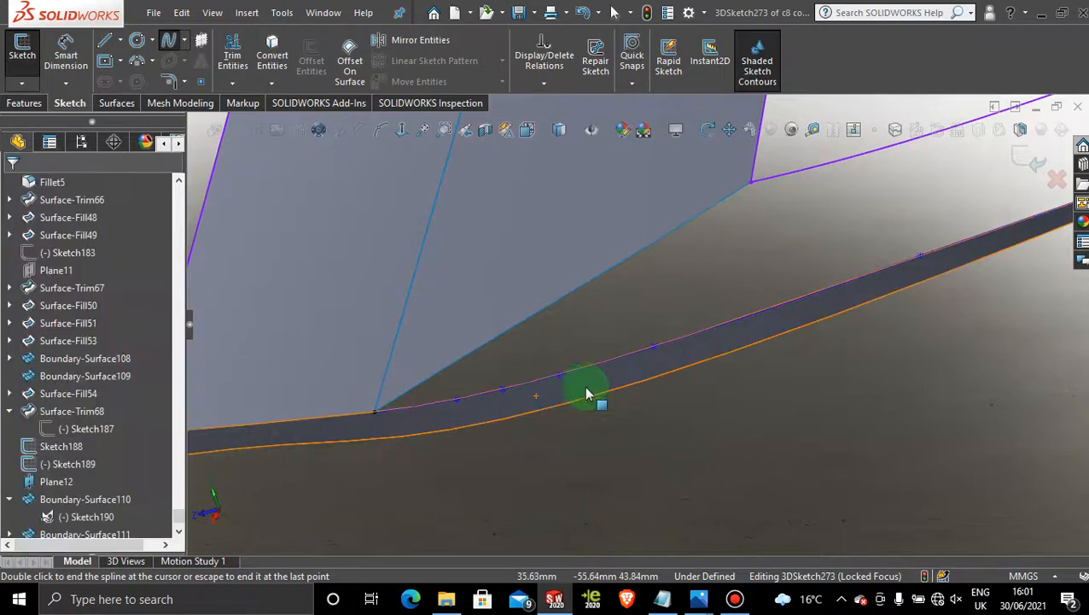
Step: Try a boundary surface with the 3D spline on the opening's lower edge and the recessed profile's lower line as Direction 1 curves
{"action": "scroll", "coordinate": [712, 357], "scroll_direction": "up", "scroll_amount": 5}
{"action": "scroll", "coordinate": [826, 264], "scroll_direction": "down", "scroll_amount": 4}
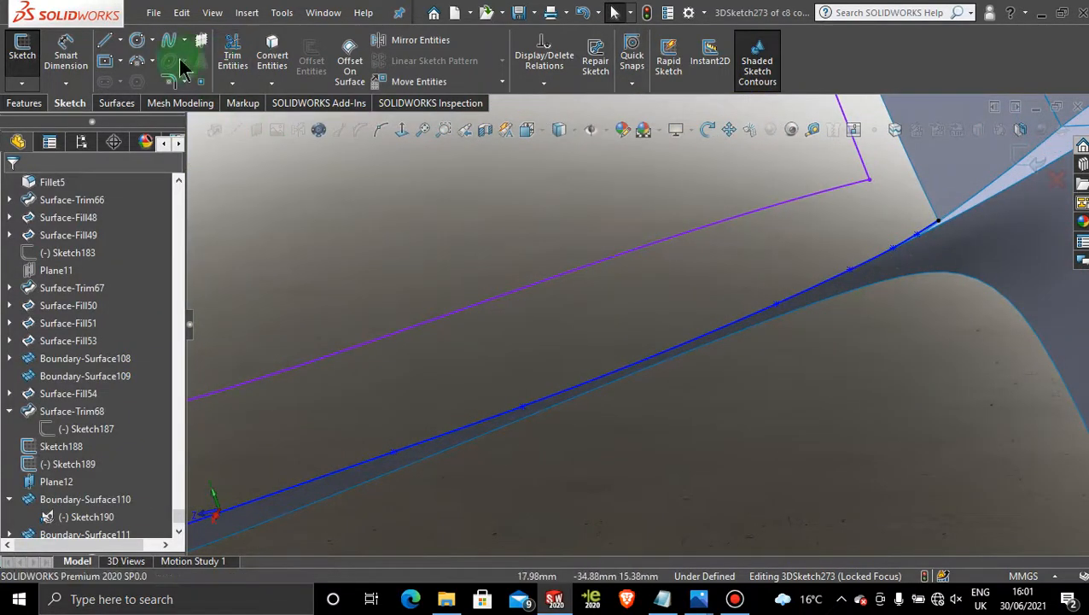
{"action": "left_click", "coordinate": [116, 102]}
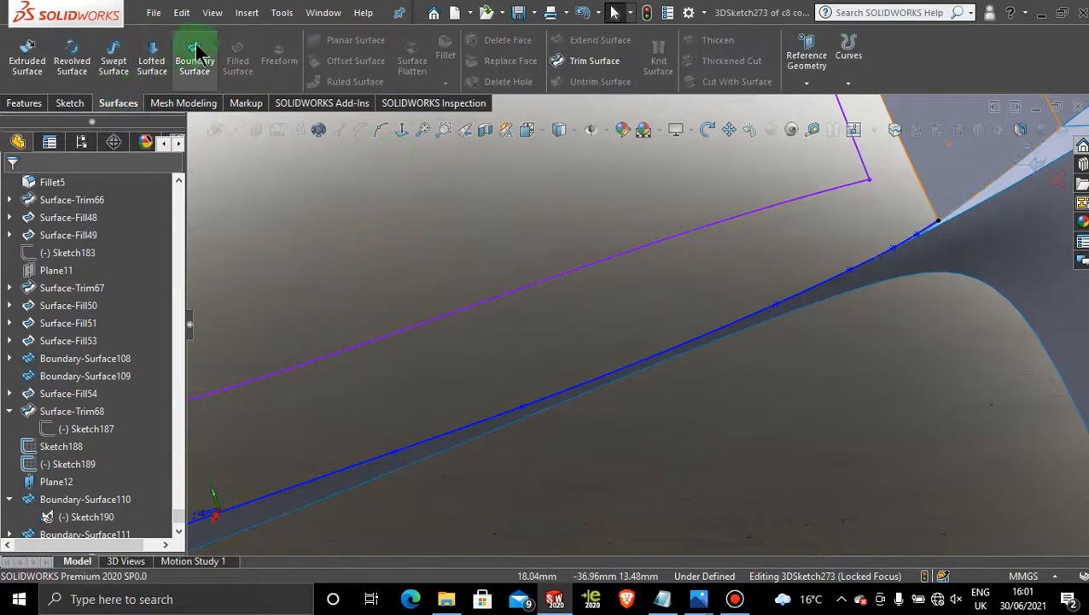
{"action": "left_click", "coordinate": [197, 55]}
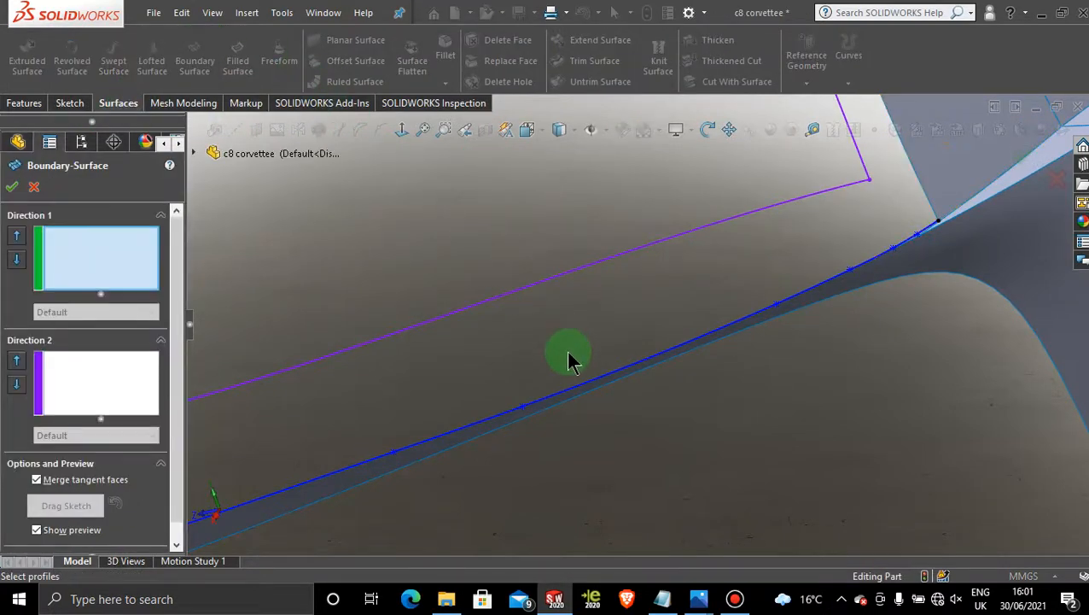
{"action": "left_click", "coordinate": [589, 380]}
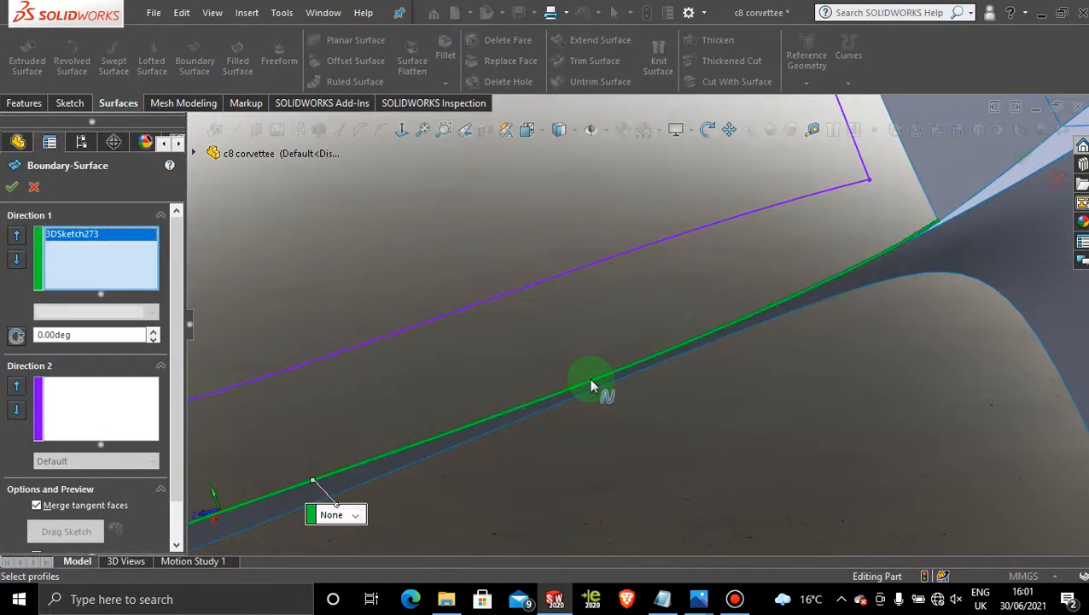
{"action": "left_click", "coordinate": [546, 279]}
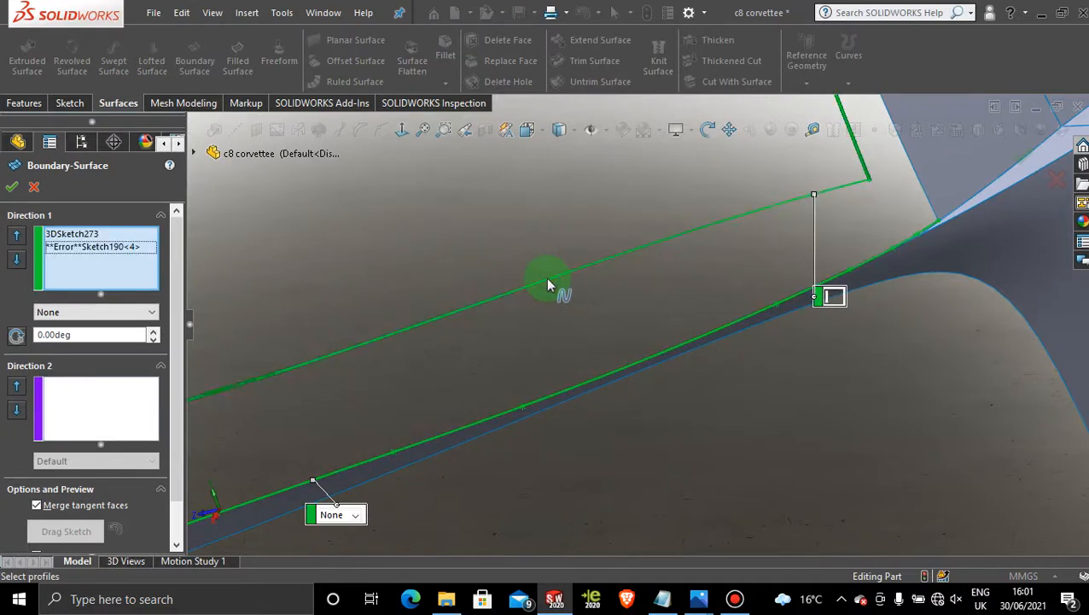
{"action": "right_click", "coordinate": [564, 296]}
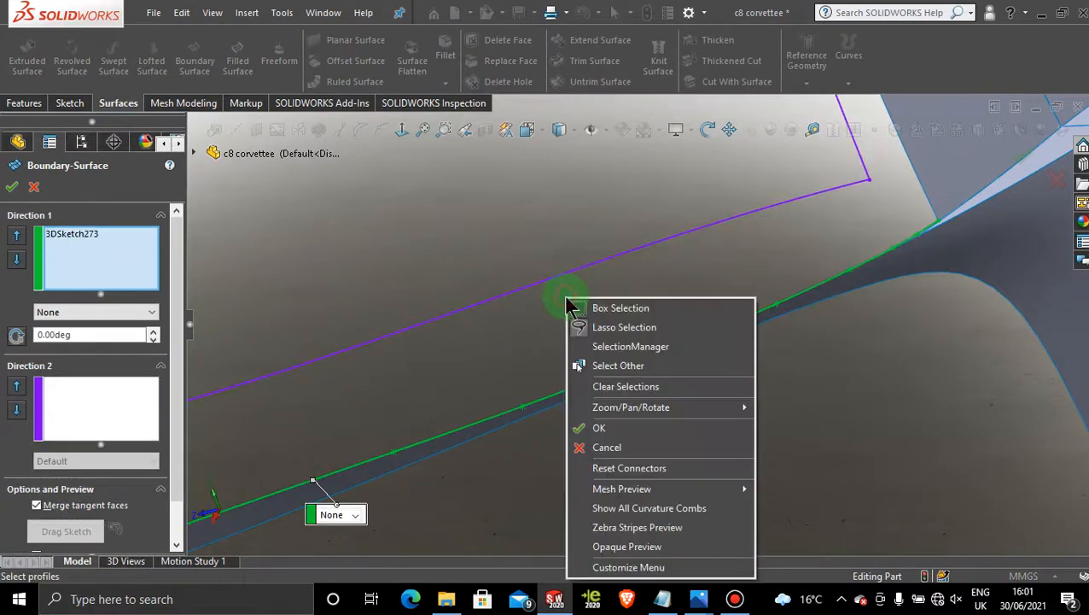
{"action": "left_click", "coordinate": [651, 348]}
{"action": "left_click", "coordinate": [566, 276]}
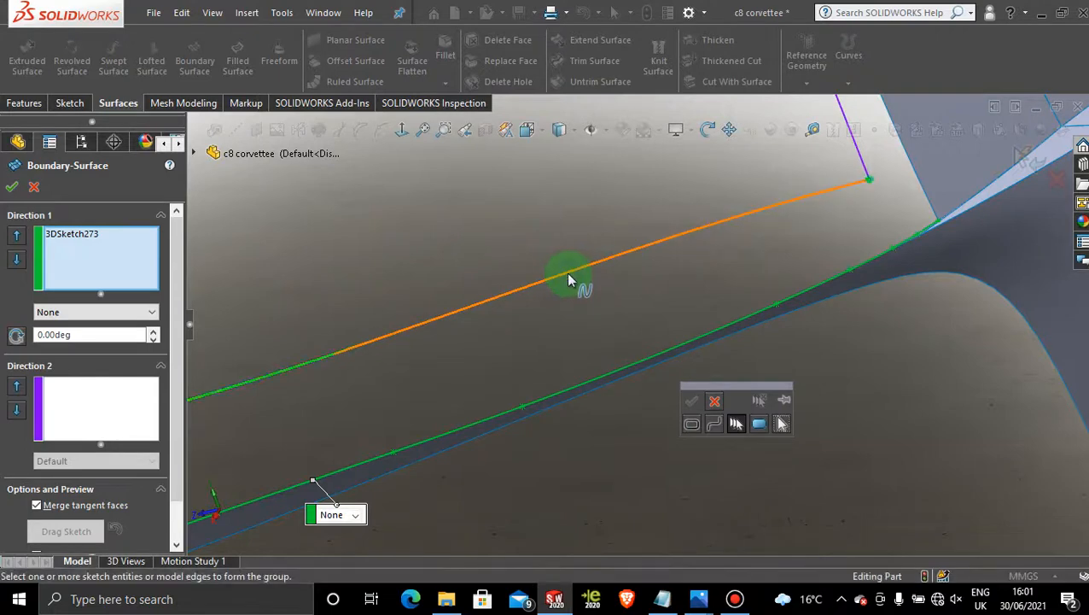
{"action": "left_click", "coordinate": [692, 406]}
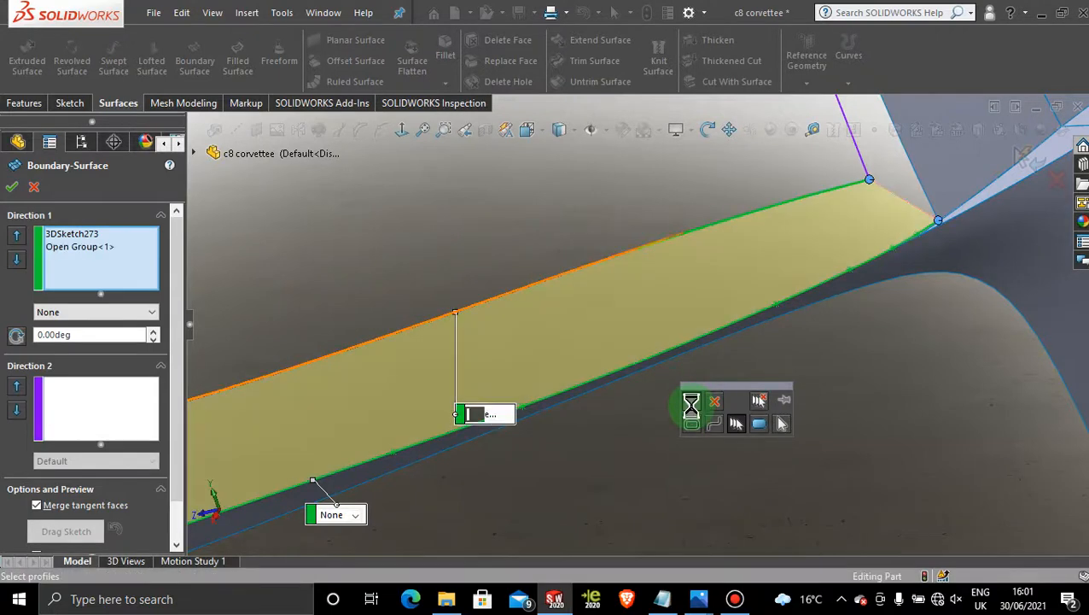
Step: Add the slanted side surface's lower edge as the Direction 2 curve and create the boundary surface
{"action": "scroll", "coordinate": [540, 352], "scroll_direction": "up", "scroll_amount": 1}
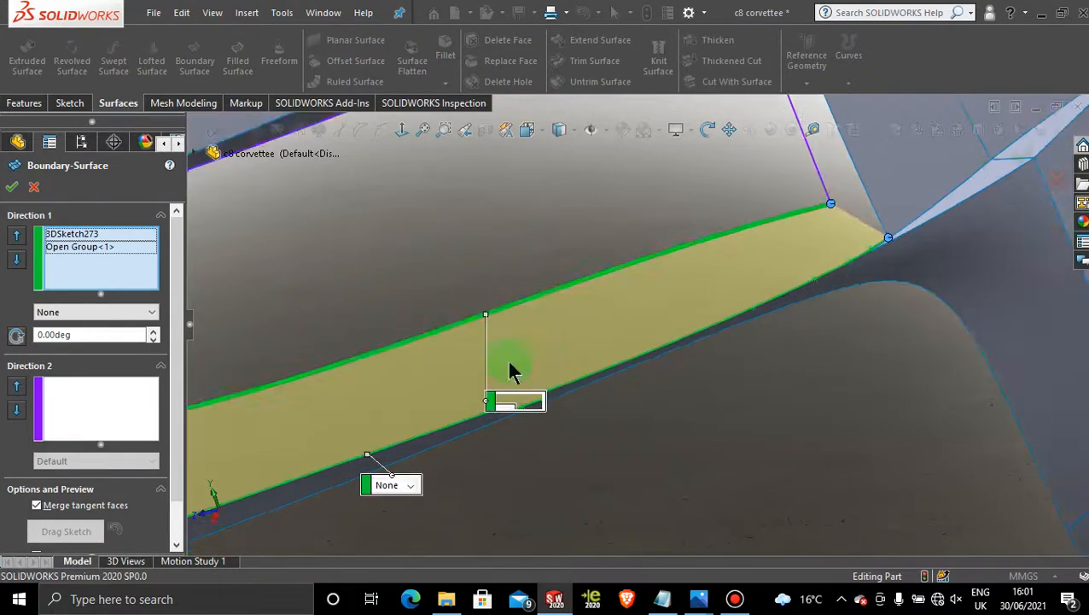
{"action": "scroll", "coordinate": [422, 285], "scroll_direction": "up", "scroll_amount": 2}
{"action": "left_click", "coordinate": [115, 395]}
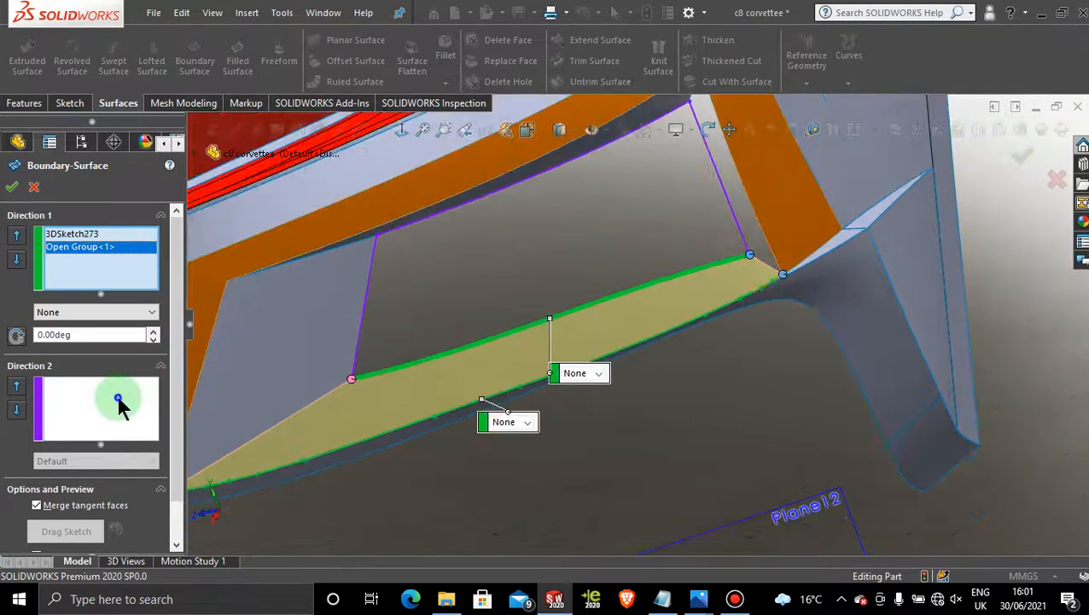
{"action": "left_click", "coordinate": [309, 407]}
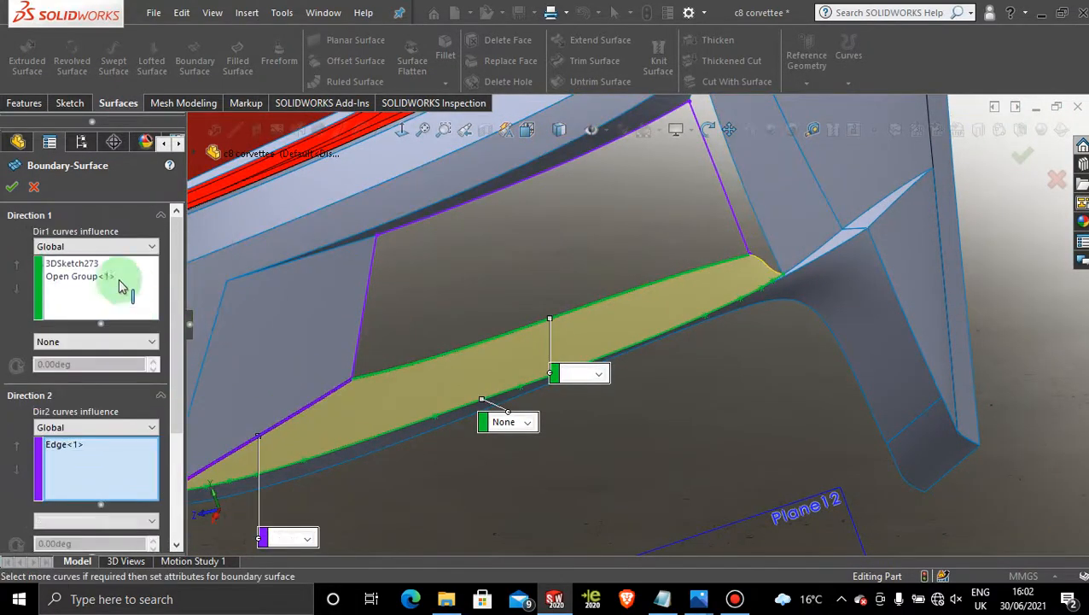
{"action": "left_click", "coordinate": [11, 187]}
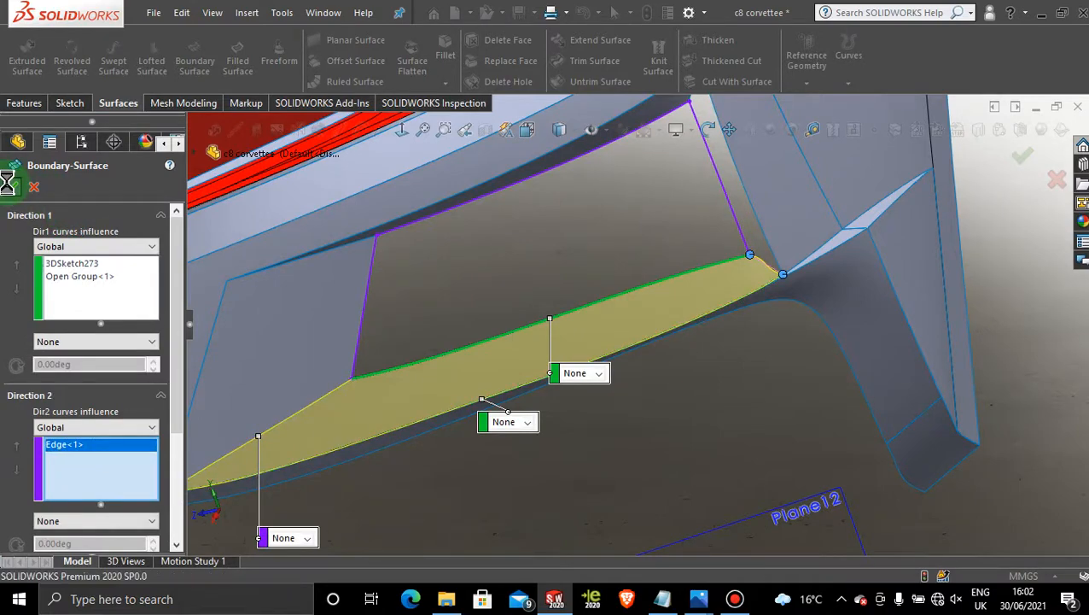
Step: Examine the new lower boundary surface from several angles, especially its end at the opening's outer corner
{"action": "scroll", "coordinate": [561, 270], "scroll_direction": "up", "scroll_amount": 3}
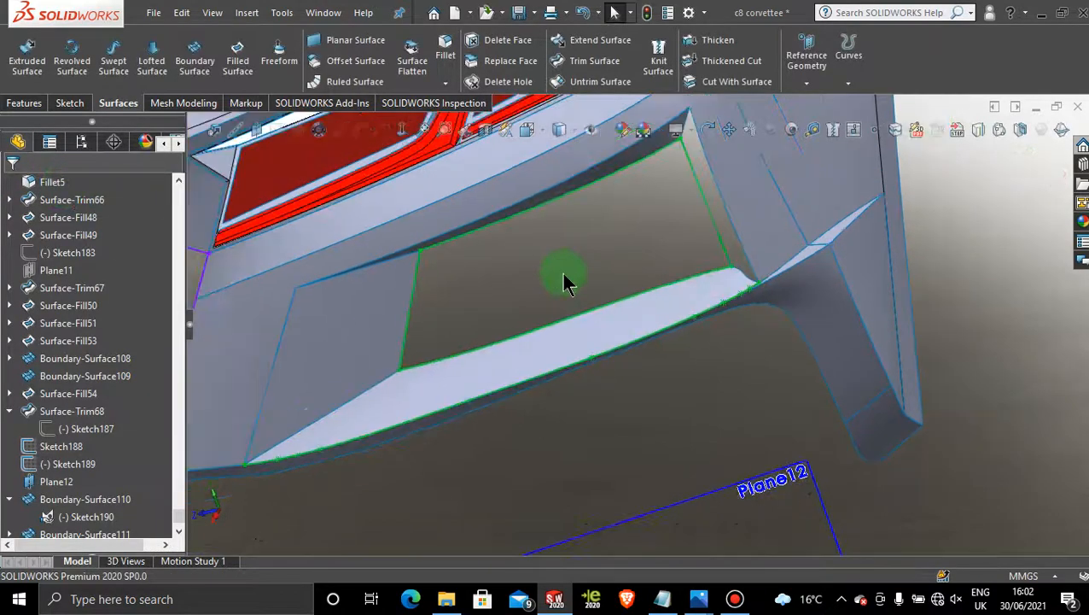
{"action": "scroll", "coordinate": [616, 318], "scroll_direction": "up", "scroll_amount": 2}
{"action": "middle_click_drag", "start_coordinate": [646, 326], "coordinate": [680, 321]}
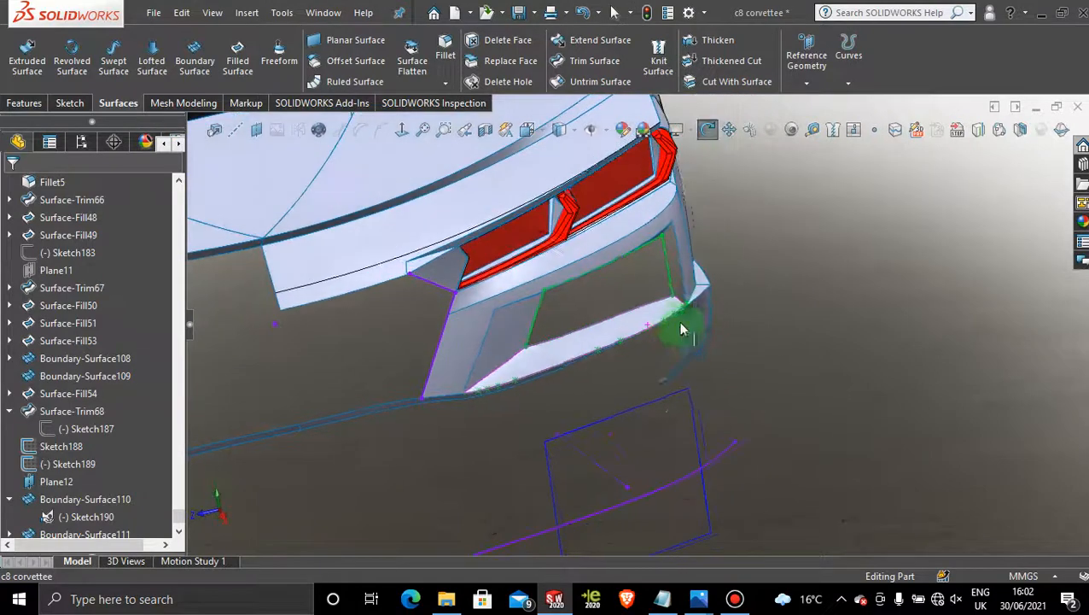
{"action": "scroll", "coordinate": [680, 319], "scroll_direction": "down", "scroll_amount": 2}
{"action": "scroll", "coordinate": [661, 299], "scroll_direction": "down", "scroll_amount": 2}
{"action": "left_click", "coordinate": [659, 331], "text": "ctrl"}
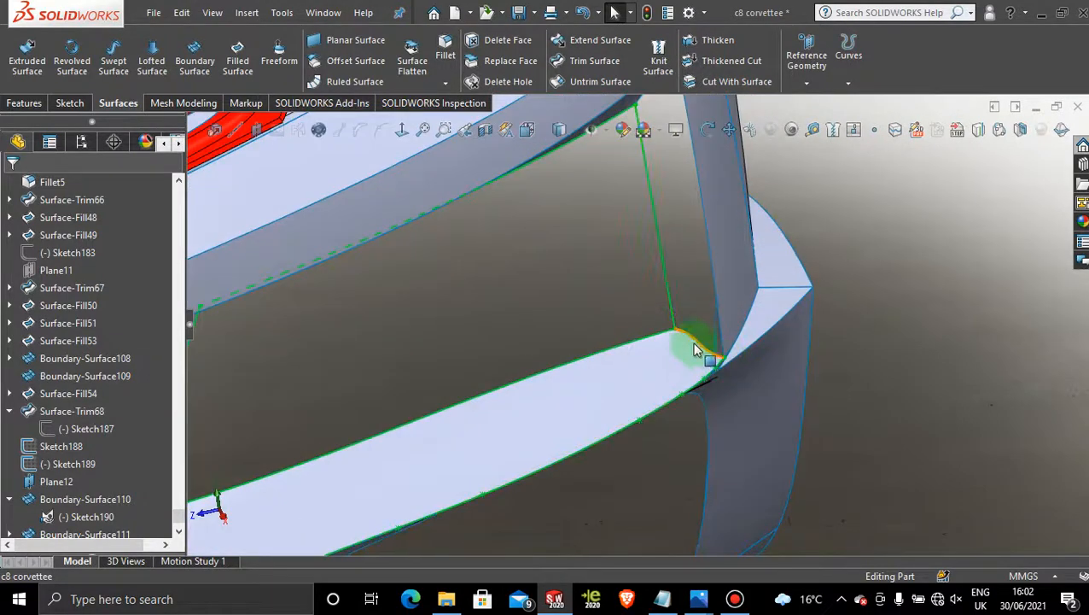
{"action": "scroll", "coordinate": [632, 383], "scroll_direction": "up", "scroll_amount": 3}
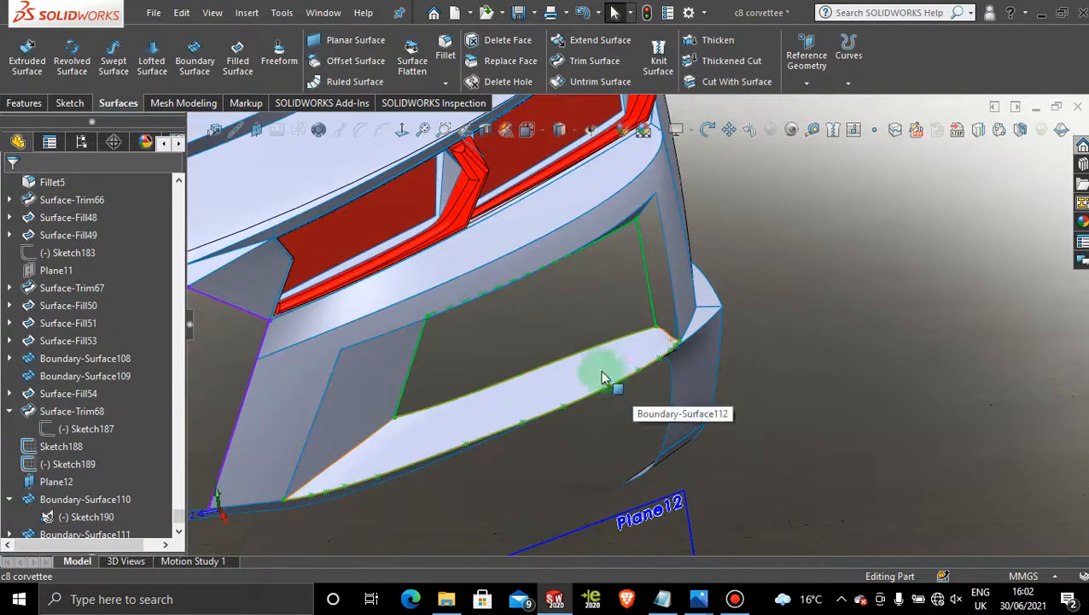
{"action": "middle_click_drag", "start_coordinate": [580, 365], "coordinate": [619, 323]}
{"action": "scroll", "coordinate": [630, 365], "scroll_direction": "down", "scroll_amount": 4}
{"action": "scroll", "coordinate": [598, 376], "scroll_direction": "up", "scroll_amount": 5}
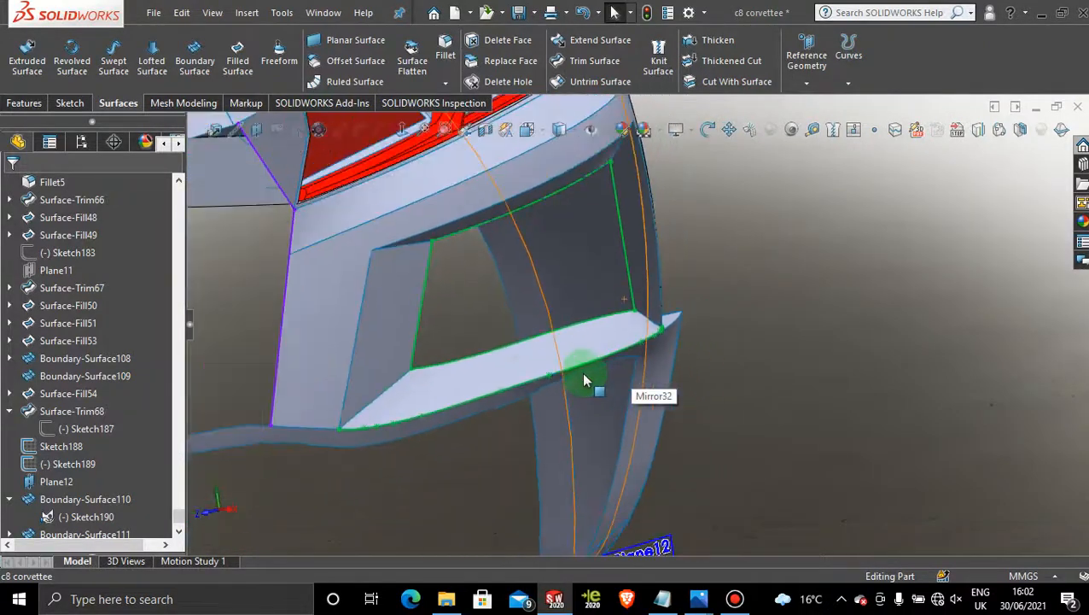
{"action": "middle_click_drag", "start_coordinate": [502, 384], "coordinate": [631, 338]}
Step: Delete the lower boundary surface, keeping its 3D spline sketch
{"action": "right_click", "coordinate": [608, 341]}
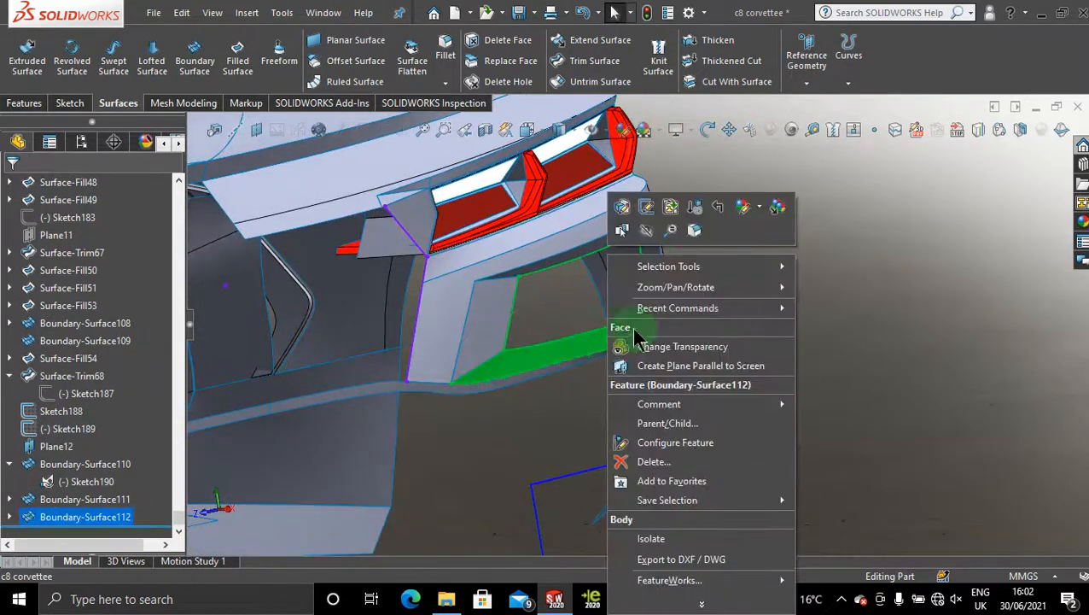
{"action": "left_click", "coordinate": [651, 462]}
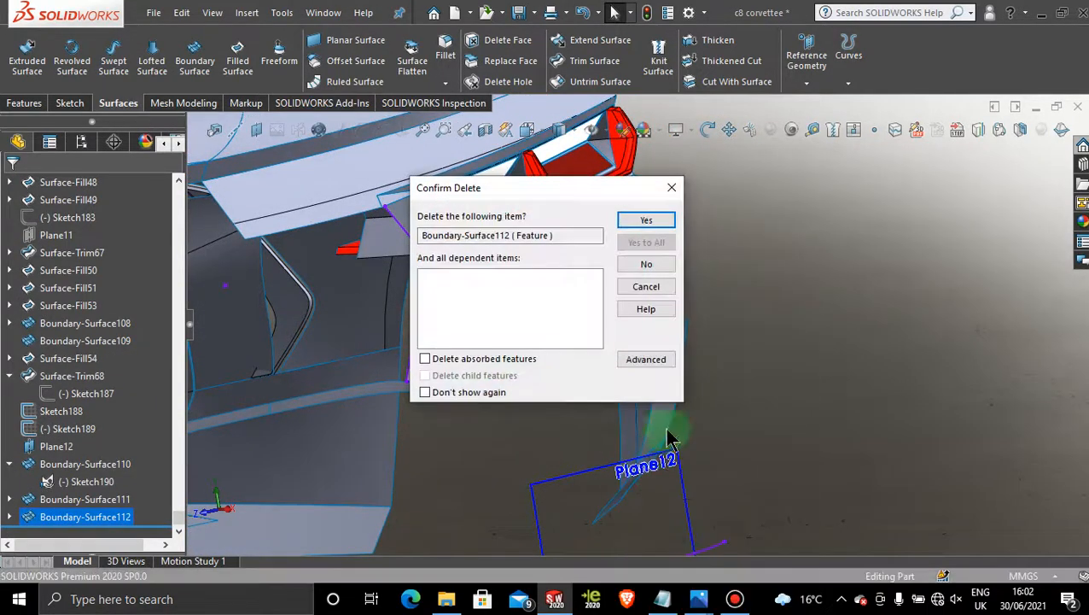
{"action": "left_click", "coordinate": [646, 221]}
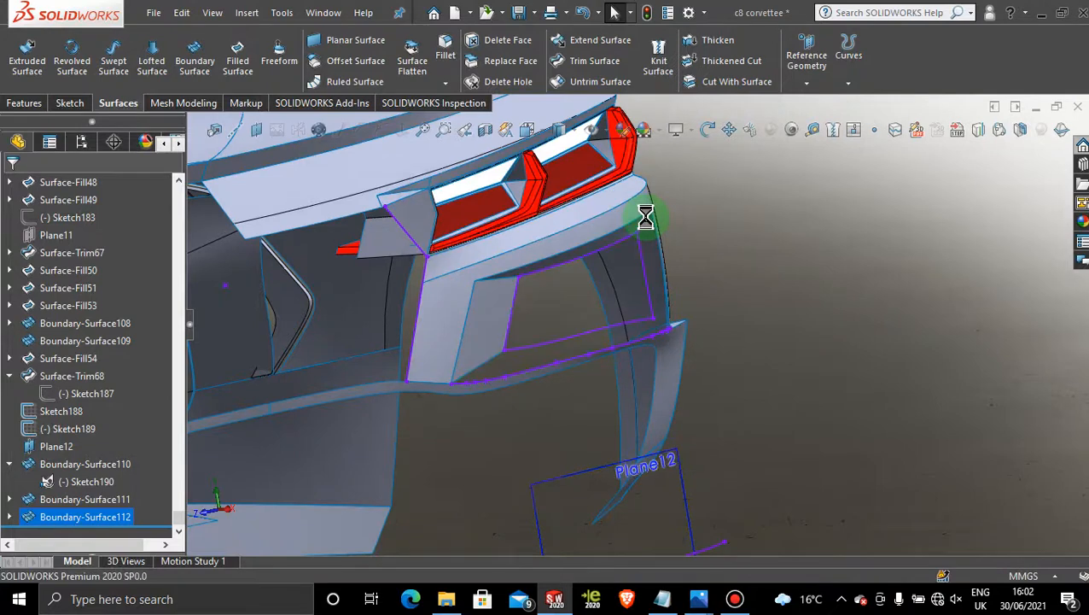
Step: Create a boundary surface between the 3D spline and the recessed profile's lower line, using Direction 1 curves only
{"action": "scroll", "coordinate": [706, 299], "scroll_direction": "down", "scroll_amount": 5}
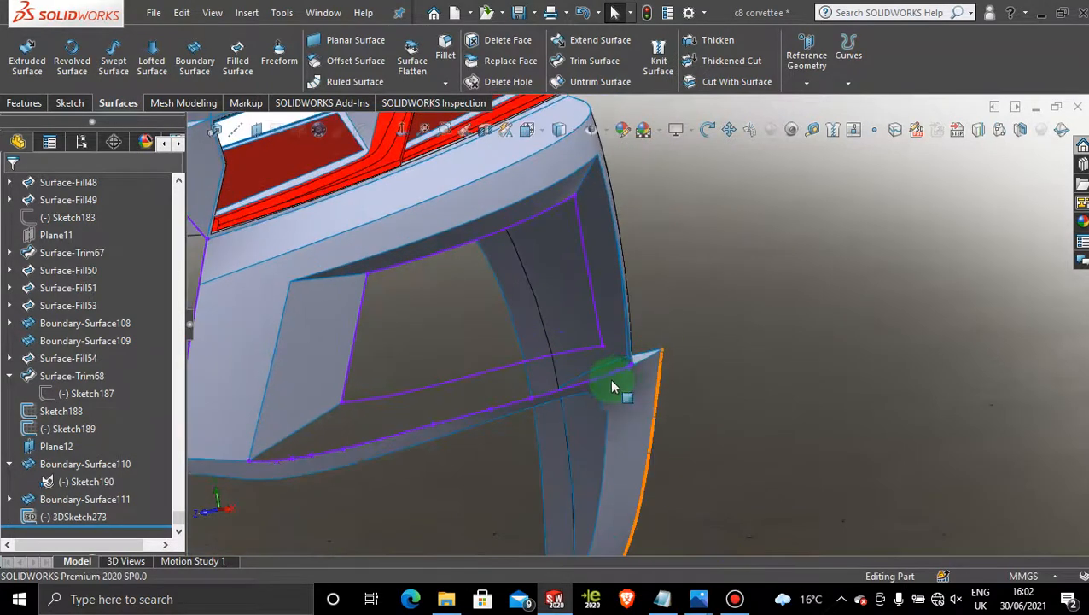
{"action": "left_click", "coordinate": [195, 58]}
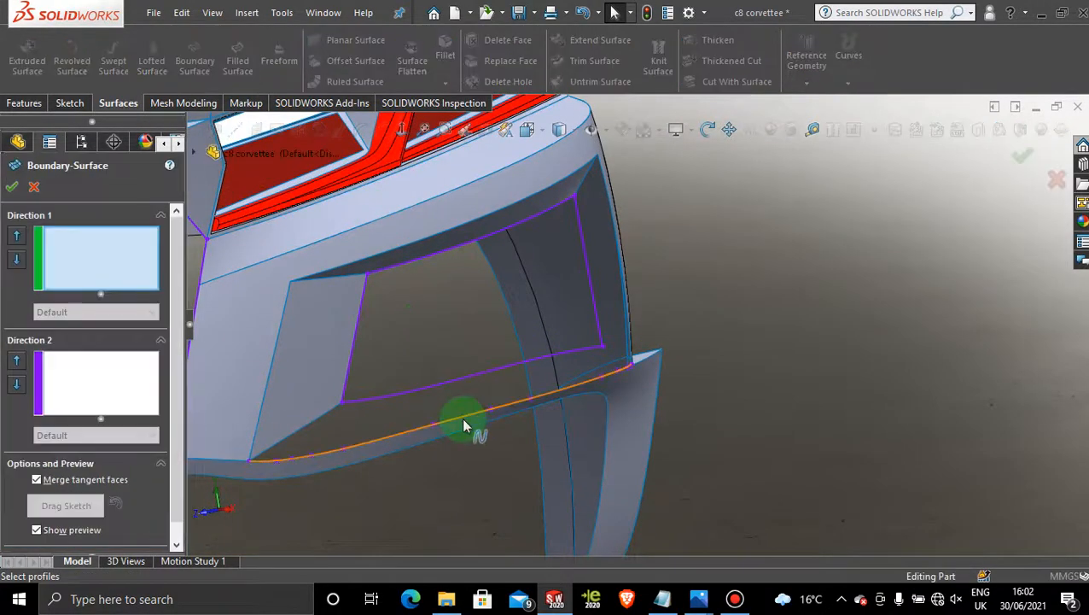
{"action": "left_click", "coordinate": [459, 418]}
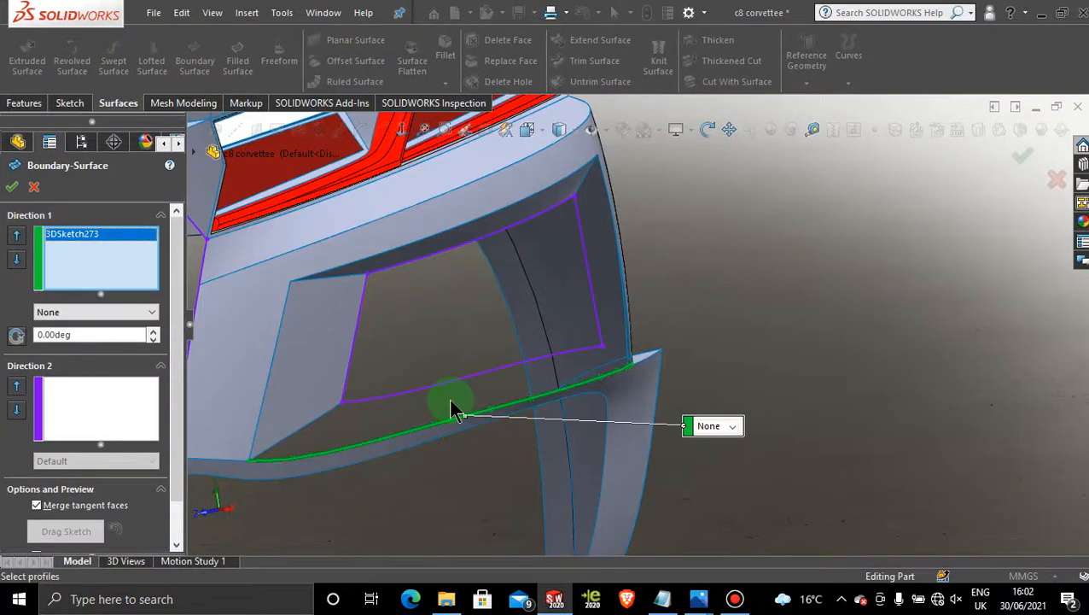
{"action": "right_click", "coordinate": [459, 420]}
{"action": "left_click", "coordinate": [512, 149]}
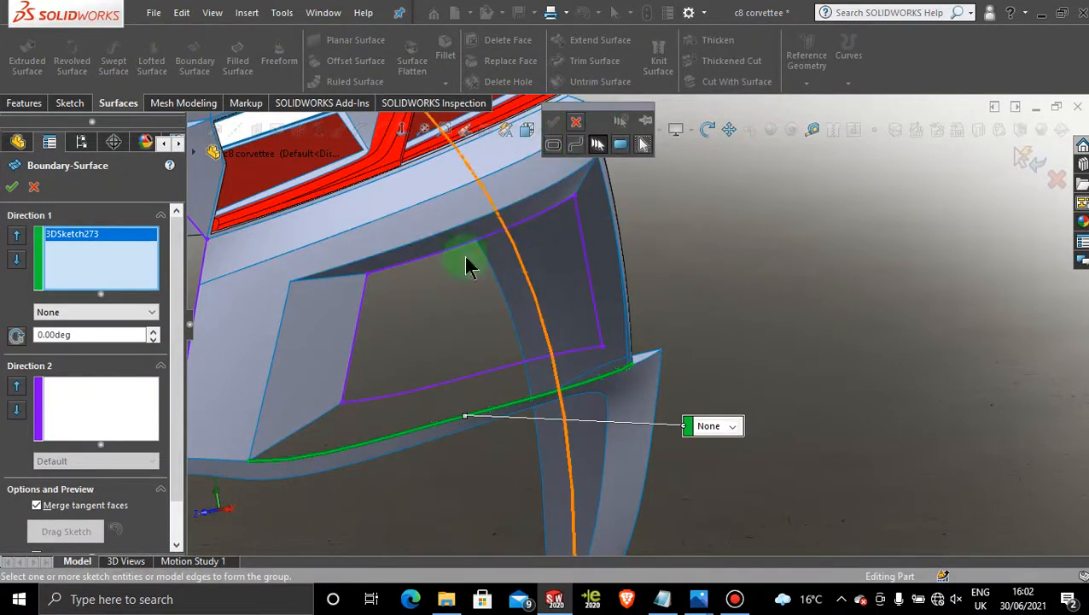
{"action": "left_click", "coordinate": [434, 386]}
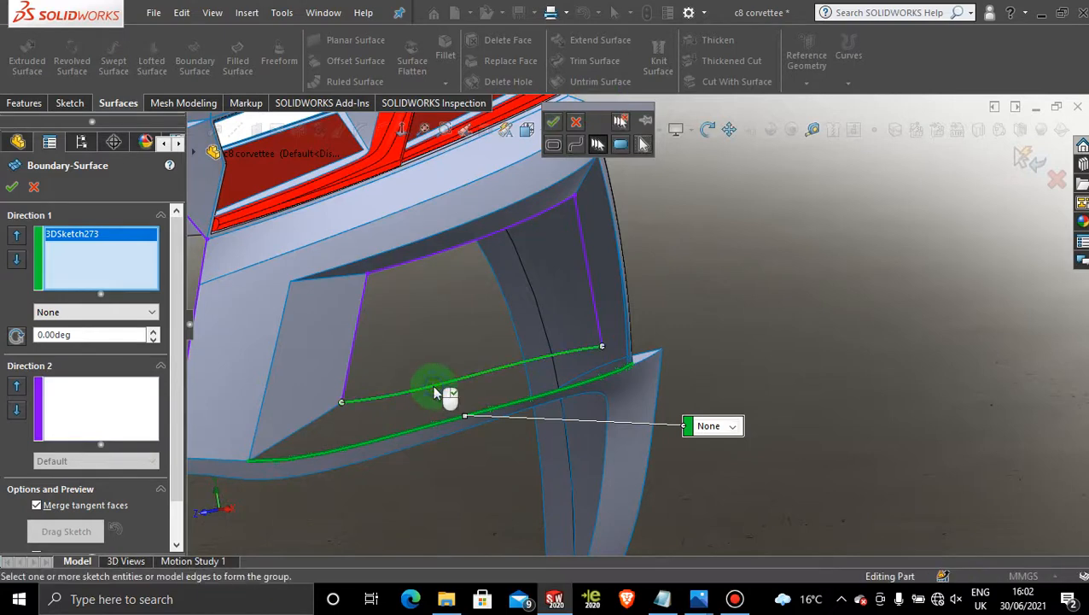
{"action": "left_click", "coordinate": [553, 122]}
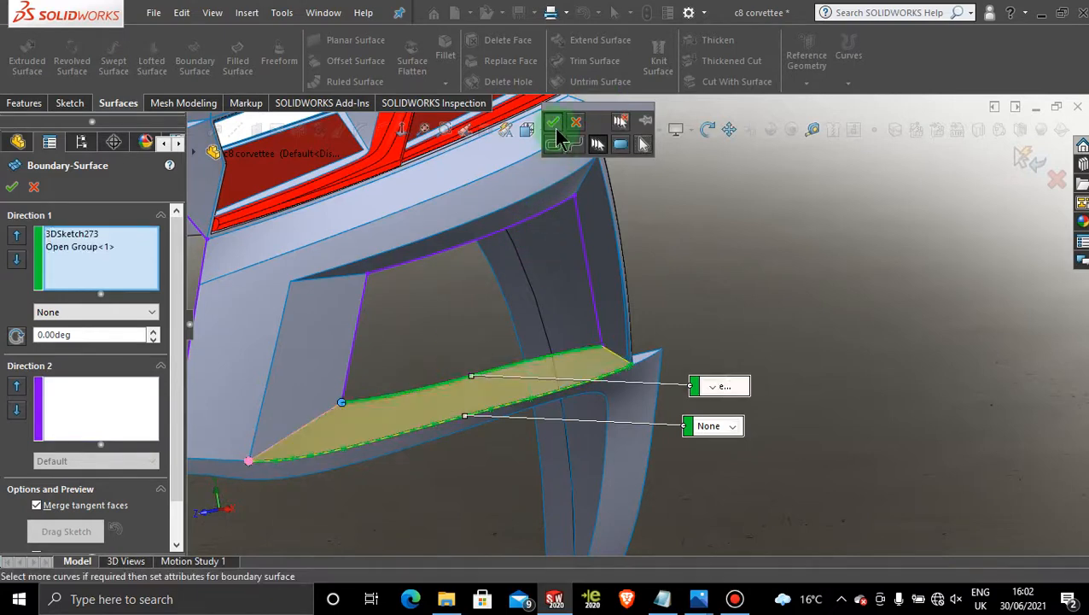
{"action": "left_click", "coordinate": [13, 188]}
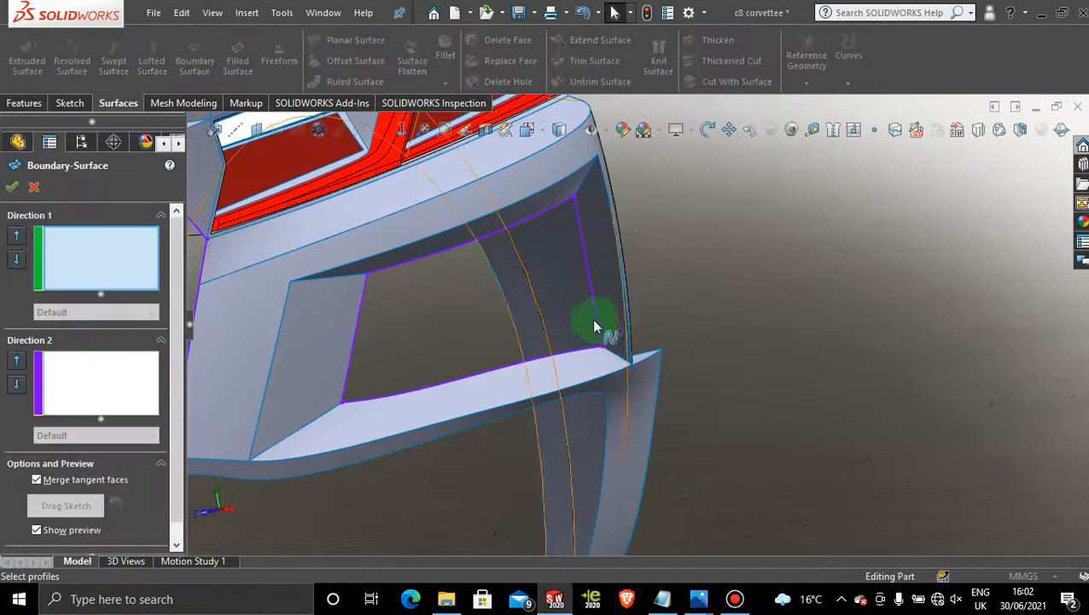
Step: Create a boundary surface between the recessed profile's outer side line and the adjacent side edge of the bumper opening
{"action": "scroll", "coordinate": [598, 325], "scroll_direction": "down", "scroll_amount": 3}
{"action": "right_click", "coordinate": [762, 243]}
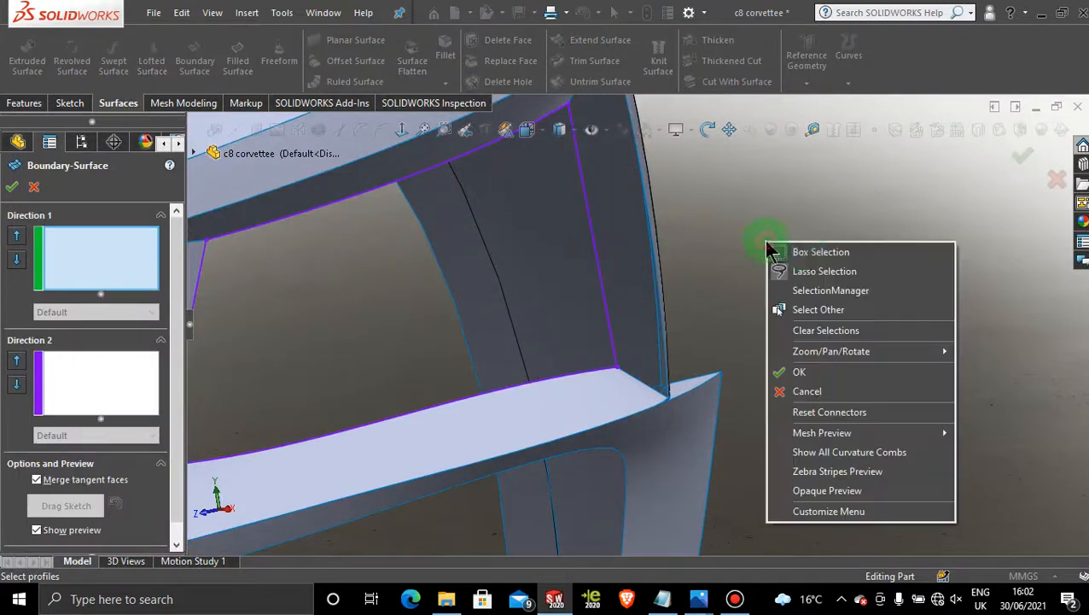
{"action": "left_click", "coordinate": [837, 290]}
{"action": "left_click", "coordinate": [598, 247]}
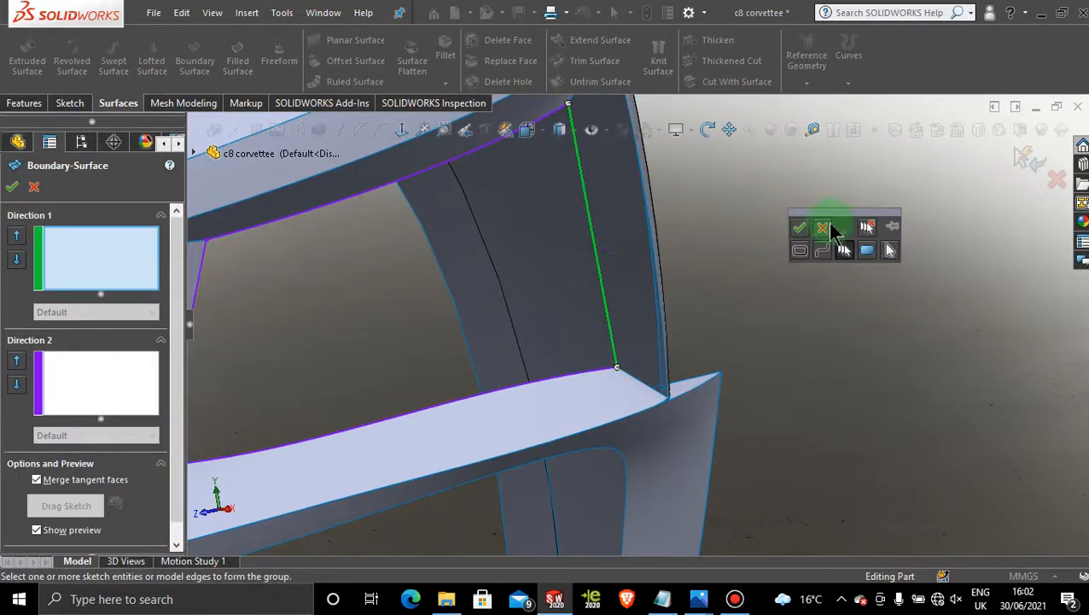
{"action": "left_click", "coordinate": [799, 227]}
{"action": "middle_click_drag", "start_coordinate": [706, 256], "coordinate": [504, 312]}
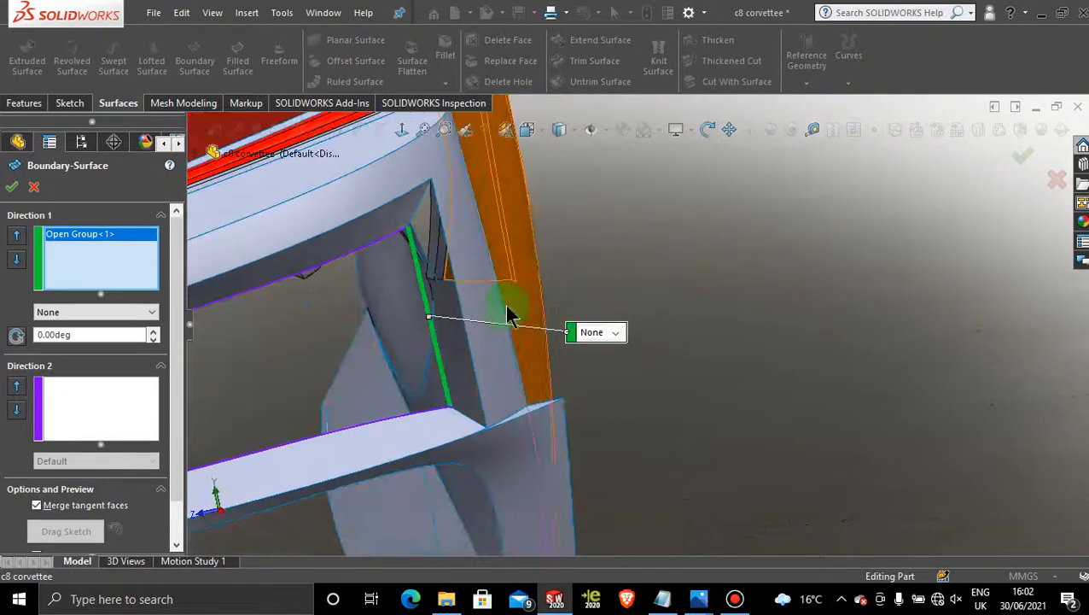
{"action": "left_click", "coordinate": [465, 318]}
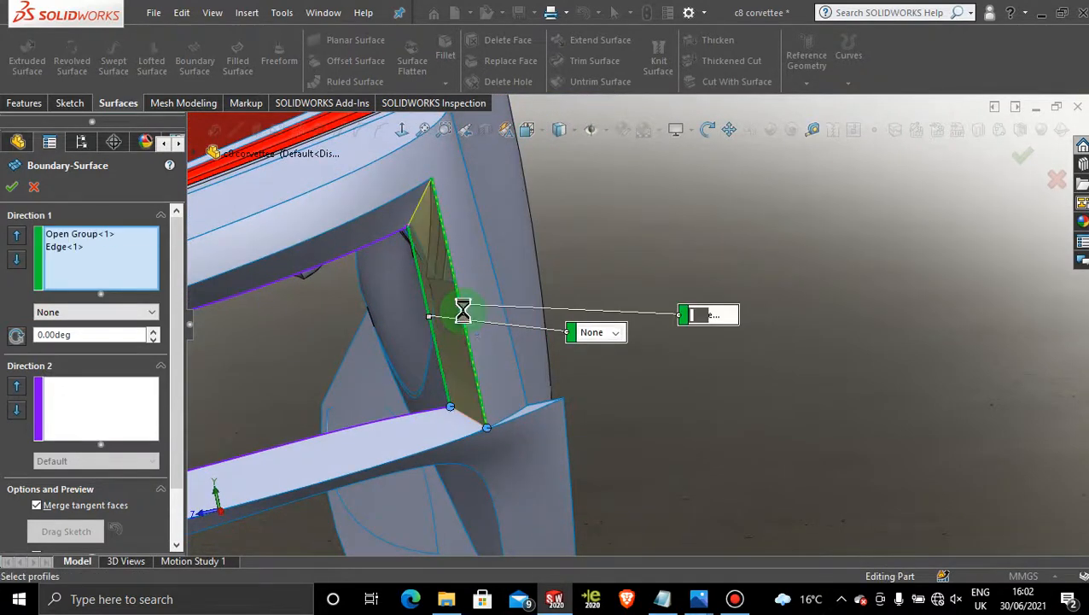
{"action": "left_click", "coordinate": [12, 188]}
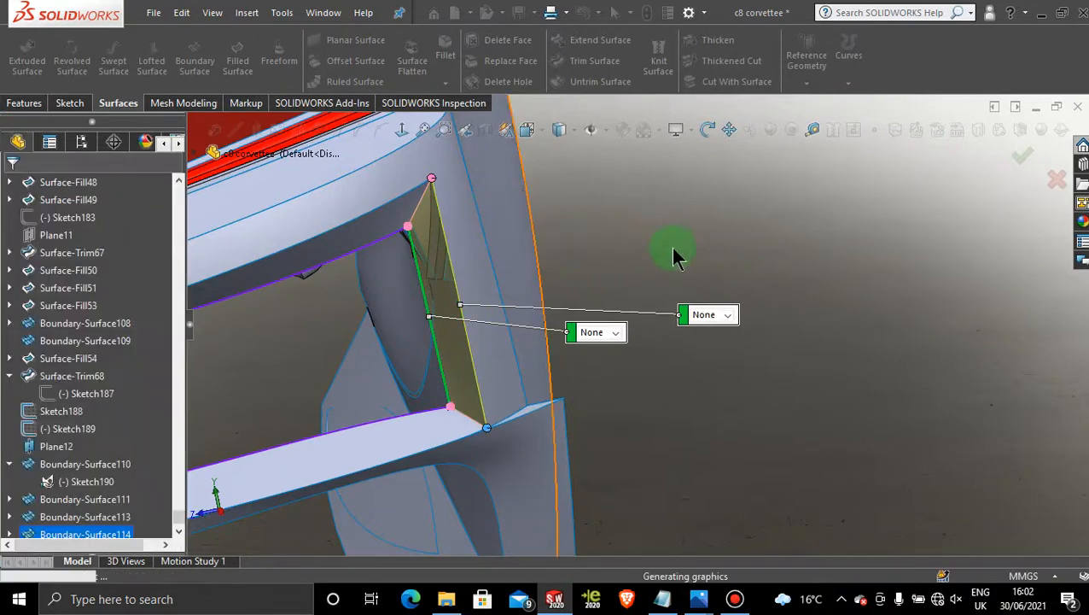
Step: Hide the recessed profile sketch around the bumper opening
{"action": "middle_click_drag", "start_coordinate": [673, 252], "coordinate": [495, 419]}
{"action": "middle_click_drag", "start_coordinate": [508, 413], "coordinate": [509, 405]}
{"action": "scroll", "coordinate": [568, 338], "scroll_direction": "down", "scroll_amount": 7}
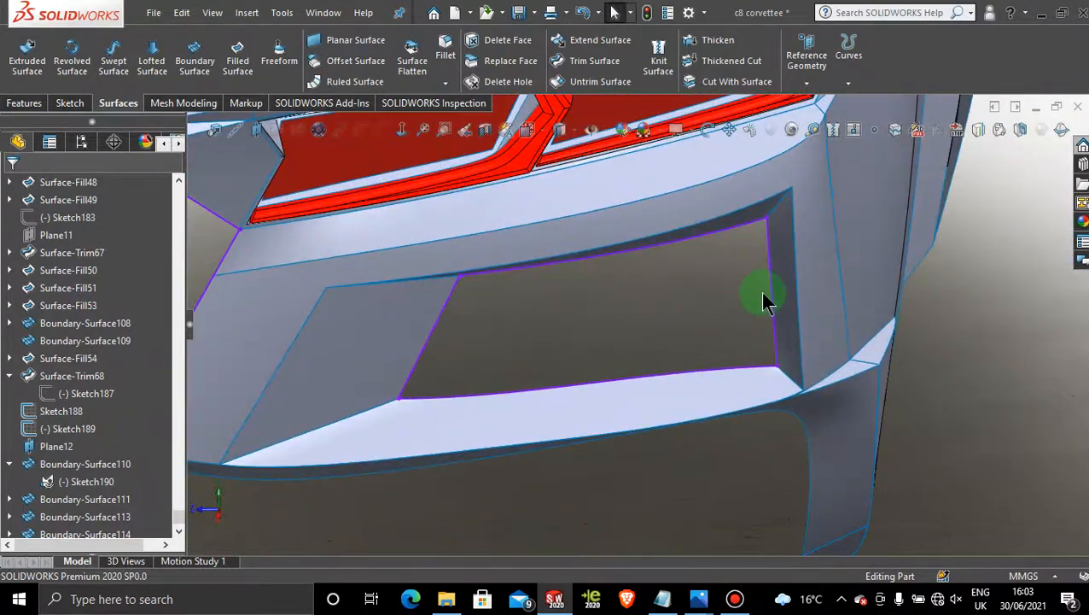
{"action": "right_click", "coordinate": [773, 303]}
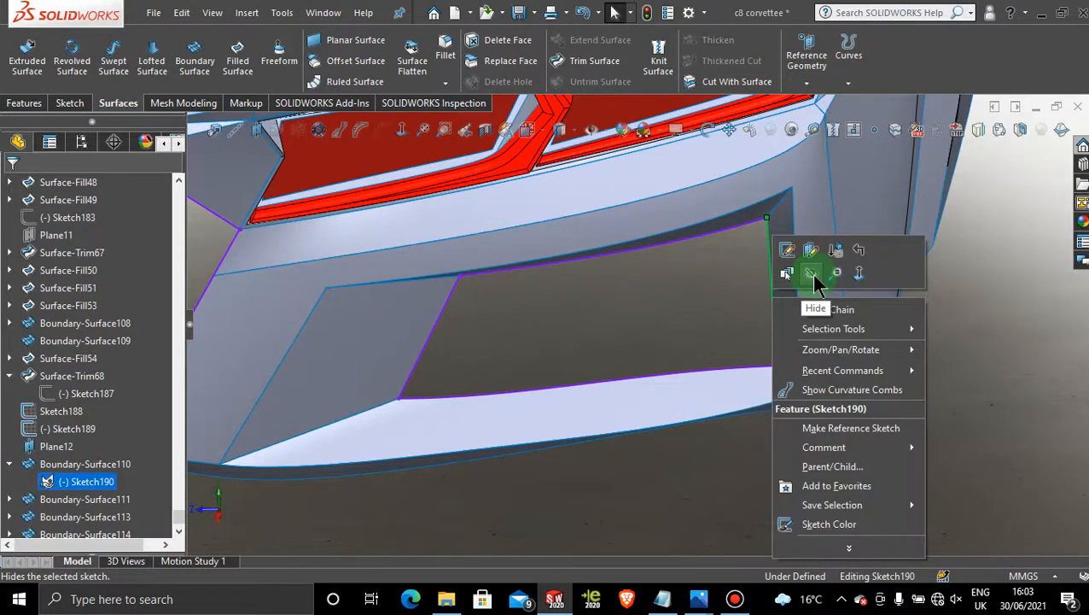
{"action": "left_click", "coordinate": [811, 274]}
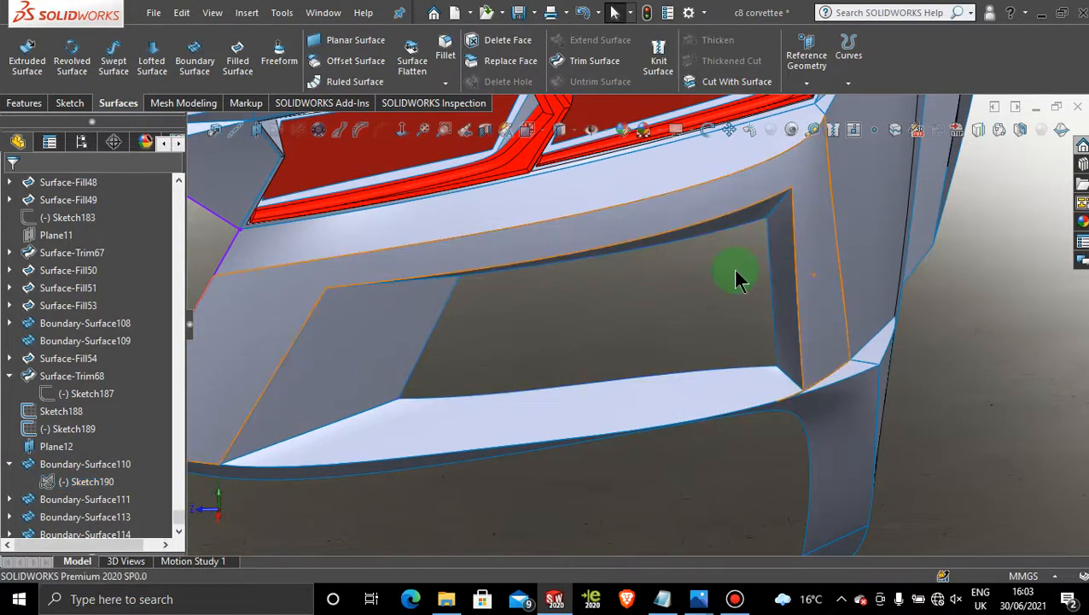
{"action": "scroll", "coordinate": [723, 279], "scroll_direction": "up", "scroll_amount": 1}
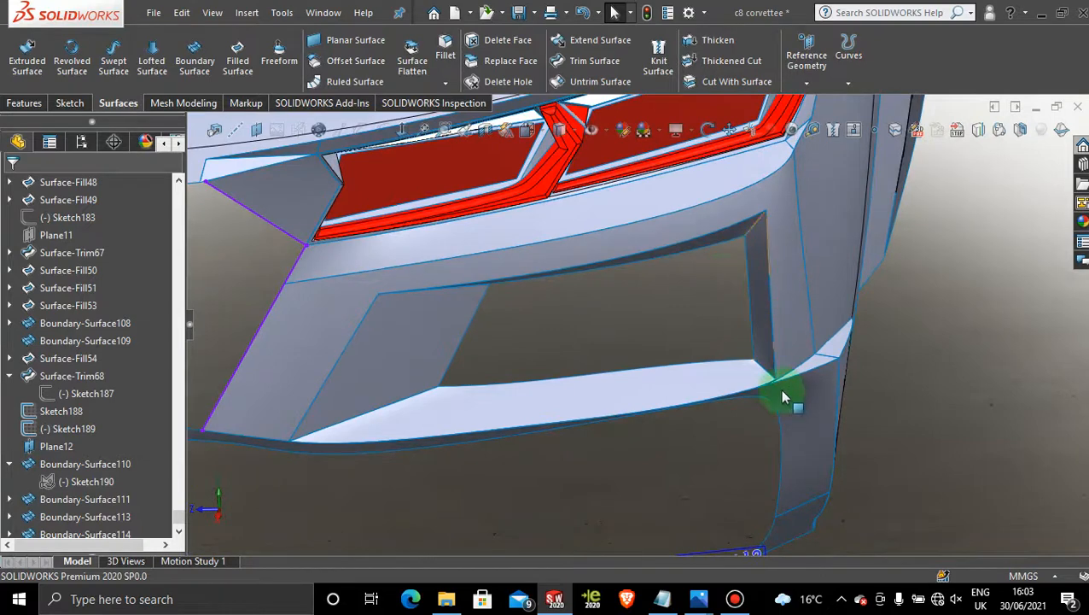
{"action": "left_click", "coordinate": [735, 599]}
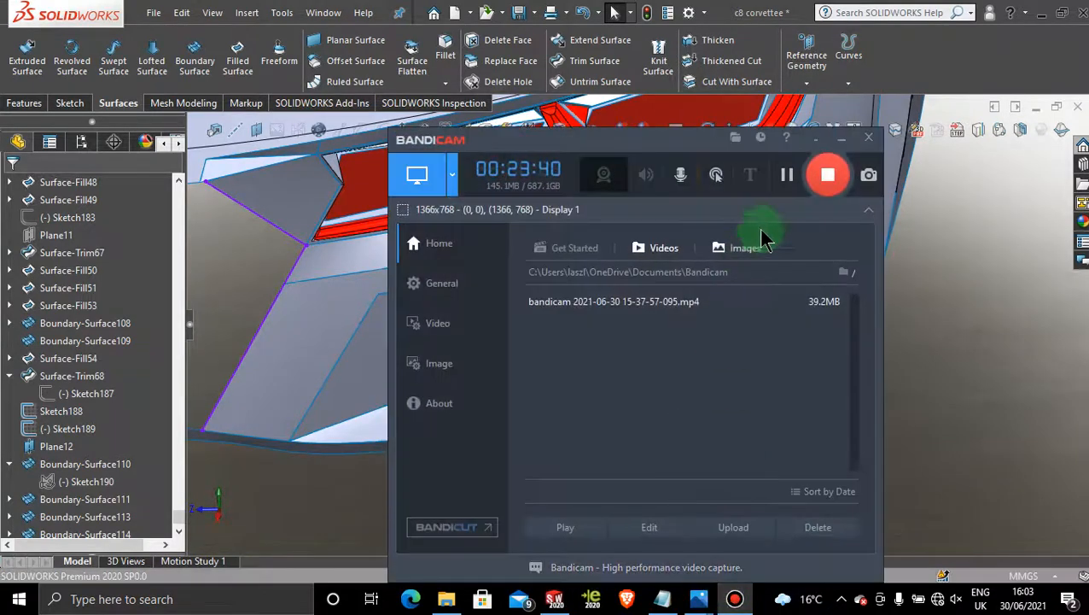
{"action": "left_click", "coordinate": [840, 140]}
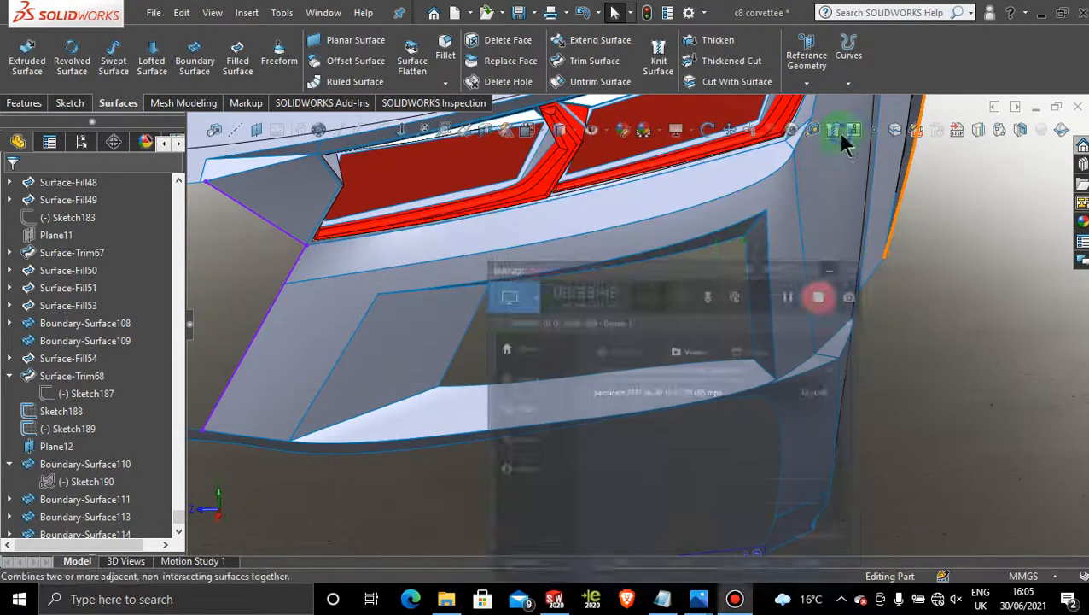
Step: Knit the four boundary surfaces around the bumper recess into one surface with Gap Control enabled
{"action": "left_click", "coordinate": [658, 60]}
{"action": "left_click", "coordinate": [763, 295]}
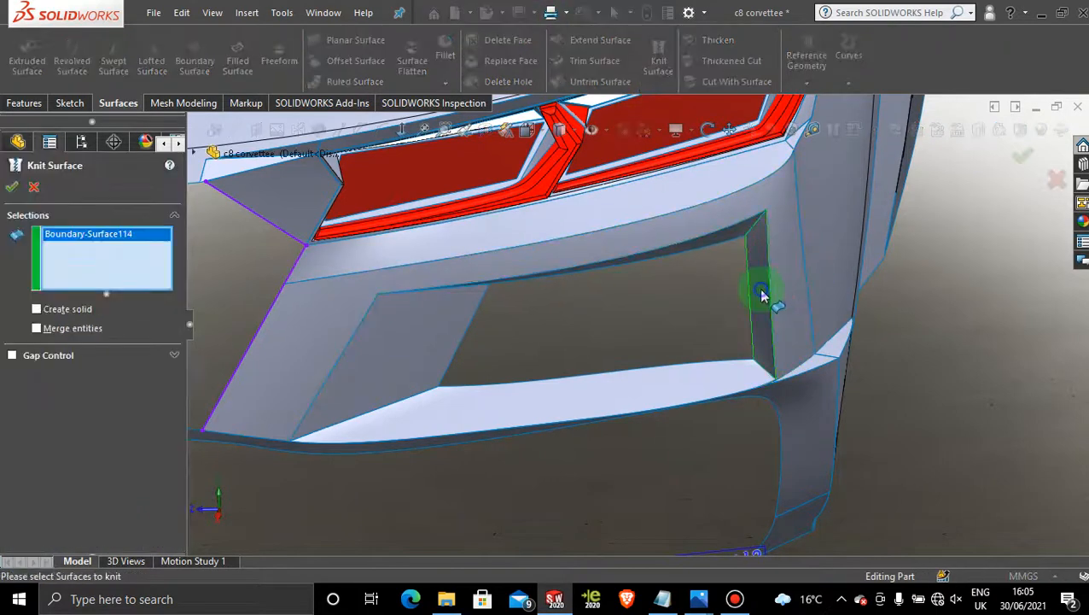
{"action": "left_click", "coordinate": [705, 381]}
{"action": "left_click", "coordinate": [435, 350]}
{"action": "left_click", "coordinate": [718, 252]}
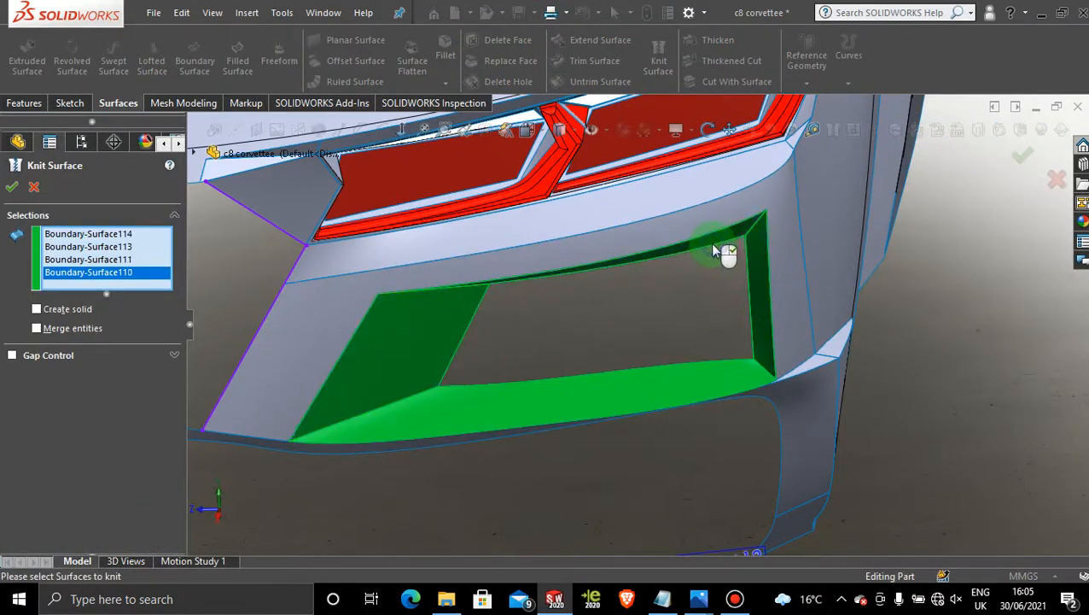
{"action": "left_click", "coordinate": [13, 355]}
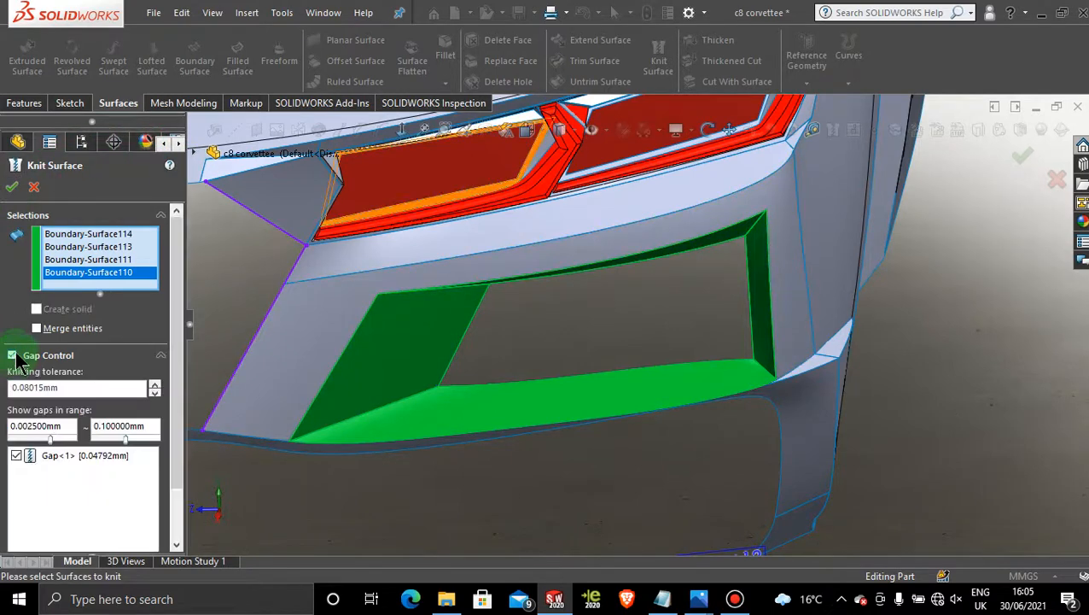
{"action": "left_click", "coordinate": [12, 188]}
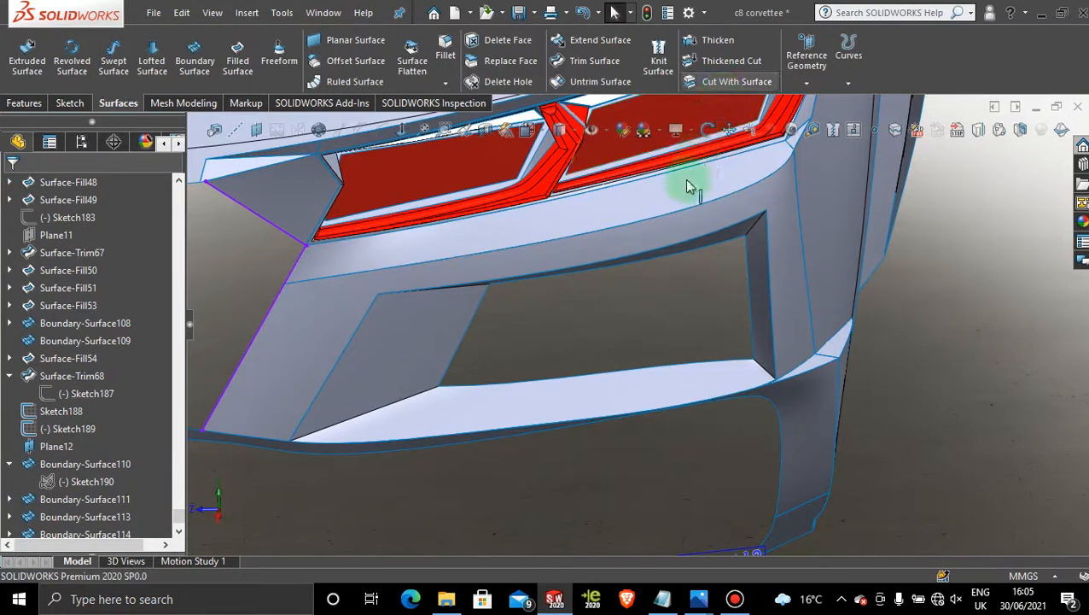
Step: Knit the joined recess surface to the surrounding bumper surface below the tail light
{"action": "left_click", "coordinate": [658, 60]}
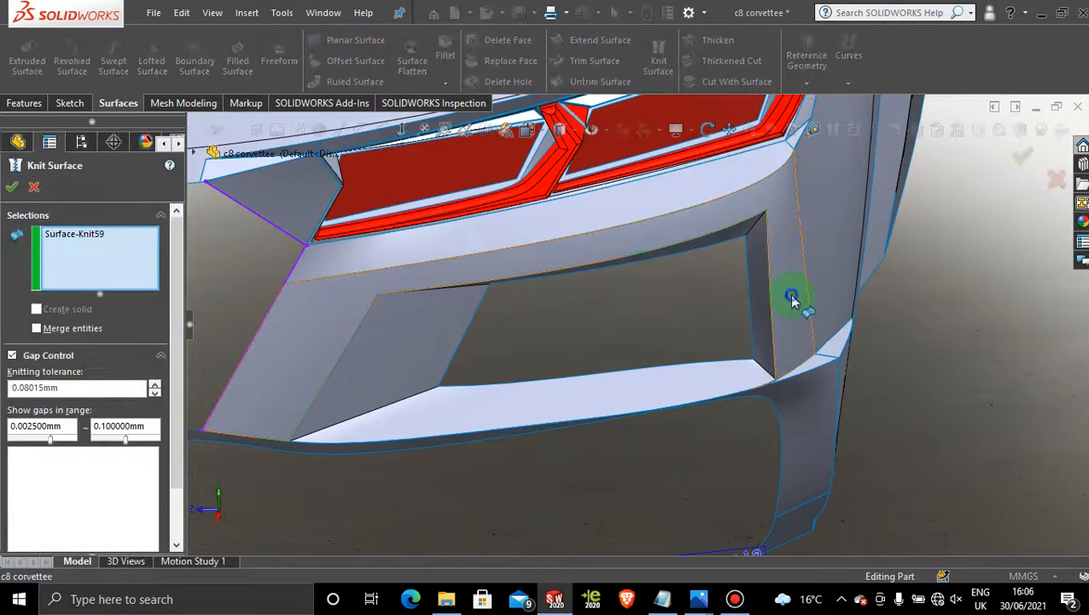
{"action": "left_click", "coordinate": [792, 299]}
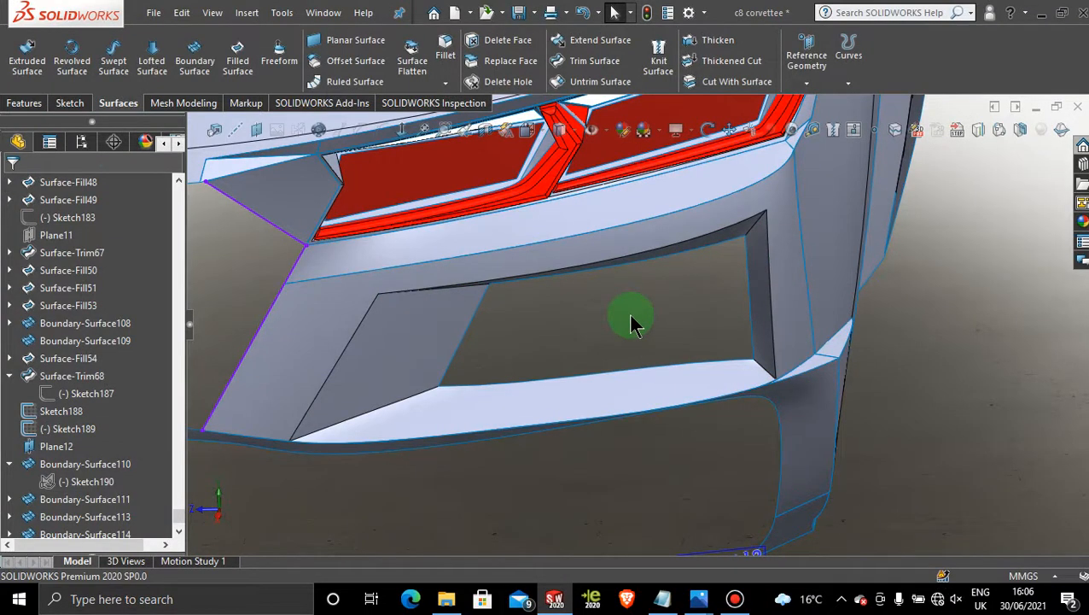
Step: Fillet the outer side edge of the bumper recess with a 5 mm symmetric radius
{"action": "middle_click_drag", "start_coordinate": [683, 337], "coordinate": [651, 319]}
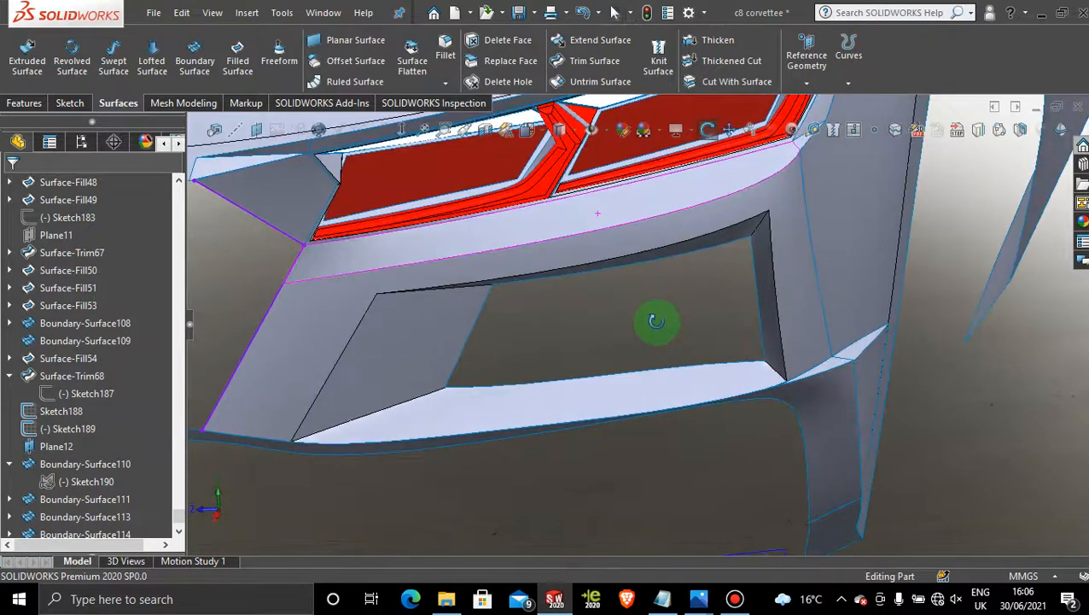
{"action": "left_click", "coordinate": [445, 56]}
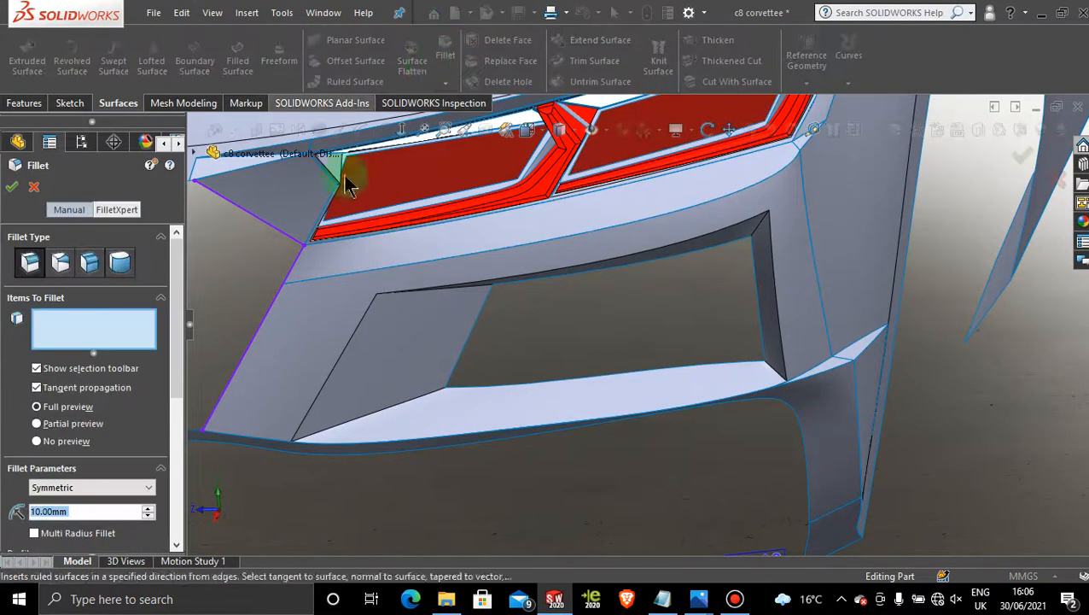
{"action": "left_click", "coordinate": [776, 295]}
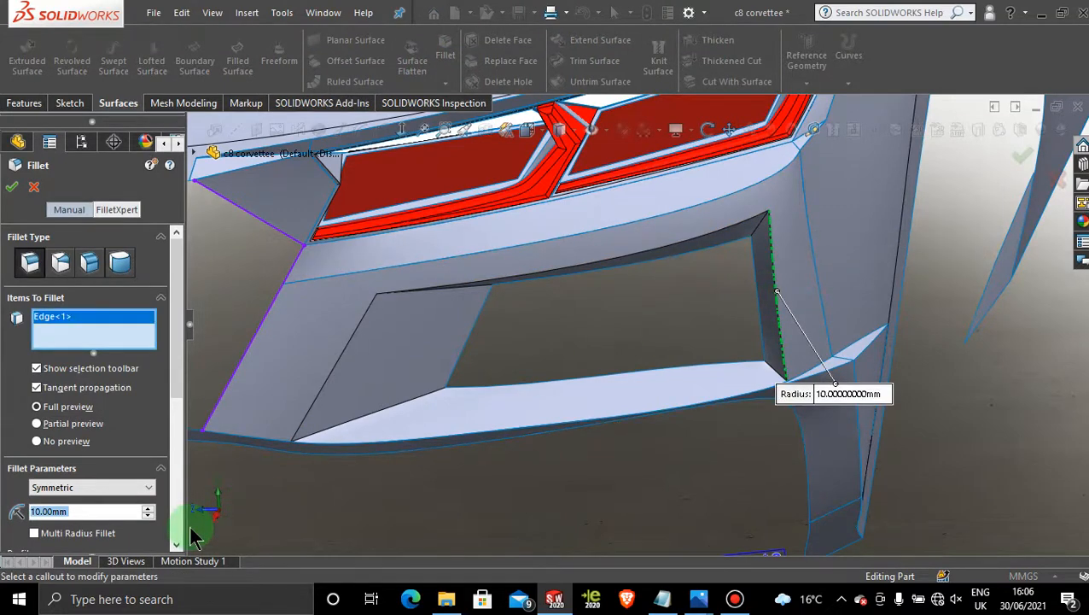
{"action": "type", "text": "1"}
{"action": "key", "text": "Return"}
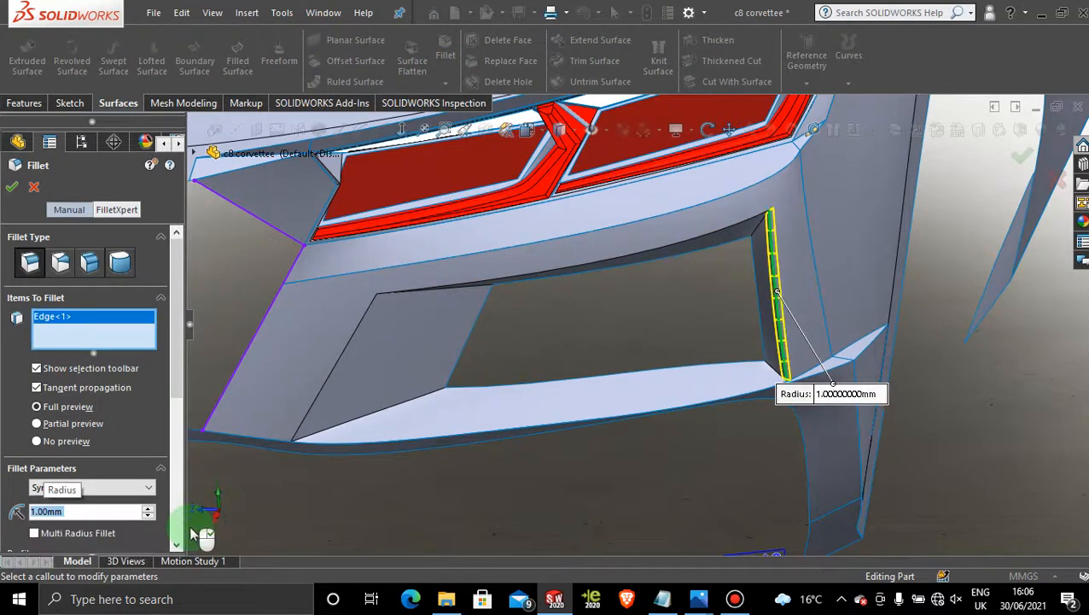
{"action": "type", "text": "5"}
{"action": "key", "text": "Return"}
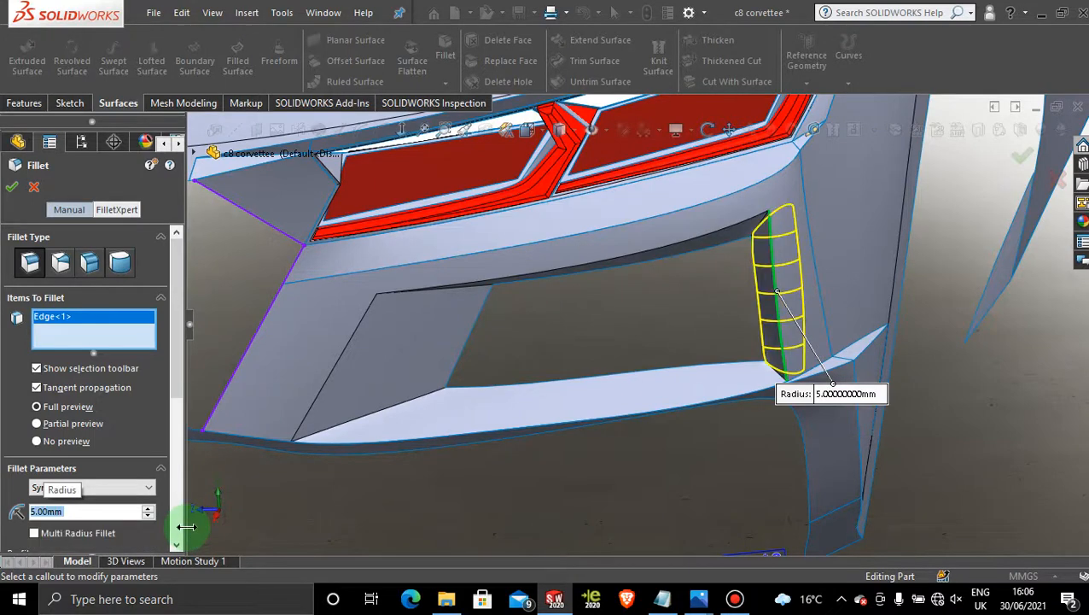
{"action": "type", "text": "7"}
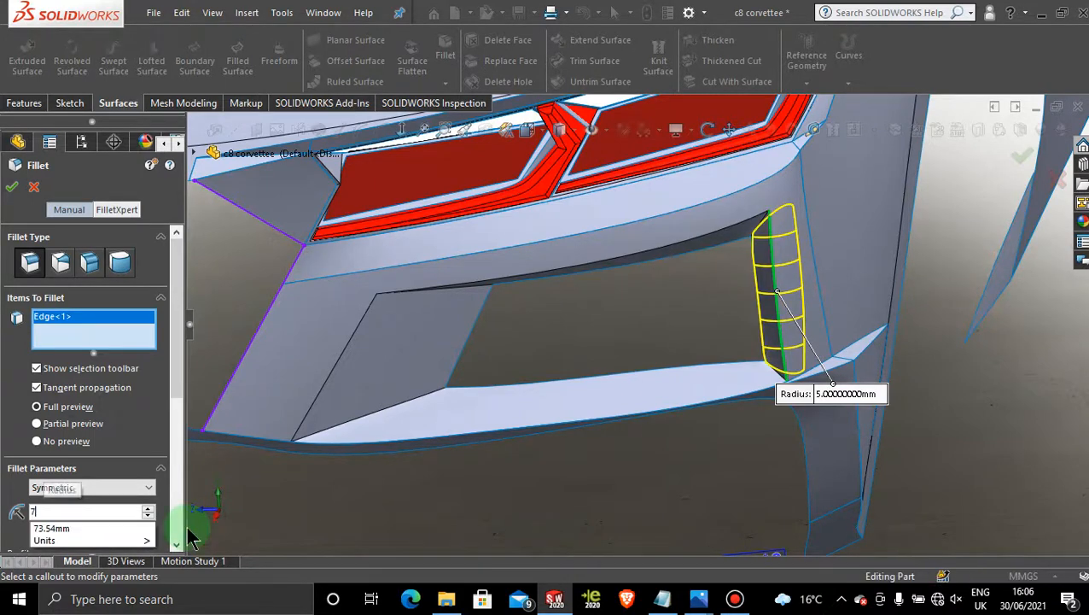
{"action": "key", "text": "Return"}
{"action": "type", "text": "6"}
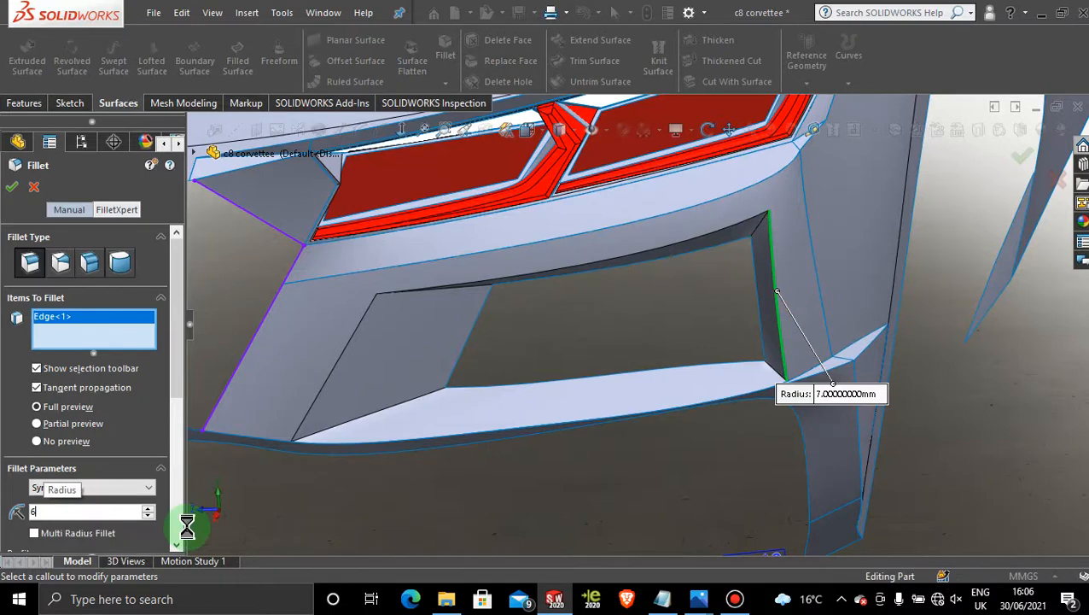
{"action": "type", "text": "5"}
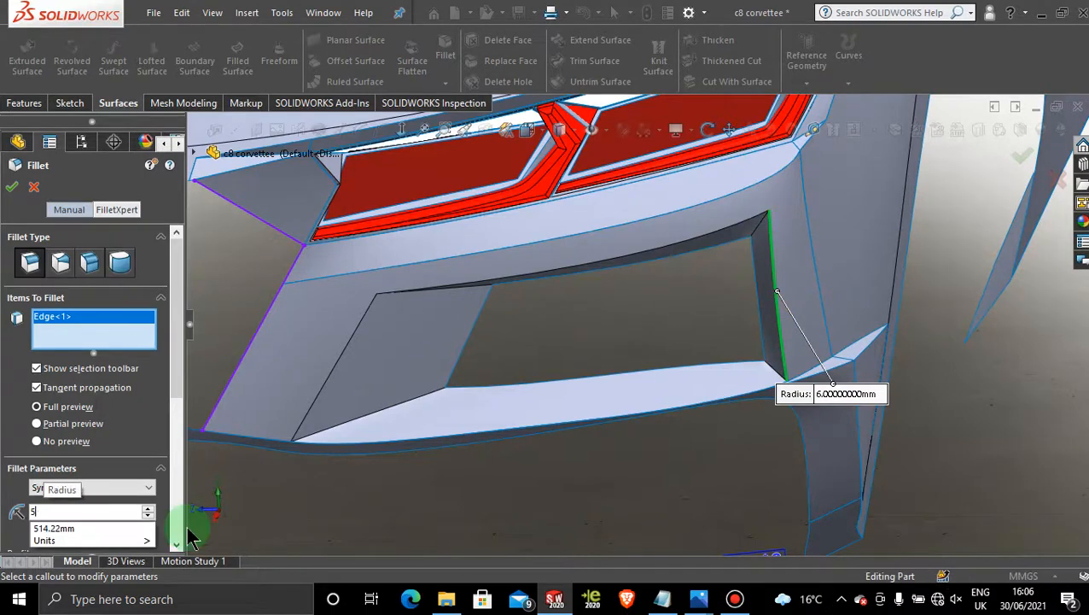
{"action": "key", "text": "Return"}
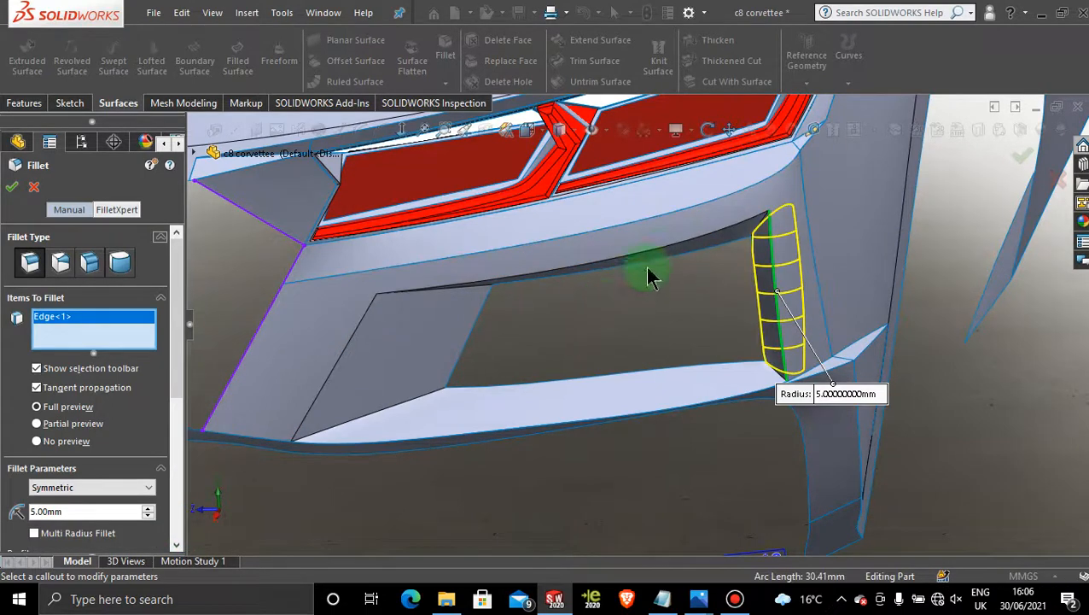
{"action": "left_click", "coordinate": [665, 245]}
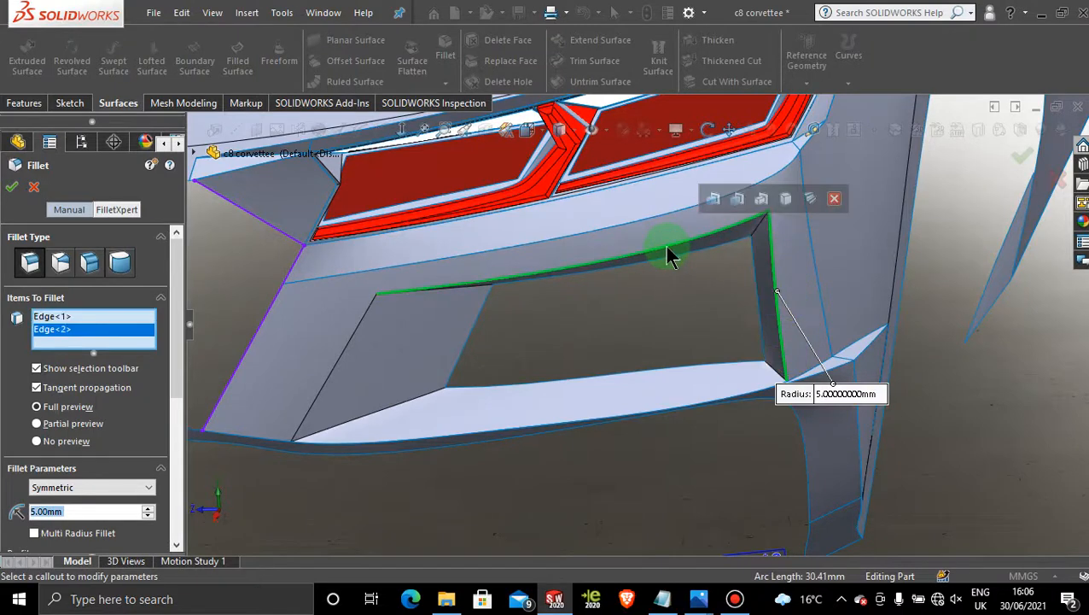
{"action": "left_click", "coordinate": [665, 245]}
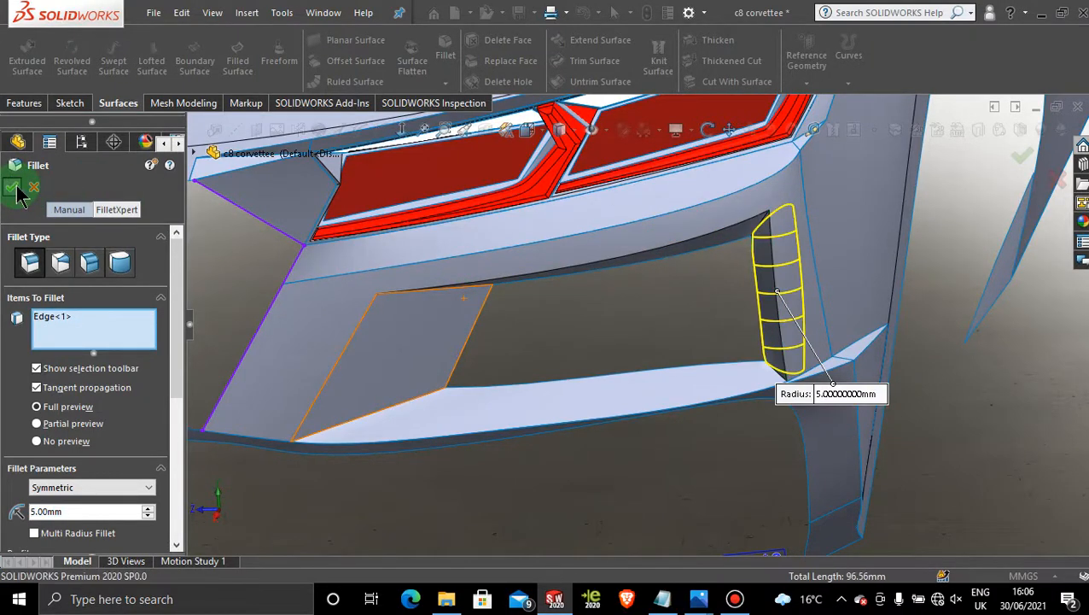
Step: Edit the fillet on the recess's outer side edge and set its radius to 3 mm
{"action": "middle_click_drag", "start_coordinate": [548, 320], "coordinate": [602, 352]}
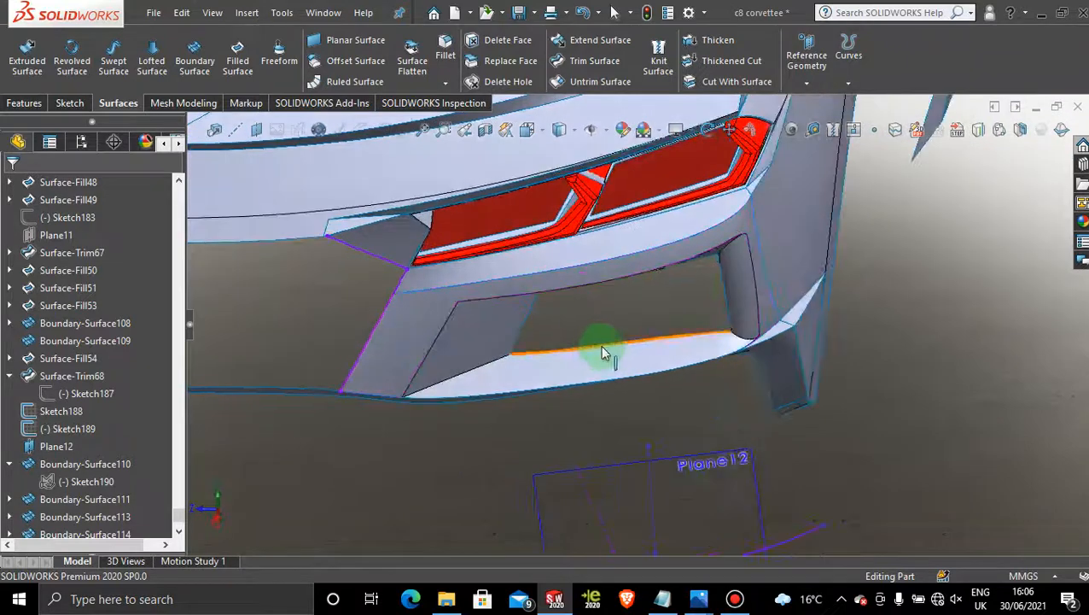
{"action": "left_click", "coordinate": [602, 352]}
{"action": "right_click", "coordinate": [741, 285]}
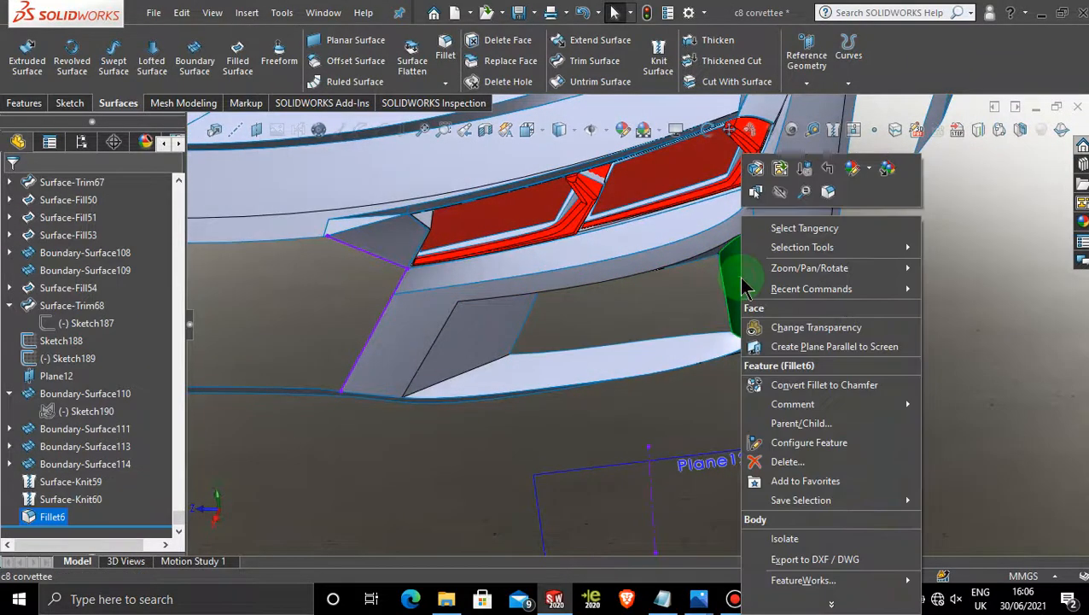
{"action": "left_click", "coordinate": [752, 174]}
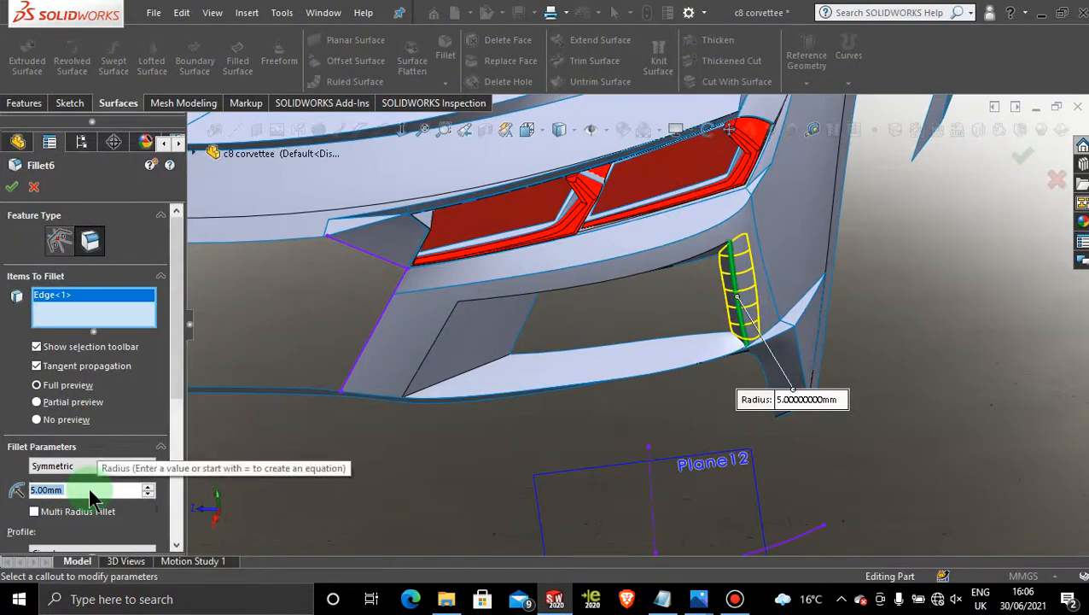
{"action": "type", "text": "3"}
{"action": "key", "text": "Return"}
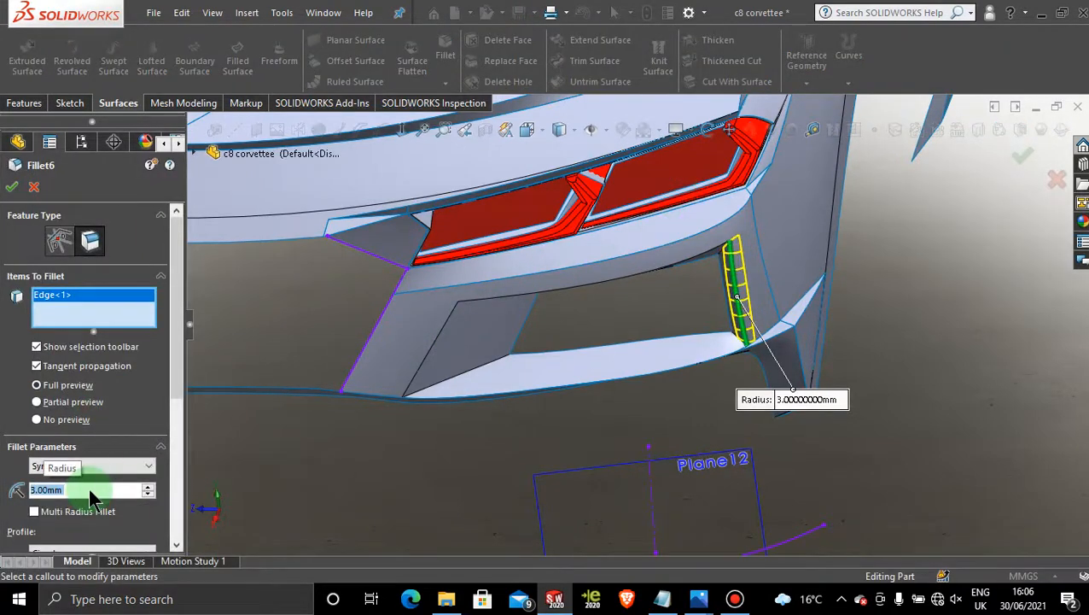
{"action": "left_click", "coordinate": [17, 181]}
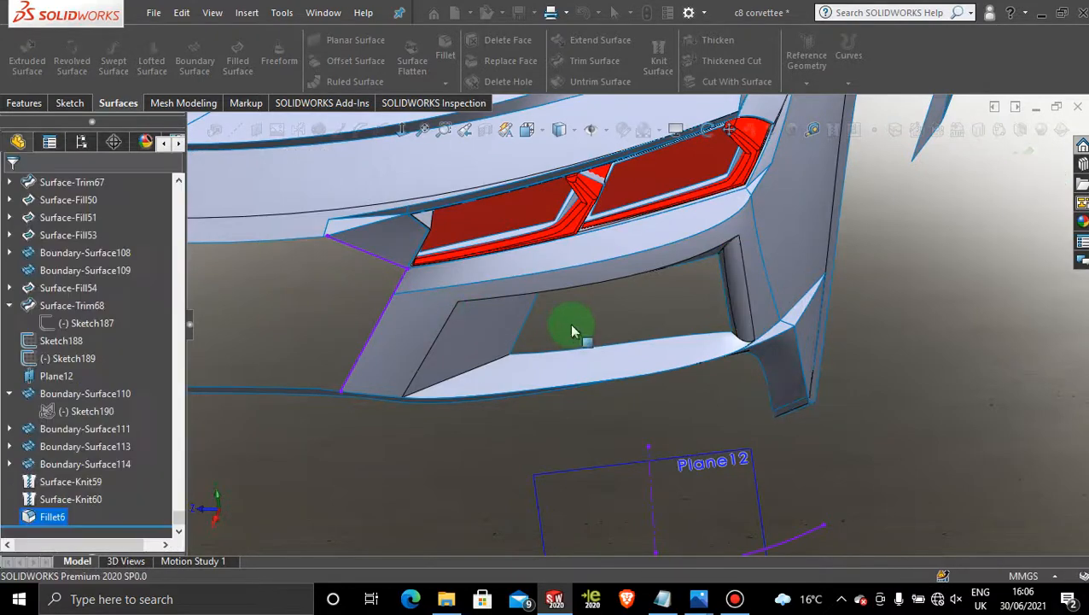
Step: Fillet the upper edge of the bumper recess with a 3 mm radius
{"action": "middle_click_drag", "start_coordinate": [642, 321], "coordinate": [627, 296]}
{"action": "scroll", "coordinate": [670, 316], "scroll_direction": "down", "scroll_amount": 3}
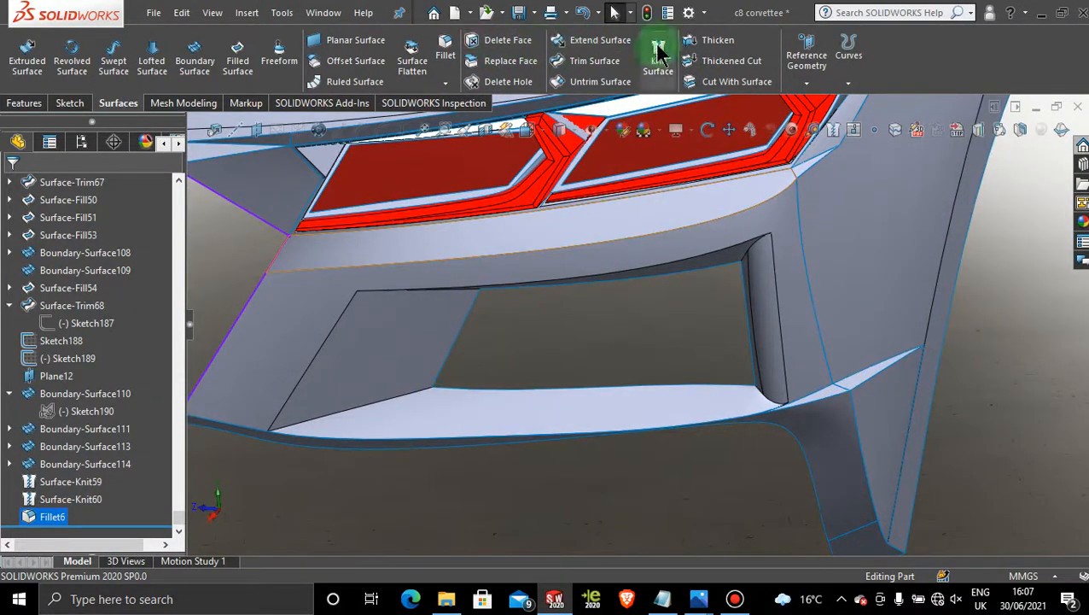
{"action": "left_click", "coordinate": [443, 62]}
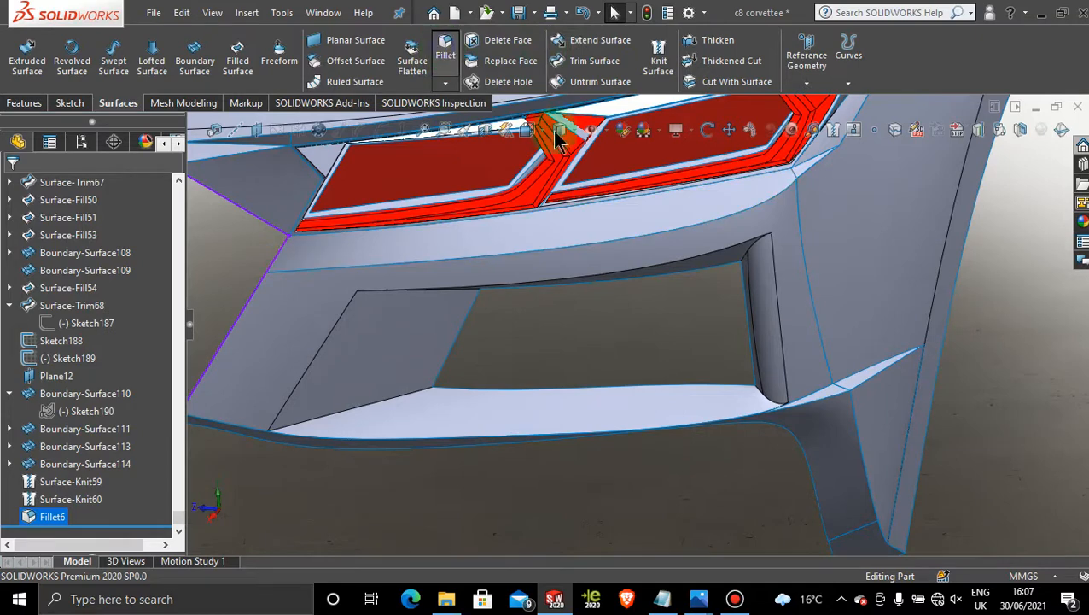
{"action": "left_click", "coordinate": [692, 258]}
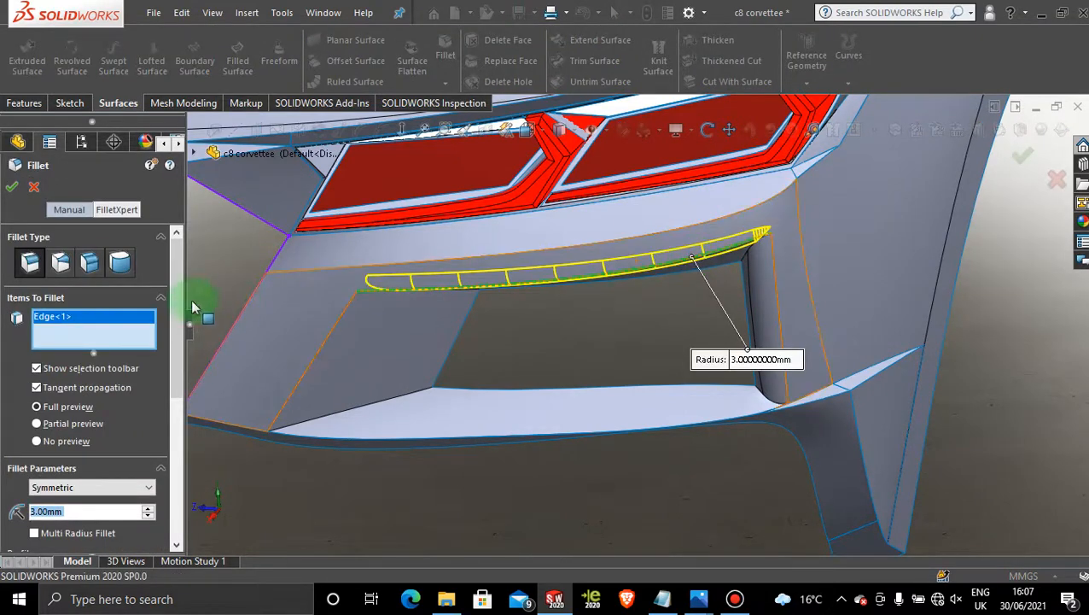
{"action": "left_click", "coordinate": [12, 190]}
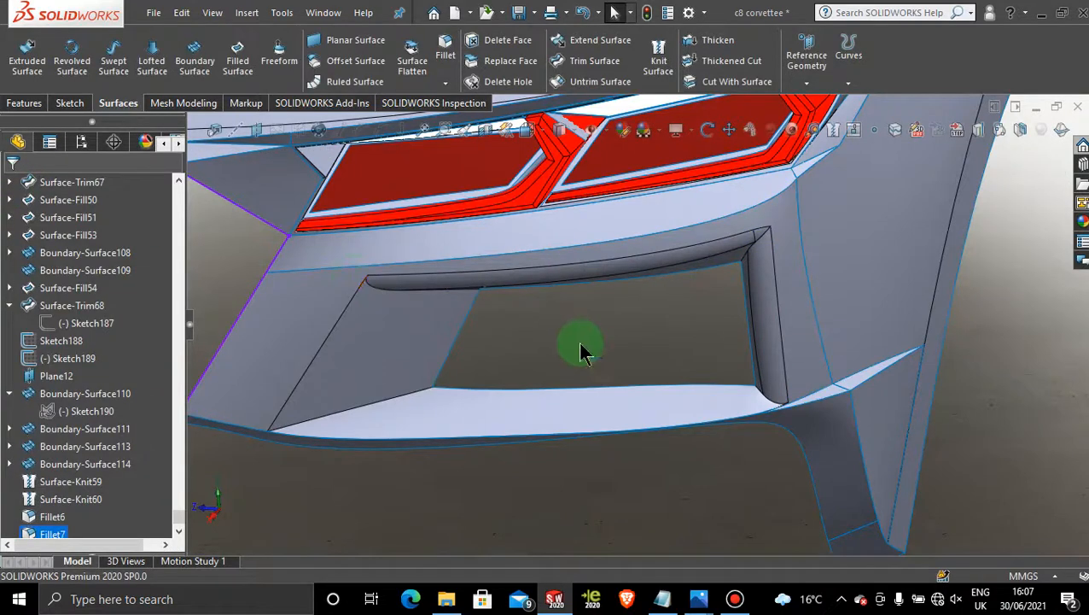
Step: Preview a symmetric fillet on the recess's slanted side edge with trial radii of 10, 5 and 7 mm
{"action": "left_click", "coordinate": [445, 47]}
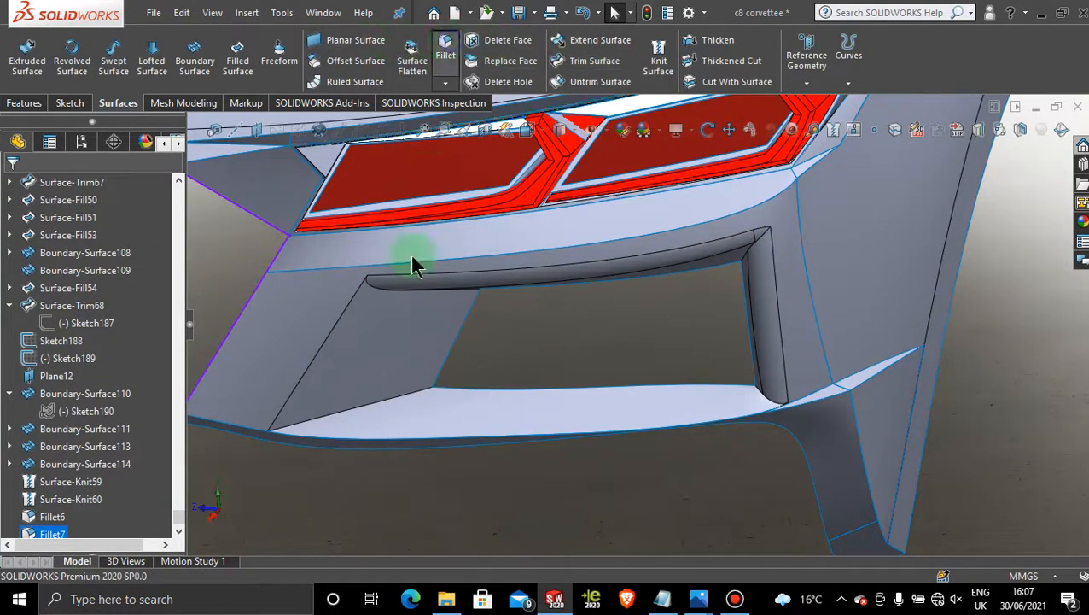
{"action": "left_click", "coordinate": [321, 342]}
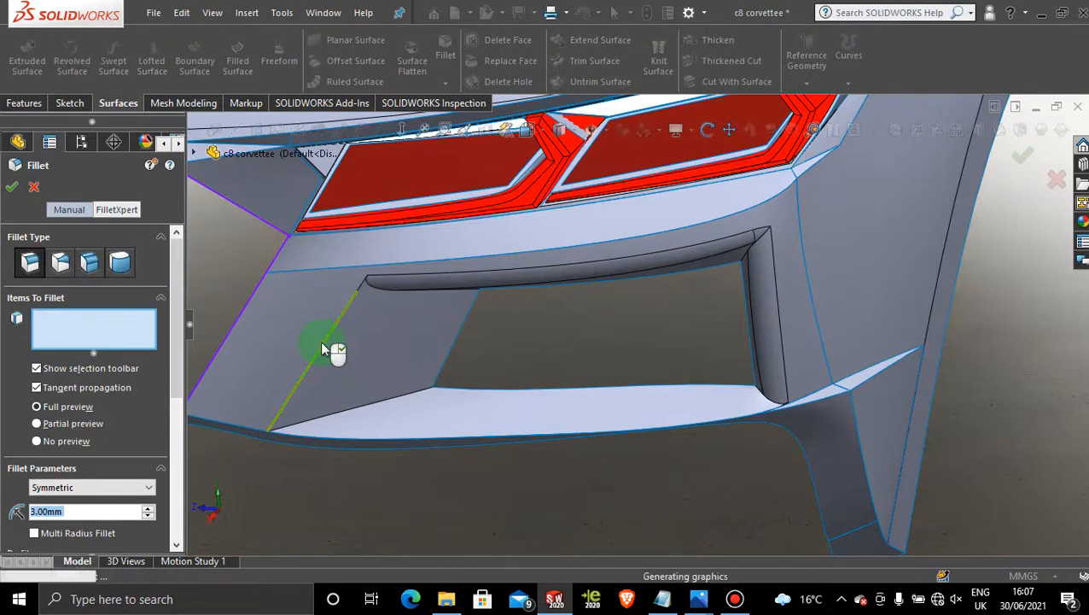
{"action": "left_click", "coordinate": [148, 507]}
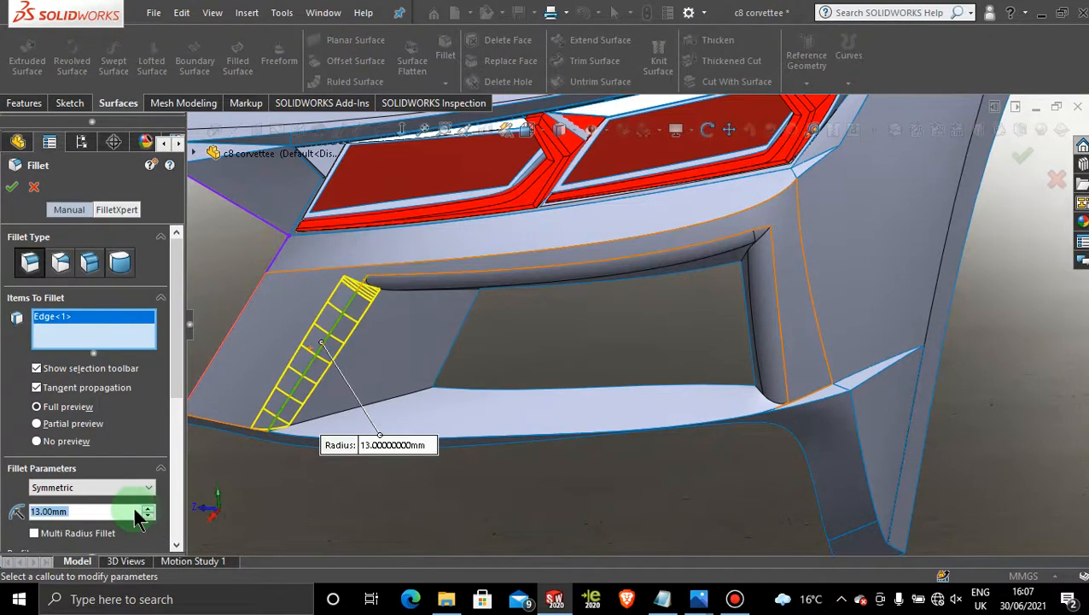
{"action": "type", "text": "10"}
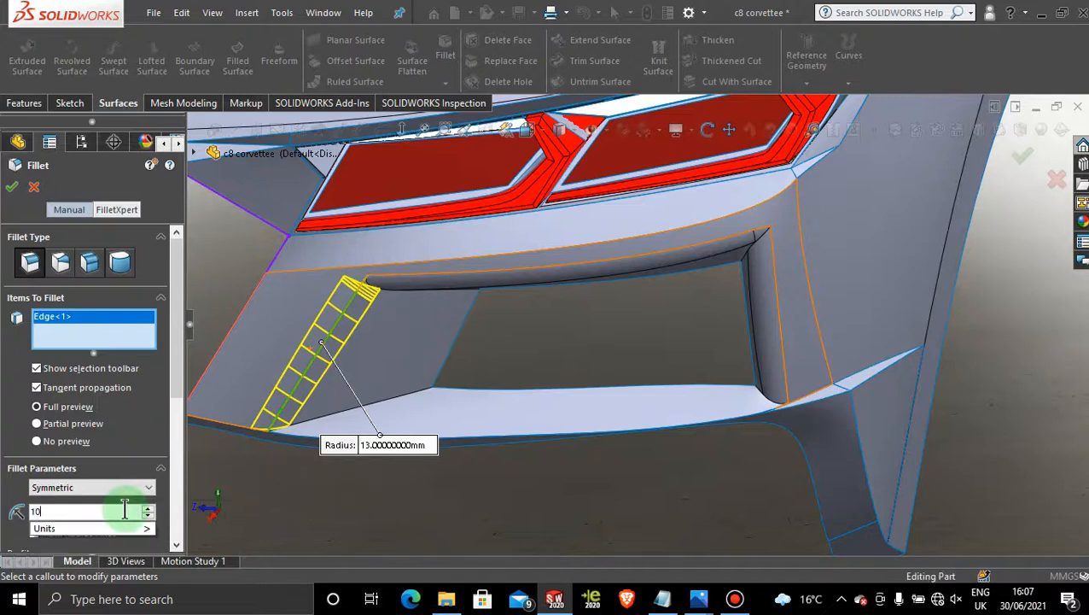
{"action": "key", "text": "Return"}
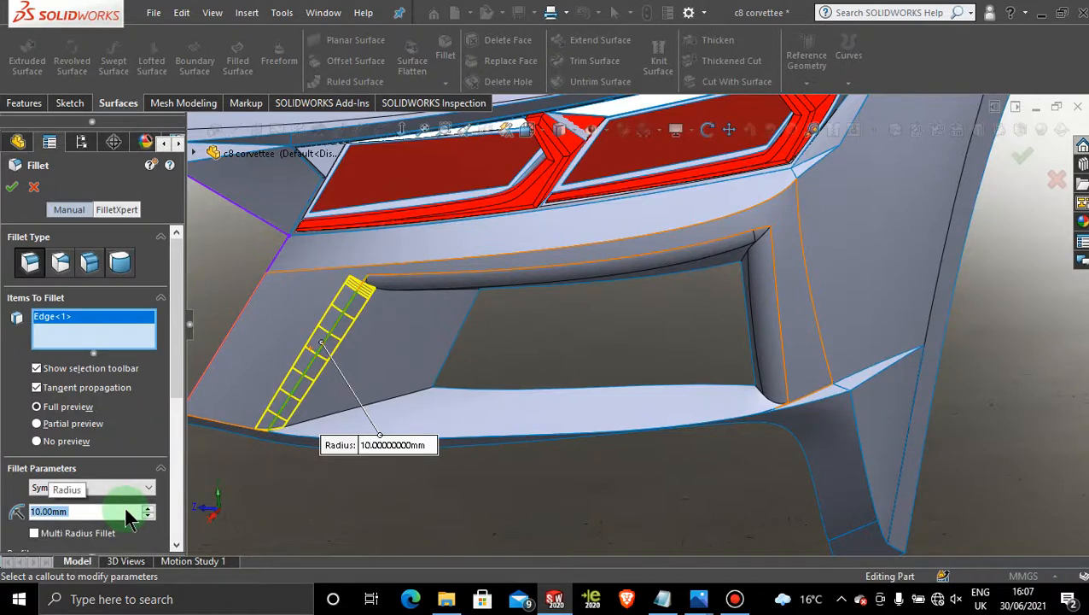
{"action": "type", "text": "5"}
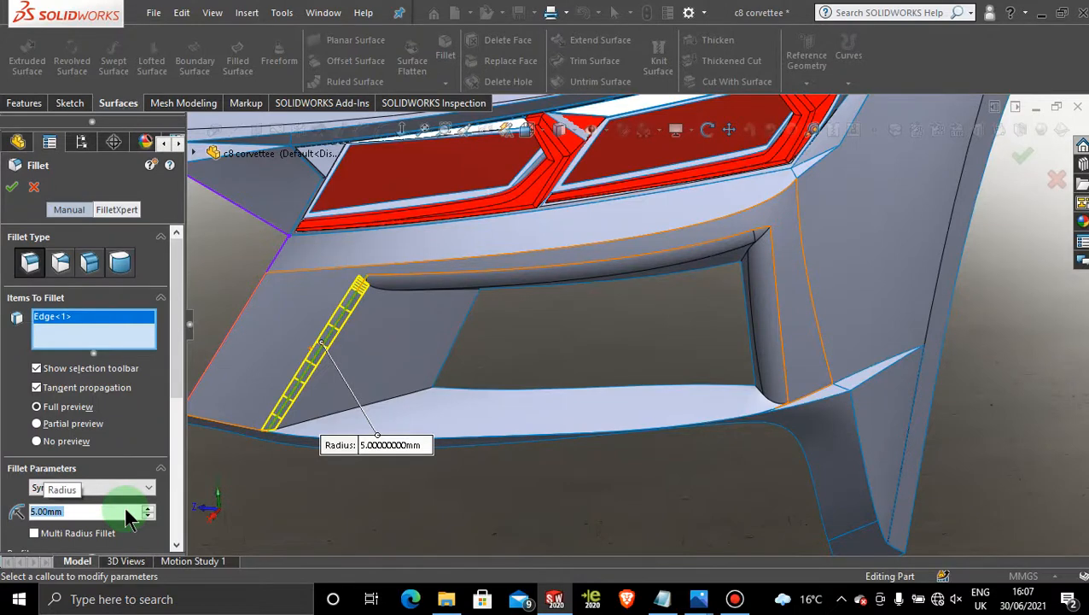
{"action": "type", "text": "56"}
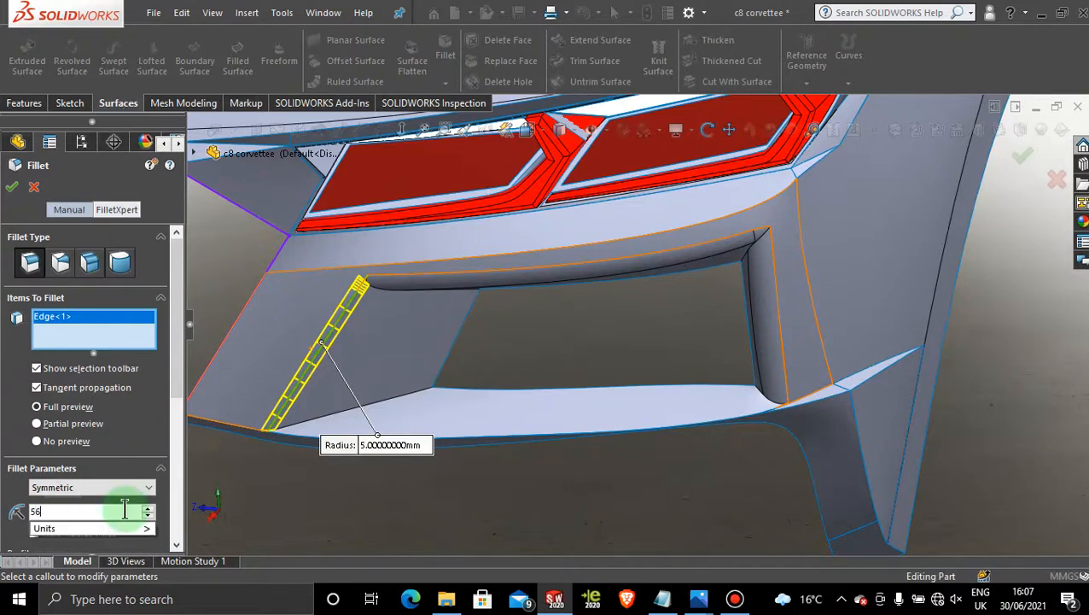
{"action": "key", "text": "BackSpace"}
{"action": "key", "text": "BackSpace"}
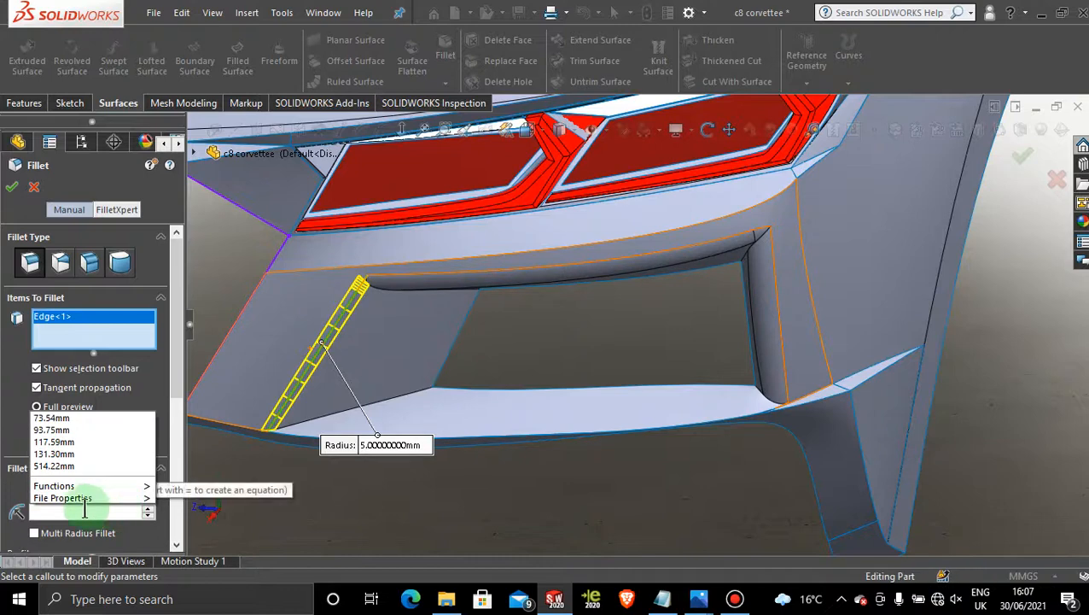
{"action": "type", "text": "7"}
{"action": "key", "text": "Return"}
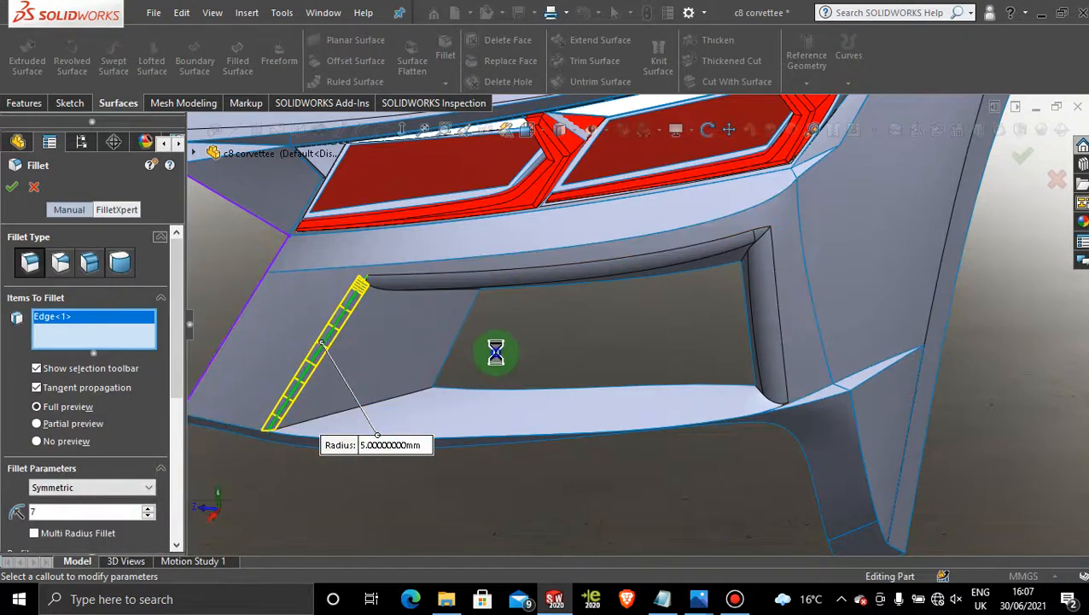
Step: Raise the slanted edge's fillet radius to 8 mm and to 9 mm, and try to apply it
{"action": "left_click", "coordinate": [86, 512]}
{"action": "left_click_drag", "start_coordinate": [85, 512], "coordinate": [35, 512]}
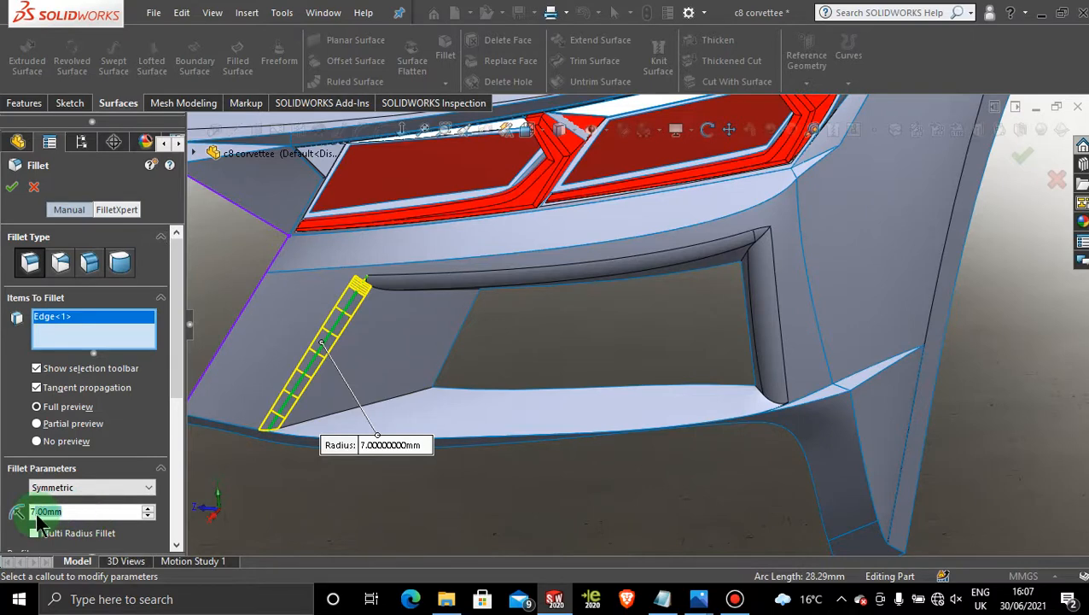
{"action": "key", "text": "BackSpace"}
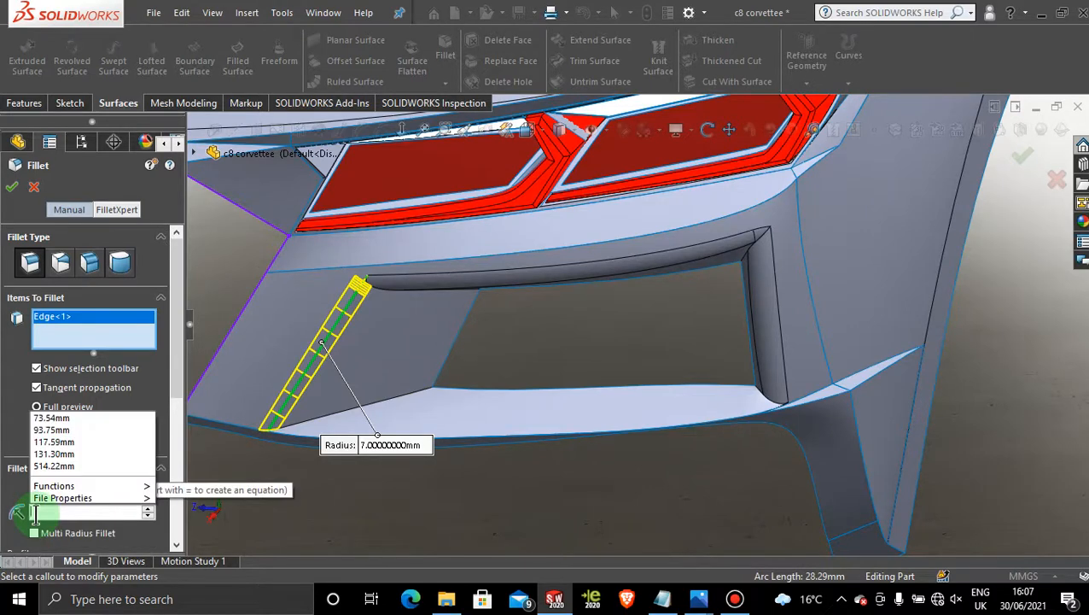
{"action": "type", "text": "8"}
{"action": "key", "text": "Return"}
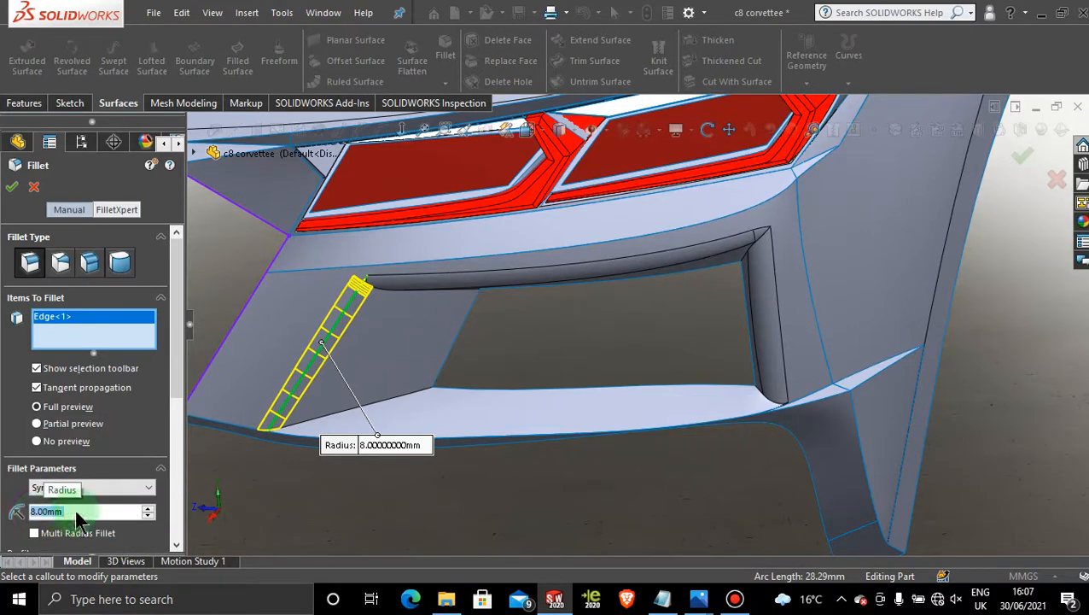
{"action": "type", "text": "9"}
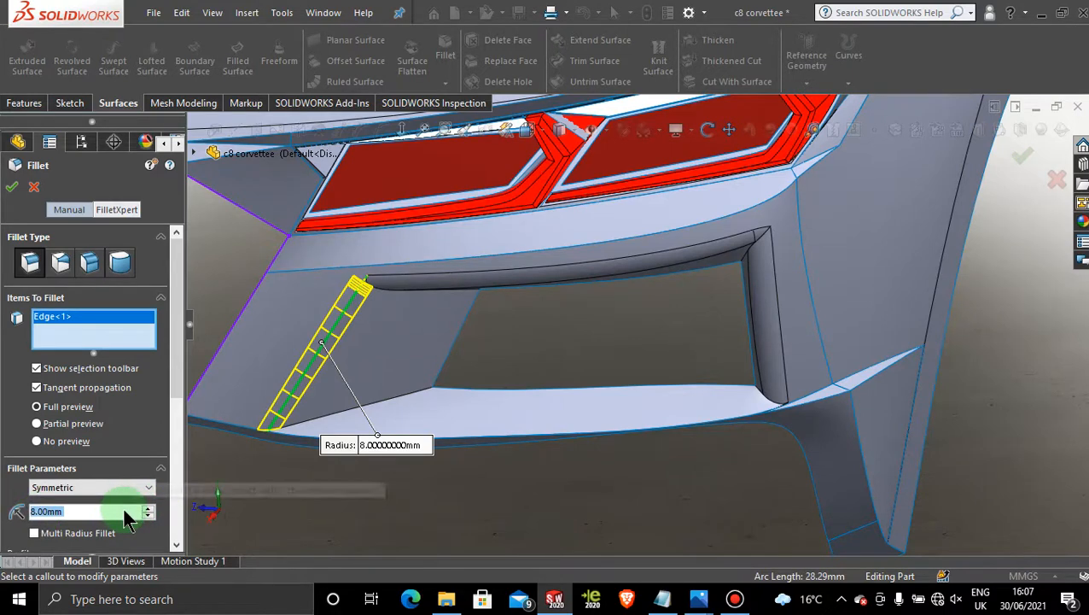
{"action": "key", "text": "Return"}
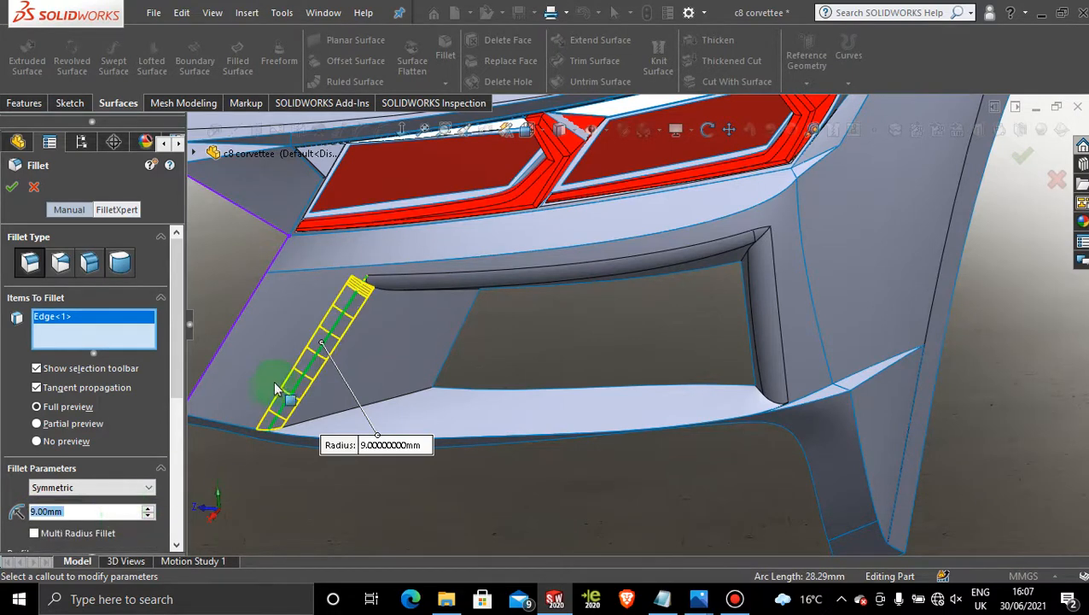
{"action": "left_click", "coordinate": [366, 284]}
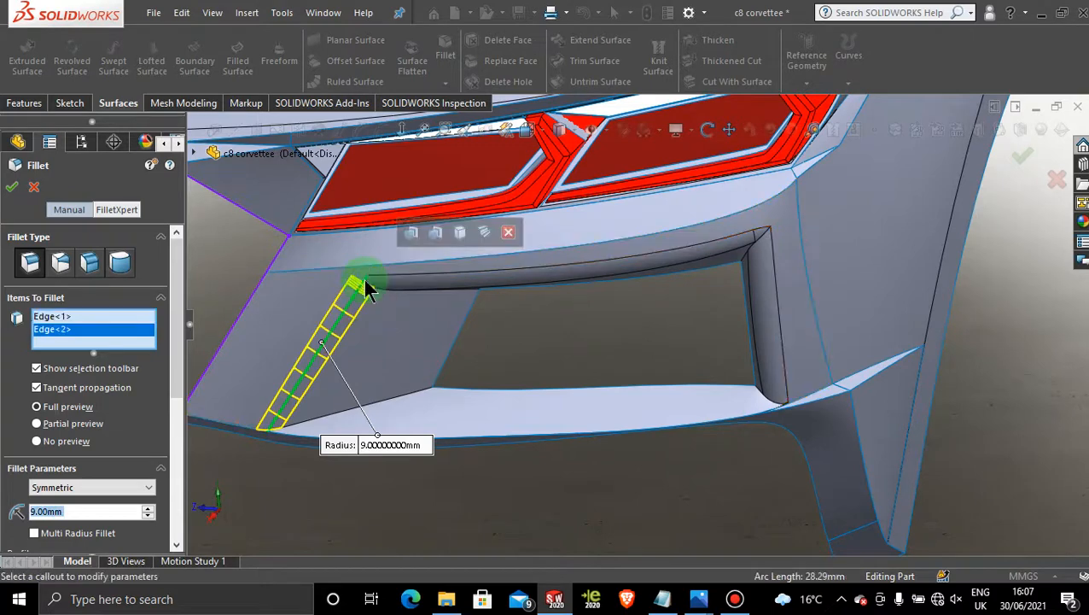
{"action": "left_click", "coordinate": [366, 284]}
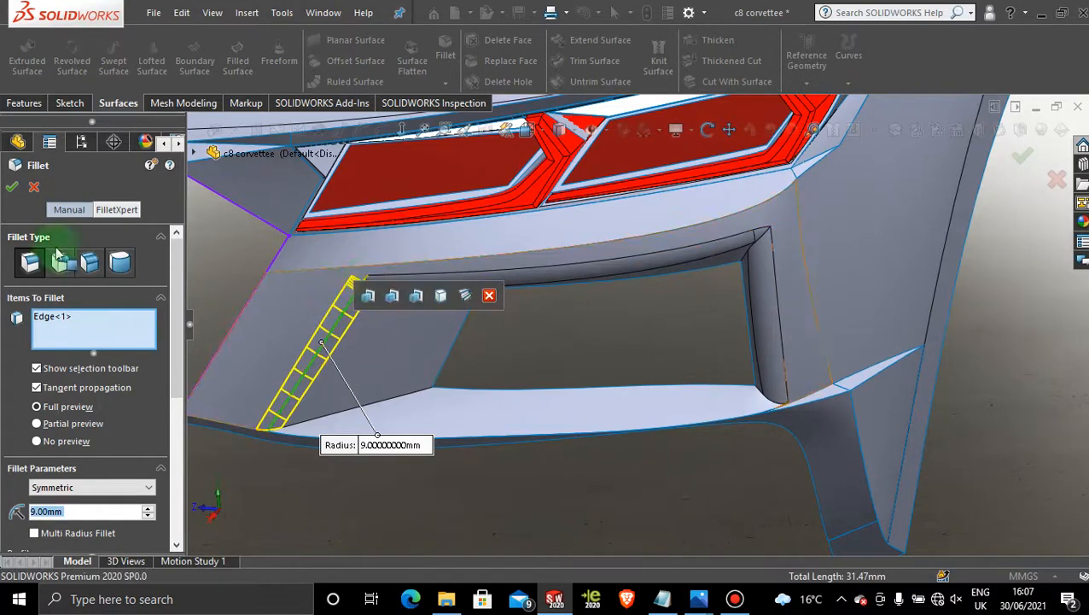
{"action": "left_click", "coordinate": [12, 186]}
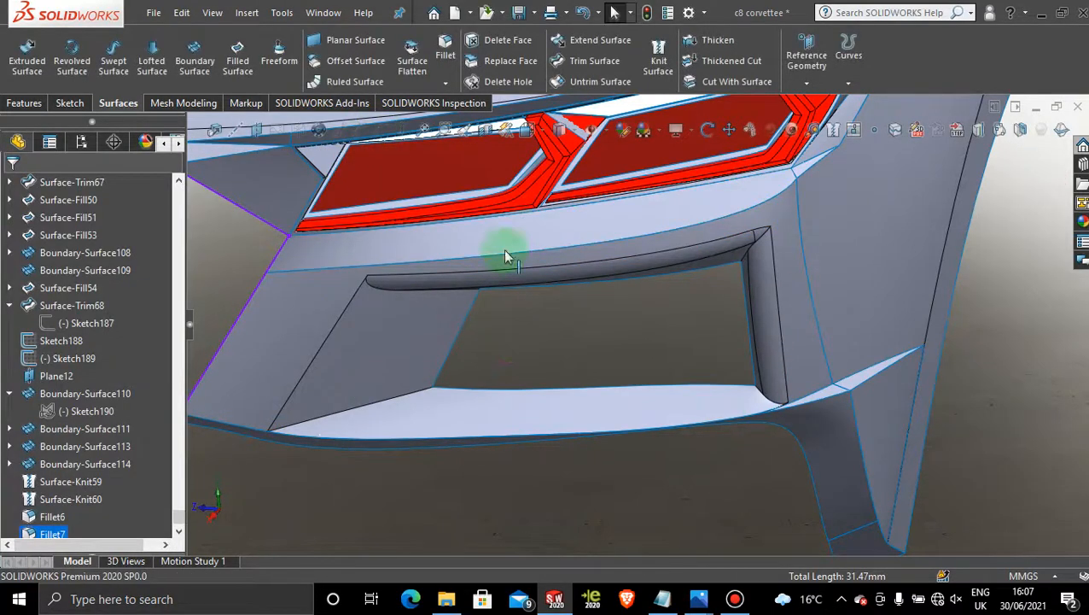
Step: Set up a face fillet between the outer bumper face and the recess's slanted side wall
{"action": "left_click", "coordinate": [445, 82]}
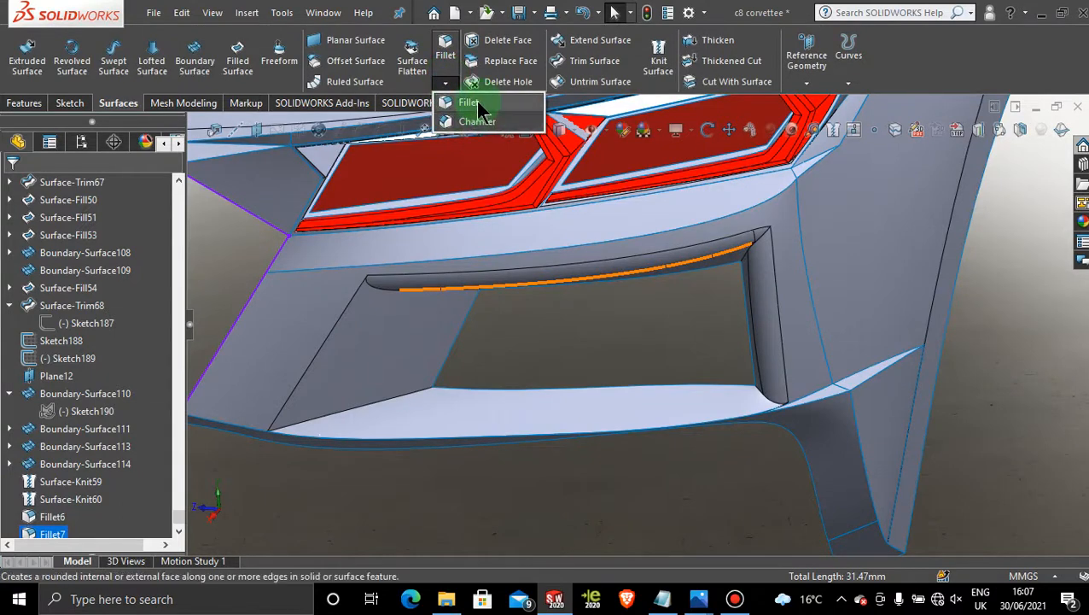
{"action": "left_click", "coordinate": [468, 102]}
{"action": "left_click", "coordinate": [122, 262]}
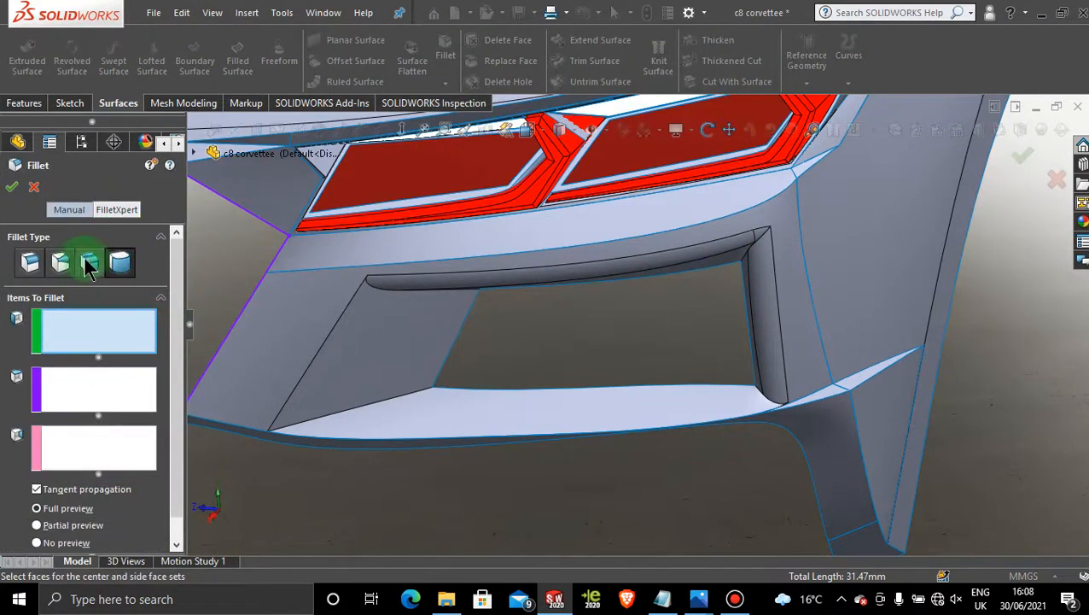
{"action": "left_click", "coordinate": [90, 263]}
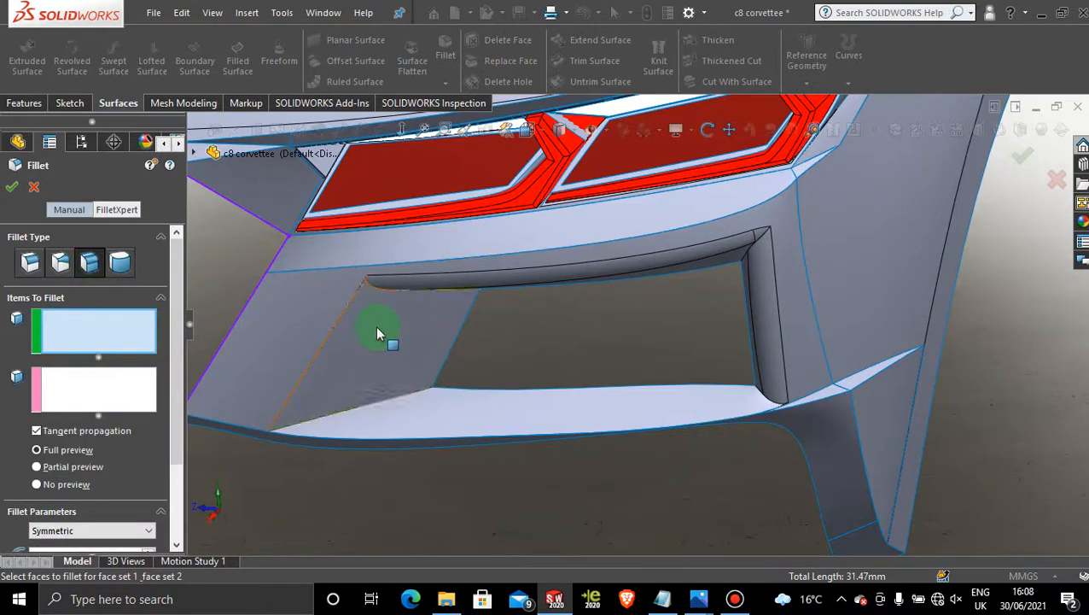
{"action": "left_click", "coordinate": [267, 316]}
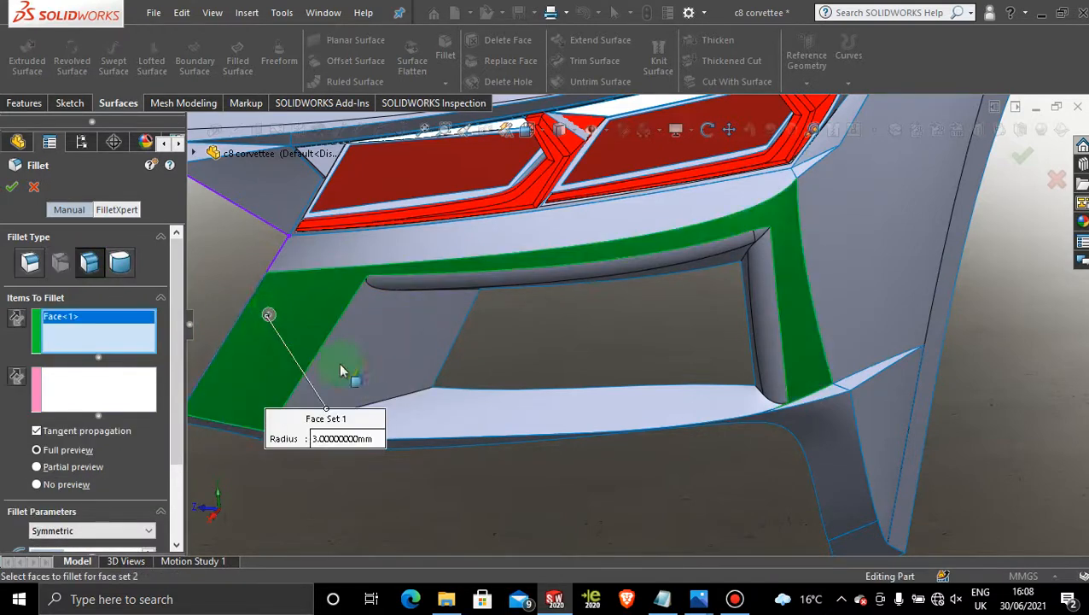
{"action": "left_click", "coordinate": [92, 382]}
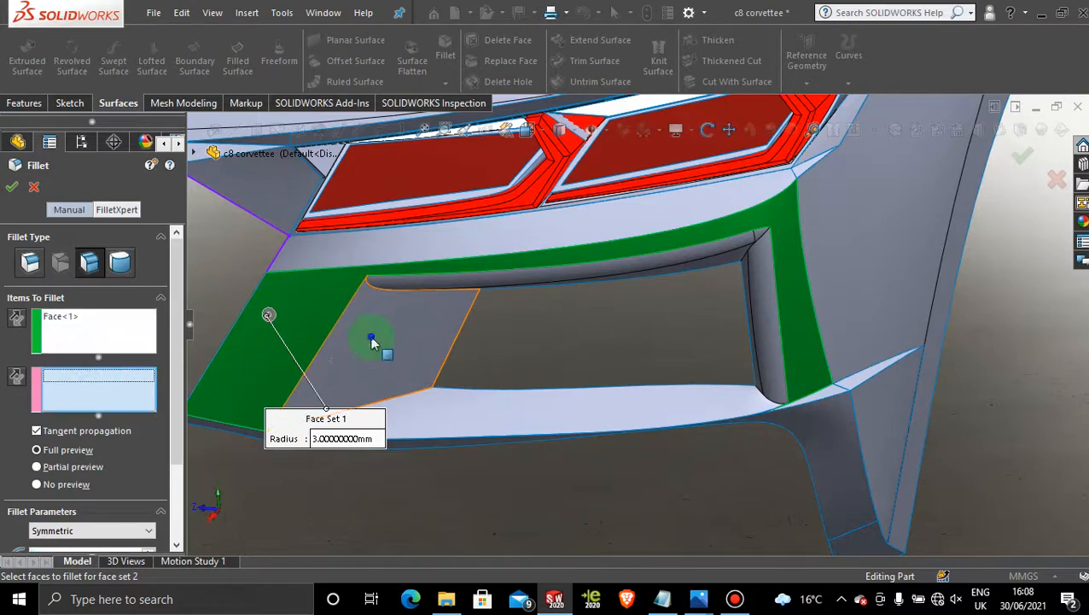
{"action": "left_click", "coordinate": [371, 341]}
{"action": "left_click", "coordinate": [343, 365]}
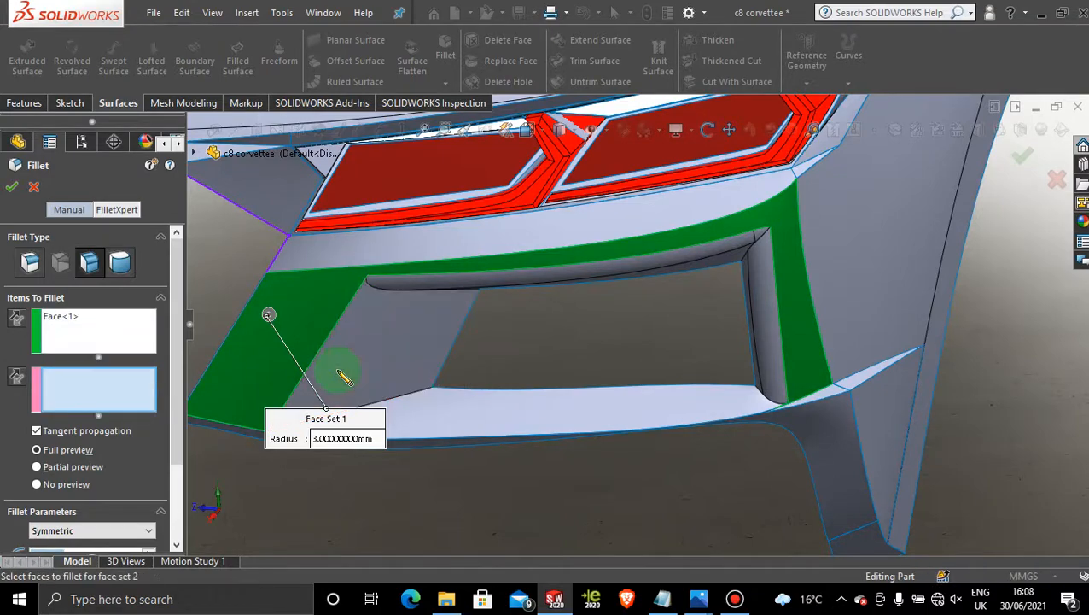
{"action": "left_click", "coordinate": [347, 357]}
Step: Try a 5 mm symmetric radius with both face normals reversed for the face fillet, and abandon the command
{"action": "mouse_move", "coordinate": [348, 373]}
{"action": "middle_mouse_down"}
{"action": "mouse_move", "coordinate": [324, 369]}
{"action": "mouse_move", "coordinate": [335, 370]}
{"action": "middle_mouse_up"}
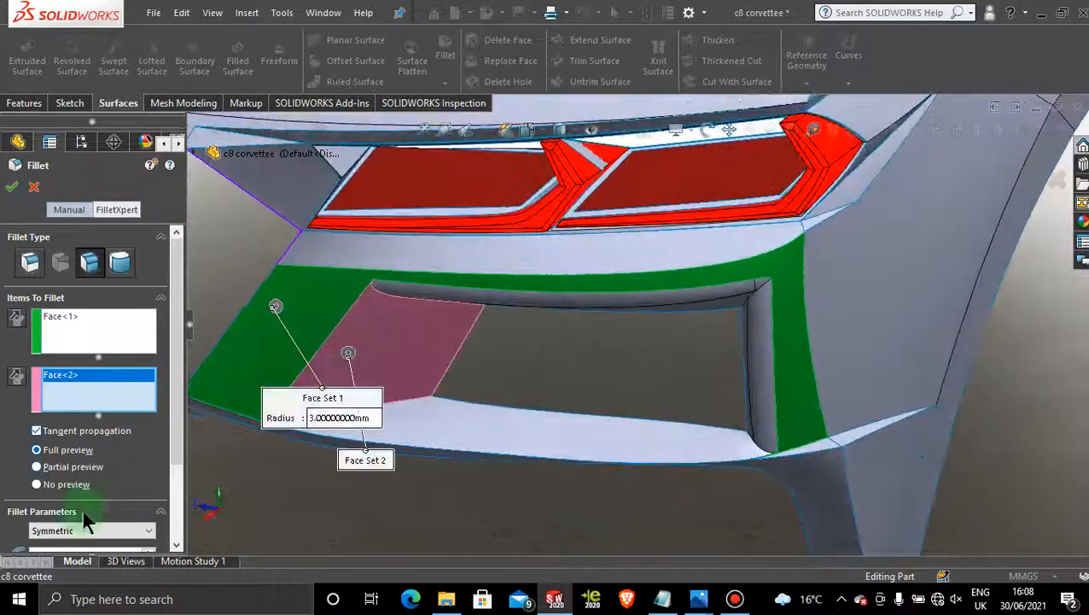
{"action": "left_click_drag", "start_coordinate": [177, 447], "coordinate": [179, 466]}
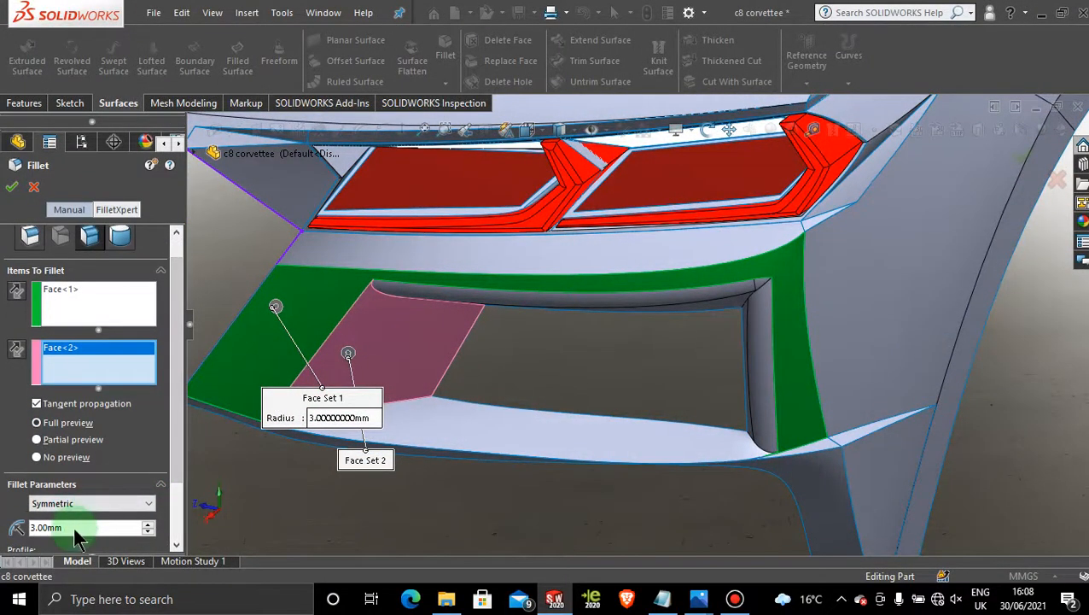
{"action": "left_click_drag", "start_coordinate": [71, 528], "coordinate": [15, 527]}
{"action": "type", "text": "5"}
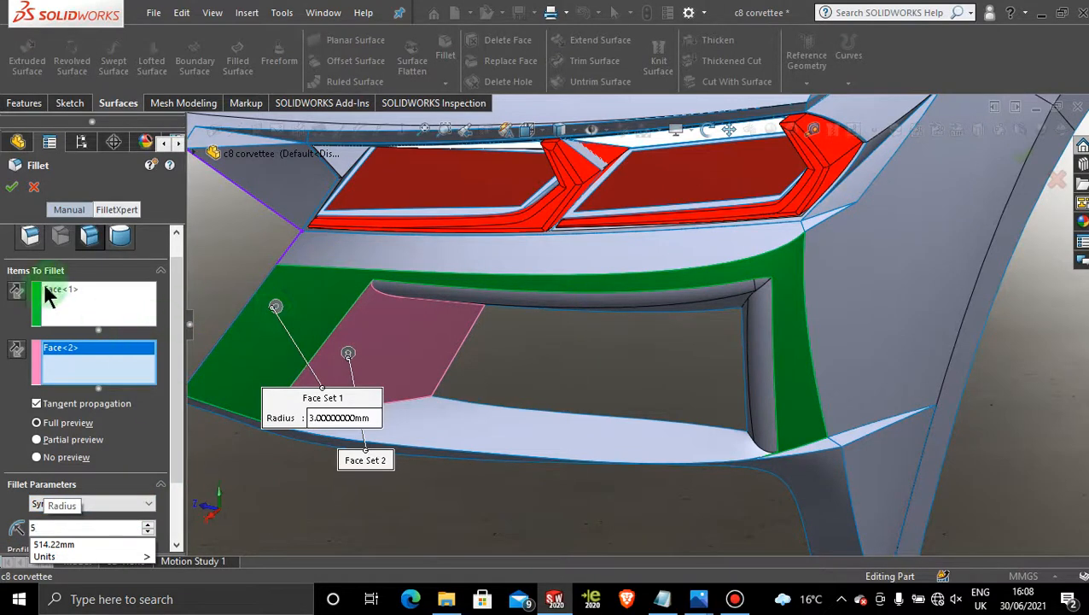
{"action": "key", "text": "Return"}
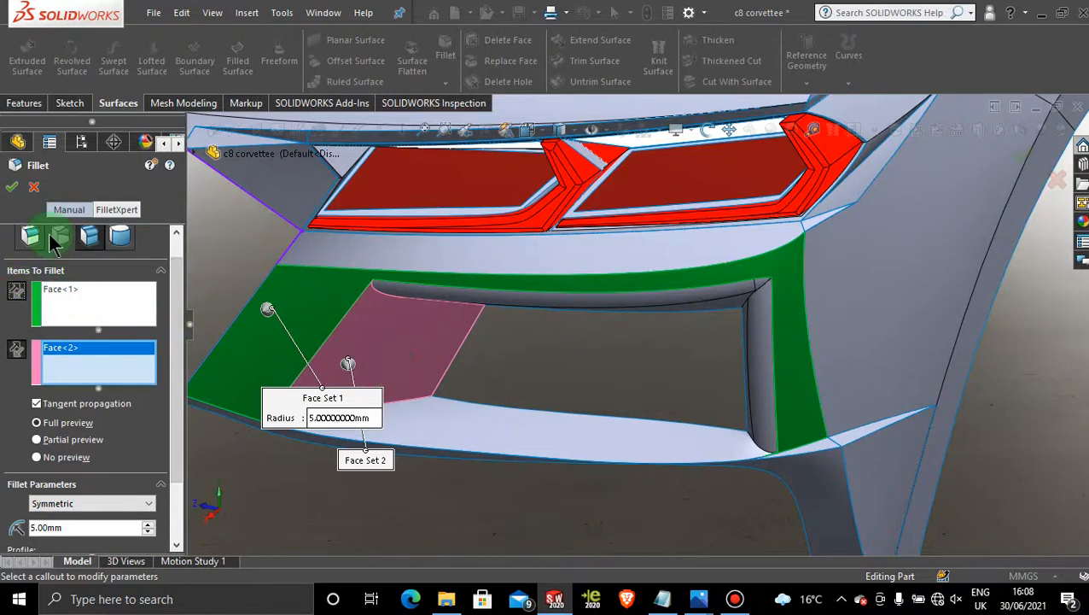
{"action": "left_click", "coordinate": [37, 189]}
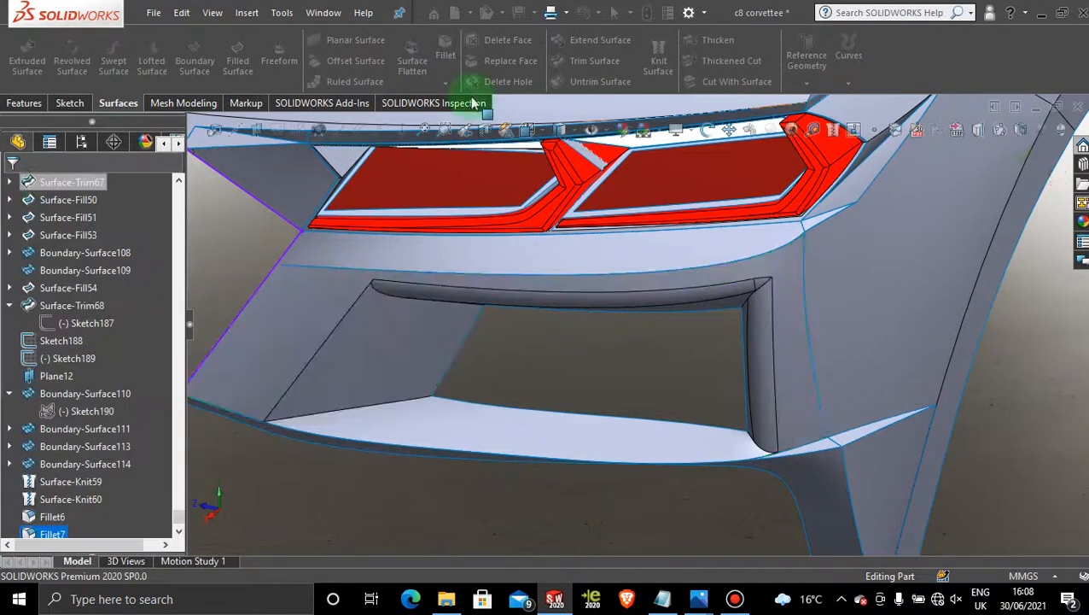
Step: Start a symmetric fillet on the recess's slanted side edge with a 7 mm radius
{"action": "left_click", "coordinate": [445, 57]}
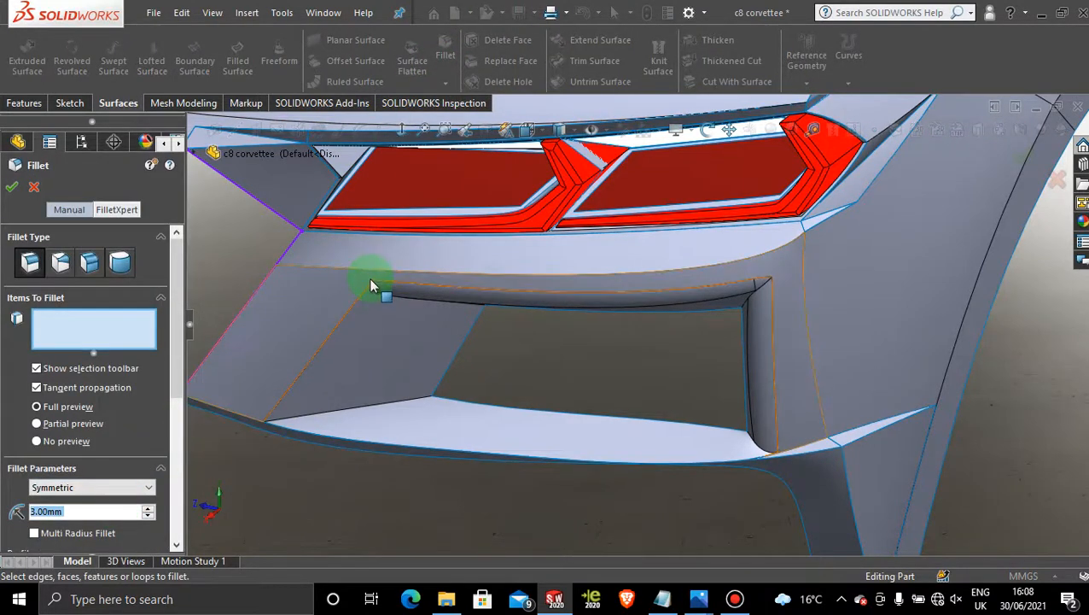
{"action": "right_click", "coordinate": [554, 364]}
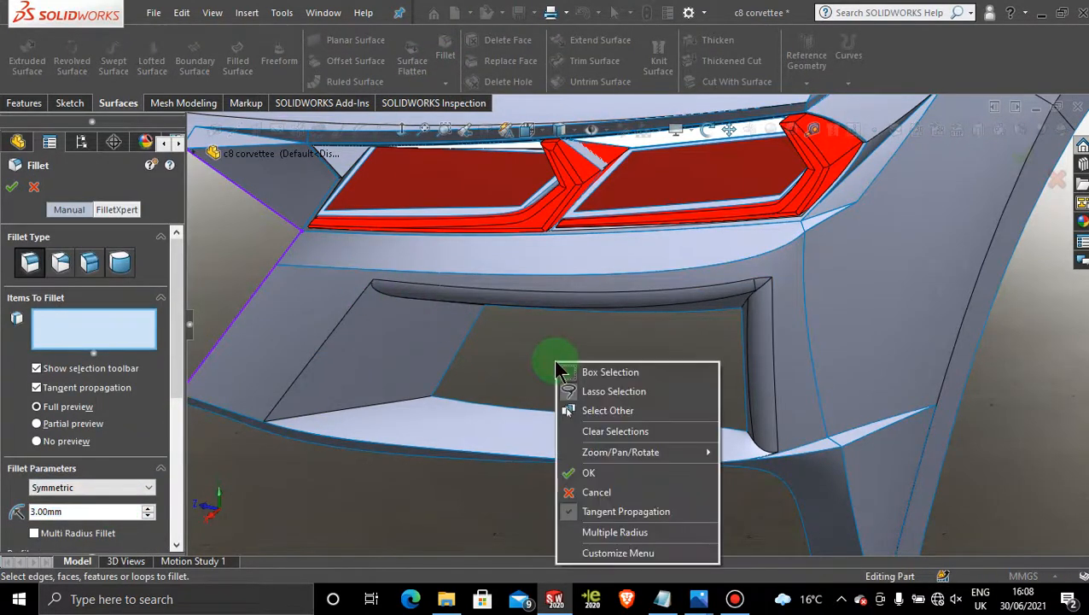
{"action": "left_click", "coordinate": [362, 287]}
{"action": "left_click", "coordinate": [363, 288]}
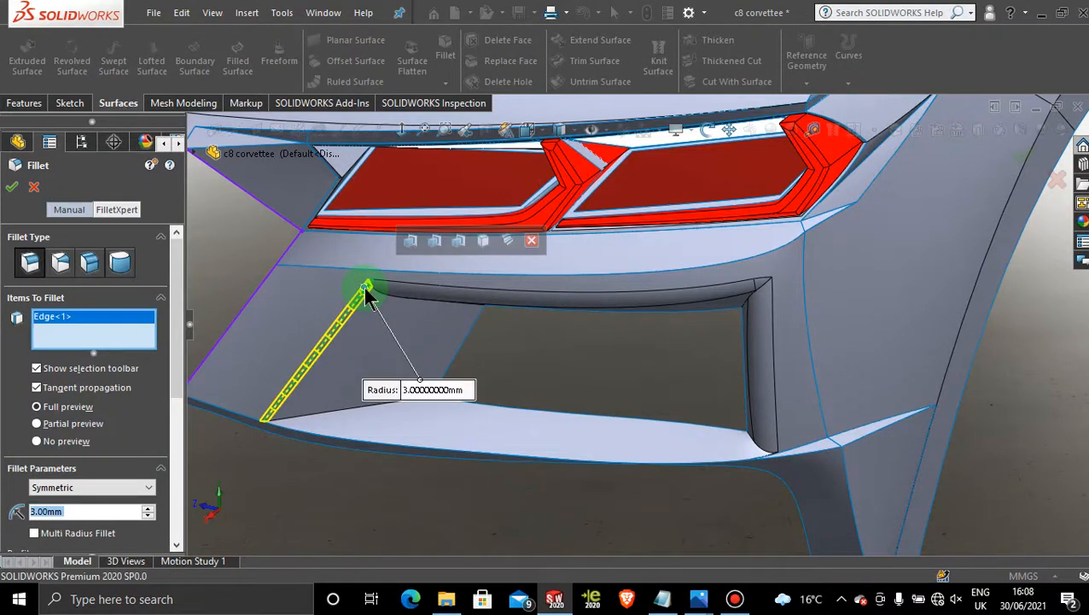
{"action": "left_click", "coordinate": [83, 512]}
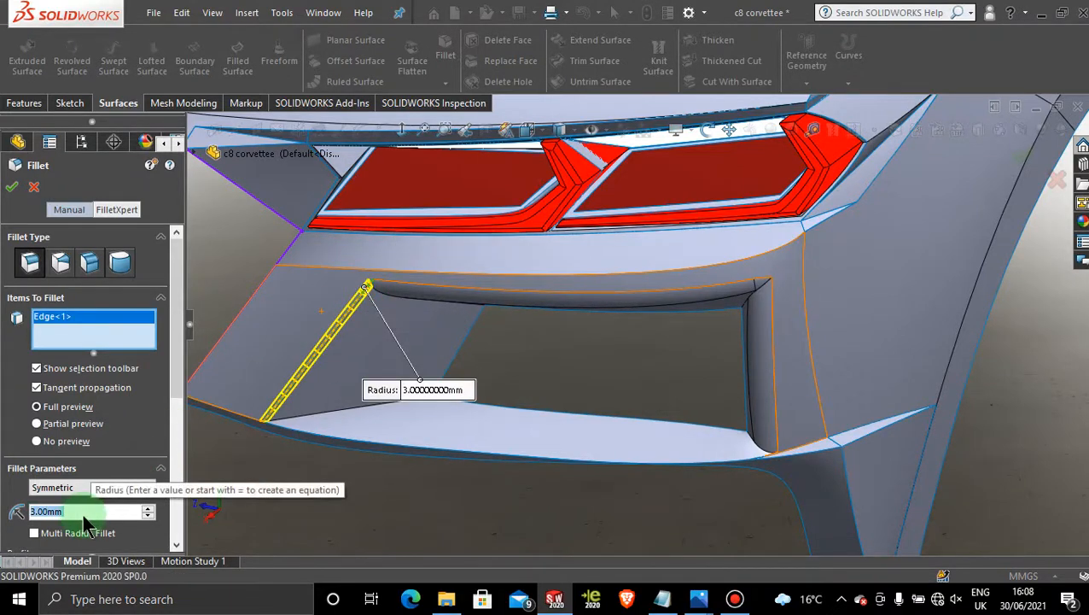
{"action": "type", "text": "7"}
{"action": "key", "text": "Return"}
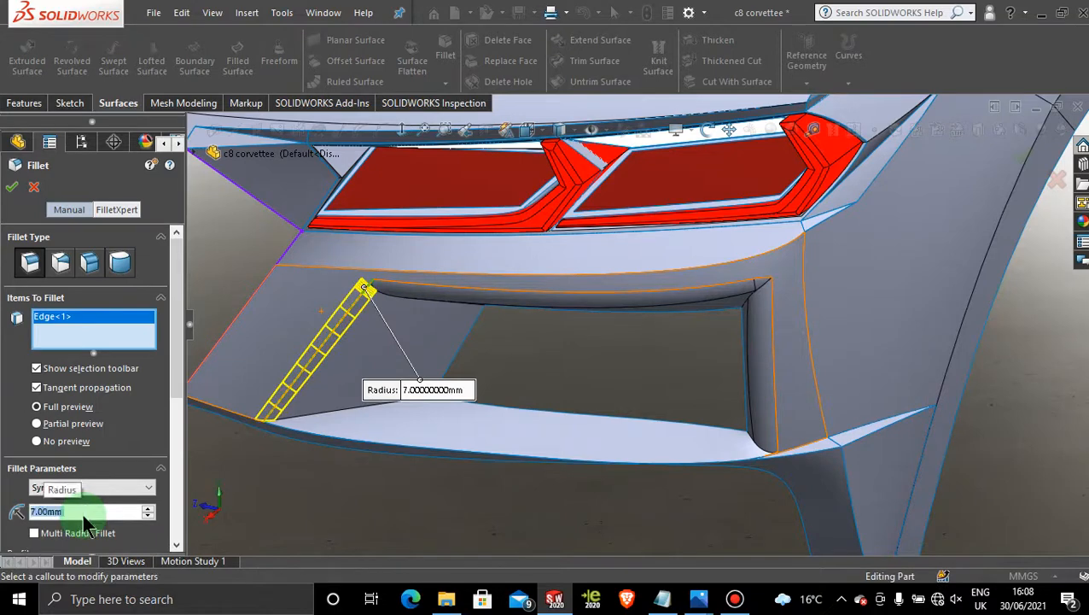
Step: Try fillet radii of 9, 10 and 20 mm on the recess's slanted side edge
{"action": "left_click", "coordinate": [83, 513]}
{"action": "type", "text": "9"}
{"action": "key", "text": "Return"}
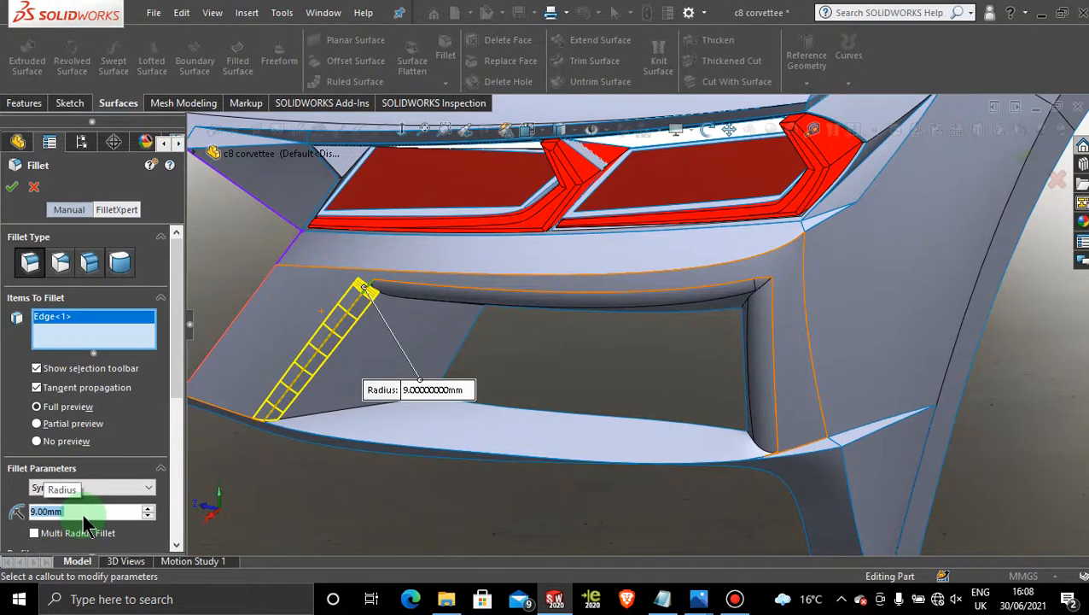
{"action": "type", "text": "10"}
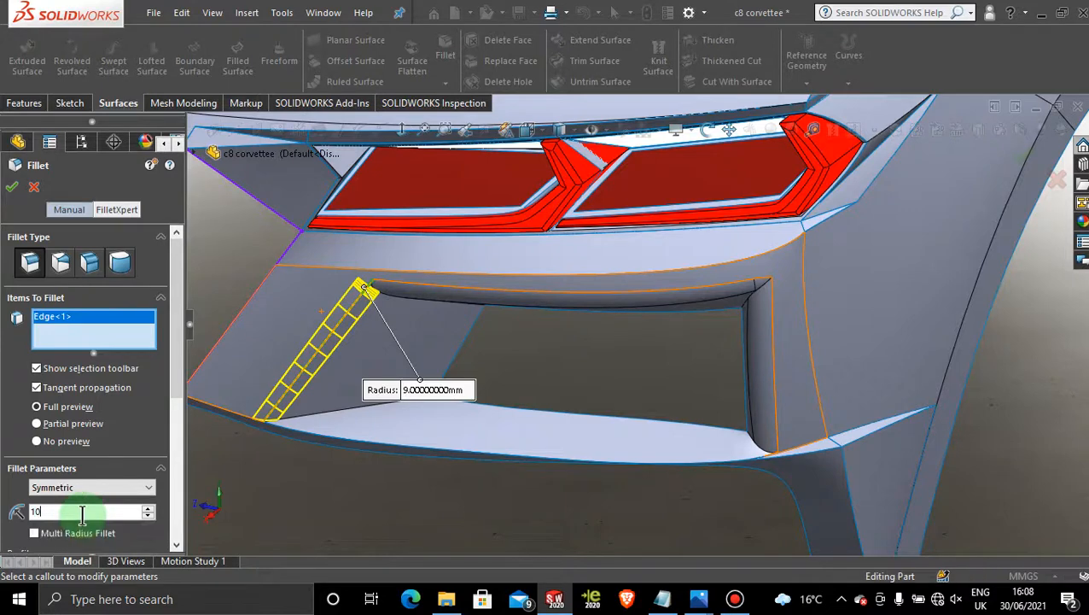
{"action": "key", "text": "Return"}
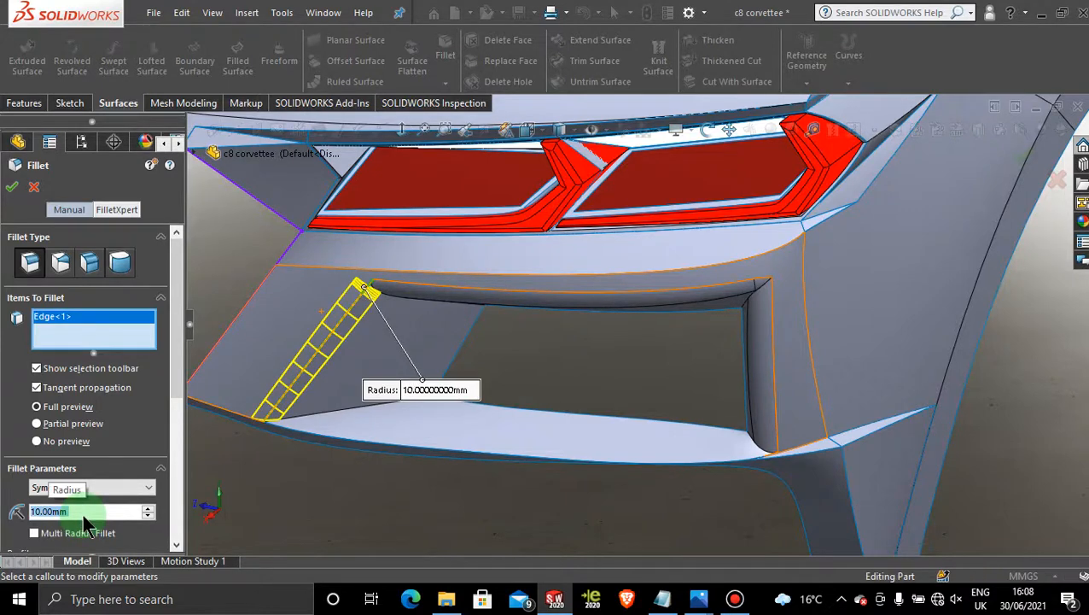
{"action": "type", "text": "20"}
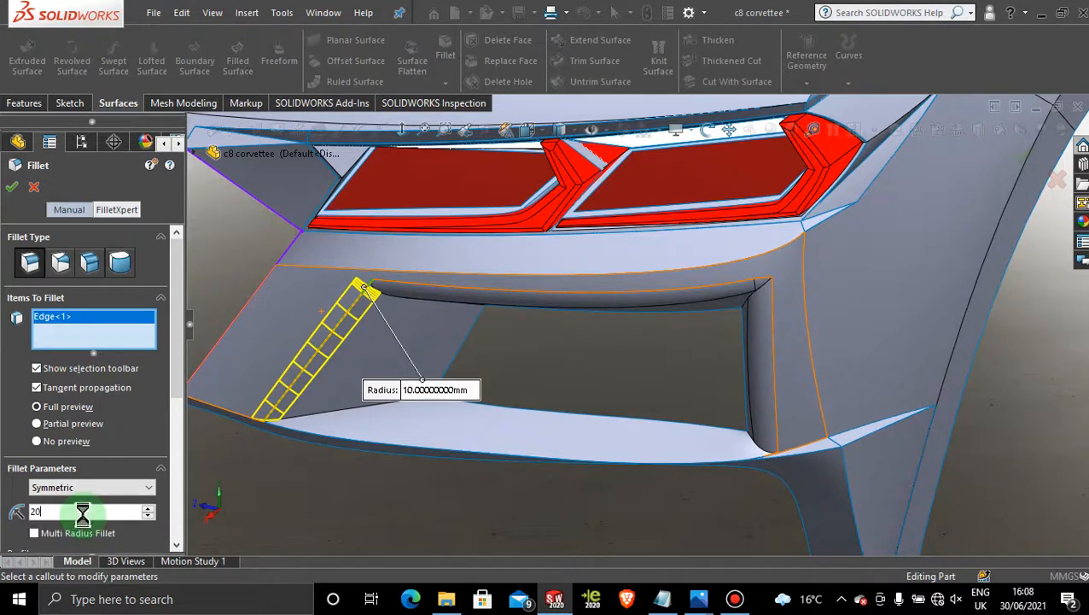
{"action": "key", "text": "Return"}
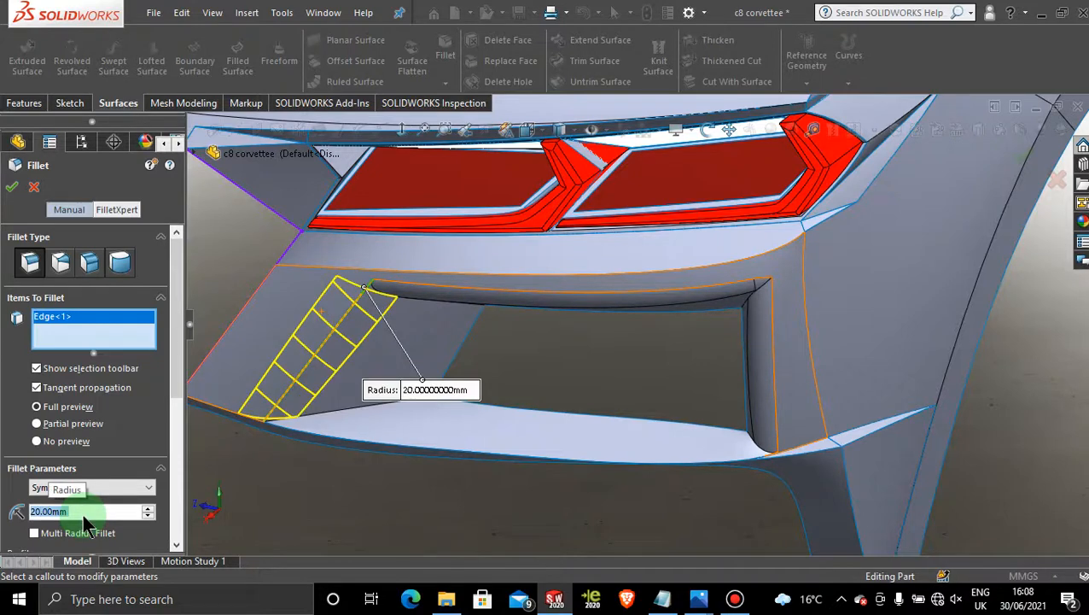
Step: Try a 25 mm radius on the slanted edge, then apply the fillet at 30 mm
{"action": "type", "text": "25"}
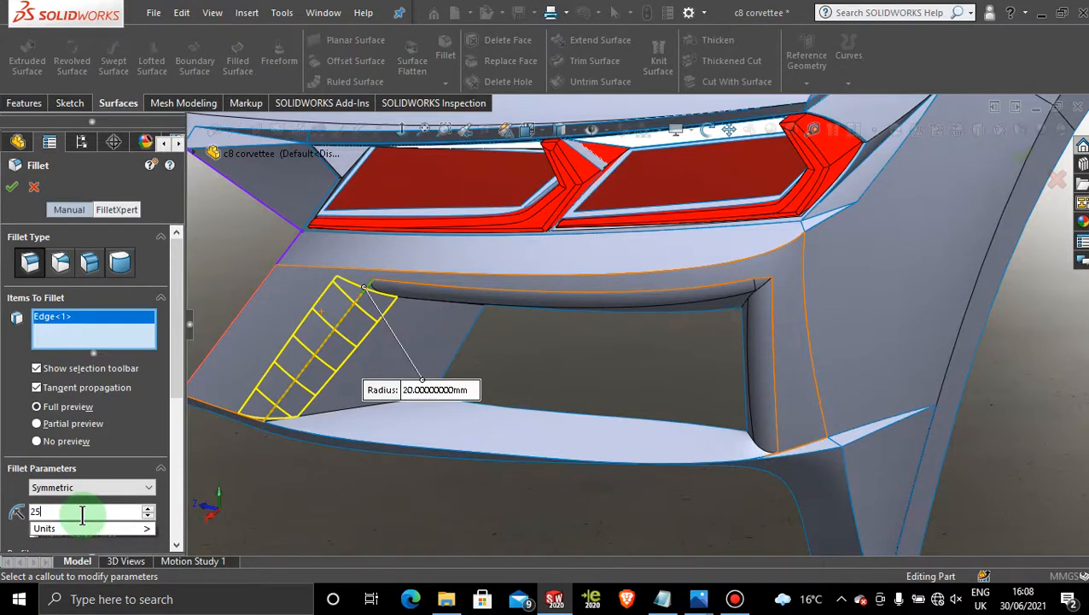
{"action": "key", "text": "Return"}
{"action": "key", "text": "Return"}
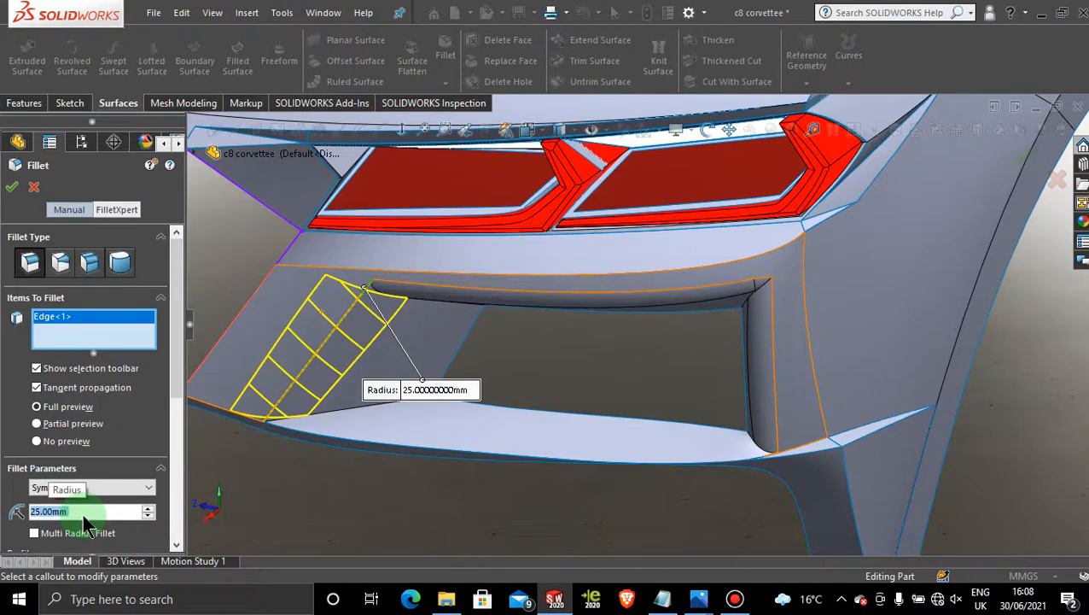
{"action": "type", "text": "30"}
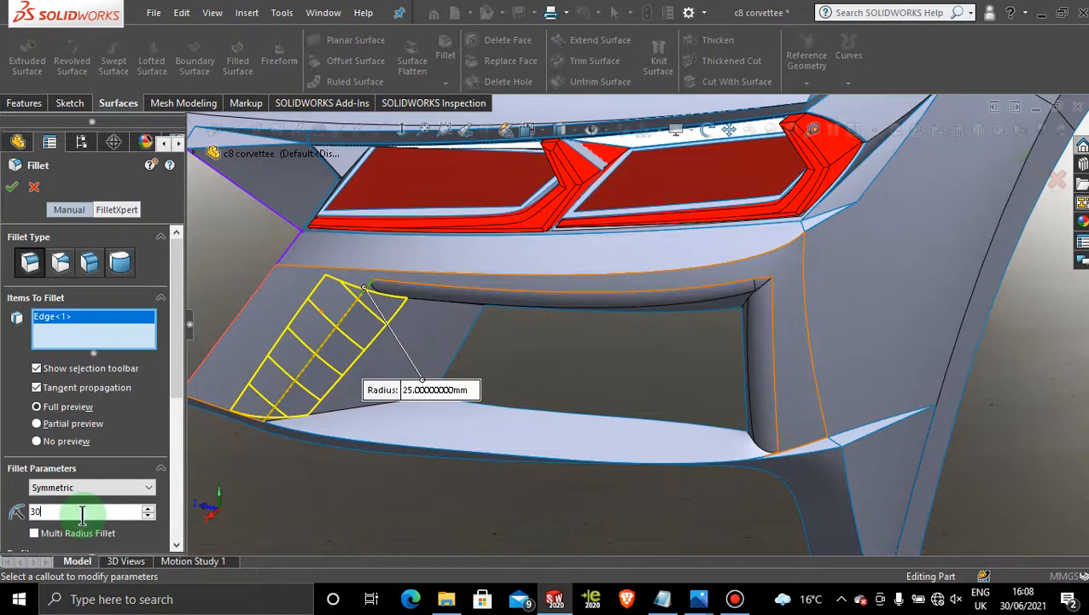
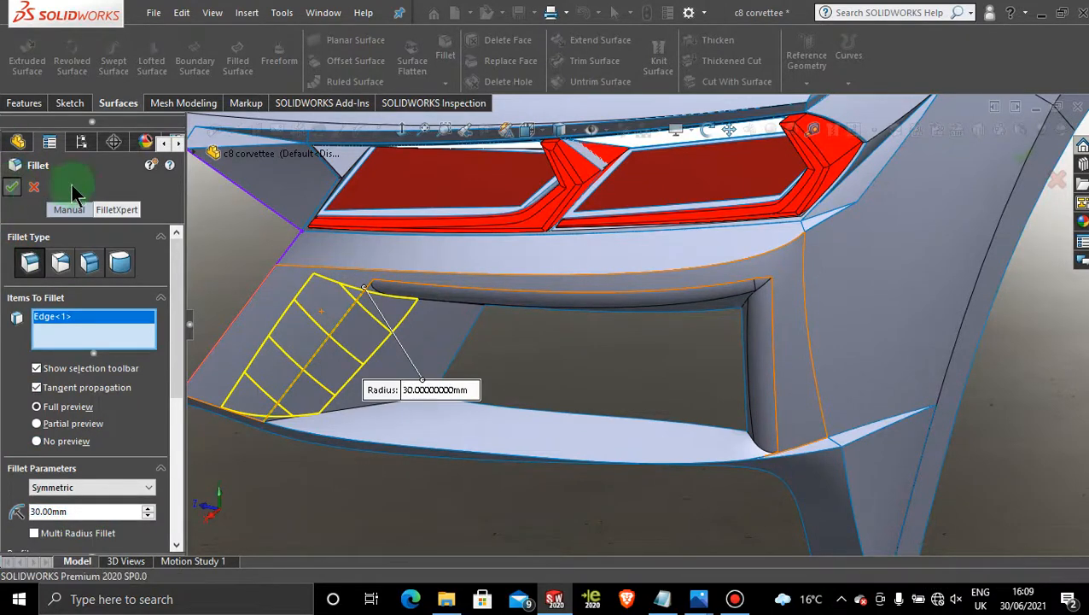
Step: Delete the fillet feature along the upper edge of the bumper recess
{"action": "scroll", "coordinate": [598, 341], "scroll_direction": "up", "scroll_amount": 5}
{"action": "middle_click_drag", "start_coordinate": [567, 384], "coordinate": [515, 373]}
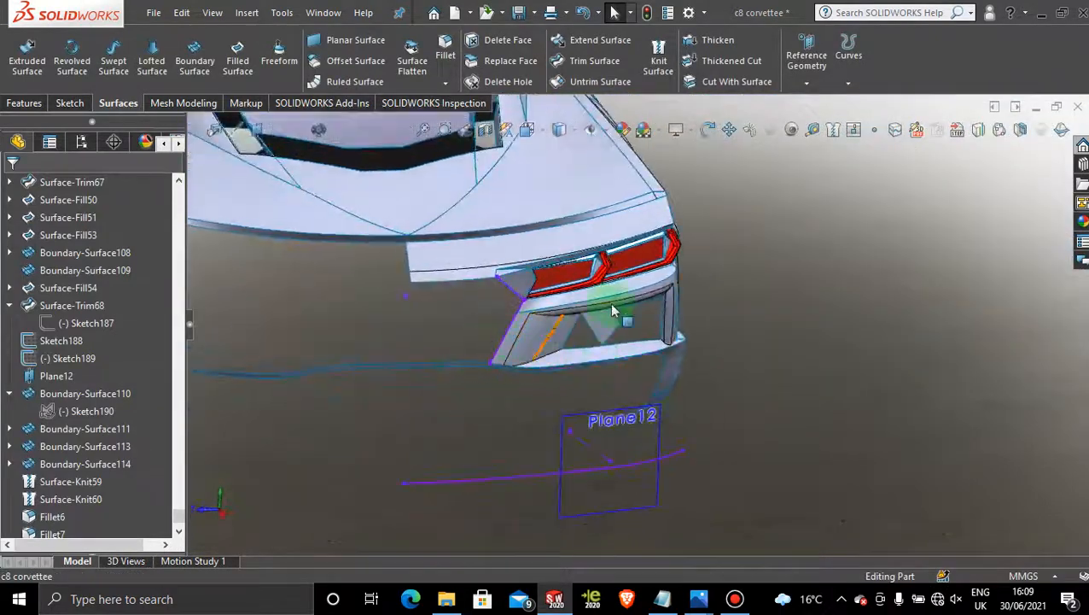
{"action": "scroll", "coordinate": [553, 342], "scroll_direction": "down", "scroll_amount": 2}
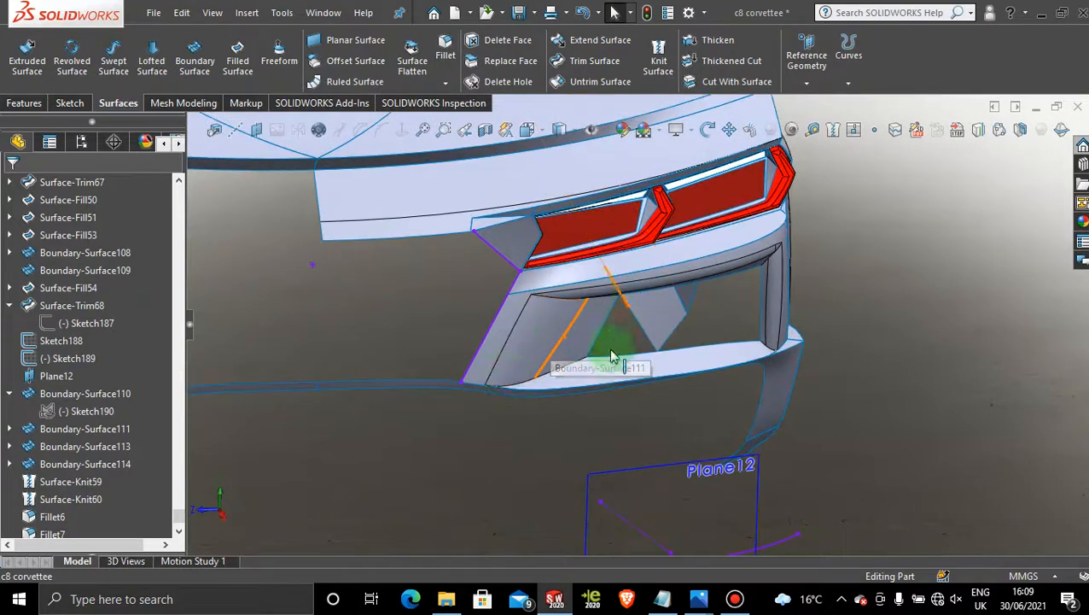
{"action": "middle_click_drag", "start_coordinate": [595, 353], "coordinate": [673, 323]}
{"action": "scroll", "coordinate": [649, 326], "scroll_direction": "down", "scroll_amount": 3}
{"action": "right_click", "coordinate": [619, 275]}
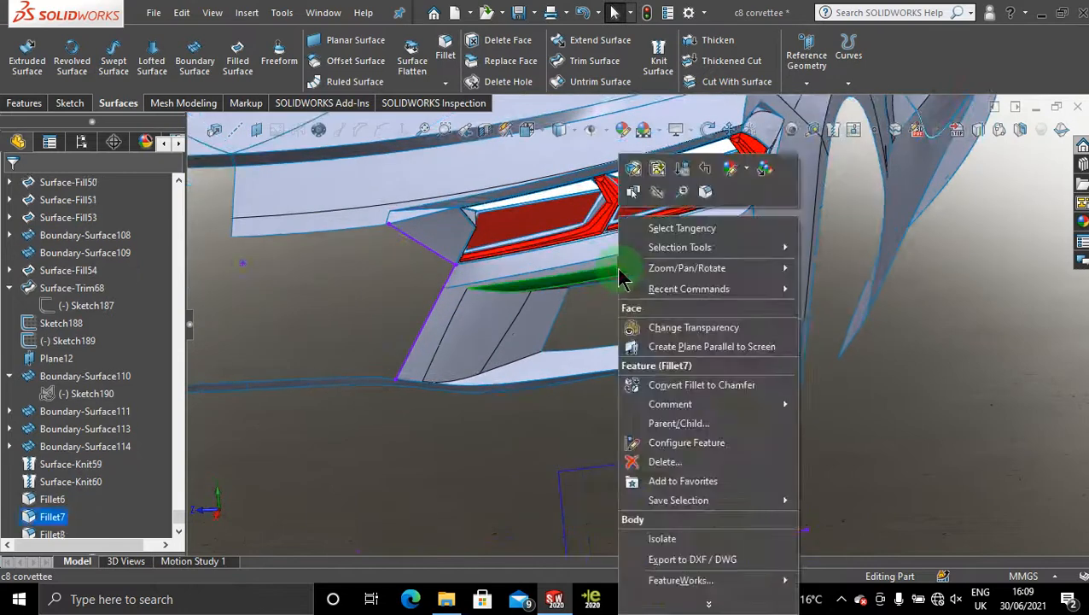
{"action": "left_click", "coordinate": [675, 462]}
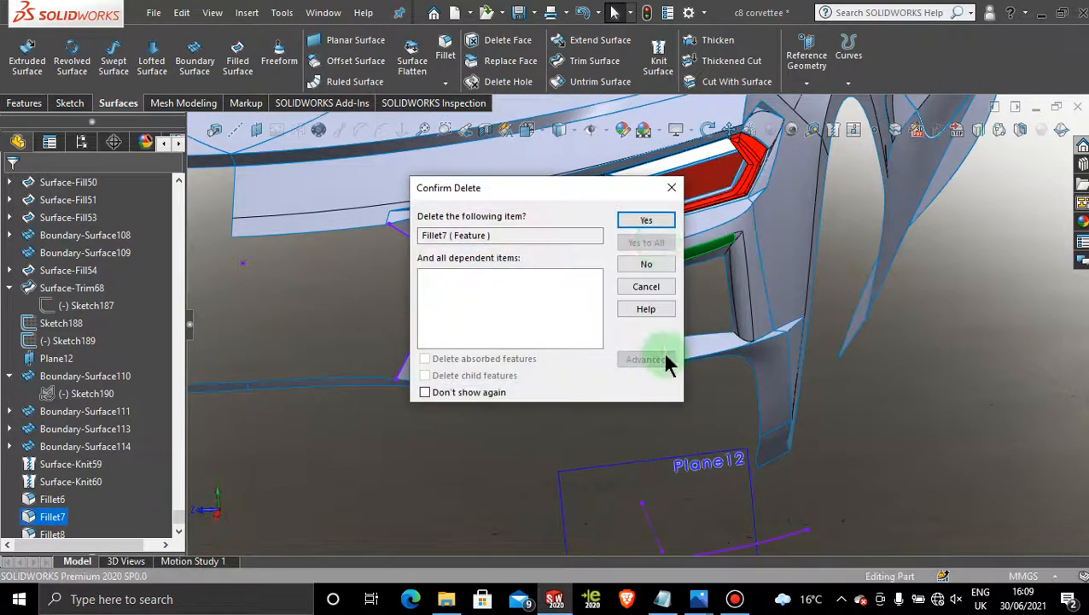
{"action": "left_click", "coordinate": [649, 220]}
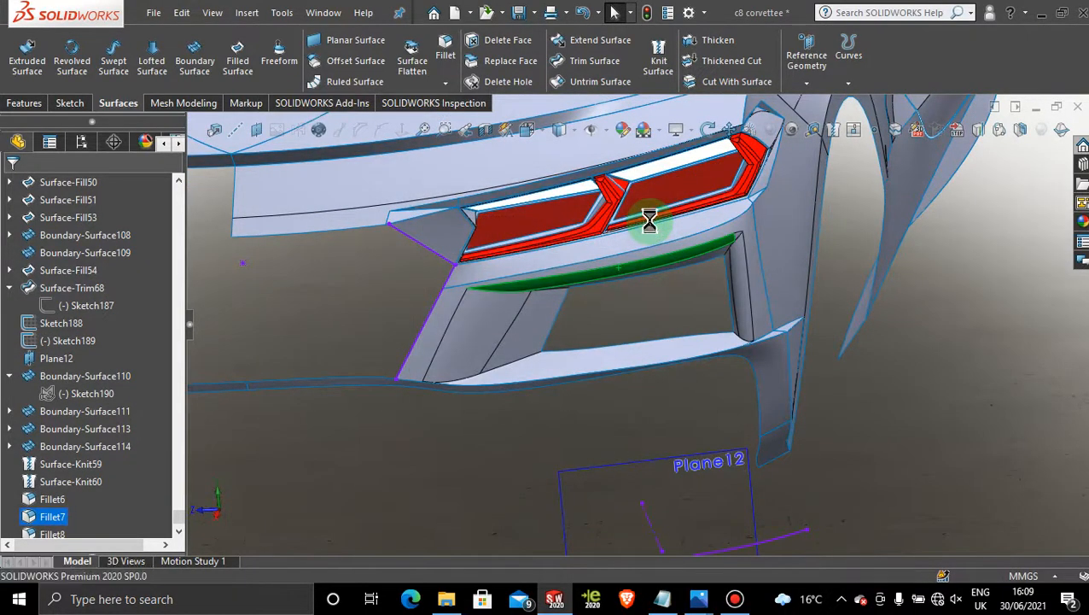
Step: Set up a mirror of bodies about the Front Plane for the rear end
{"action": "scroll", "coordinate": [651, 313], "scroll_direction": "down", "scroll_amount": 1}
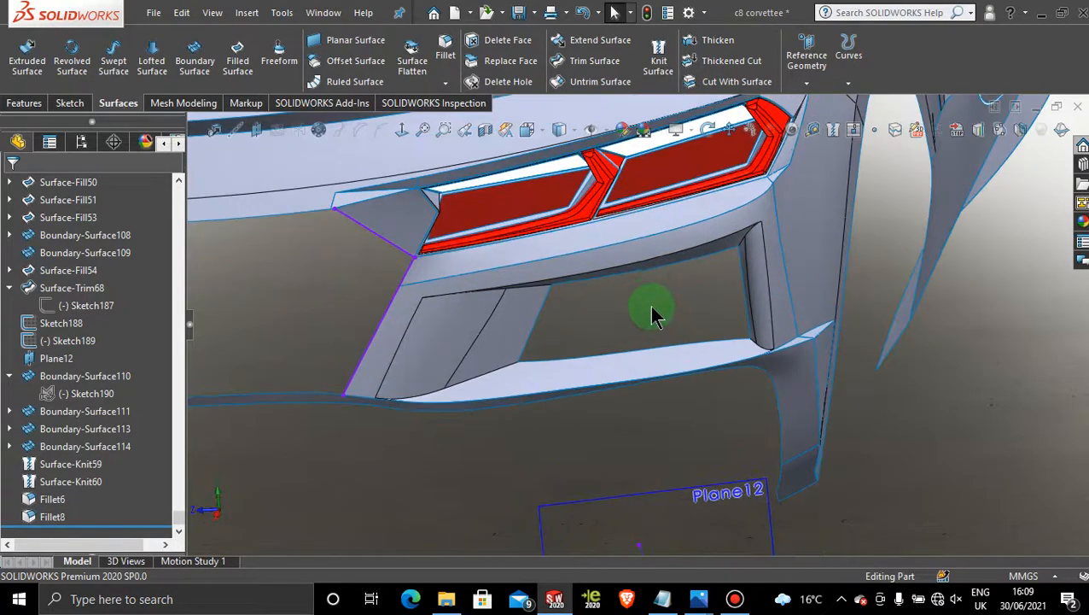
{"action": "scroll", "coordinate": [609, 331], "scroll_direction": "up", "scroll_amount": 2}
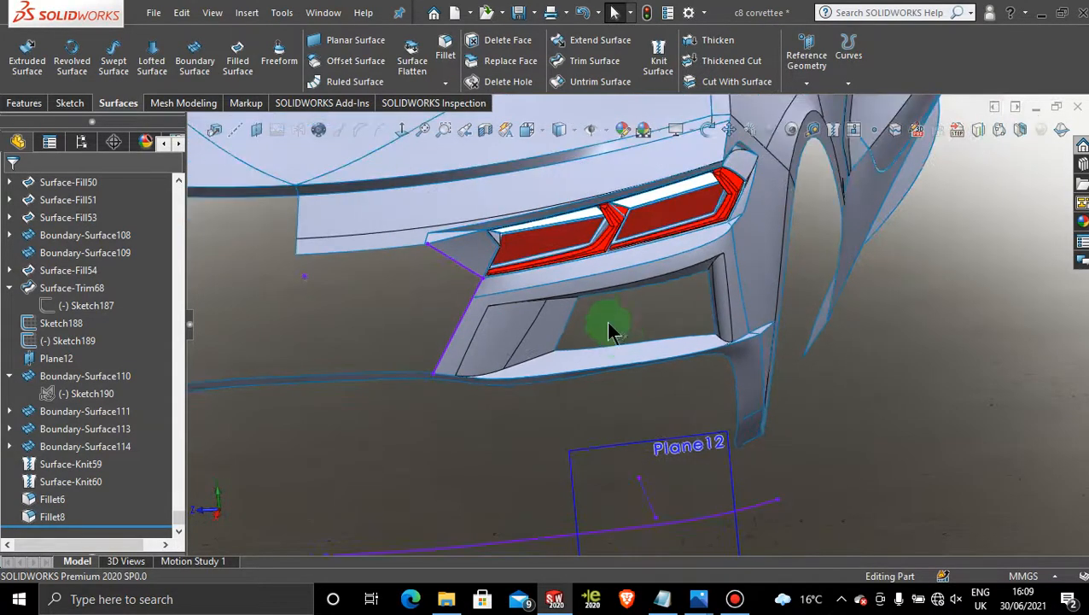
{"action": "middle_click_drag", "start_coordinate": [607, 331], "coordinate": [590, 316]}
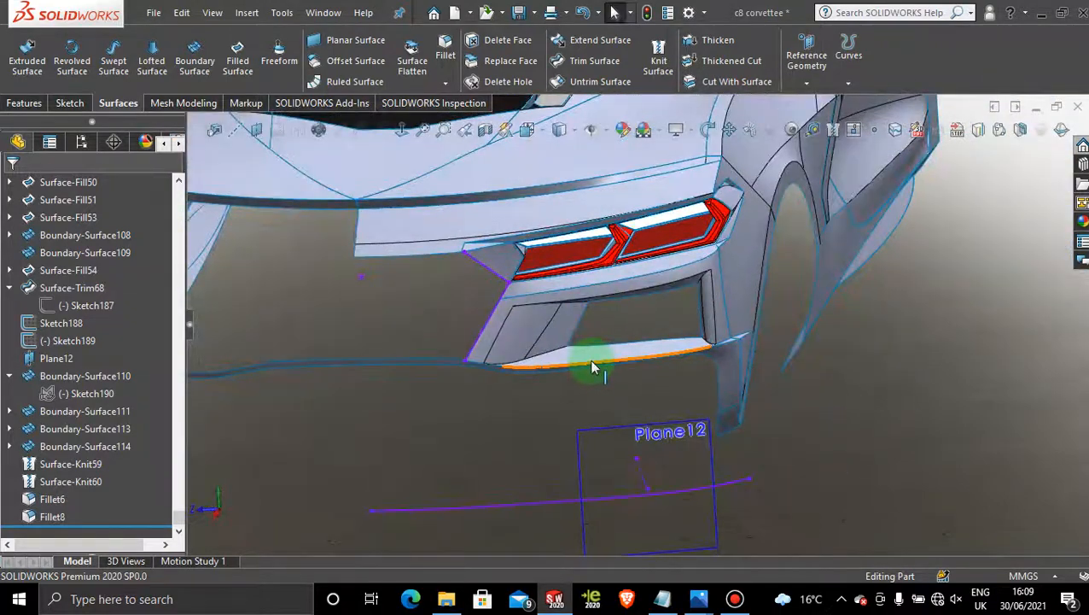
{"action": "middle_click_drag", "start_coordinate": [595, 367], "coordinate": [627, 324]}
{"action": "scroll", "coordinate": [627, 323], "scroll_direction": "down", "scroll_amount": 3}
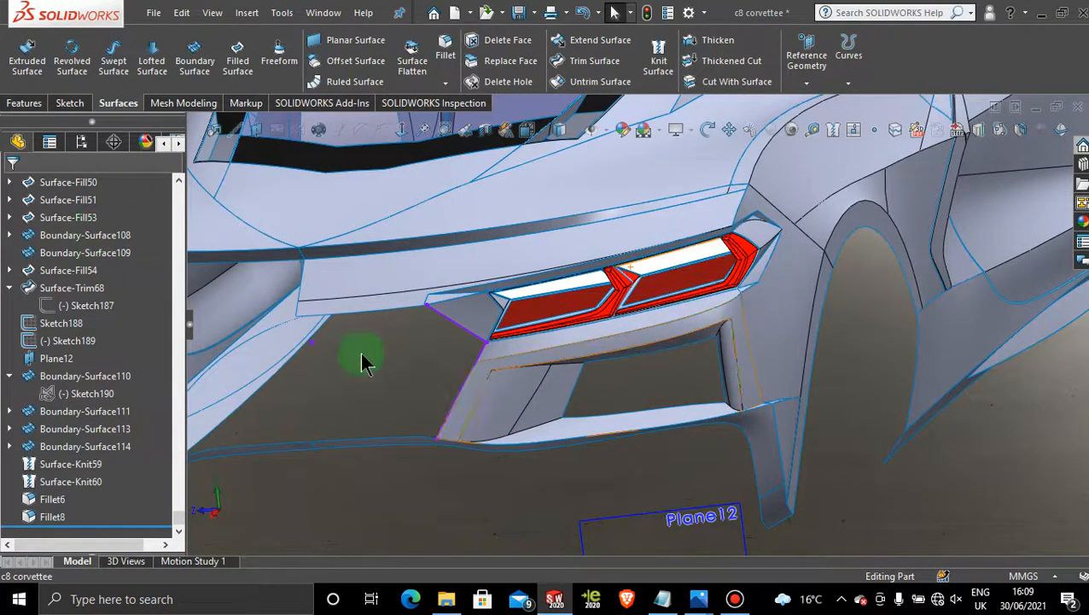
{"action": "scroll", "coordinate": [520, 358], "scroll_direction": "up", "scroll_amount": 3}
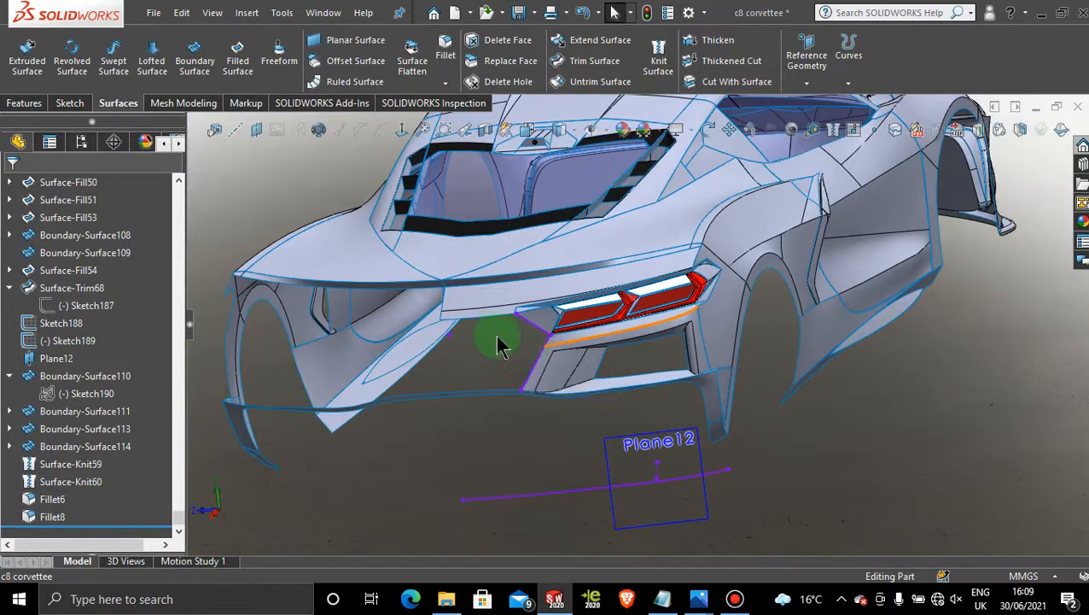
{"action": "left_click", "coordinate": [21, 102]}
{"action": "left_click", "coordinate": [587, 84]}
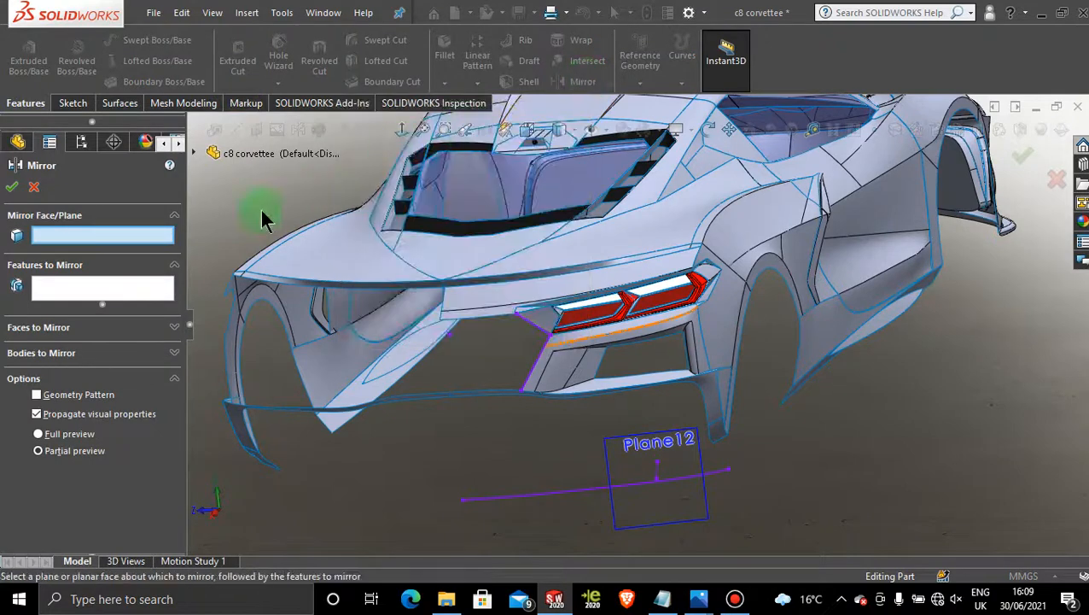
{"action": "left_click", "coordinate": [194, 155]}
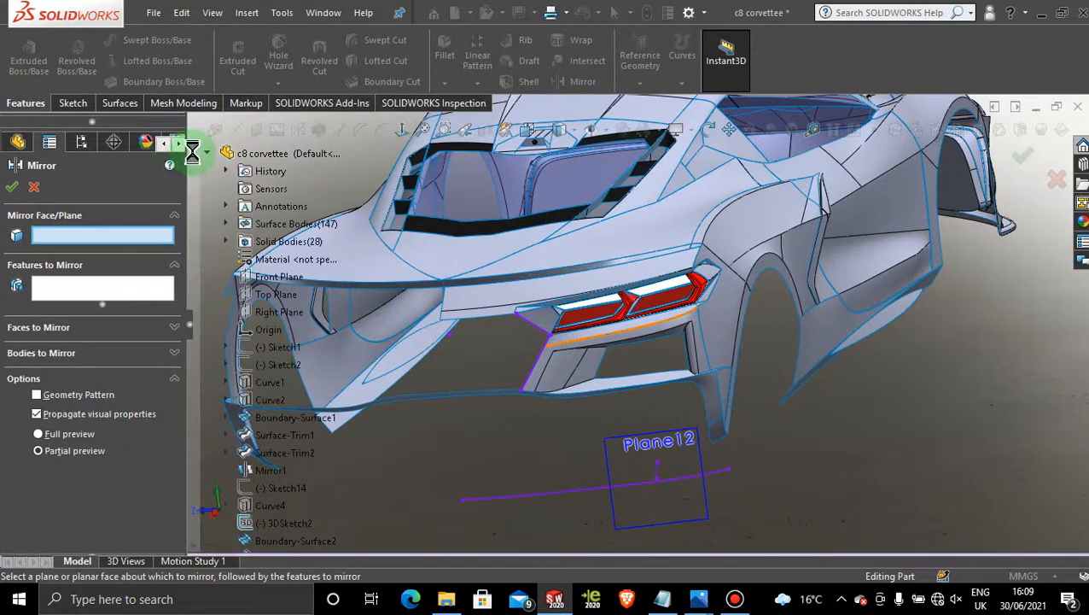
{"action": "left_click", "coordinate": [281, 278]}
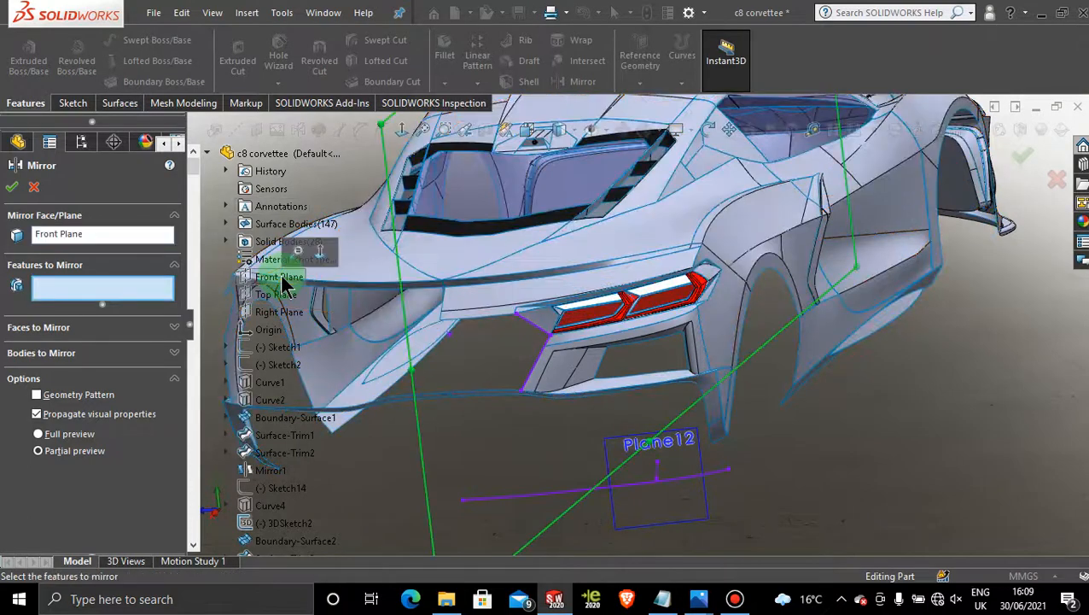
{"action": "left_click", "coordinate": [139, 354]}
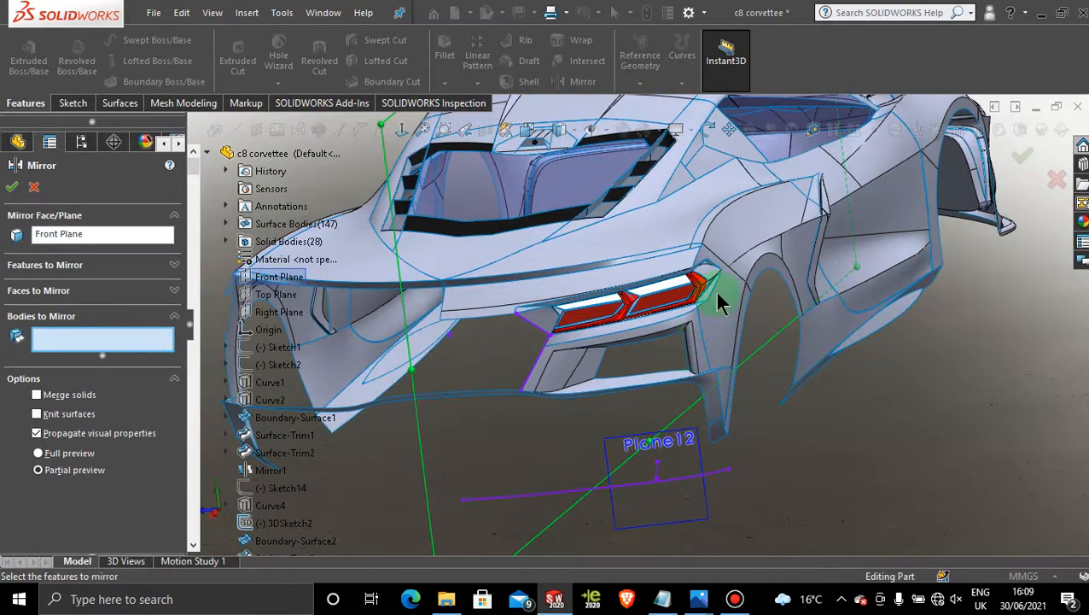
Step: Add the four surface bodies surrounding the tail light's outer end to the bodies to mirror
{"action": "scroll", "coordinate": [716, 290], "scroll_direction": "down", "scroll_amount": 5}
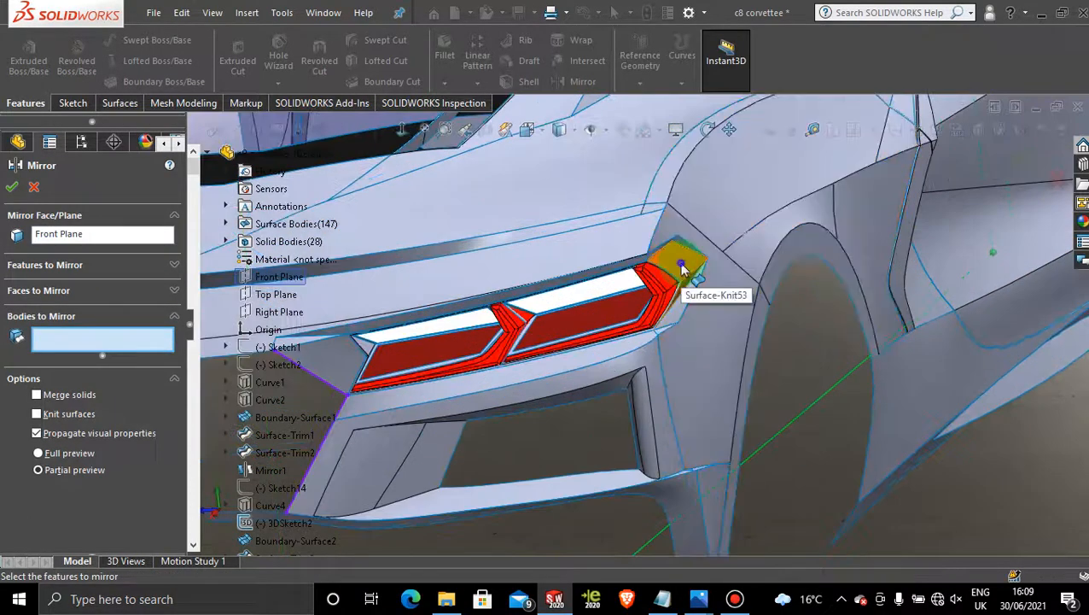
{"action": "left_click", "coordinate": [683, 270]}
{"action": "scroll", "coordinate": [683, 270], "scroll_direction": "down", "scroll_amount": 3}
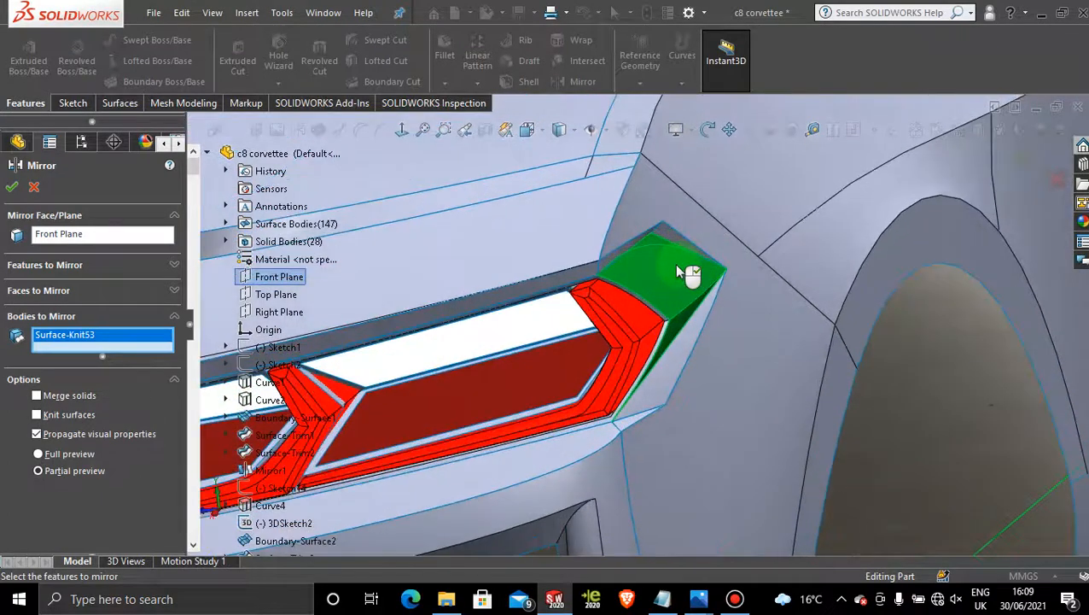
{"action": "left_click", "coordinate": [621, 247]}
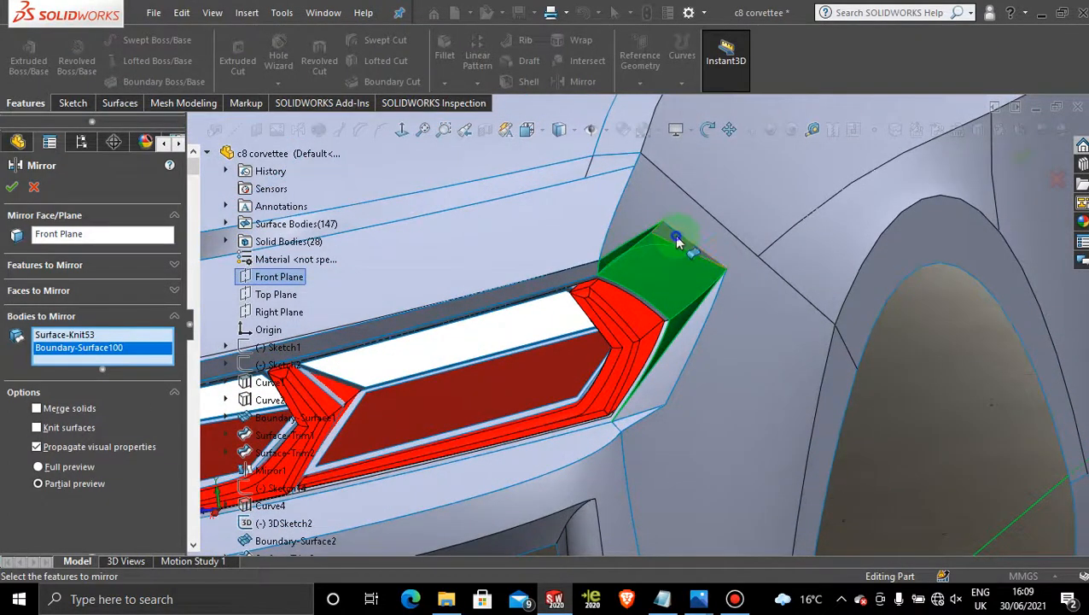
{"action": "left_click", "coordinate": [686, 239]}
{"action": "left_click", "coordinate": [693, 332]}
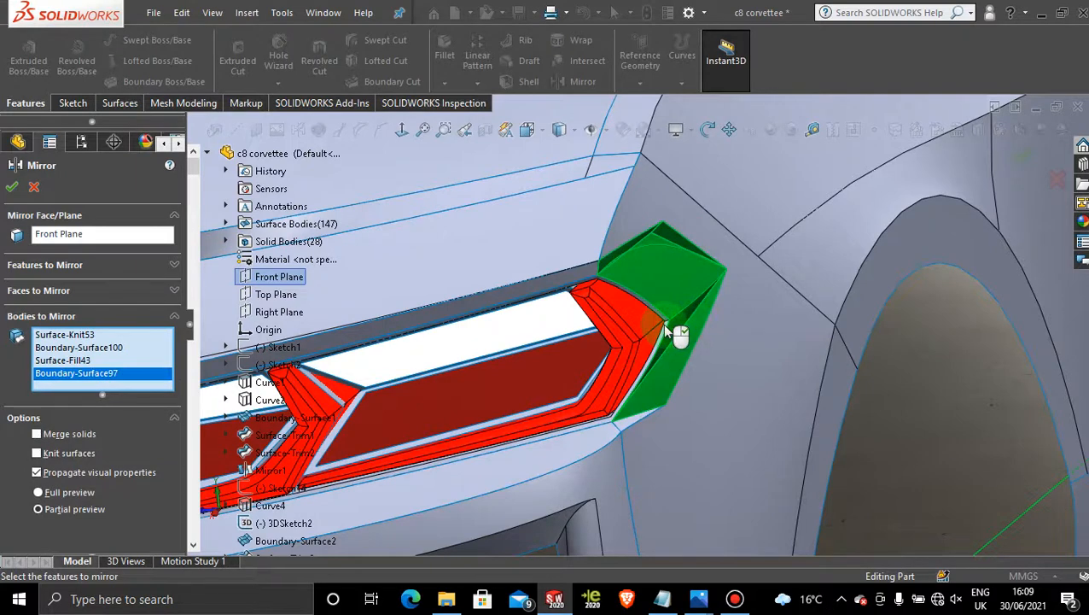
Step: Add the tail light's surrounding frame, outer lens surfaces and borders, and central divider to the bodies to mirror
{"action": "left_click", "coordinate": [664, 326]}
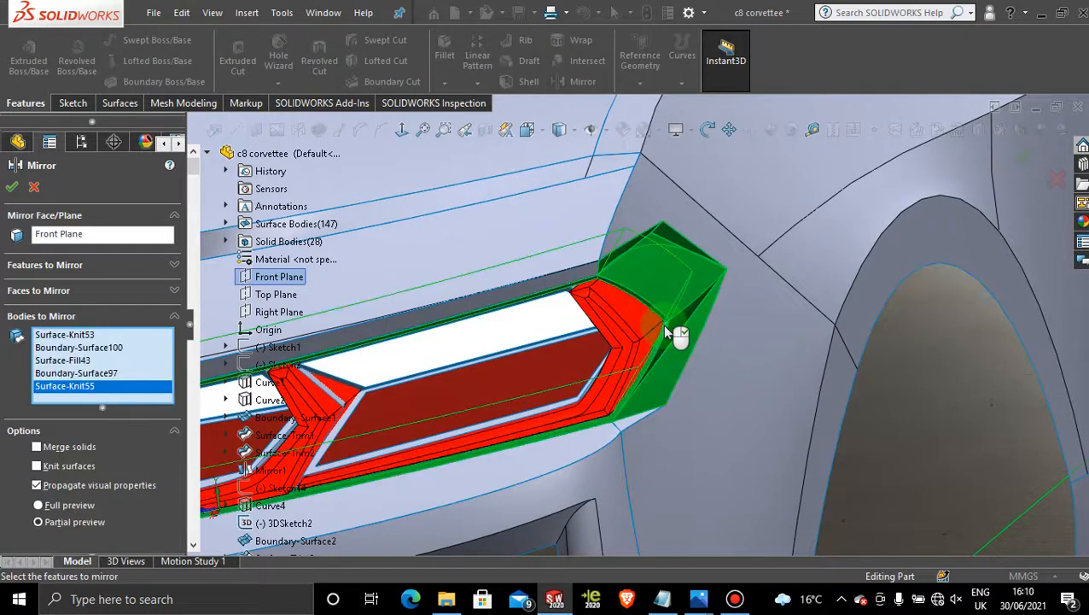
{"action": "left_click", "coordinate": [443, 400]}
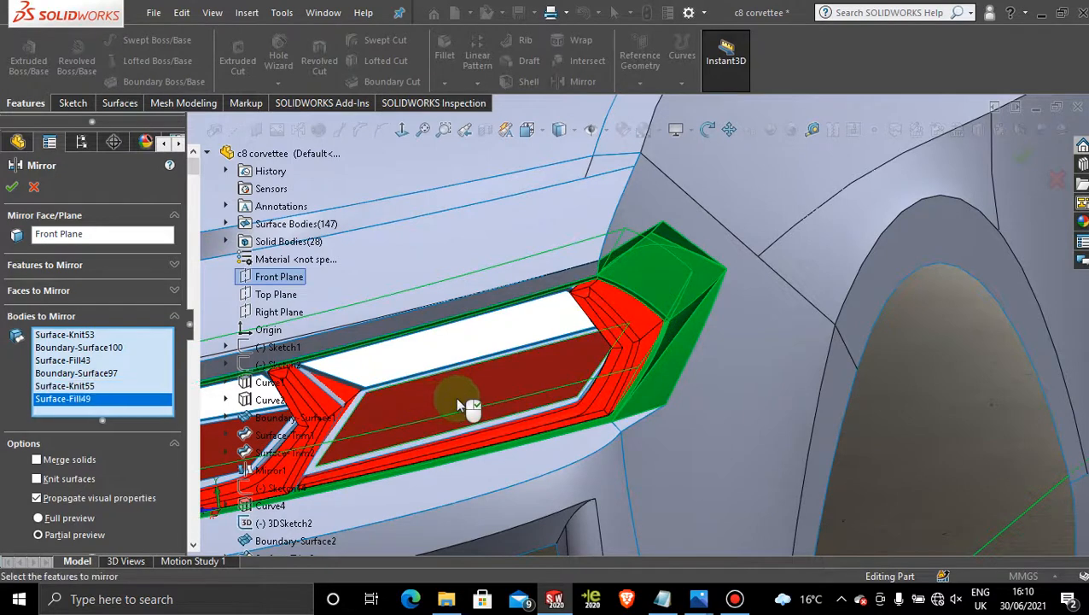
{"action": "left_click", "coordinate": [431, 357]}
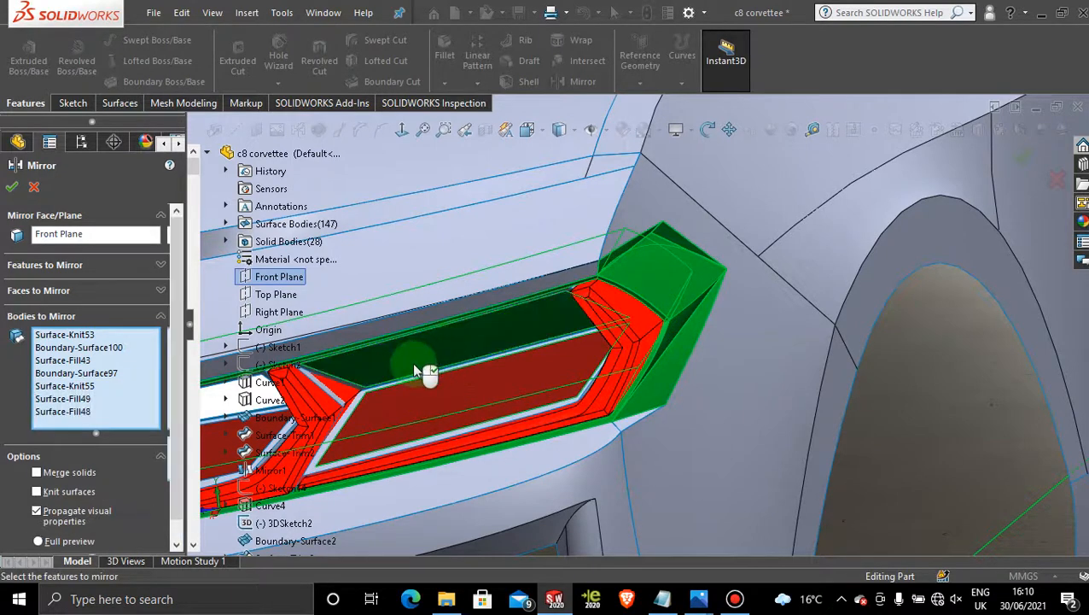
{"action": "left_click", "coordinate": [338, 397]}
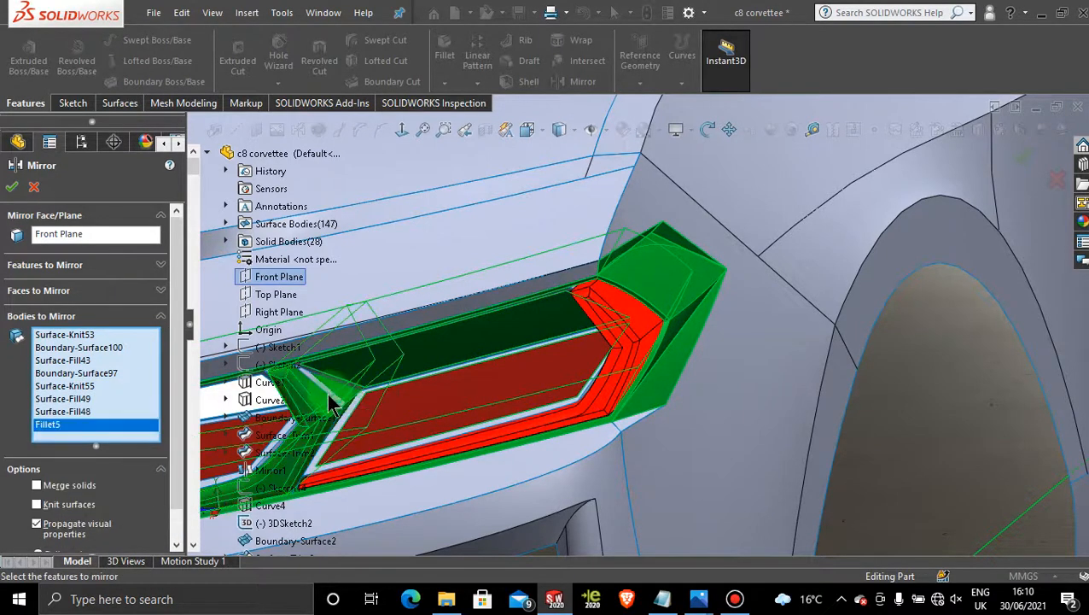
{"action": "left_click", "coordinate": [332, 396]}
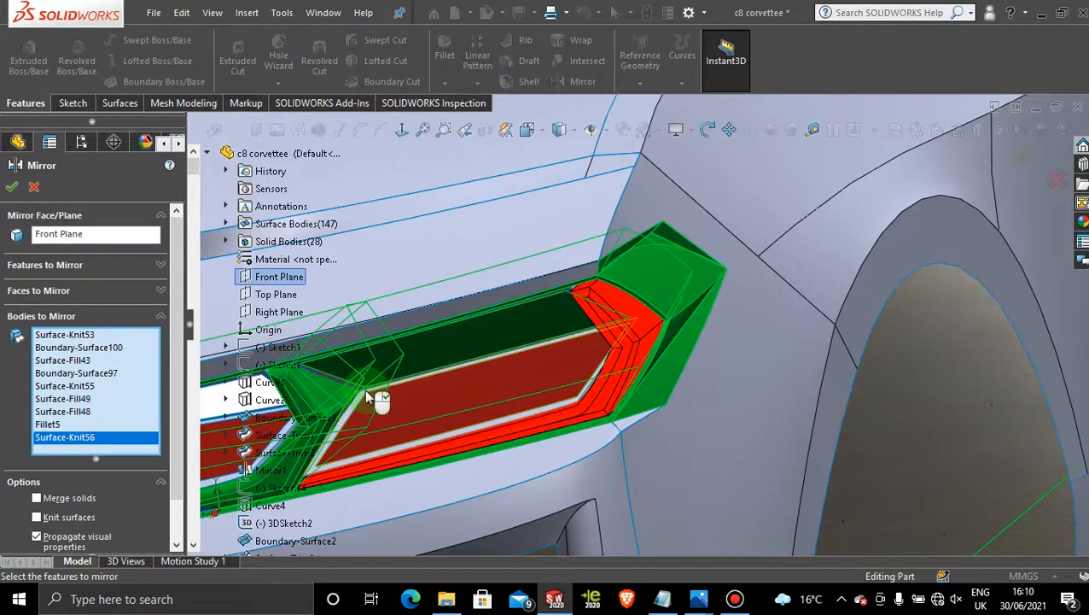
{"action": "left_click", "coordinate": [368, 396]}
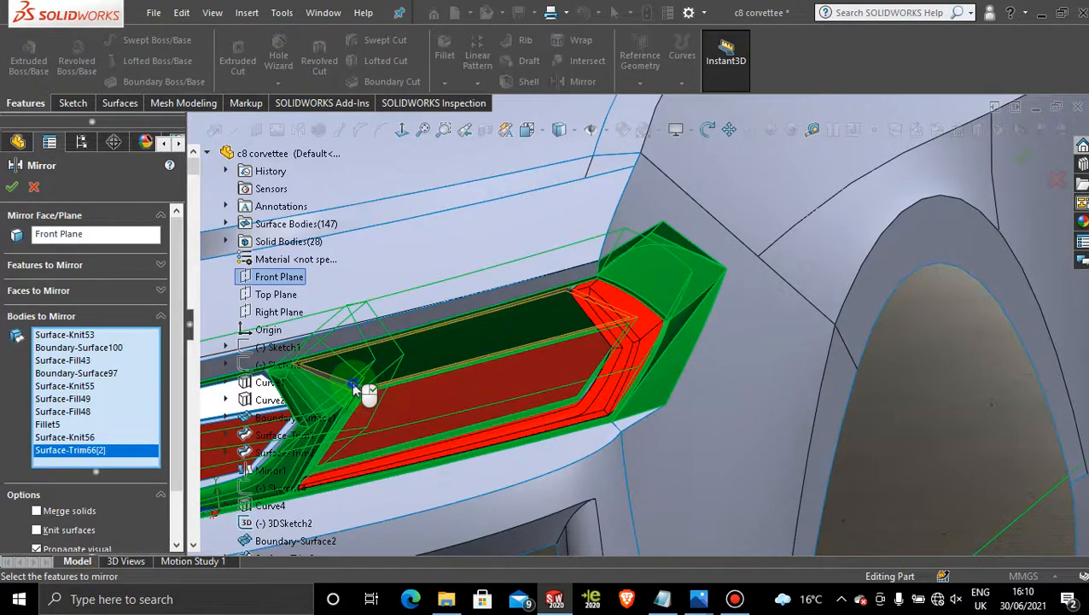
{"action": "left_click", "coordinate": [353, 384]}
Step: Add the inner tail light section's upper lens, lens borders and adjoining inner end surface to the bodies to mirror
{"action": "scroll", "coordinate": [566, 401], "scroll_direction": "up", "scroll_amount": 6}
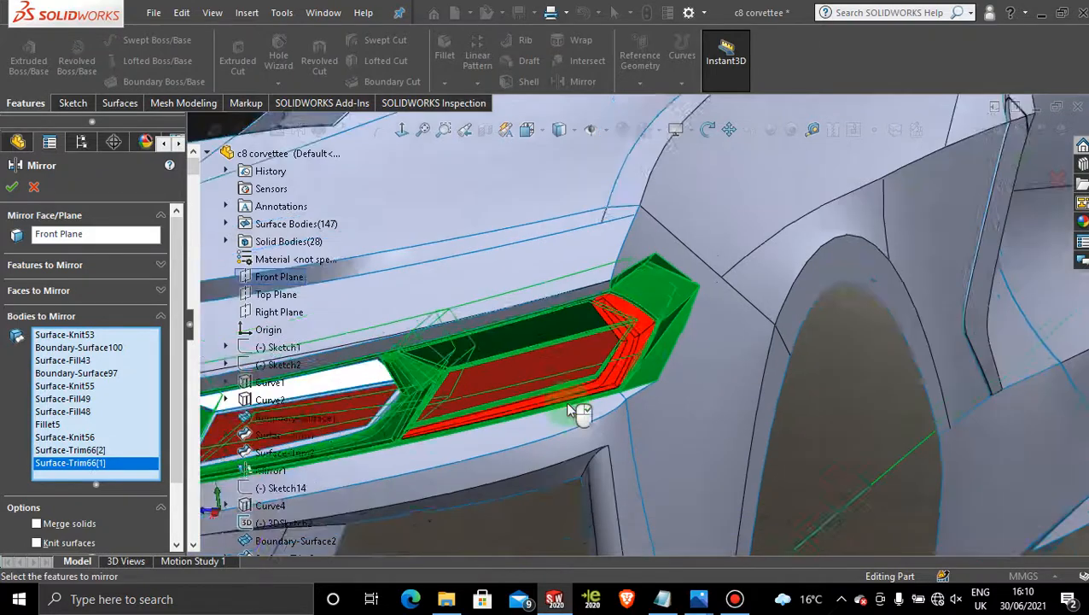
{"action": "scroll", "coordinate": [486, 372], "scroll_direction": "down", "scroll_amount": 3}
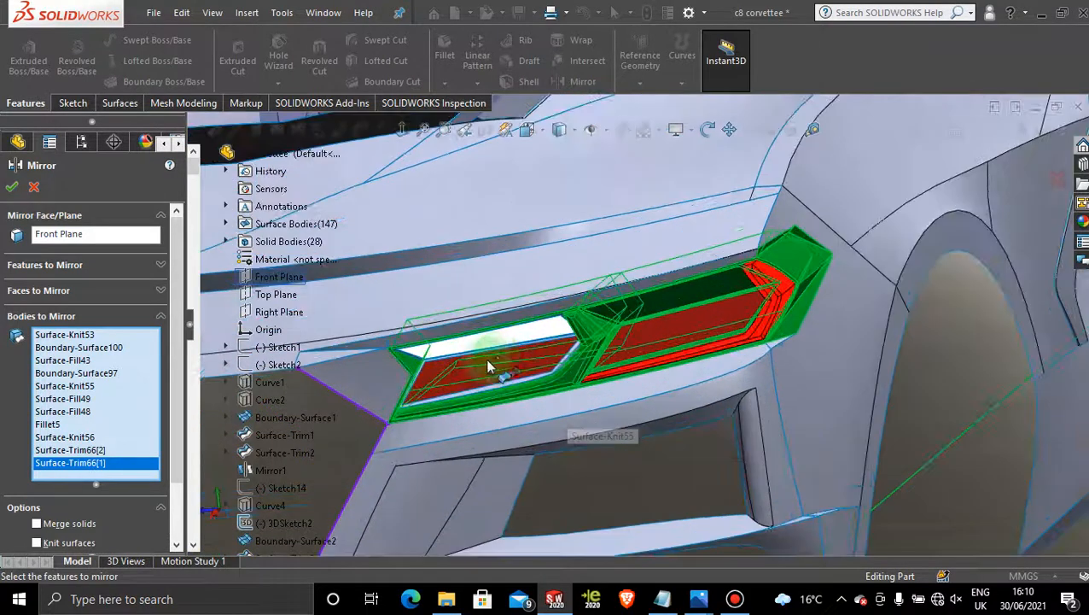
{"action": "scroll", "coordinate": [507, 357], "scroll_direction": "down", "scroll_amount": 3}
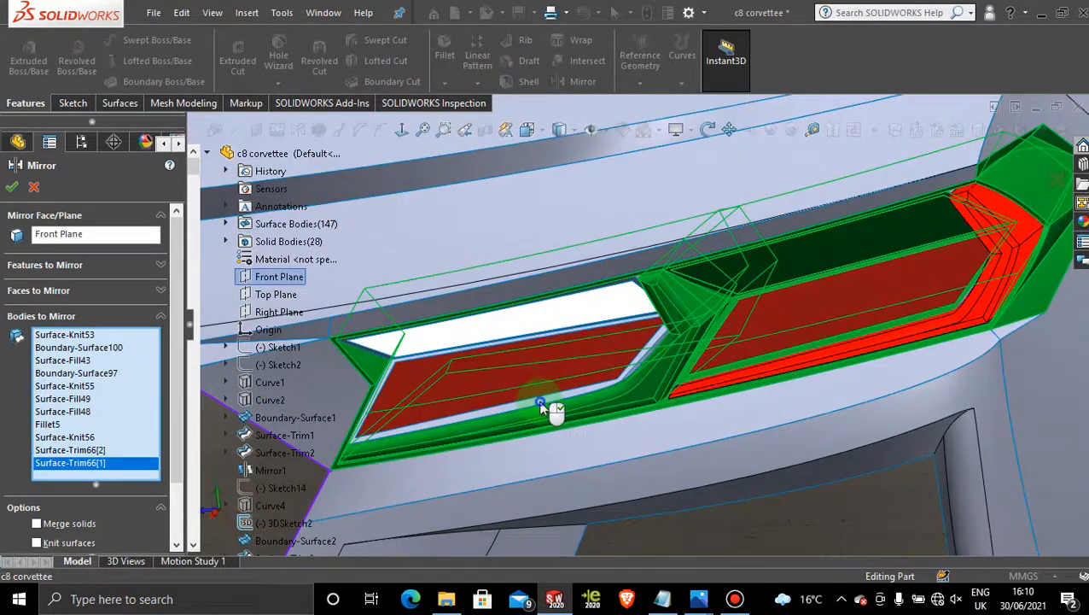
{"action": "left_click", "coordinate": [539, 407]}
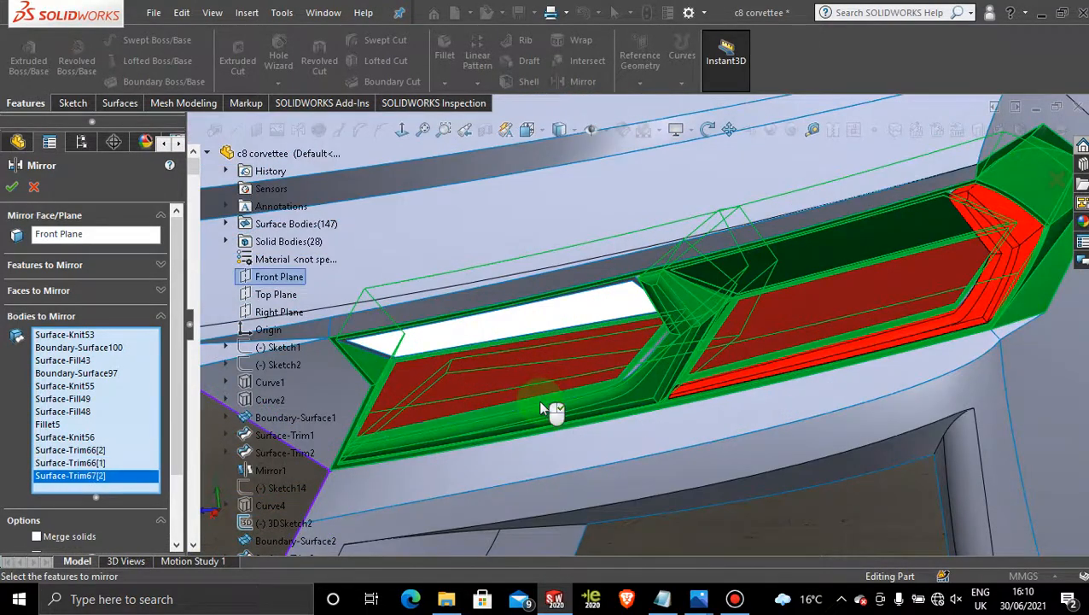
{"action": "left_click", "coordinate": [399, 343]}
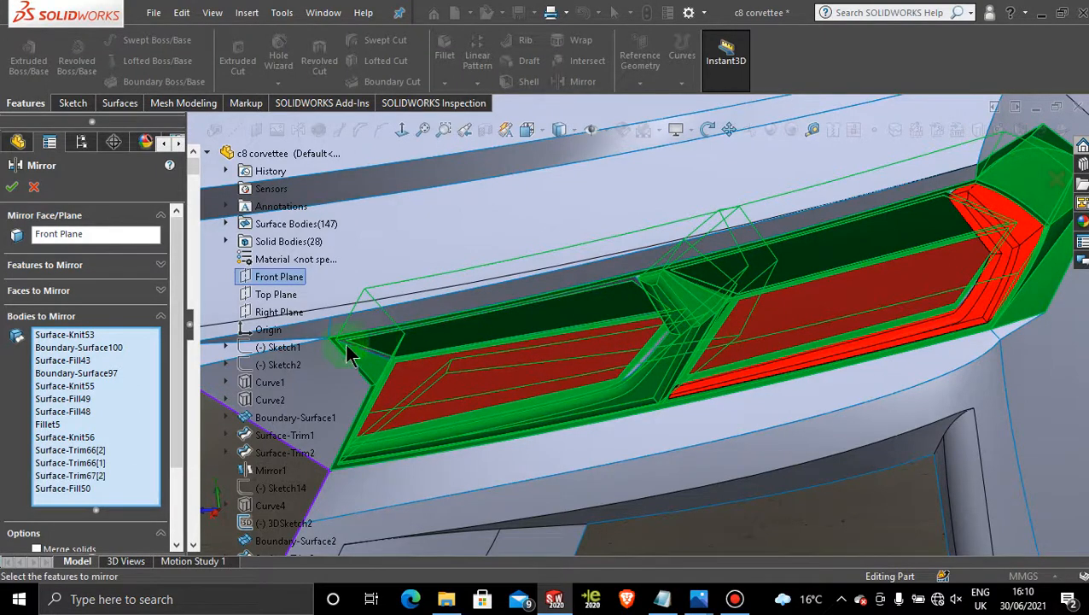
{"action": "left_click", "coordinate": [376, 357]}
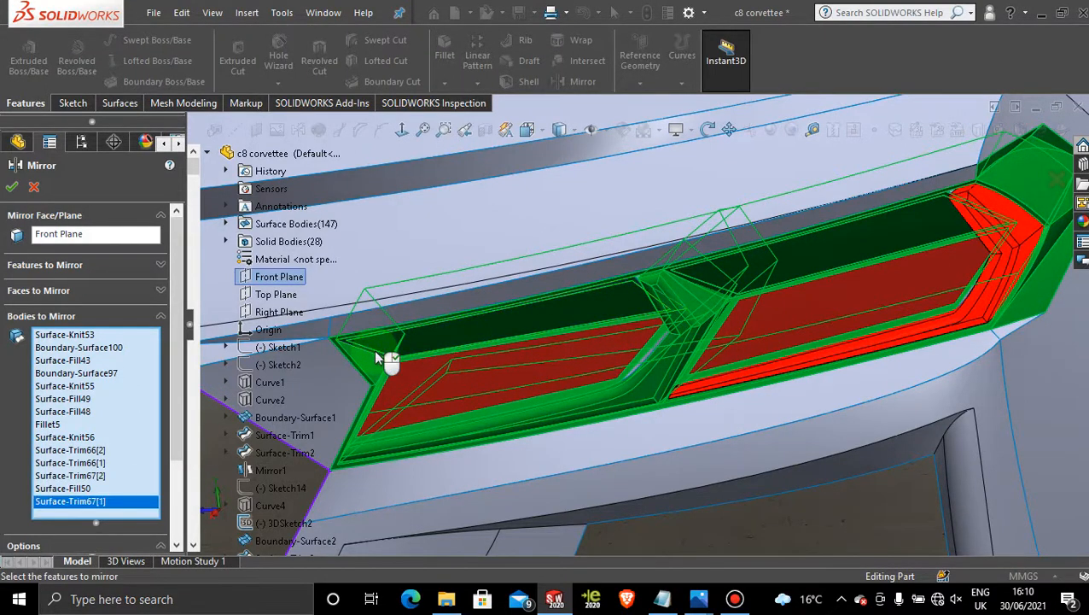
{"action": "left_click", "coordinate": [337, 389]}
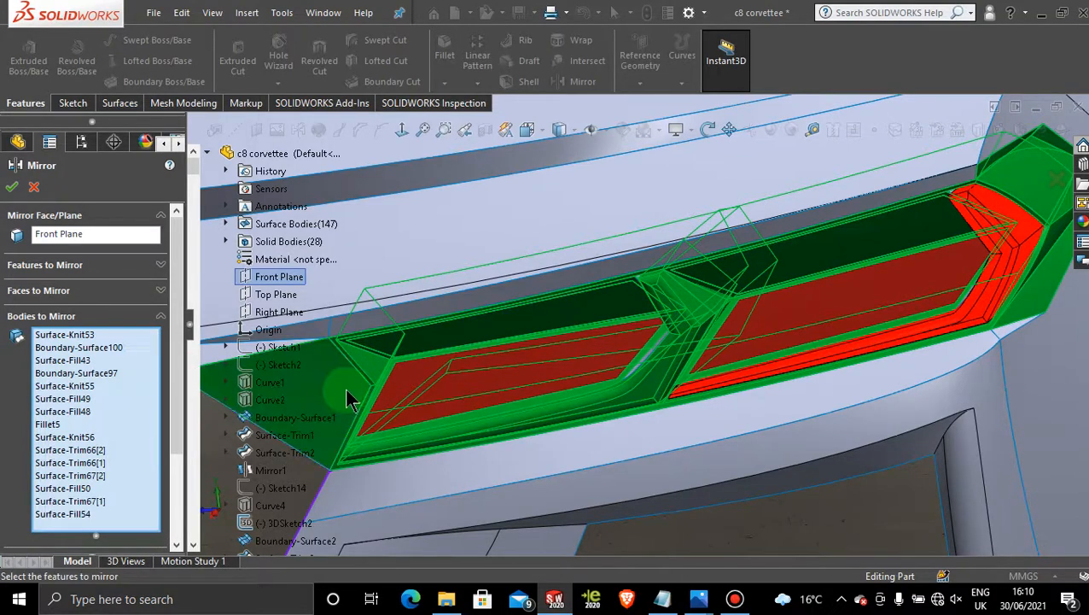
Step: Add the bumper band above the tail light, its small adjoining filler surfaces and the recess body below to the bodies to mirror
{"action": "scroll", "coordinate": [345, 397], "scroll_direction": "up", "scroll_amount": 5}
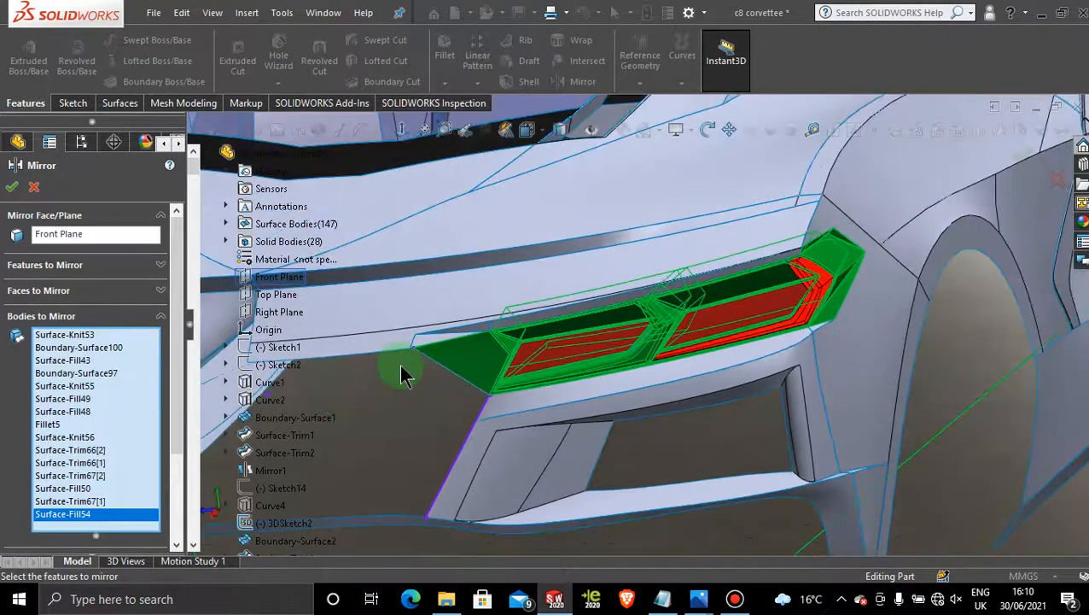
{"action": "left_click", "coordinate": [497, 292]}
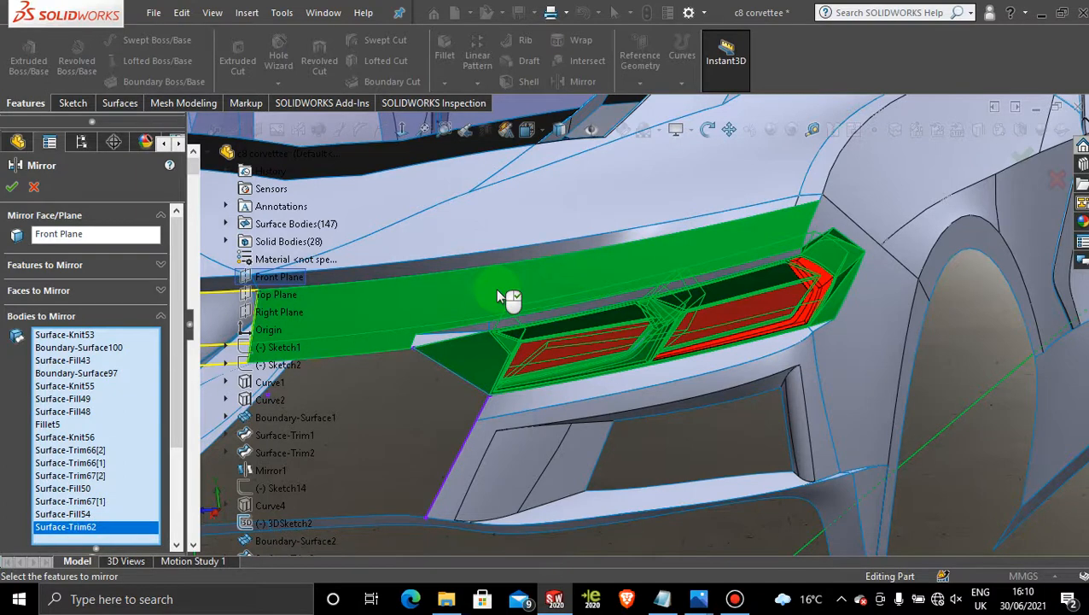
{"action": "left_click", "coordinate": [440, 341]}
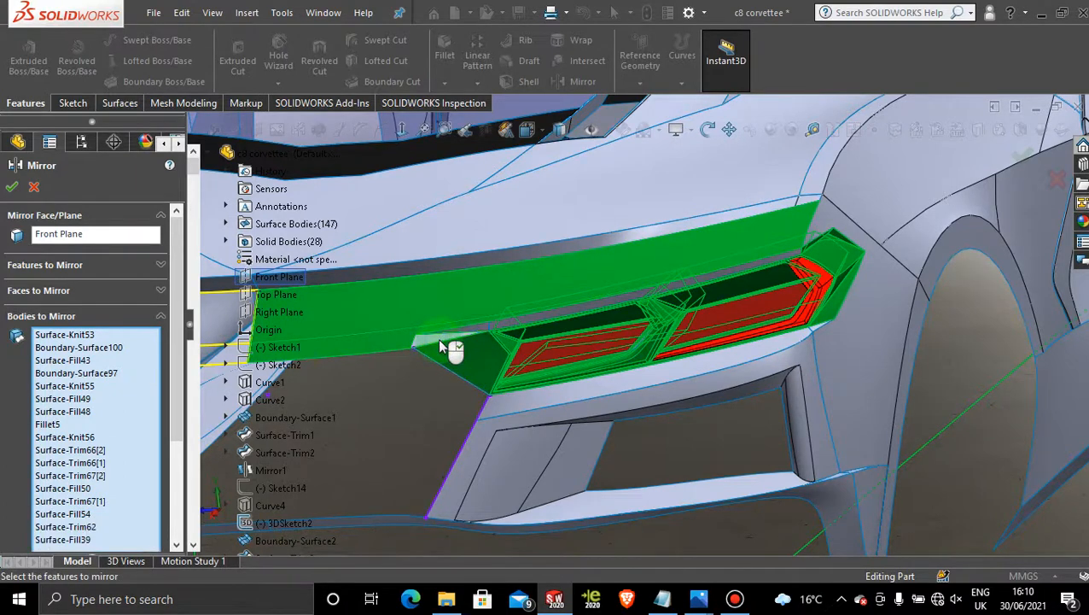
{"action": "left_click", "coordinate": [485, 333]}
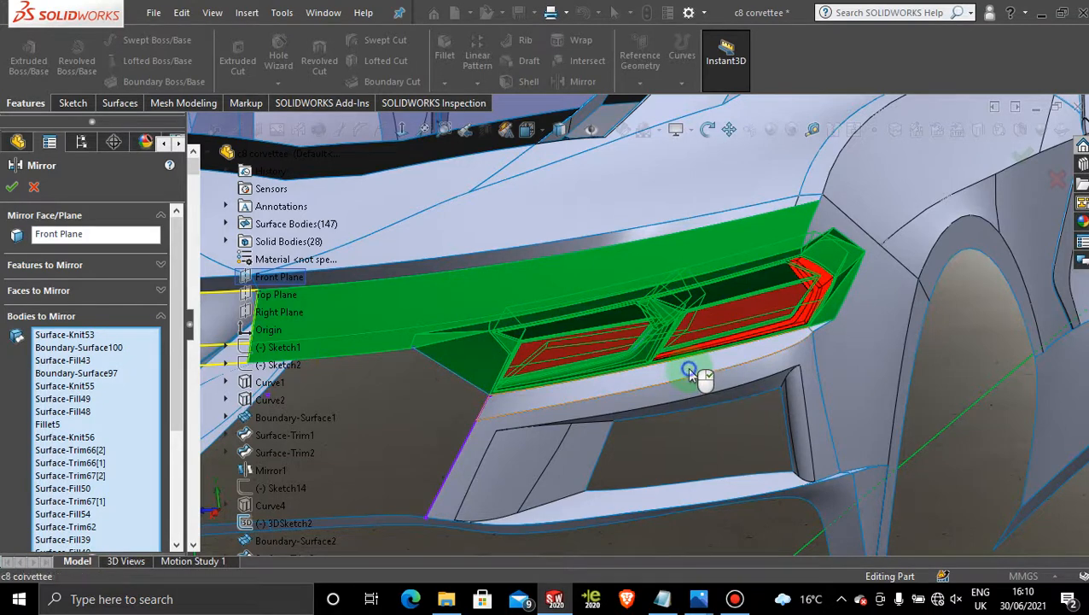
{"action": "left_click", "coordinate": [720, 398]}
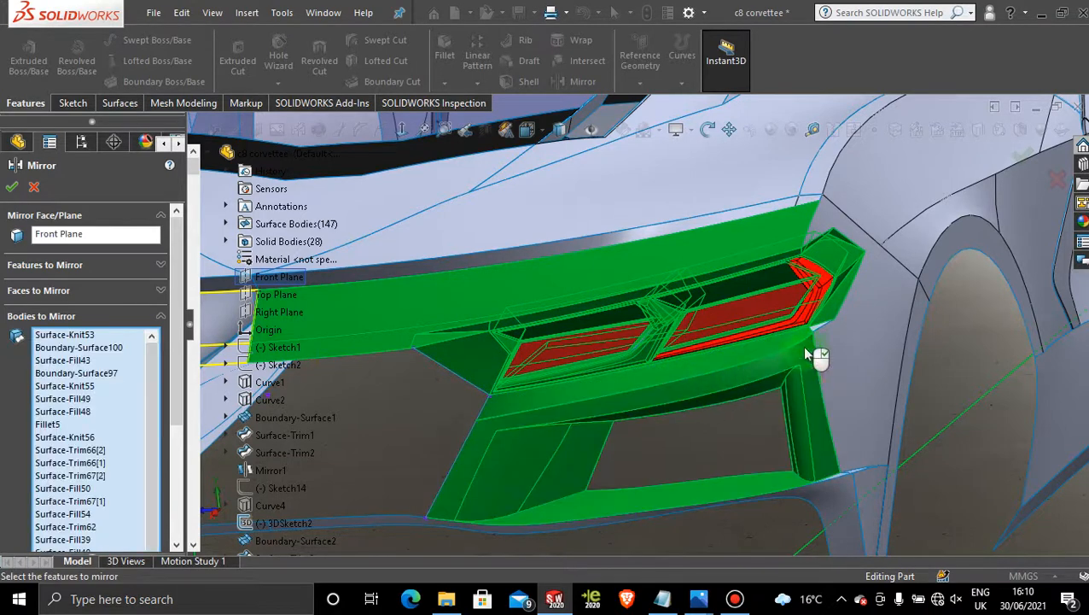
Step: Add the small surfaces at the lower outer corners of the tail light and bumper recess, and apply the Front Plane mirror
{"action": "scroll", "coordinate": [819, 333], "scroll_direction": "down", "scroll_amount": 3}
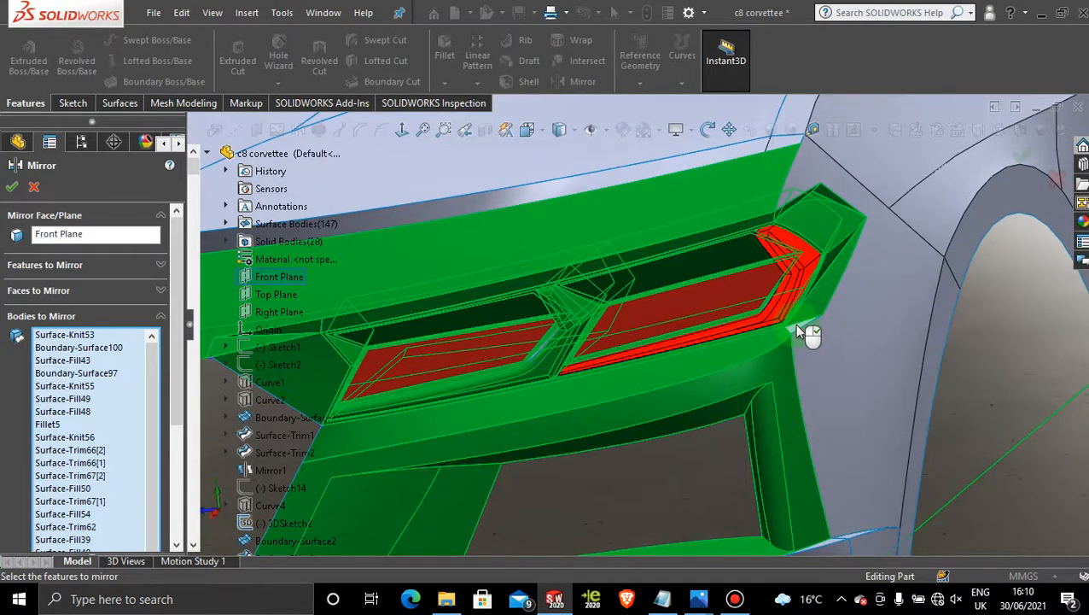
{"action": "left_click", "coordinate": [795, 333]}
{"action": "scroll", "coordinate": [484, 433], "scroll_direction": "up", "scroll_amount": 3}
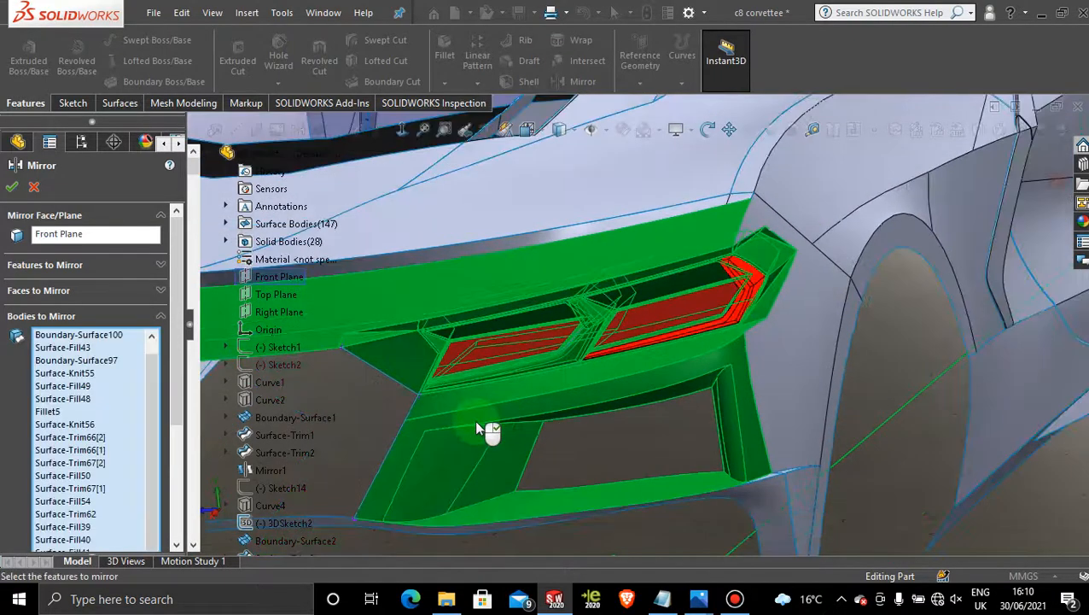
{"action": "scroll", "coordinate": [617, 455], "scroll_direction": "up", "scroll_amount": 2}
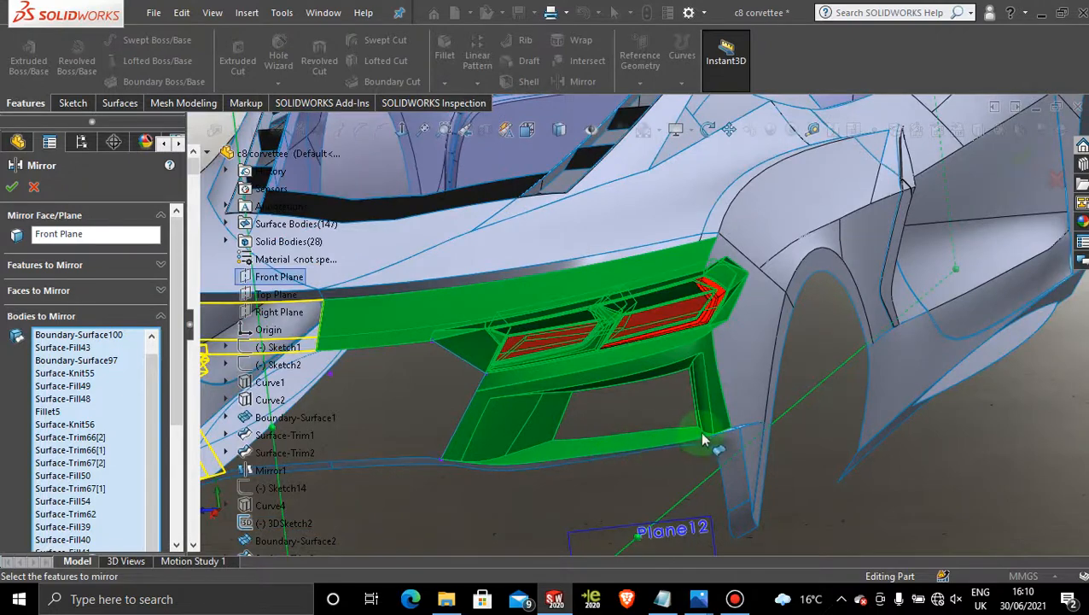
{"action": "scroll", "coordinate": [713, 439], "scroll_direction": "down", "scroll_amount": 5}
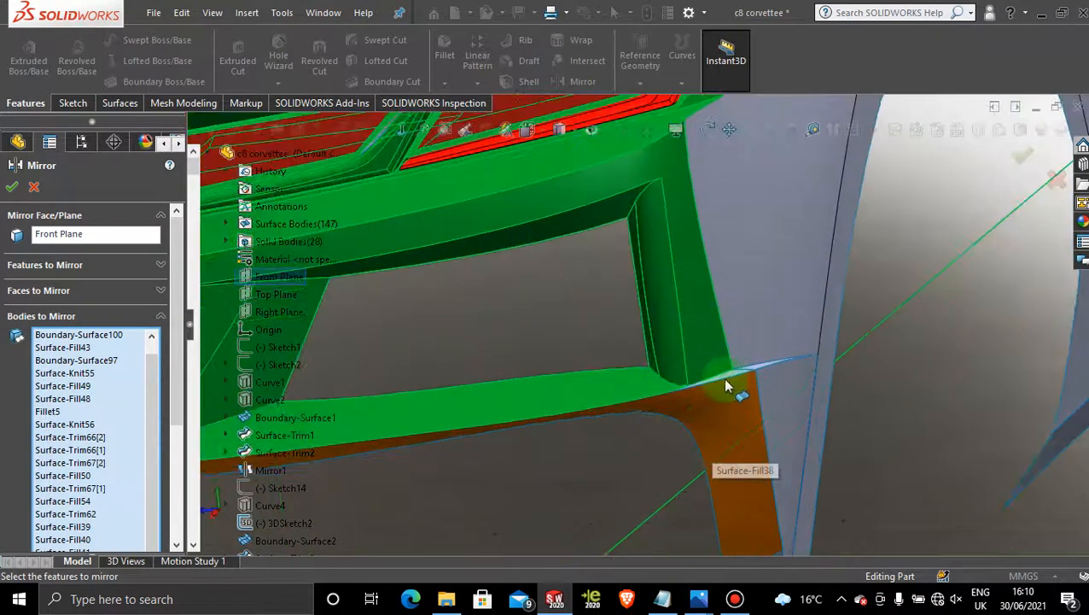
{"action": "left_click", "coordinate": [727, 373]}
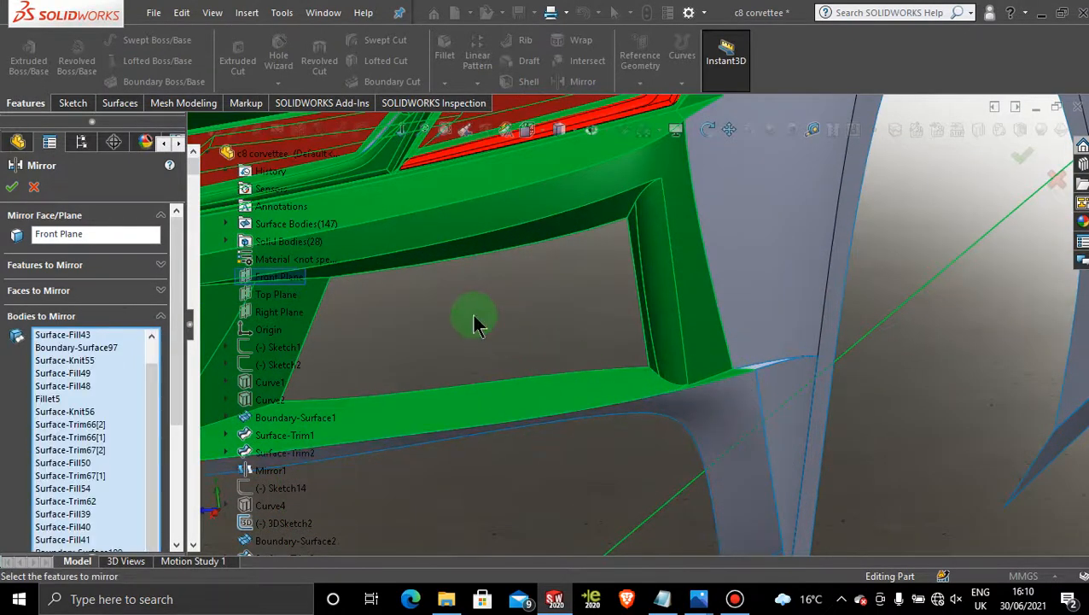
{"action": "scroll", "coordinate": [477, 324], "scroll_direction": "up", "scroll_amount": 3}
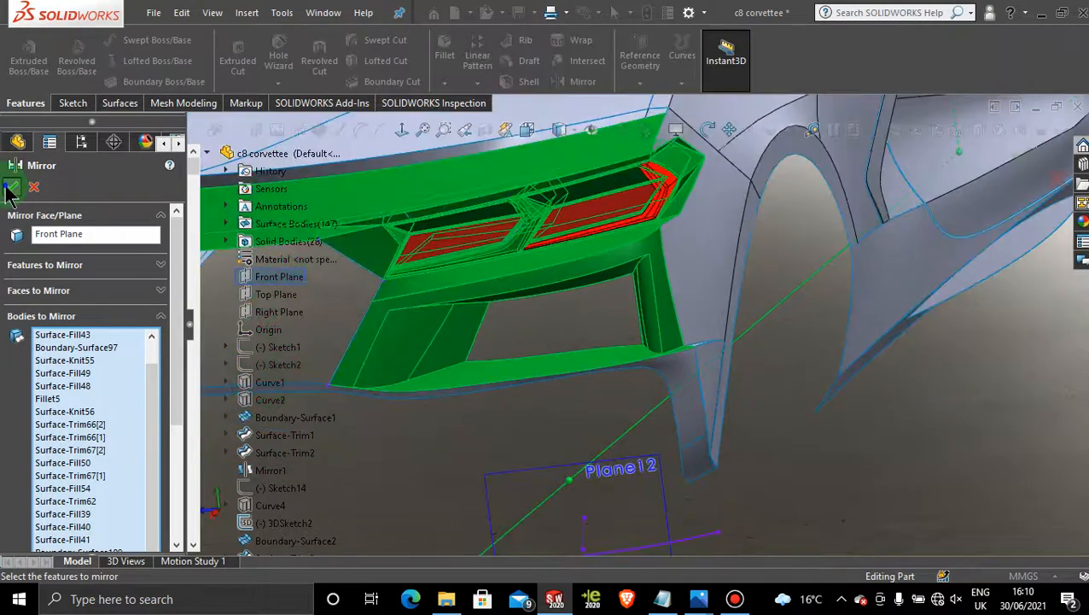
{"action": "left_click", "coordinate": [10, 189]}
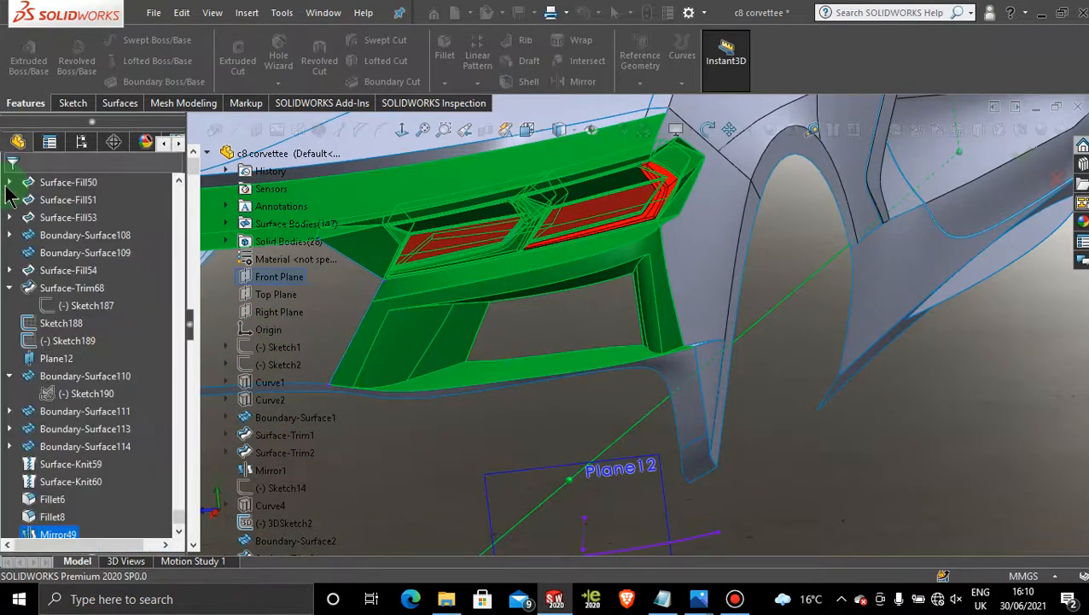
Step: Examine the mirrored tail light and bumper surfaces on the opposite side of the rear end for missing bodies
{"action": "scroll", "coordinate": [398, 300], "scroll_direction": "up", "scroll_amount": 6}
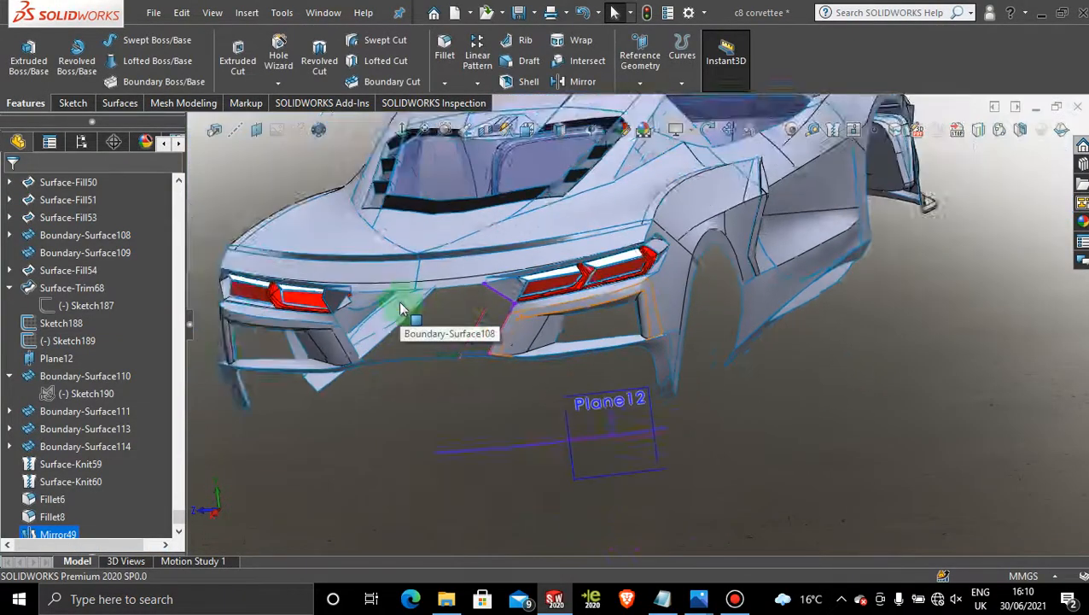
{"action": "mouse_move", "coordinate": [430, 309]}
{"action": "middle_mouse_down"}
{"action": "mouse_move", "coordinate": [452, 327]}
{"action": "mouse_move", "coordinate": [402, 328]}
{"action": "mouse_move", "coordinate": [401, 275]}
{"action": "mouse_move", "coordinate": [418, 233]}
{"action": "mouse_move", "coordinate": [437, 262]}
{"action": "mouse_move", "coordinate": [428, 291]}
{"action": "middle_mouse_up"}
{"action": "scroll", "coordinate": [482, 314], "scroll_direction": "down", "scroll_amount": 6}
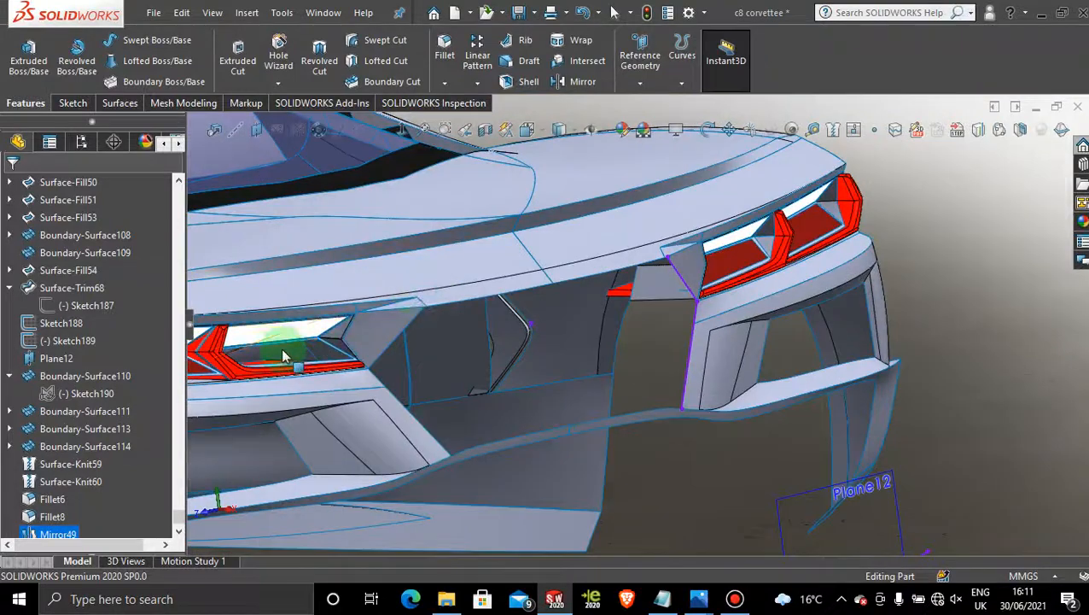
{"action": "scroll", "coordinate": [318, 375], "scroll_direction": "down", "scroll_amount": 3}
{"action": "scroll", "coordinate": [317, 371], "scroll_direction": "up", "scroll_amount": 3}
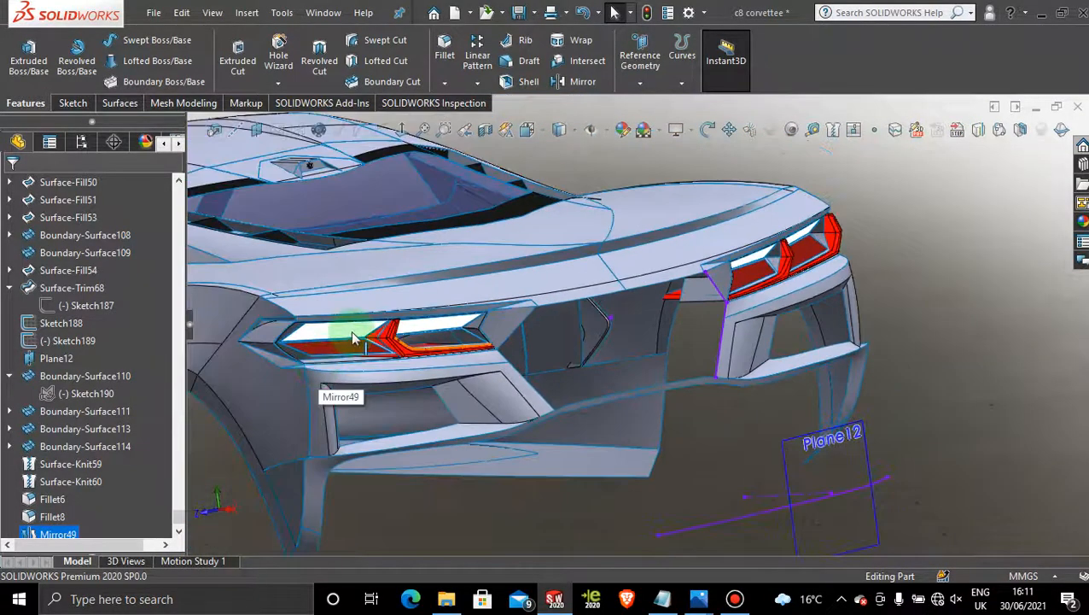
{"action": "scroll", "coordinate": [352, 338], "scroll_direction": "down", "scroll_amount": 5}
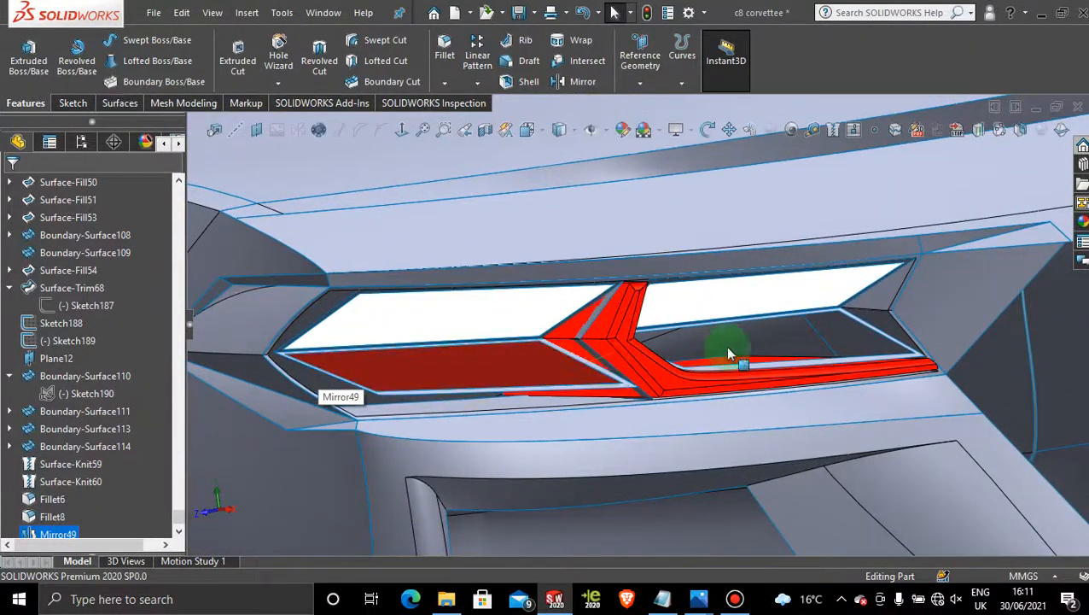
{"action": "middle_click_drag", "start_coordinate": [547, 393], "coordinate": [382, 389]}
{"action": "scroll", "coordinate": [673, 352], "scroll_direction": "up", "scroll_amount": 6}
{"action": "scroll", "coordinate": [541, 292], "scroll_direction": "up", "scroll_amount": 5}
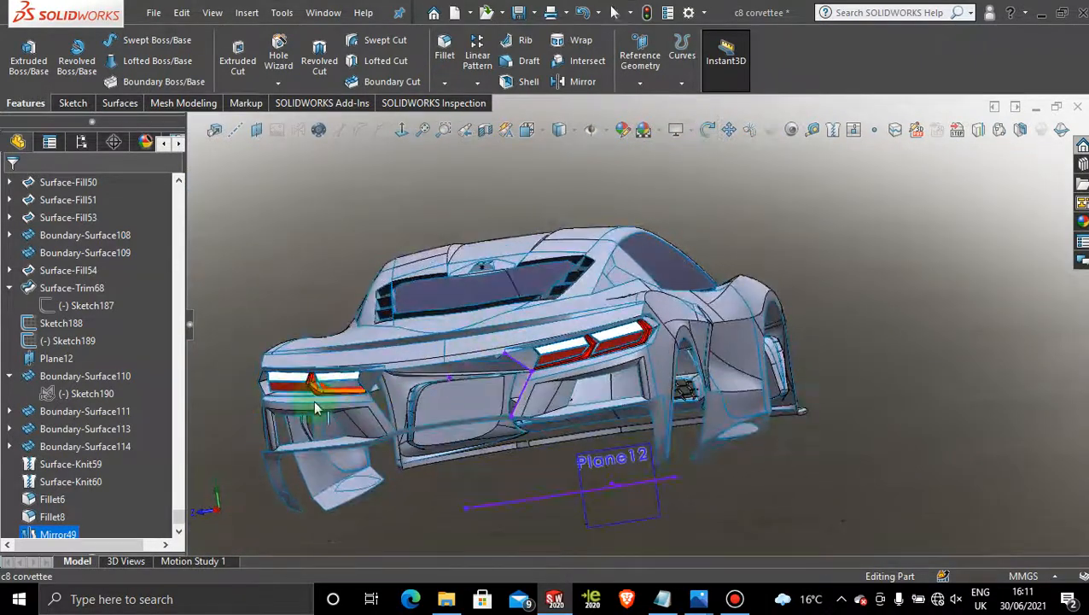
Step: Mirror the outer tail light section's red trim body and the inner section's lower red lens surface about the Front Plane
{"action": "left_click", "coordinate": [589, 82]}
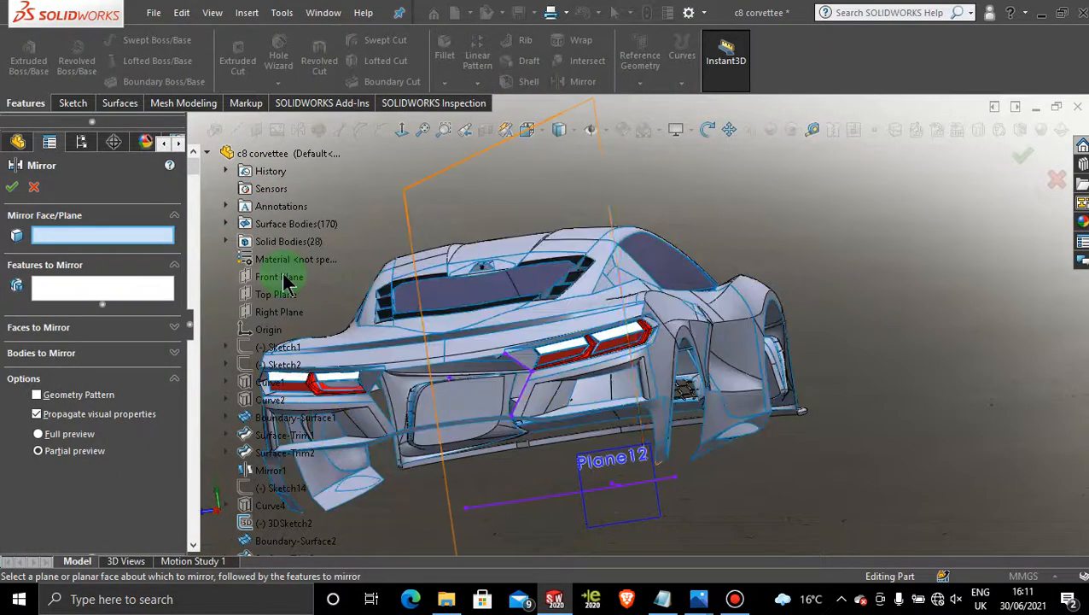
{"action": "left_click", "coordinate": [280, 277]}
{"action": "left_click", "coordinate": [174, 352]}
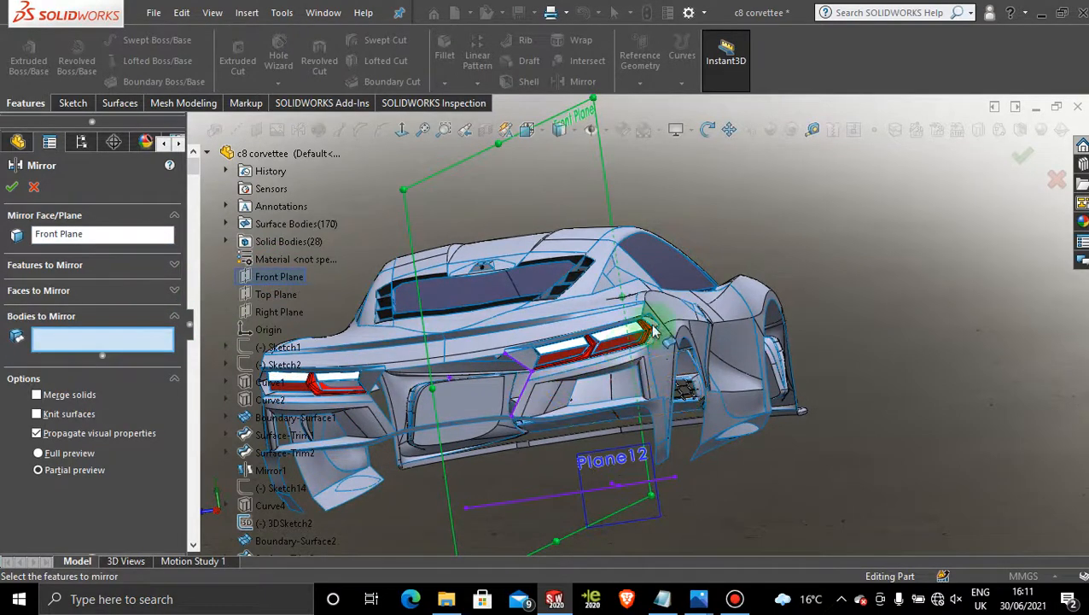
{"action": "scroll", "coordinate": [653, 341], "scroll_direction": "down", "scroll_amount": 4}
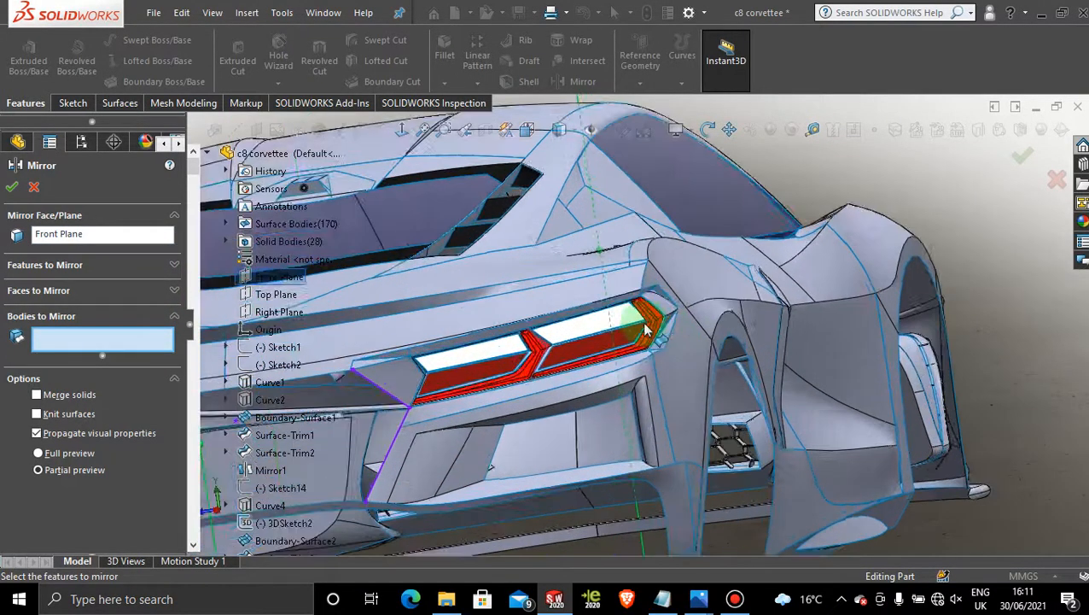
{"action": "left_click", "coordinate": [648, 334]}
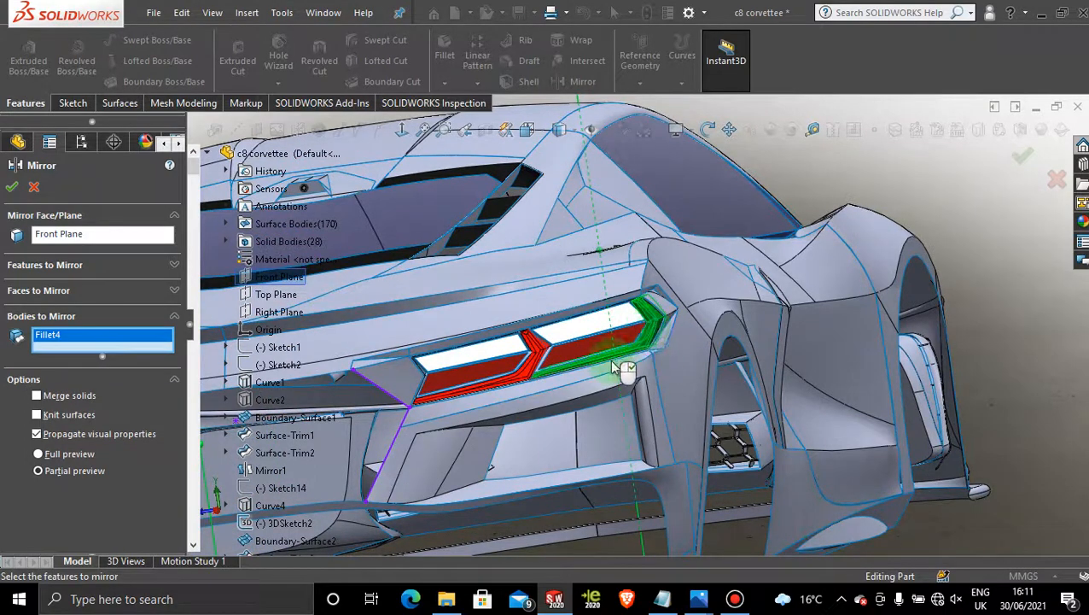
{"action": "scroll", "coordinate": [530, 400], "scroll_direction": "up", "scroll_amount": 4}
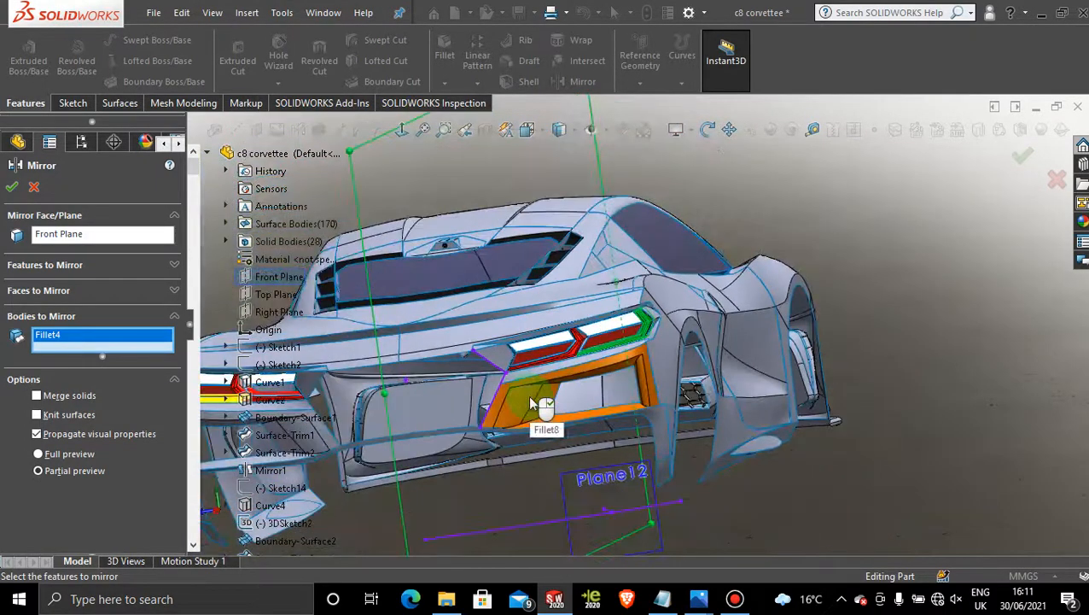
{"action": "scroll", "coordinate": [530, 402], "scroll_direction": "up", "scroll_amount": 2}
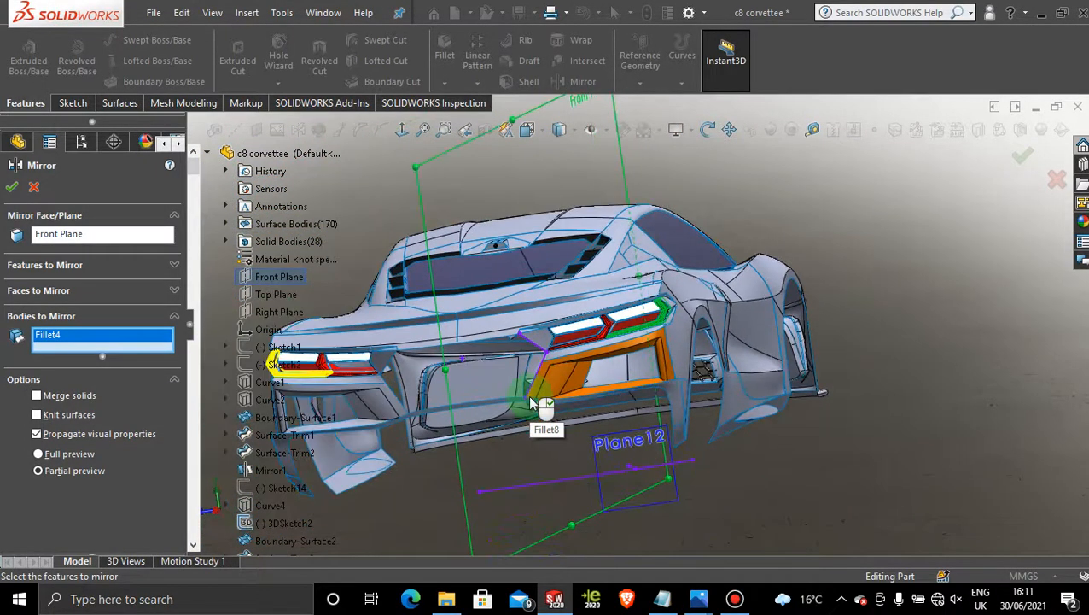
{"action": "left_click", "coordinate": [575, 343]}
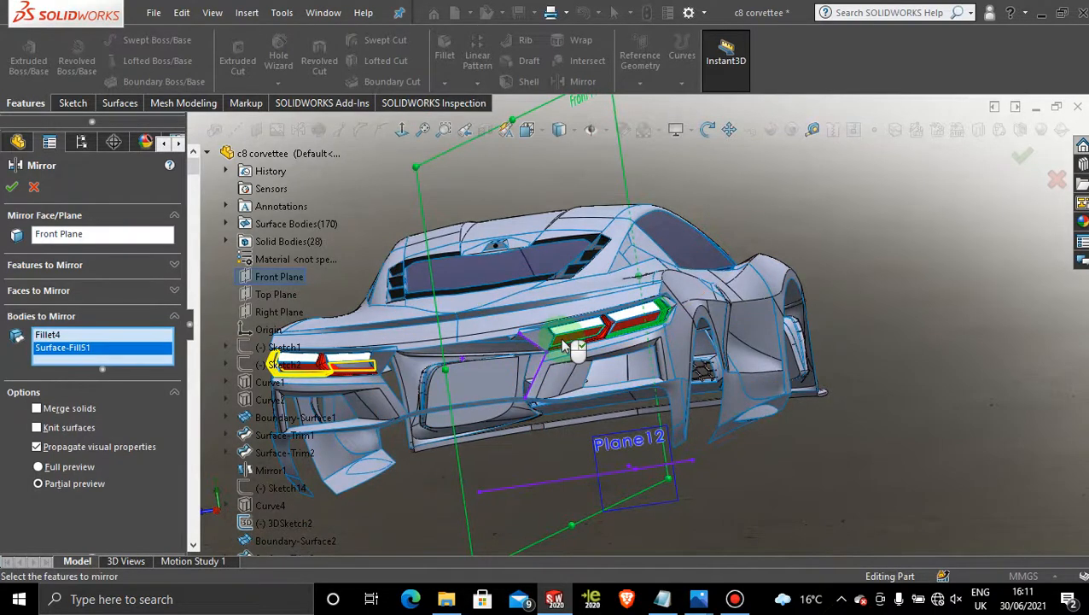
{"action": "scroll", "coordinate": [565, 344], "scroll_direction": "down", "scroll_amount": 10}
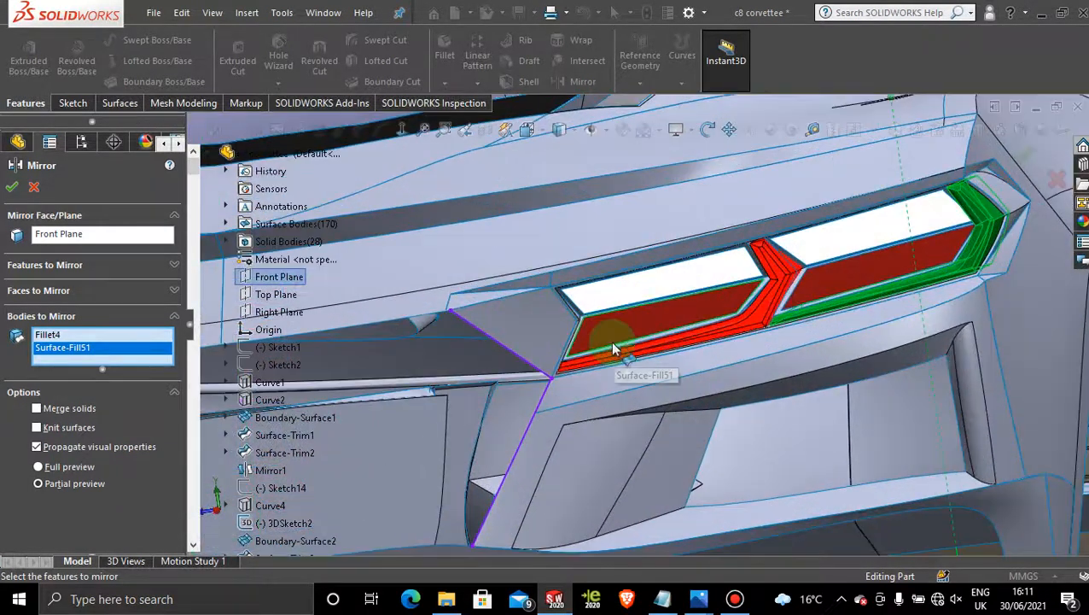
{"action": "left_click", "coordinate": [15, 186]}
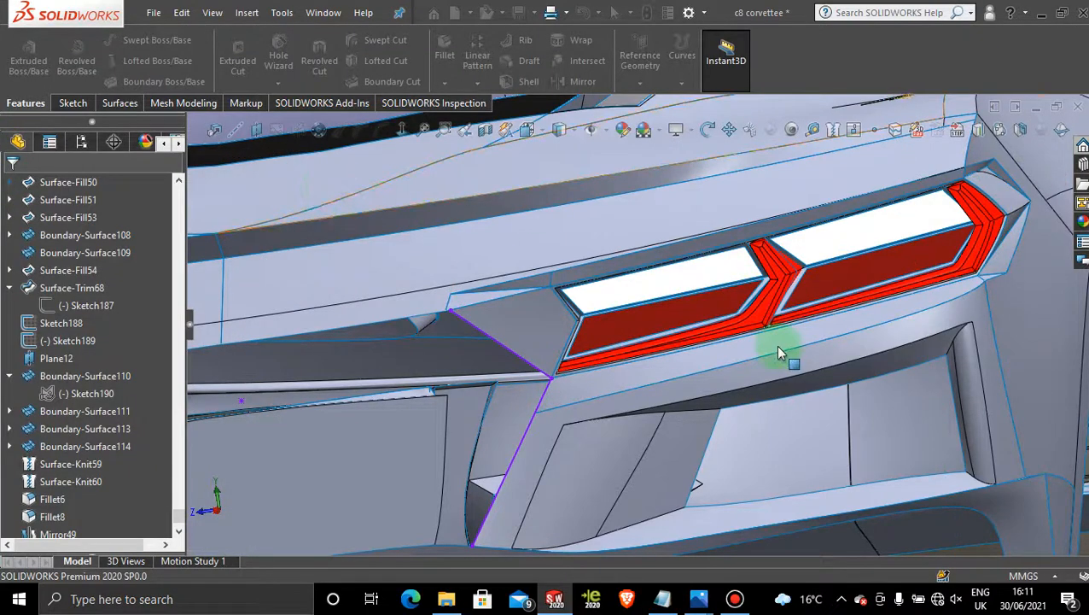
Step: Inspect the completed mirrored tail light's trim and lenses and the bumper opening below, comparing them with the original side
{"action": "scroll", "coordinate": [770, 345], "scroll_direction": "up", "scroll_amount": 4}
{"action": "scroll", "coordinate": [559, 324], "scroll_direction": "up", "scroll_amount": 5}
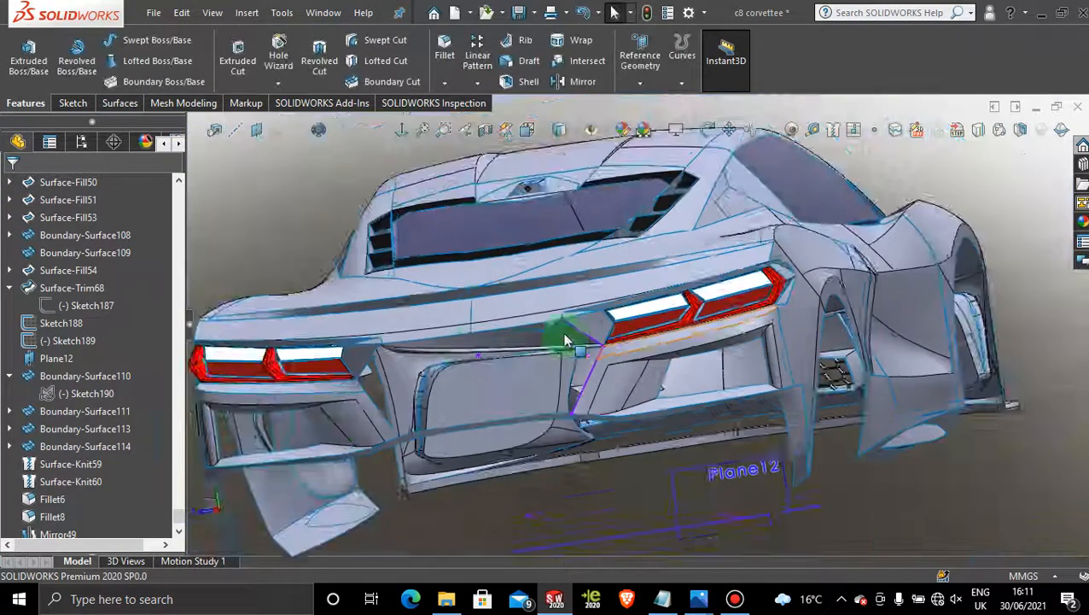
{"action": "middle_click_drag", "start_coordinate": [559, 333], "coordinate": [645, 418]}
{"action": "scroll", "coordinate": [682, 401], "scroll_direction": "down", "scroll_amount": 8}
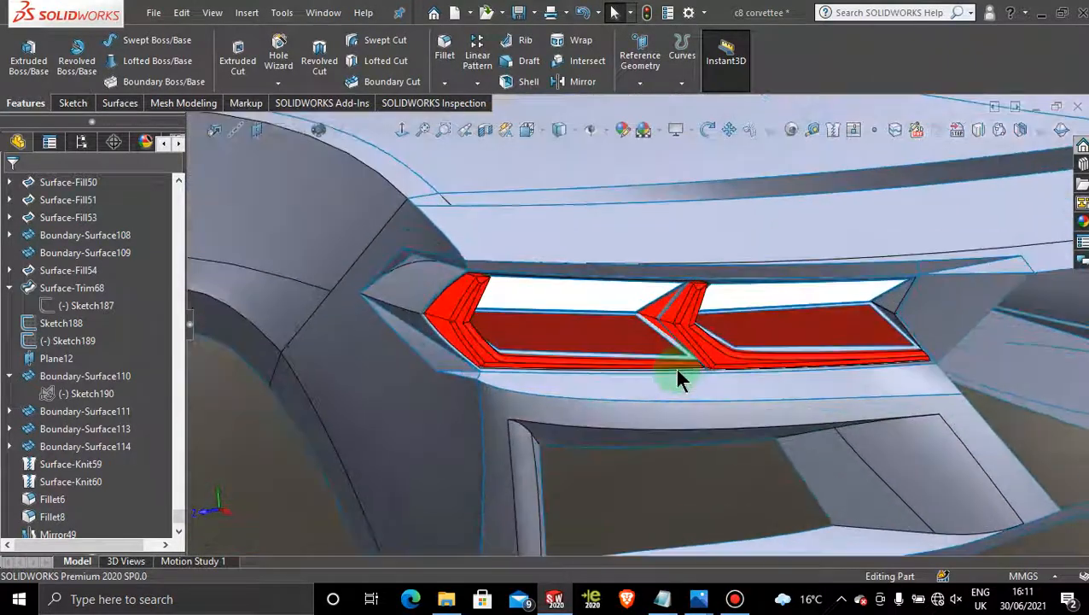
{"action": "scroll", "coordinate": [589, 333], "scroll_direction": "up", "scroll_amount": 2}
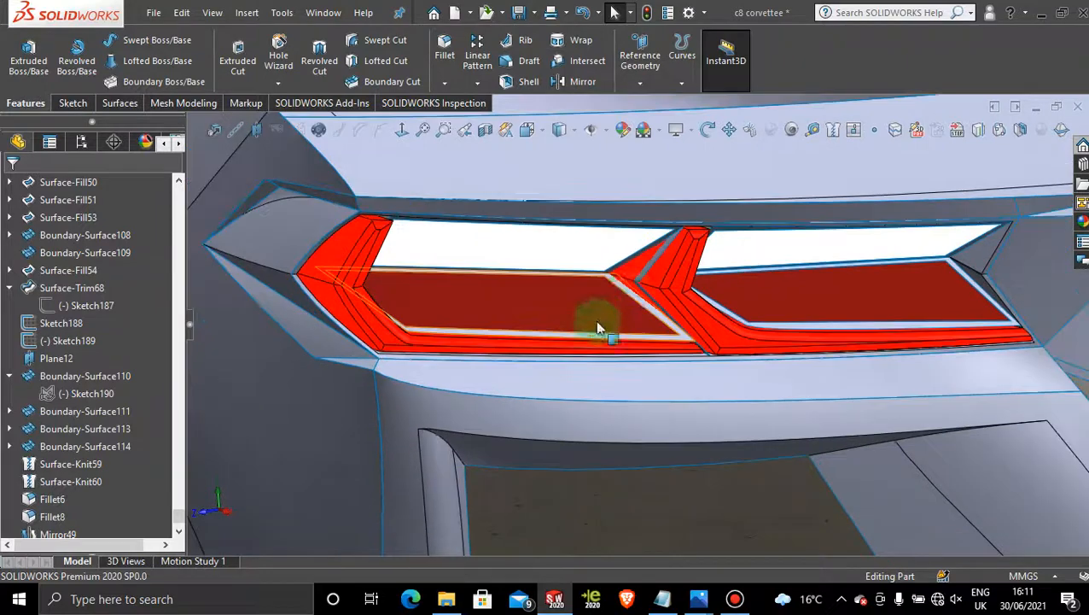
{"action": "scroll", "coordinate": [697, 316], "scroll_direction": "up", "scroll_amount": 3}
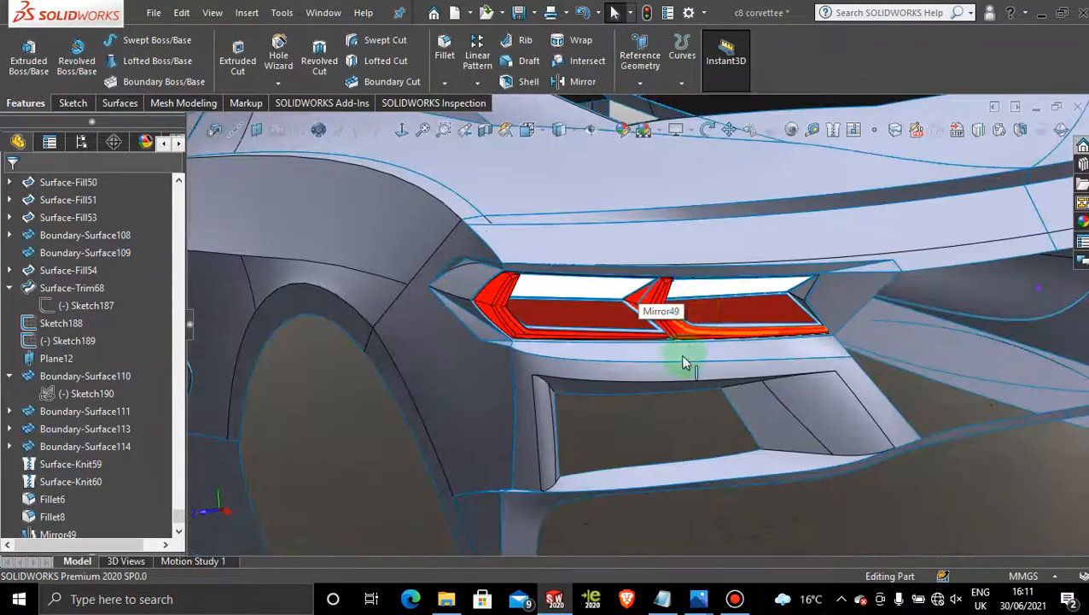
{"action": "scroll", "coordinate": [641, 410], "scroll_direction": "up", "scroll_amount": 6}
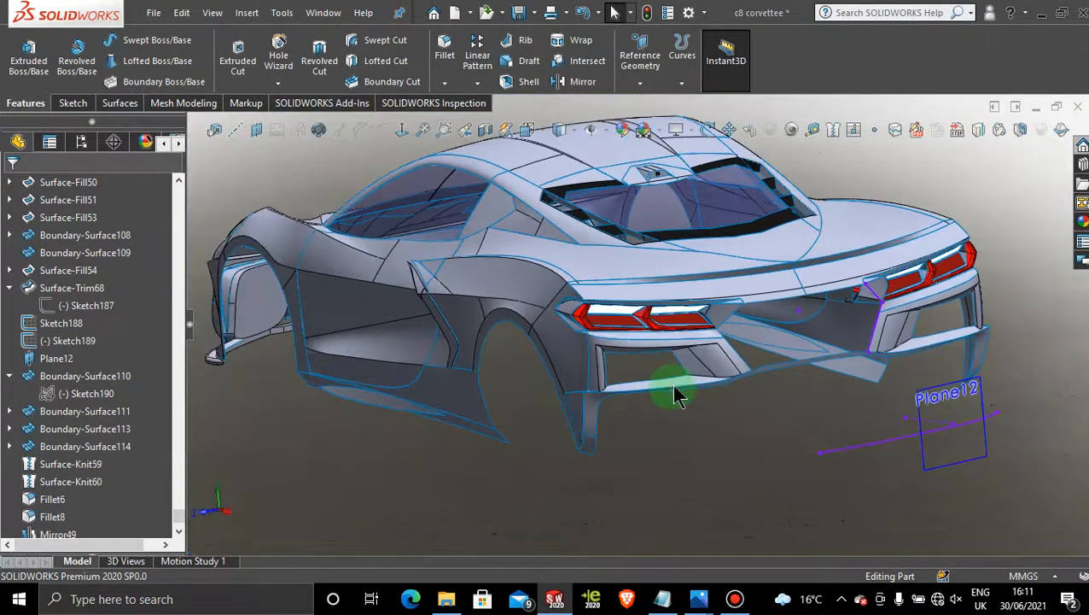
{"action": "scroll", "coordinate": [640, 405], "scroll_direction": "down", "scroll_amount": 5}
{"action": "mouse_move", "coordinate": [615, 357]}
{"action": "middle_mouse_down"}
{"action": "mouse_move", "coordinate": [625, 399]}
{"action": "mouse_move", "coordinate": [625, 372]}
{"action": "mouse_move", "coordinate": [617, 376]}
{"action": "middle_mouse_up"}
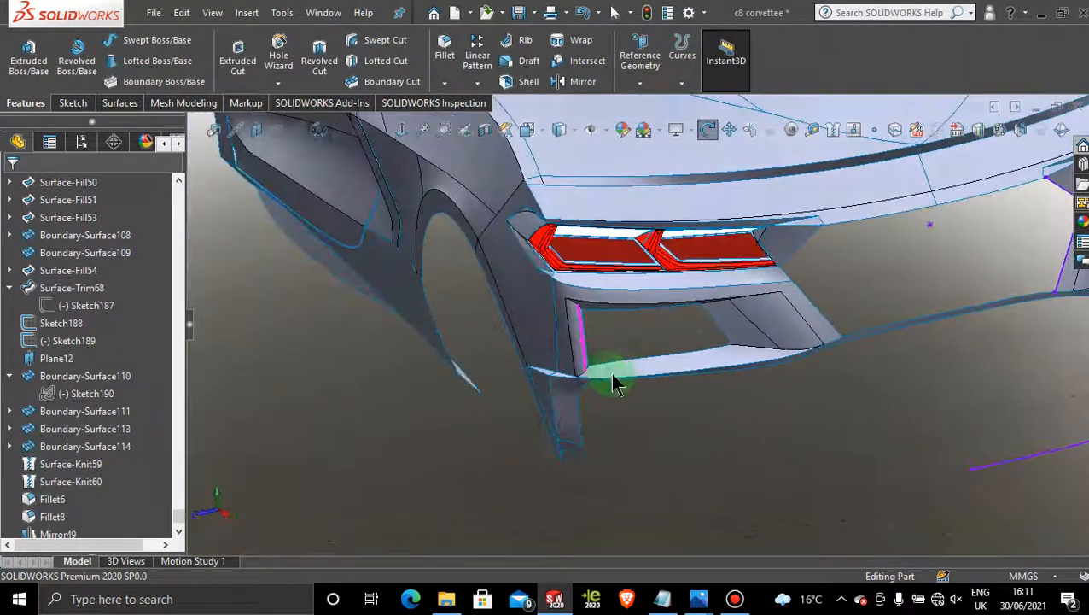
{"action": "scroll", "coordinate": [696, 363], "scroll_direction": "up", "scroll_amount": 3}
{"action": "scroll", "coordinate": [896, 278], "scroll_direction": "down", "scroll_amount": 4}
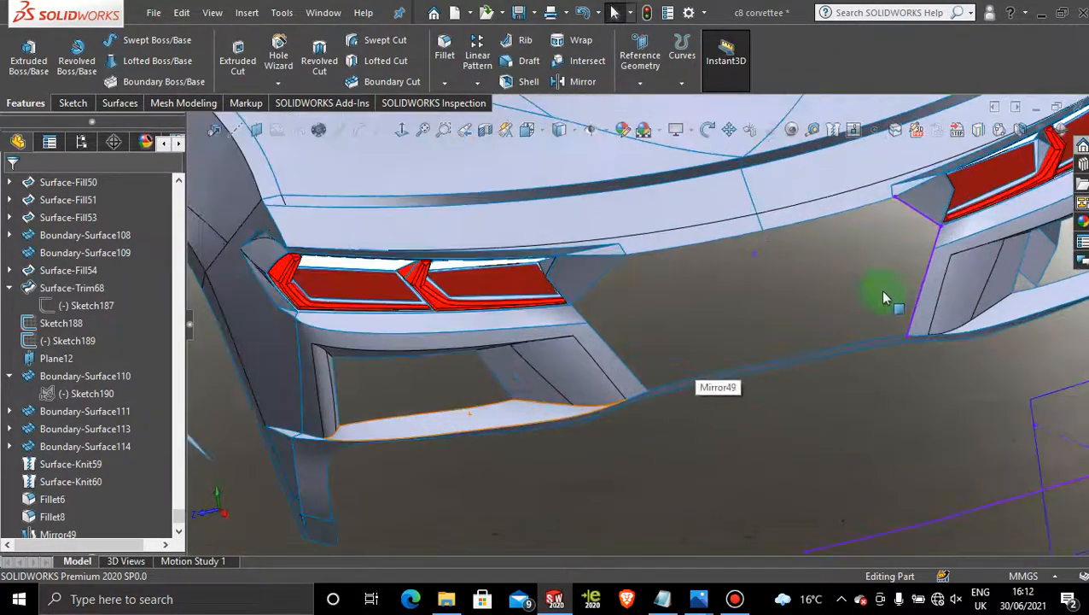
{"action": "scroll", "coordinate": [815, 290], "scroll_direction": "up", "scroll_amount": 3}
{"action": "scroll", "coordinate": [821, 292], "scroll_direction": "down", "scroll_amount": 5}
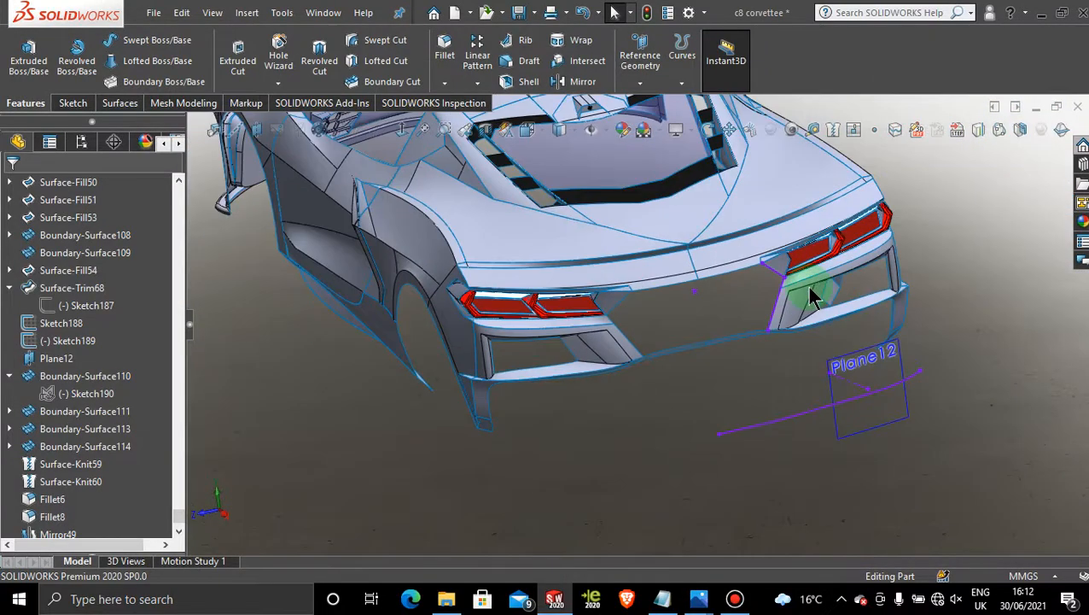
{"action": "scroll", "coordinate": [662, 364], "scroll_direction": "up", "scroll_amount": 2}
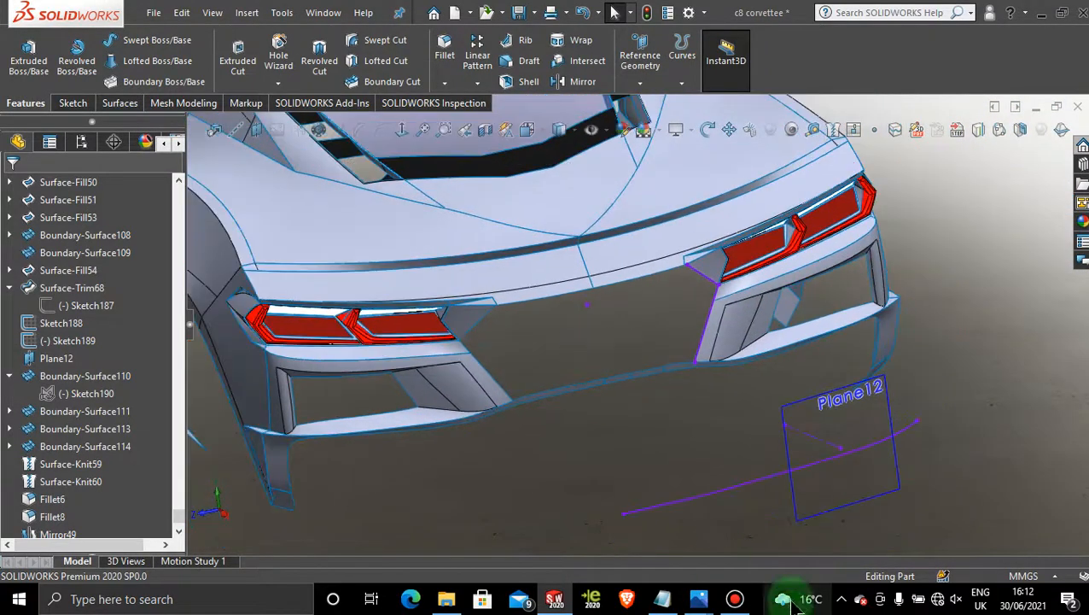
{"action": "left_click", "coordinate": [734, 600]}
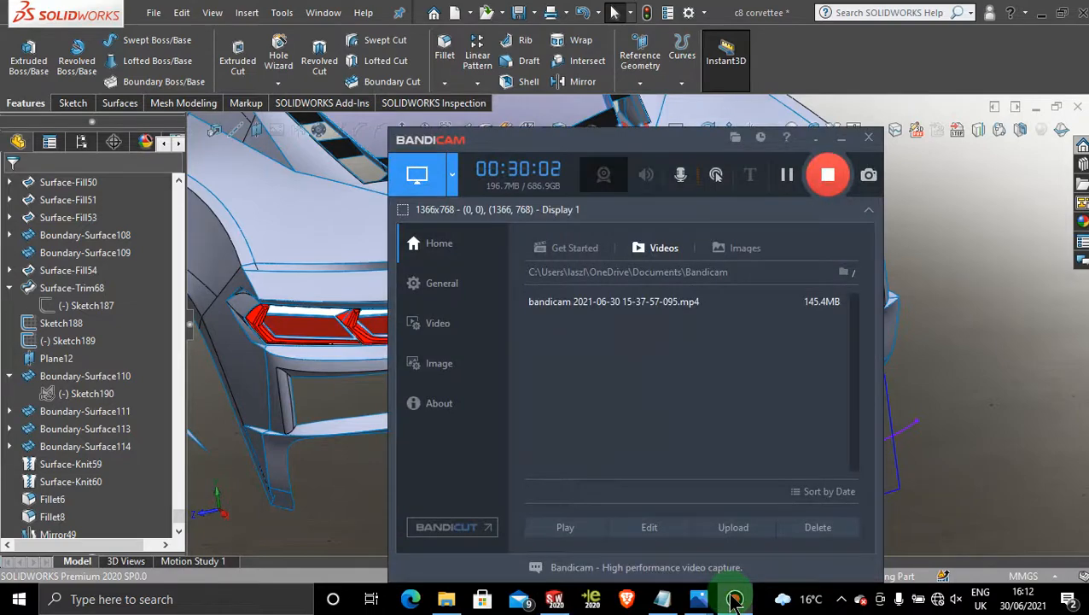
{"action": "left_click", "coordinate": [735, 600]}
{"action": "middle_click_drag", "start_coordinate": [554, 381], "coordinate": [560, 339]}
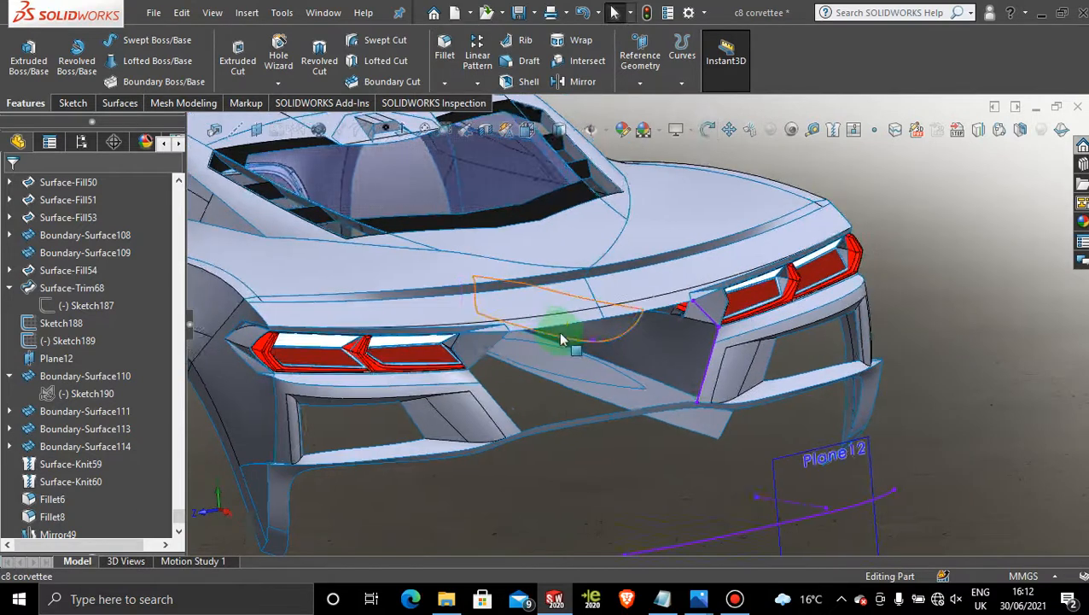